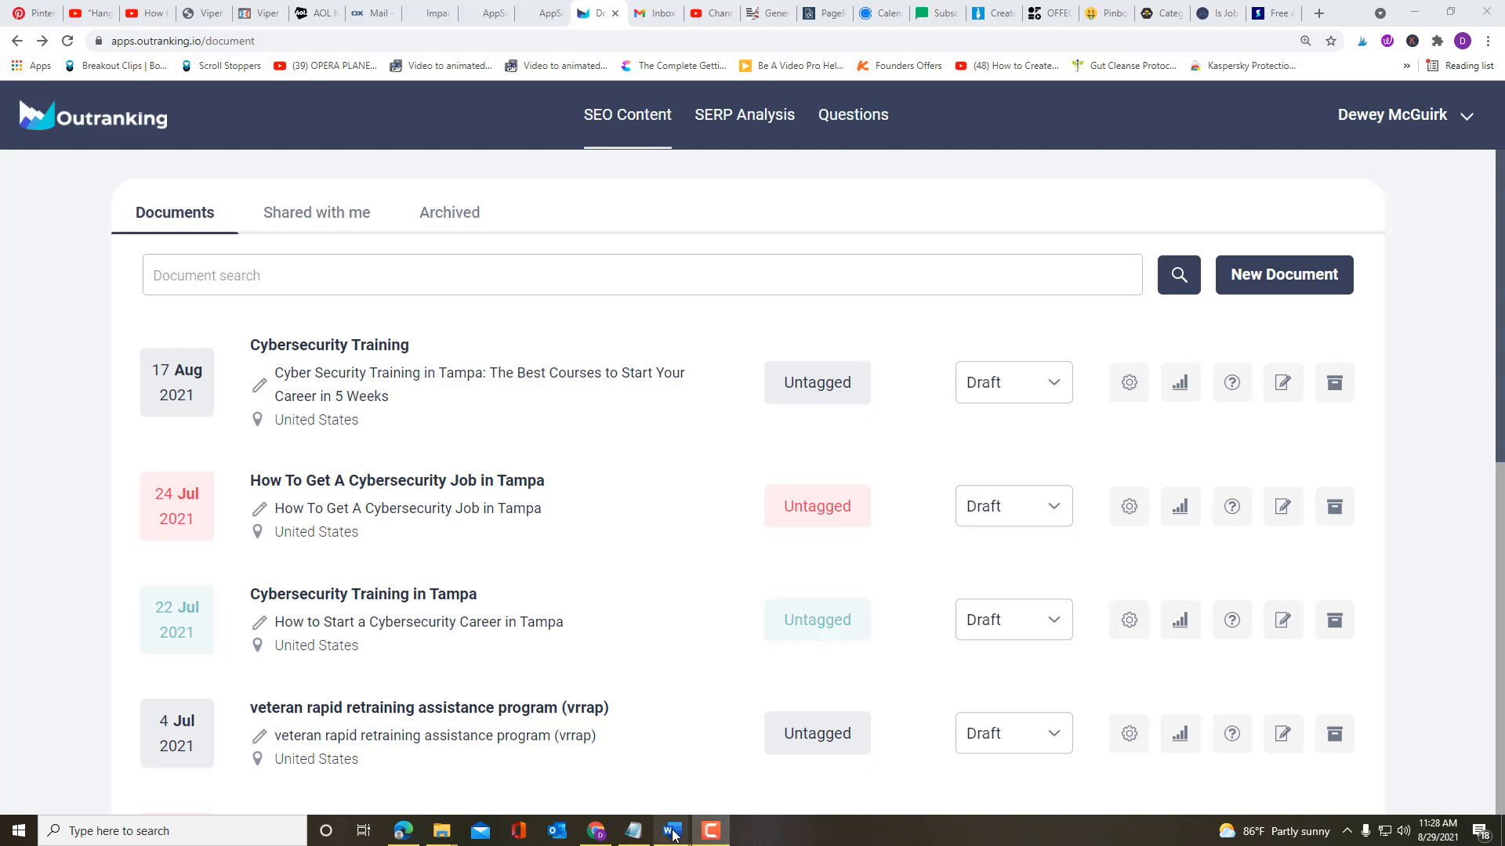
# Step: Switch to the Word document "AIDA Template Best Resume Builder" and highlight the line "Position: Your unique angle" in yellow
pyautogui.moveTo(672, 836)
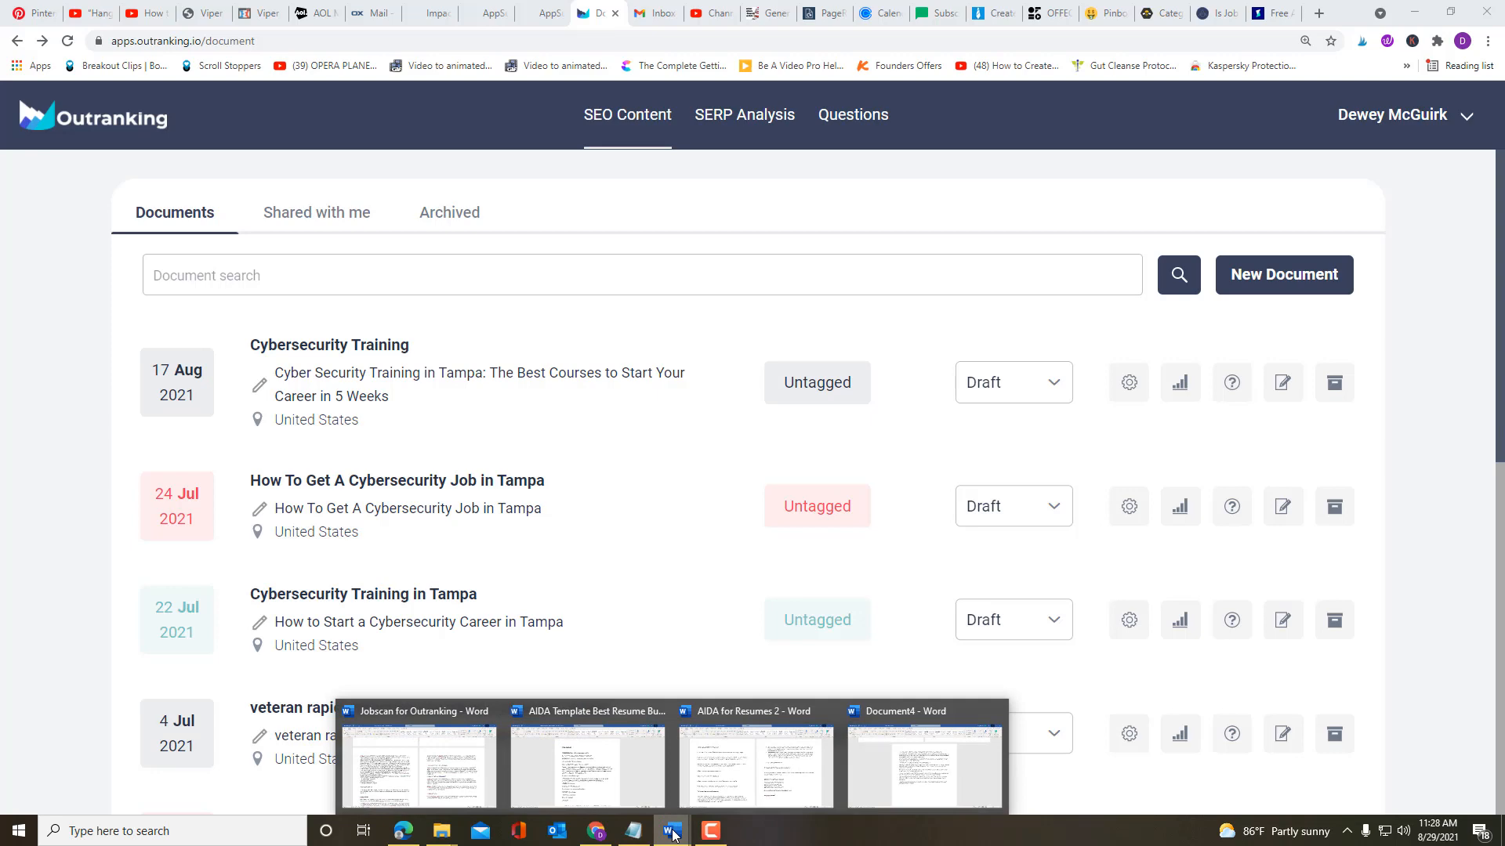
pyautogui.click(633, 795)
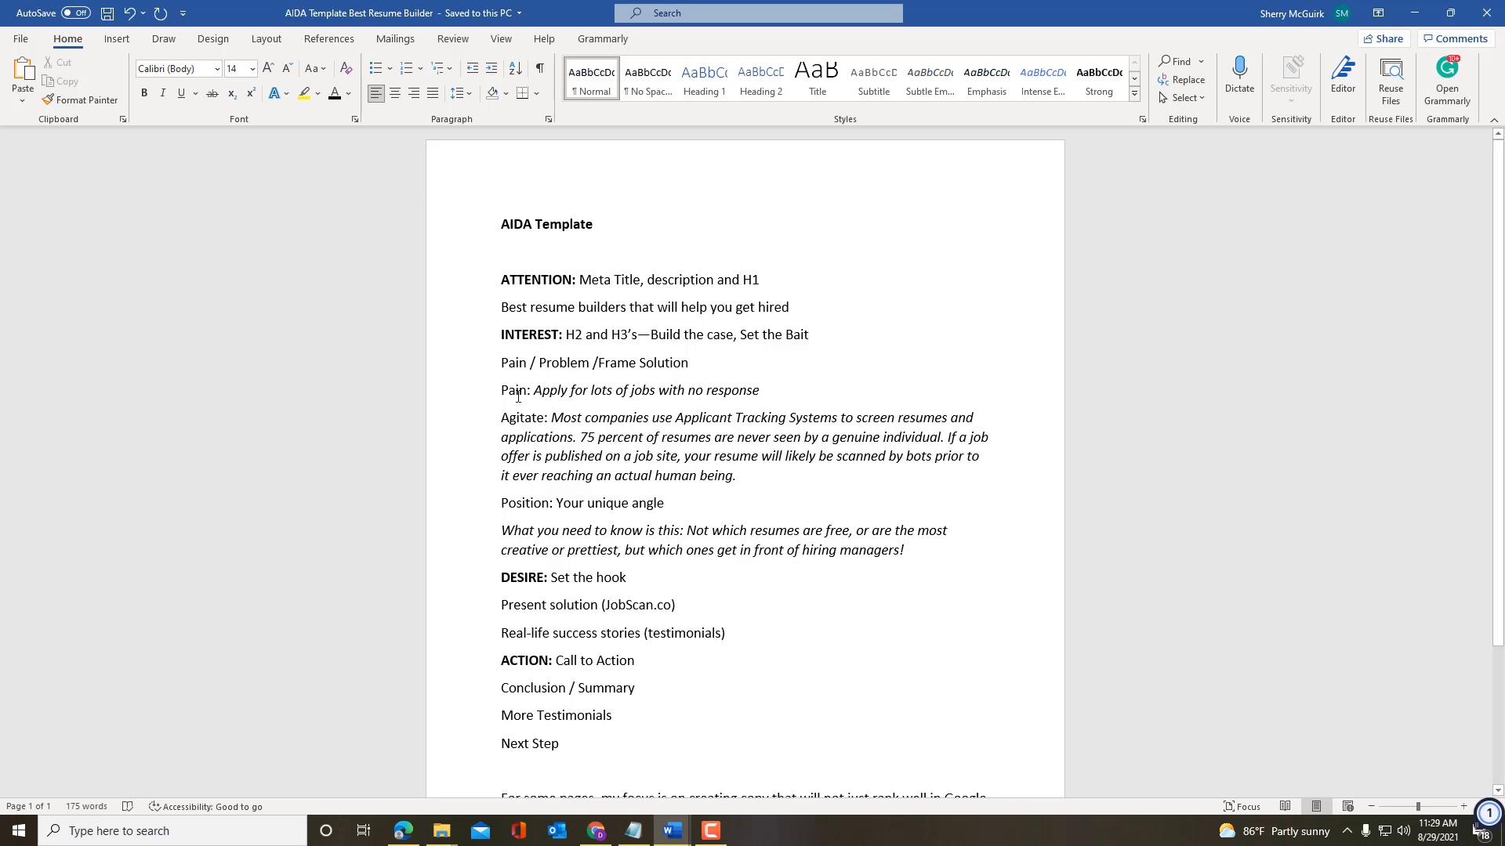
pyautogui.moveTo(495, 502); pyautogui.dragTo(672, 506)
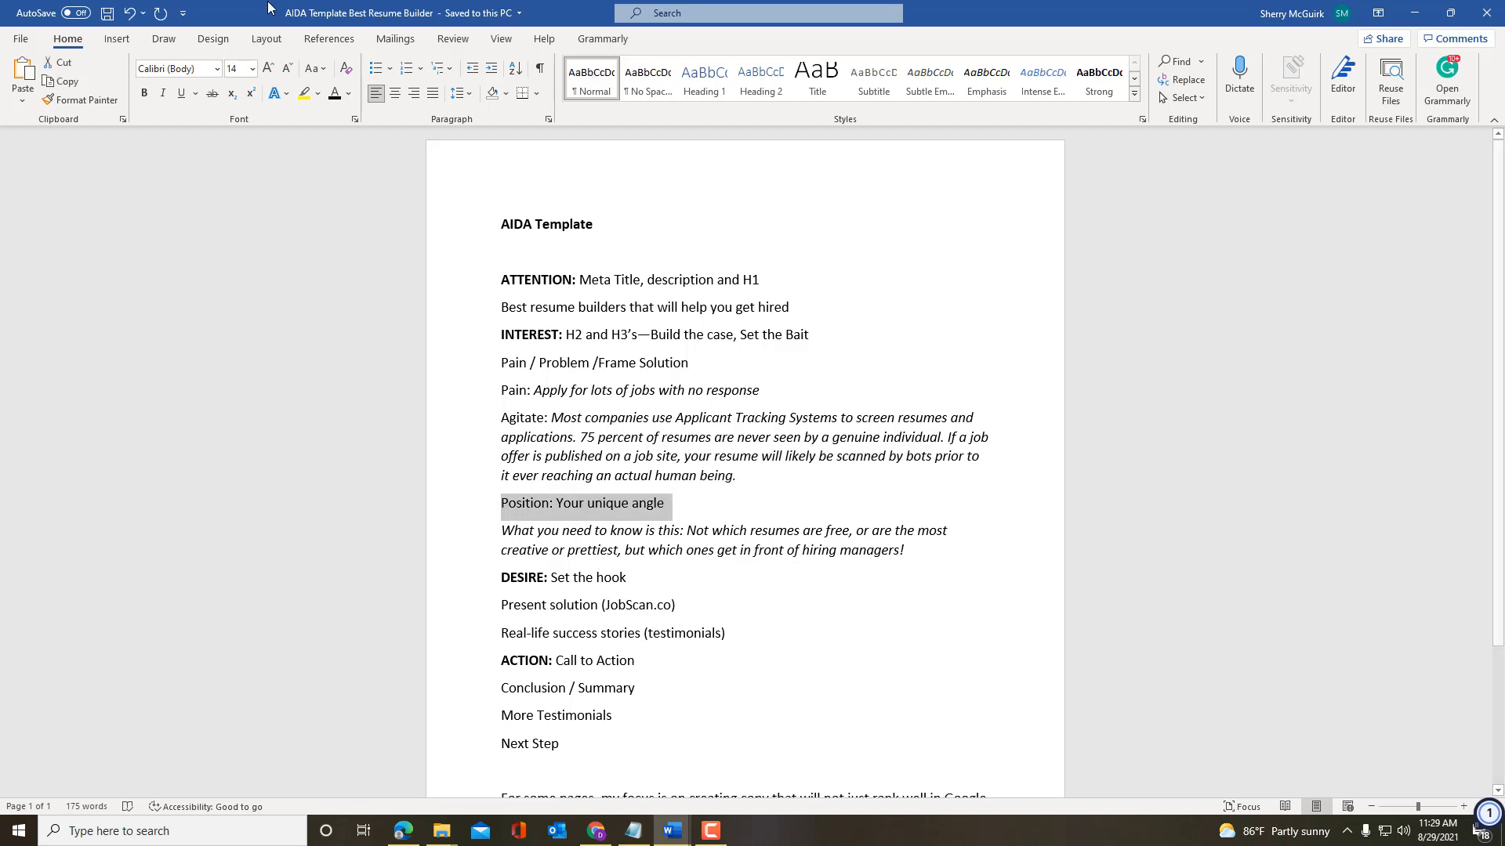
pyautogui.click(301, 95)
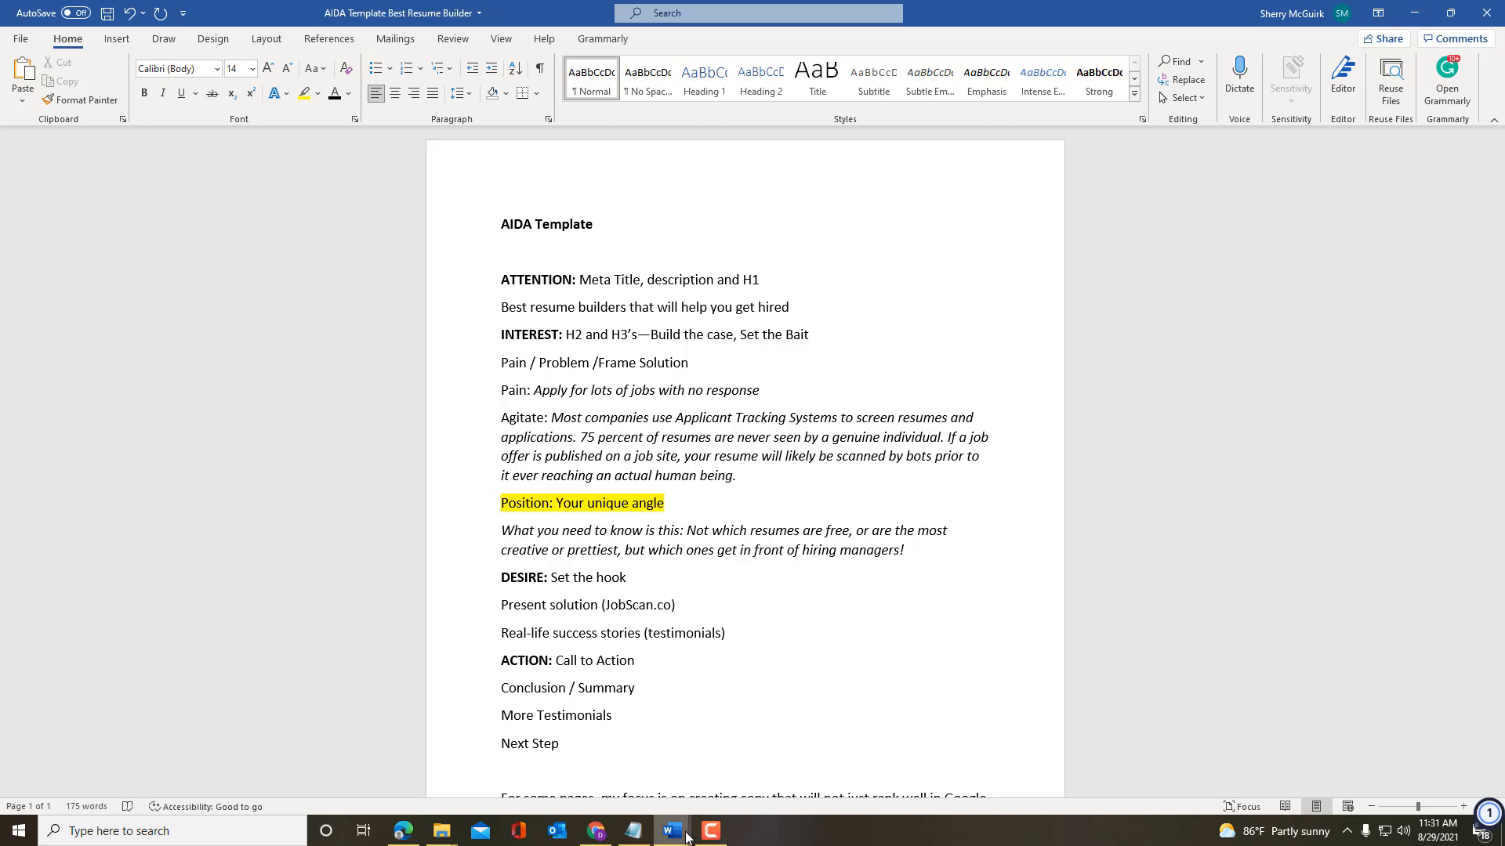
# Step: Open the Word document "AIDA for Resumes 2" and read through its headings, body copy and closing call to action
pyautogui.moveTo(679, 837)
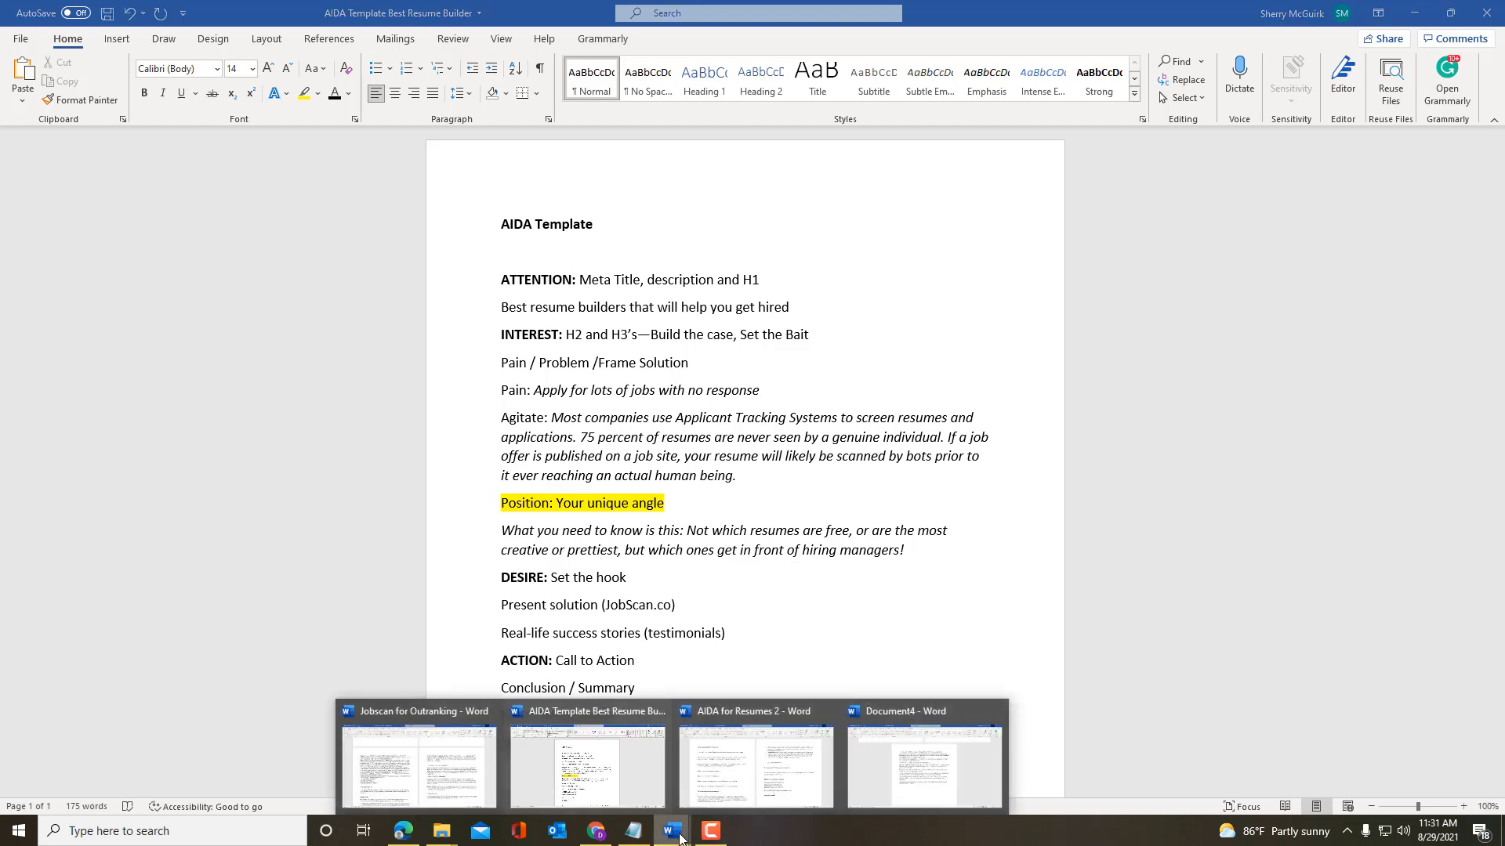
pyautogui.click(753, 764)
pyautogui.scroll(-1, 398, 476)
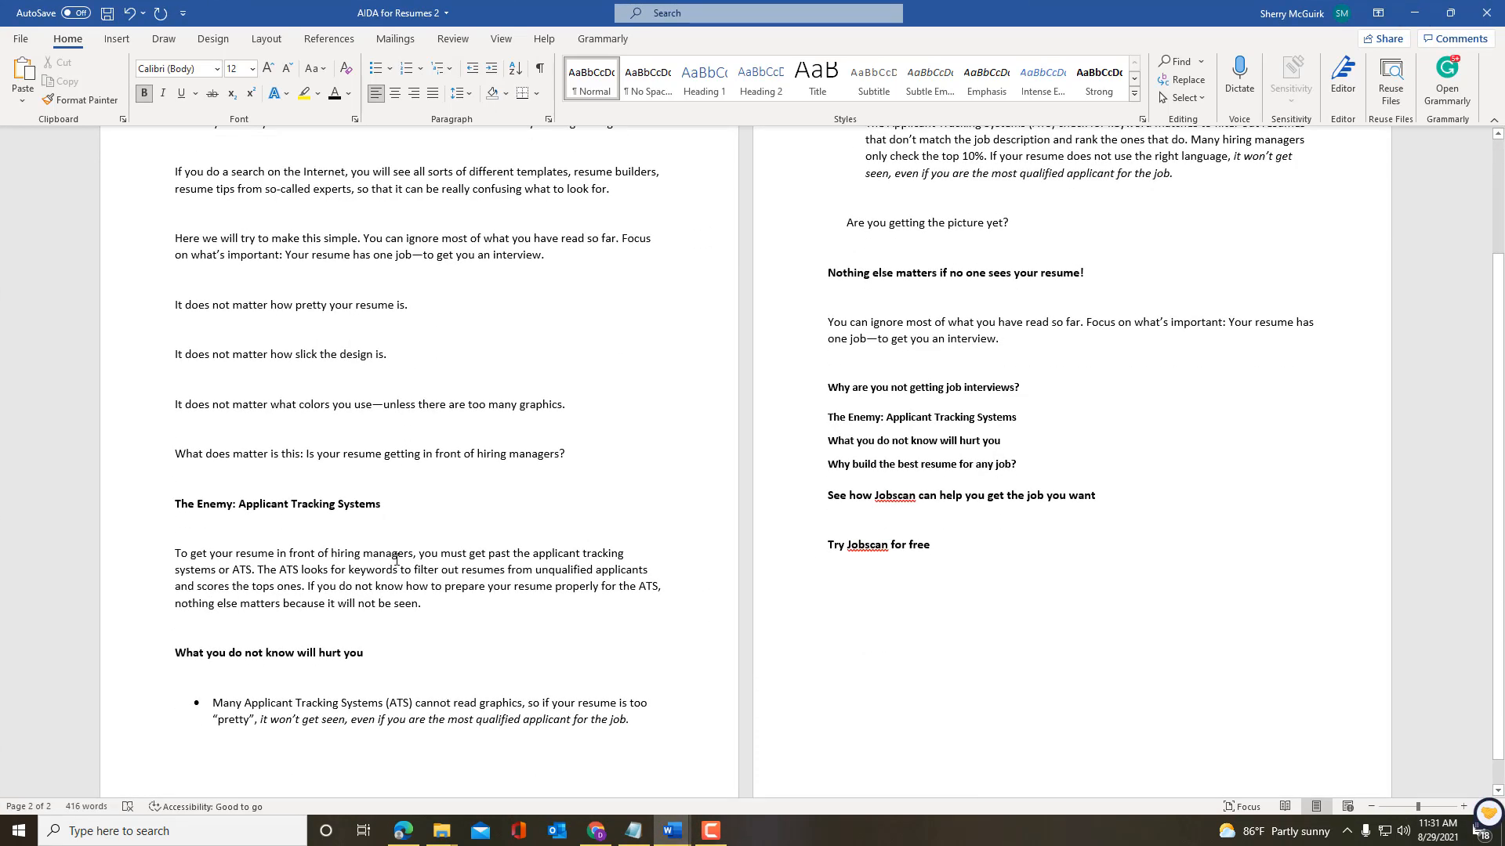
pyautogui.scroll(2, 593, 652)
pyautogui.scroll(1, 593, 653)
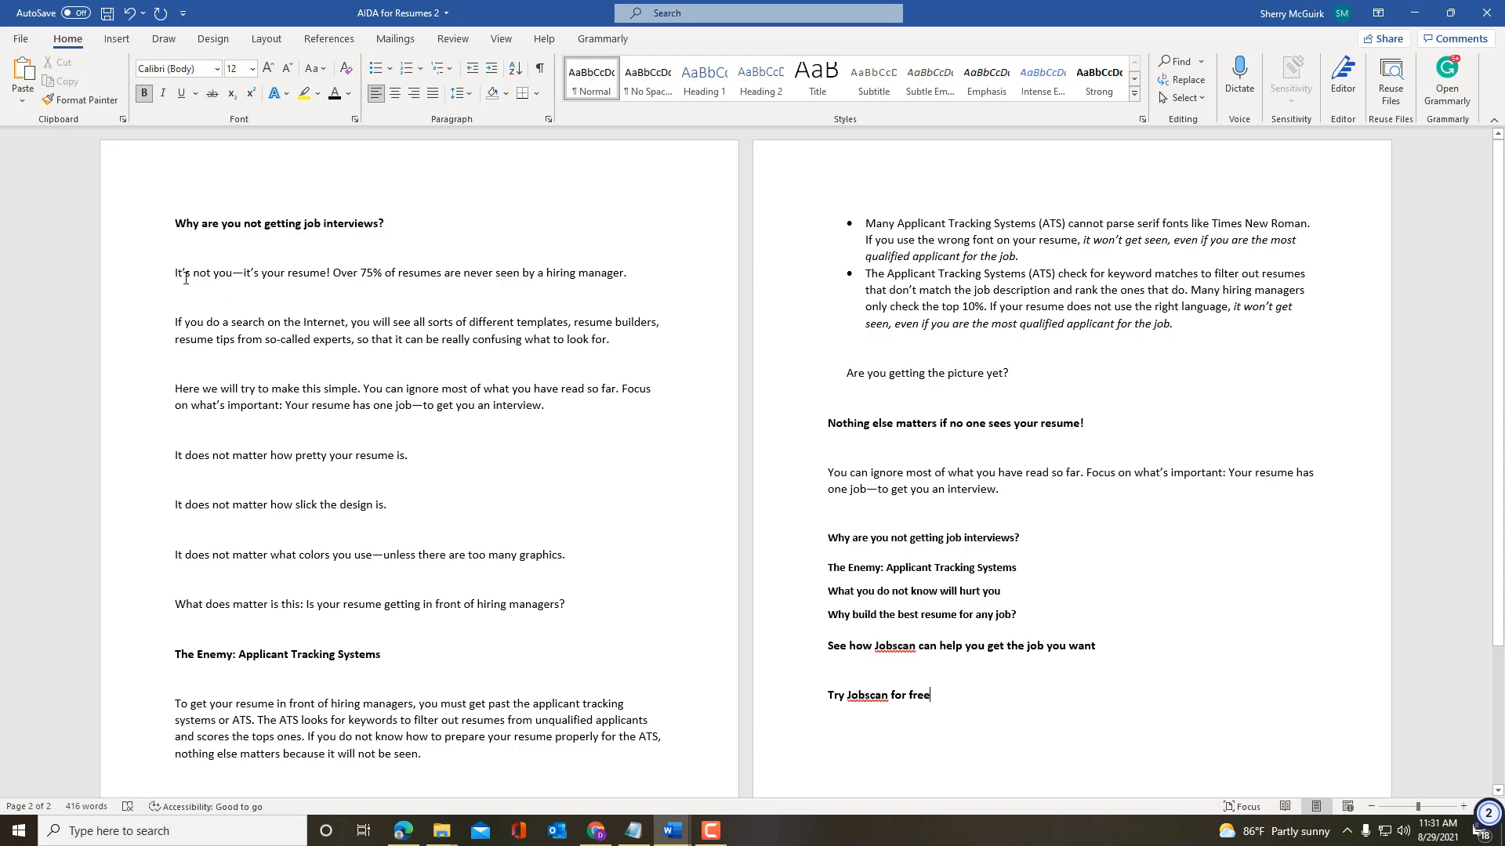
pyautogui.scroll(-1, 228, 669)
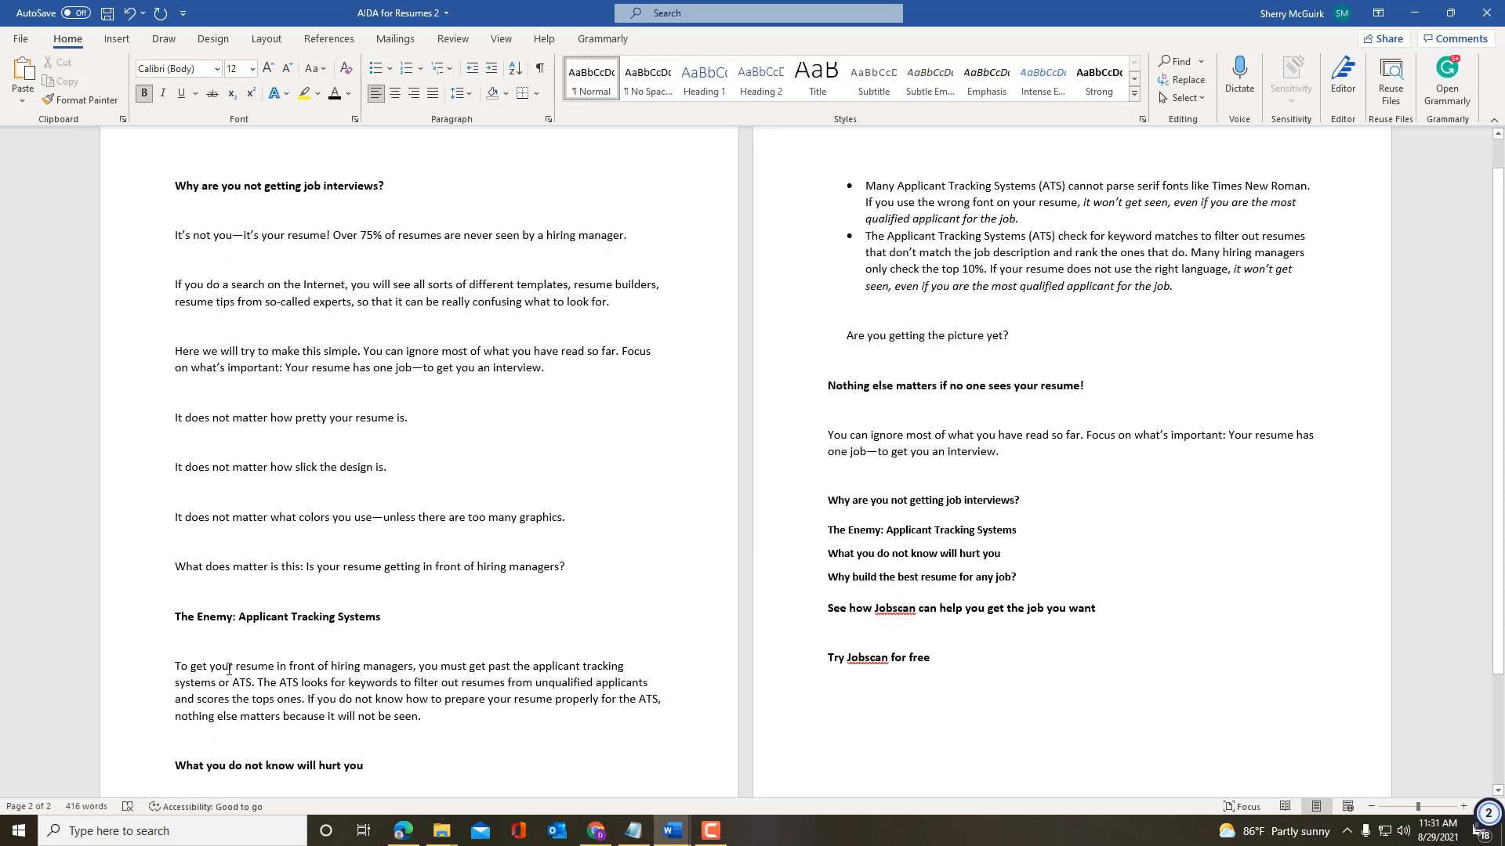
pyautogui.scroll(-3, 466, 623)
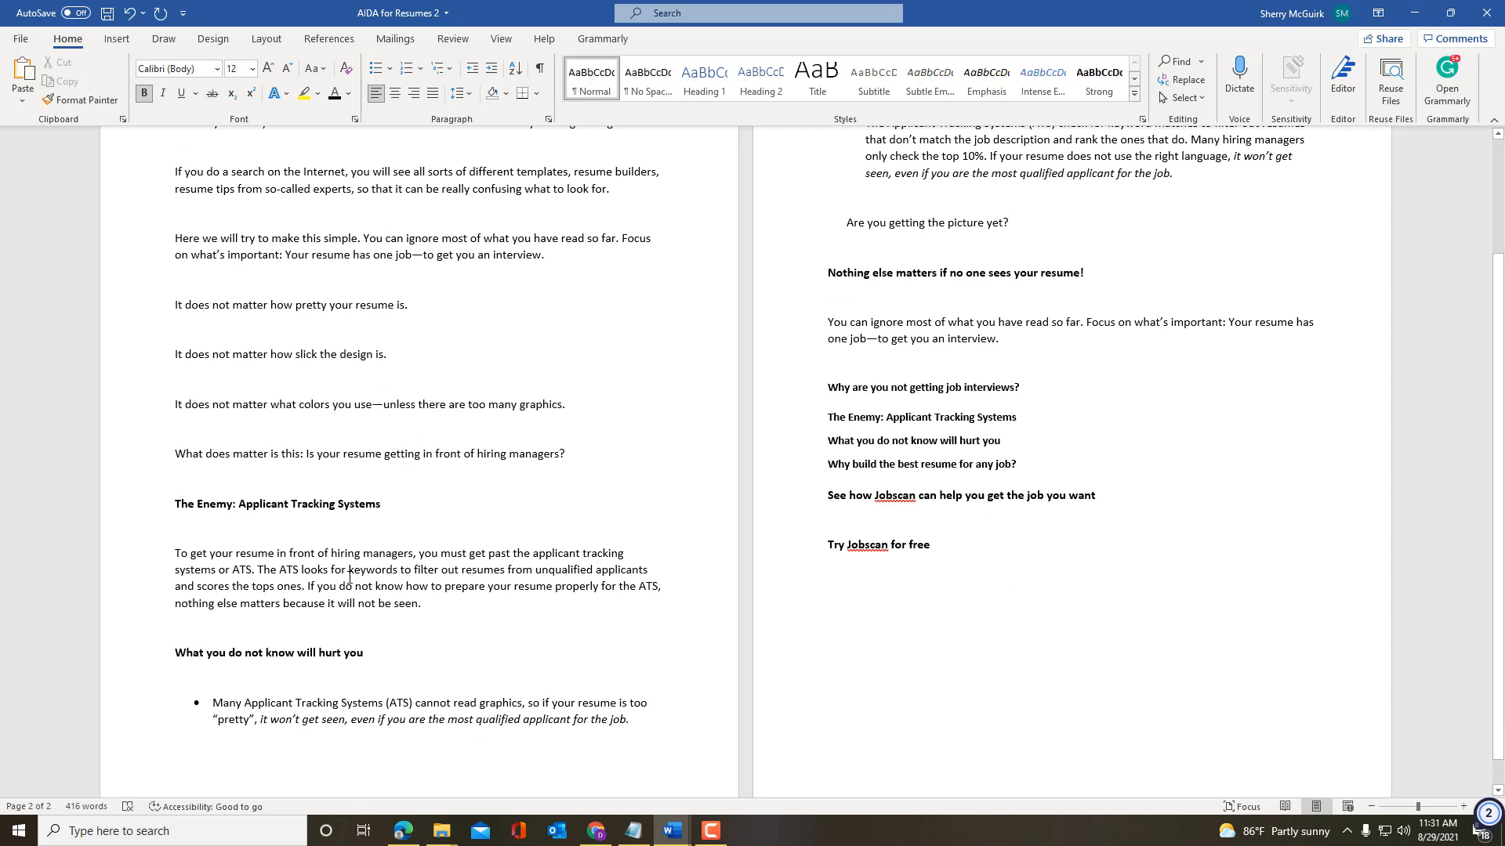
pyautogui.scroll(-1, 387, 583)
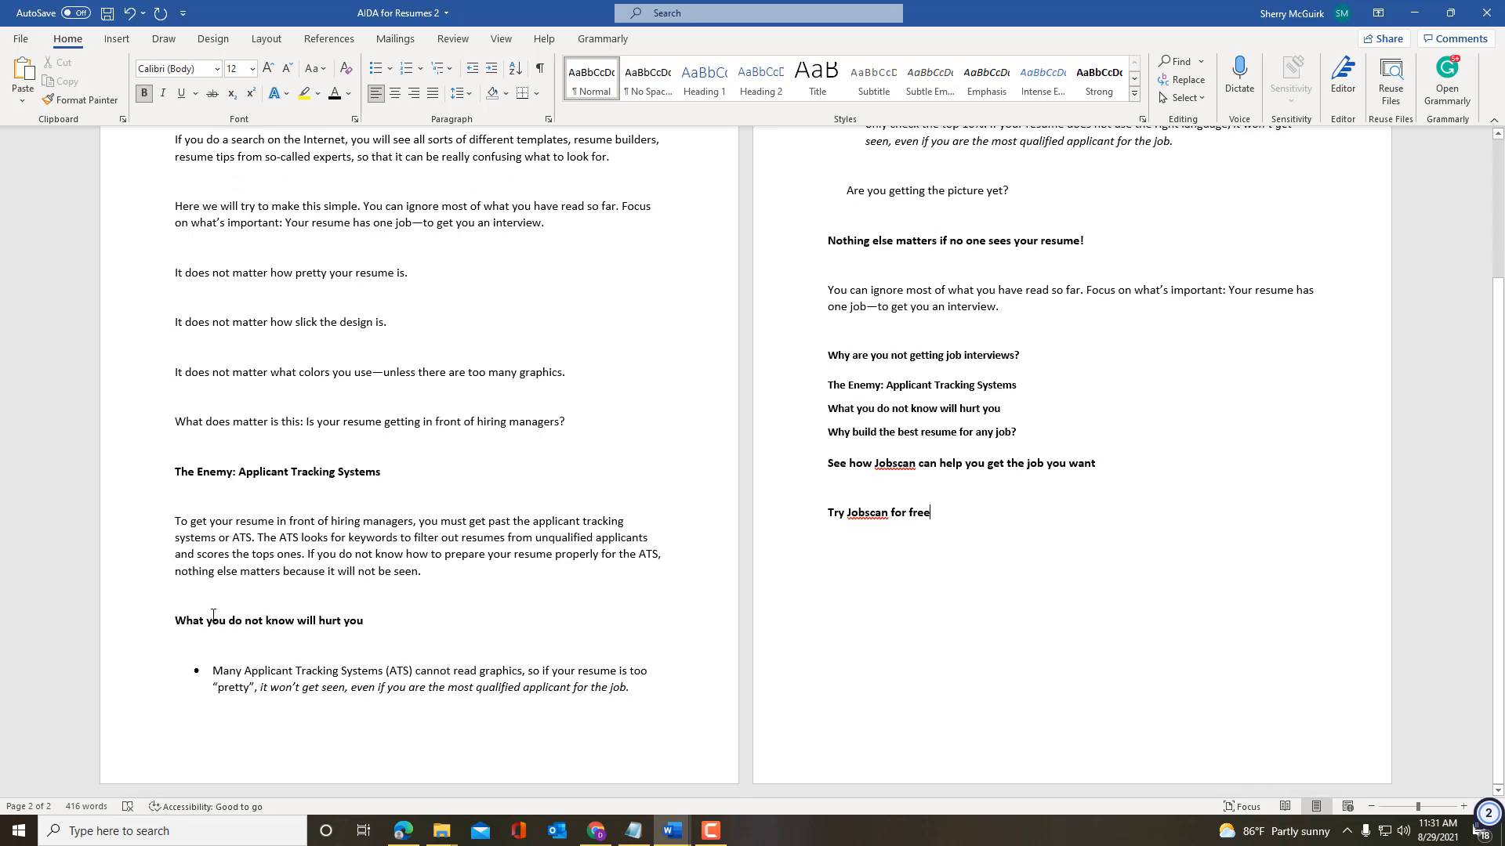
pyautogui.scroll(5, 399, 633)
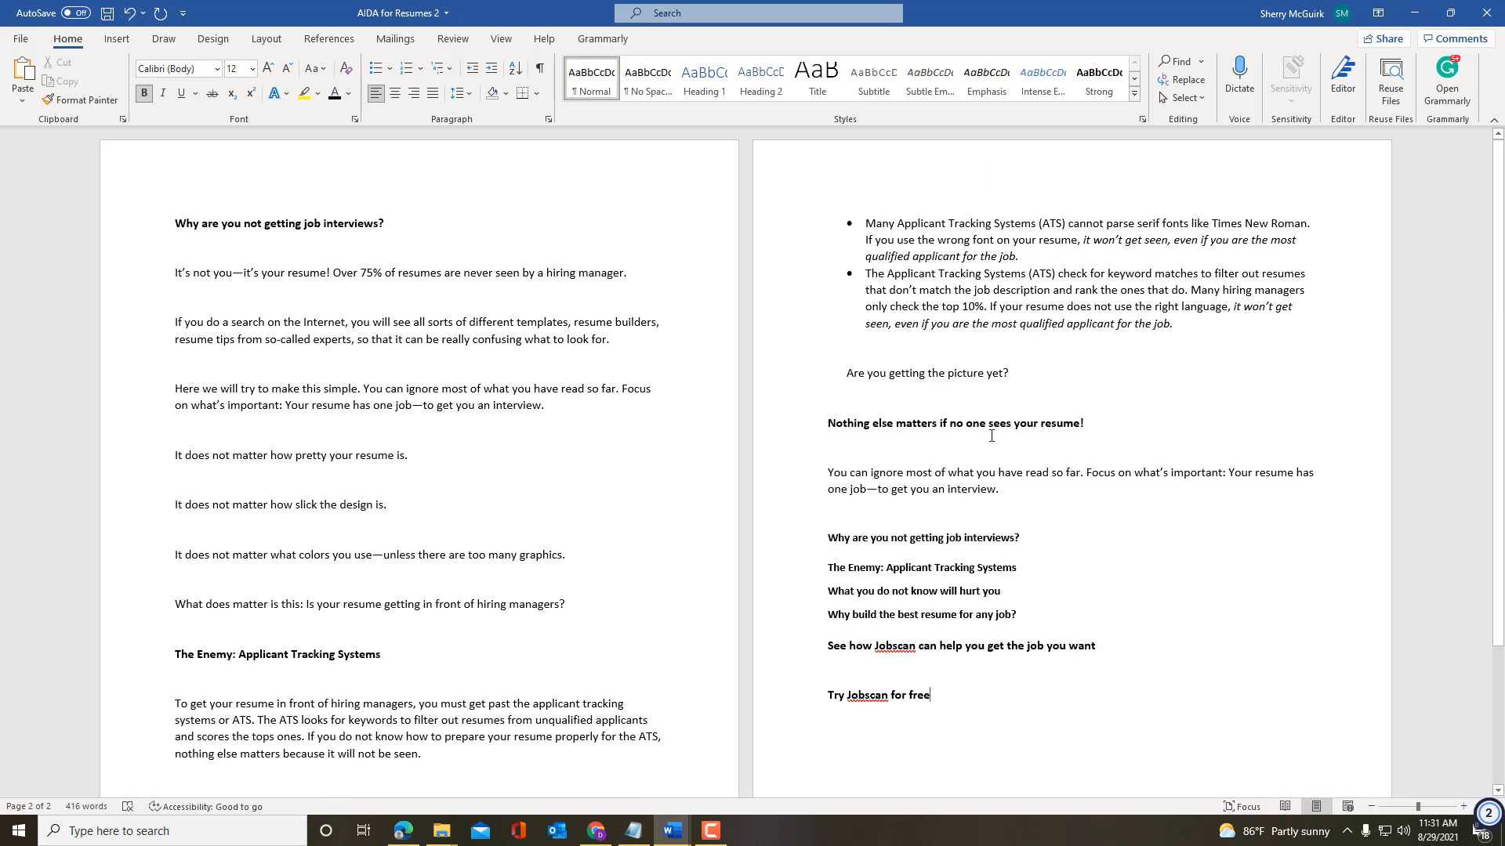
pyautogui.scroll(-2, 994, 429)
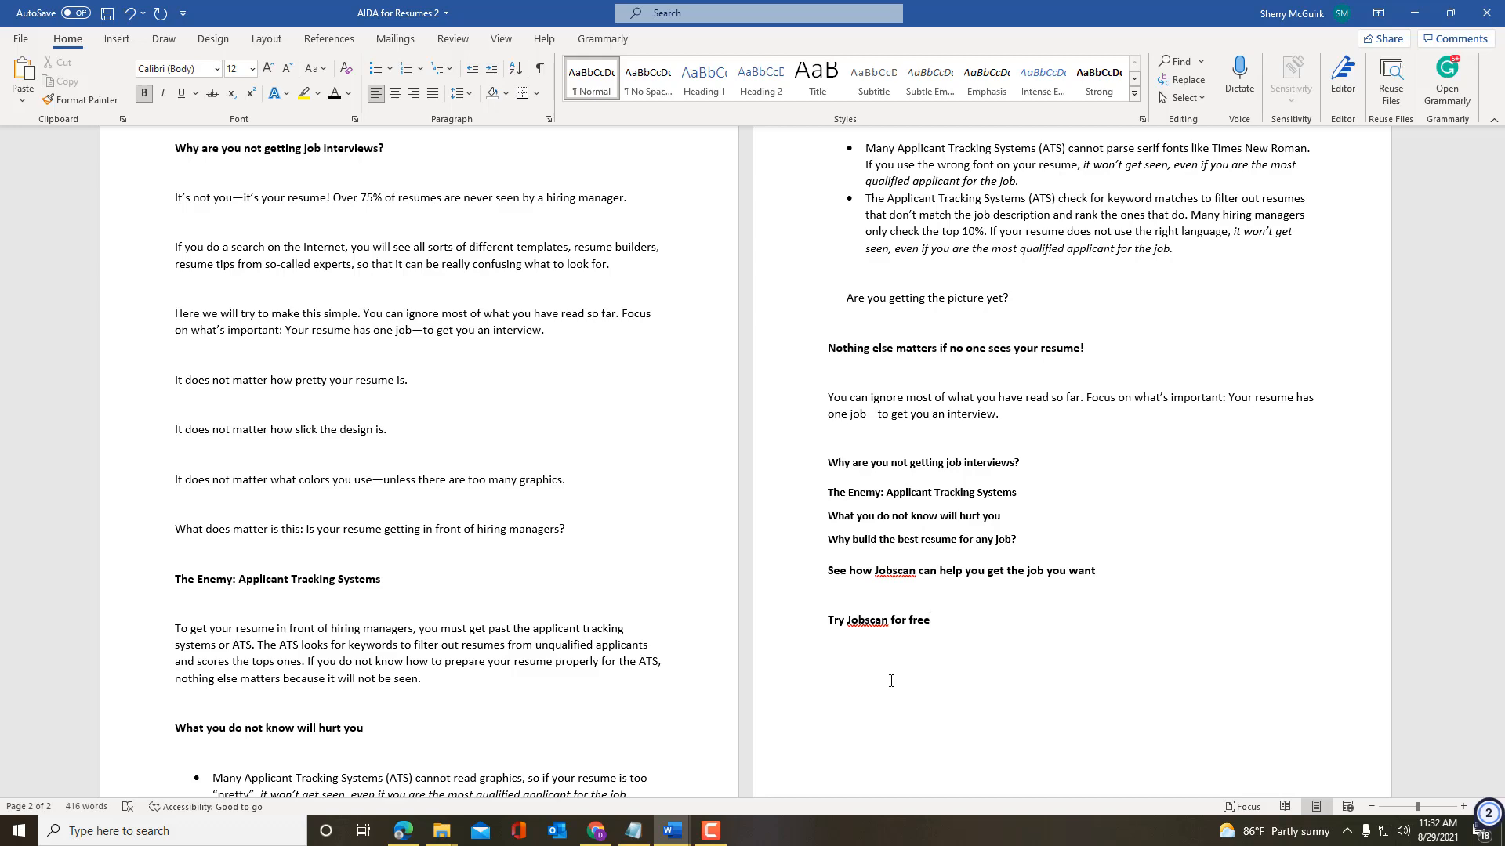
pyautogui.scroll(-2, 477, 450)
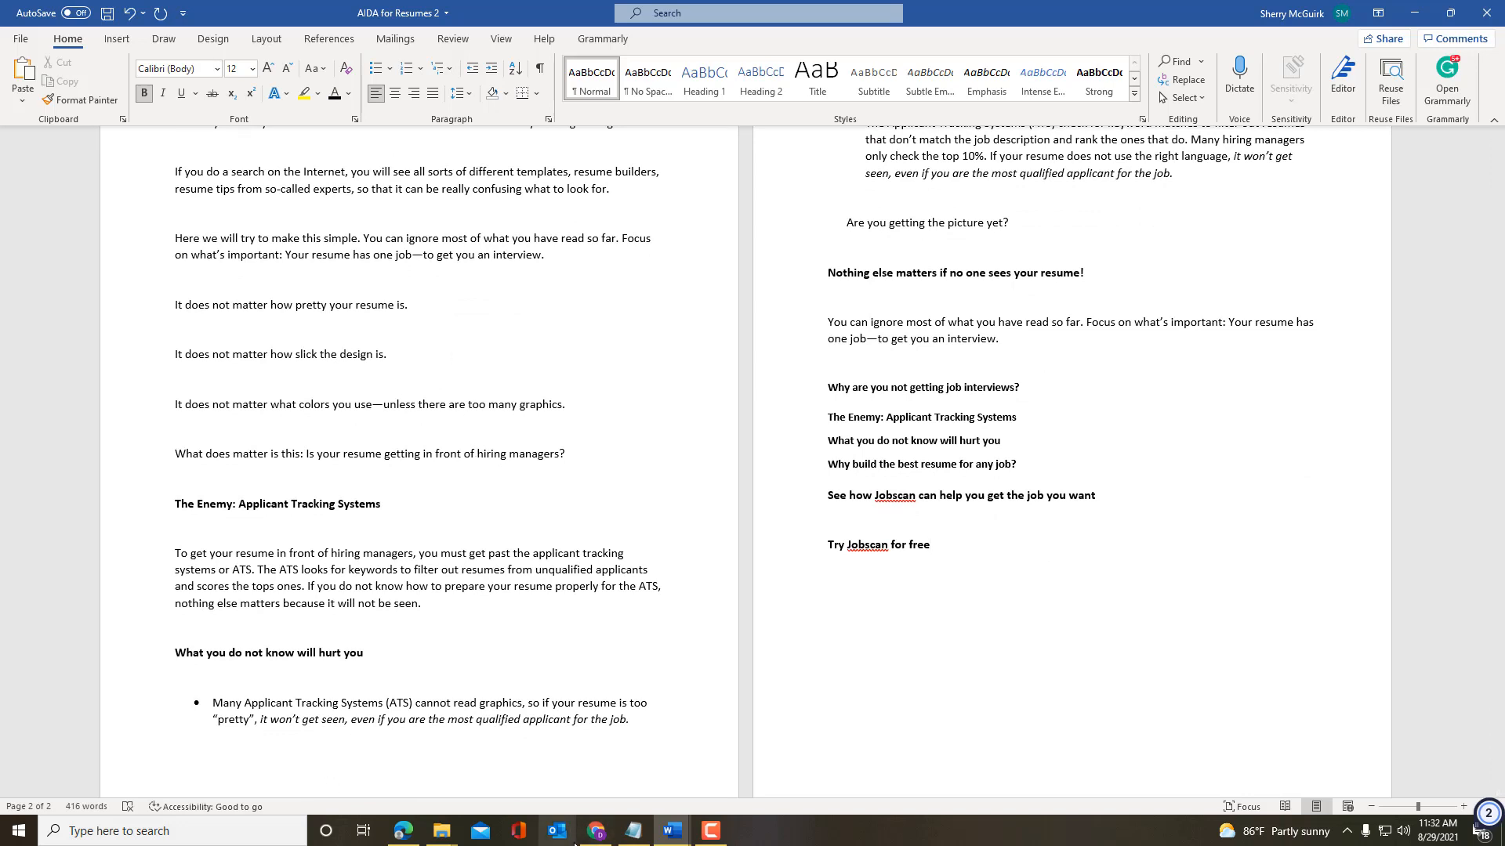
# Step: Switch to Outranking in the browser, start a new SEO document and enter "Best Resume Builder" as the related keywords query
pyautogui.click(595, 830)
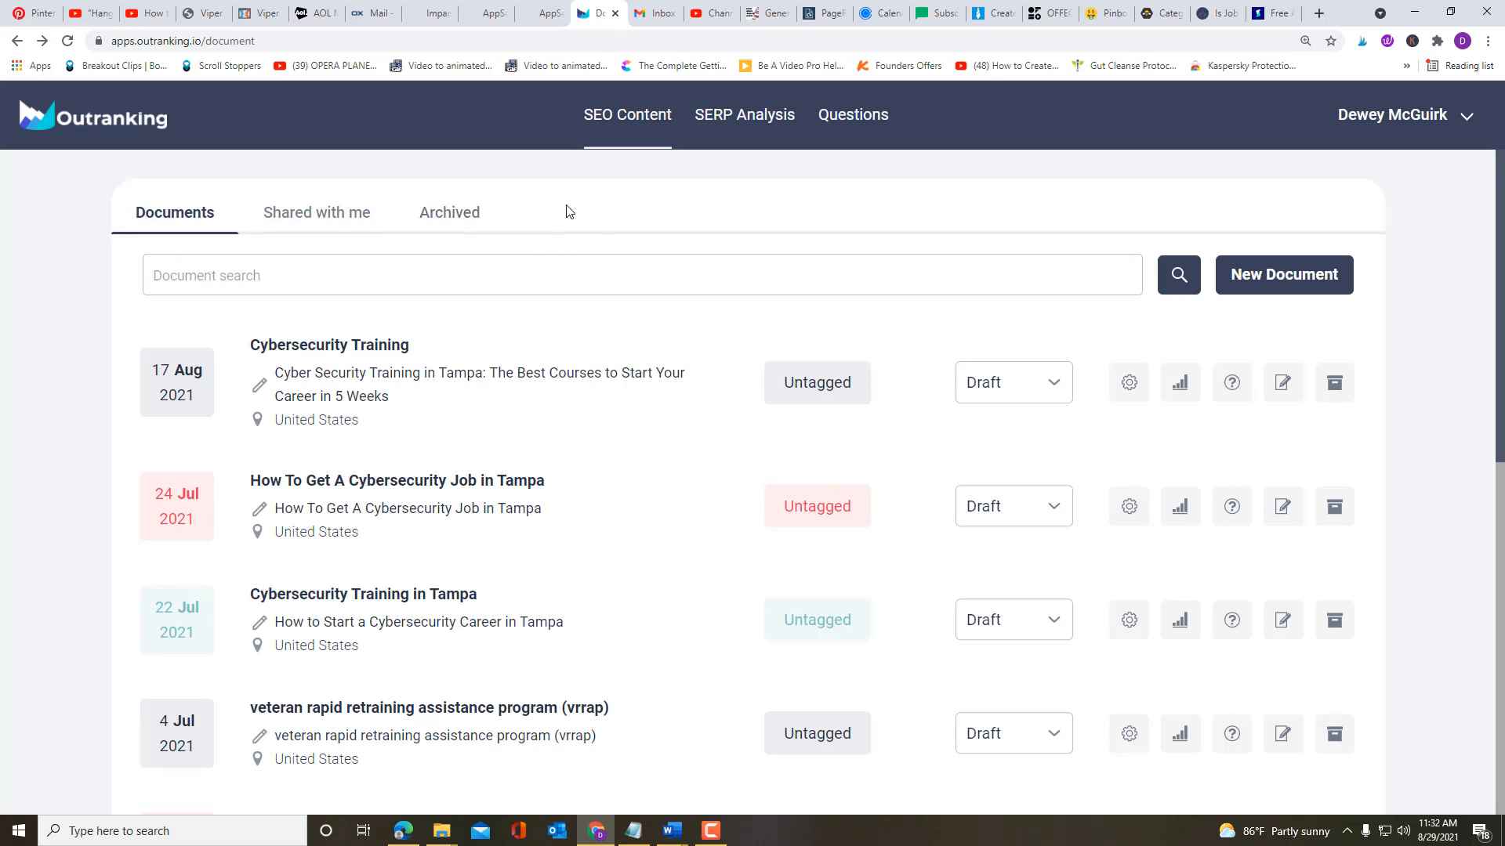
pyautogui.click(1307, 280)
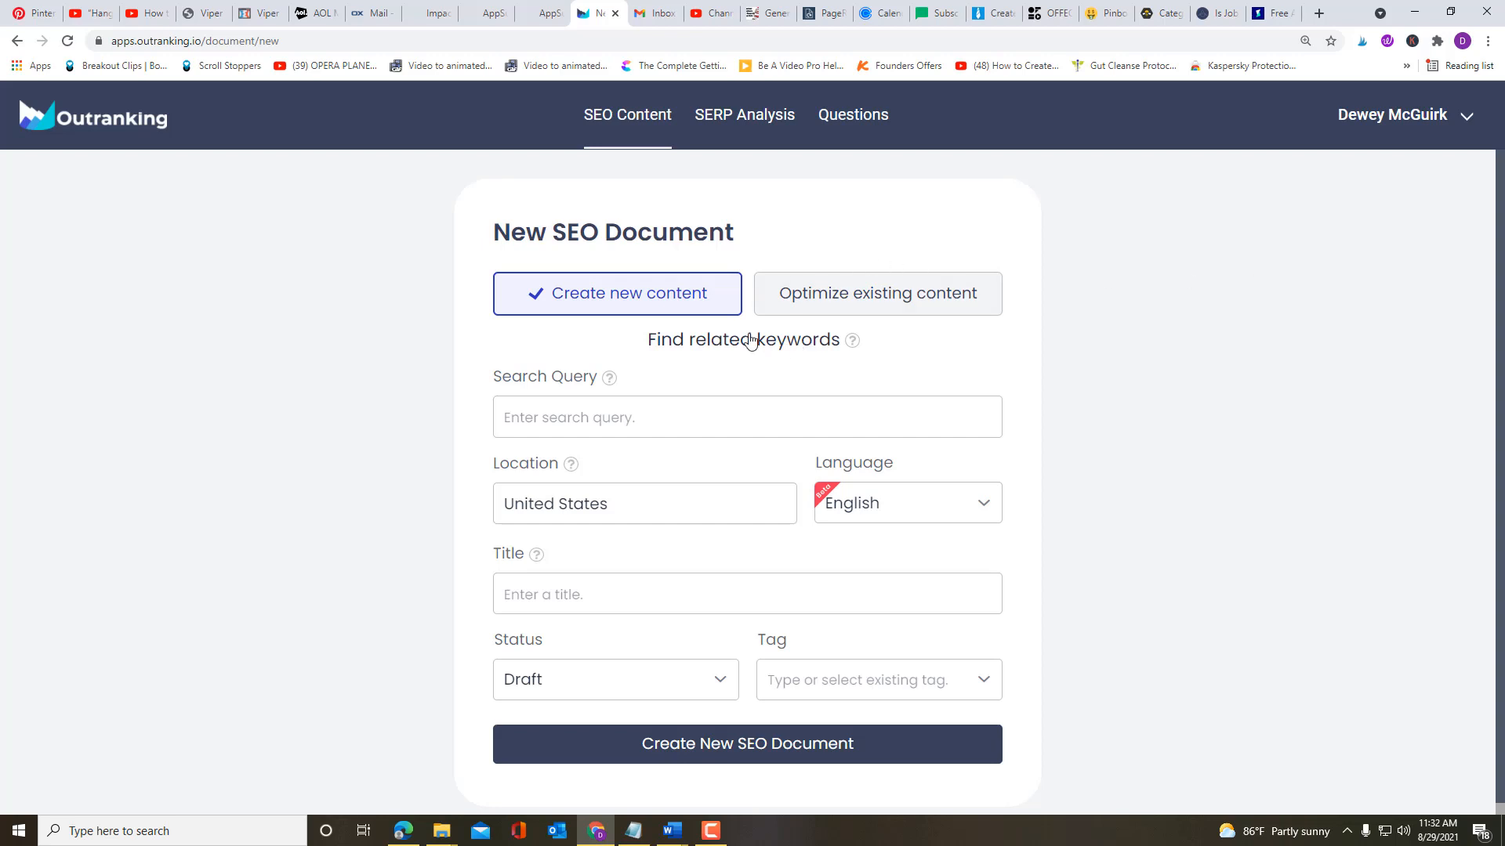
pyautogui.click(709, 342)
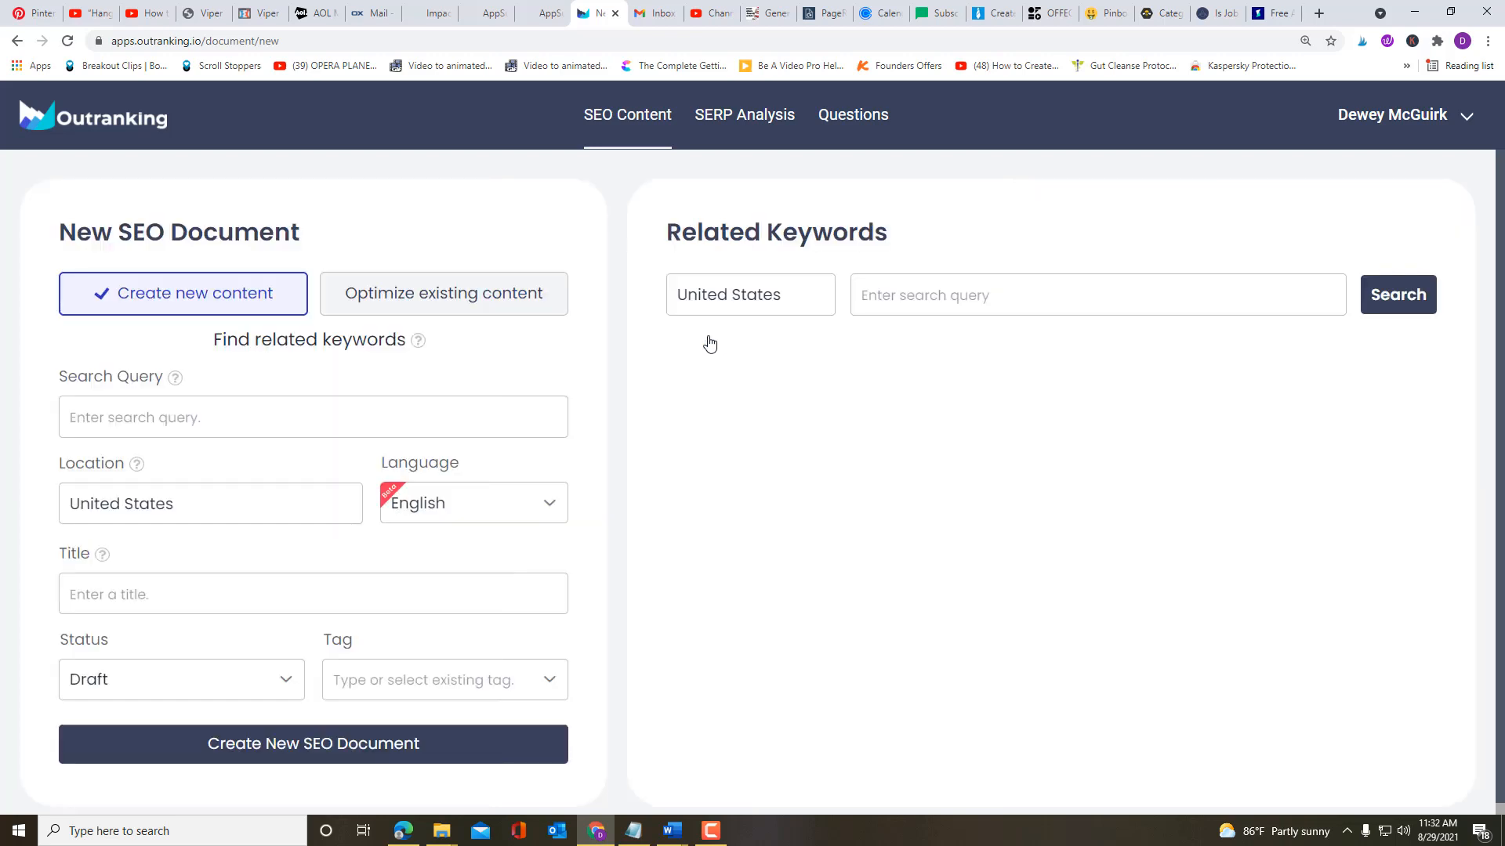
pyautogui.click(888, 304)
pyautogui.write('Best ')
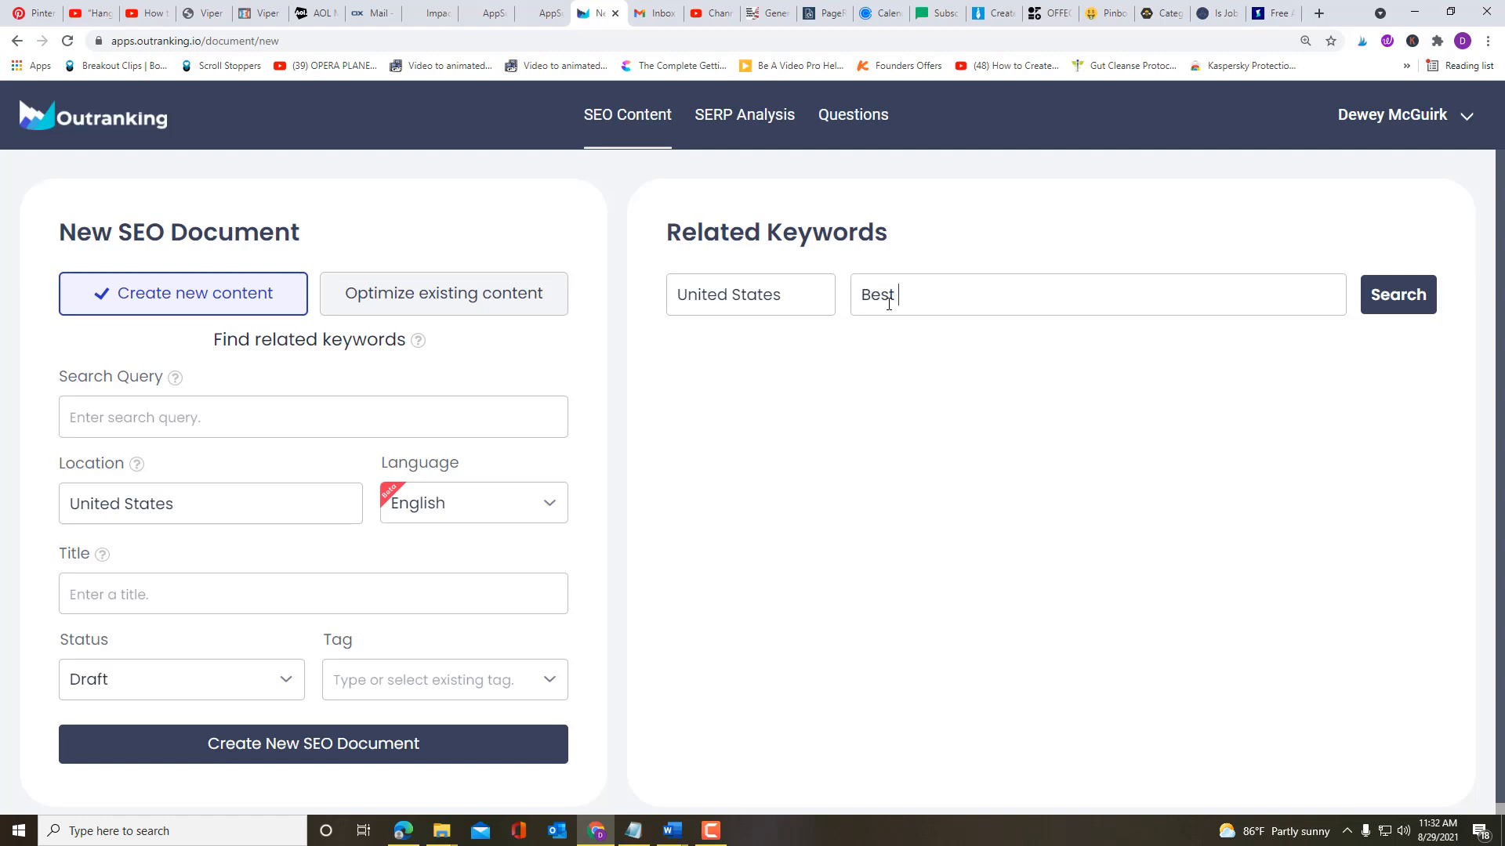
pyautogui.write('Resume Builder')
# Step: Copy "Best Resume Builder" into the document's search query and title, and assign the existing tag Resume
pyautogui.moveTo(1021, 295); pyautogui.dragTo(857, 291)
pyautogui.hotkey('ctrl', 'c')
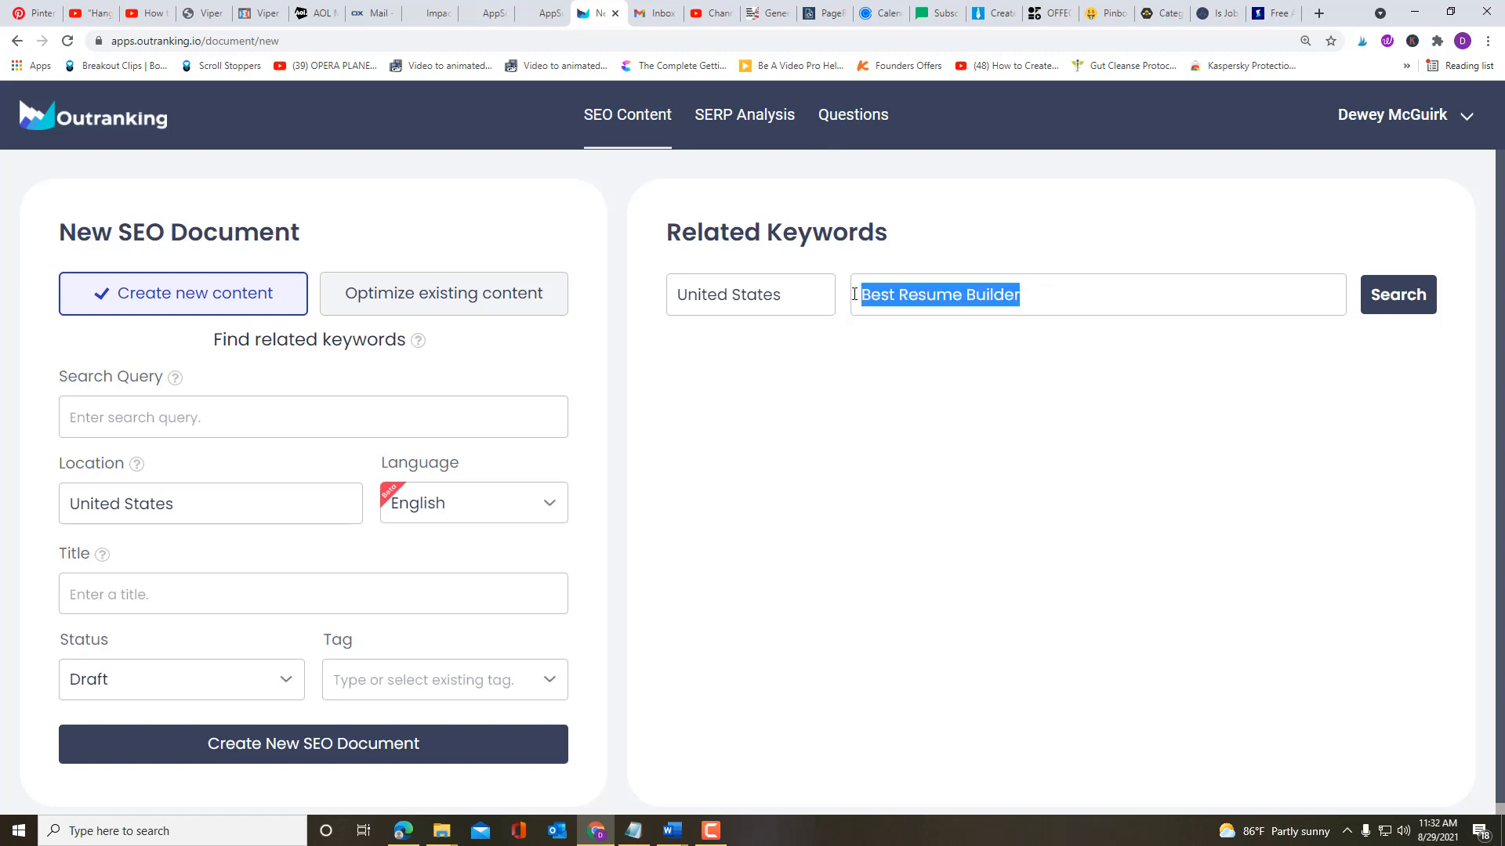
pyautogui.click(190, 420)
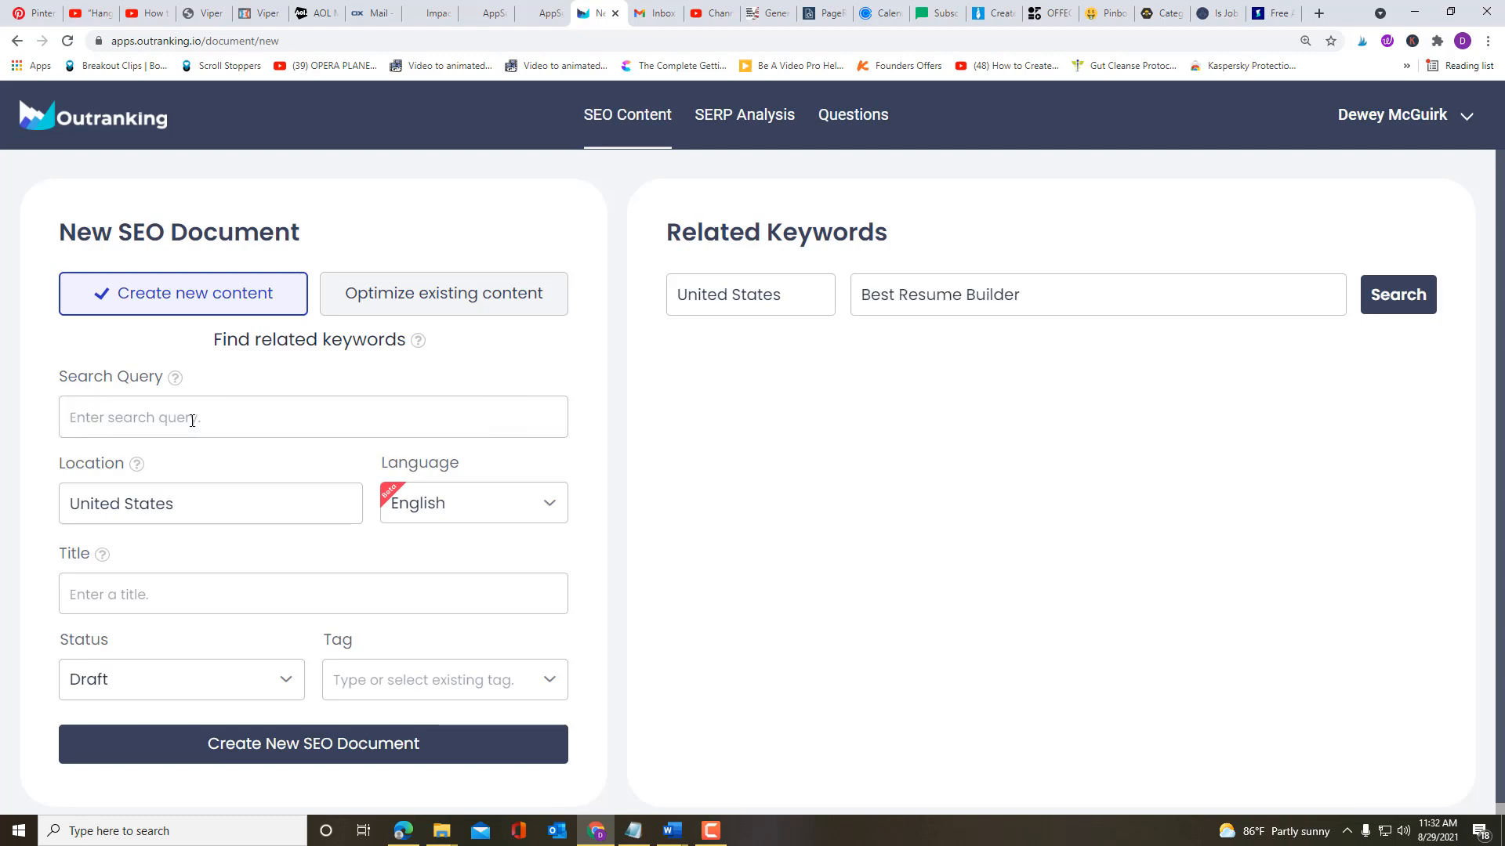
pyautogui.hotkey('ctrl', 'v')
pyautogui.click(244, 598)
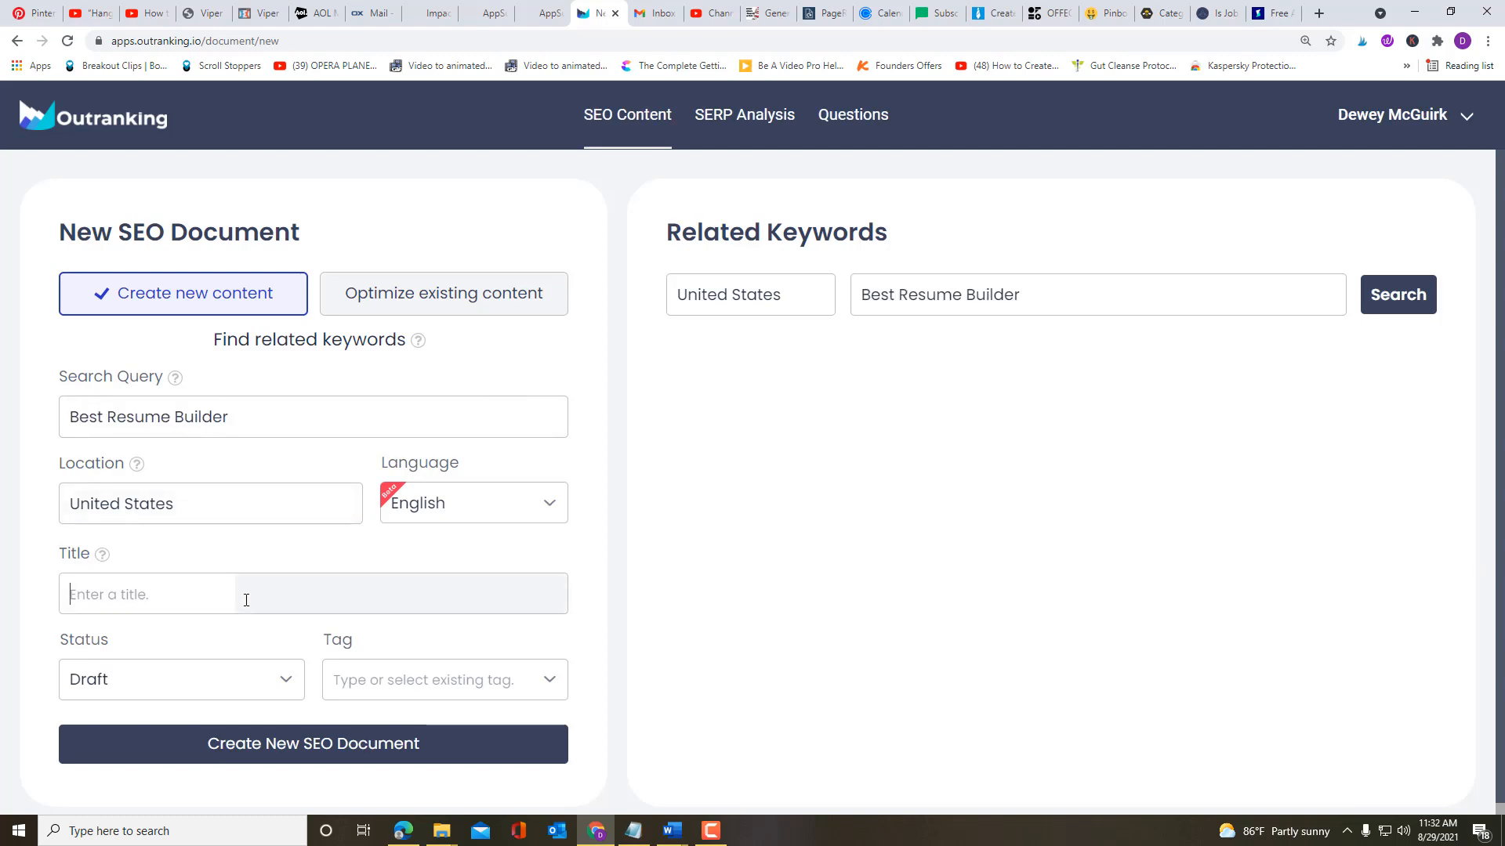
pyautogui.hotkey('ctrl', 'v')
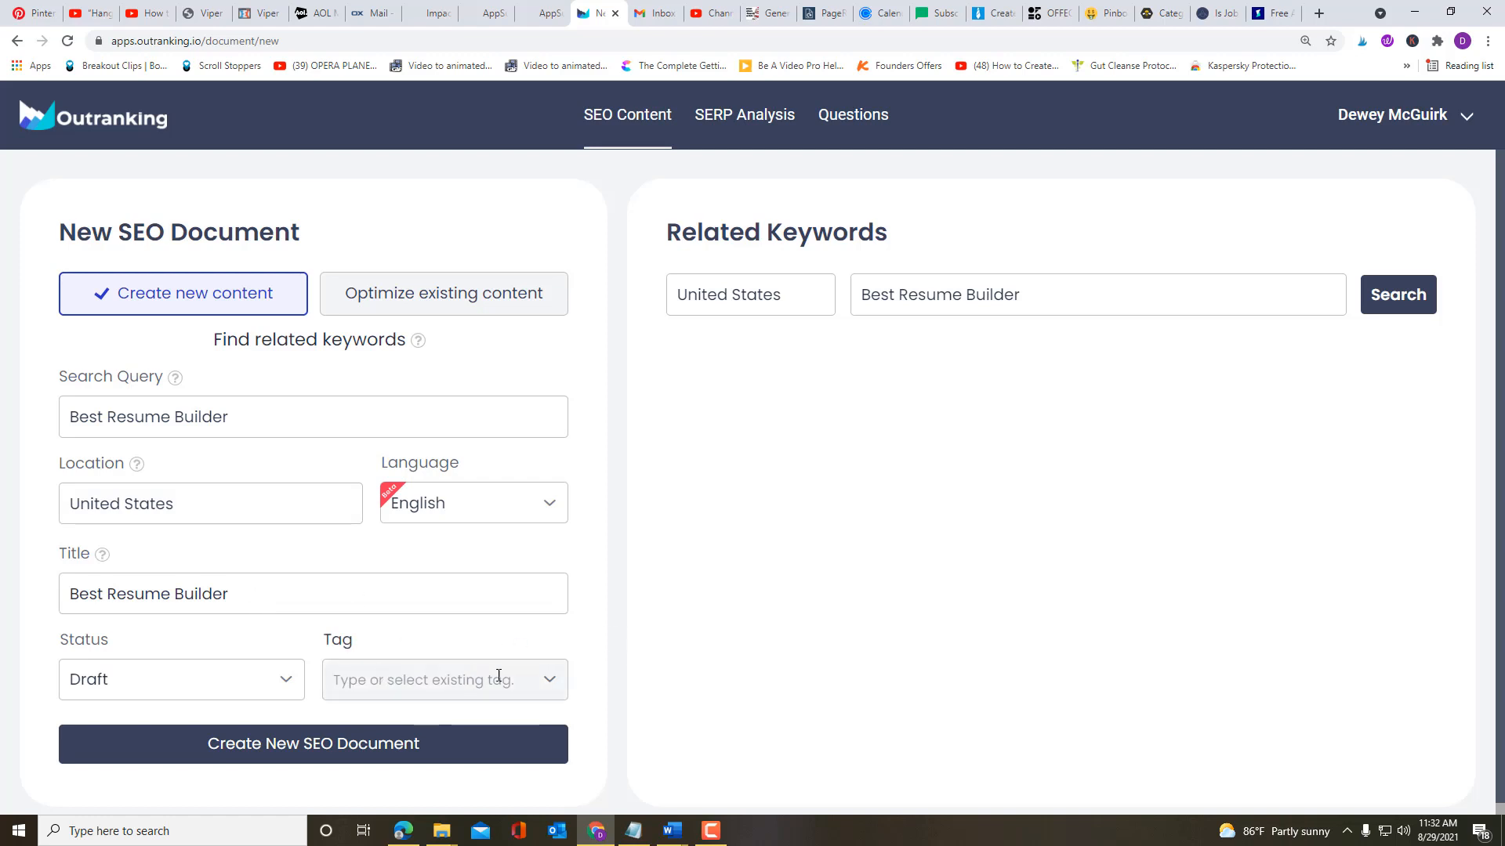
pyautogui.click(549, 682)
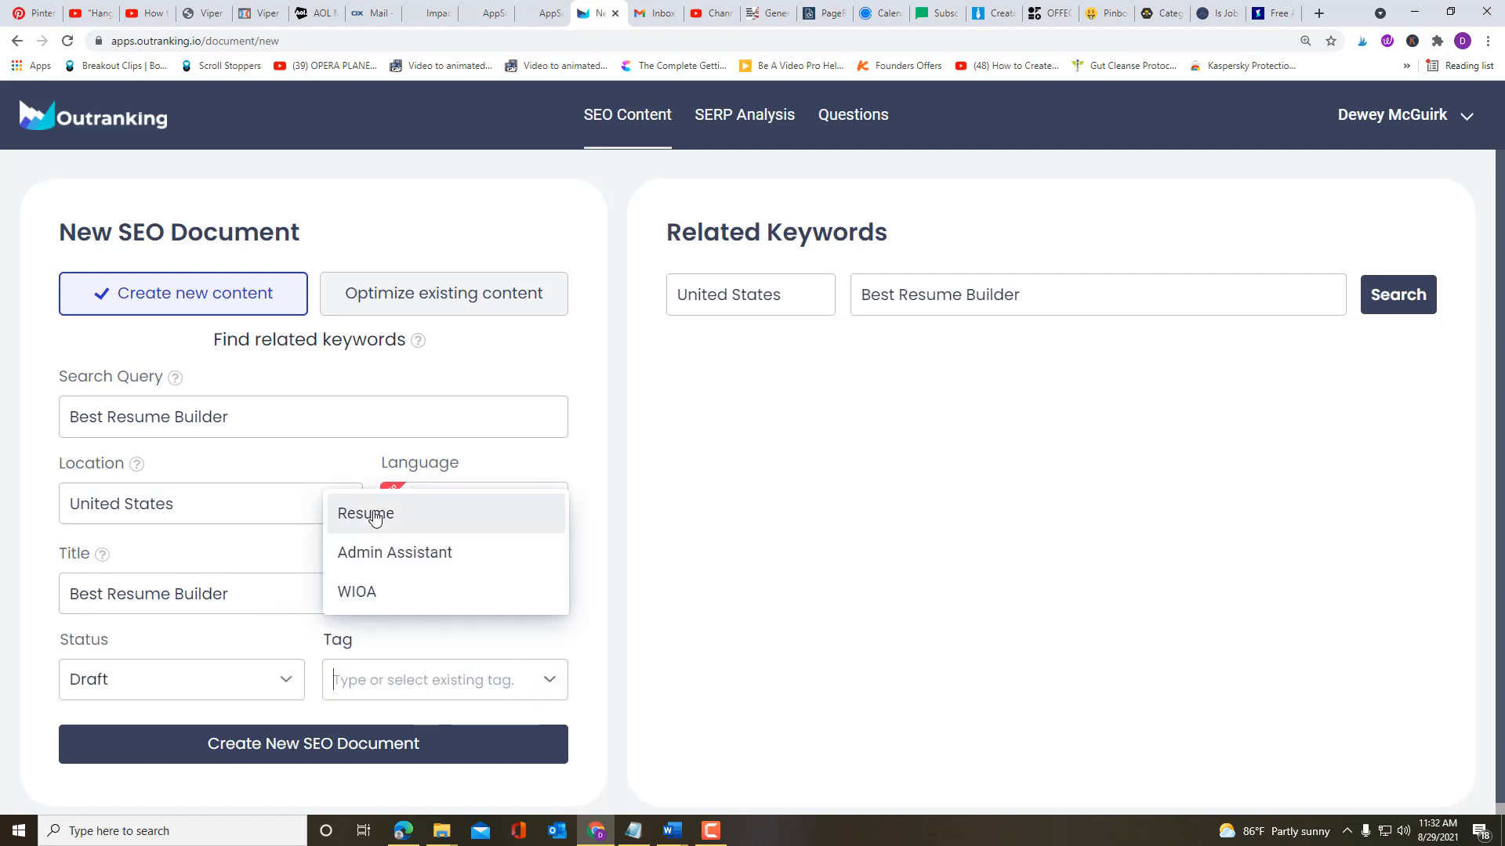
pyautogui.click(364, 511)
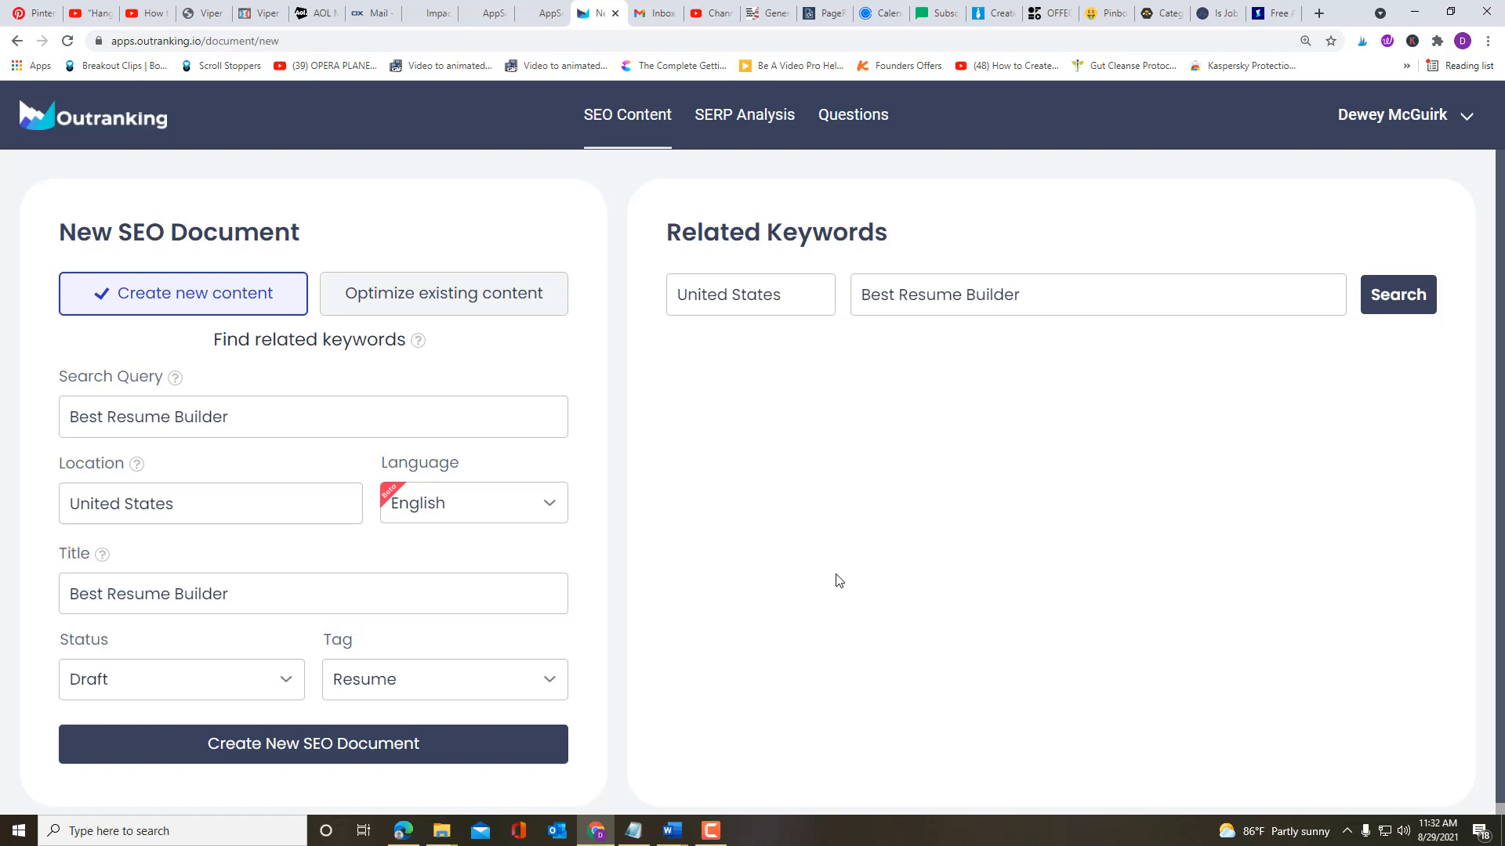
# Step: Search for keywords related to "Best Resume Builder" and review their volume, competition and CPC
pyautogui.click(1386, 296)
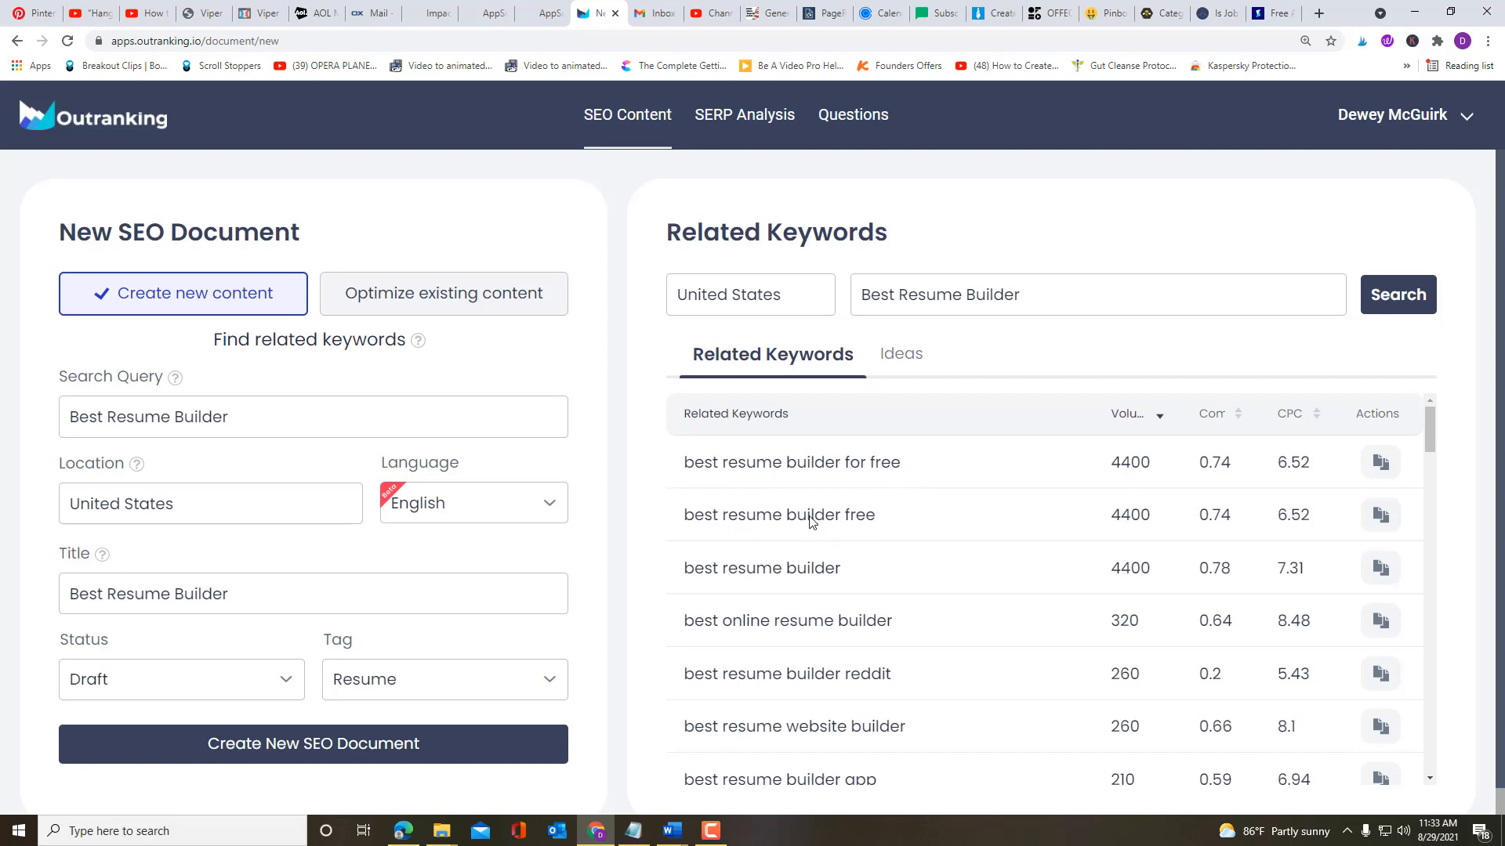
pyautogui.scroll(-1, 963, 511)
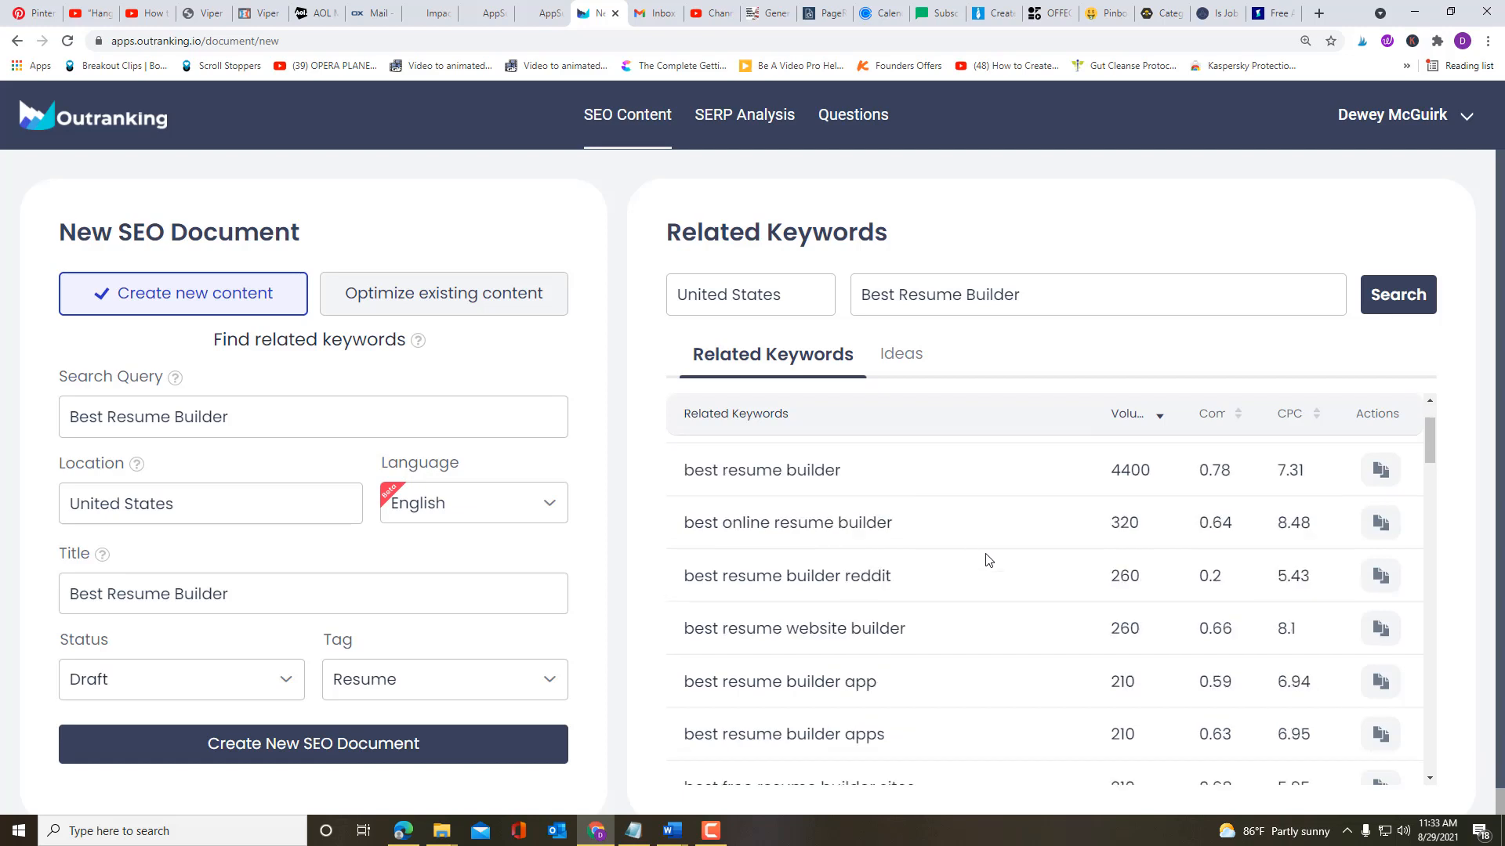
pyautogui.scroll(-2, 1011, 639)
pyautogui.scroll(3, 1008, 561)
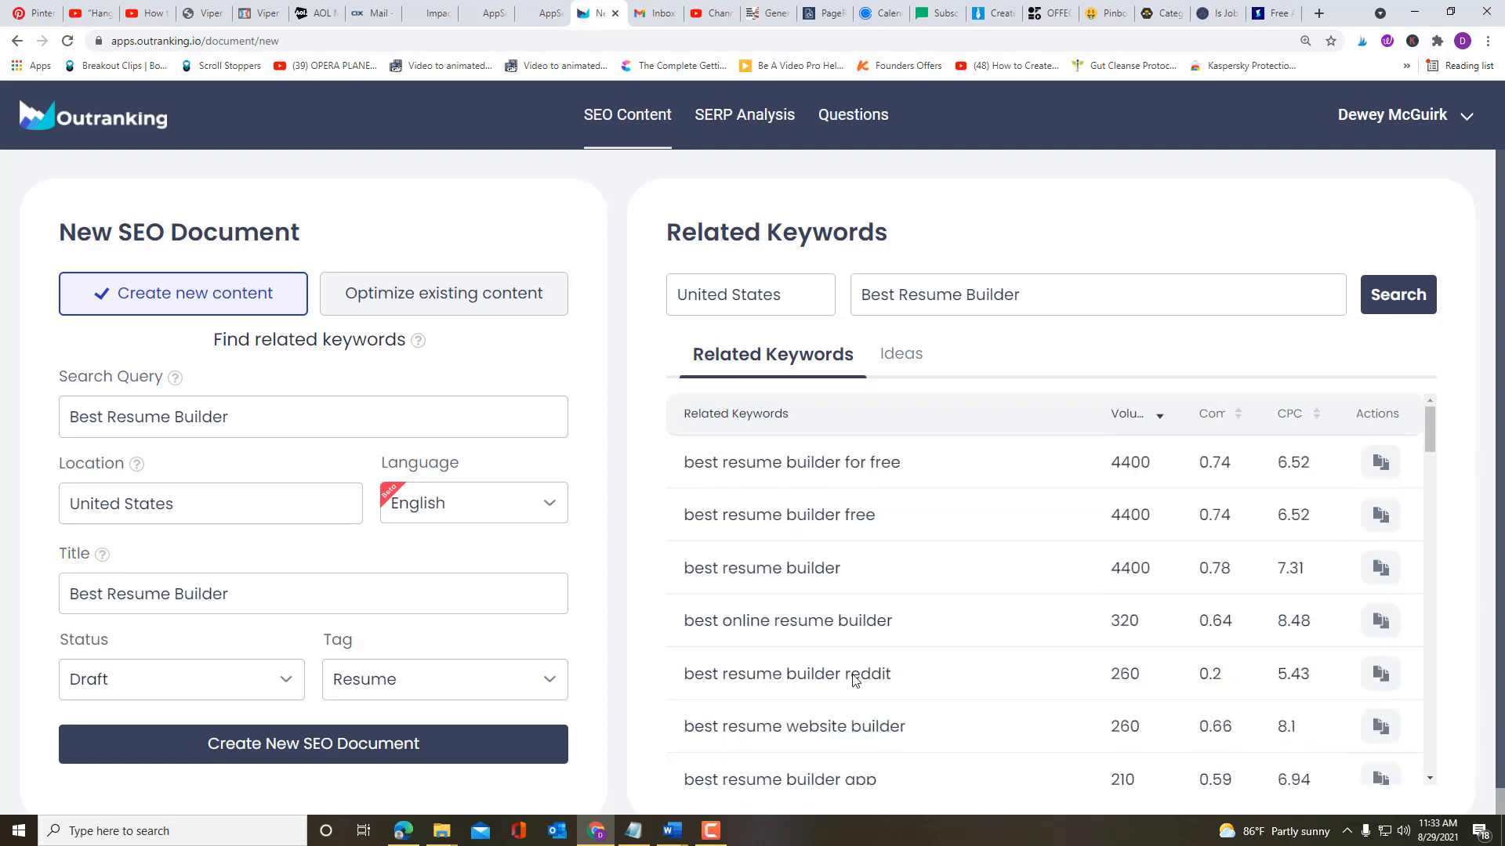
pyautogui.scroll(-2, 854, 678)
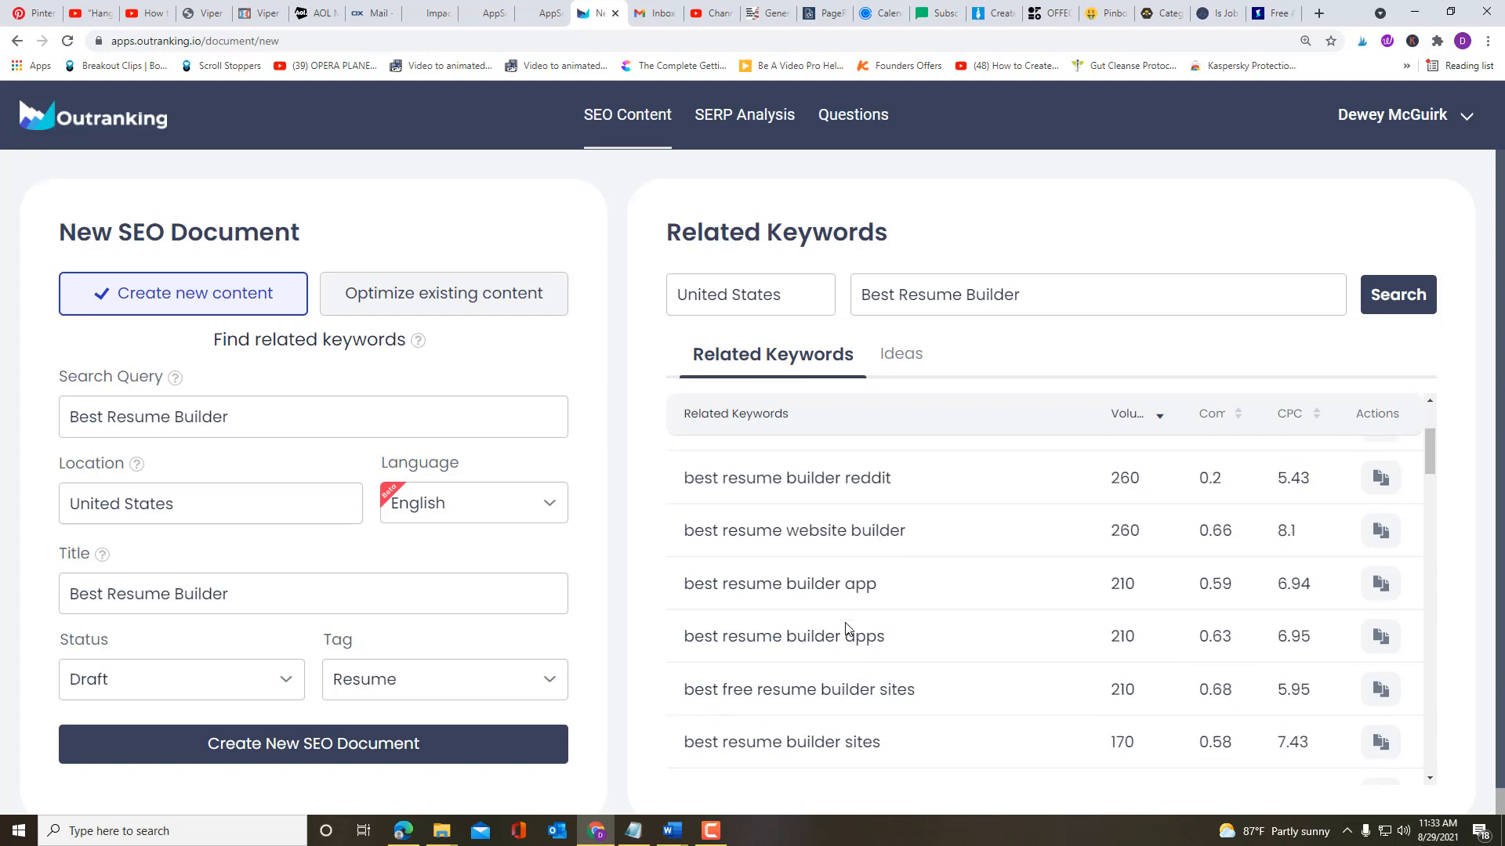
pyautogui.scroll(-2, 836, 635)
pyautogui.scroll(-6, 841, 641)
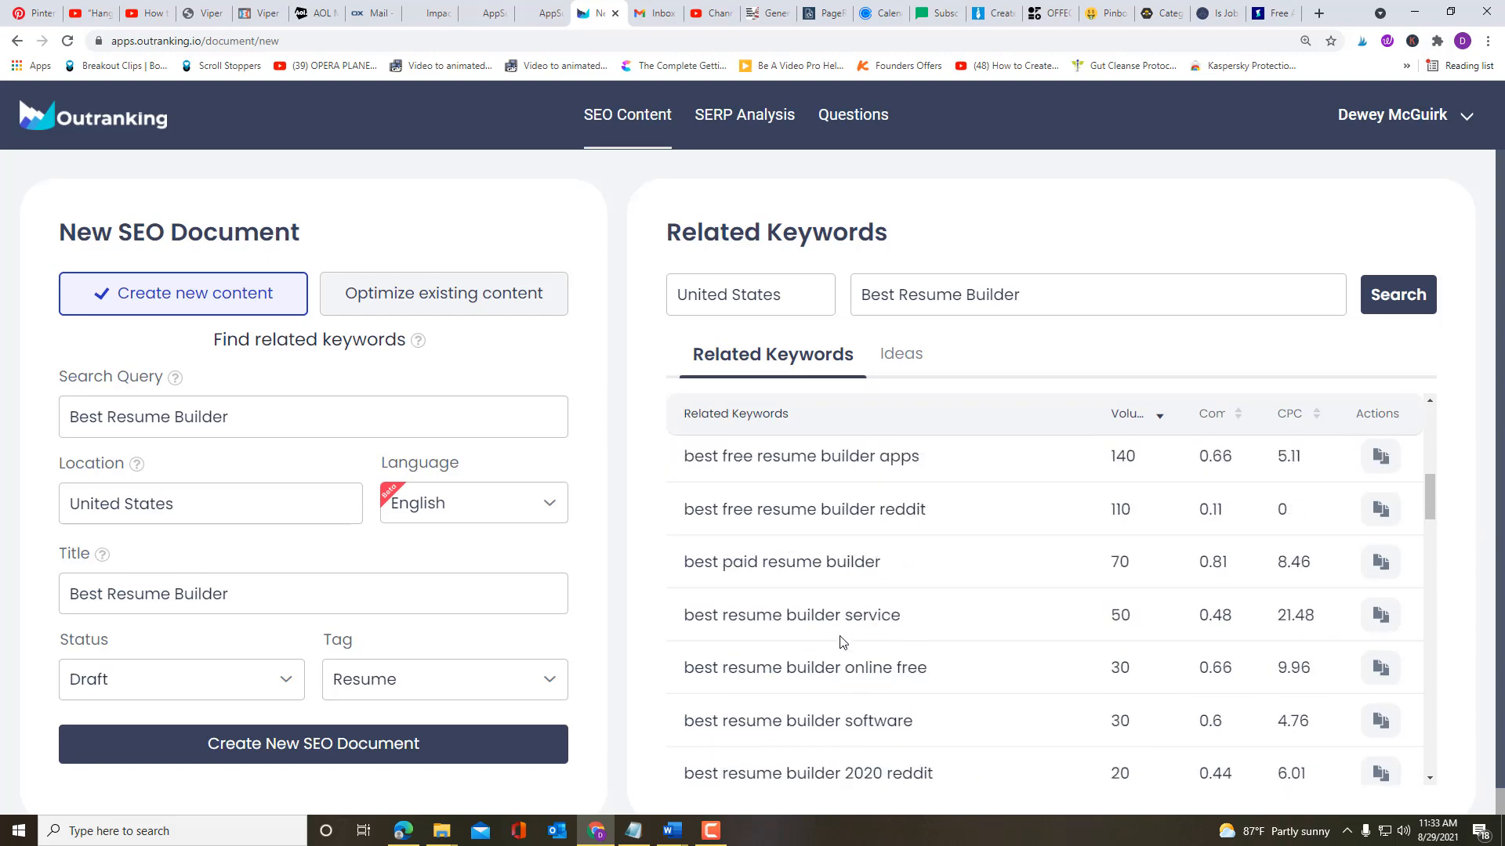
pyautogui.scroll(10, 841, 641)
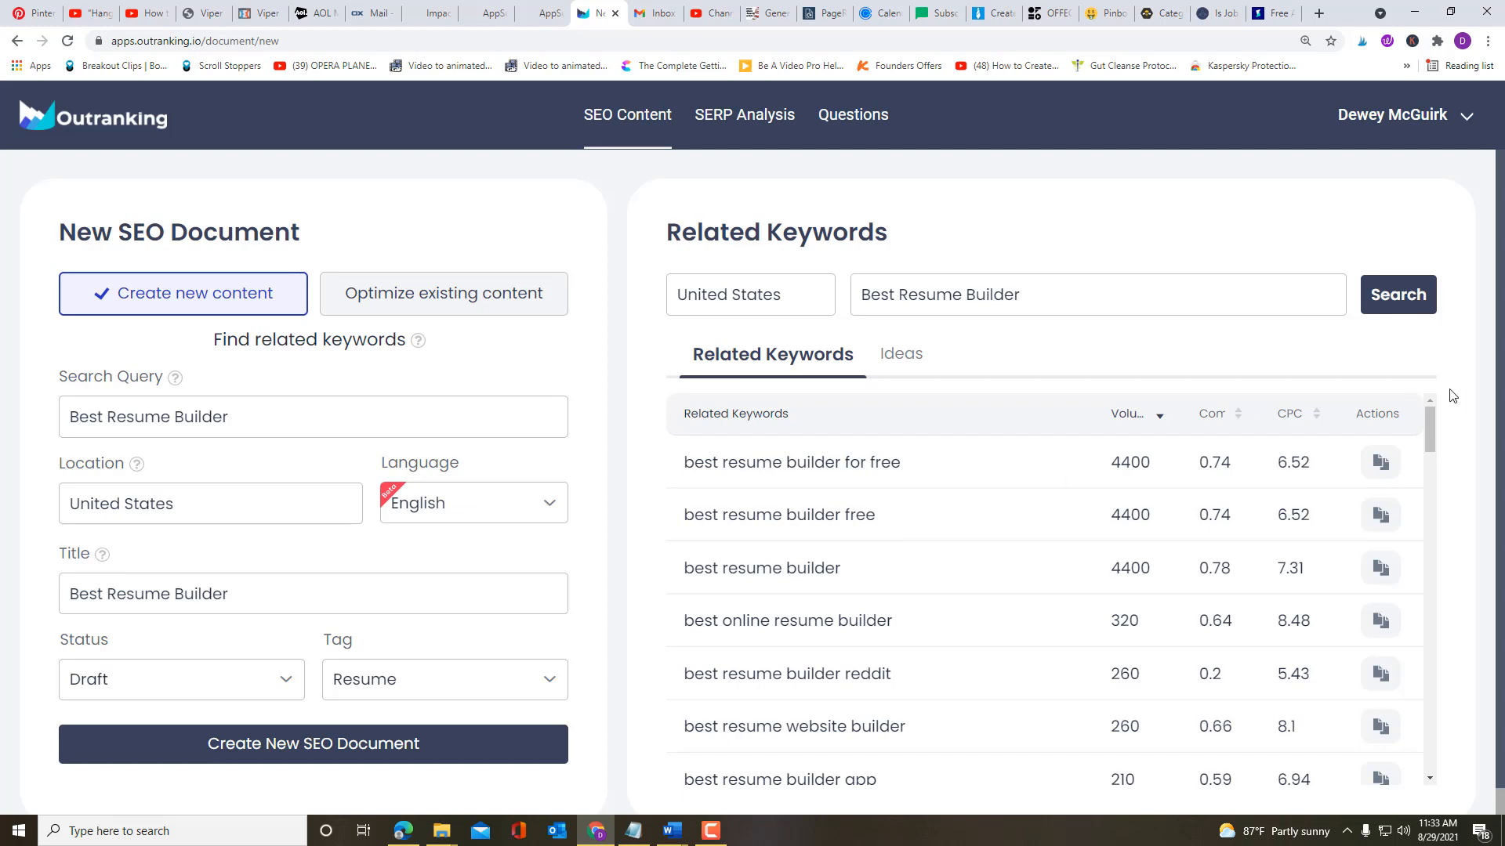
# Step: Apply the related keyword "best resume builder" to the search query and title, and create the SEO document
pyautogui.click(1381, 567)
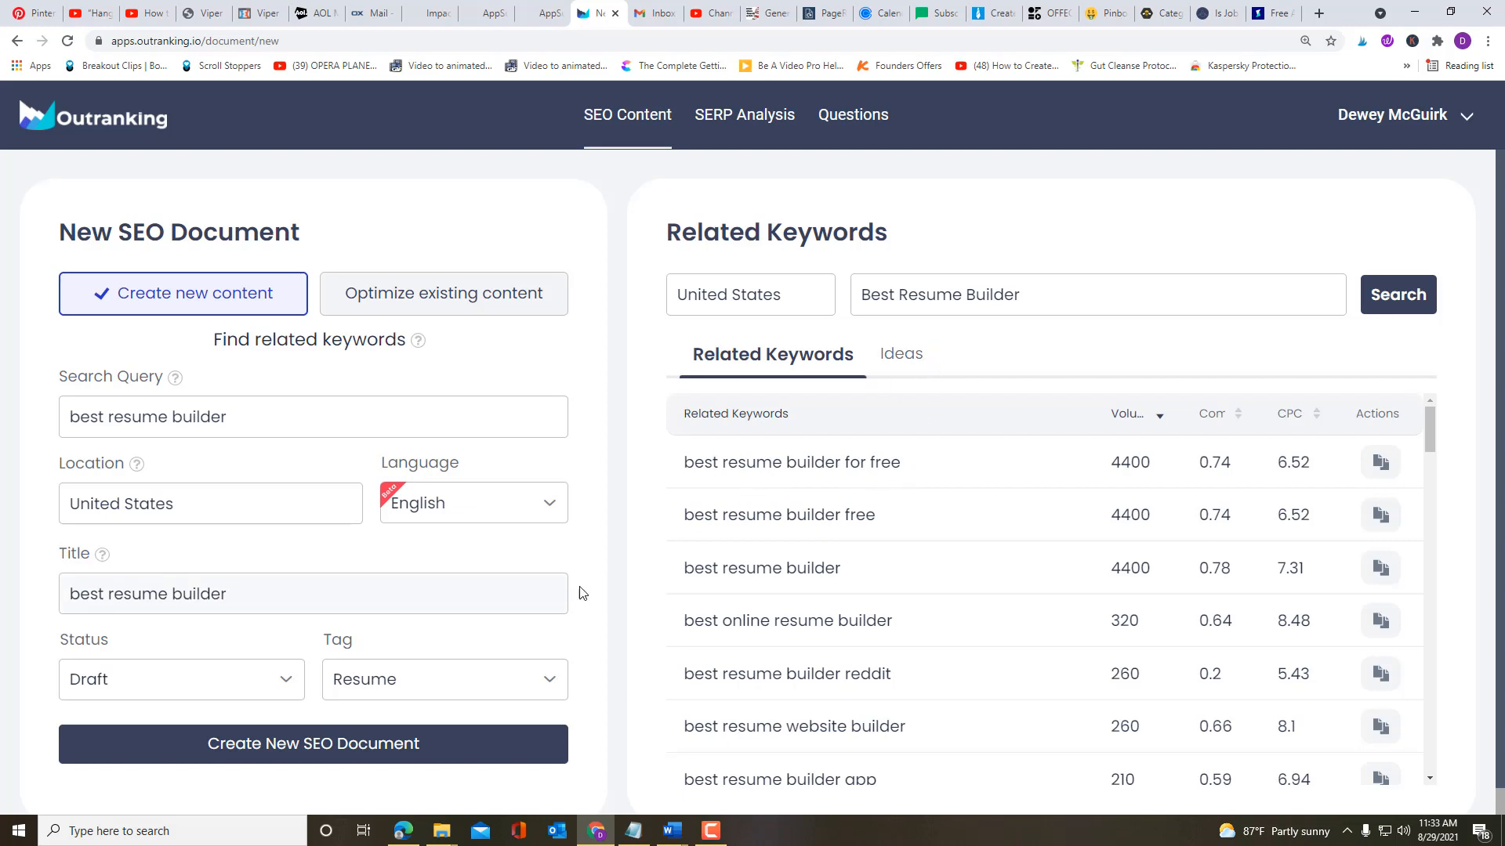
pyautogui.click(301, 748)
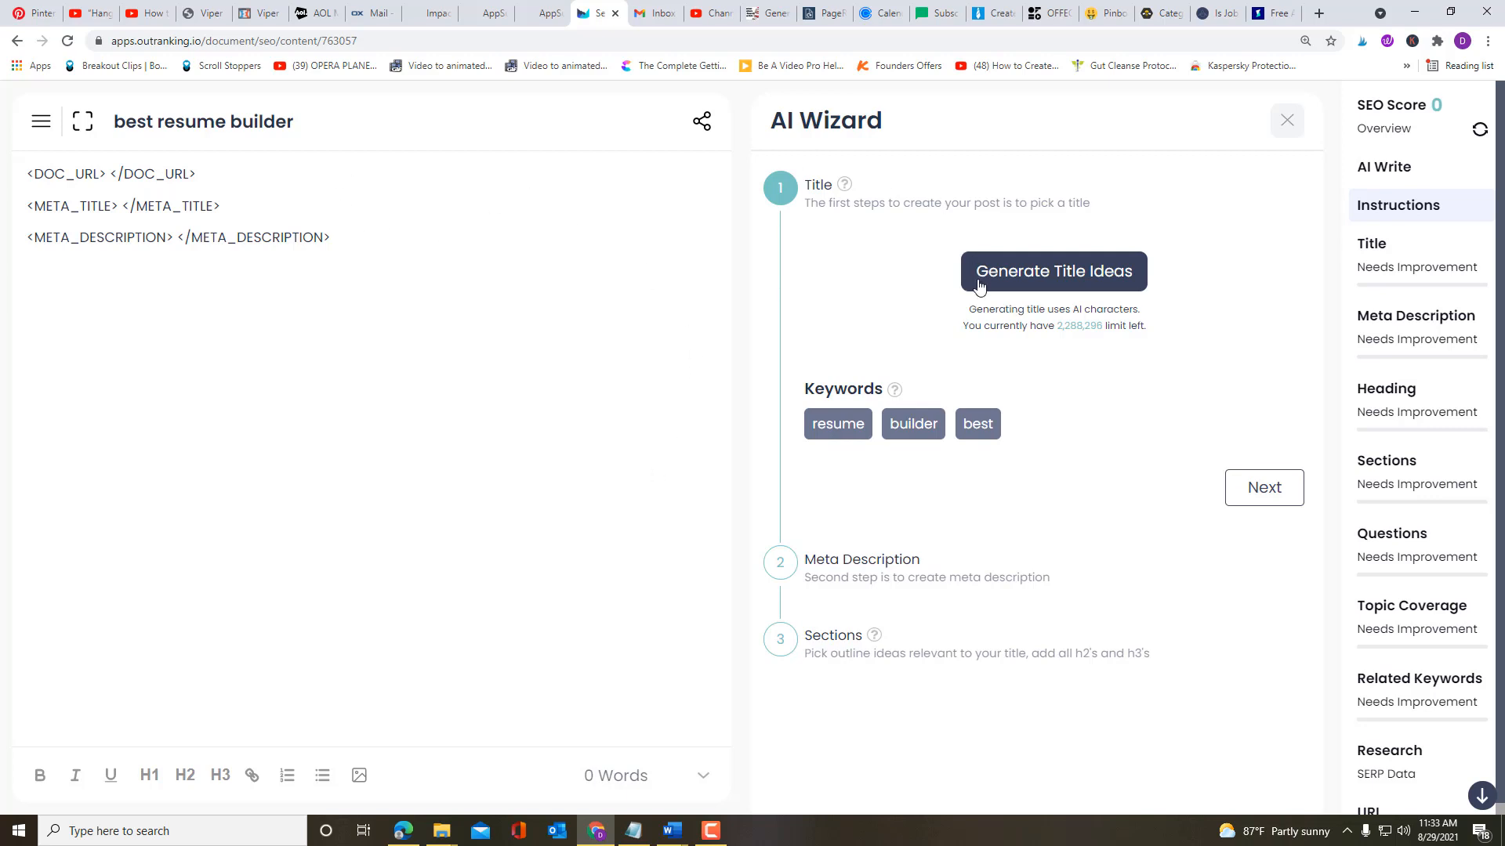
# Step: Generate title ideas and select "How to use Resume Builders to build your best resume in no time"
pyautogui.click(1068, 270)
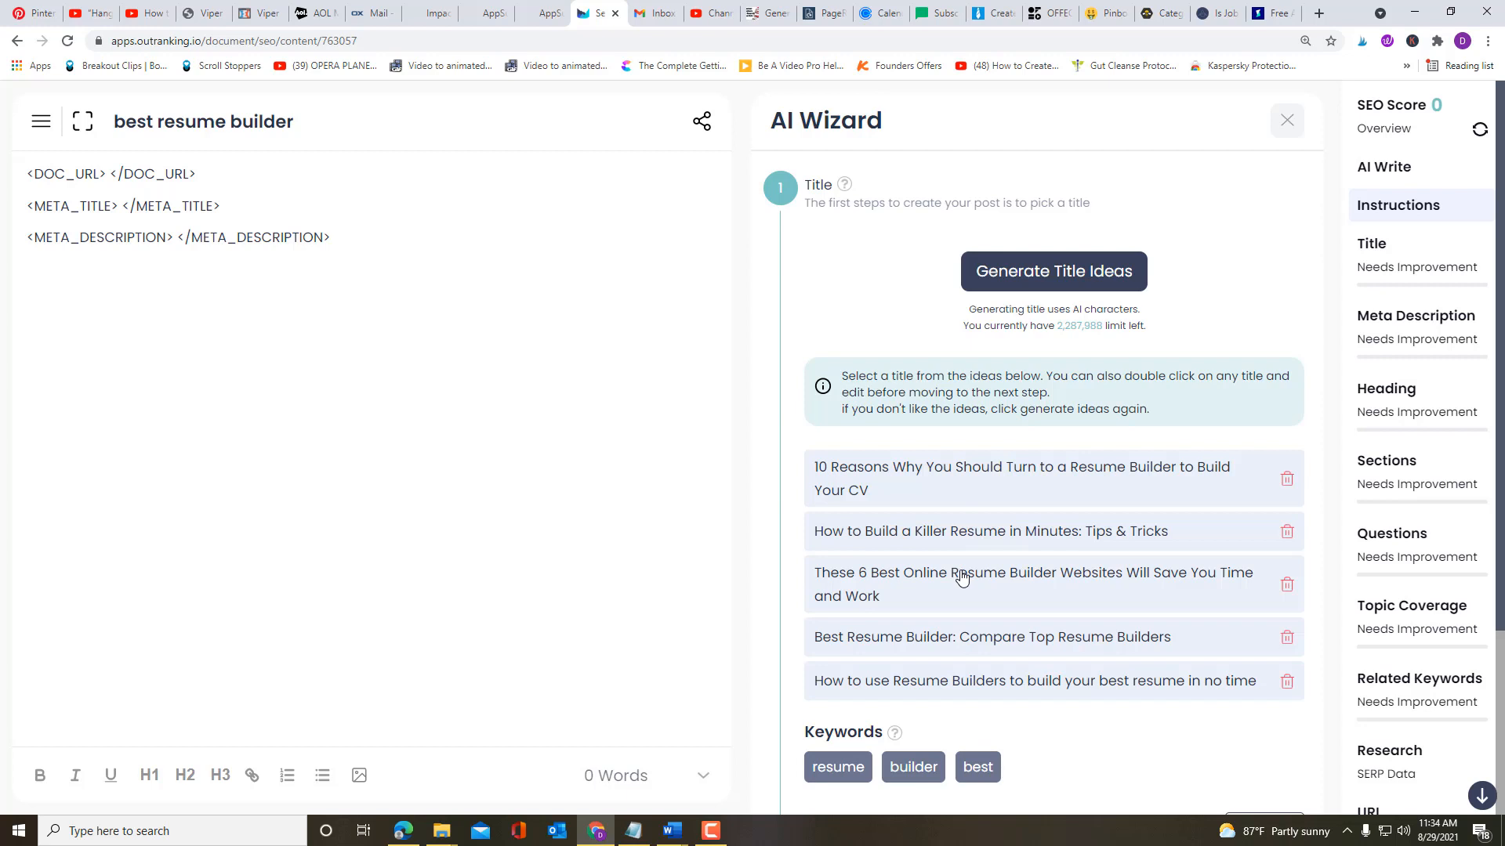
pyautogui.scroll(-1, 962, 578)
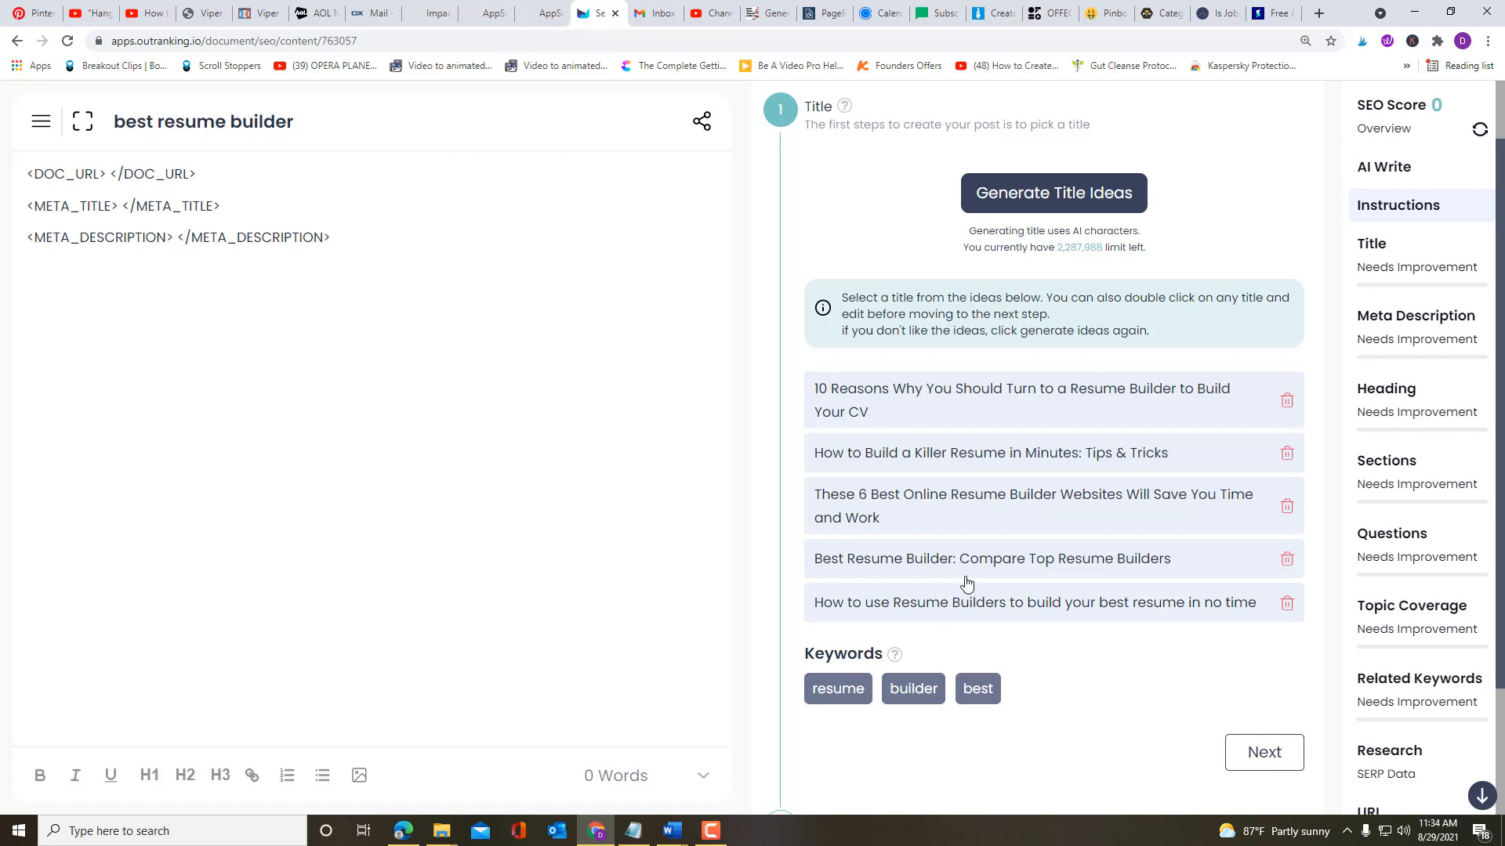
pyautogui.click(915, 605)
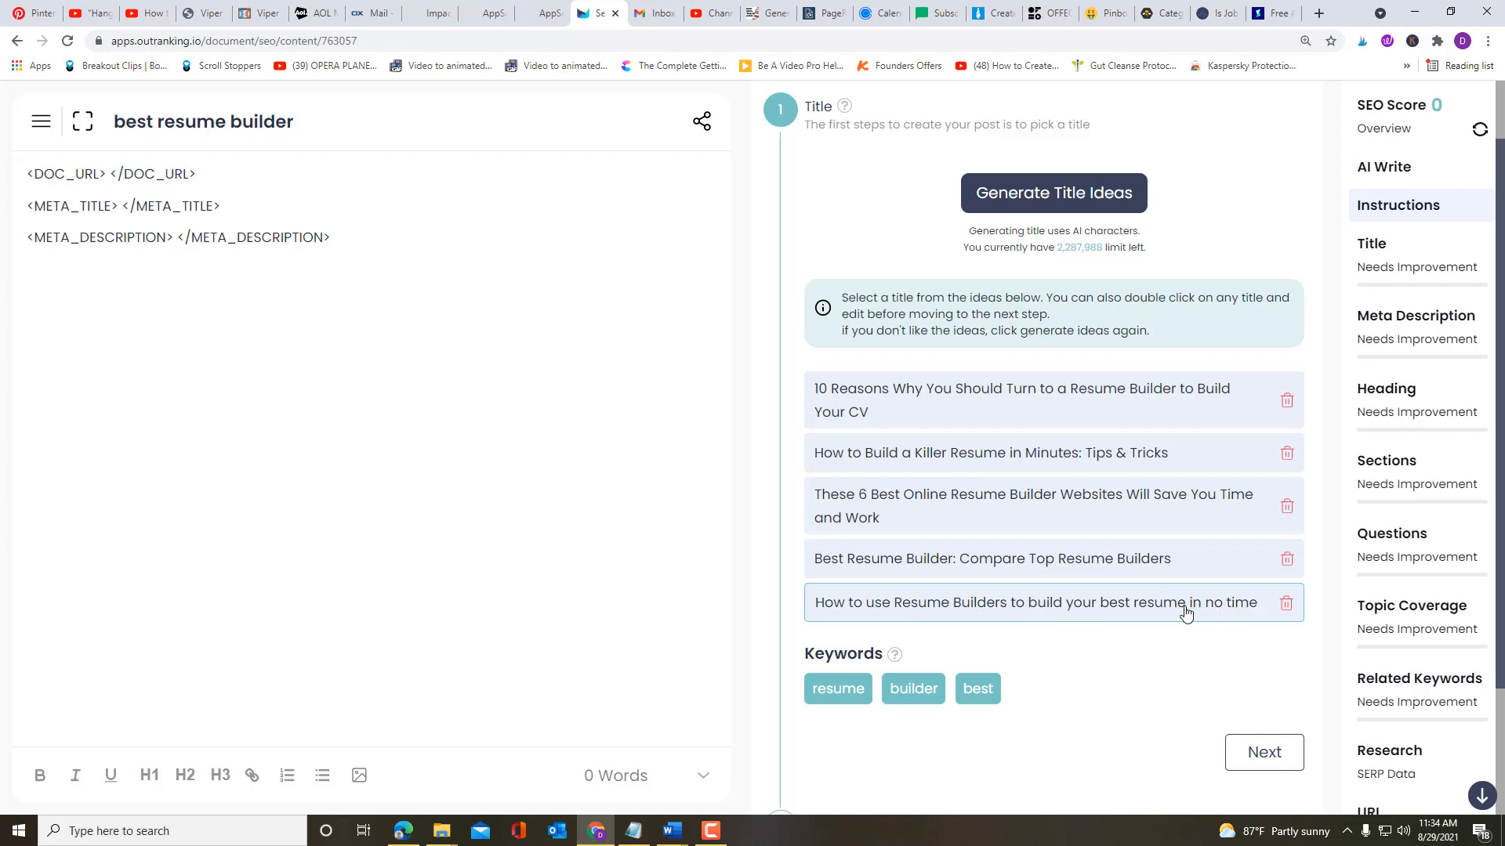
# Step: In the selected title idea, replace "your" with "the" before "best resume" and remove the leading space
pyautogui.click(1097, 609)
pyautogui.doubleClick(1097, 610)
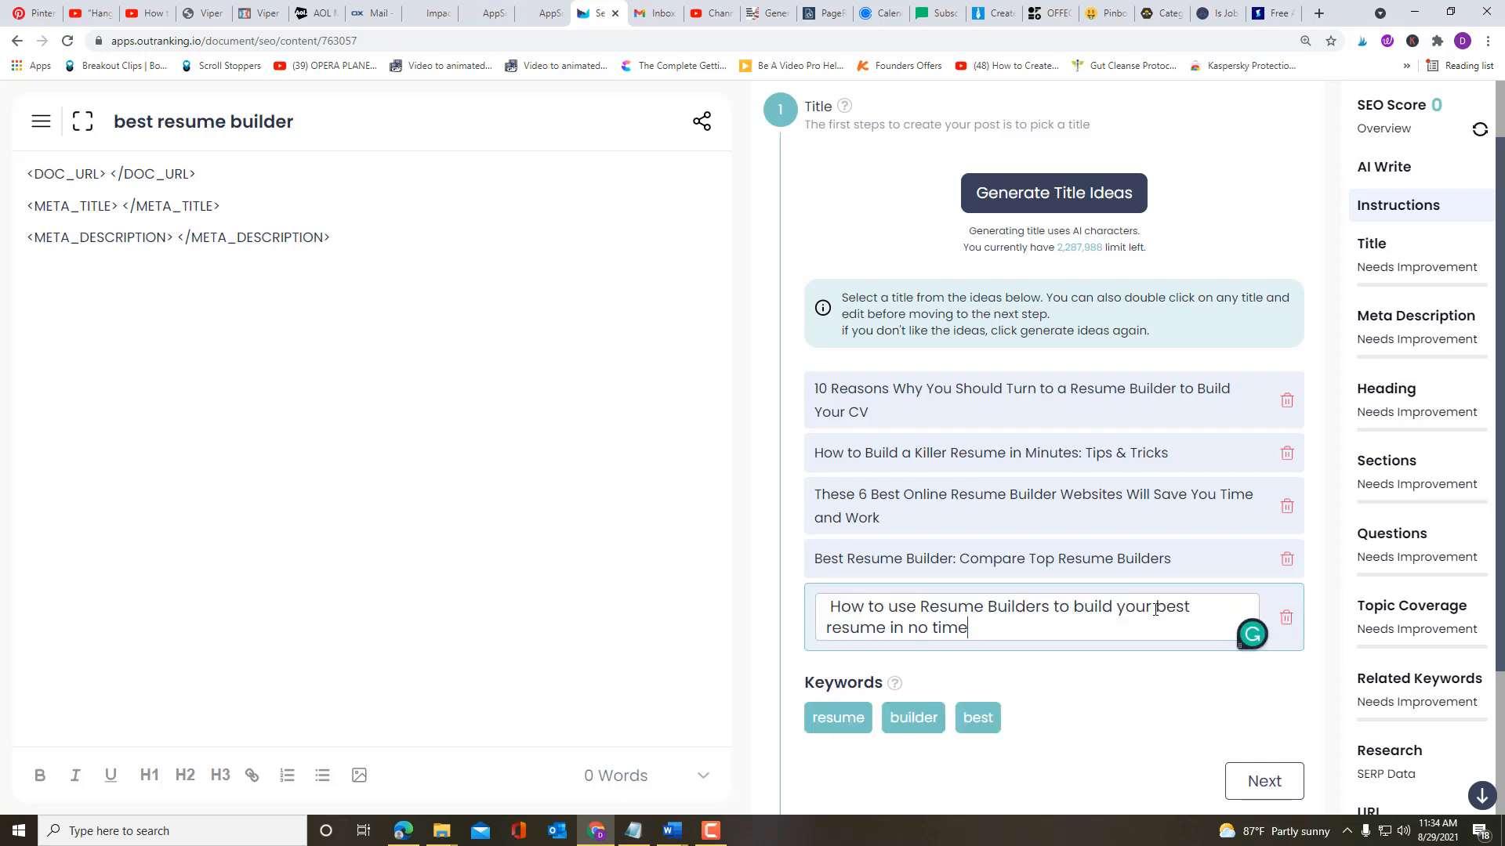
pyautogui.moveTo(1113, 605); pyautogui.dragTo(1152, 607)
pyautogui.write('the')
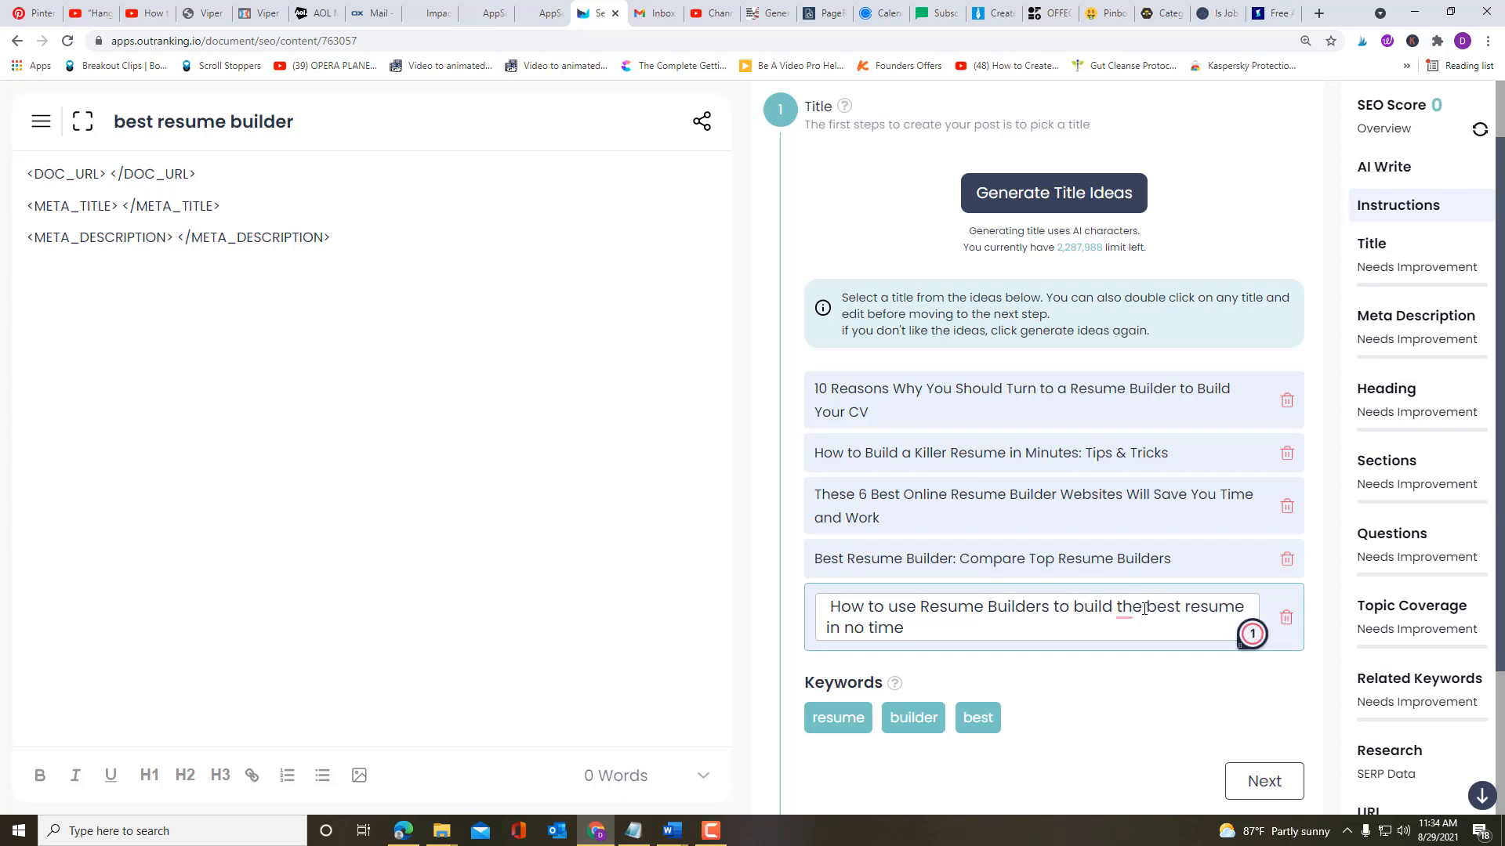
pyautogui.press('Home')
pyautogui.press('Delete')
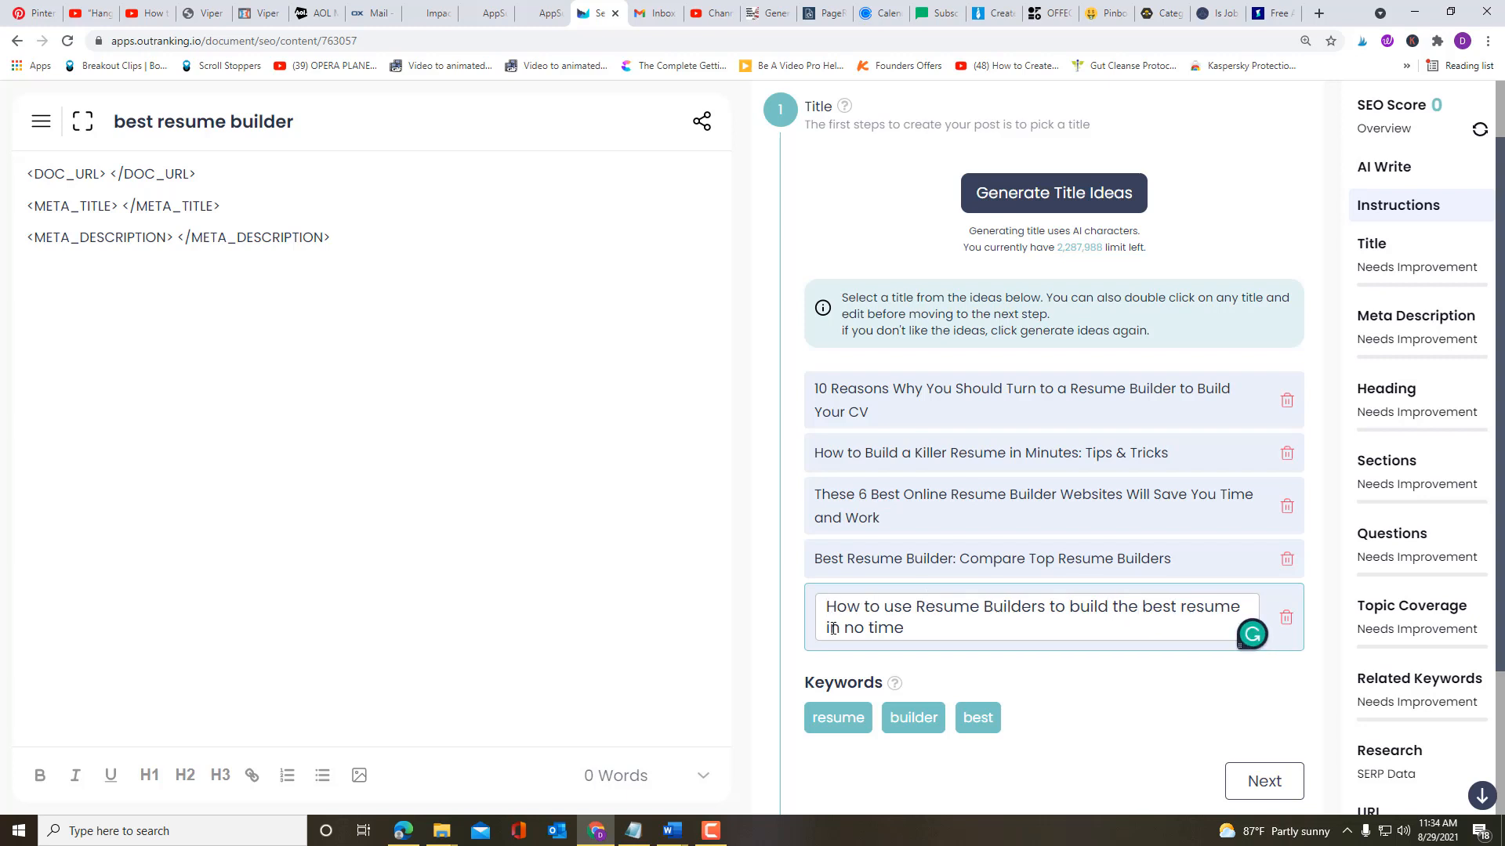
# Step: Replace the title's ending "in no time" with "for the job you want" and proceed to the meta description stage
pyautogui.moveTo(827, 627); pyautogui.dragTo(913, 627)
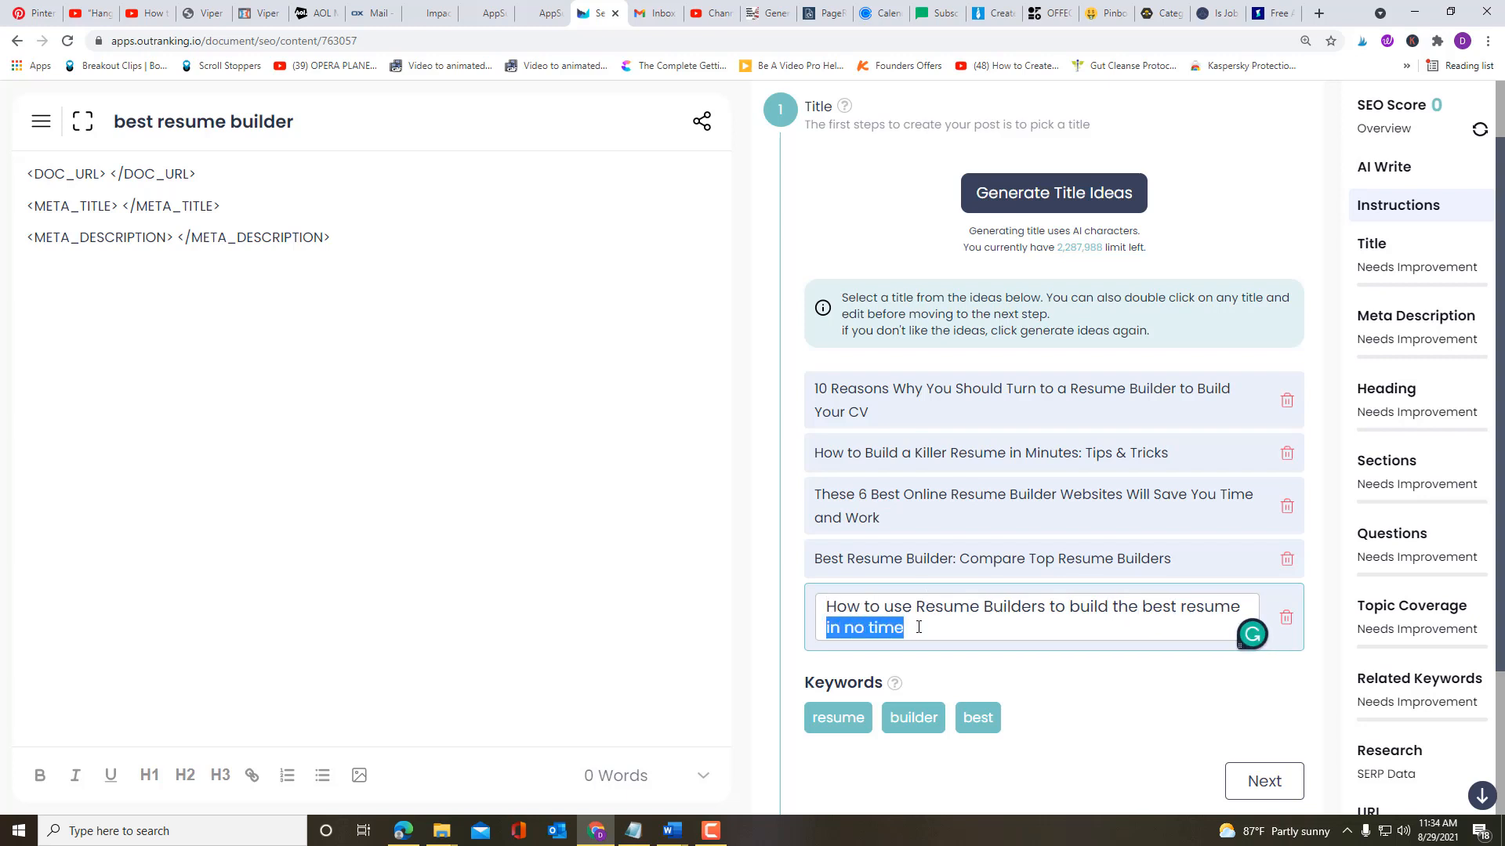
pyautogui.press('BackSpace')
pyautogui.write('f')
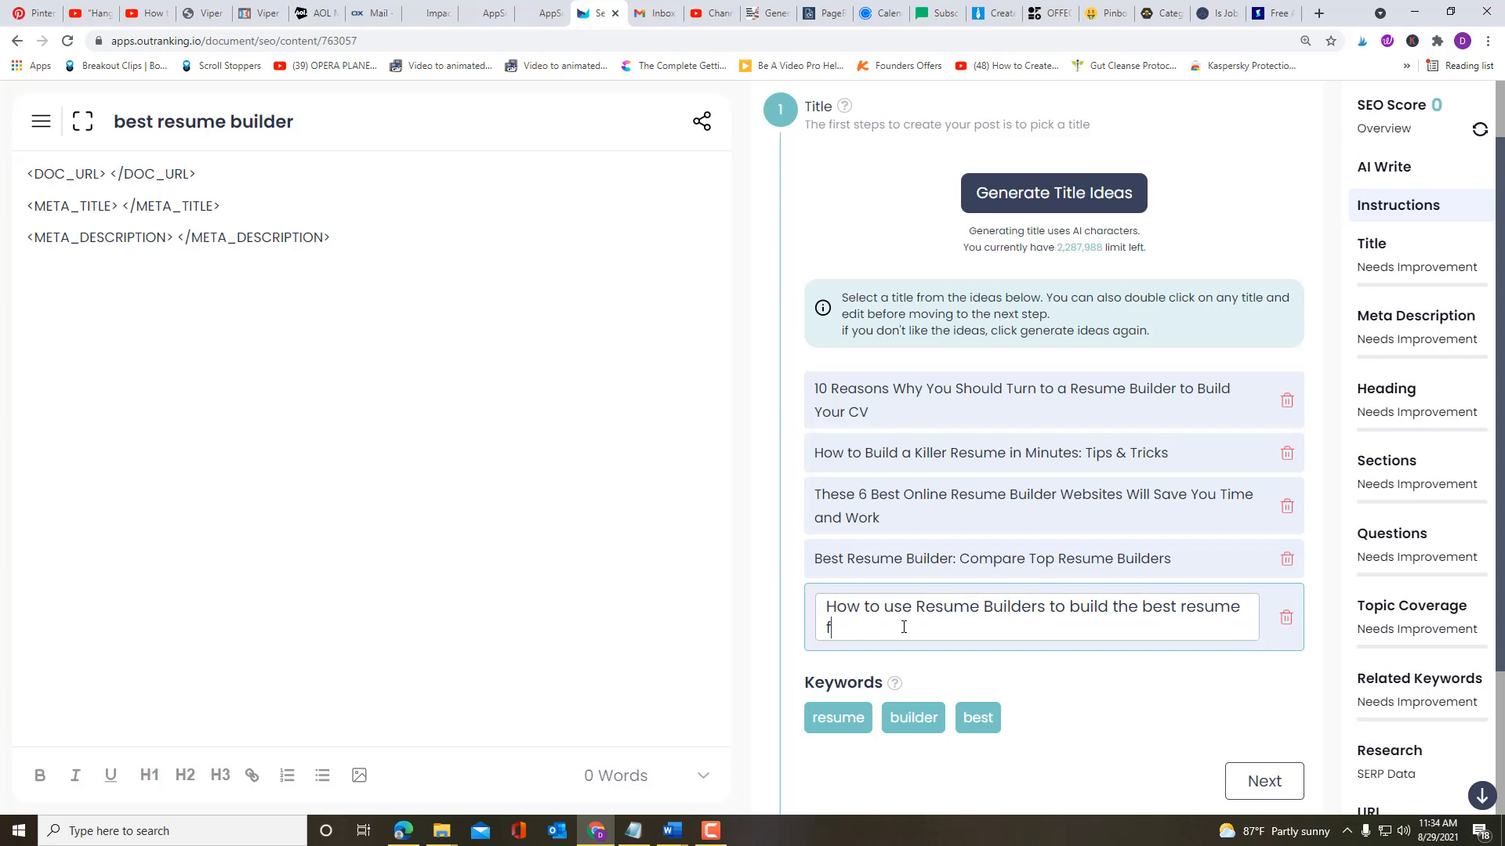
pyautogui.write('or the job')
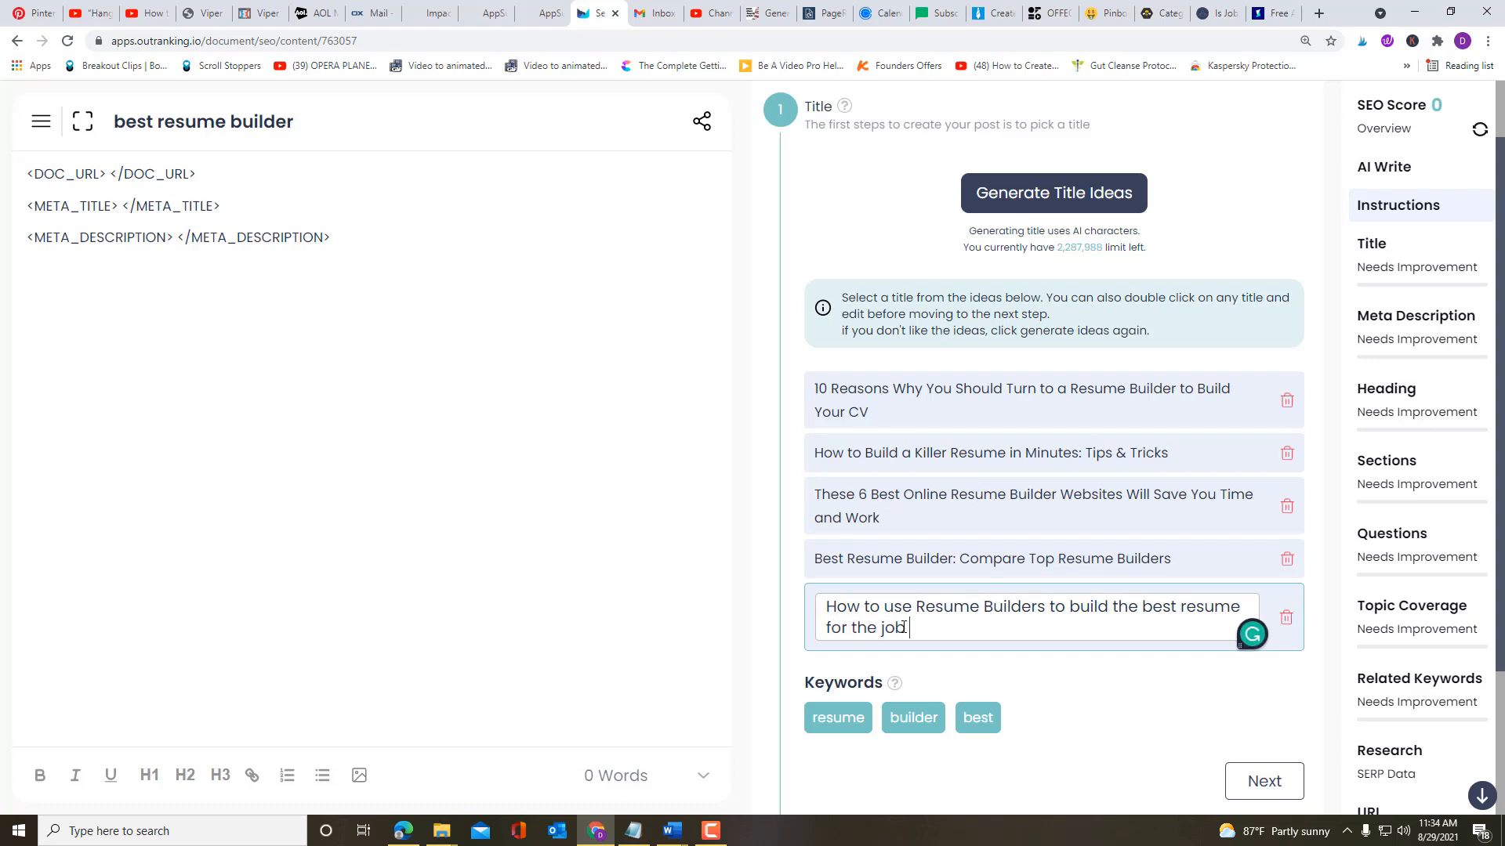
pyautogui.write(' you want')
pyautogui.click(1263, 783)
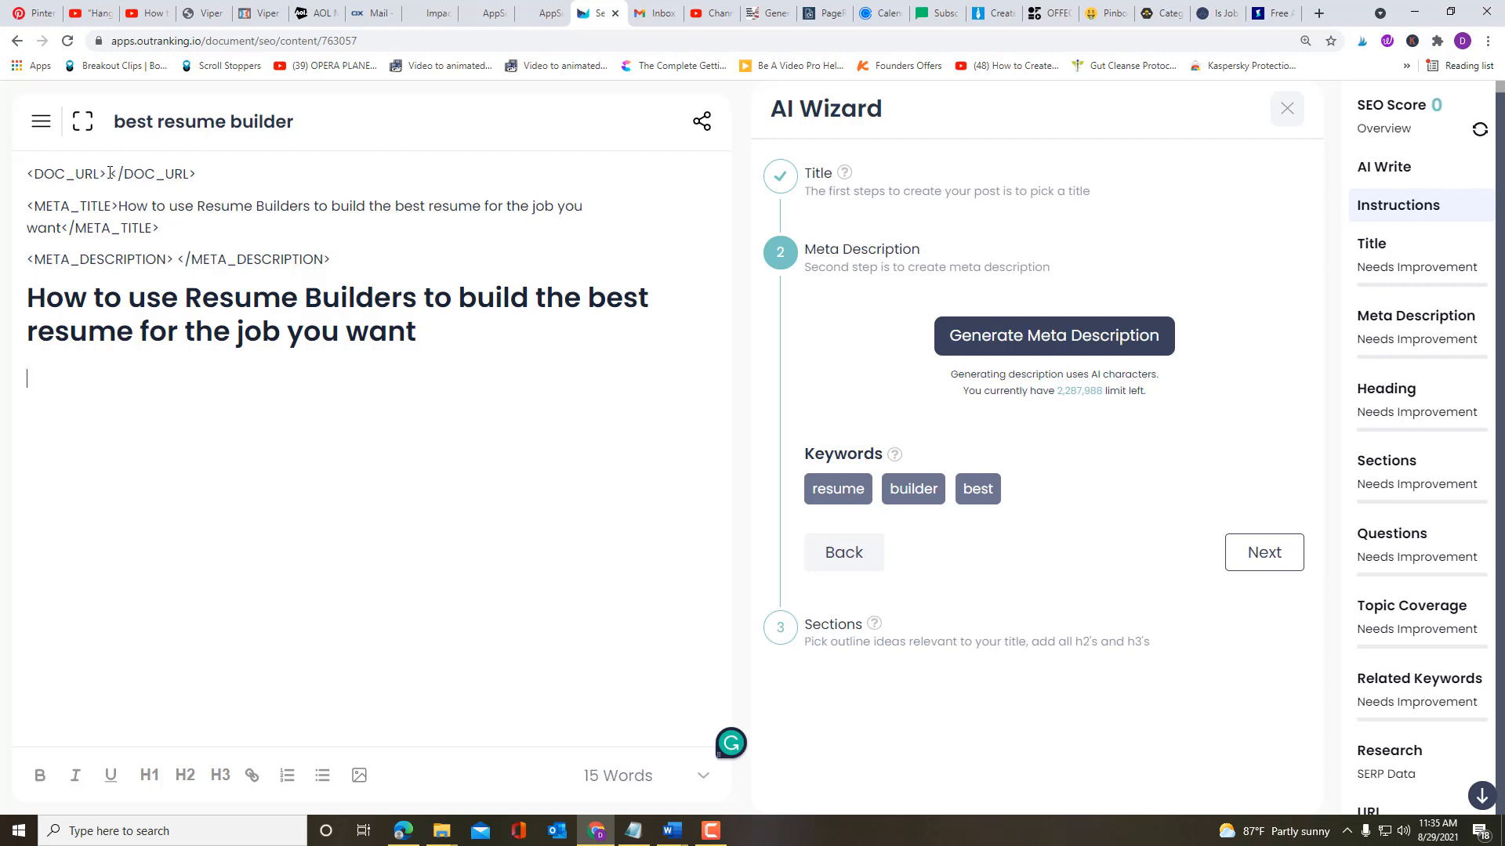
# Step: Enter "best-resume-builders" as the document URL between the DOC_URL tags
pyautogui.write('best-re')
pyautogui.write('sumje')
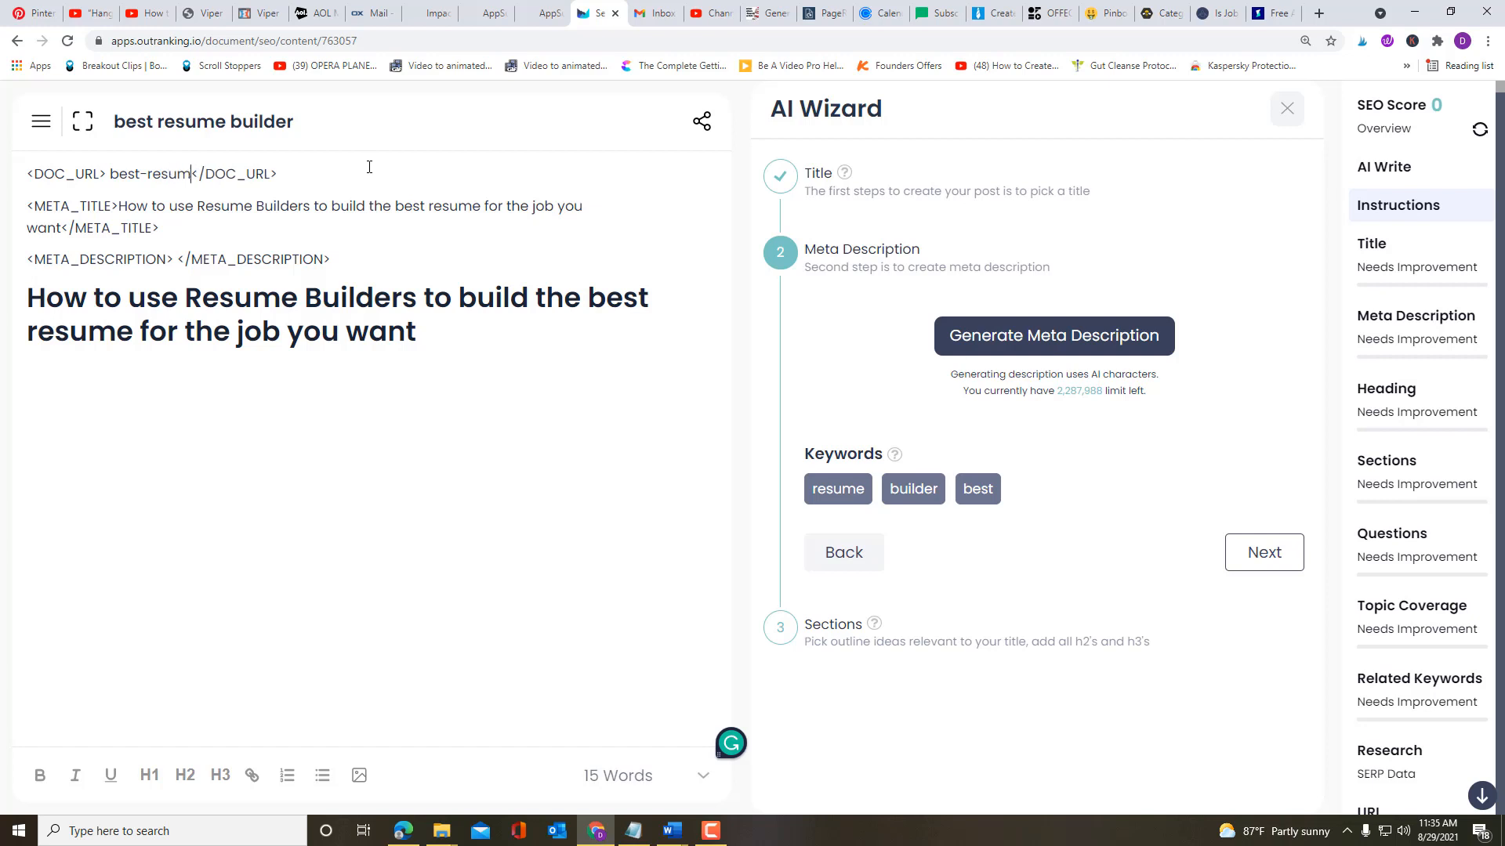
pyautogui.press('BackSpace')
pyautogui.press('BackSpace')
pyautogui.write('e-builders')
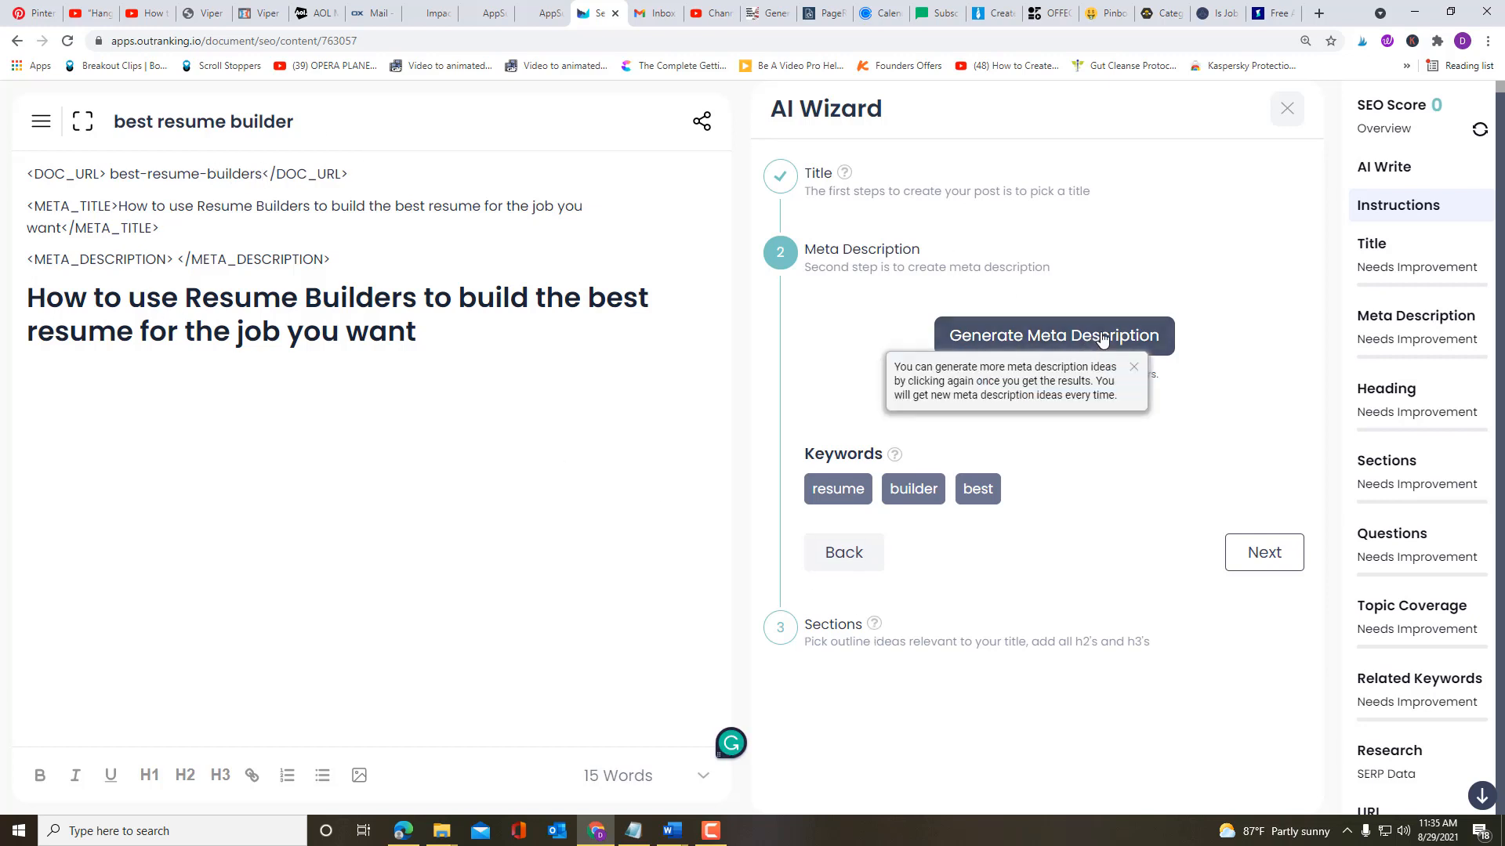
# Step: Generate meta description ideas and select the one starting "Get the best resume builder to build the perfect resume"
pyautogui.click(1046, 335)
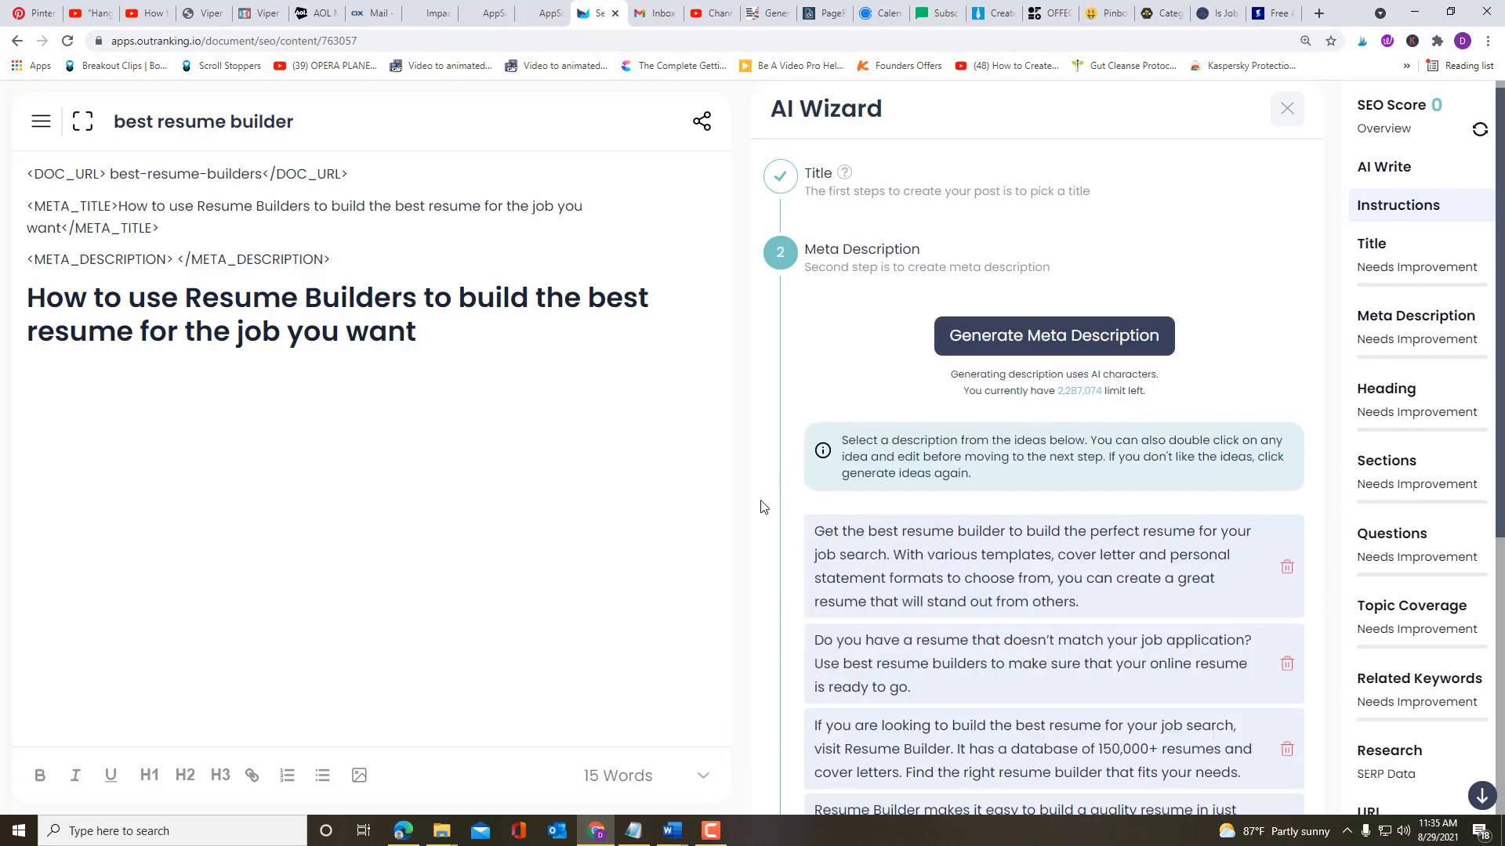
pyautogui.scroll(-2, 893, 592)
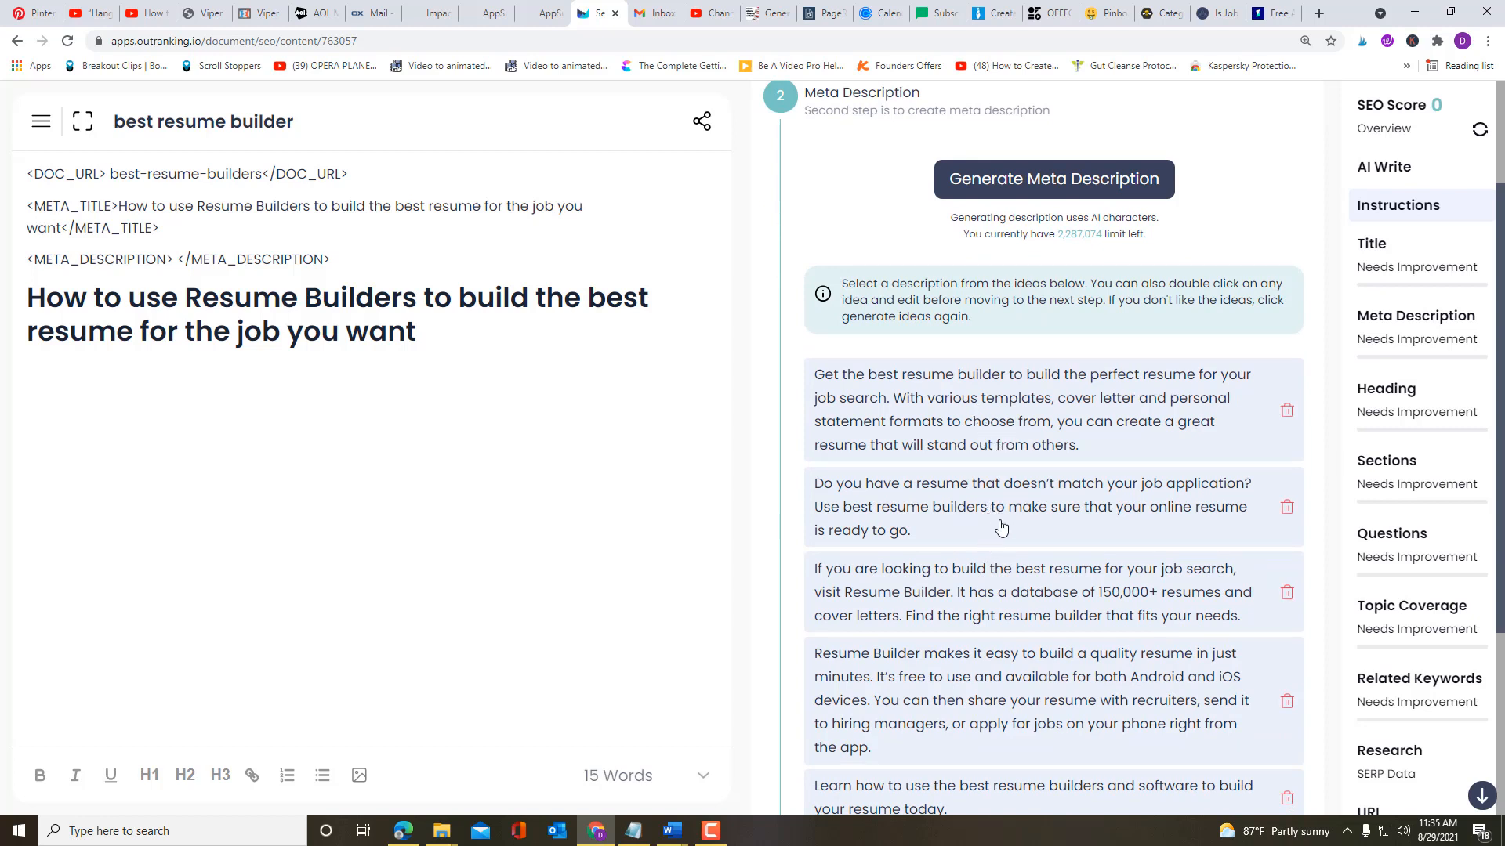
pyautogui.scroll(-1, 1016, 520)
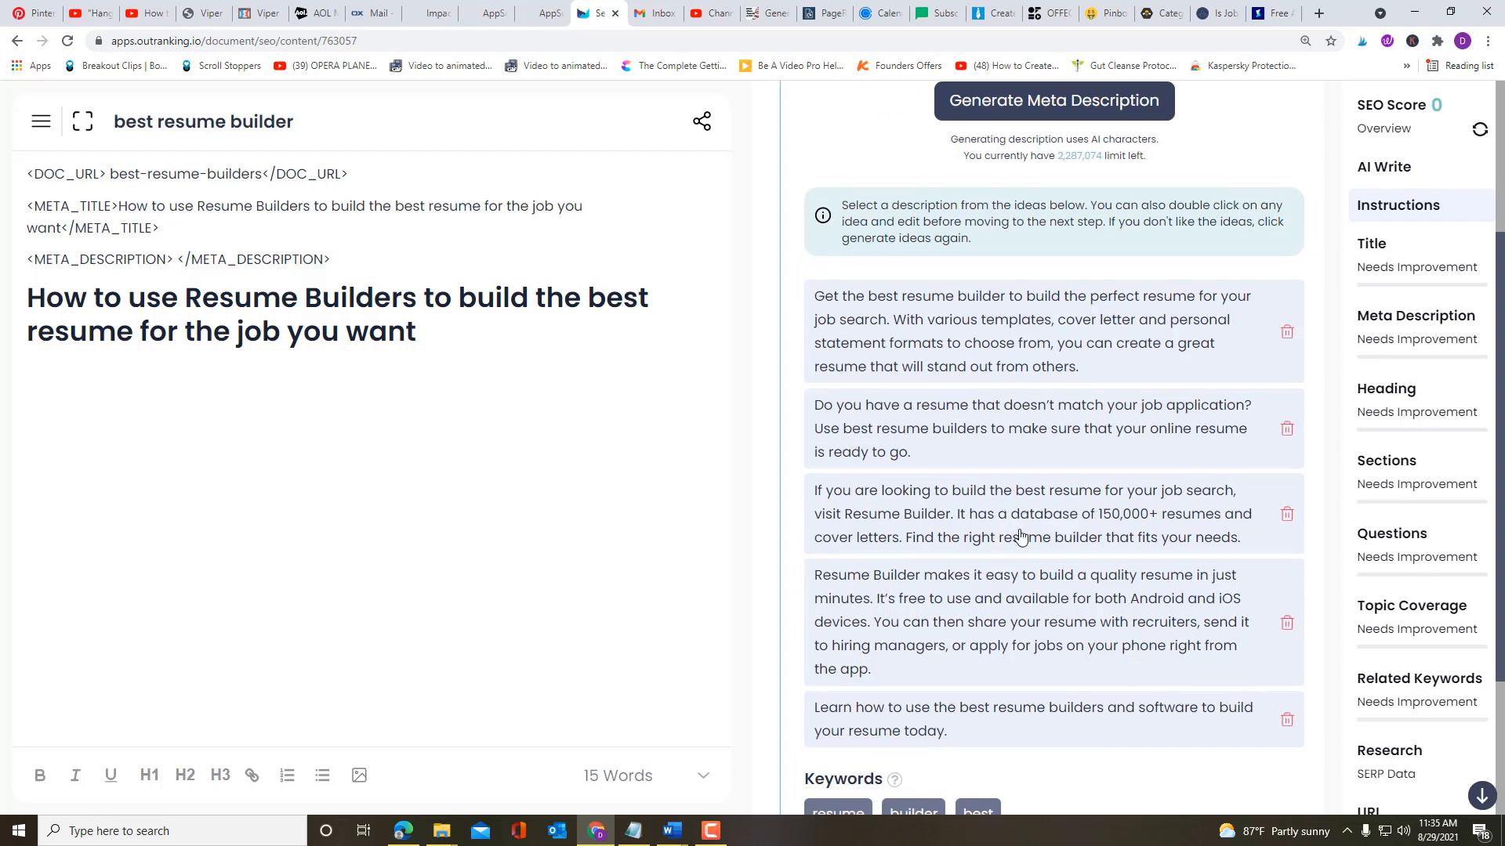
pyautogui.scroll(-2, 1020, 537)
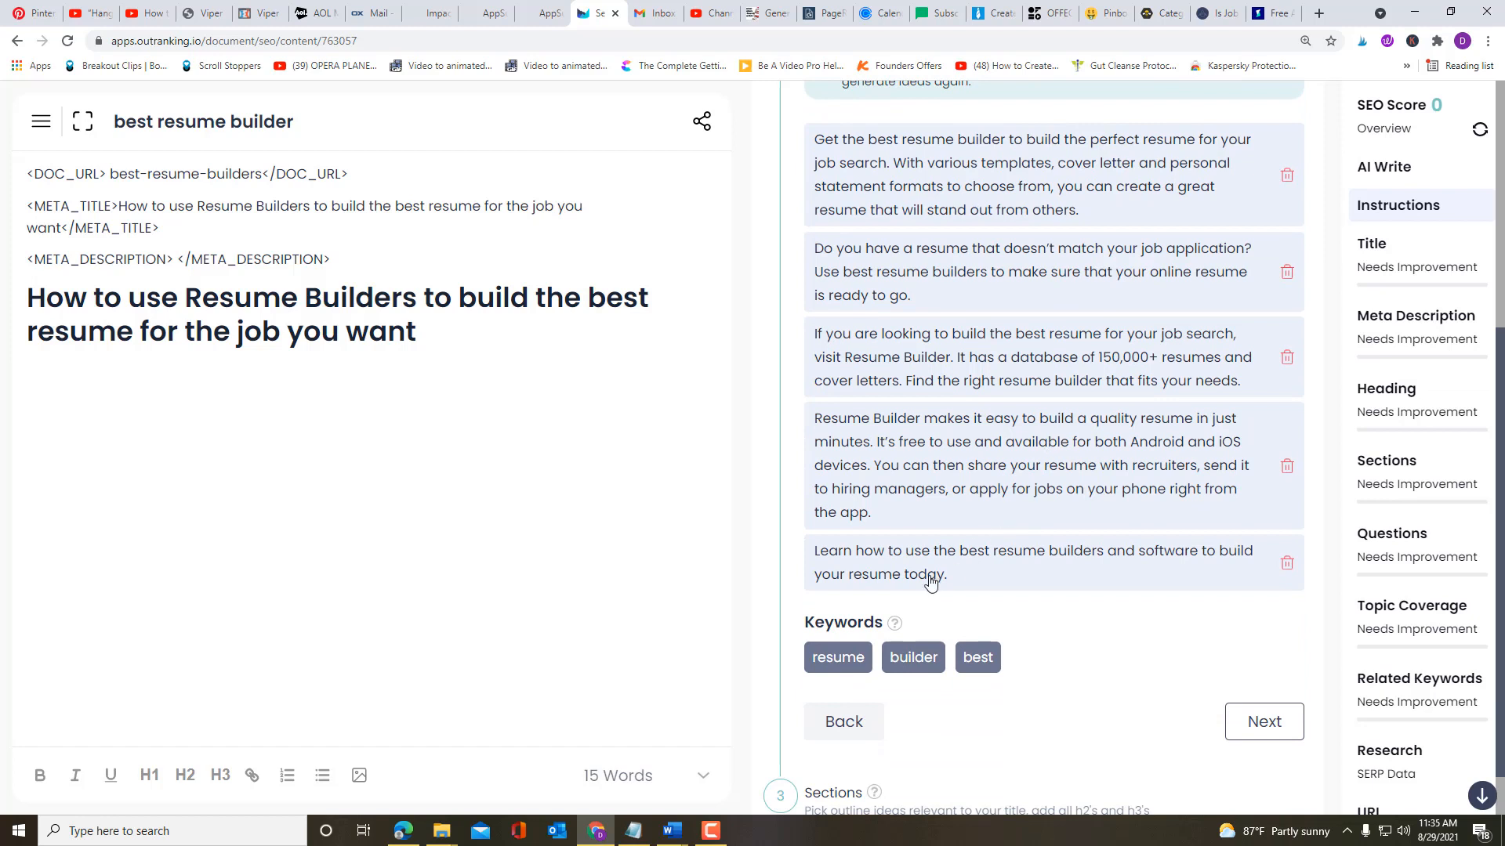
pyautogui.scroll(2, 933, 576)
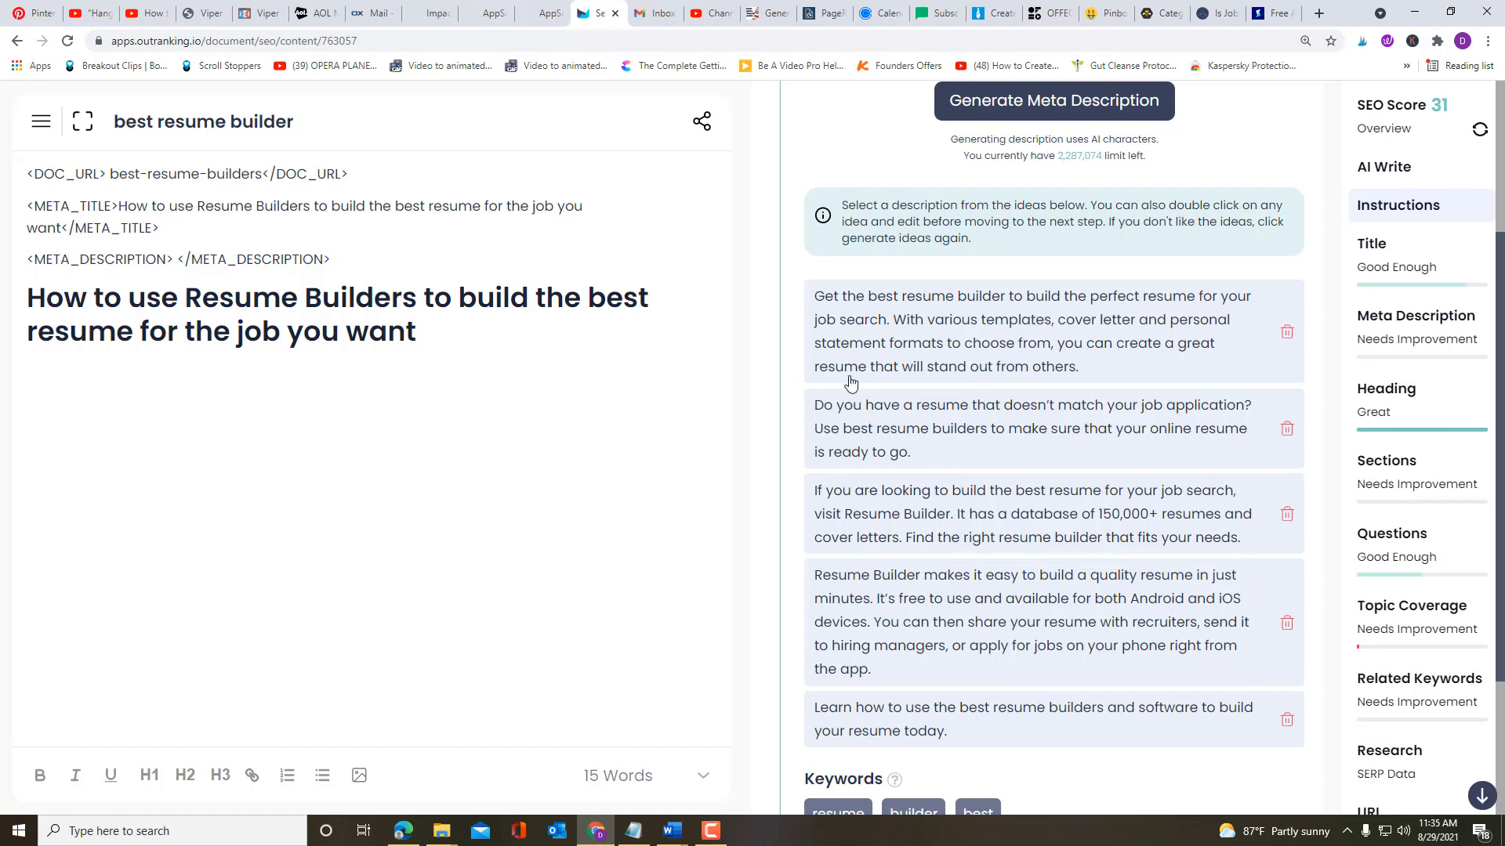
pyautogui.click(976, 330)
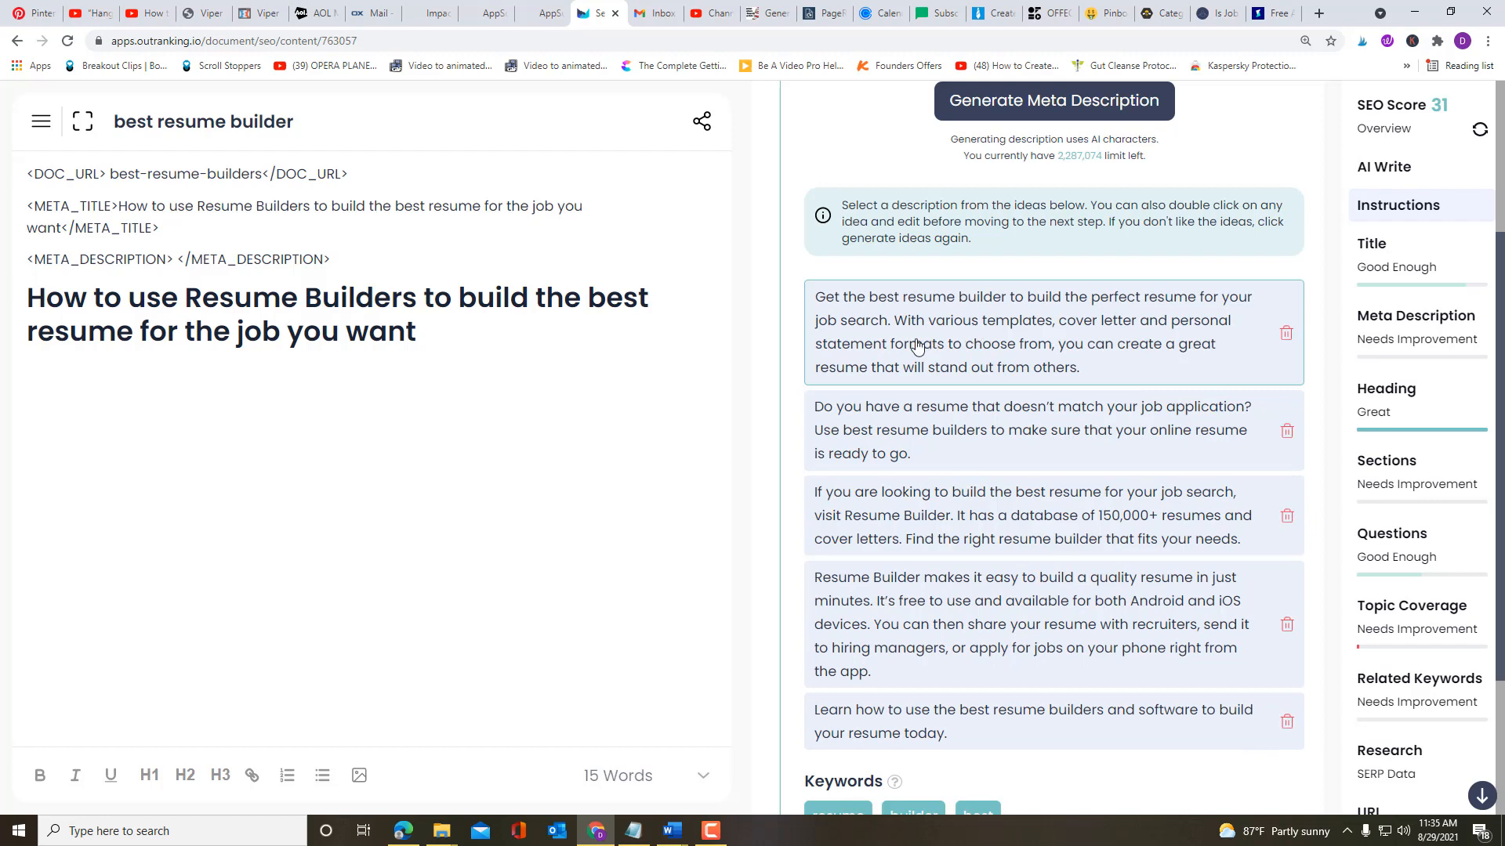
# Step: Edit the selected meta description, replacing "your job search" with "each job you apply for"
pyautogui.scroll(-2, 954, 323)
pyautogui.scroll(3, 952, 320)
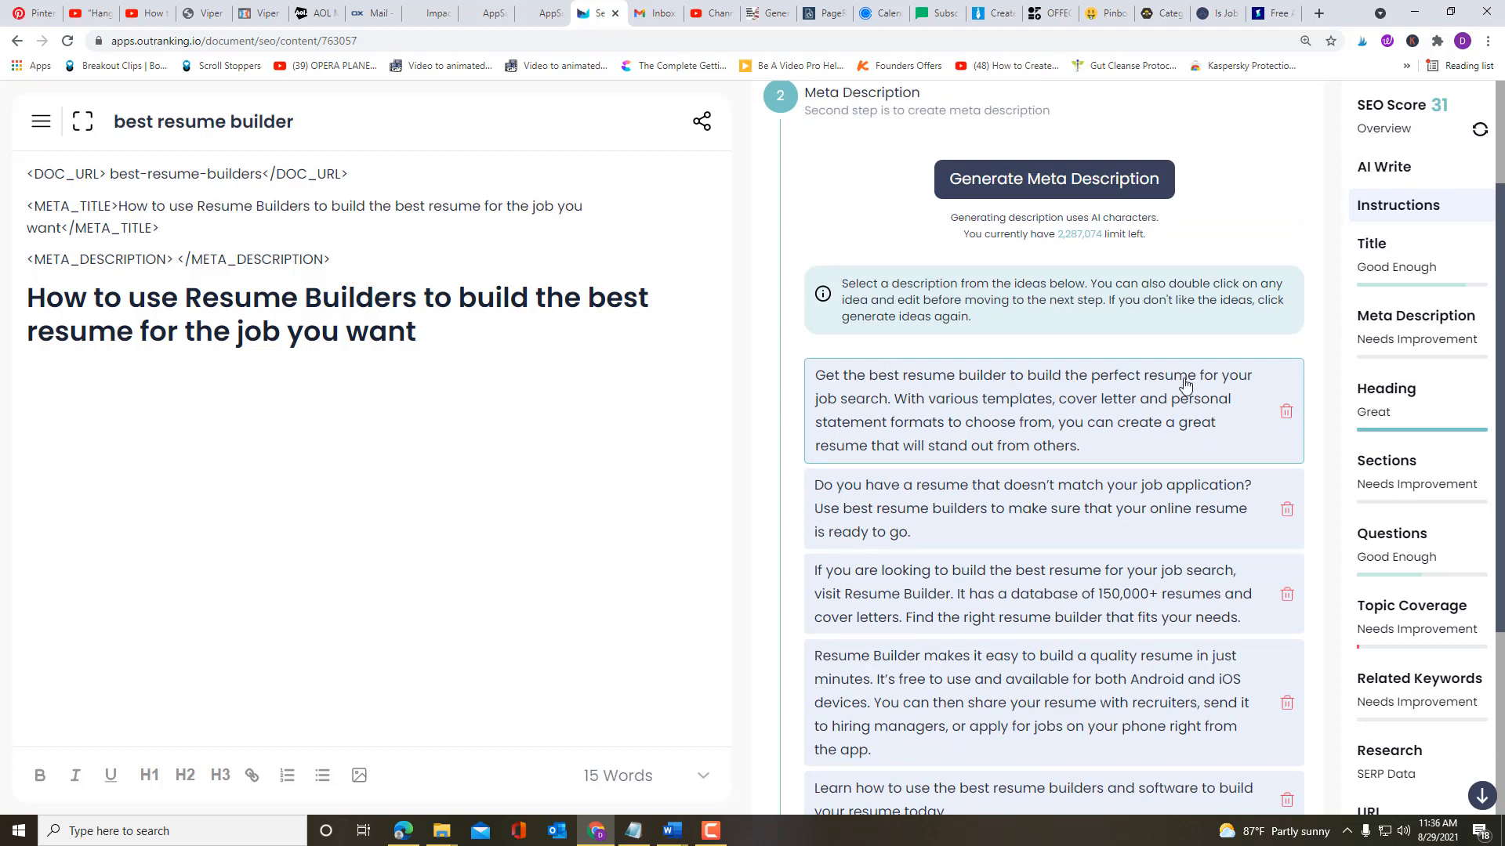
pyautogui.doubleClick(1228, 386)
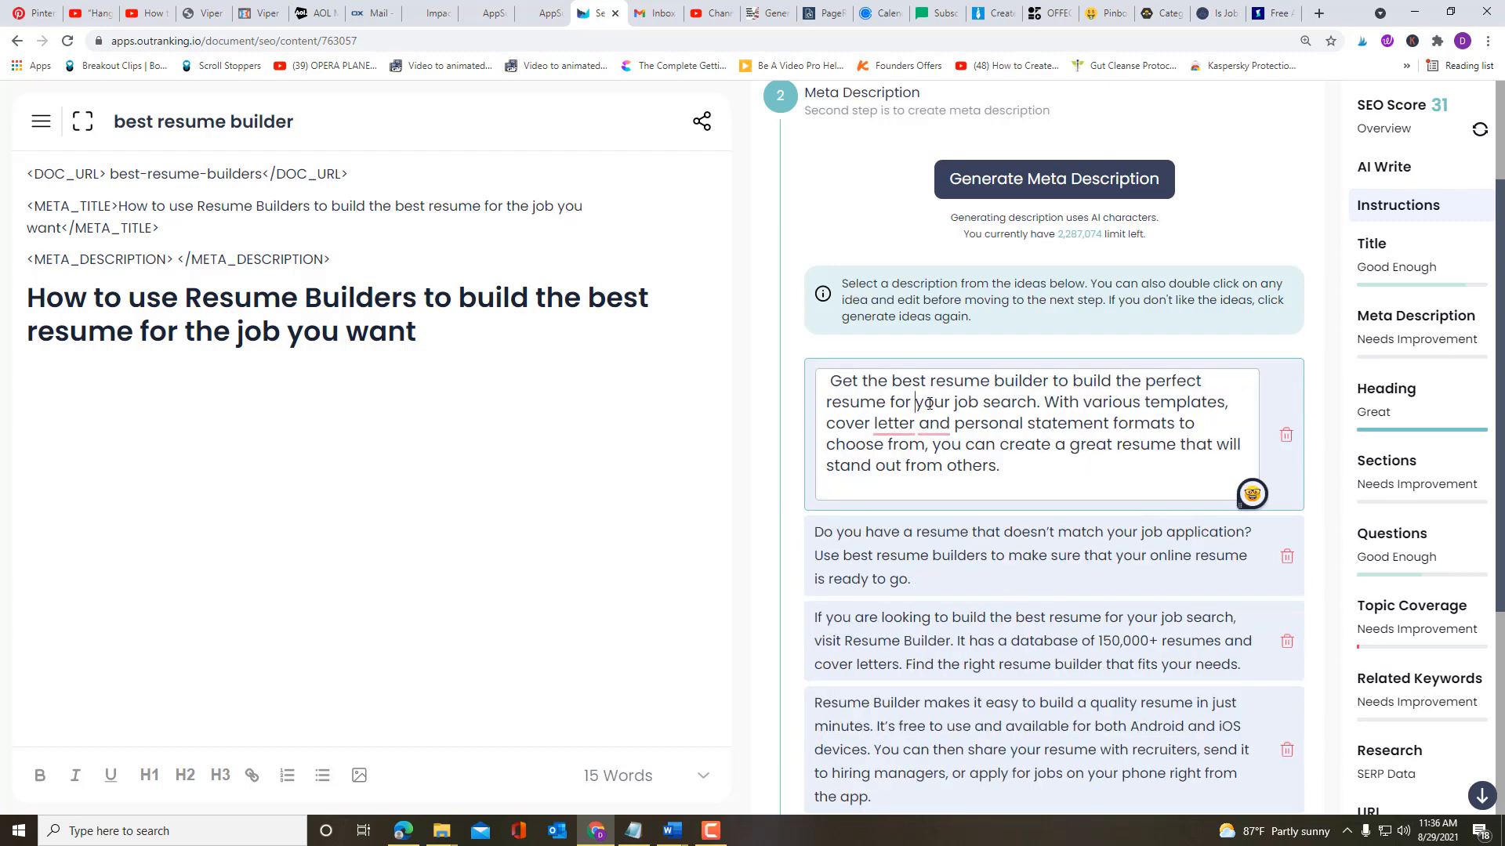
pyautogui.moveTo(929, 403); pyautogui.dragTo(1036, 403)
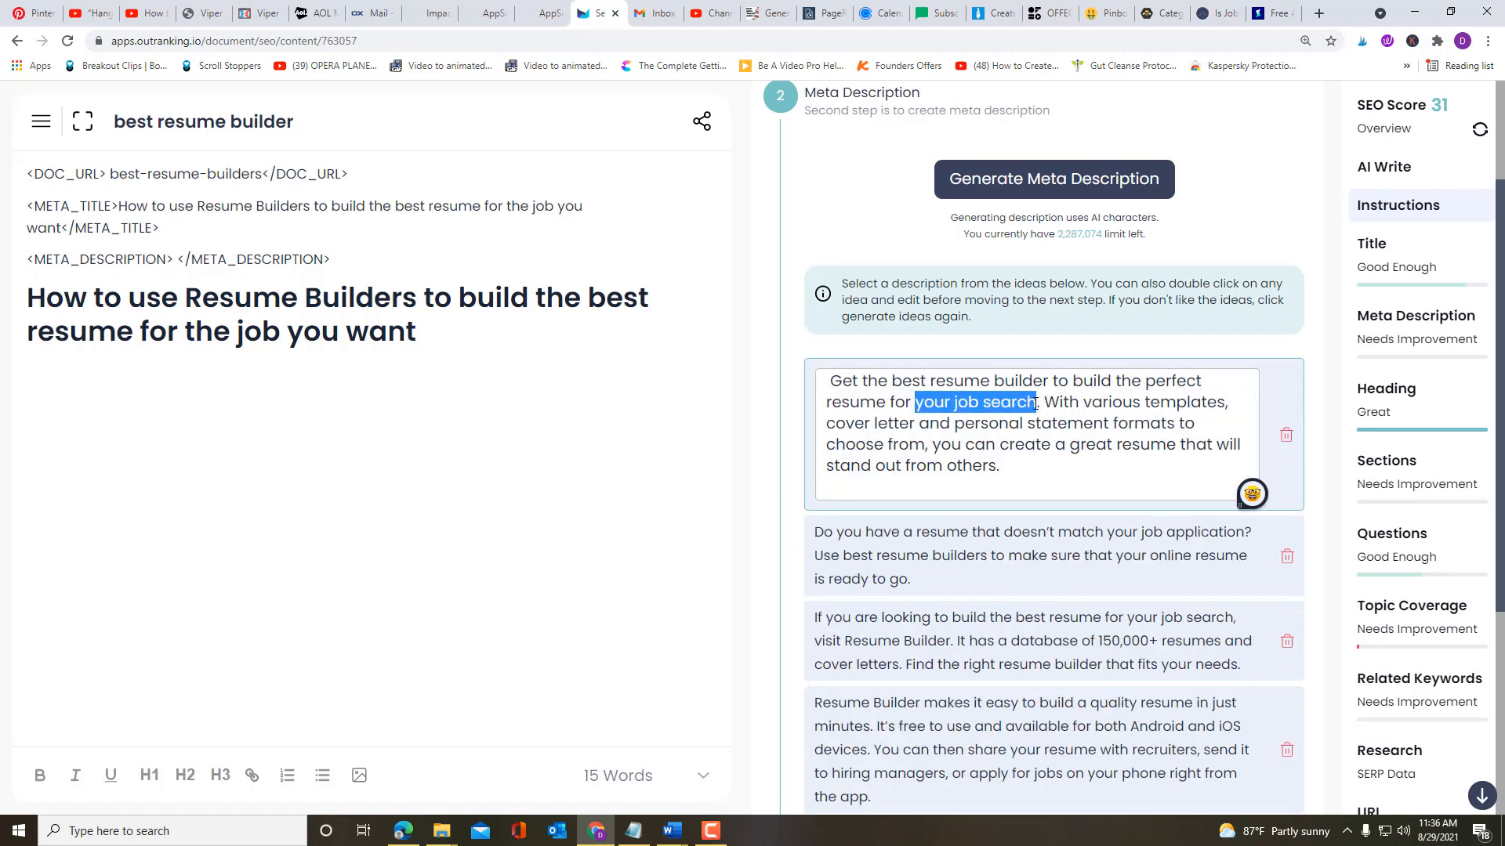
pyautogui.write('each ')
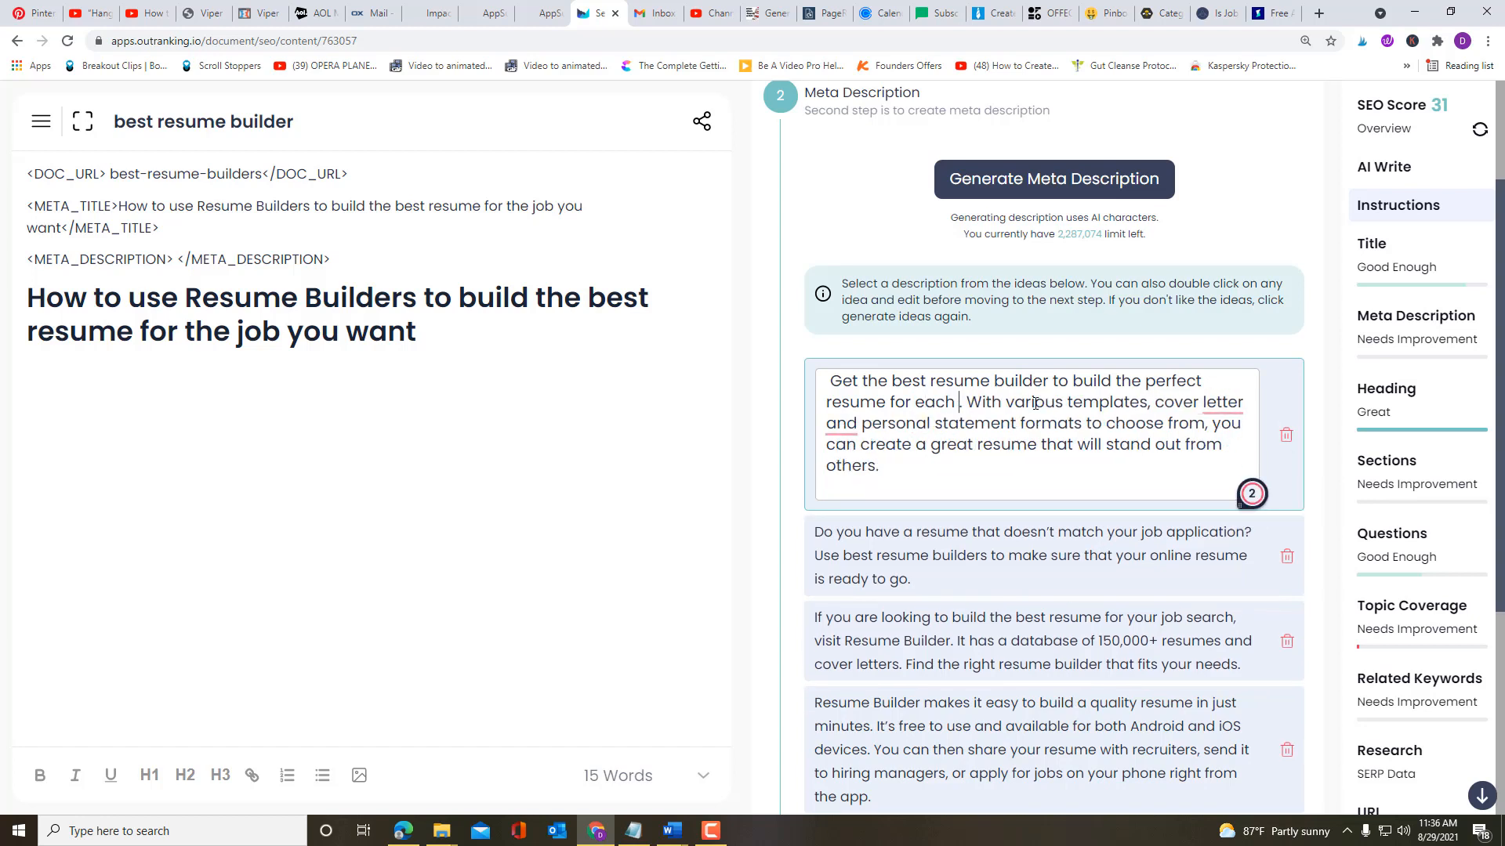
pyautogui.write('job you ')
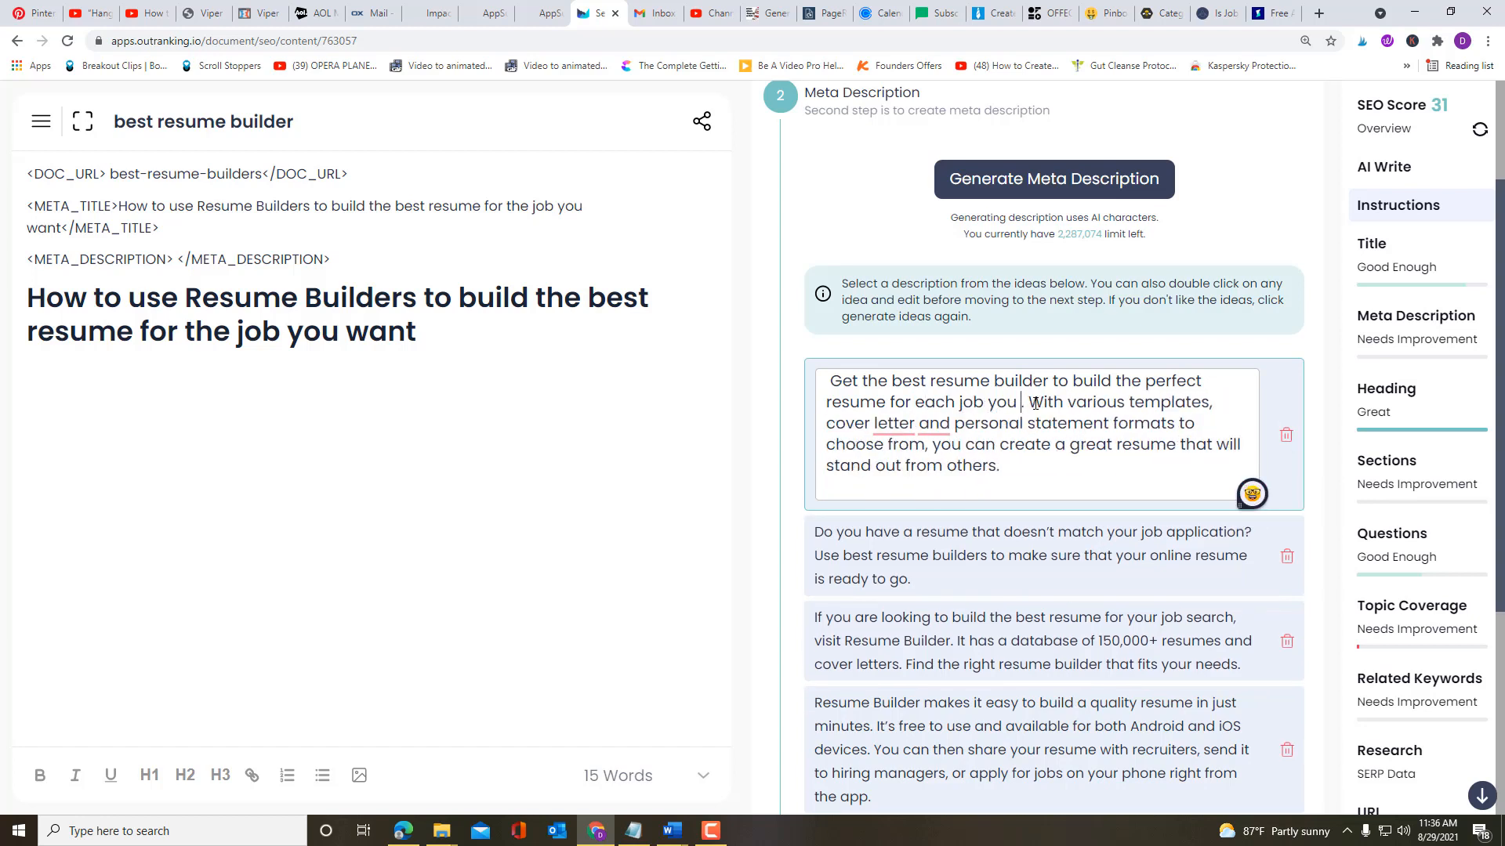
pyautogui.write('apply for')
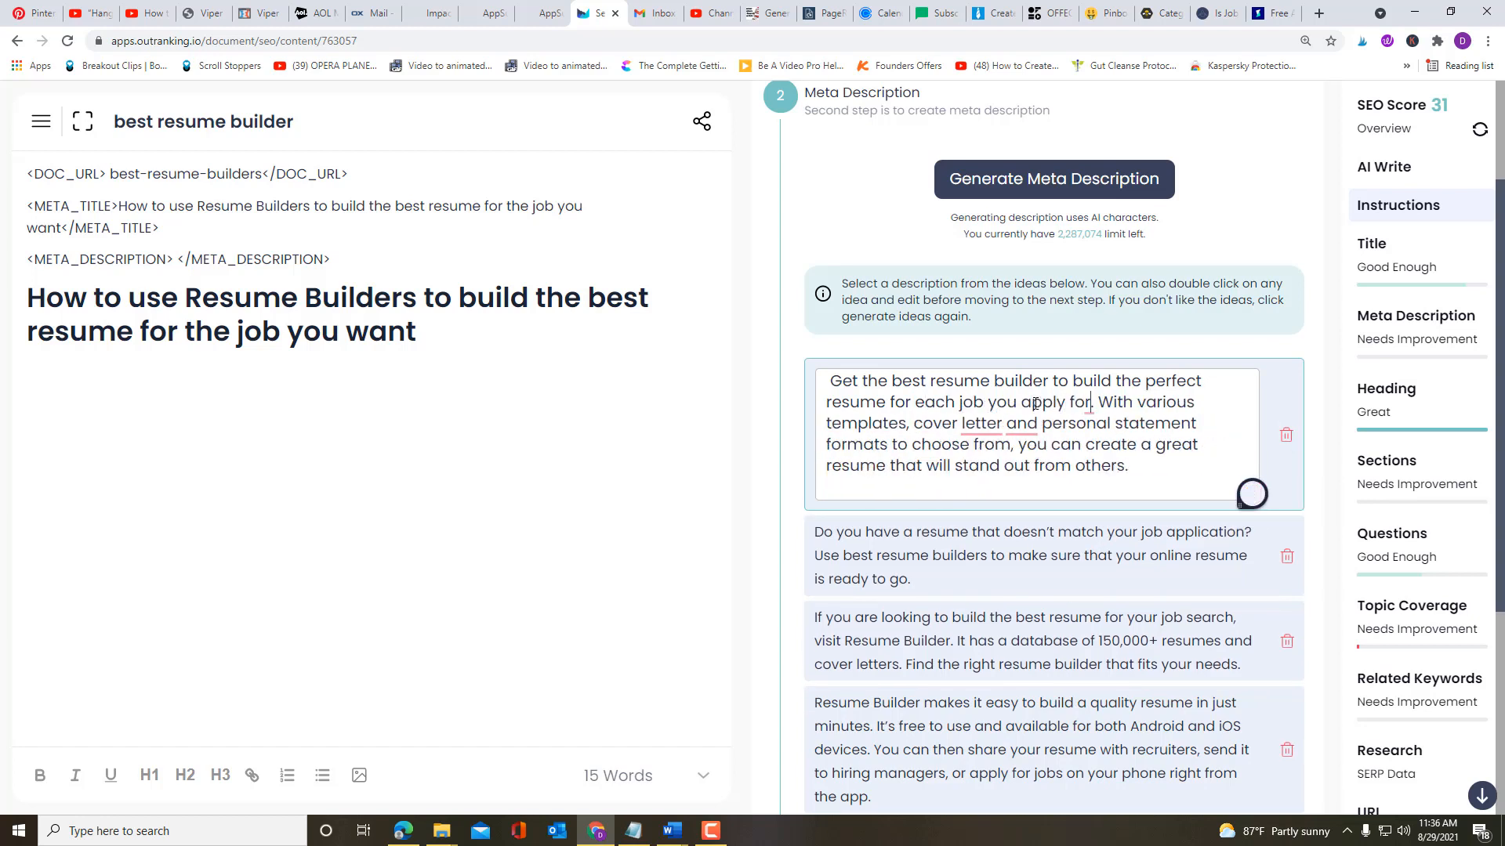
pyautogui.write('.')
# Step: Replace "various templates, cover letter and personal statement formats" in the meta description with "the right format"
pyautogui.moveTo(1137, 403); pyautogui.dragTo(1198, 403)
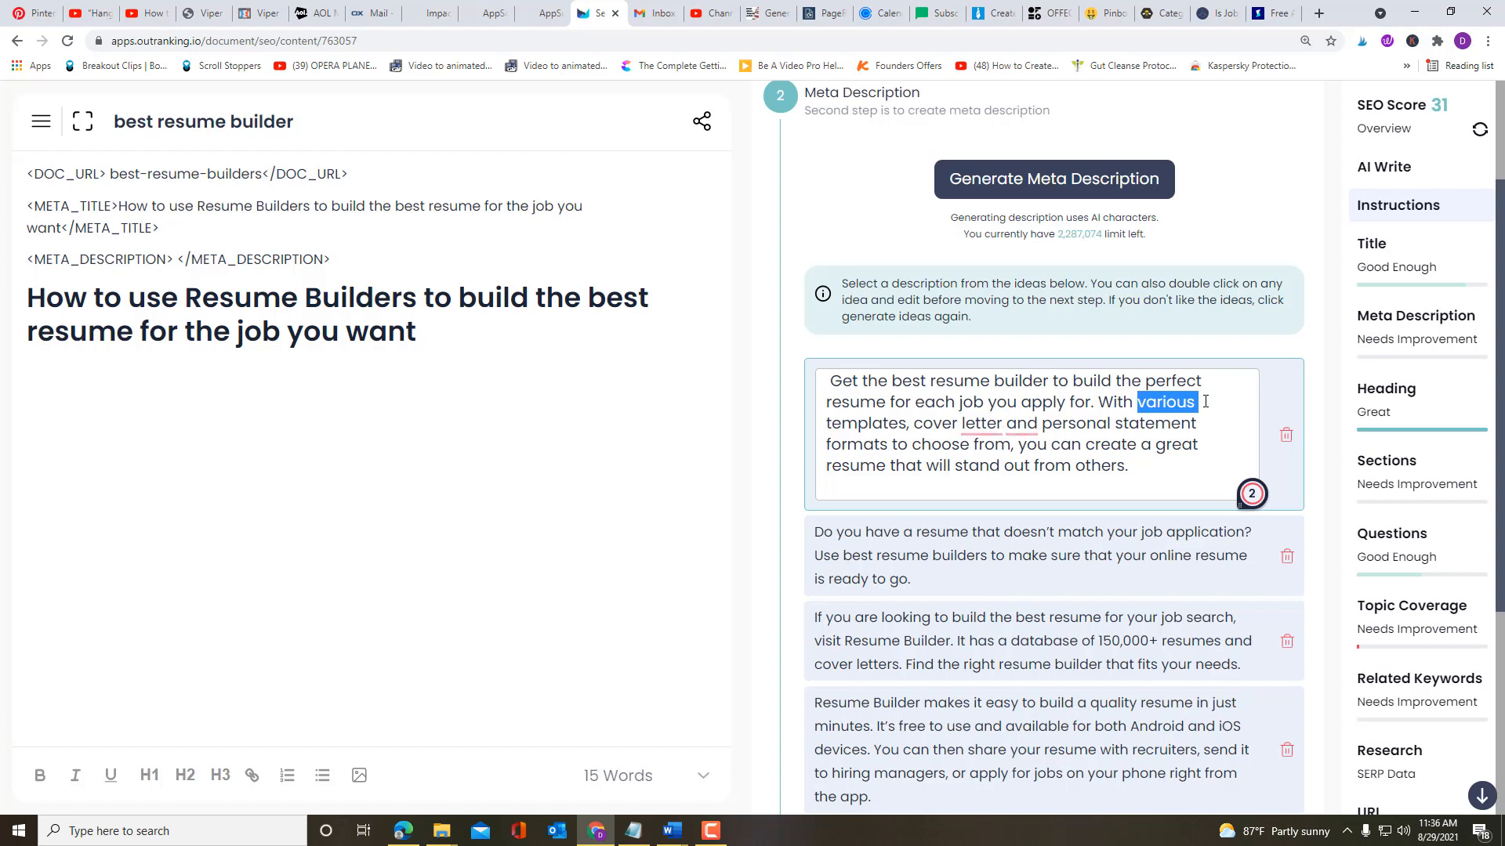
pyautogui.moveTo(1205, 402); pyautogui.dragTo(1206, 420)
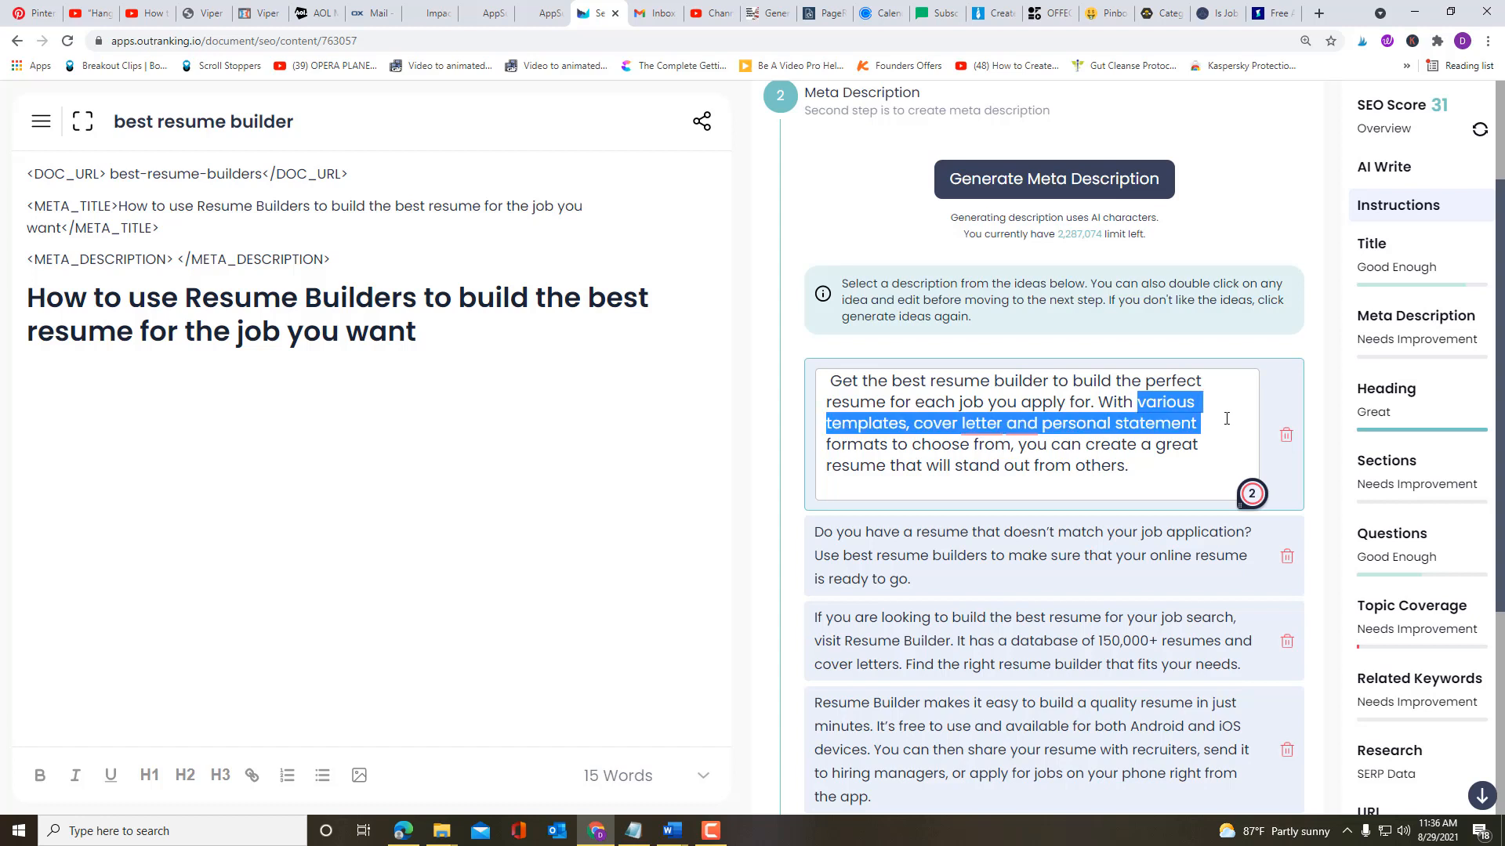
pyautogui.press('BackSpace')
pyautogui.write('the rig')
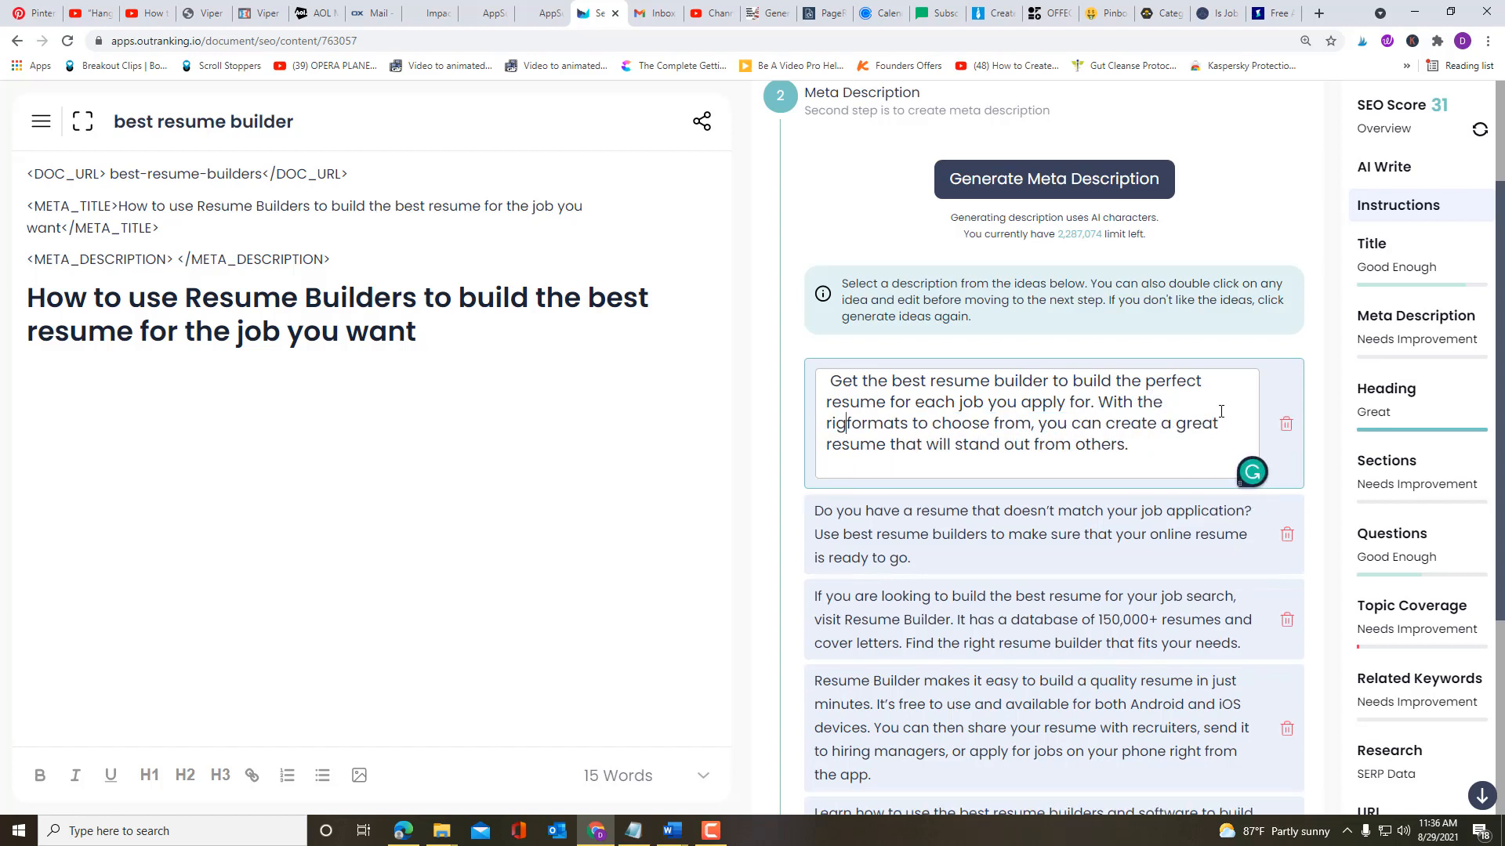
pyautogui.write('ht')
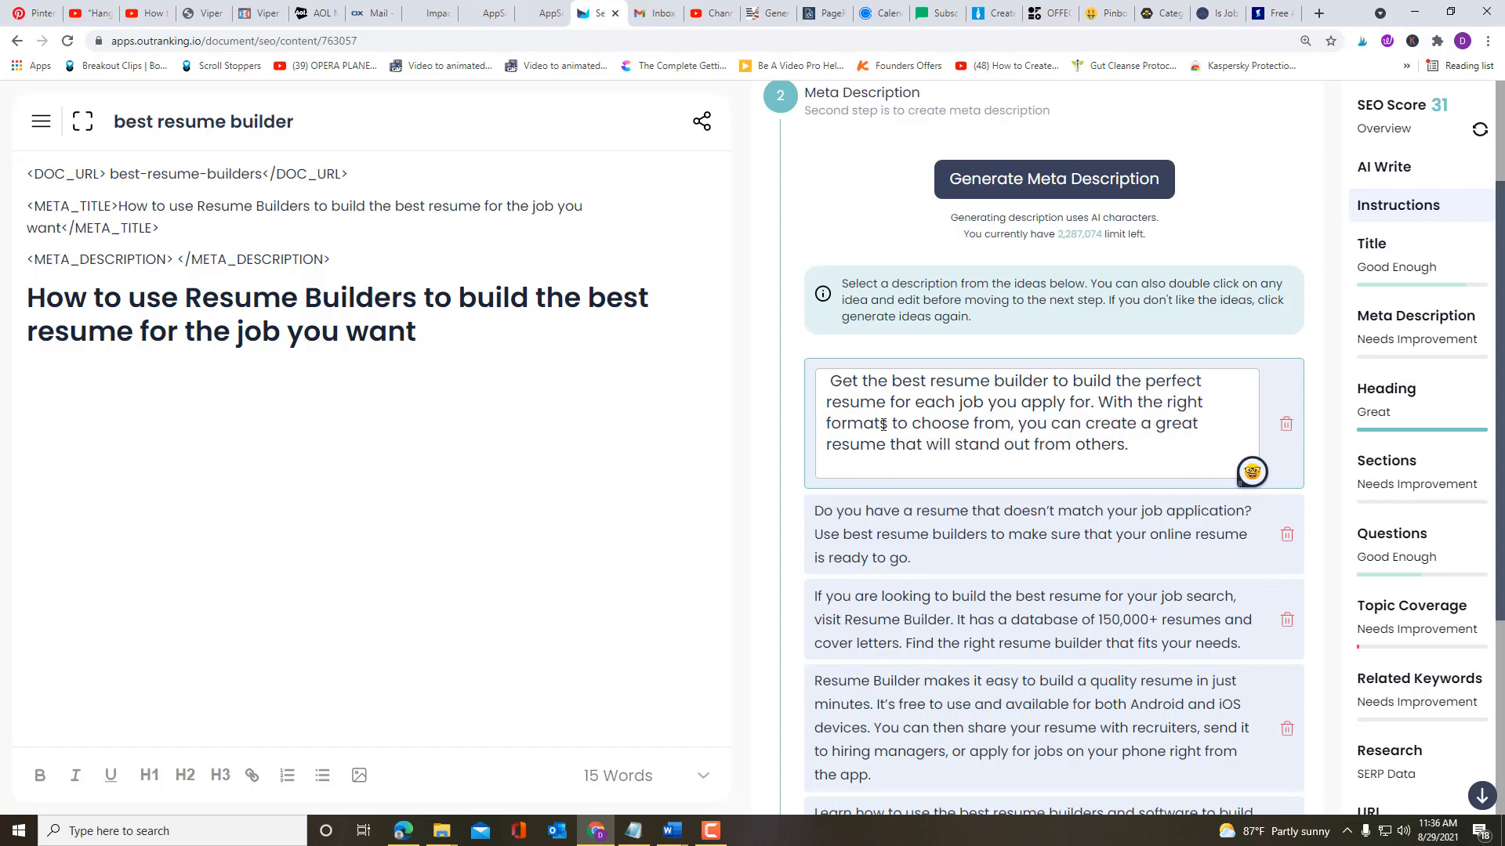
pyautogui.click(885, 424)
pyautogui.press('BackSpace')
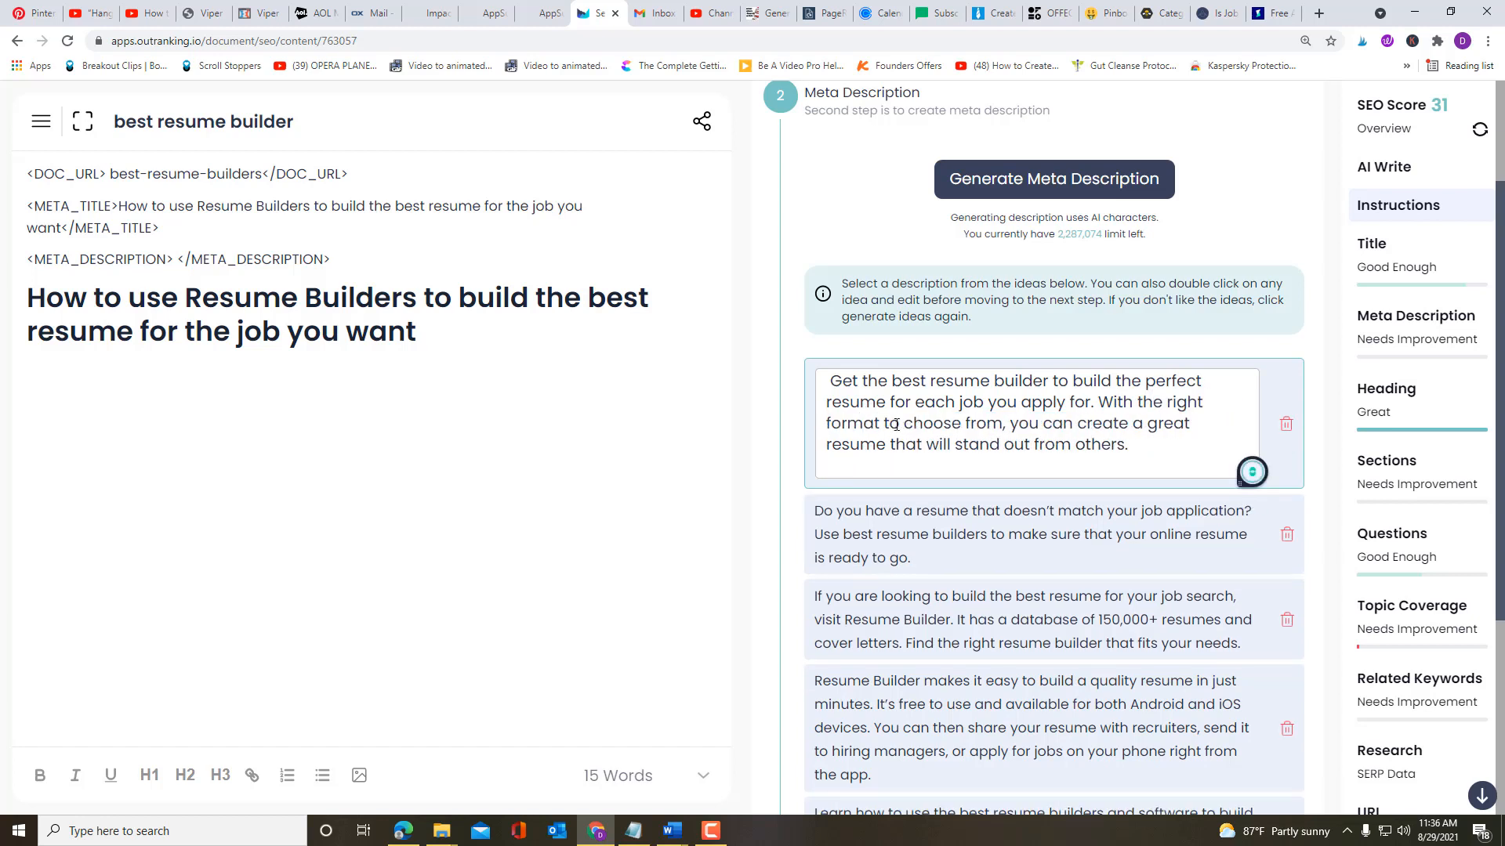
# Step: Remove "to choose from" from the meta description and place a comma directly after "format"
pyautogui.moveTo(890, 423); pyautogui.dragTo(1007, 420)
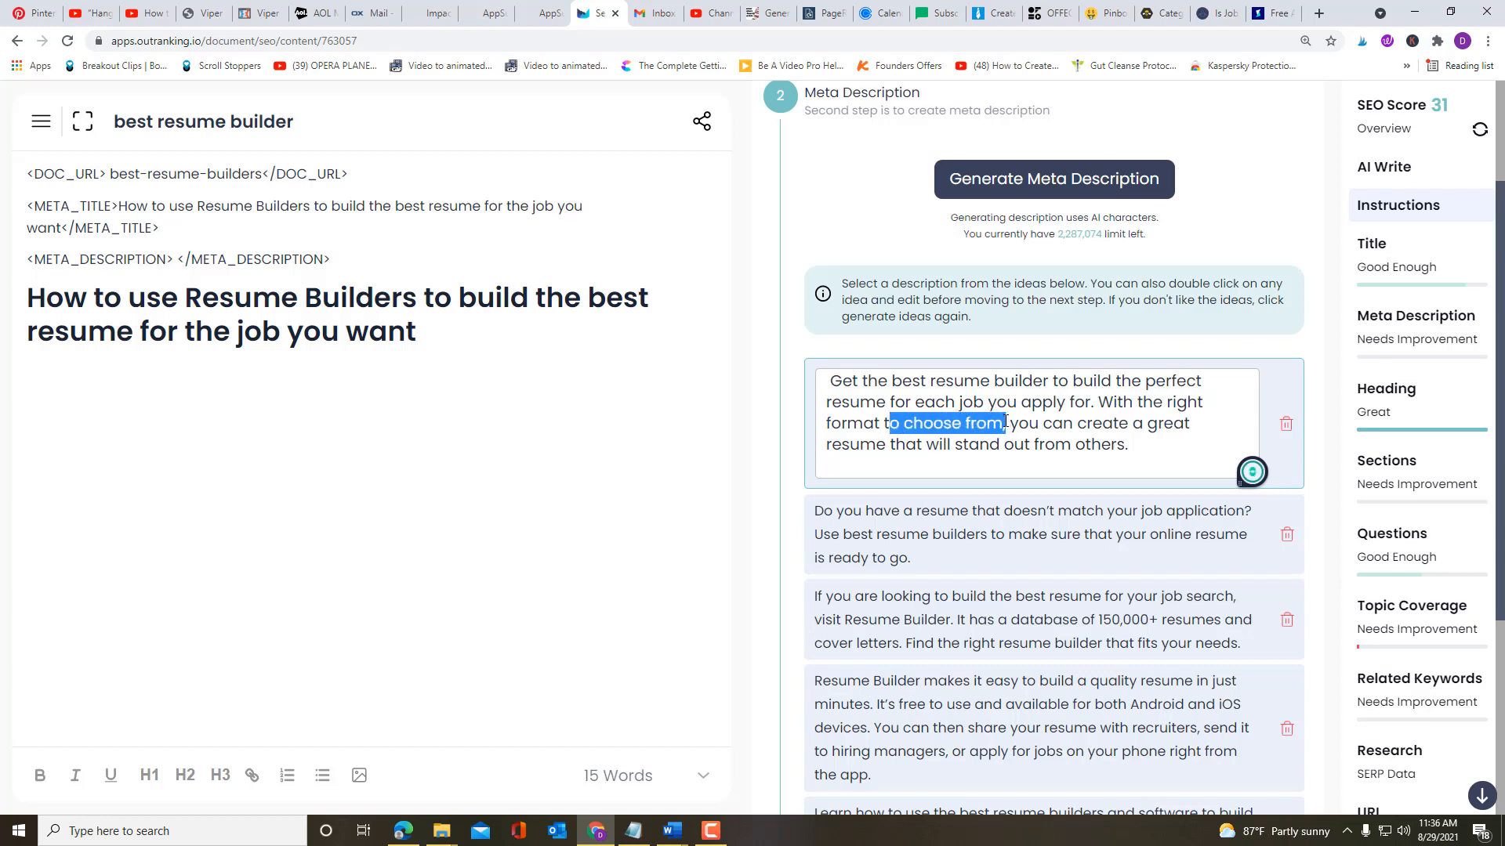
pyautogui.press('BackSpace')
pyautogui.press('BackSpace')
pyautogui.press('BackSpace')
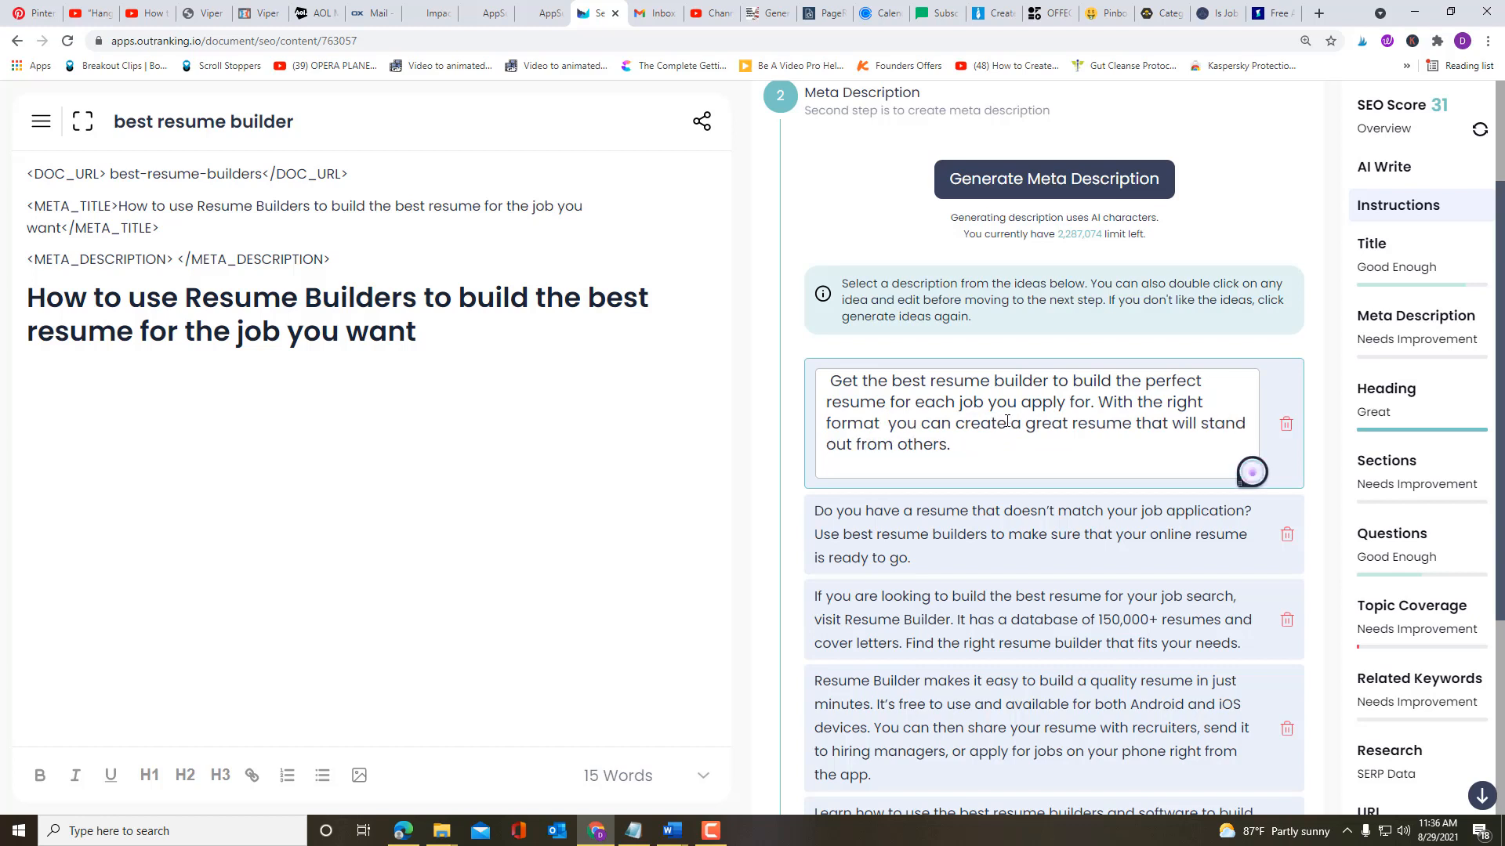
pyautogui.click(881, 423)
pyautogui.write(',')
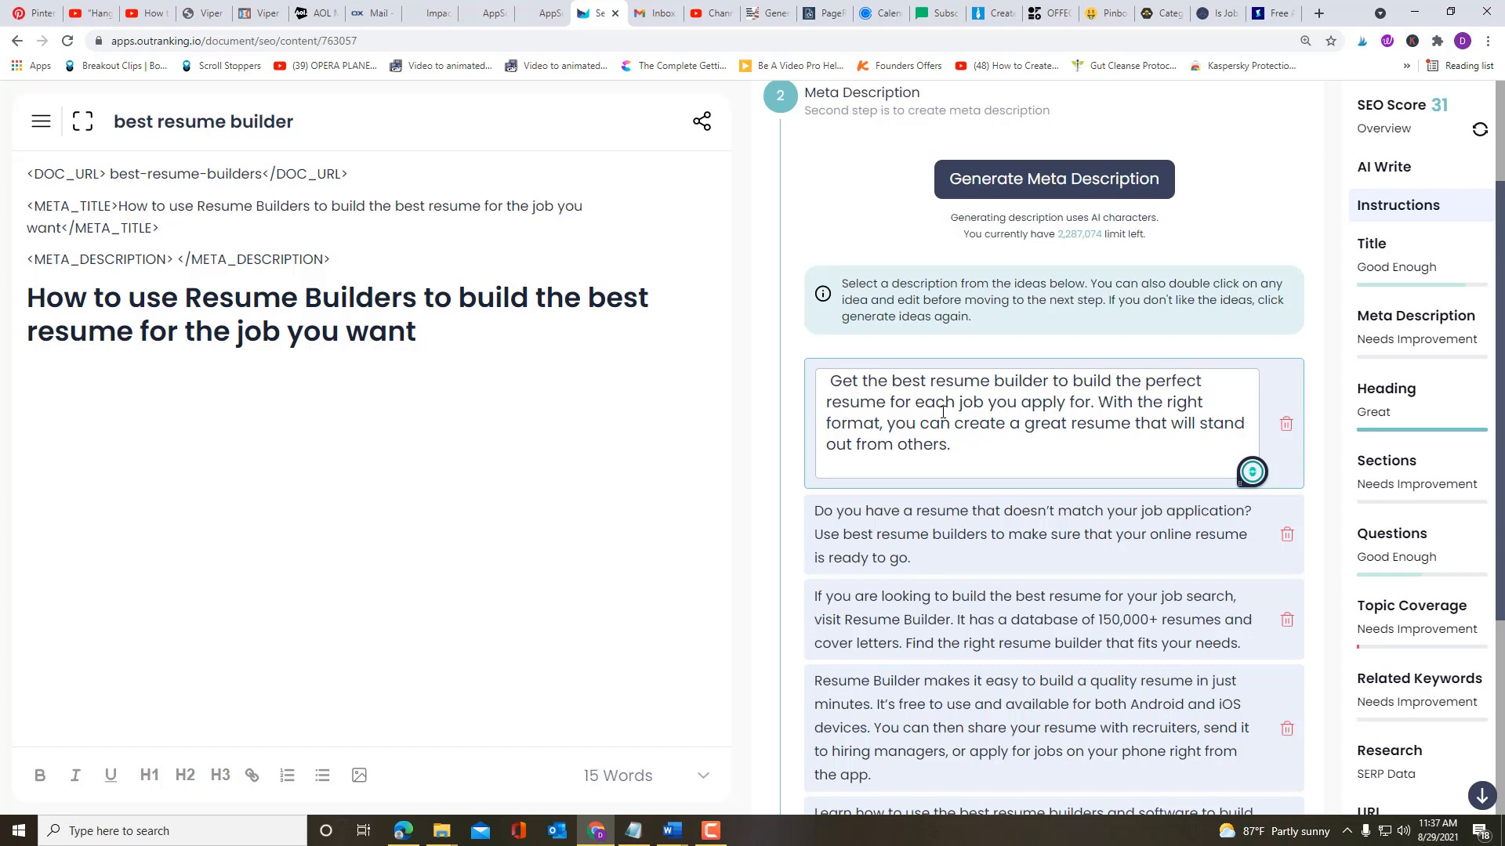
# Step: Replace "stand out from others." at the end of the meta description with "..." and finish editing it
pyautogui.click(1203, 429)
pyautogui.moveTo(1205, 436); pyautogui.dragTo(1207, 440)
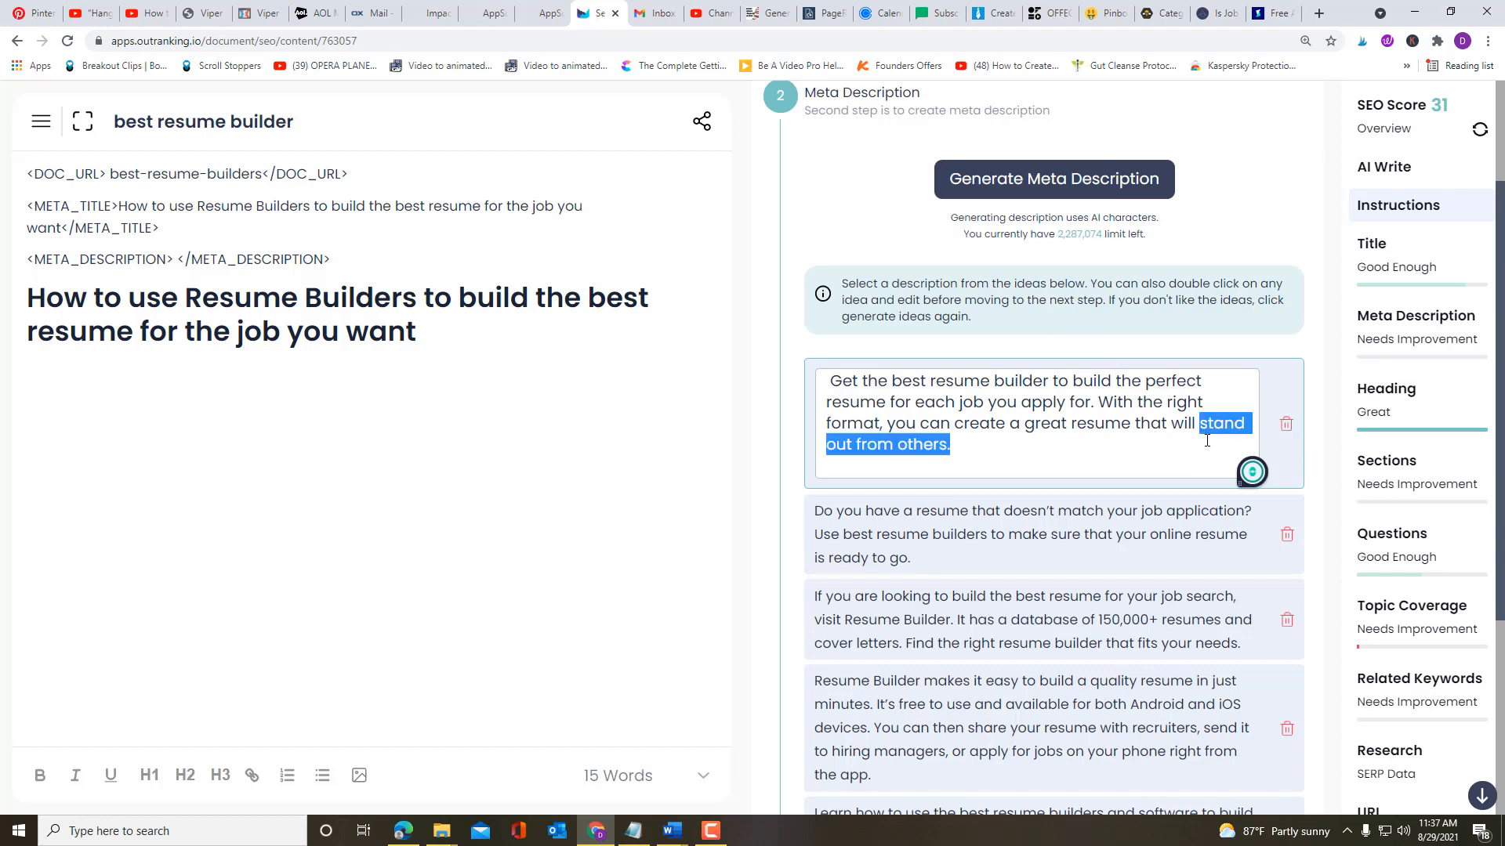
pyautogui.press('BackSpace')
pyautogui.write('...')
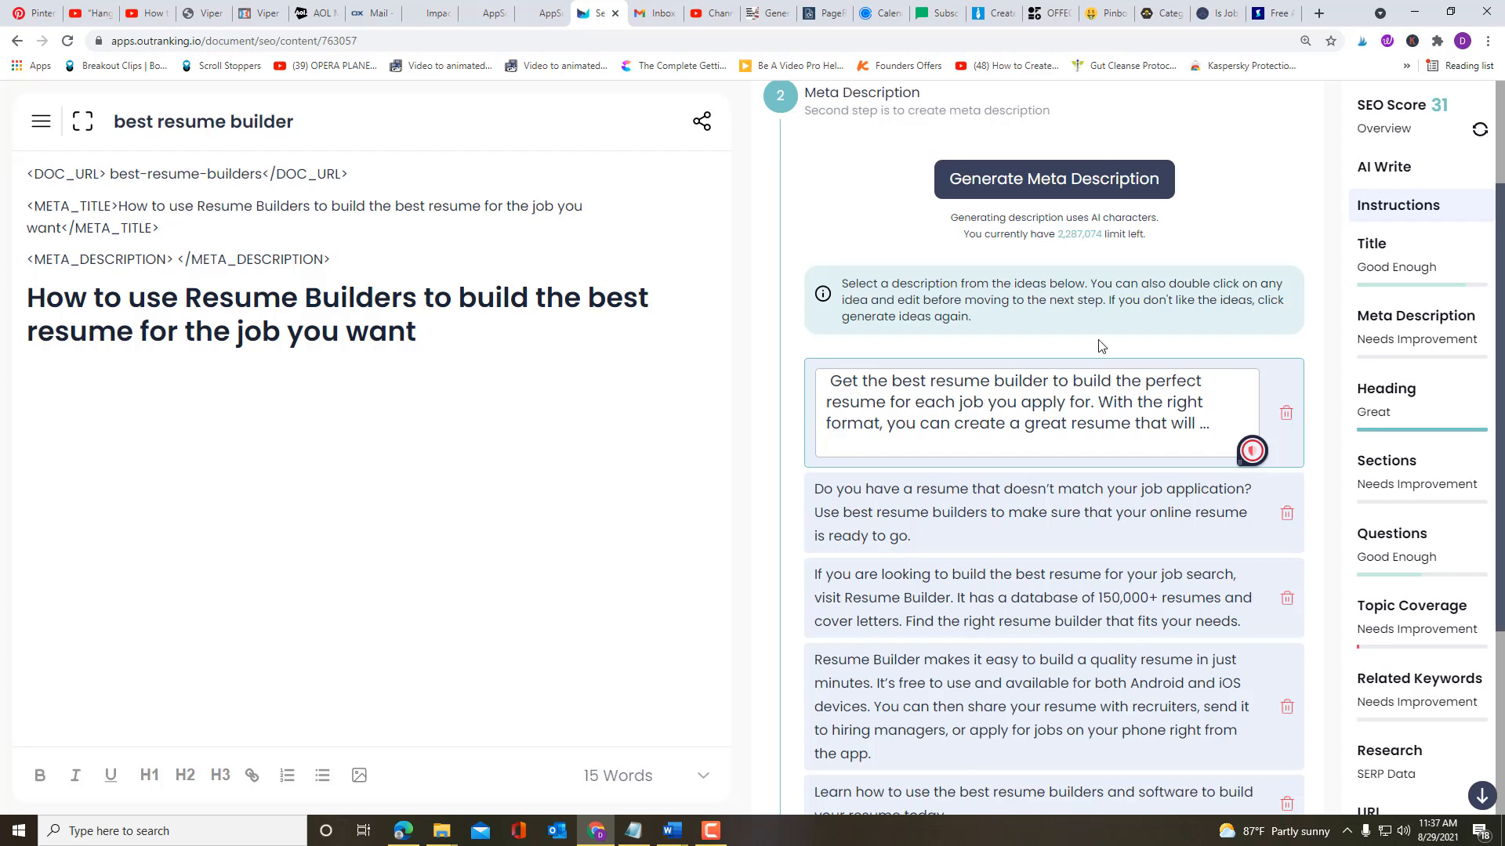
pyautogui.click(736, 434)
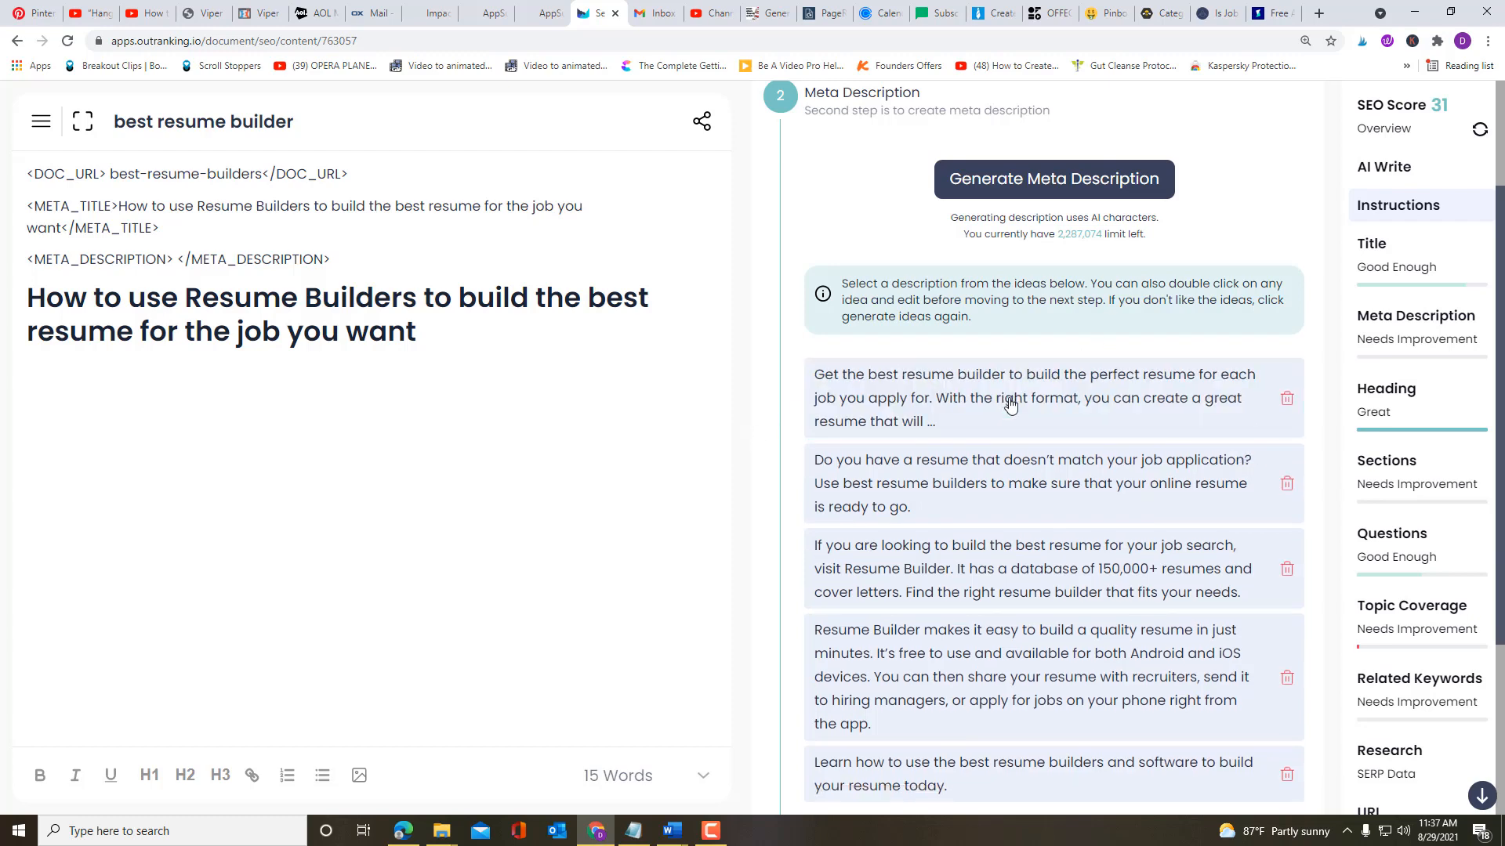
# Step: Choose the edited meta description that starts "Get the best resume builder" and continue to the Sections stage of the wizard
pyautogui.click(1010, 404)
pyautogui.scroll(-3, 1035, 415)
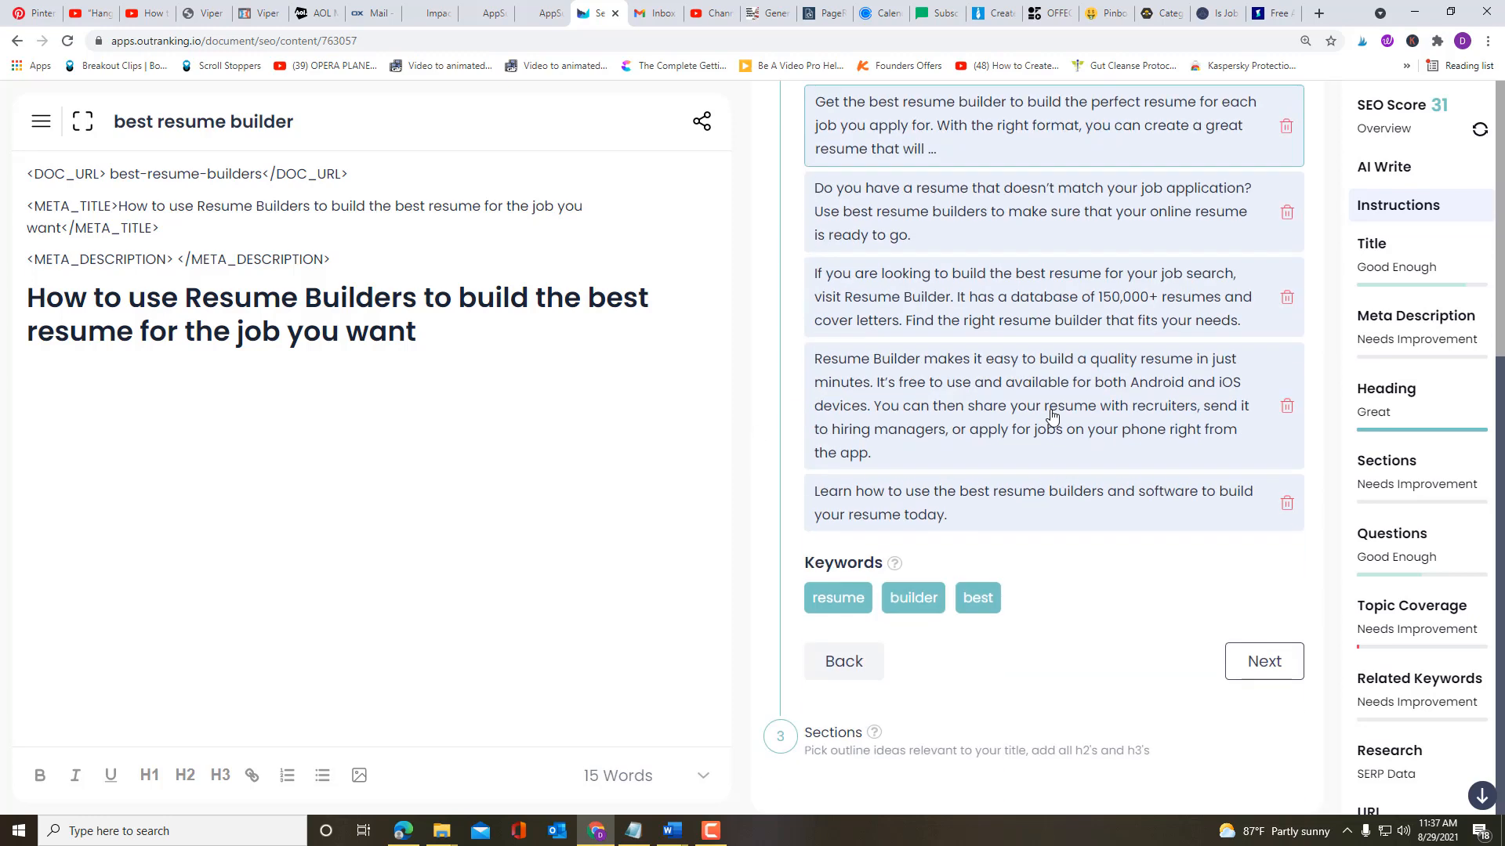
pyautogui.click(1259, 660)
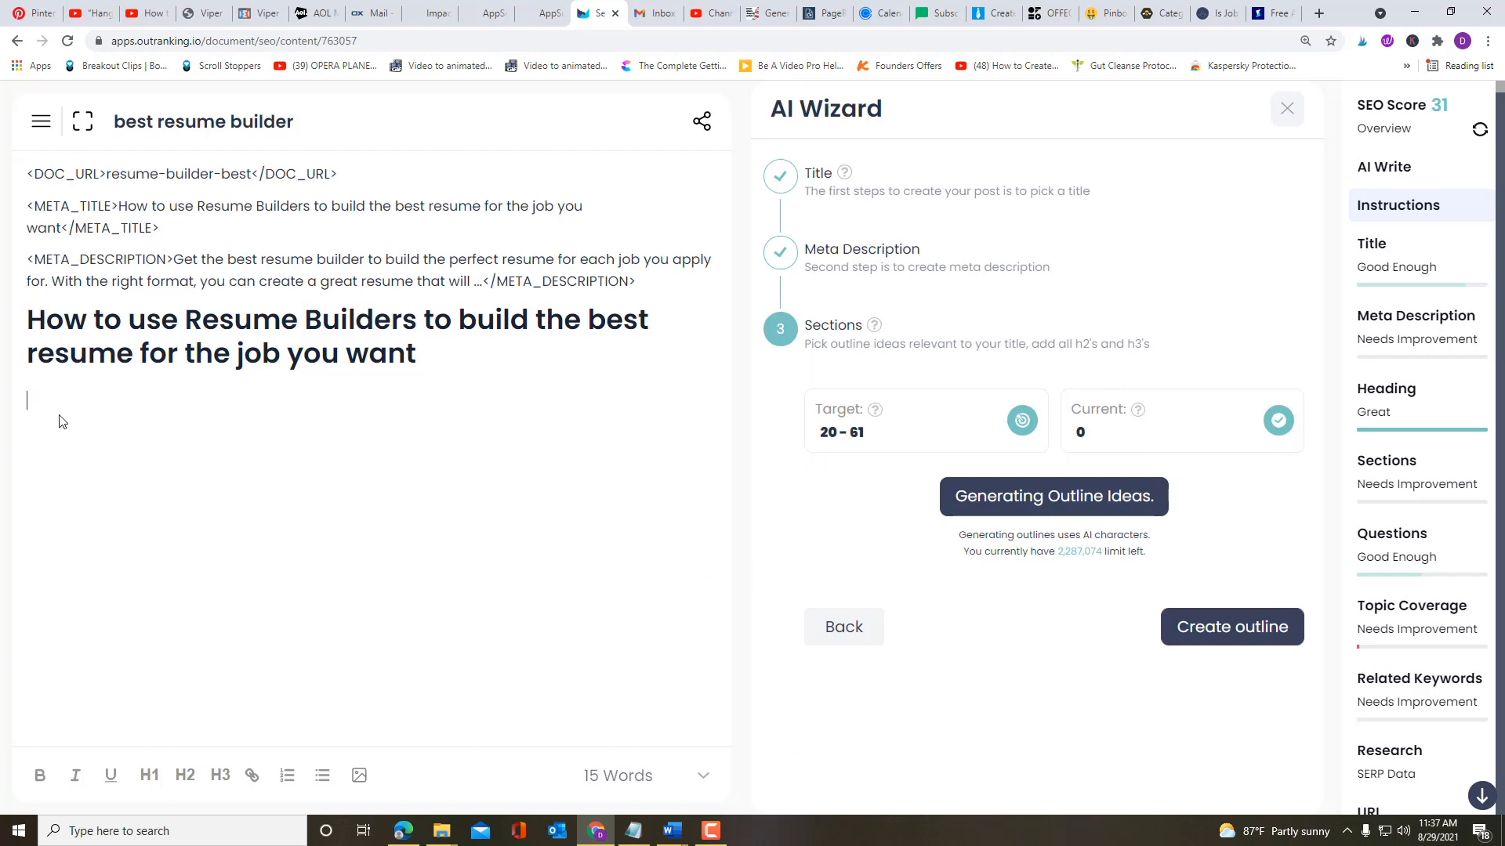
# Step: Copy the introduction, through "to get you an interview", from the Word document "AIDA for Resumes 2" and paste it below the article's main heading in Outranking
pyautogui.moveTo(670, 843)
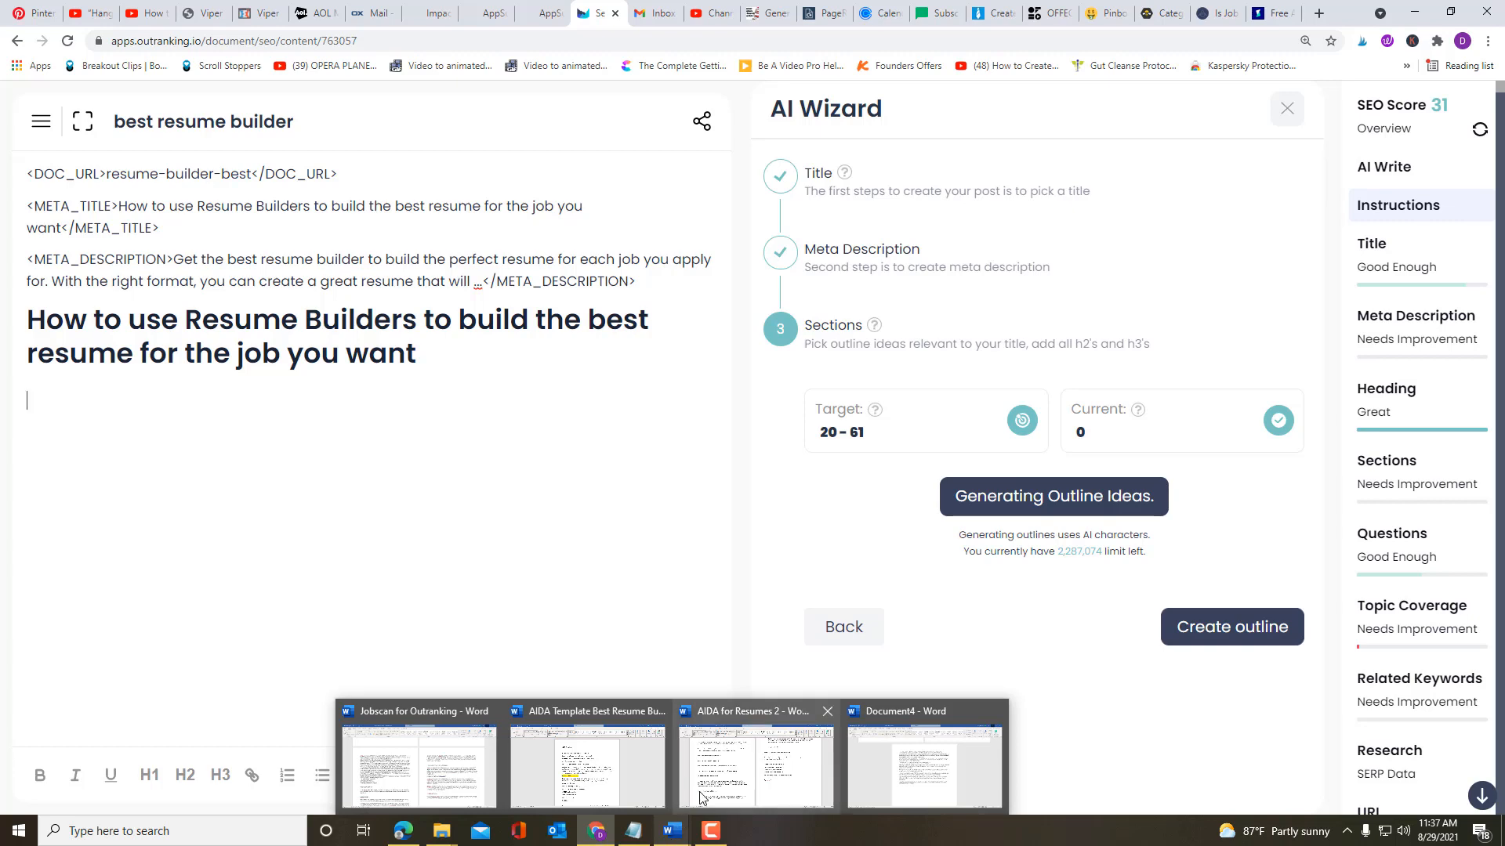
pyautogui.click(722, 718)
pyautogui.scroll(2, 722, 718)
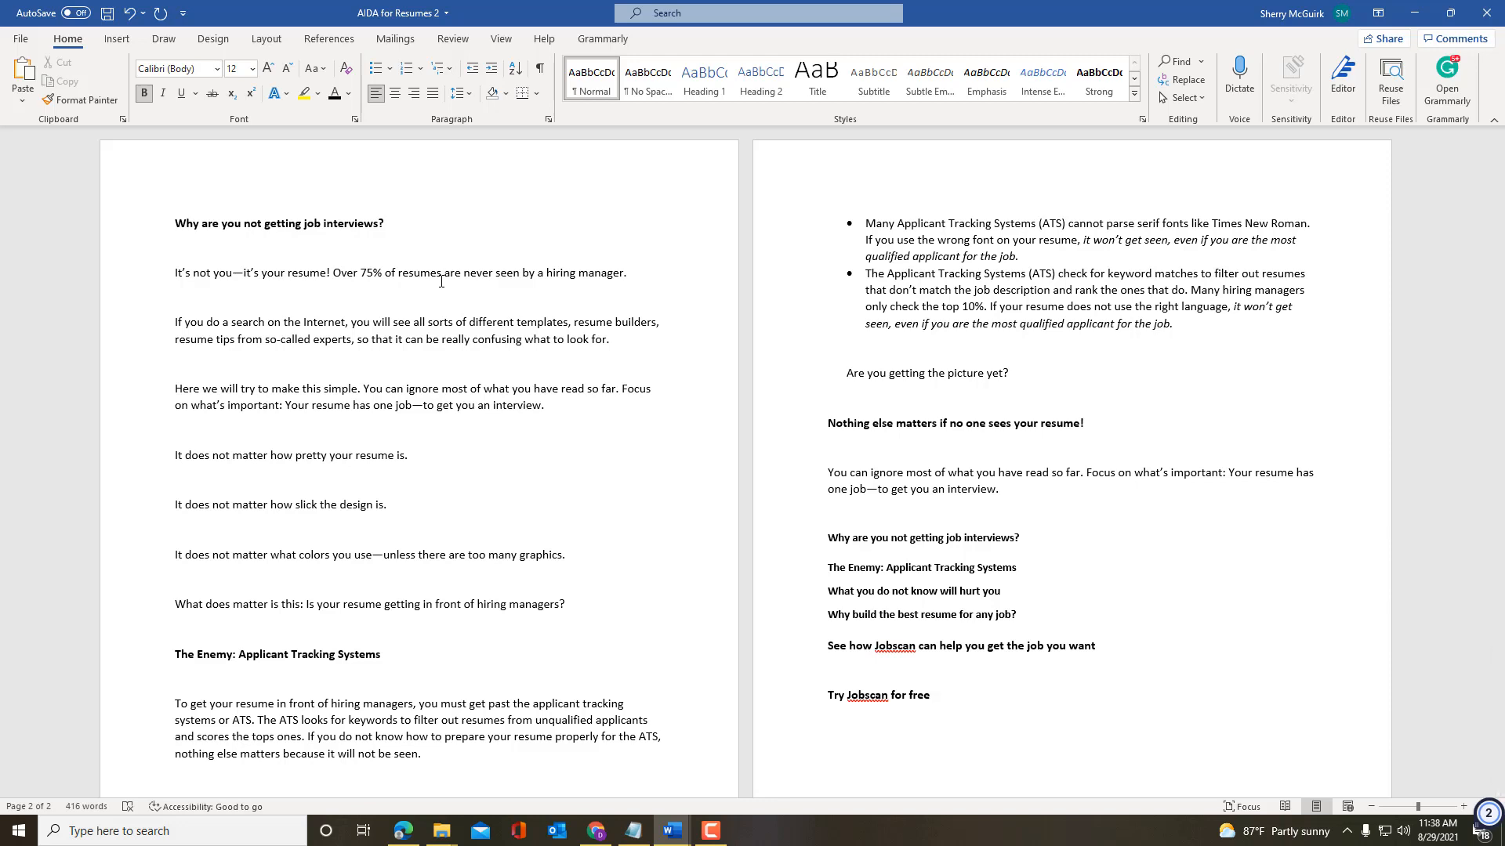
pyautogui.moveTo(174, 223); pyautogui.dragTo(1016, 491)
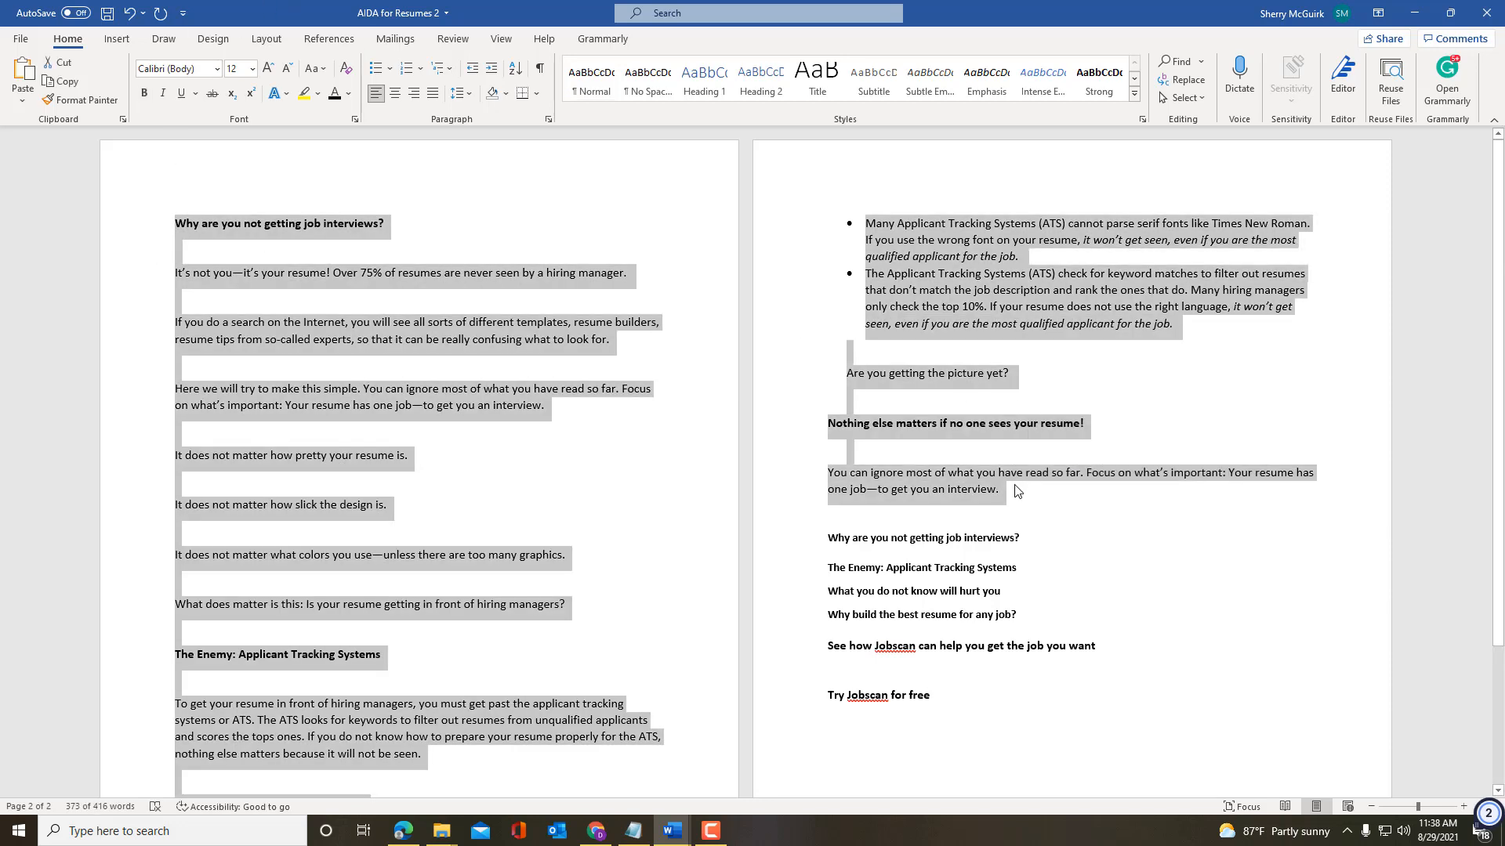
pyautogui.click(596, 829)
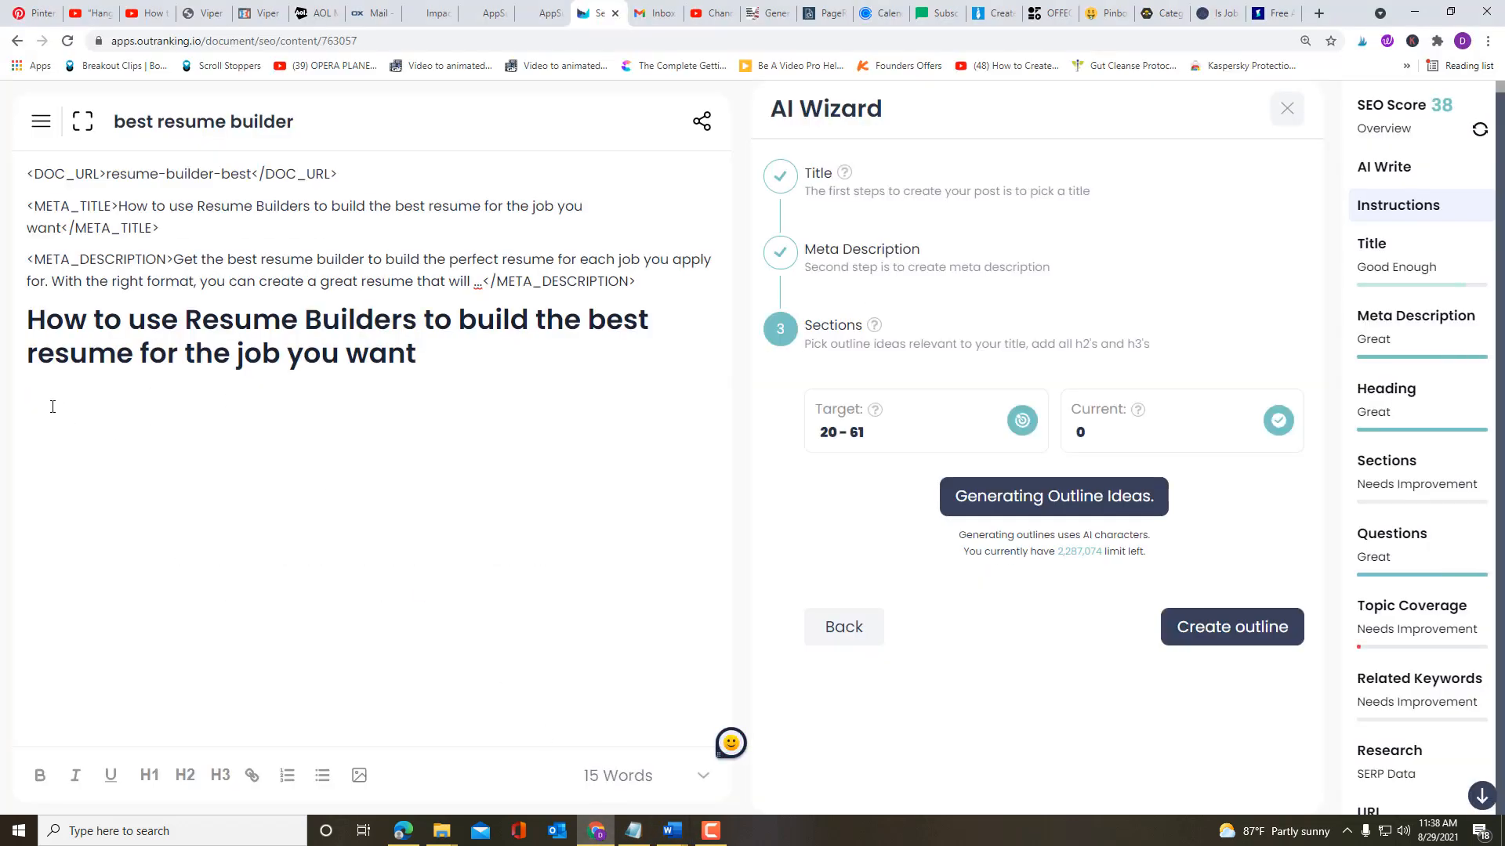
pyautogui.hotkey('ctrl', 'v')
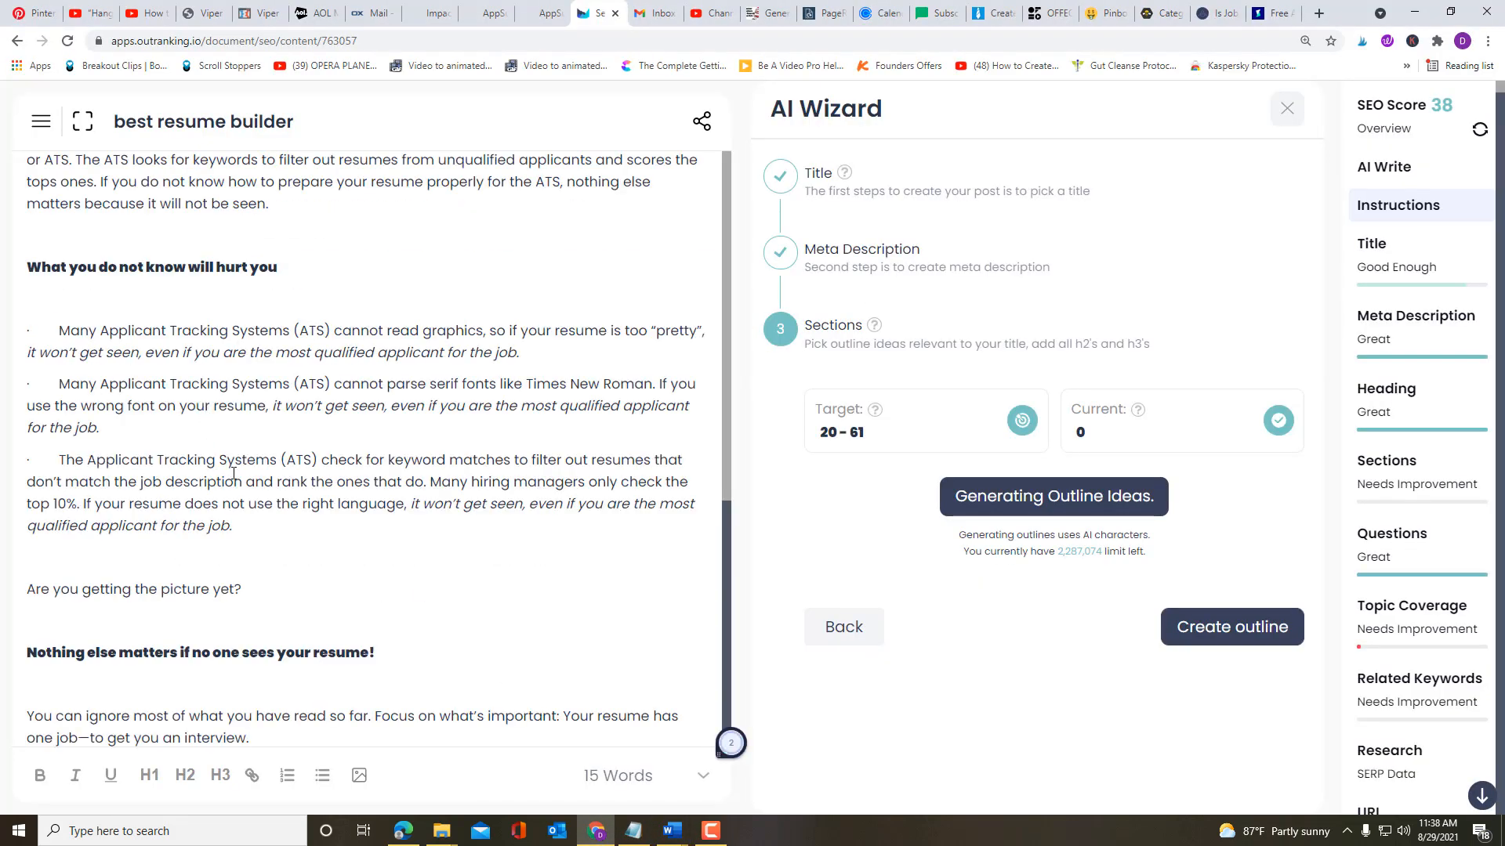
# Step: Format "Why are you not getting job interviews?" and "The Enemy: Applicant Tracking Systems" as H2 headings without bold
pyautogui.scroll(6, 233, 473)
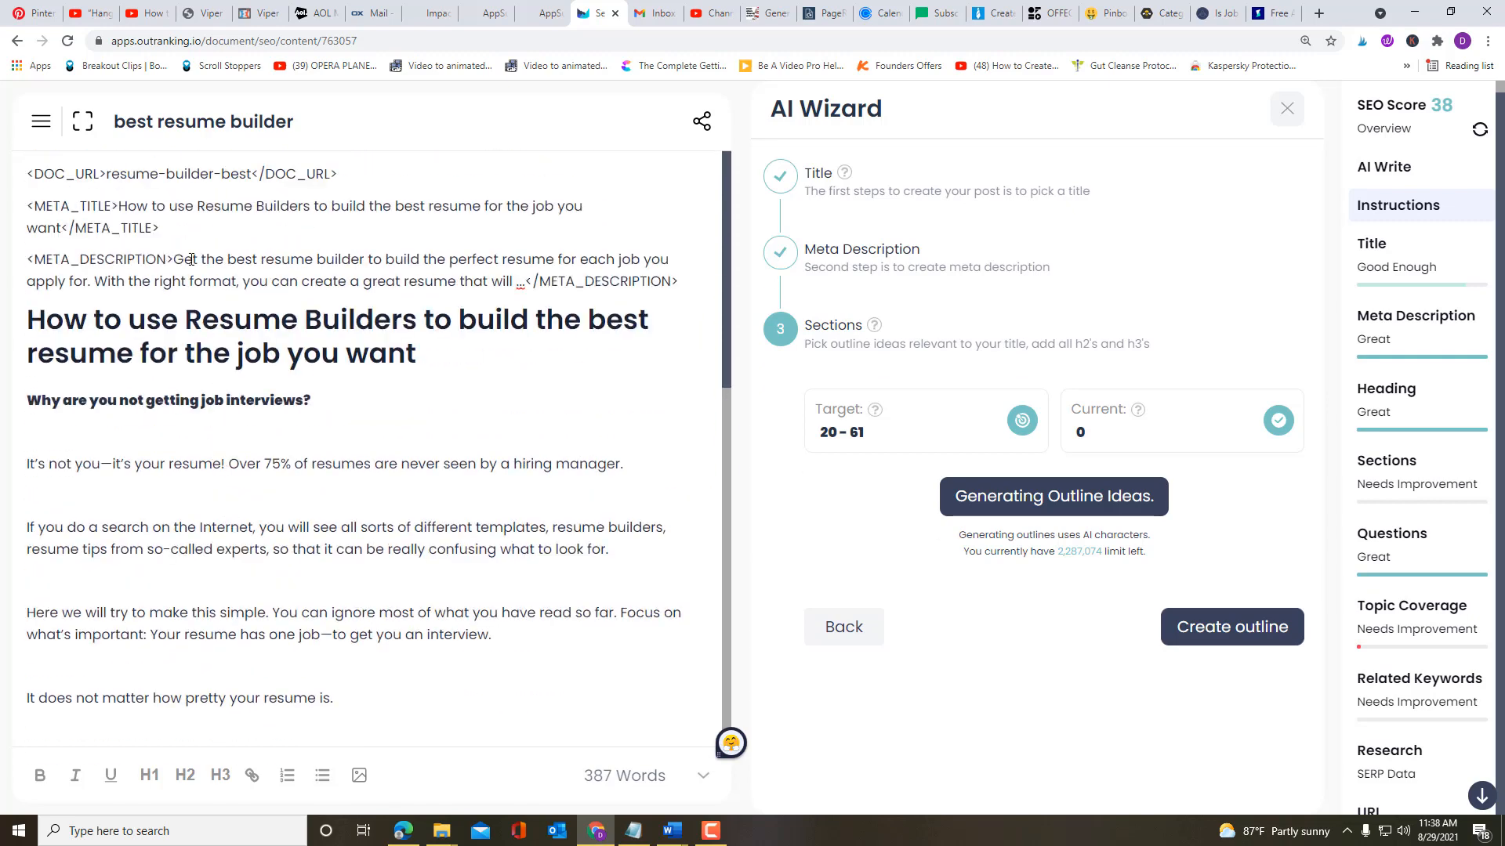
pyautogui.moveTo(325, 399); pyautogui.dragTo(24, 401)
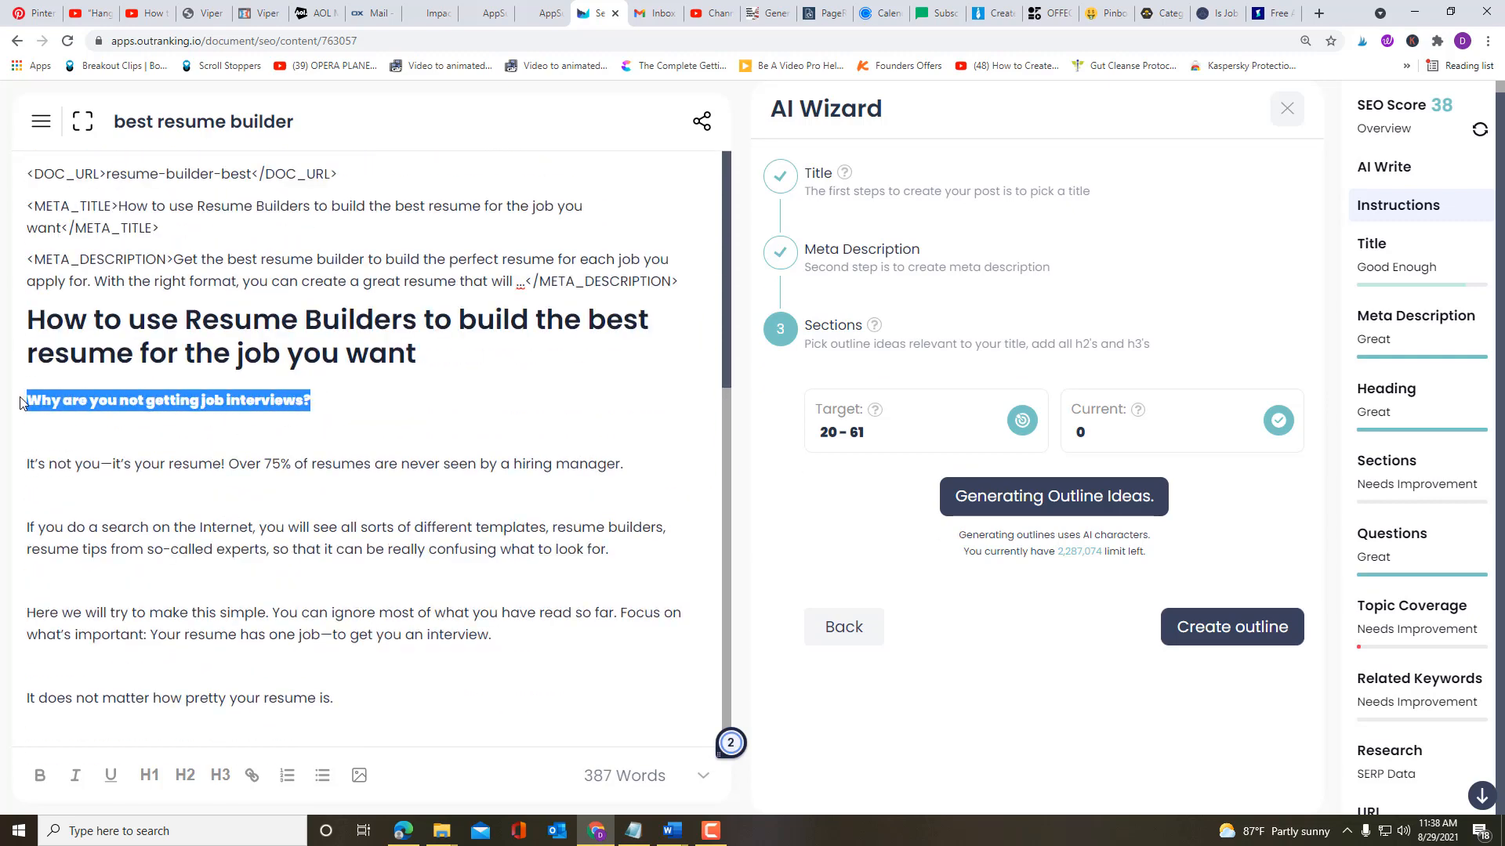
pyautogui.click(185, 776)
pyautogui.scroll(-6, 266, 617)
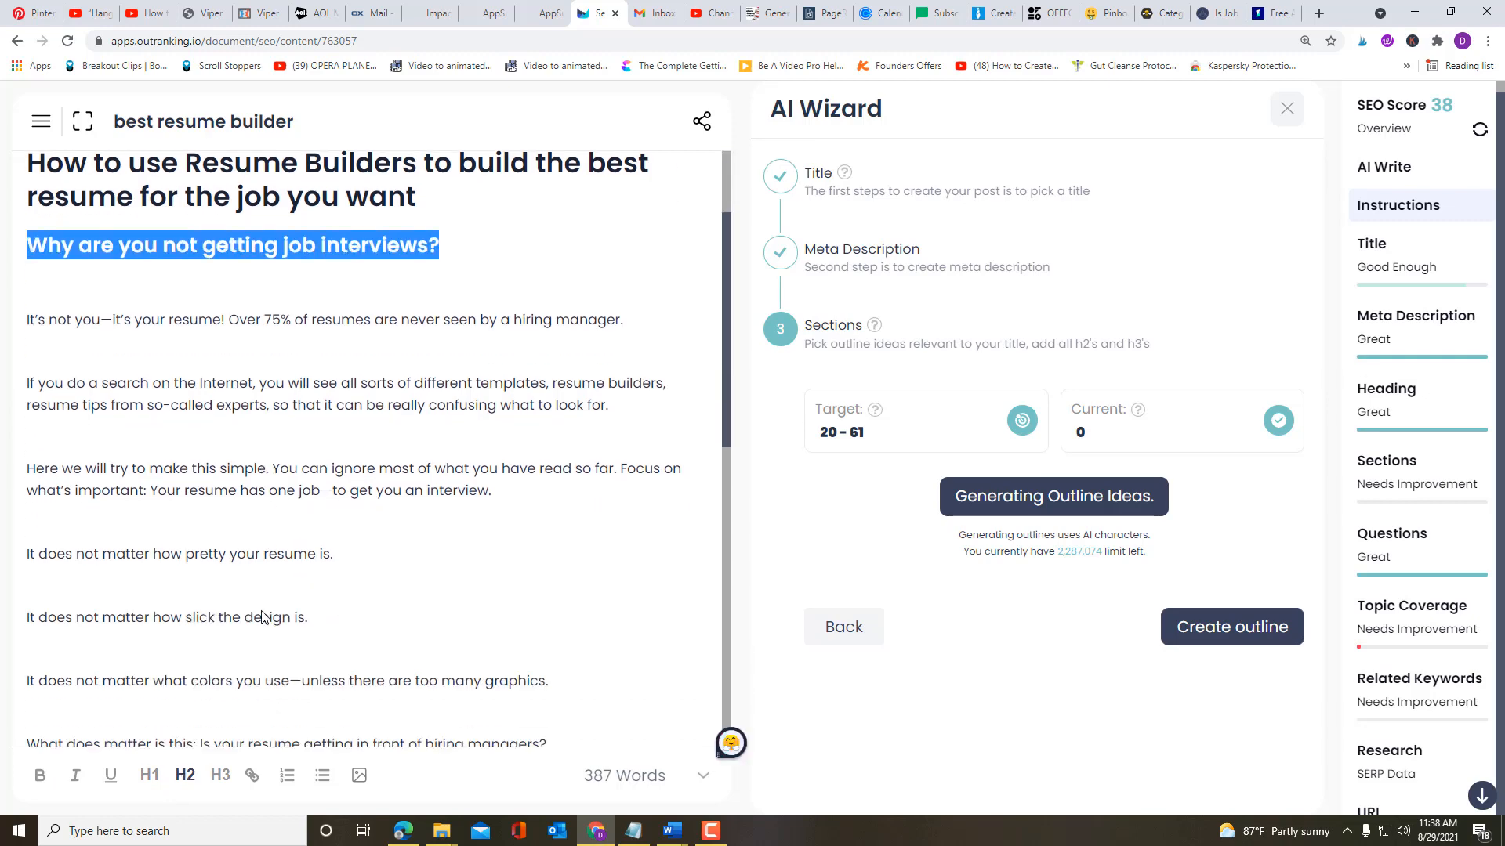
pyautogui.moveTo(317, 495); pyautogui.dragTo(23, 495)
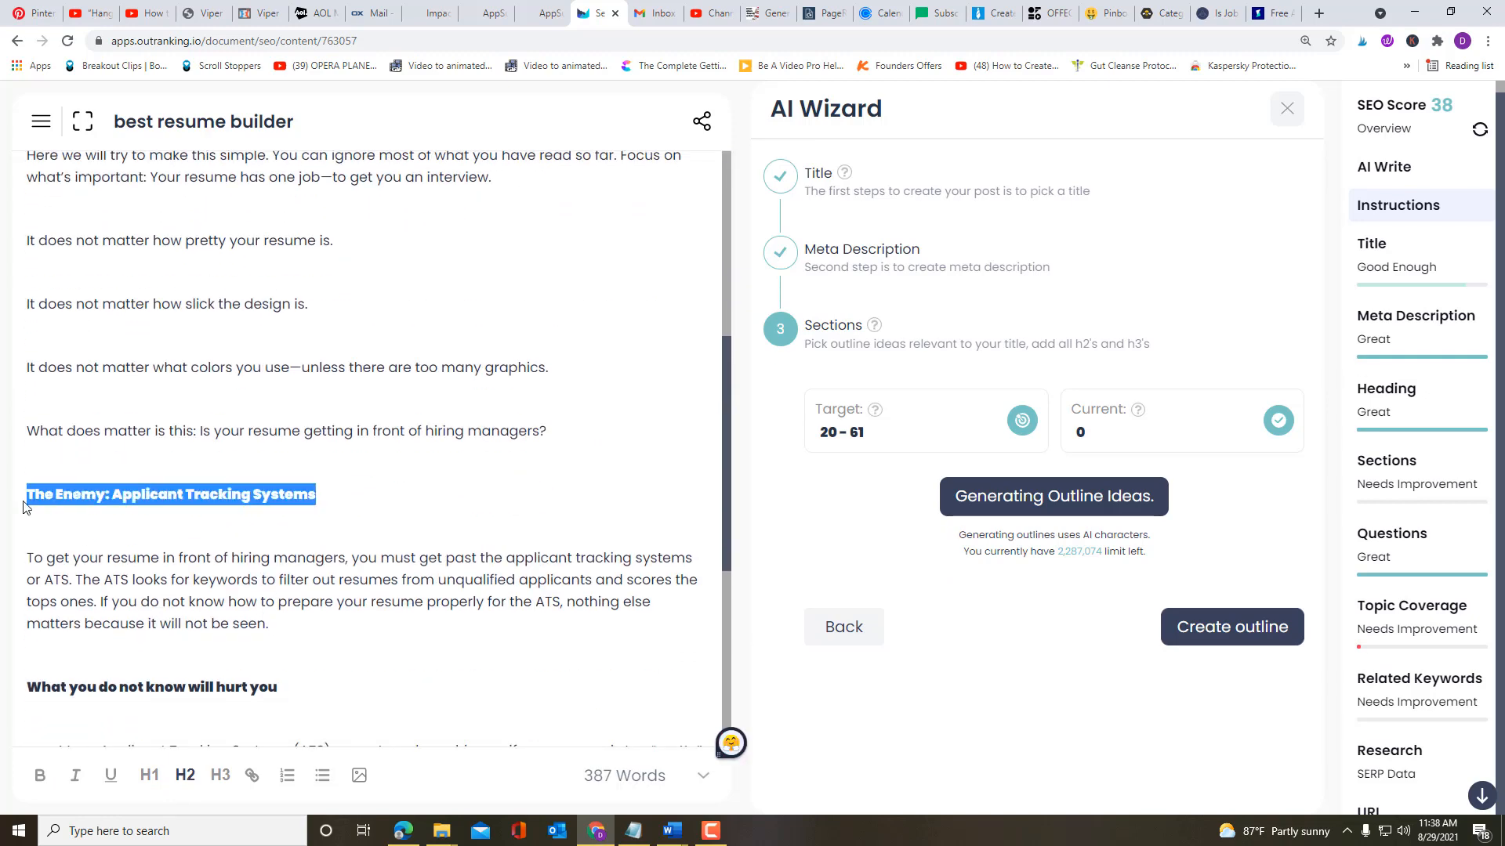
pyautogui.click(185, 775)
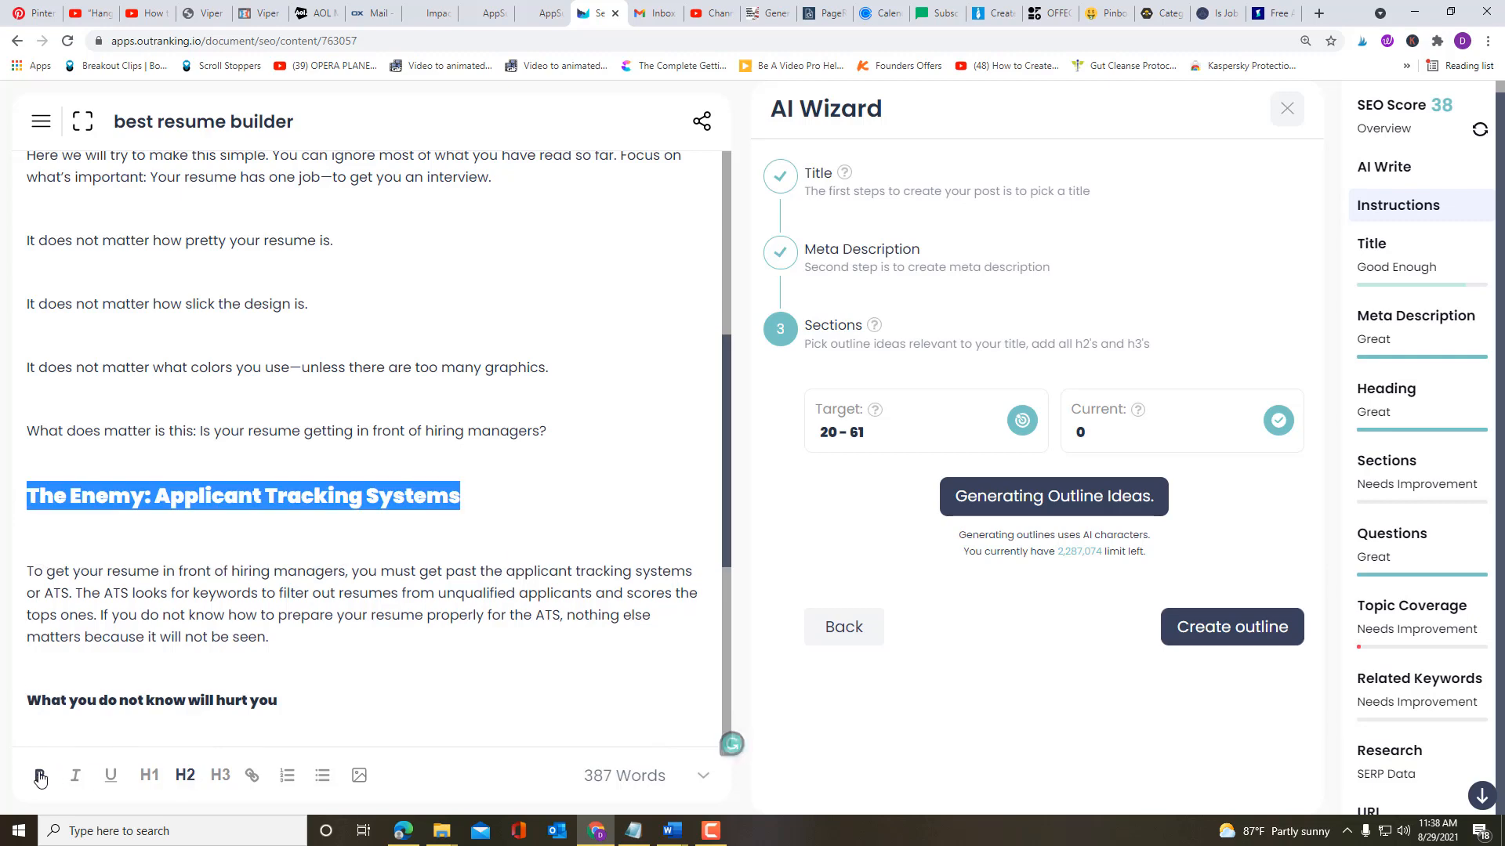
# Step: Format "What you do not know will hurt you" and "Nothing else matters if no one sees your resume!" as H2 headings without bold
pyautogui.scroll(-2, 300, 534)
pyautogui.moveTo(301, 534); pyautogui.dragTo(26, 536)
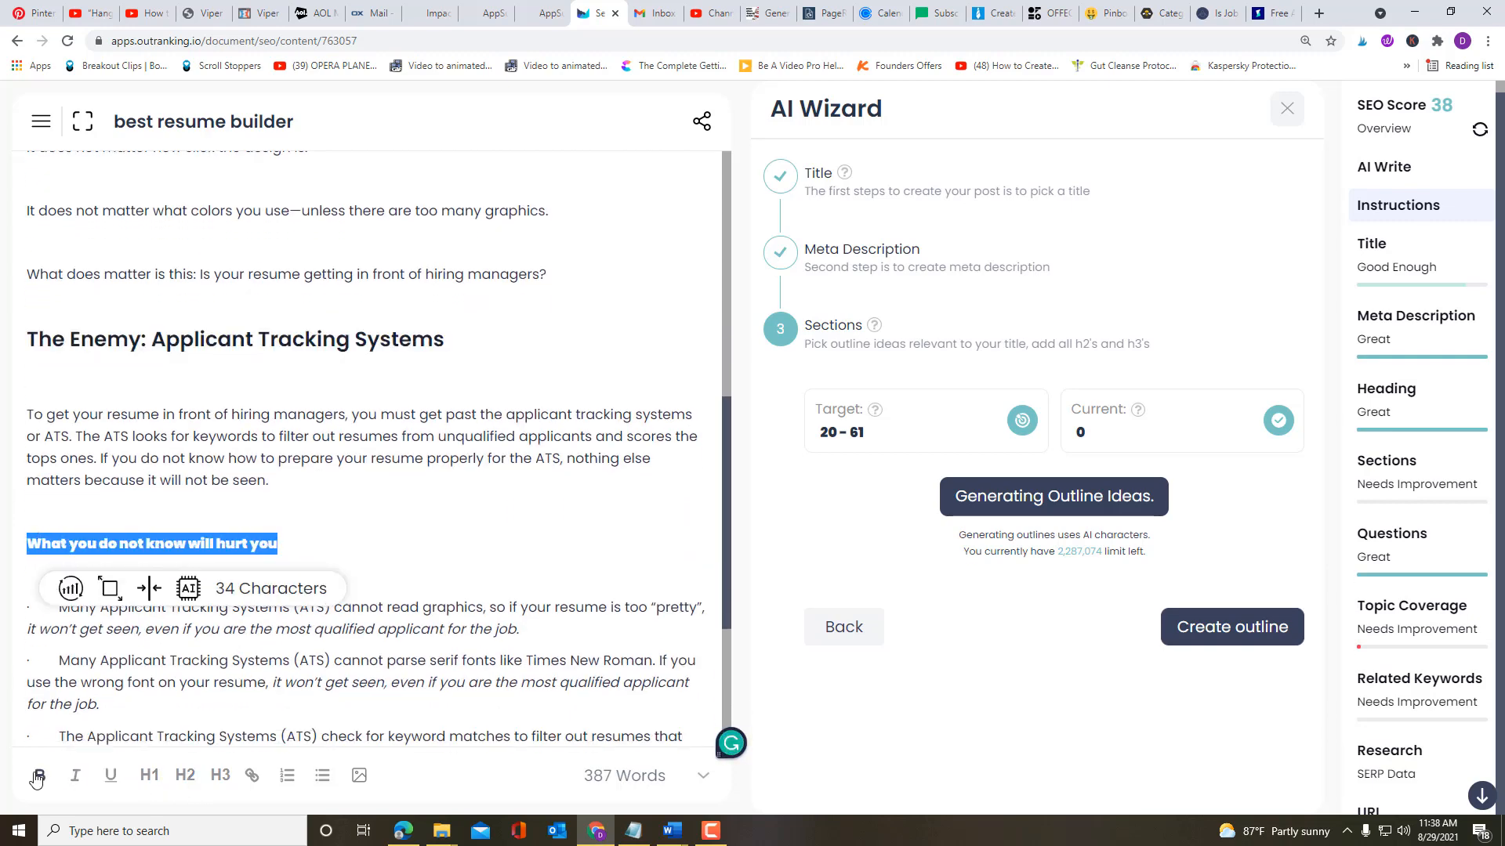
pyautogui.click(185, 775)
pyautogui.scroll(-4, 185, 598)
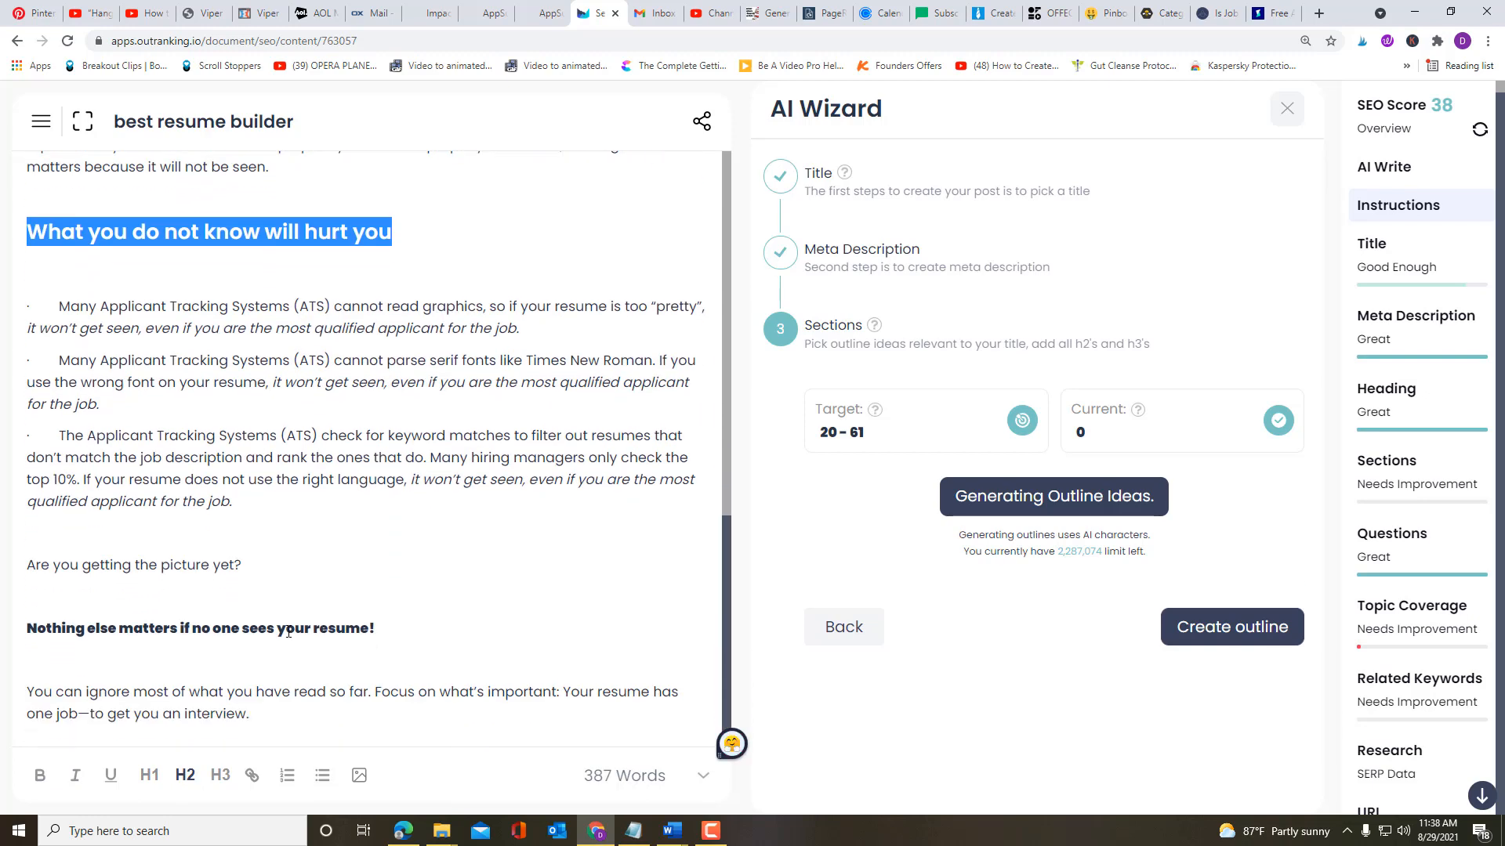
pyautogui.moveTo(383, 630); pyautogui.dragTo(17, 627)
pyautogui.click(185, 775)
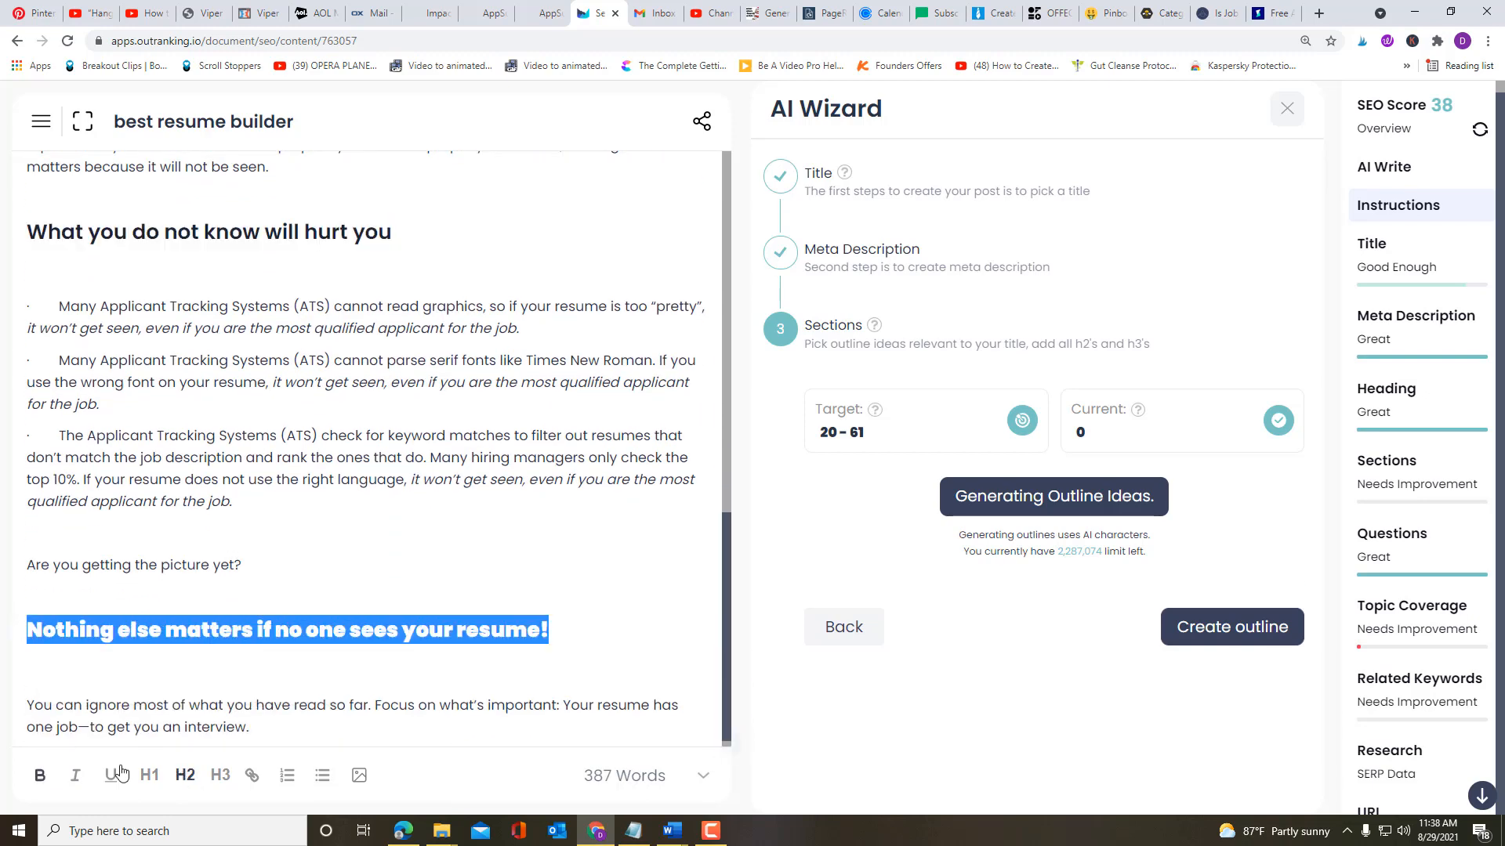
pyautogui.click(40, 777)
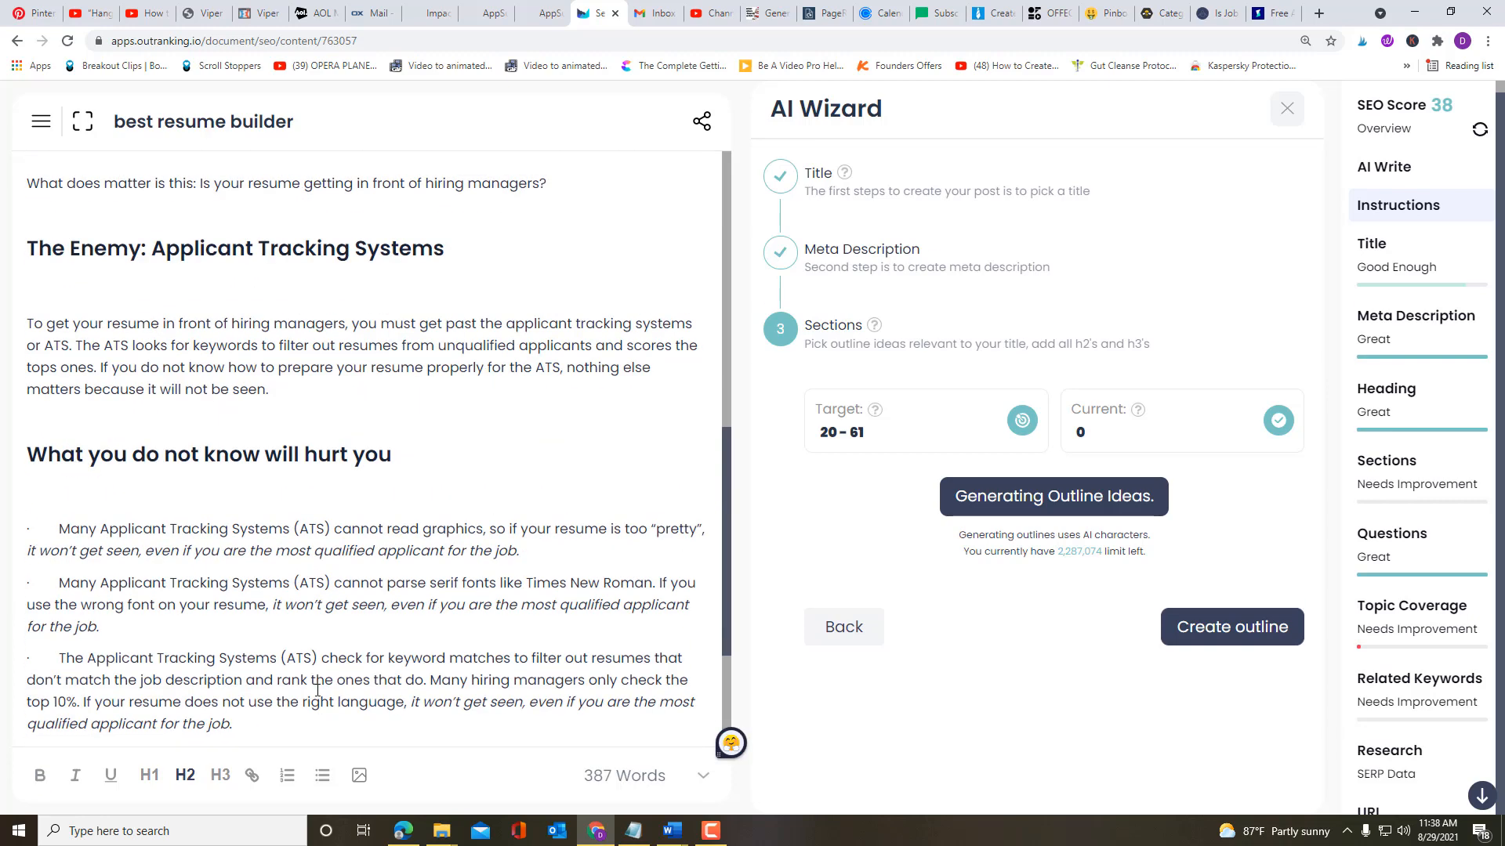
# Step: Read through the pasted introduction from the first H2 heading to the final paragraph to review its text and headings
pyautogui.click(344, 679)
pyautogui.scroll(6, 401, 558)
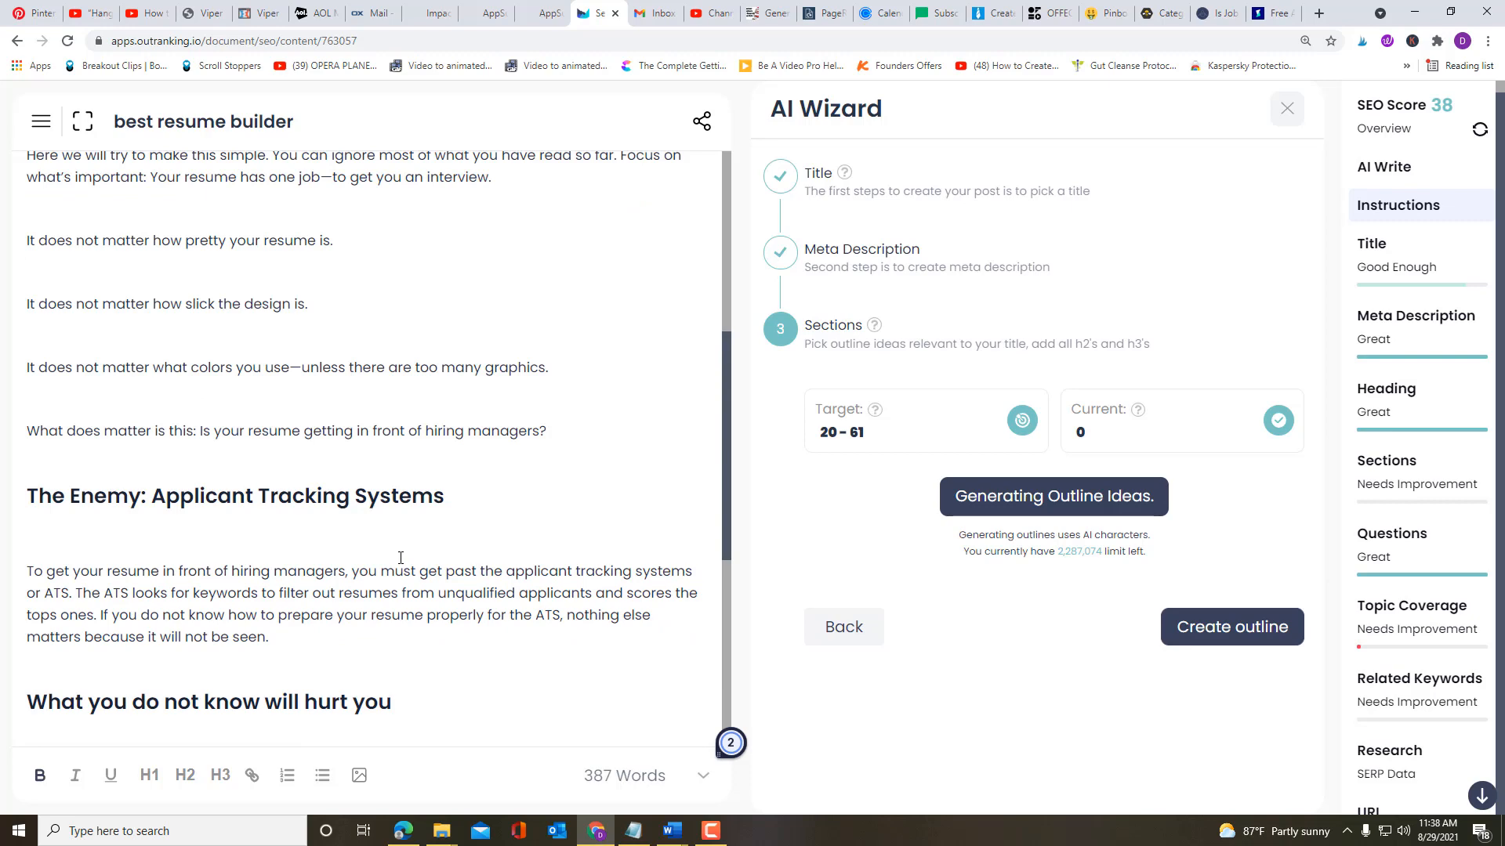
pyautogui.scroll(3, 311, 408)
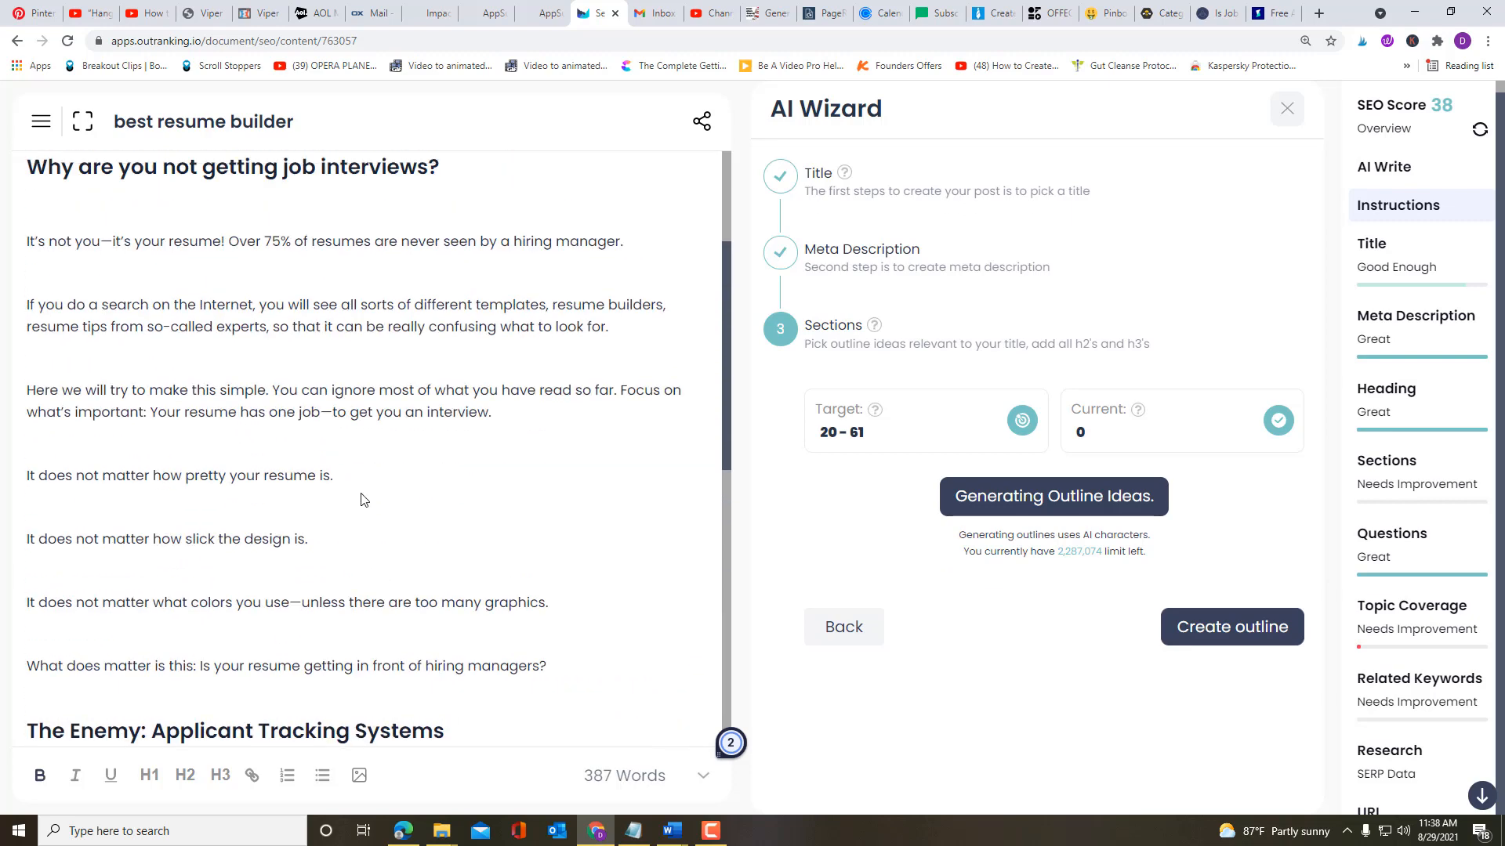
pyautogui.scroll(3, 363, 500)
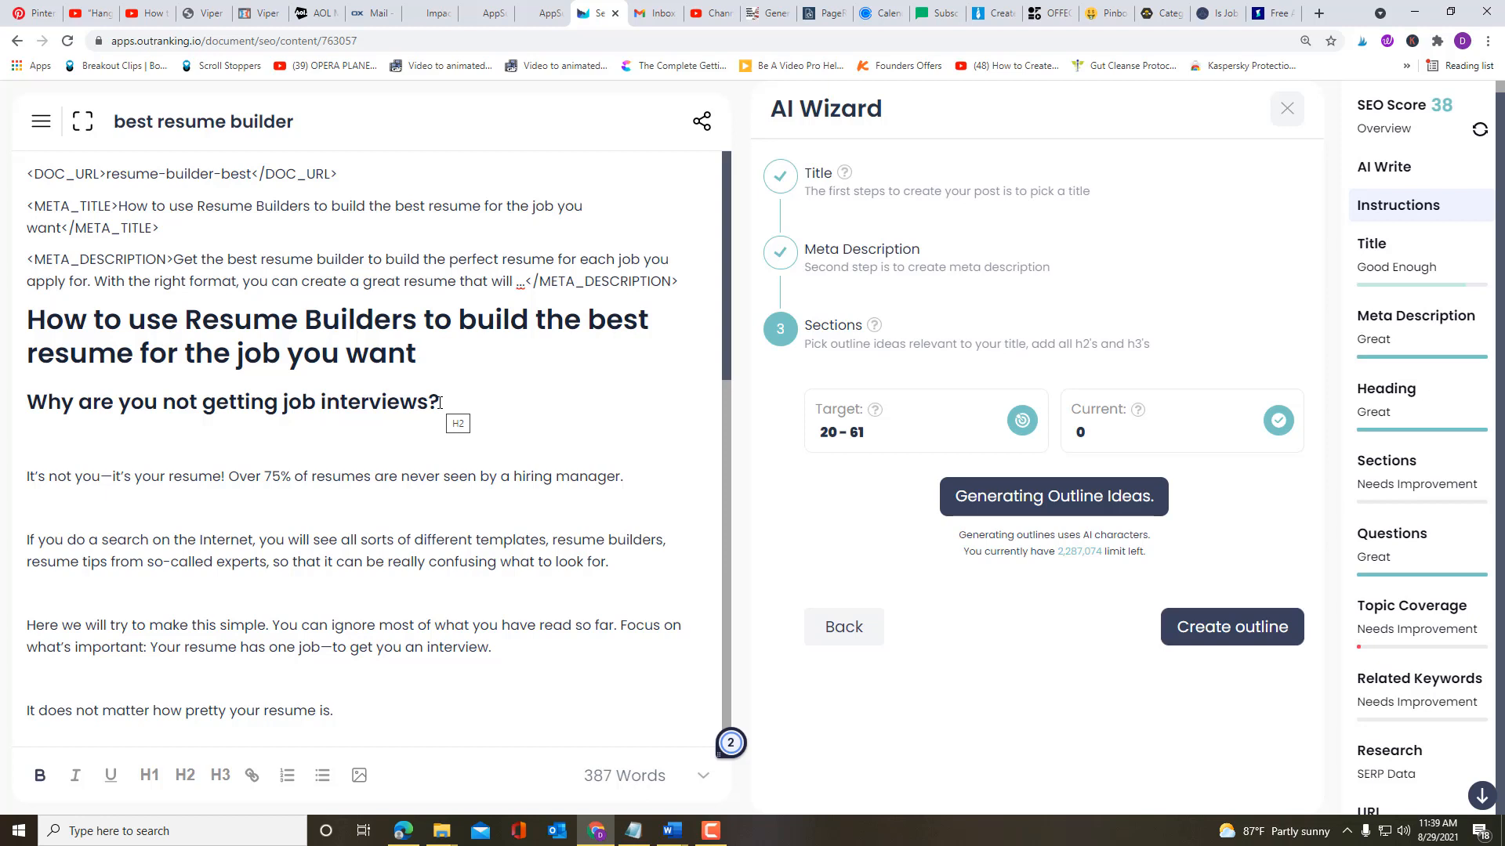
pyautogui.scroll(-1, 61, 392)
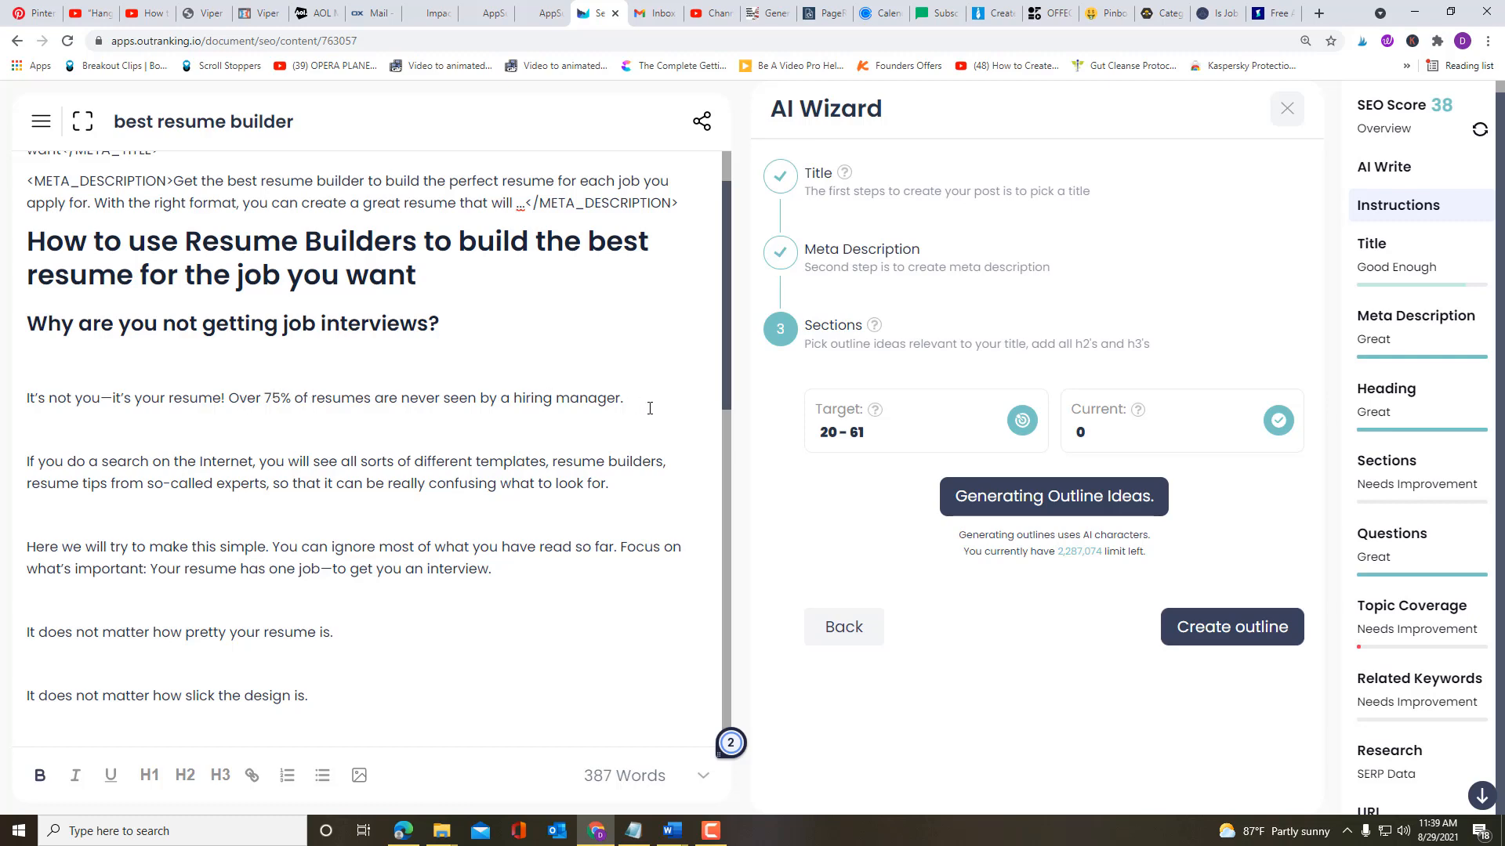
pyautogui.scroll(-2, 650, 407)
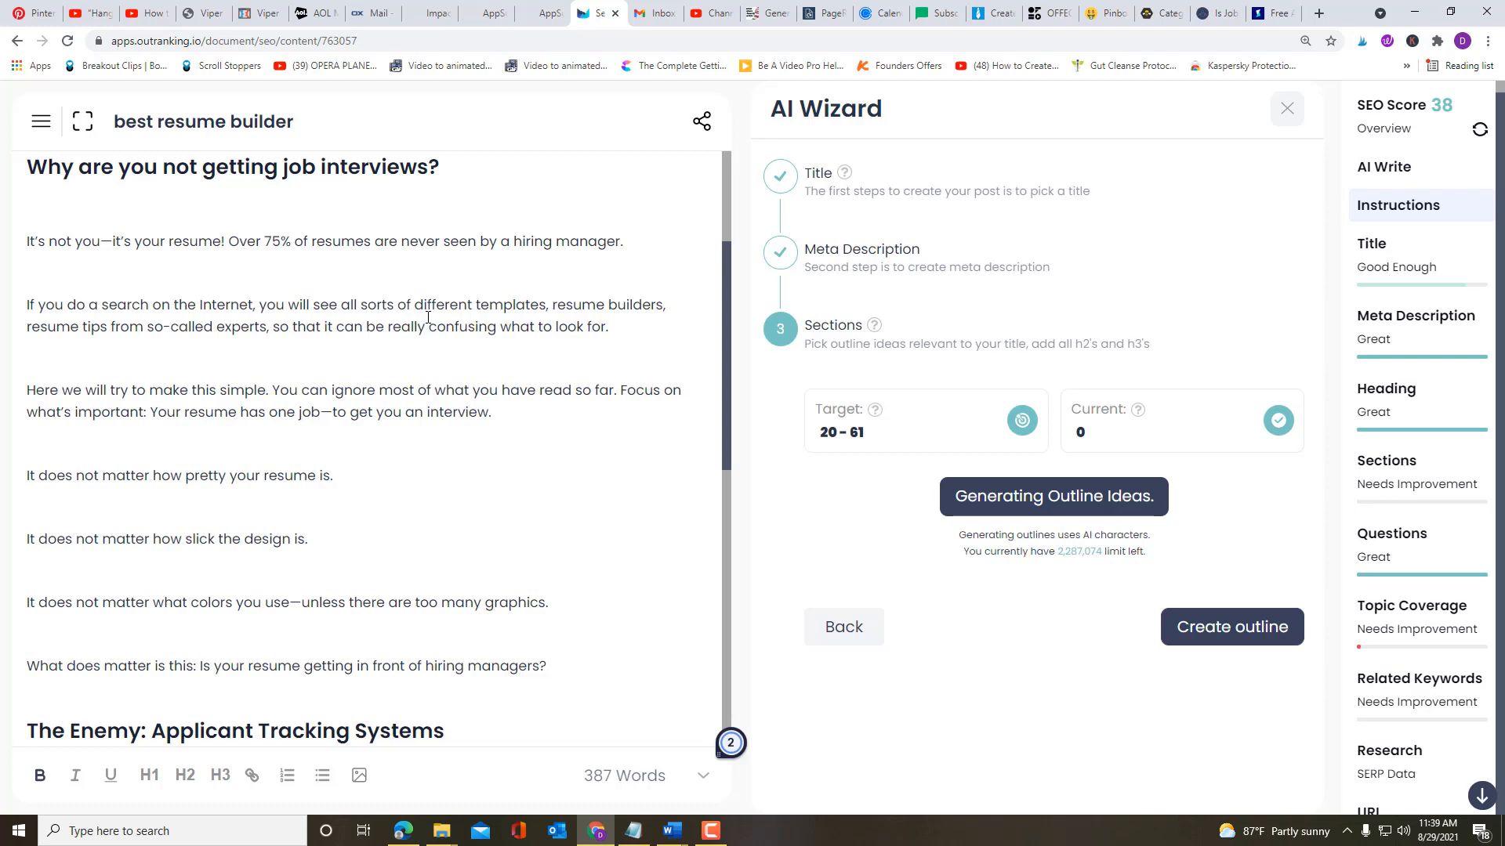
pyautogui.scroll(-2, 203, 281)
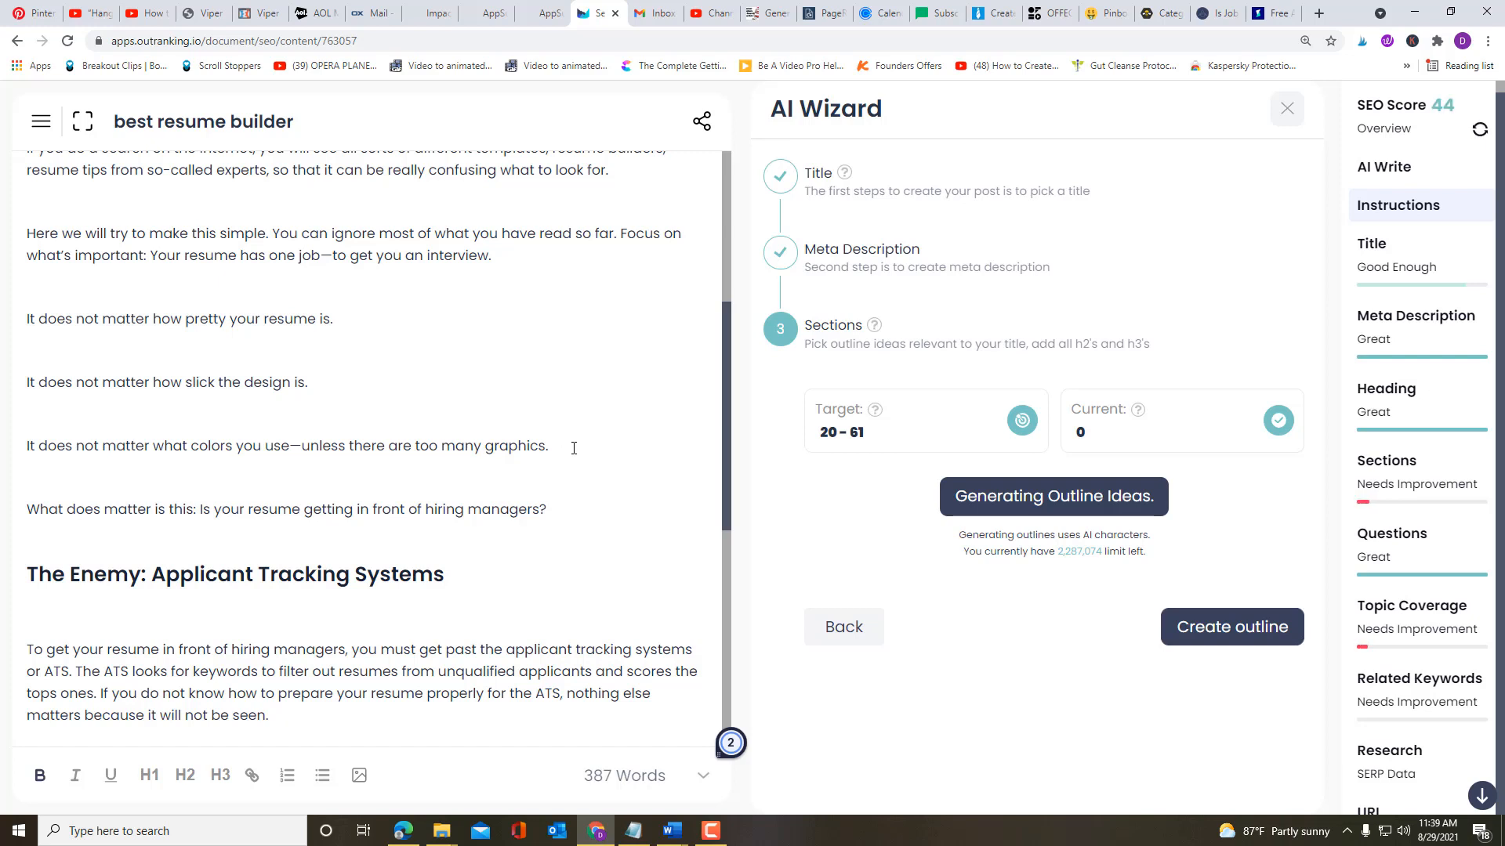
pyautogui.scroll(-1, 572, 449)
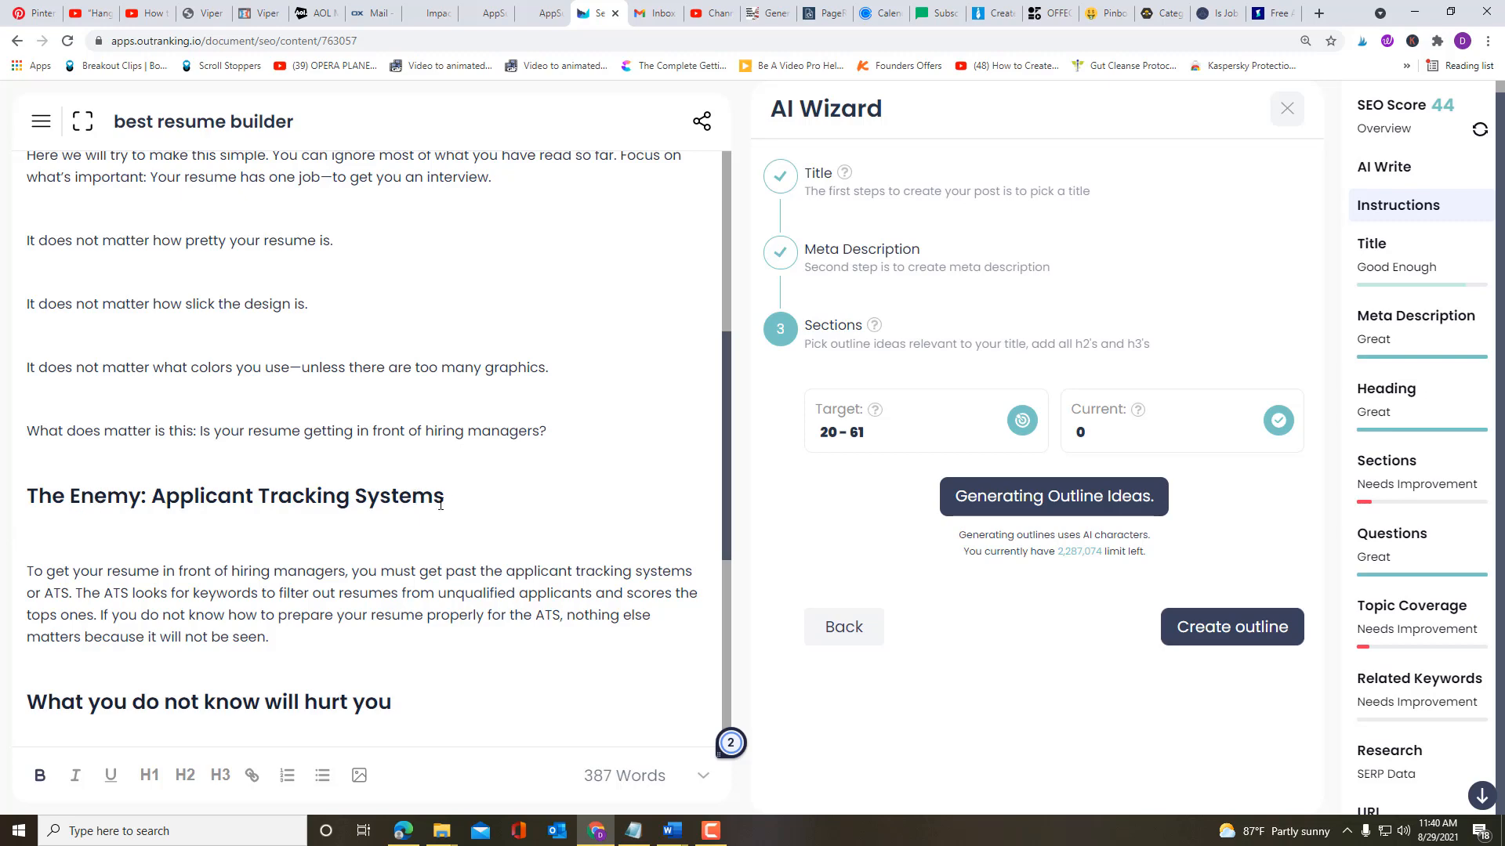
pyautogui.scroll(-2, 458, 515)
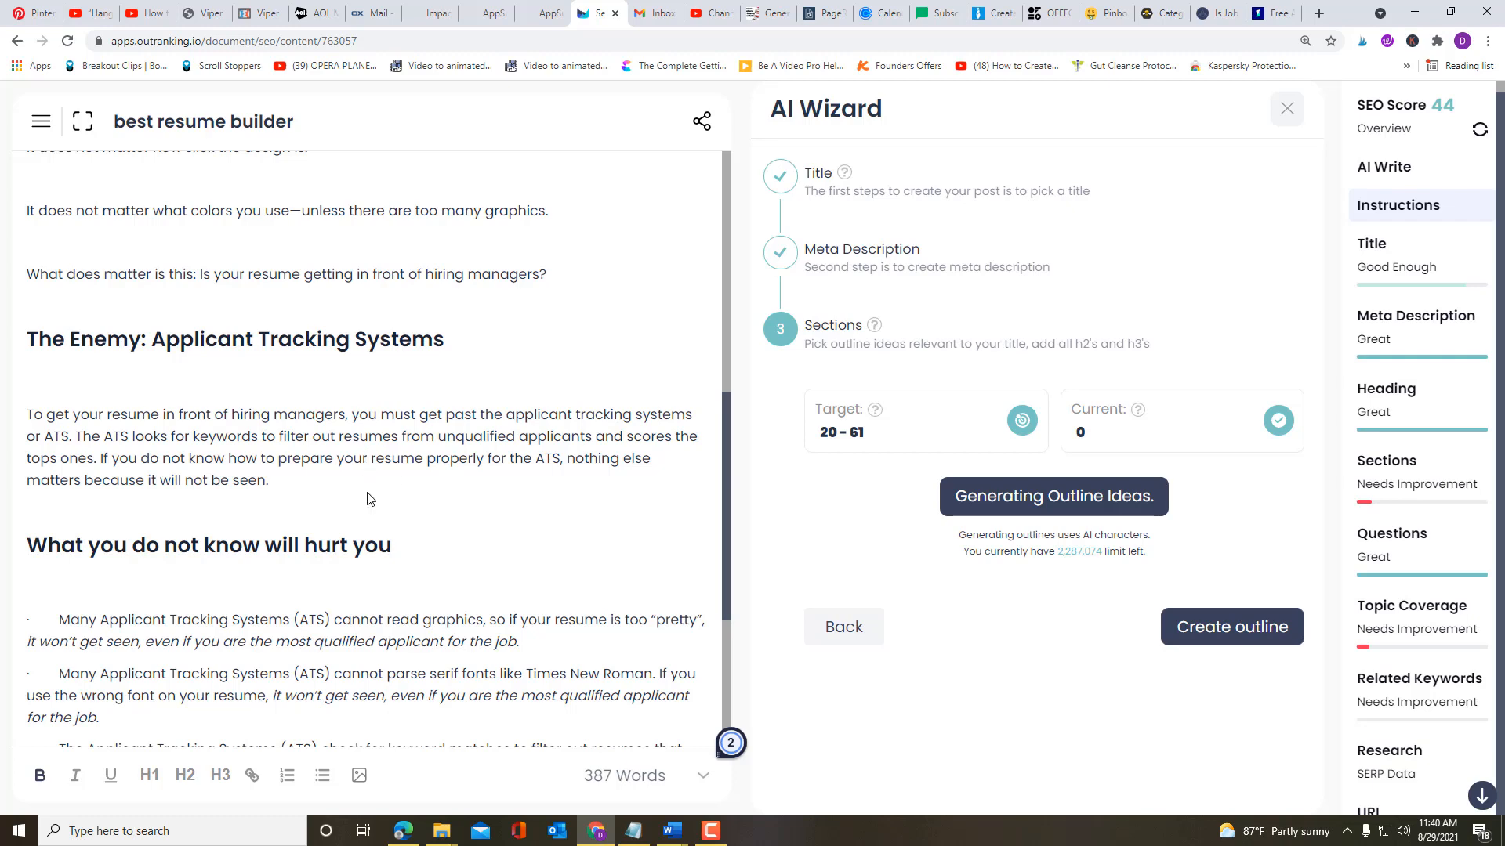
pyautogui.scroll(-4, 369, 499)
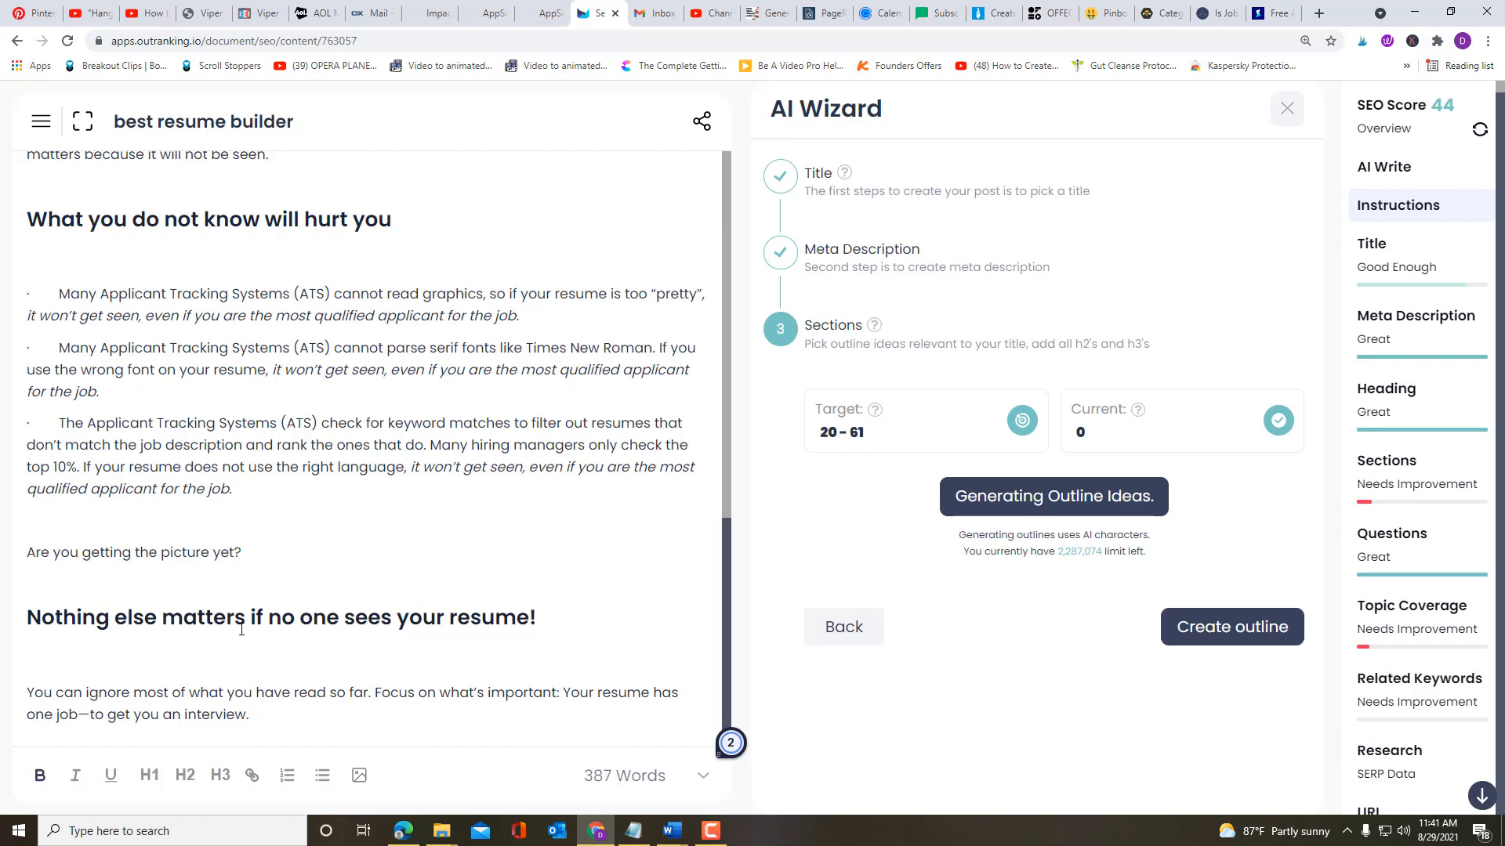
# Step: Add blank lines after the article's last paragraph, which ends "to get you an interview."
pyautogui.click(274, 714)
pyautogui.press('Return')
pyautogui.press('Return')
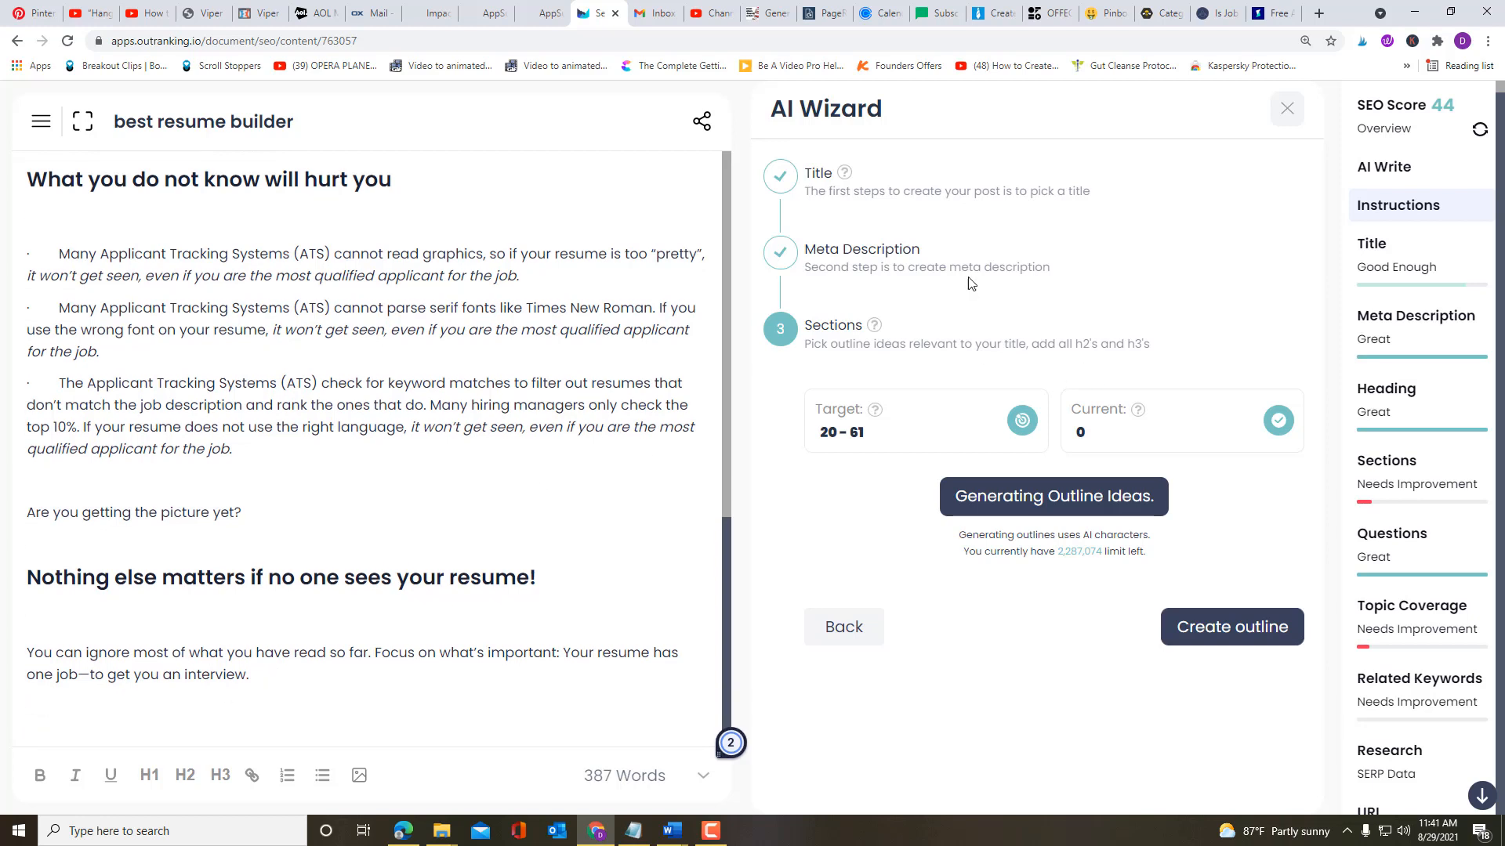
# Step: Switch to the Word document "AIDA for Resumes 2" and insert blank lines before "Why build the best resume for any job?" in the heading list
pyautogui.moveTo(1034, 494)
pyautogui.moveTo(678, 837)
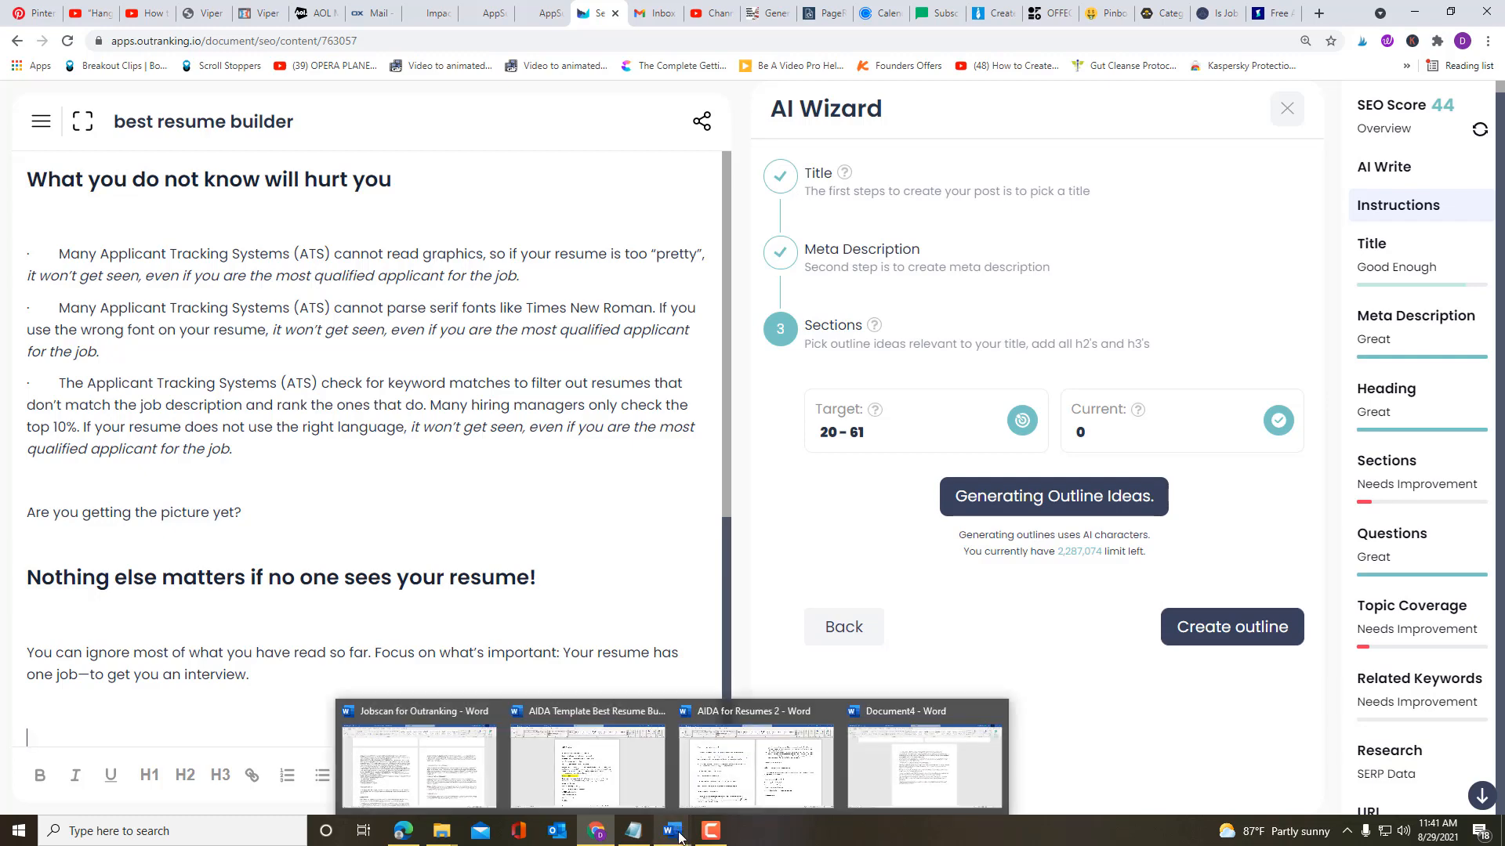
pyautogui.click(746, 784)
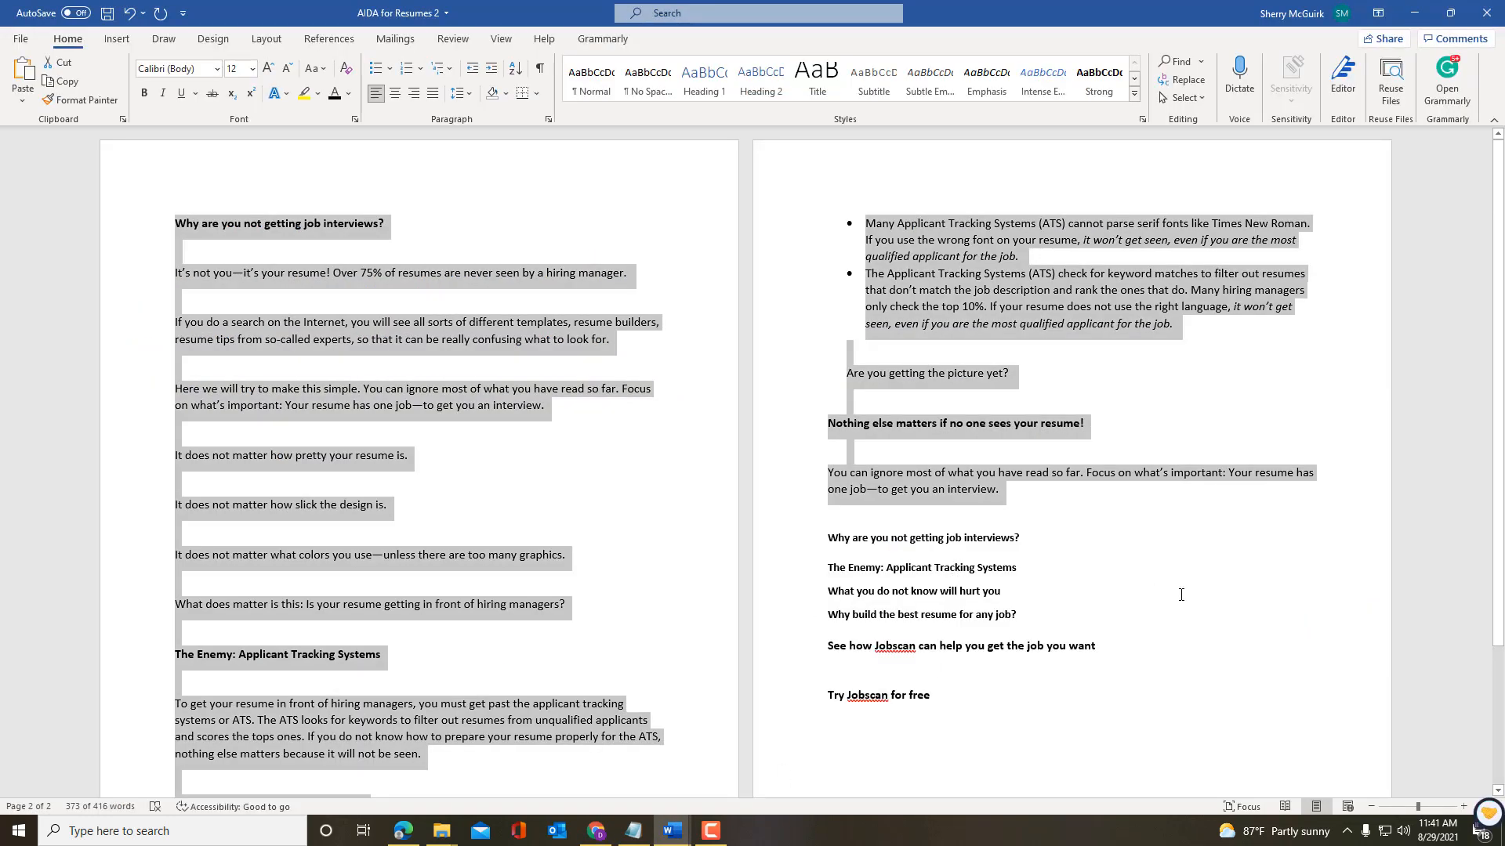
pyautogui.click(1181, 594)
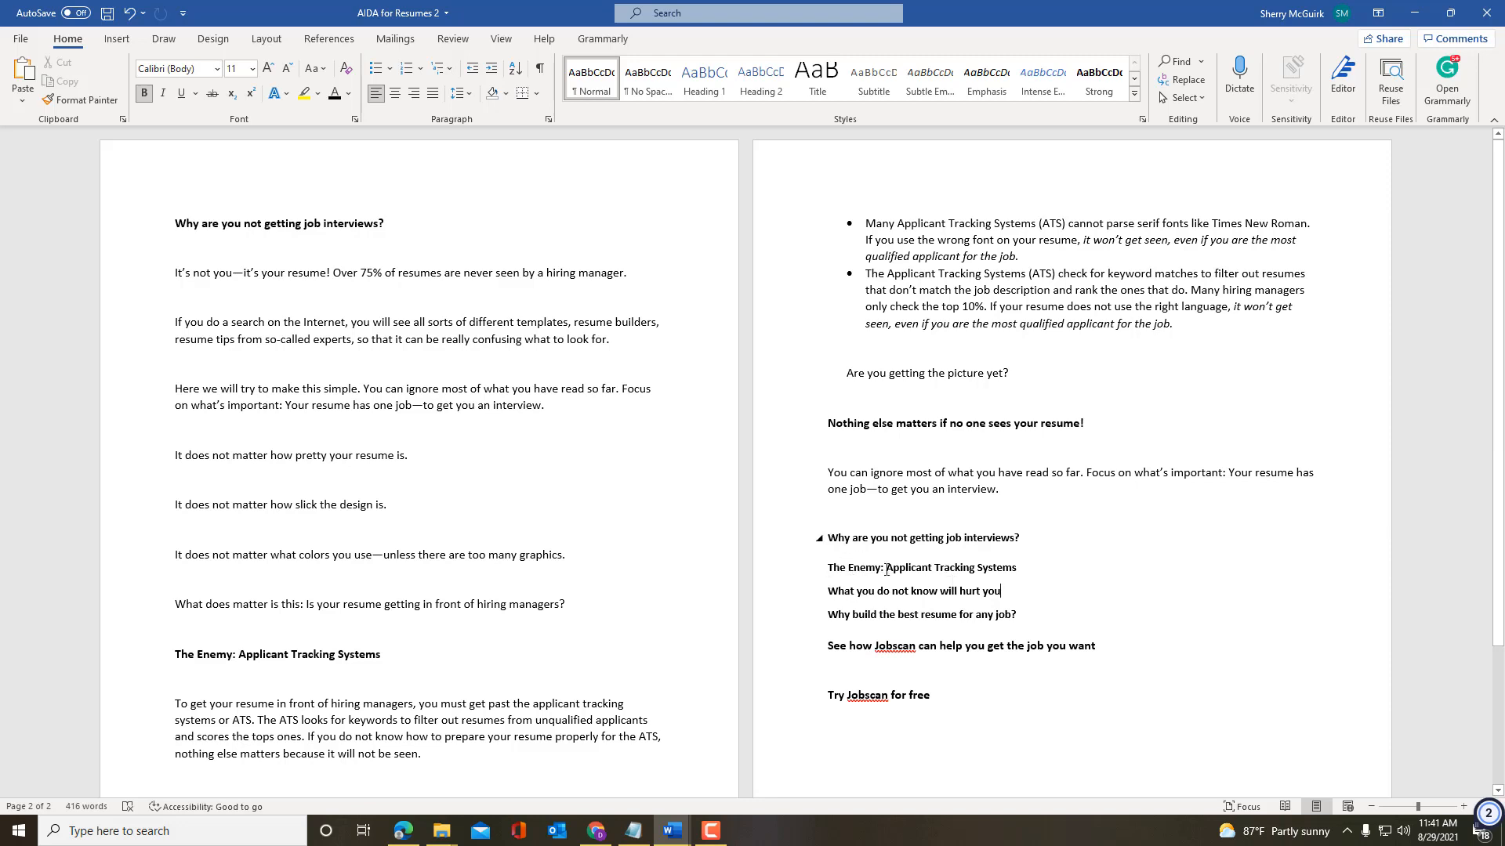
pyautogui.scroll(-2, 886, 570)
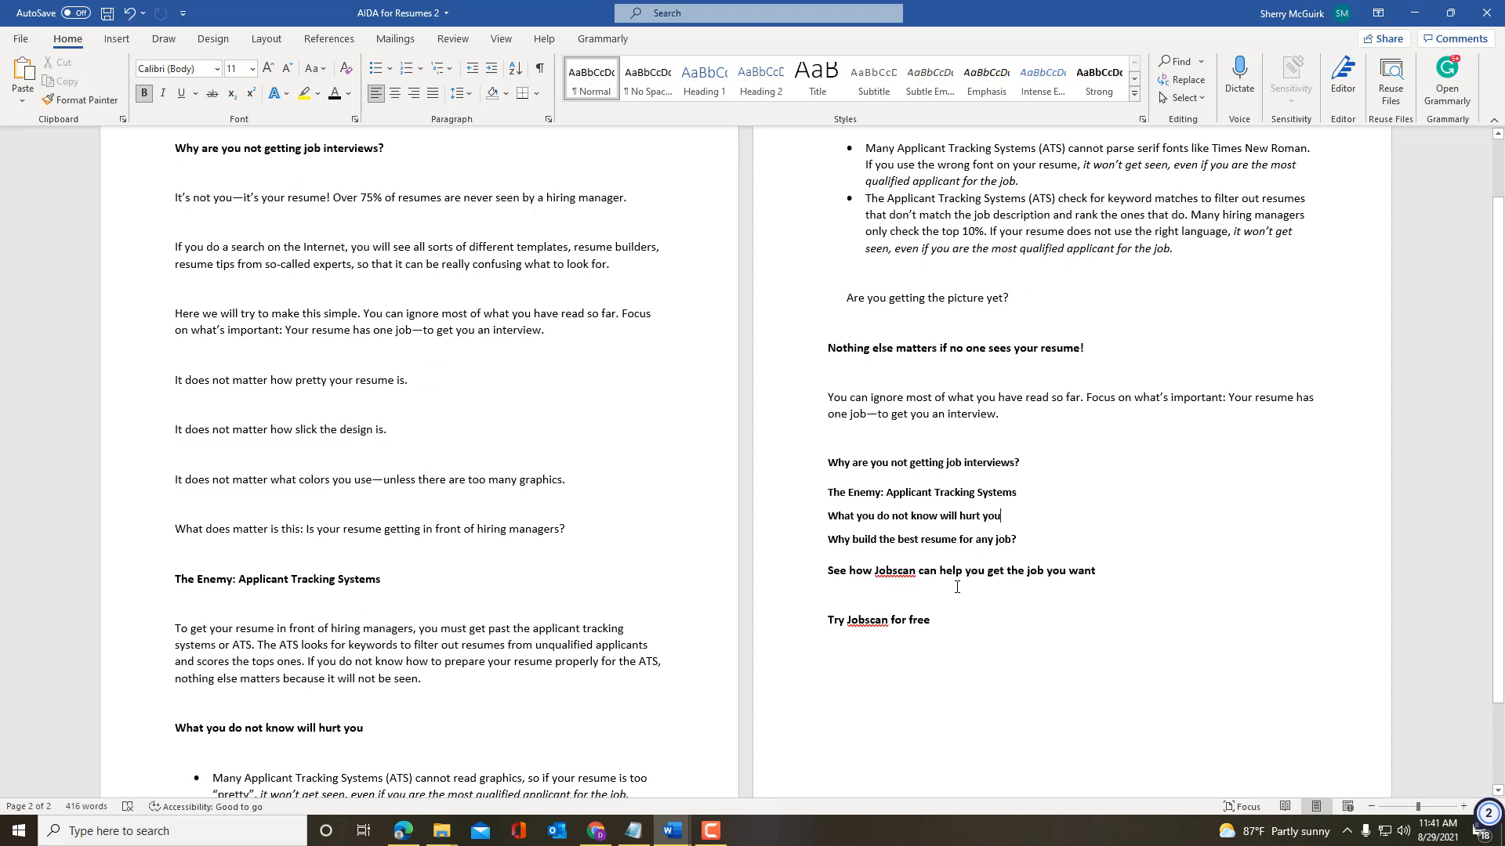
pyautogui.click(827, 541)
pyautogui.press('Return')
pyautogui.press('Return')
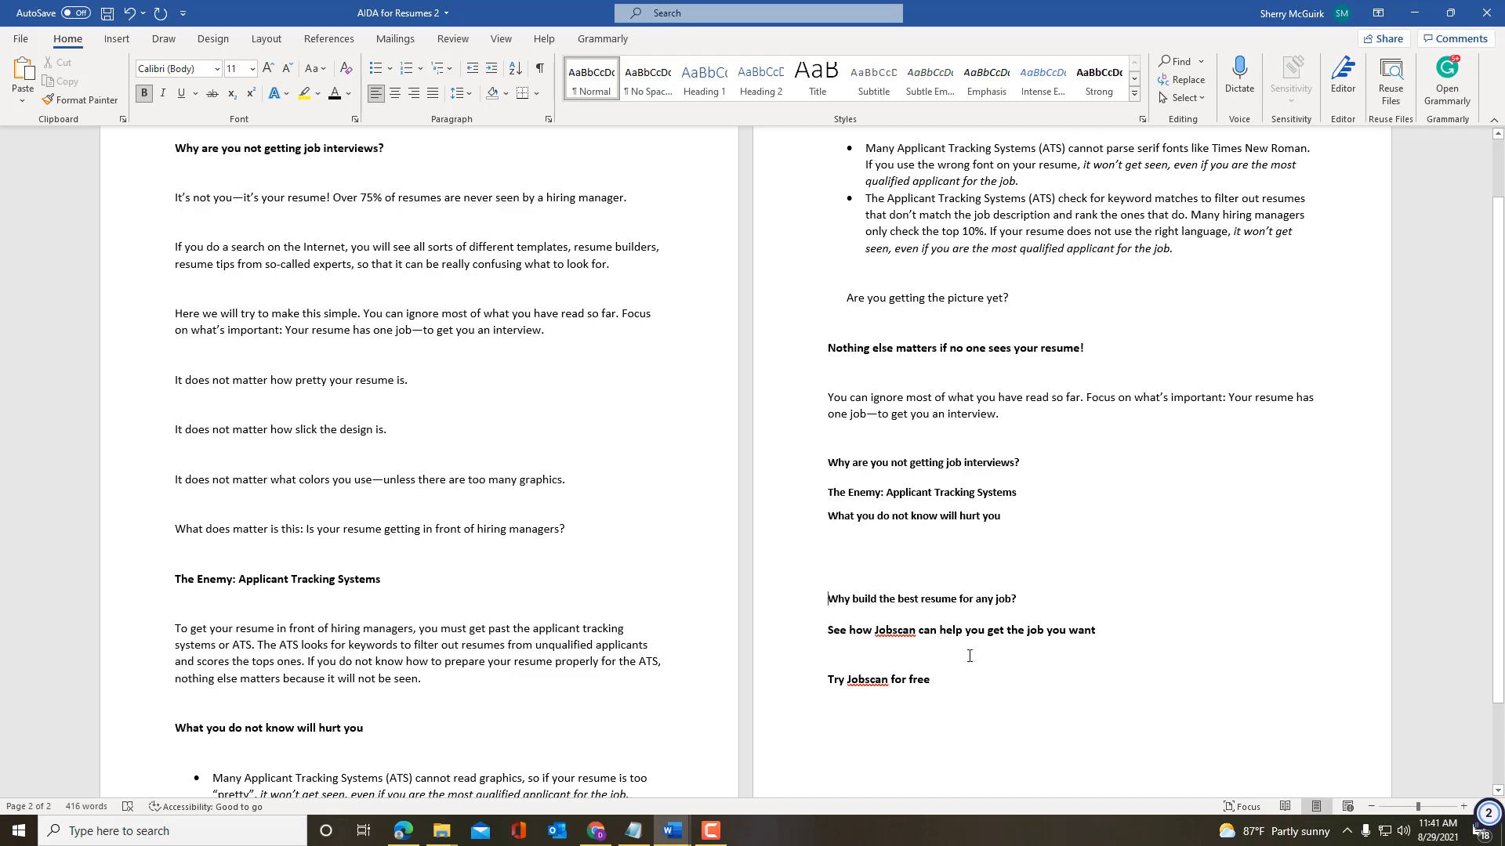
# Step: Return to Outranking, generate the outline ideas and delete the idea "How to create the best linkedin profile"
pyautogui.click(599, 836)
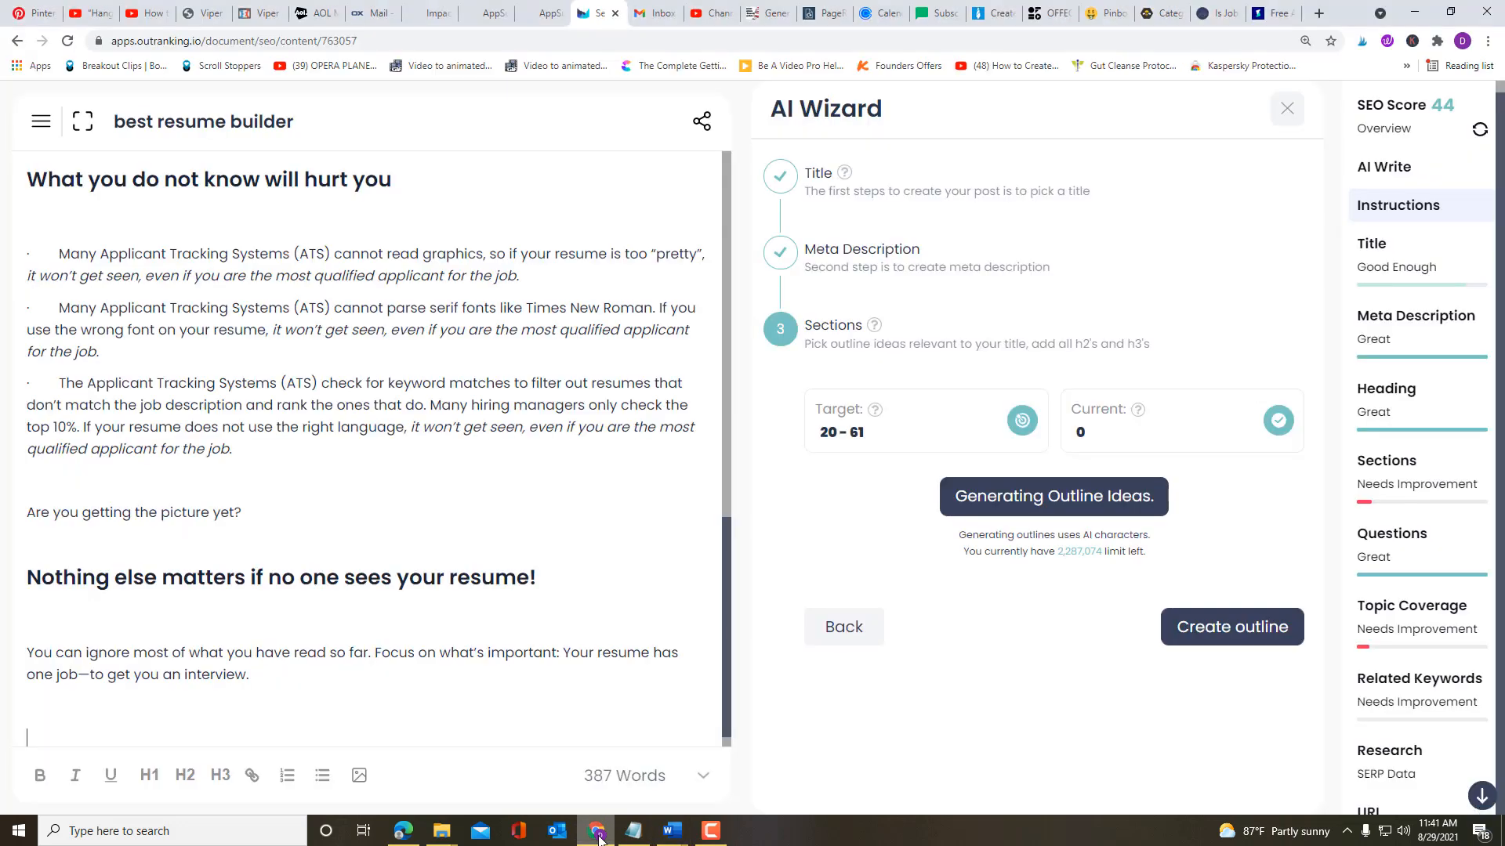
pyautogui.click(1053, 496)
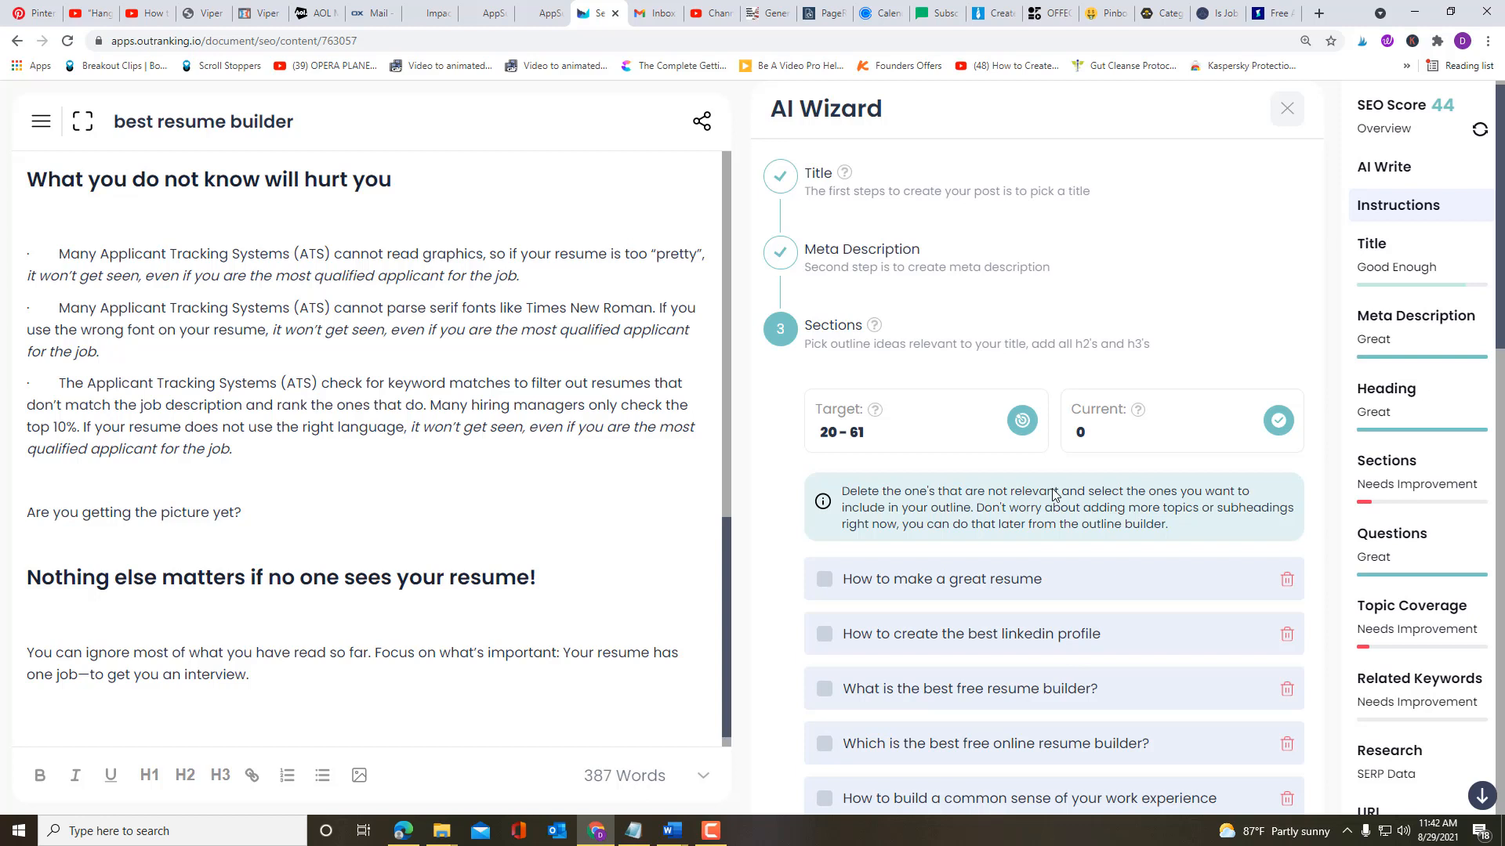
pyautogui.scroll(-1, 1054, 494)
pyautogui.scroll(-2, 1058, 486)
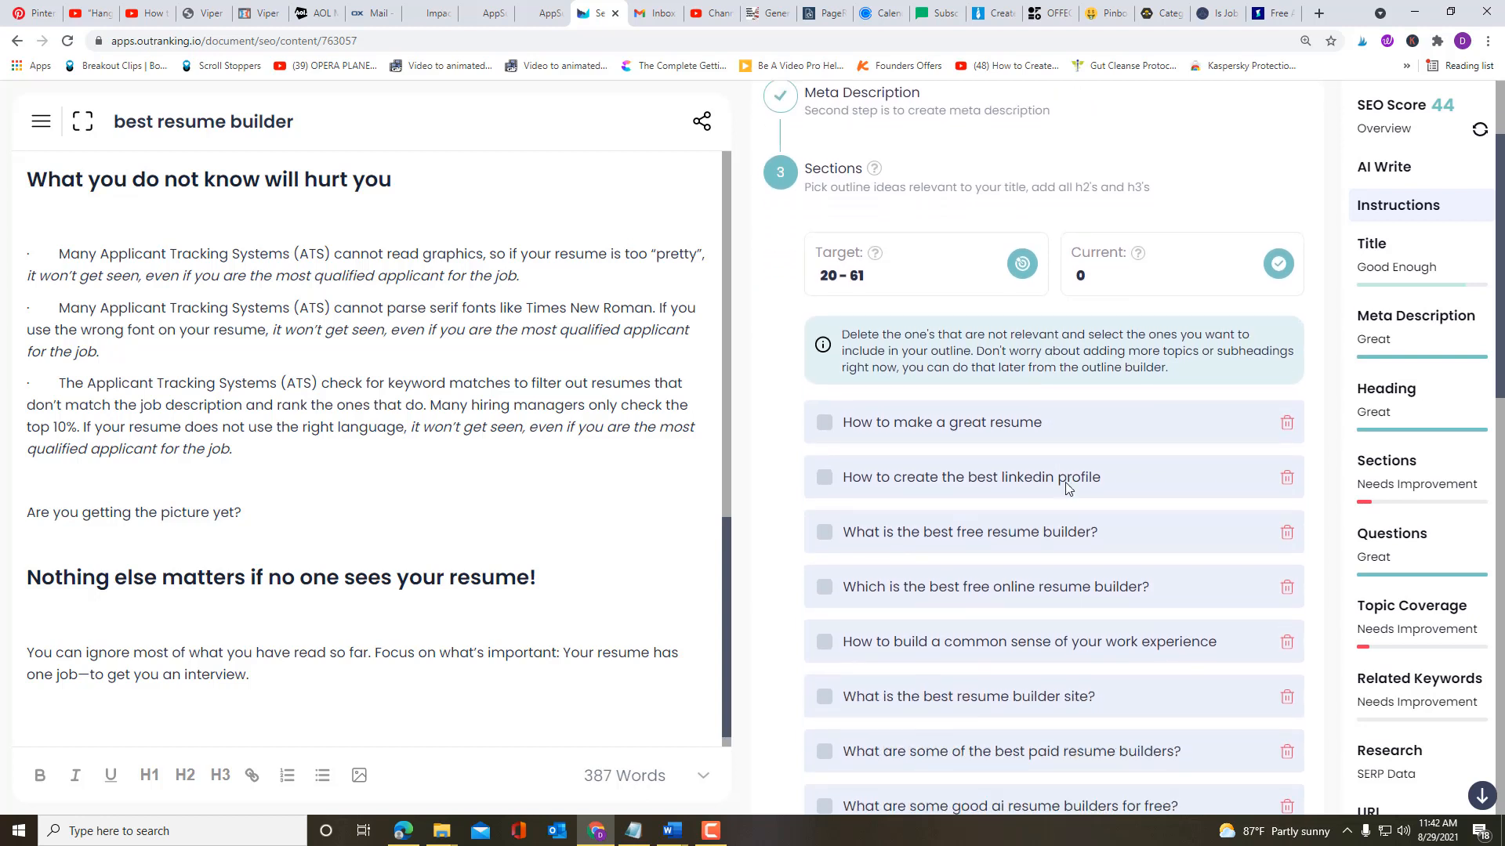
pyautogui.click(1286, 402)
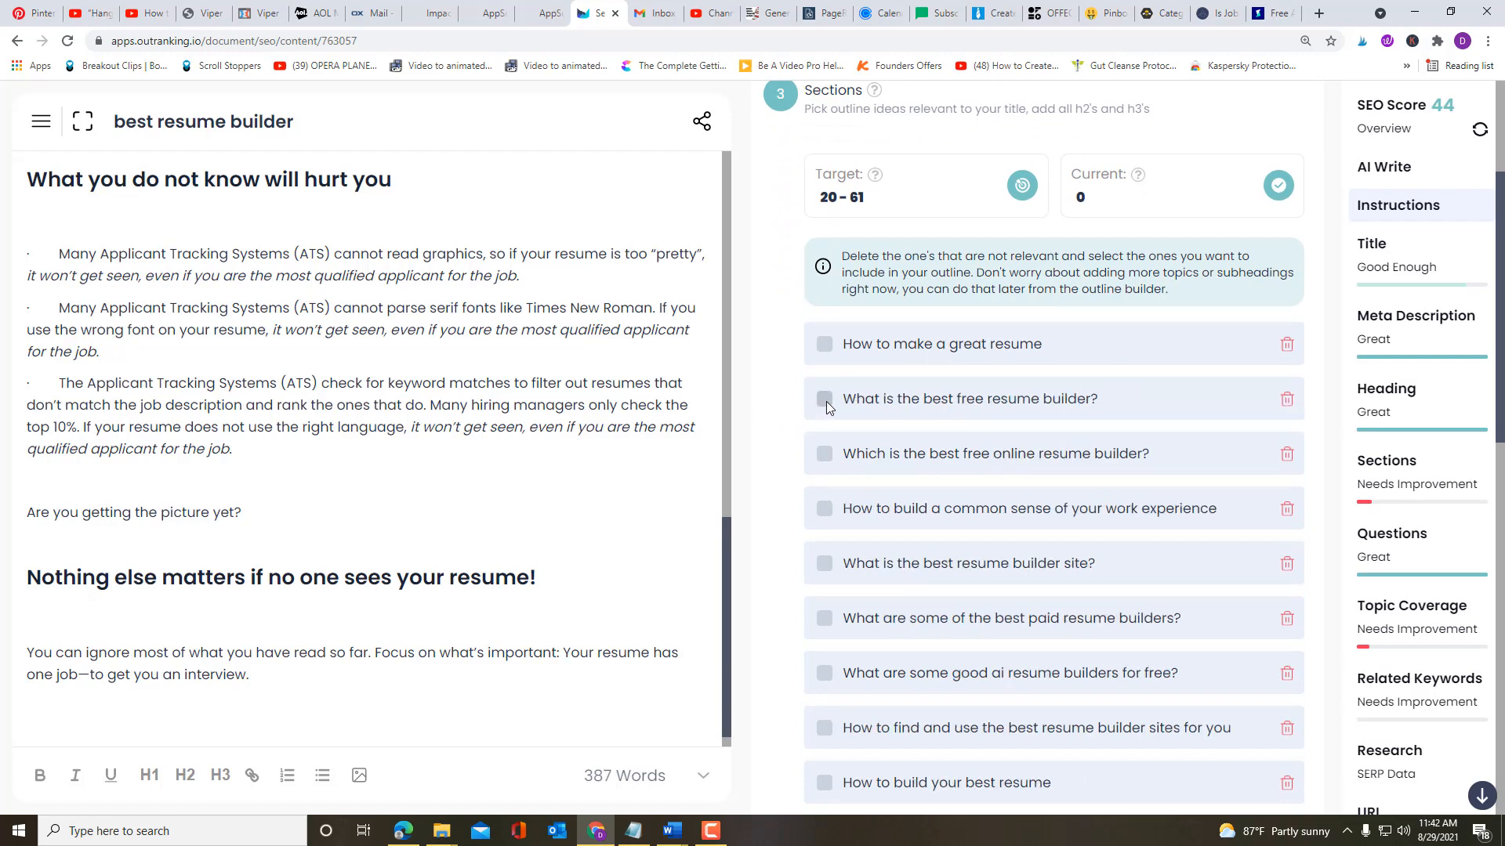
# Step: Delete the outline ideas about best free, free online, paid and AI resume builders, common sense of work experience, and finding resume builder sites
pyautogui.click(1288, 401)
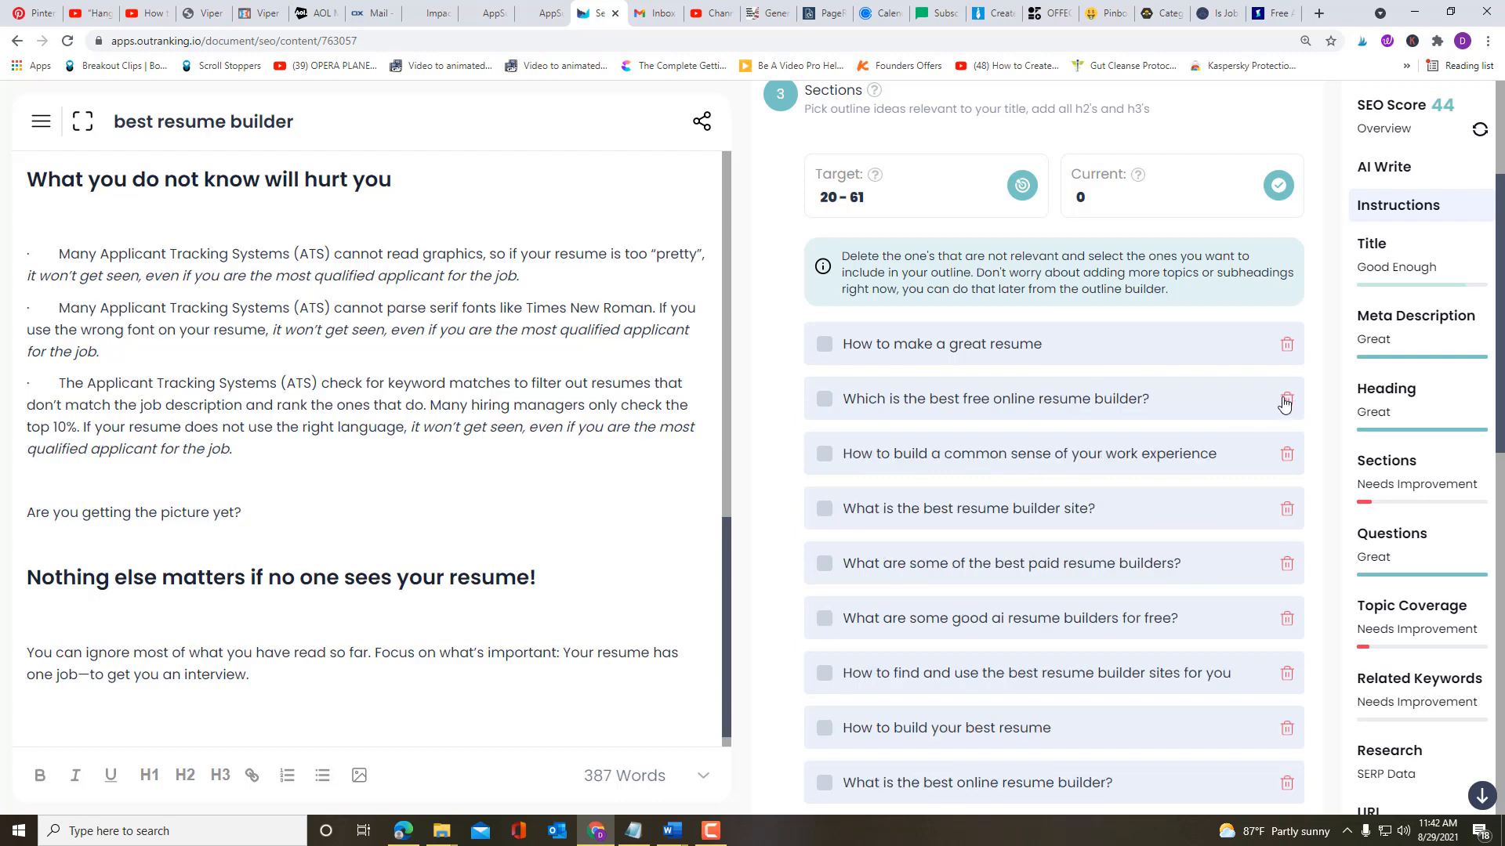
pyautogui.click(1286, 401)
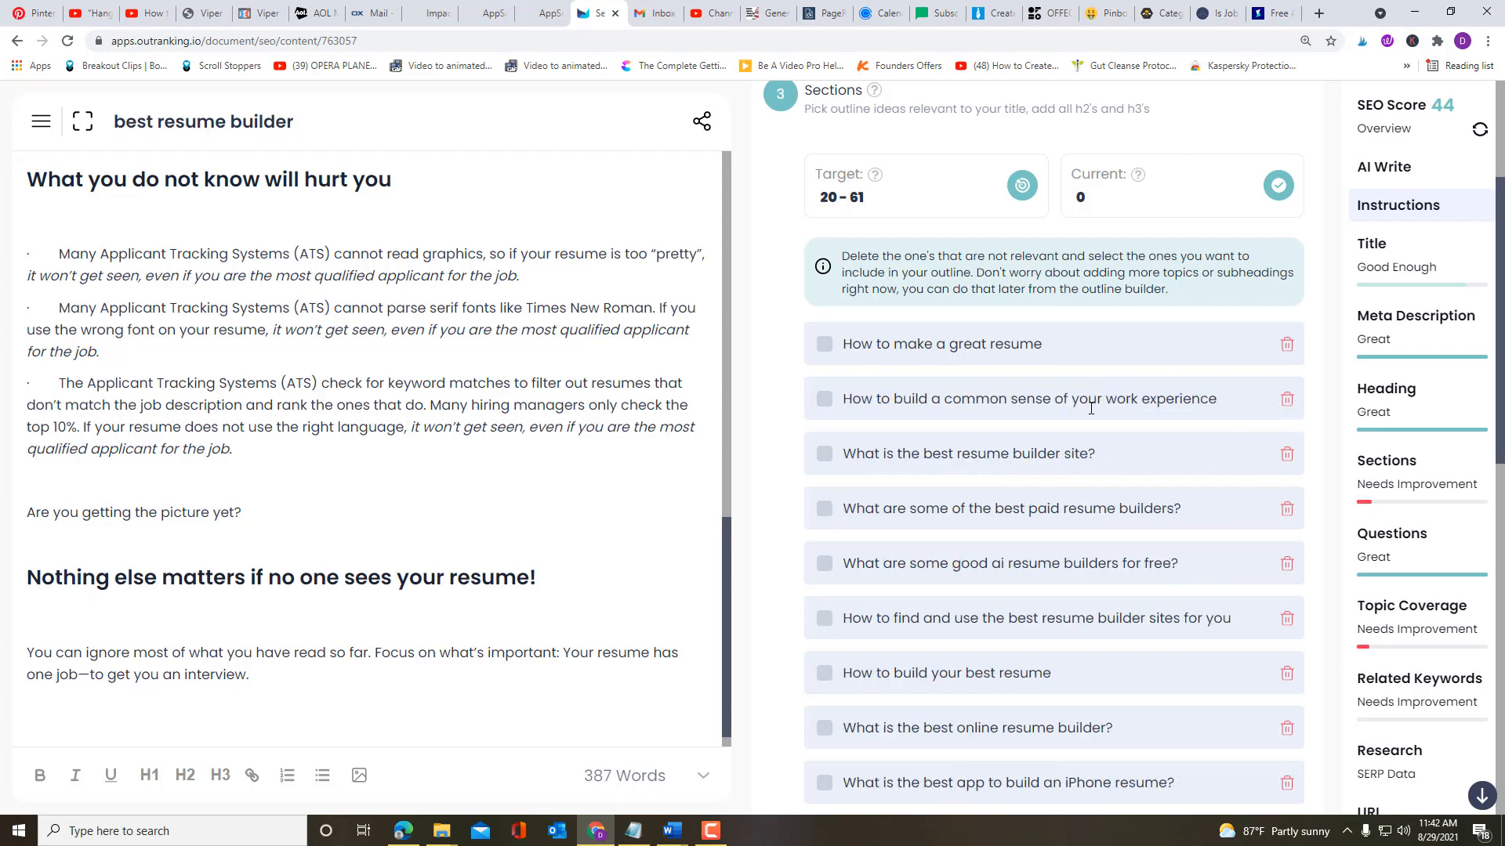
pyautogui.click(1287, 401)
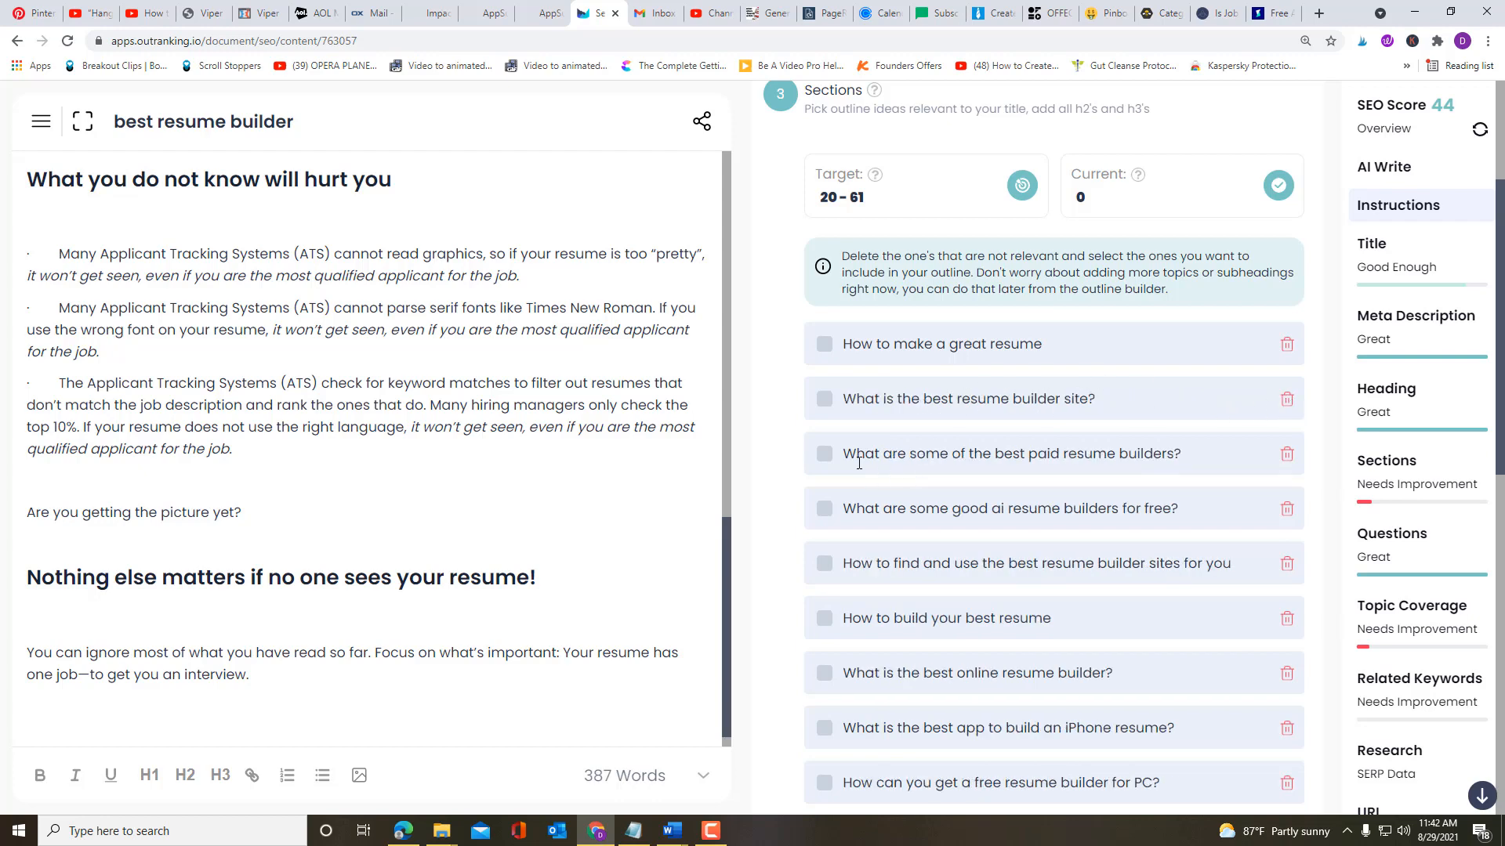
pyautogui.click(1286, 454)
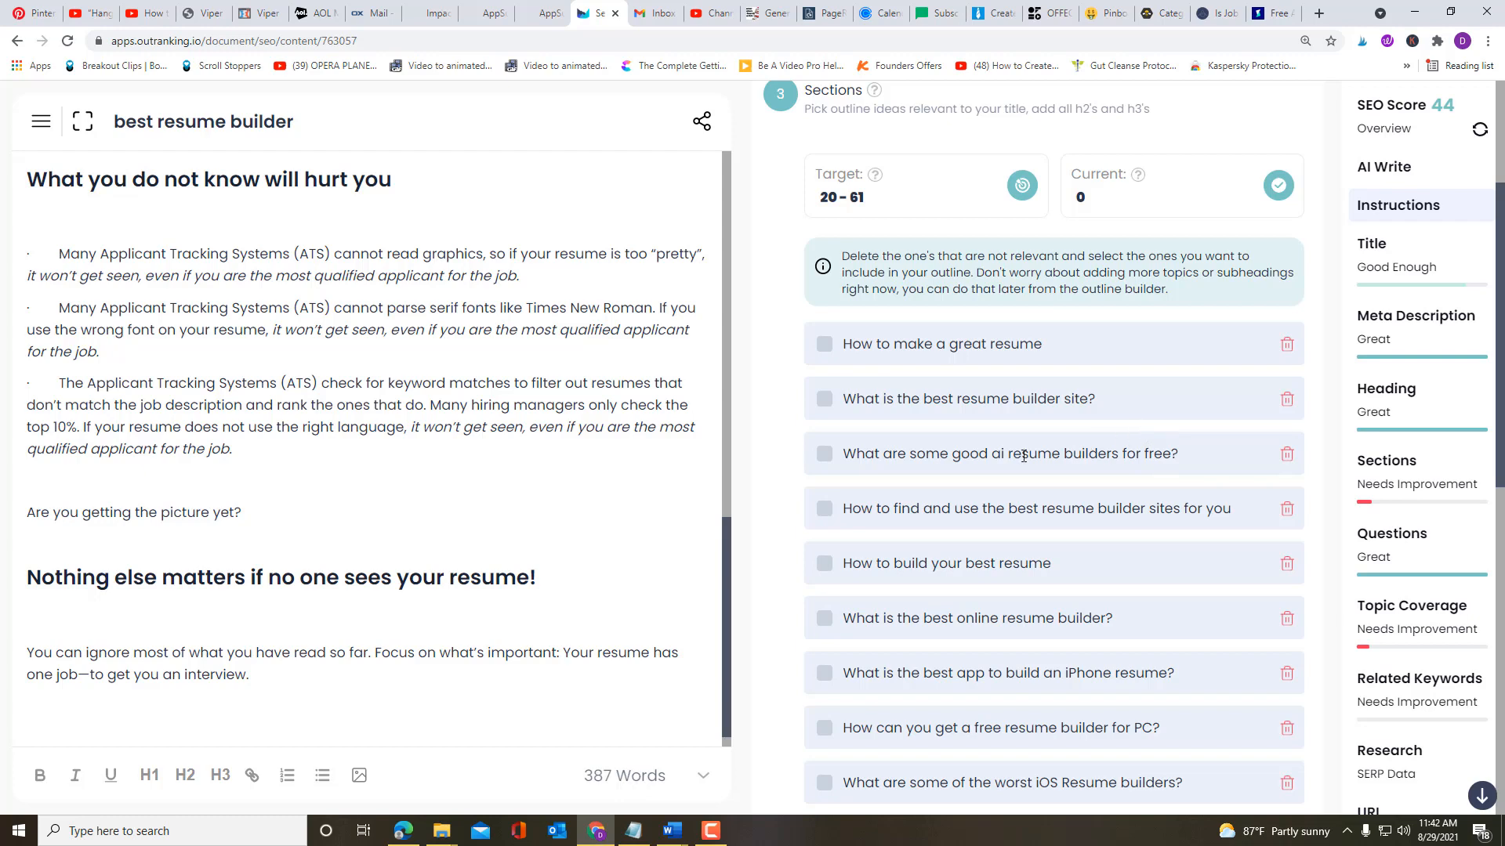
pyautogui.click(1287, 455)
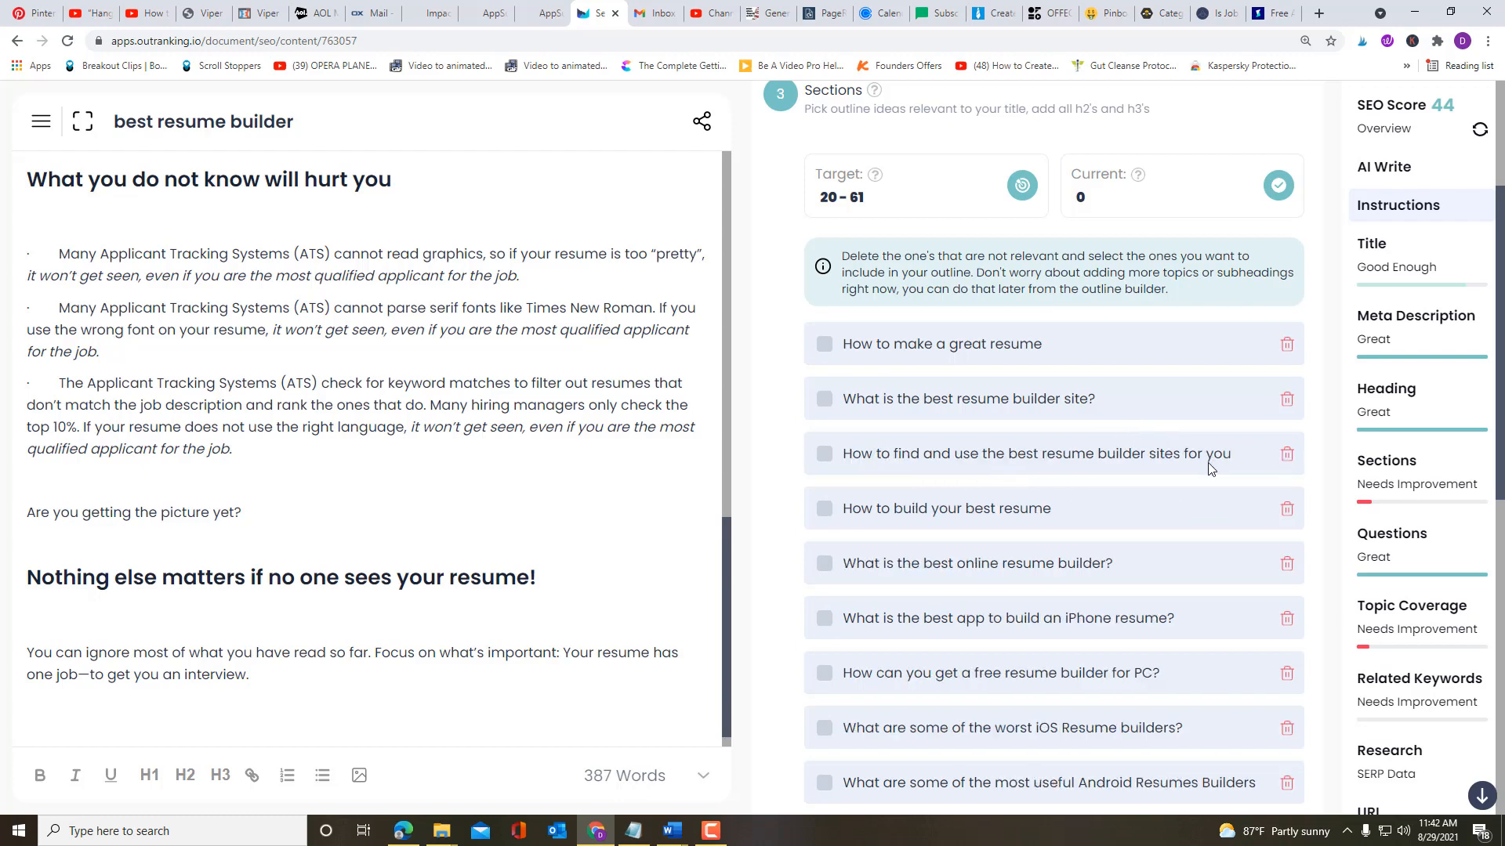
pyautogui.click(1287, 454)
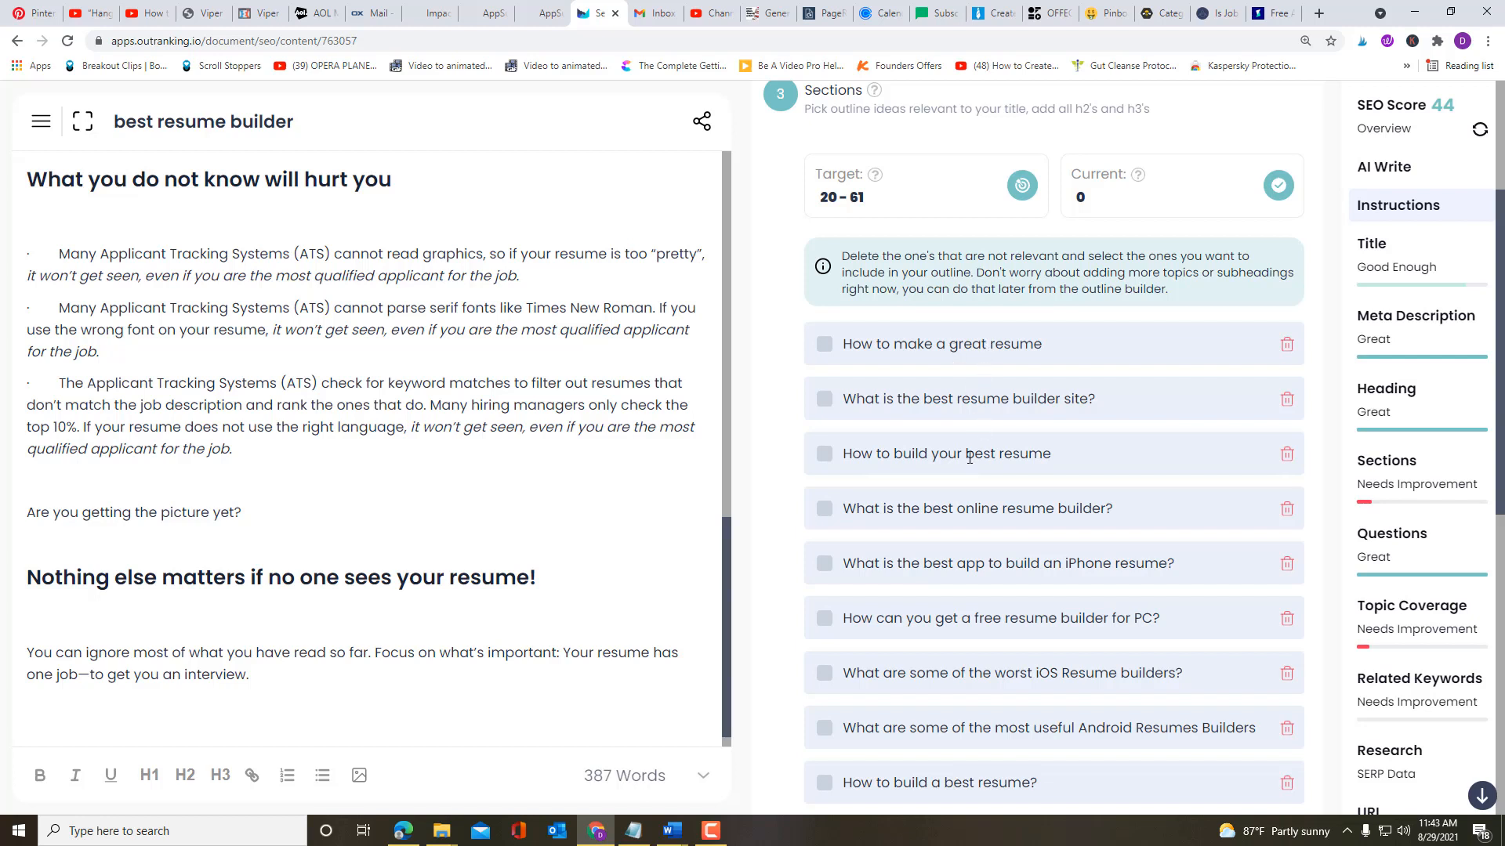
# Step: Delete the outline ideas about the best online resume builder, the iPhone resume app, and the PC, iOS and Android resume builders
pyautogui.click(1285, 511)
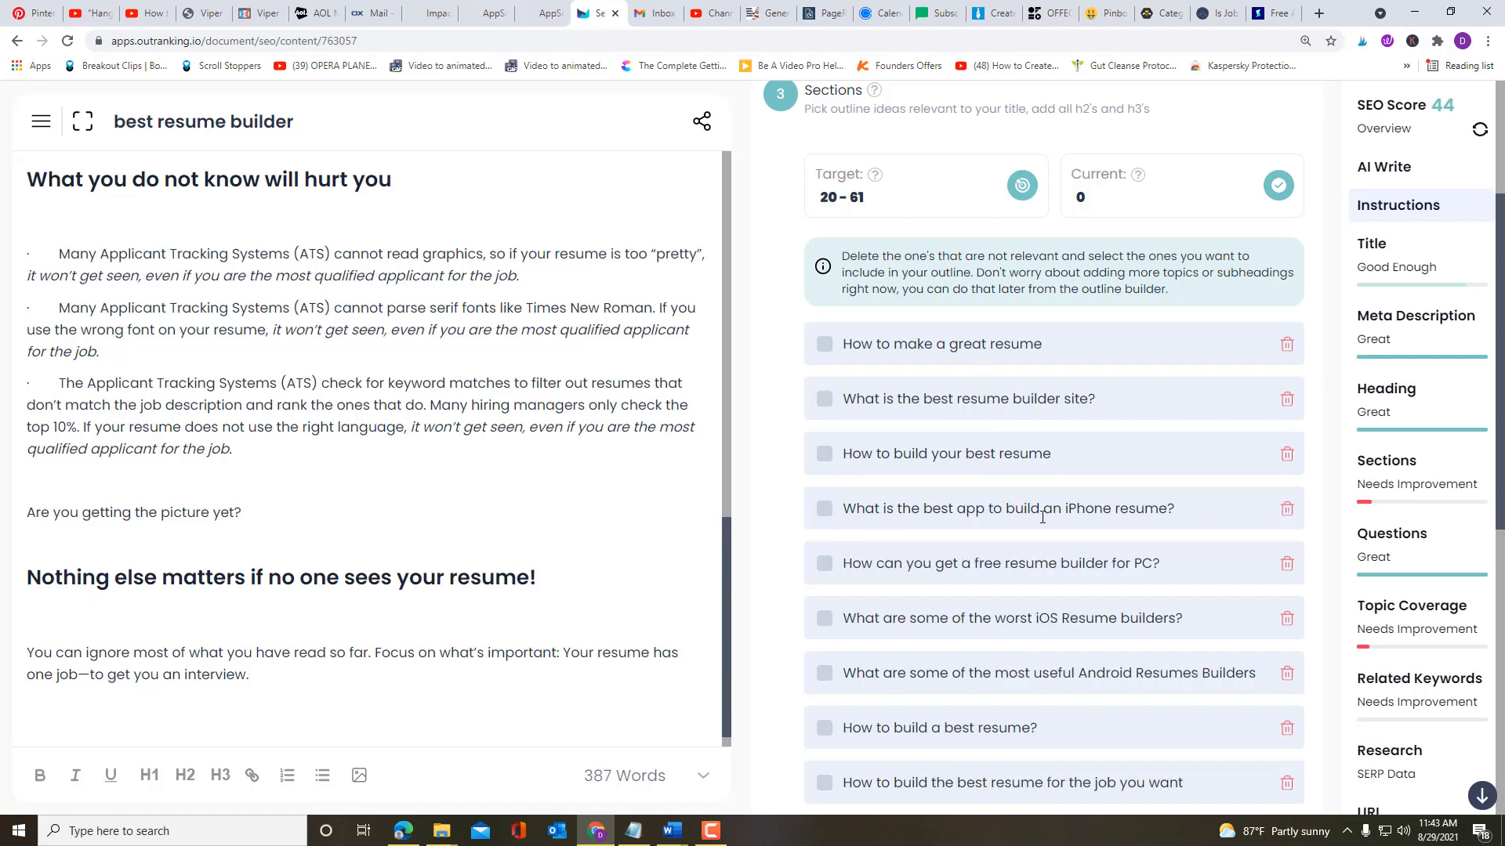
pyautogui.click(1286, 510)
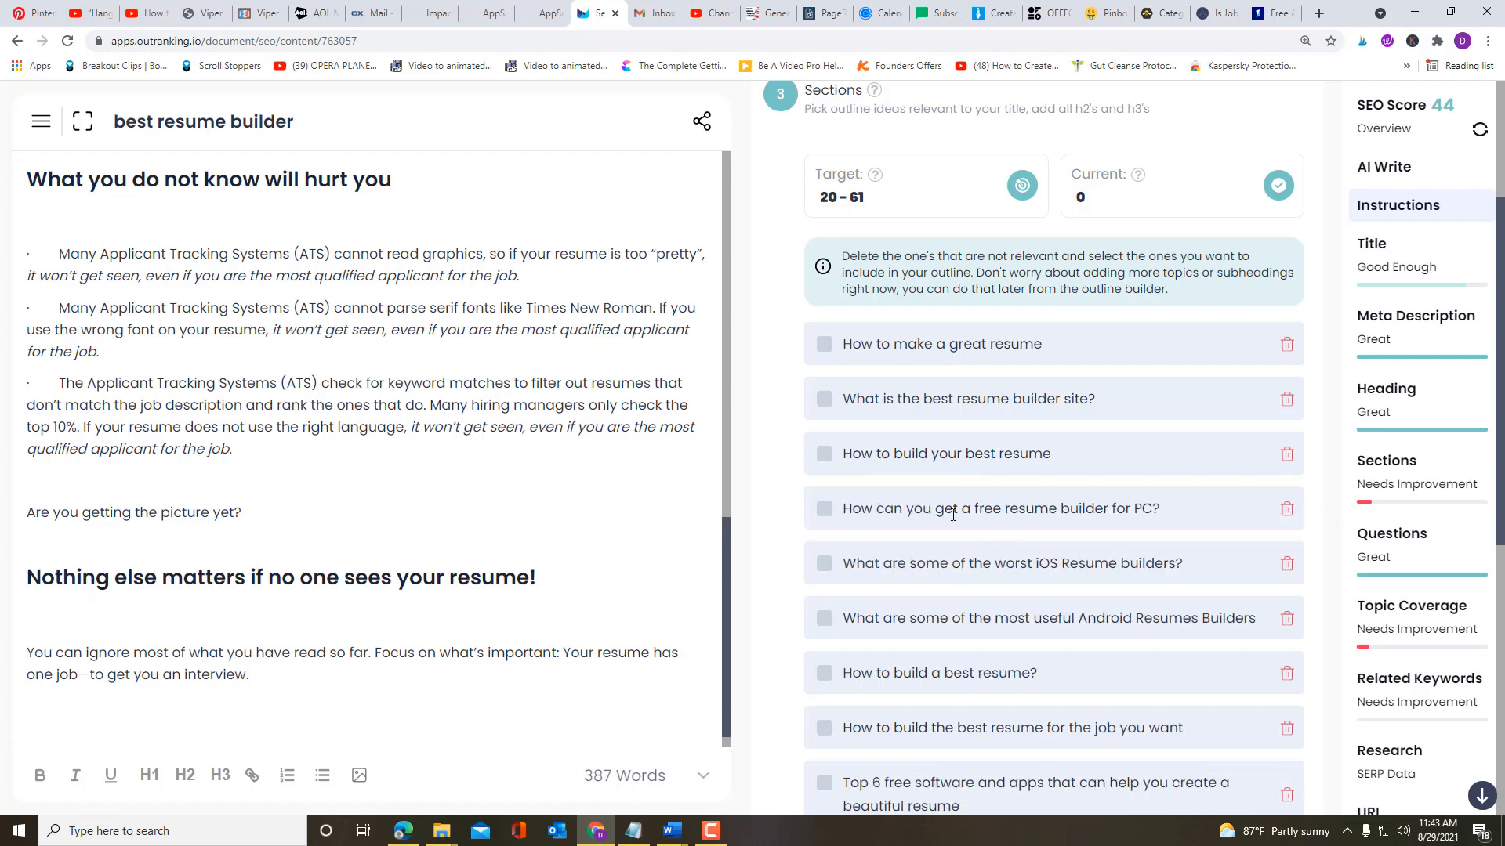
pyautogui.click(1285, 511)
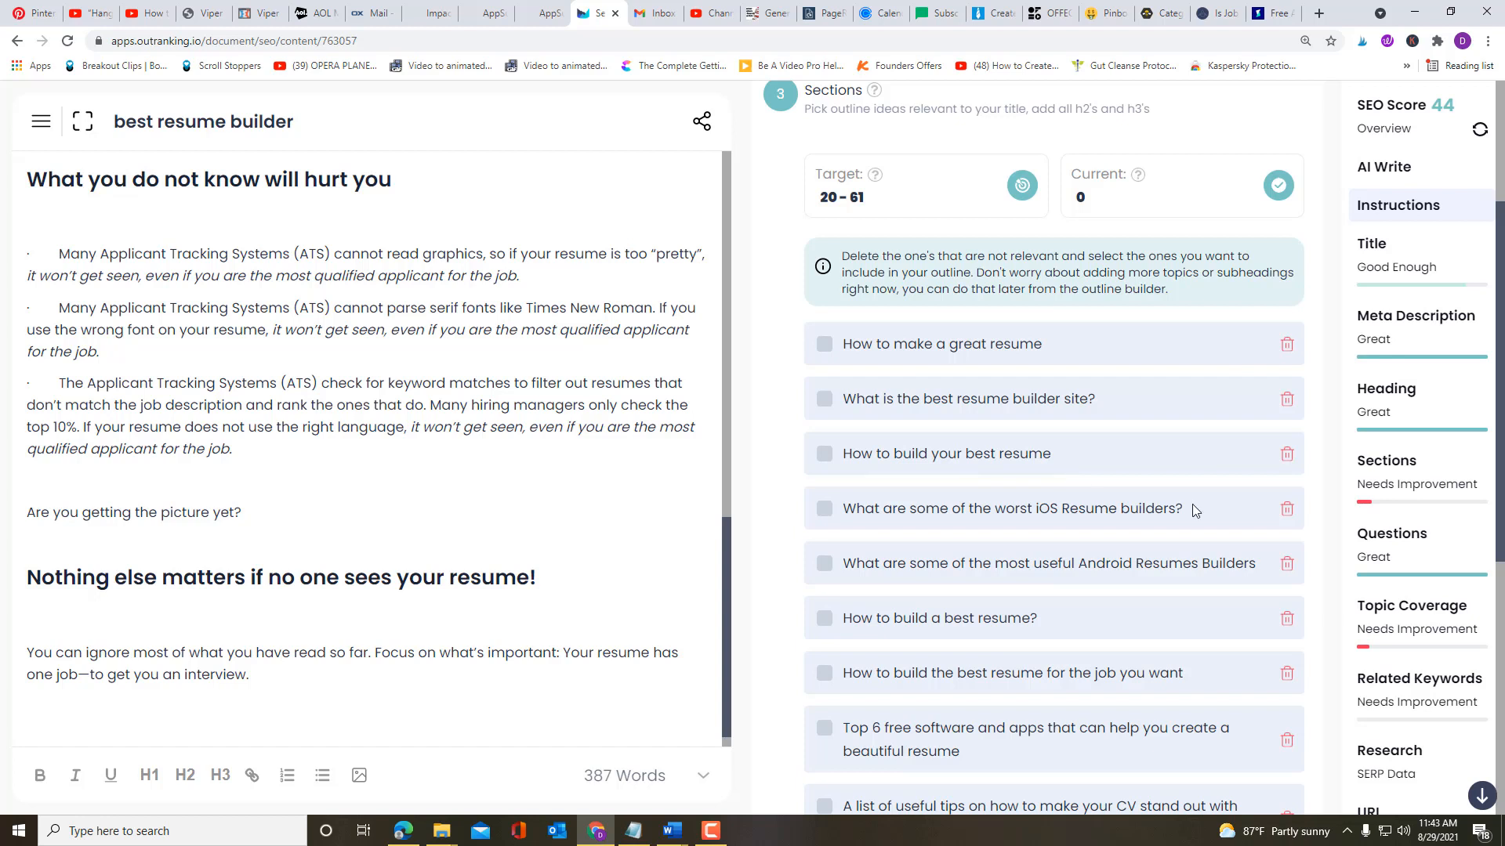
pyautogui.click(1285, 511)
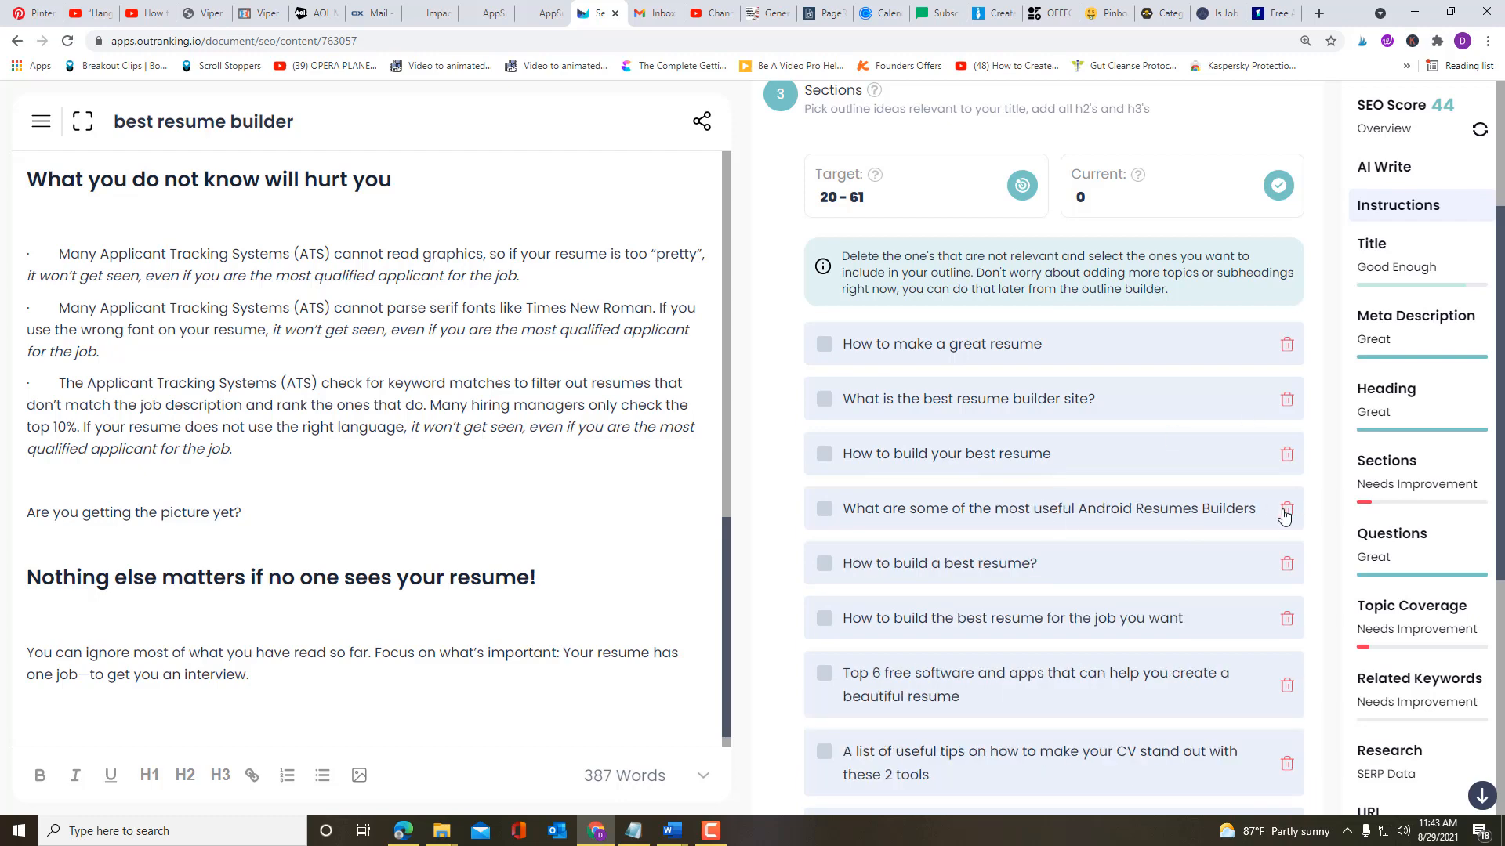
pyautogui.click(1287, 511)
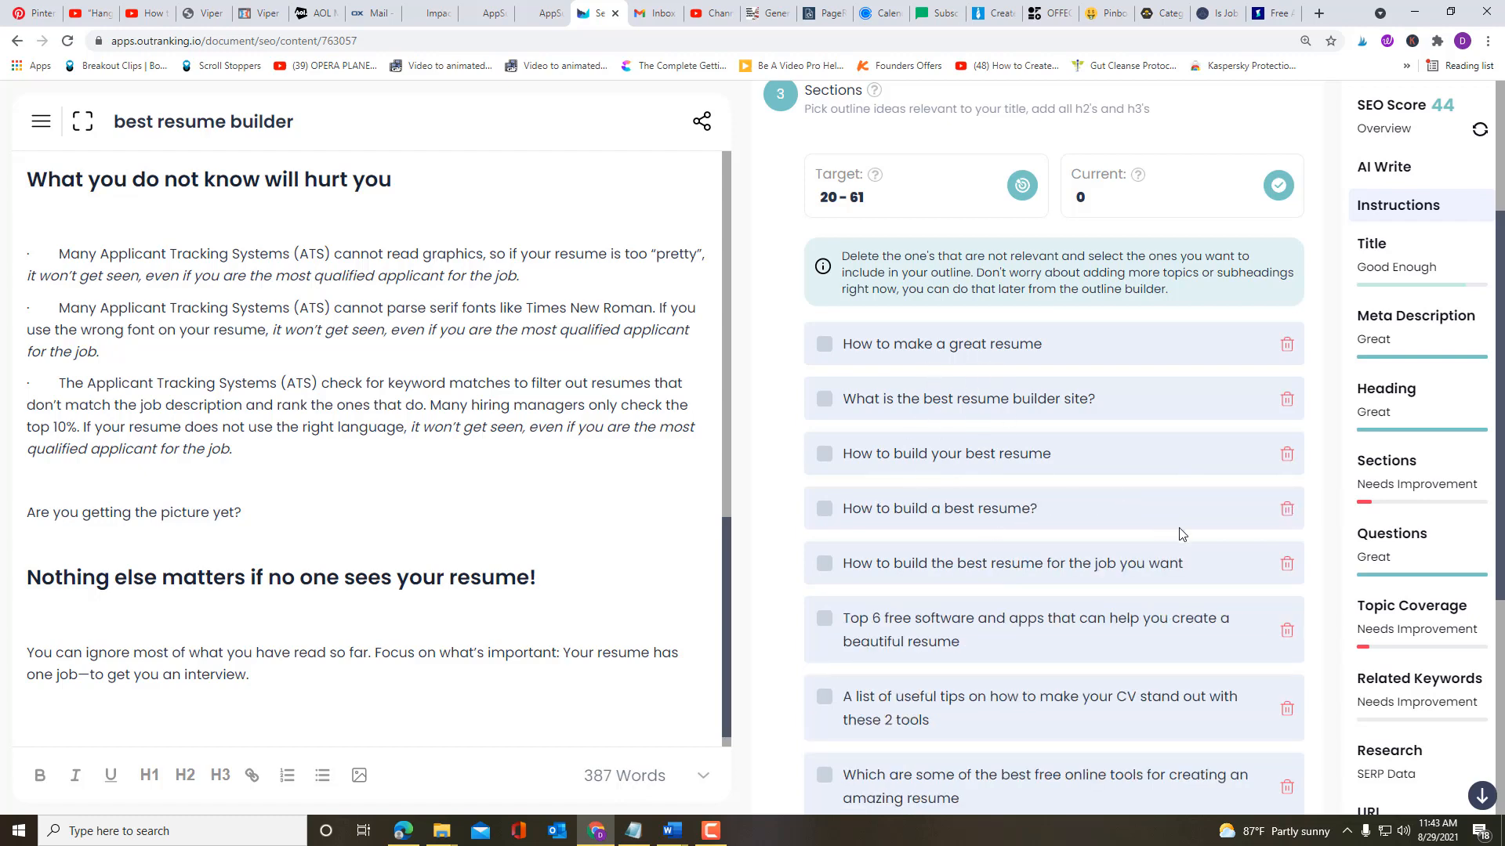
# Step: Select "How to build the best resume for the job you want" and delete the four outline ideas above it
pyautogui.click(825, 565)
pyautogui.click(1286, 346)
pyautogui.click(1288, 346)
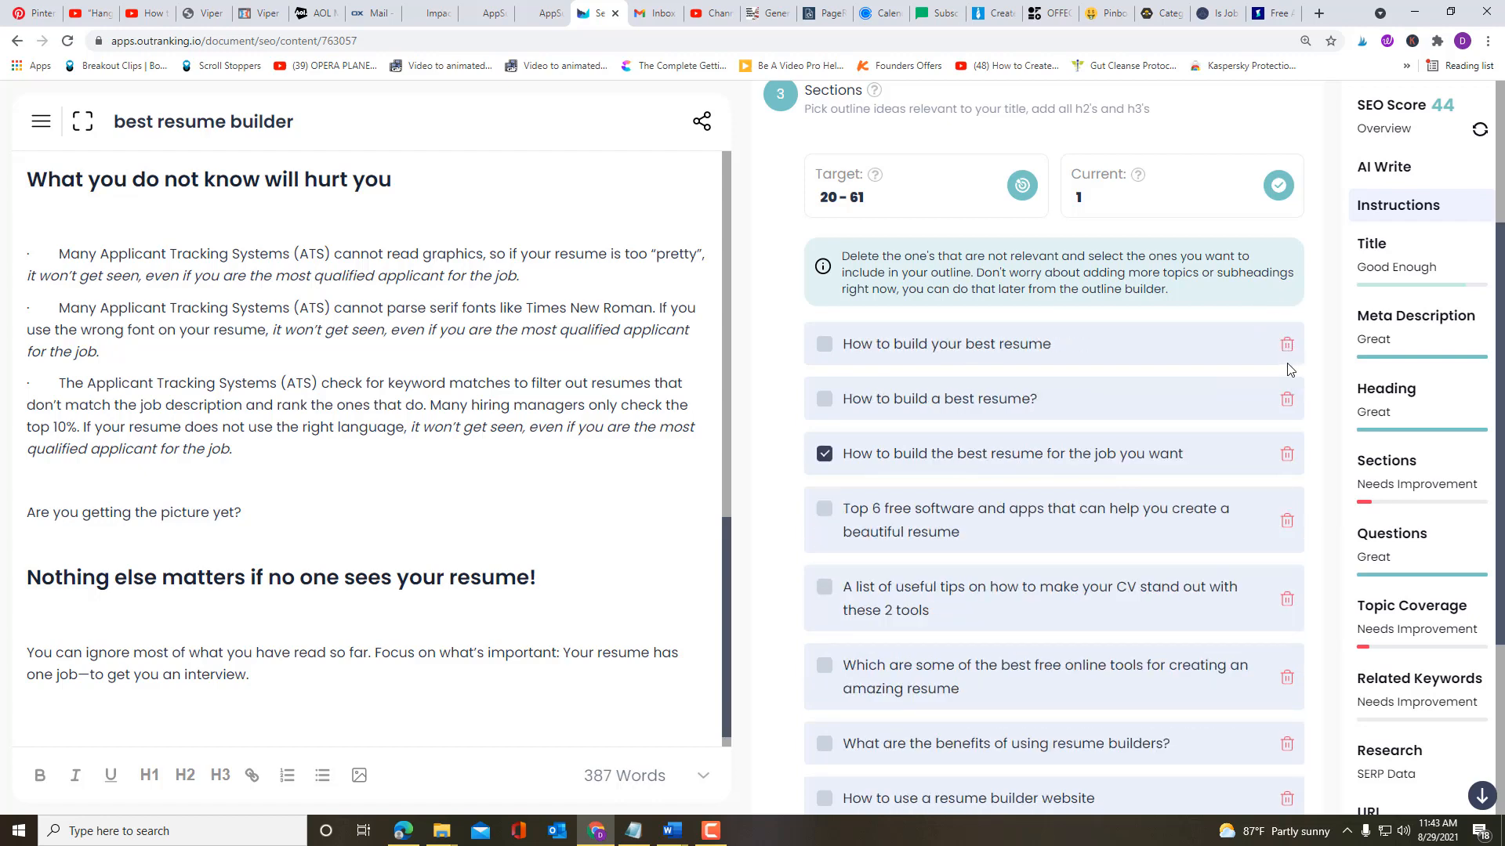
pyautogui.click(1287, 346)
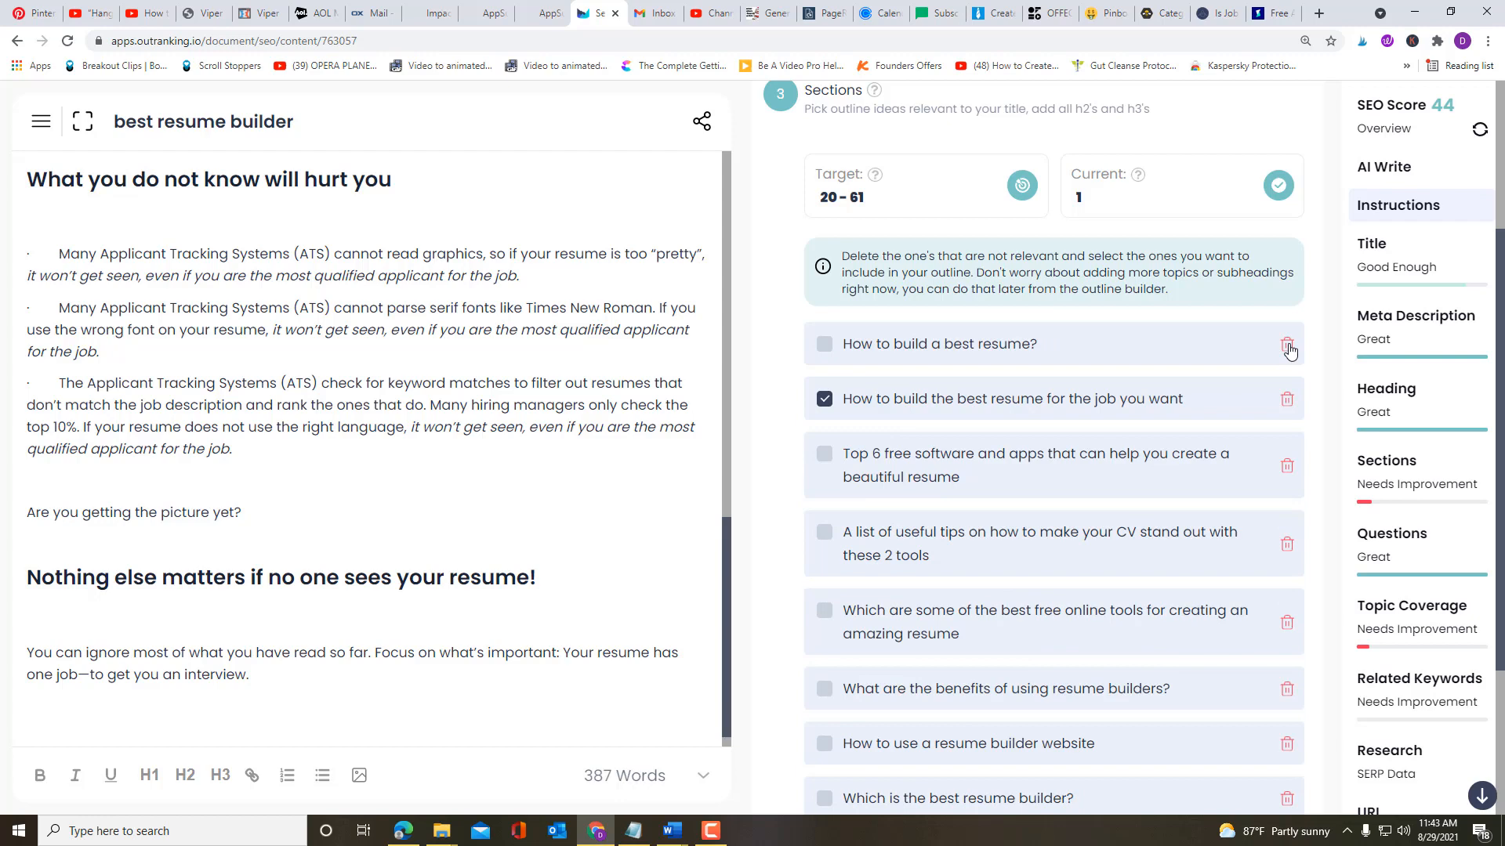
pyautogui.click(1287, 346)
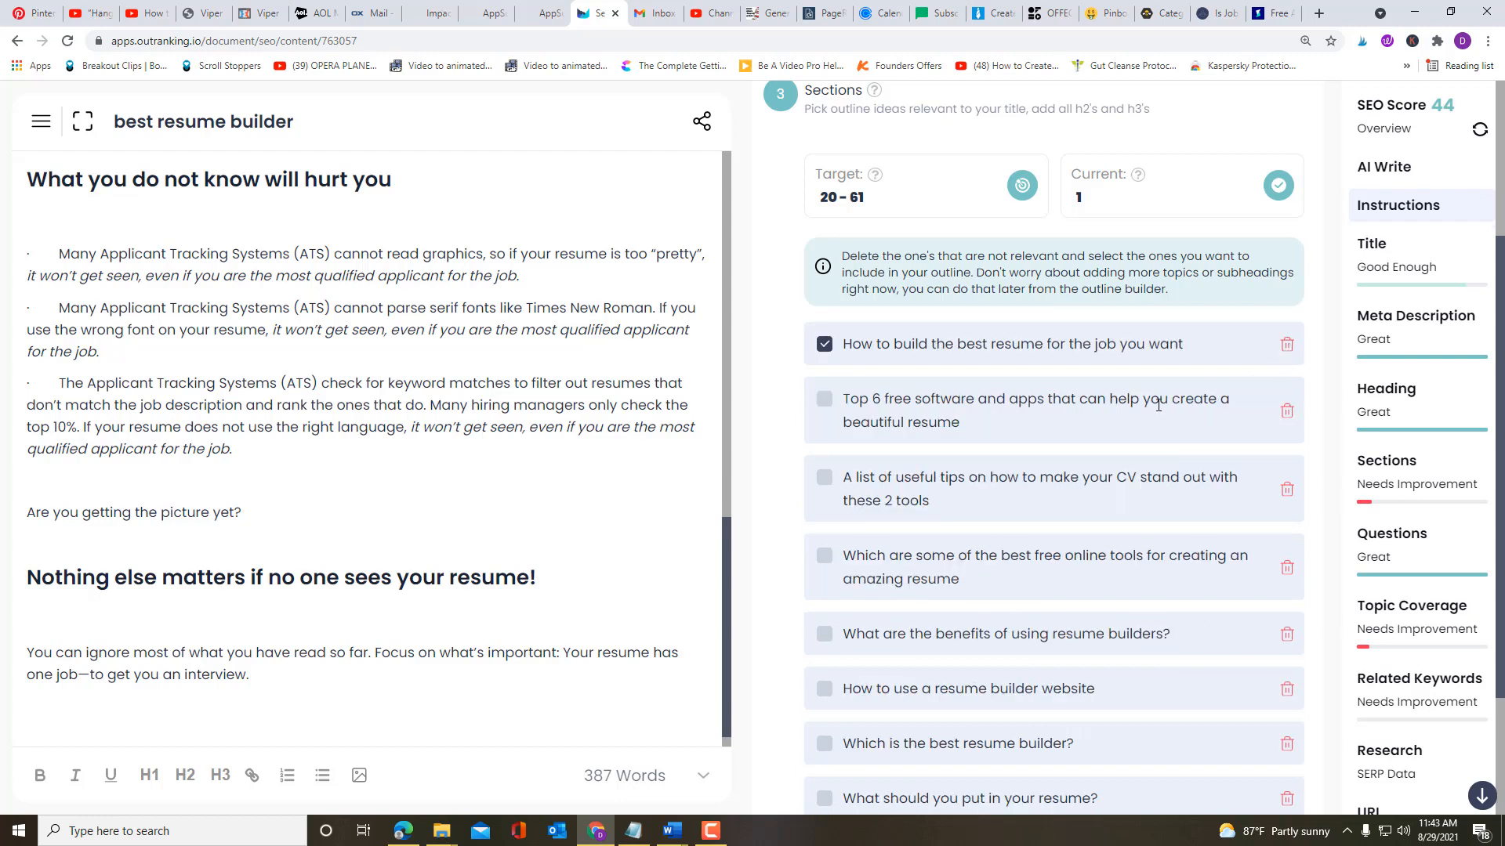
# Step: Delete the outline ideas about the top 6 free software and apps, CV tips with 2 tools, and the best free online tools
pyautogui.click(1286, 412)
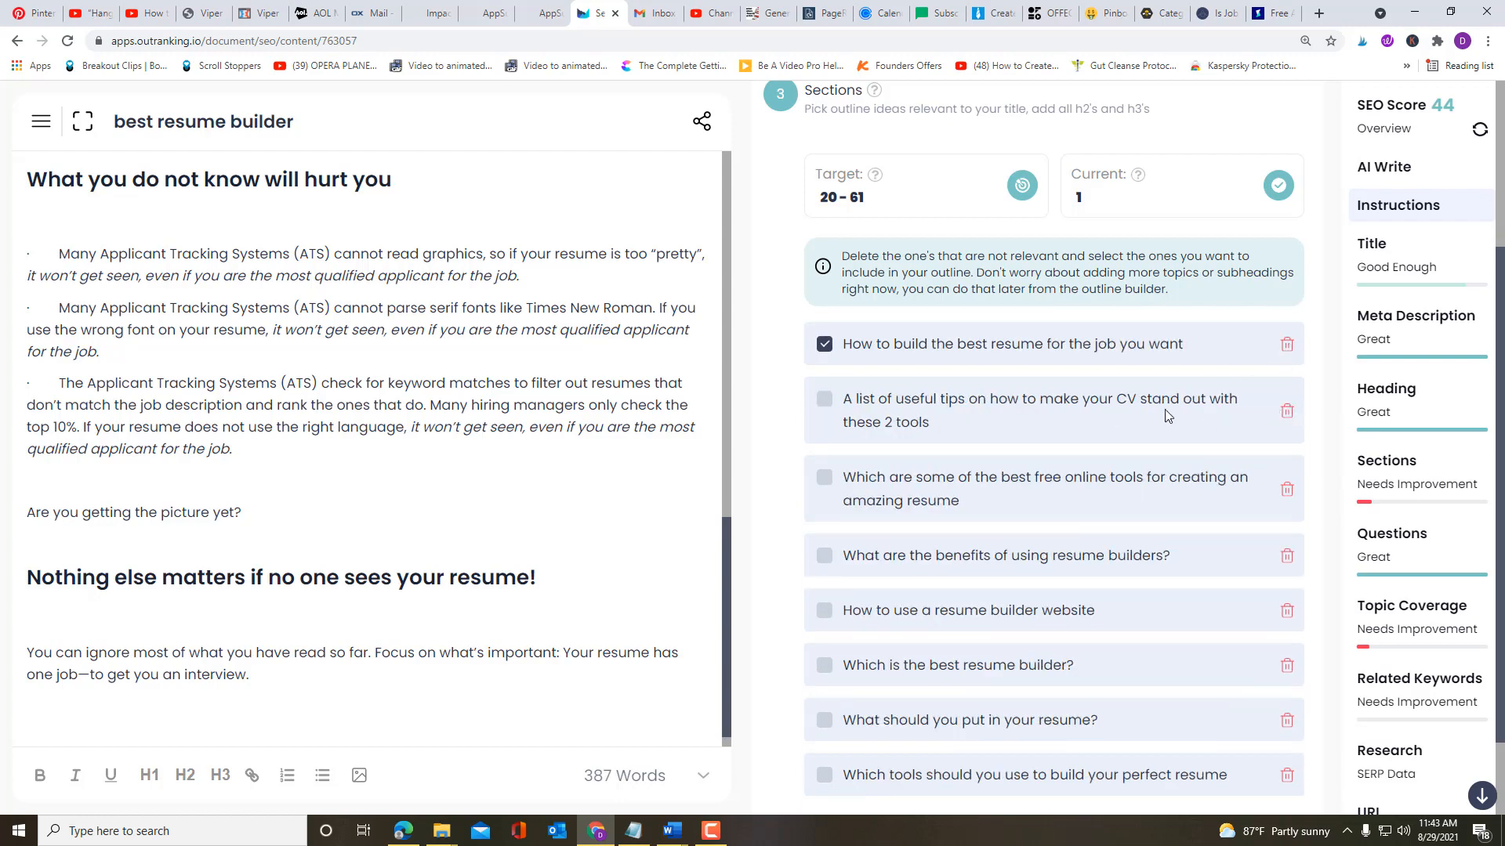
pyautogui.click(1286, 413)
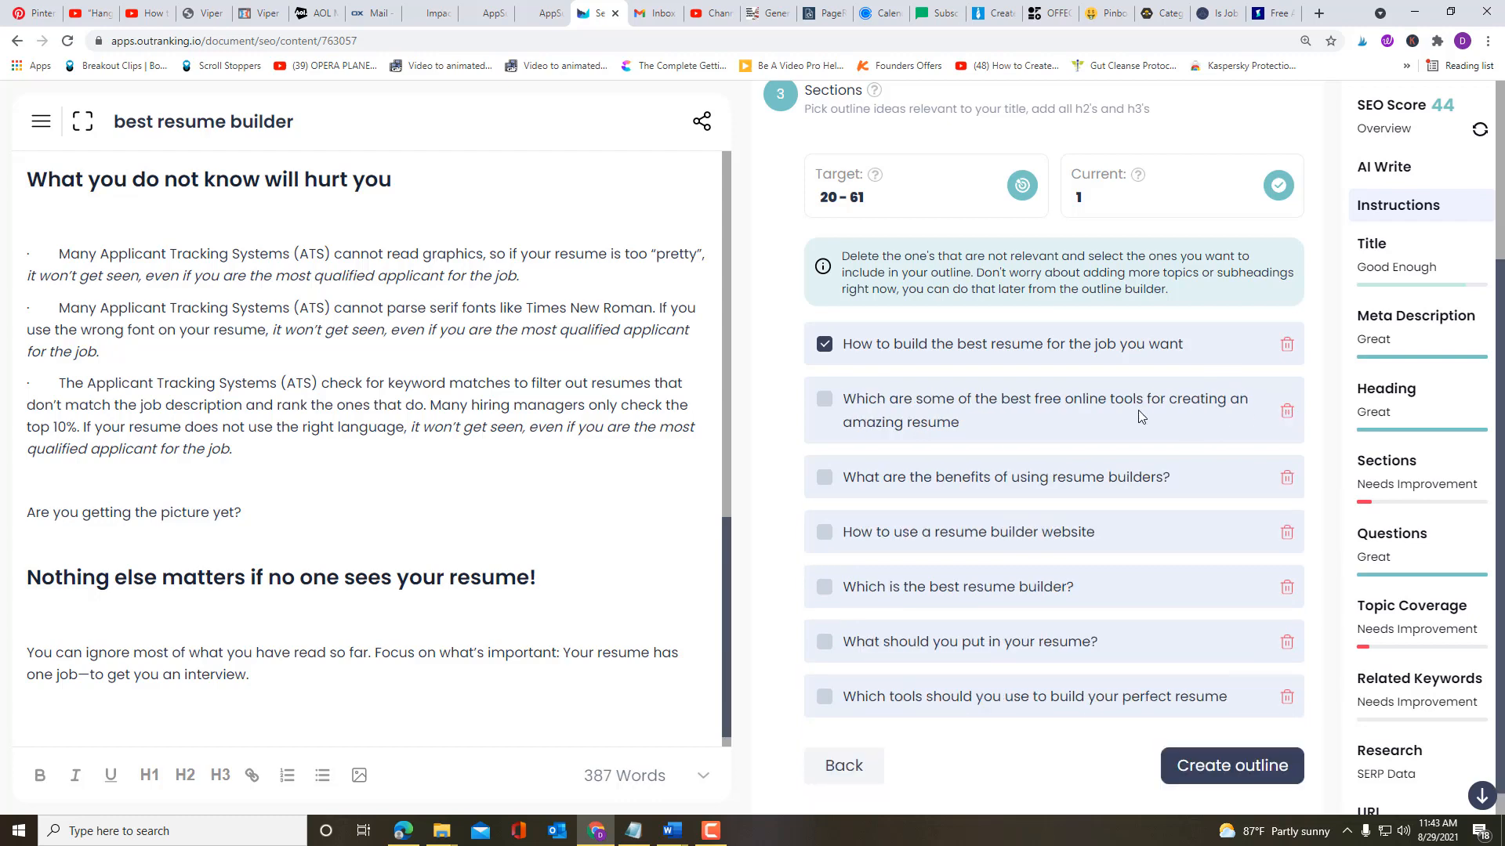
pyautogui.click(1286, 415)
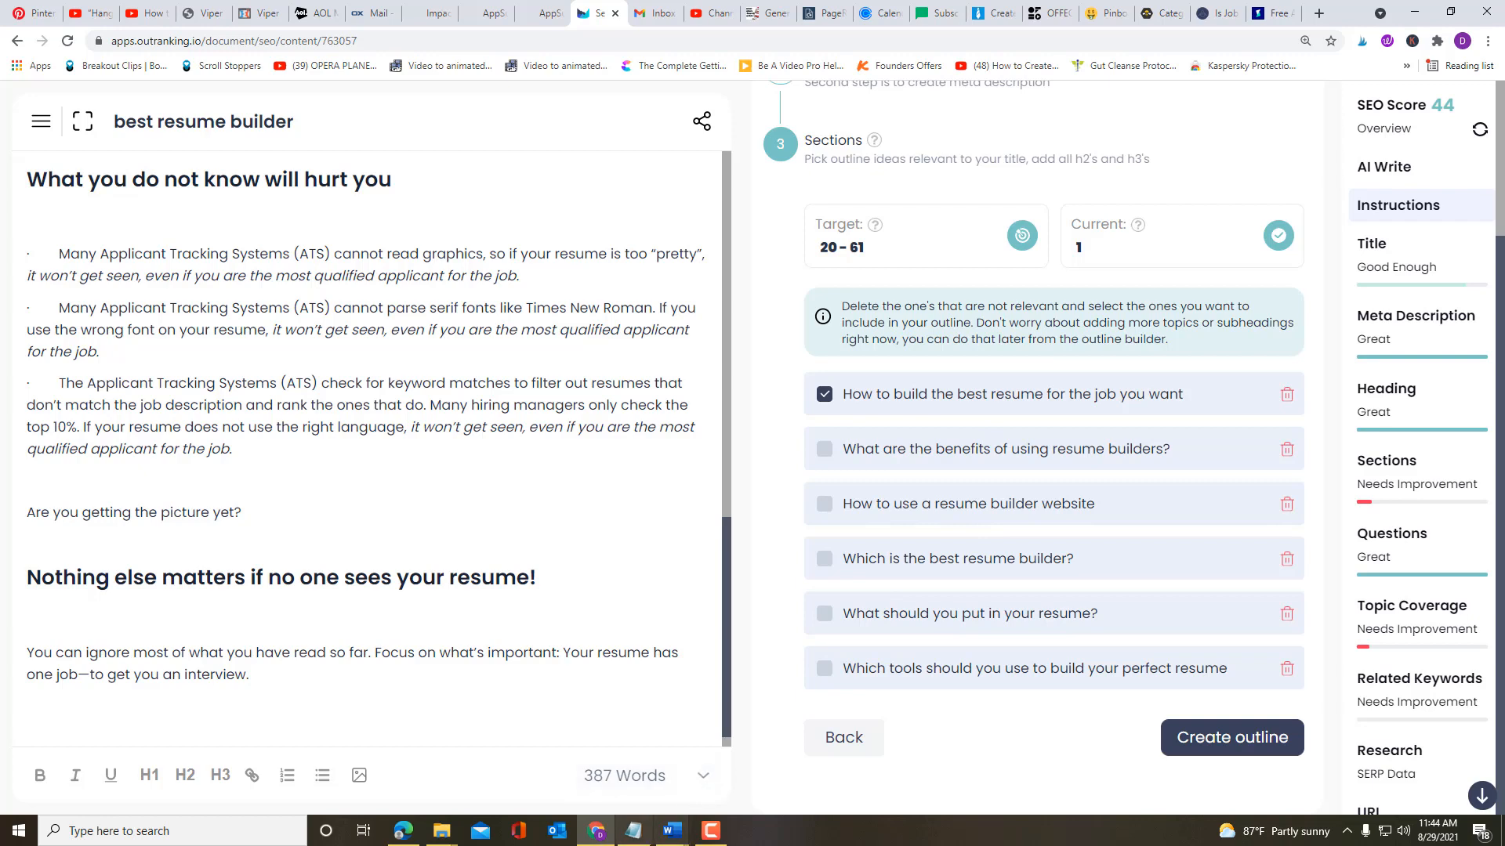
# Step: Check the heading list in the Word document "AIDA for Resumes 2" and return to Outranking
pyautogui.moveTo(672, 831)
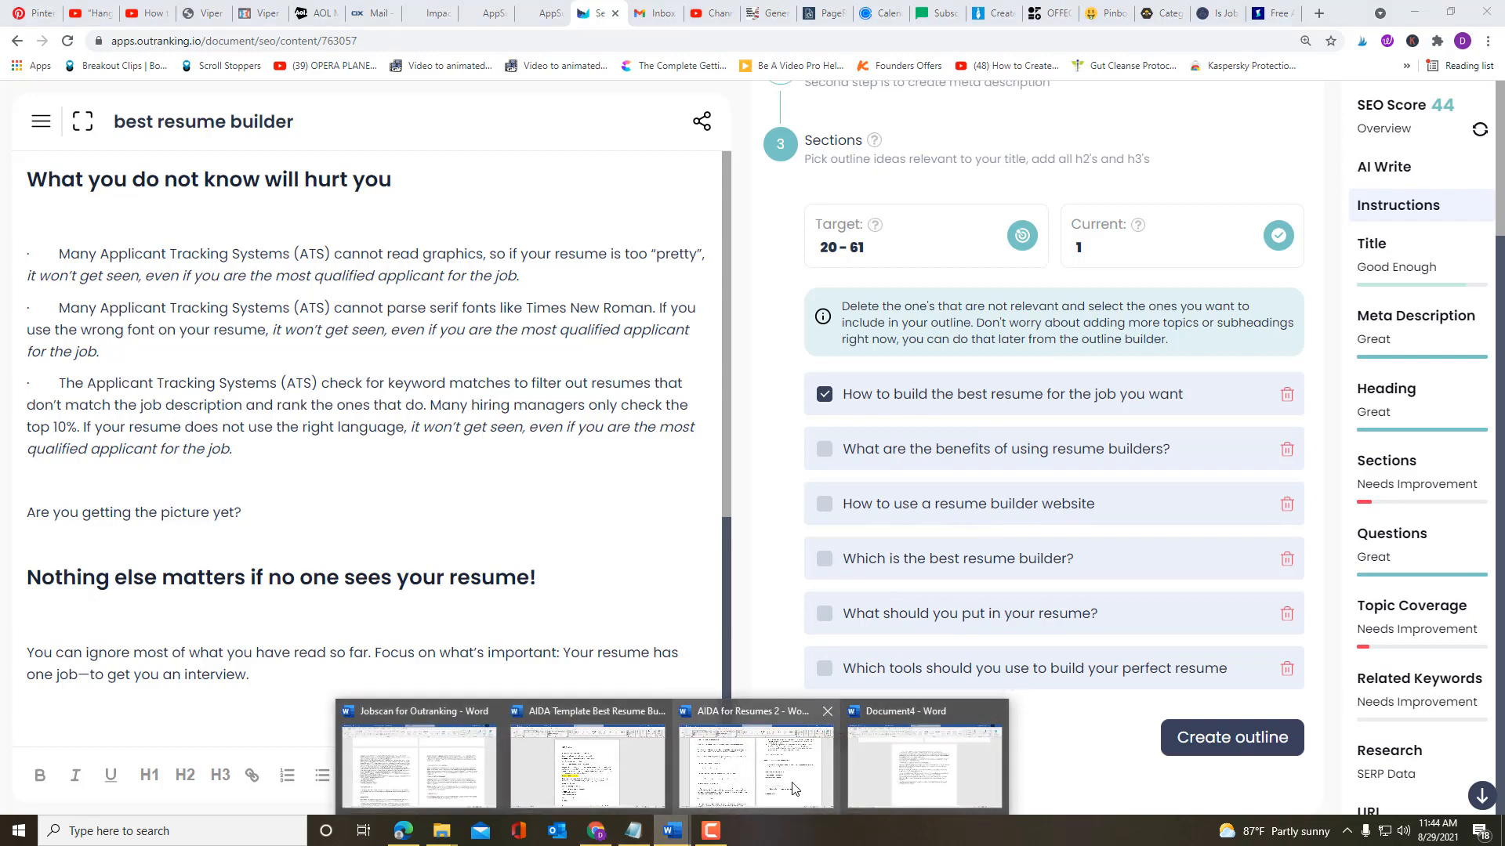
pyautogui.click(830, 784)
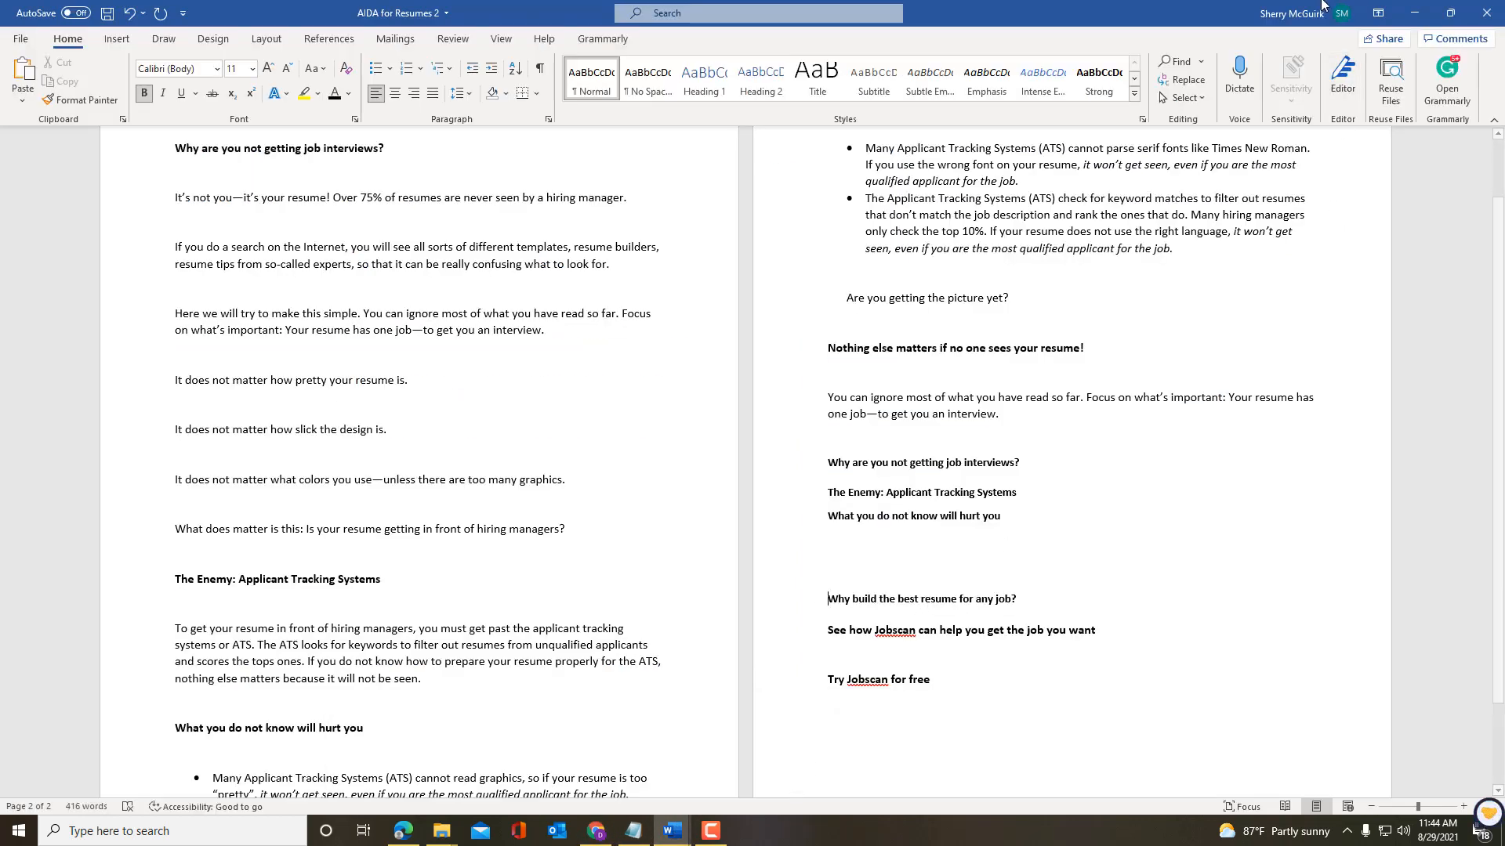
pyautogui.click(1418, 16)
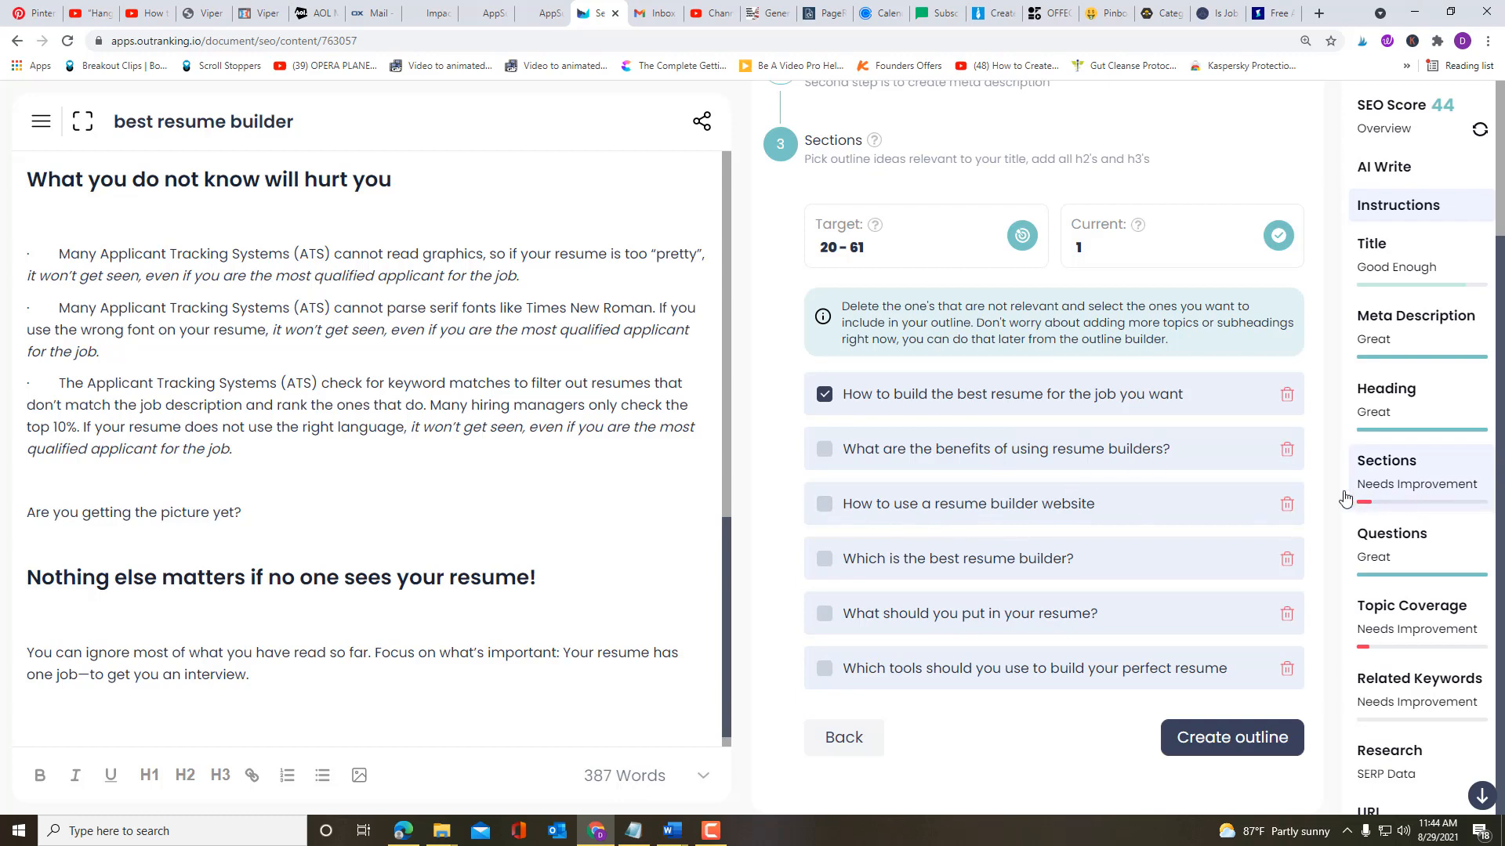
# Step: Select "Which is the best resume builder?" and delete the ideas on using a builder website, what to put in your resume, and which tools to use
pyautogui.click(1287, 505)
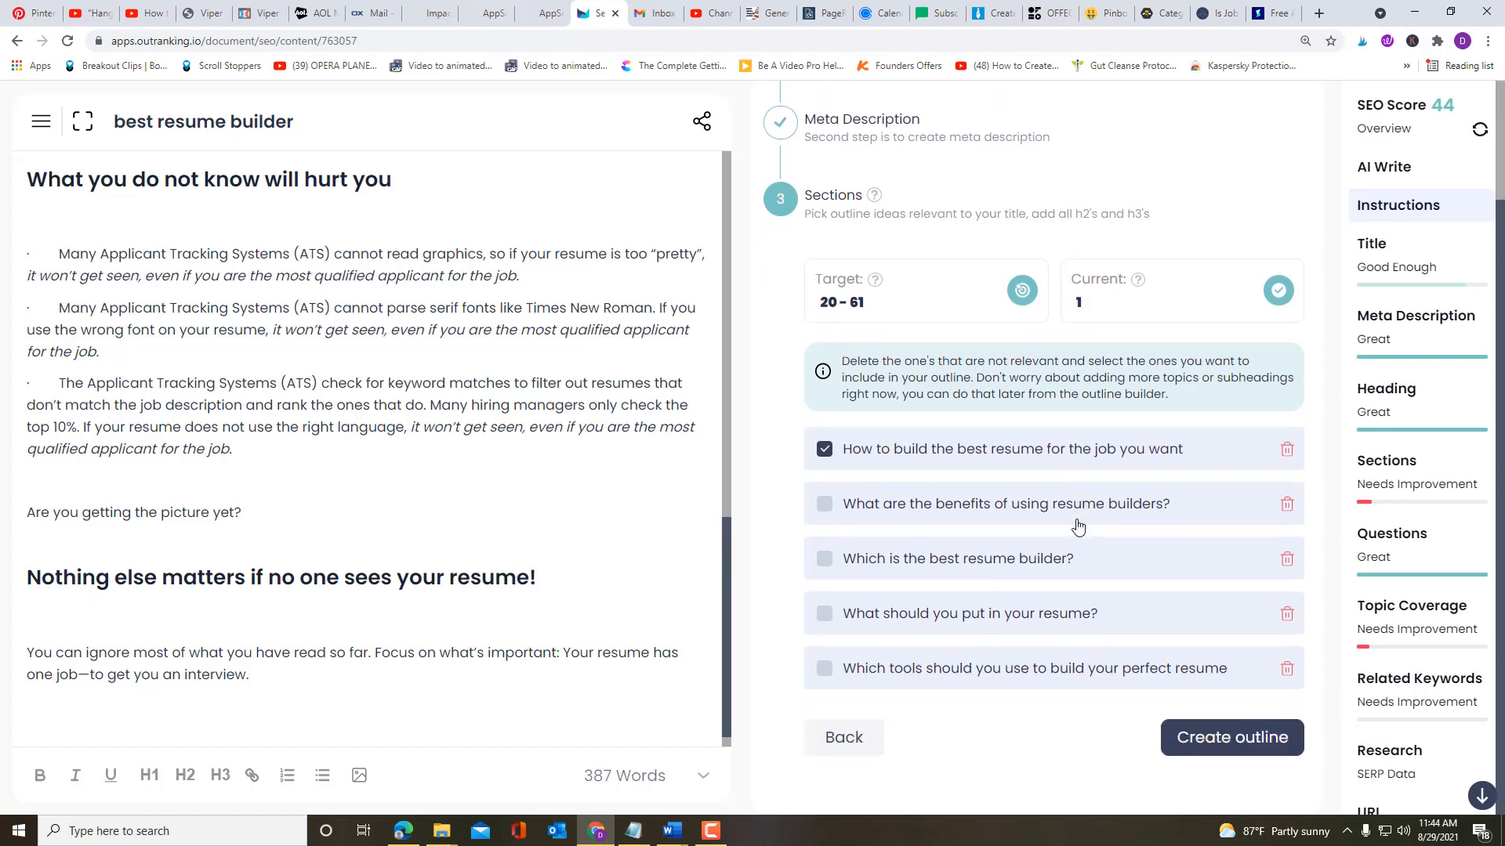
pyautogui.click(825, 559)
pyautogui.click(1291, 619)
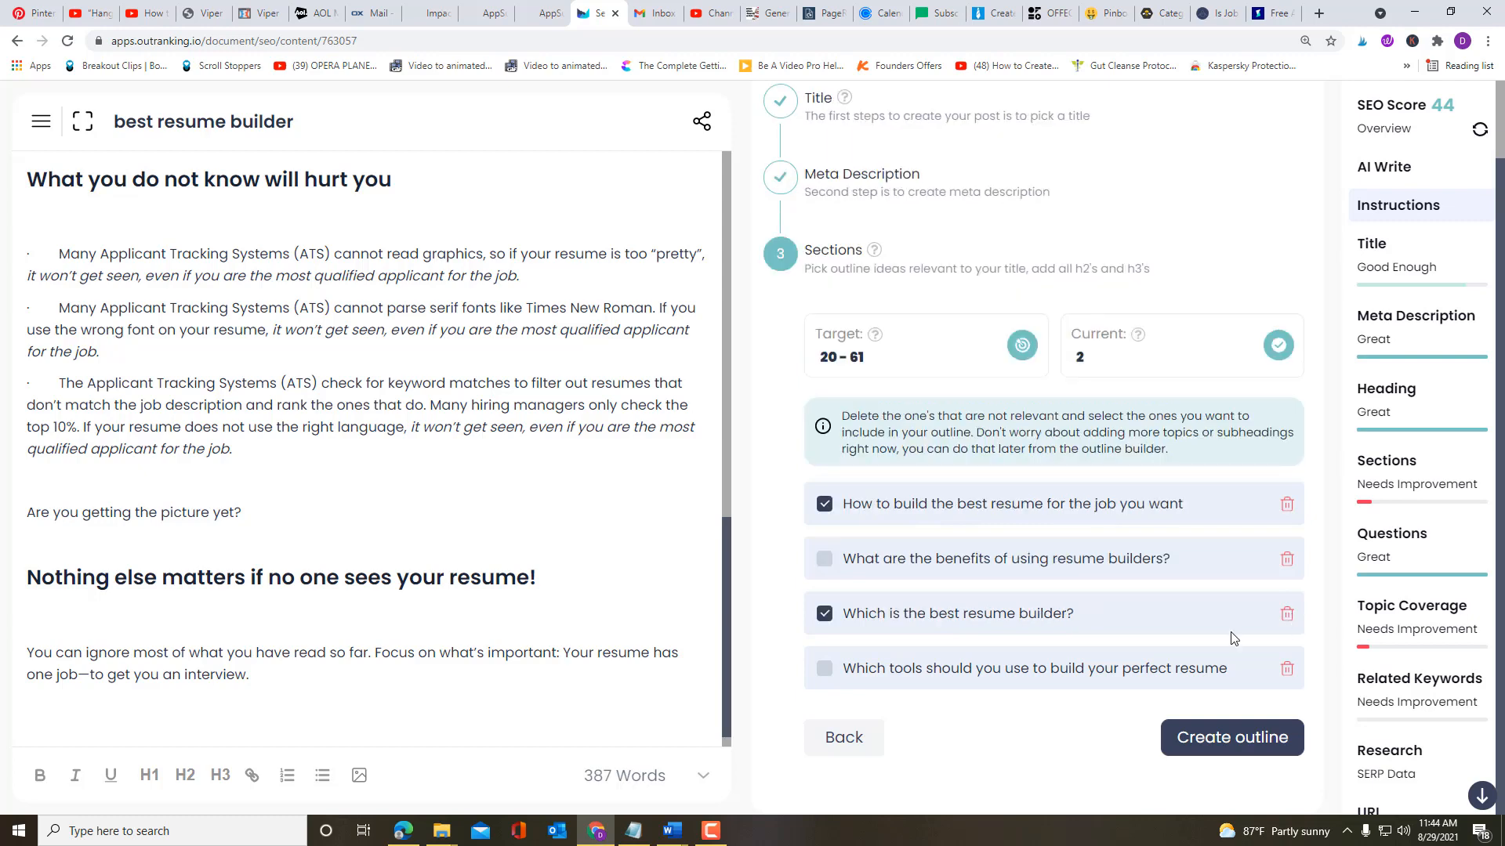
pyautogui.click(1288, 676)
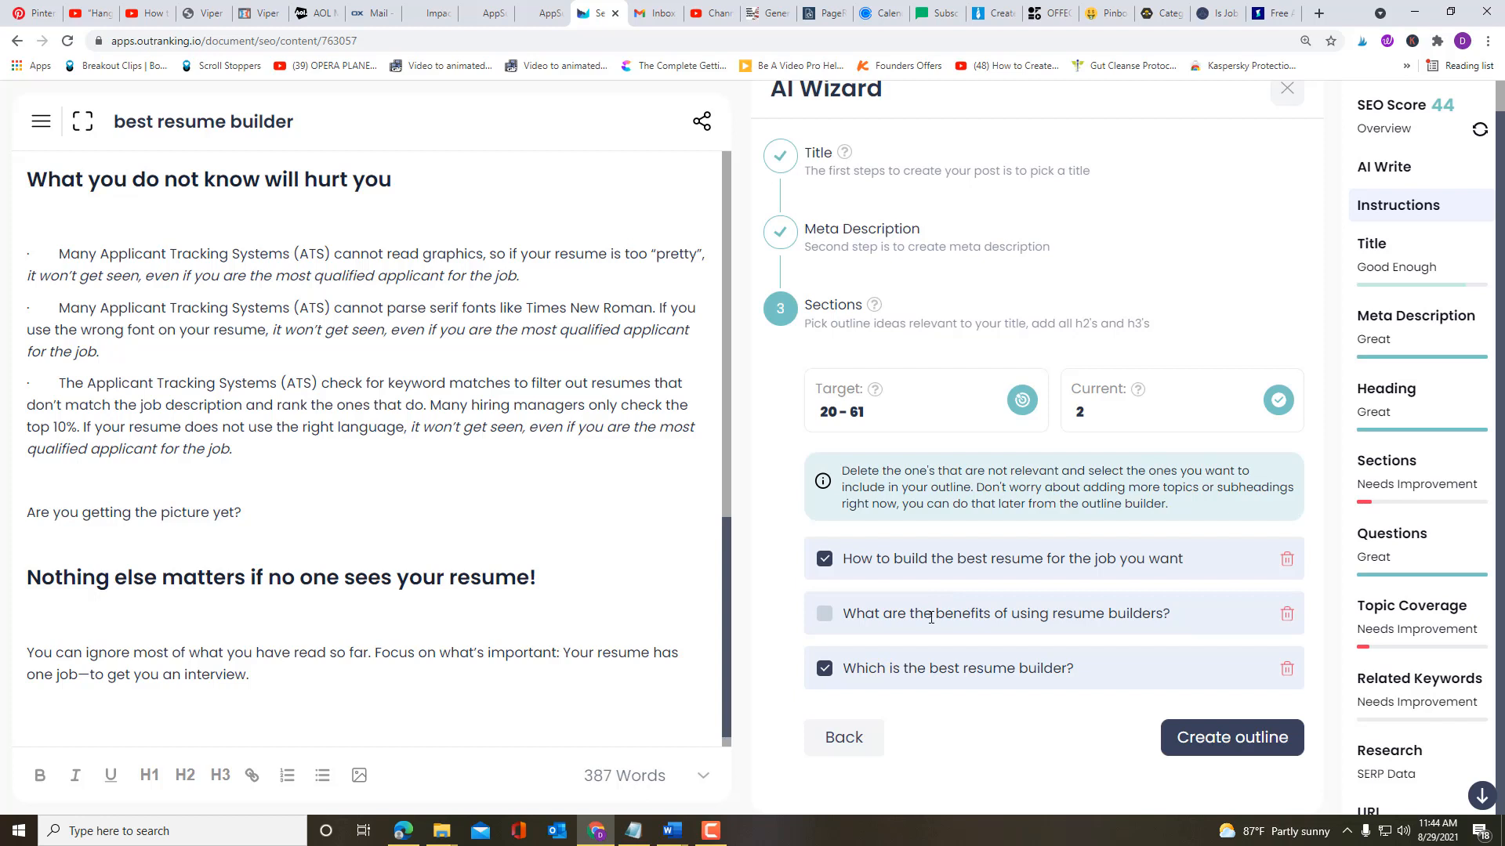
# Step: Include "What are the benefits of using resume builders?" and create the outline from the selected ideas
pyautogui.click(823, 613)
pyautogui.scroll(1, 1016, 647)
pyautogui.scroll(-1, 1016, 647)
pyautogui.click(1263, 741)
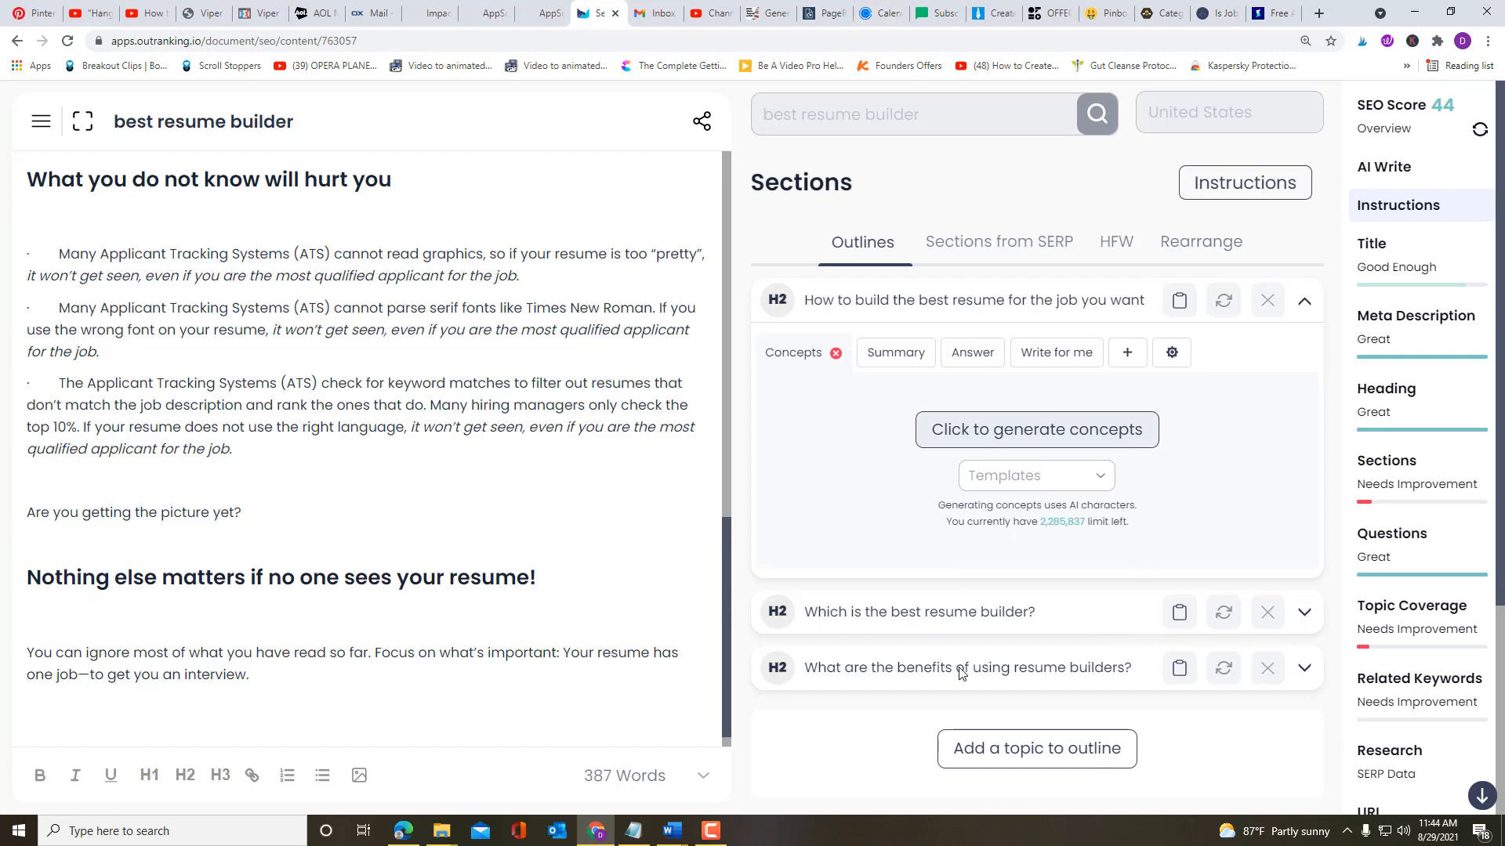
# Step: Review the H2 and H3 headings of the zety.com article among the sections from SERP, down to the end of its list
pyautogui.click(999, 243)
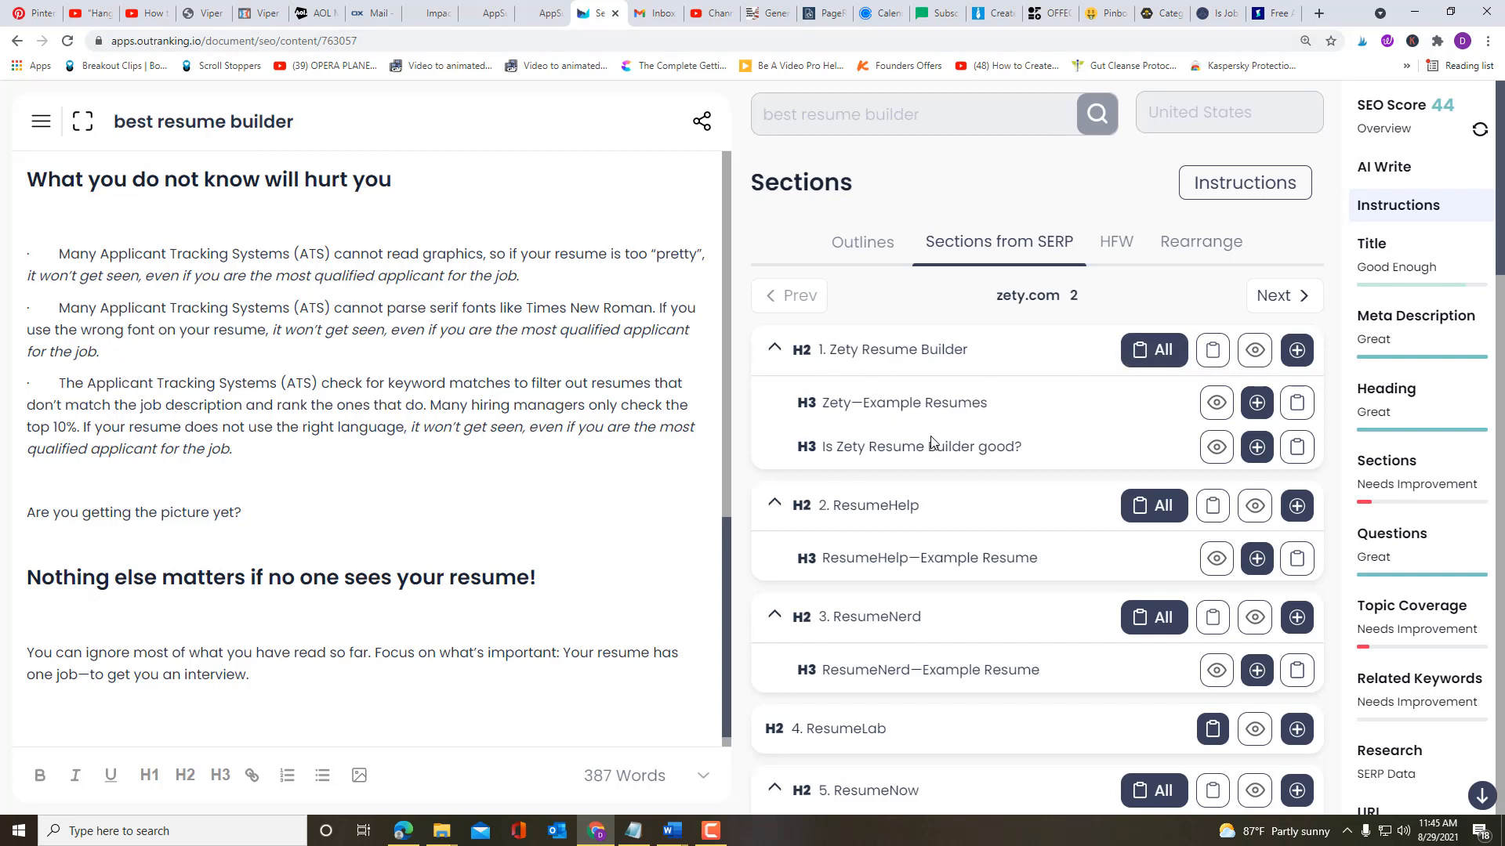
pyautogui.scroll(-2, 930, 443)
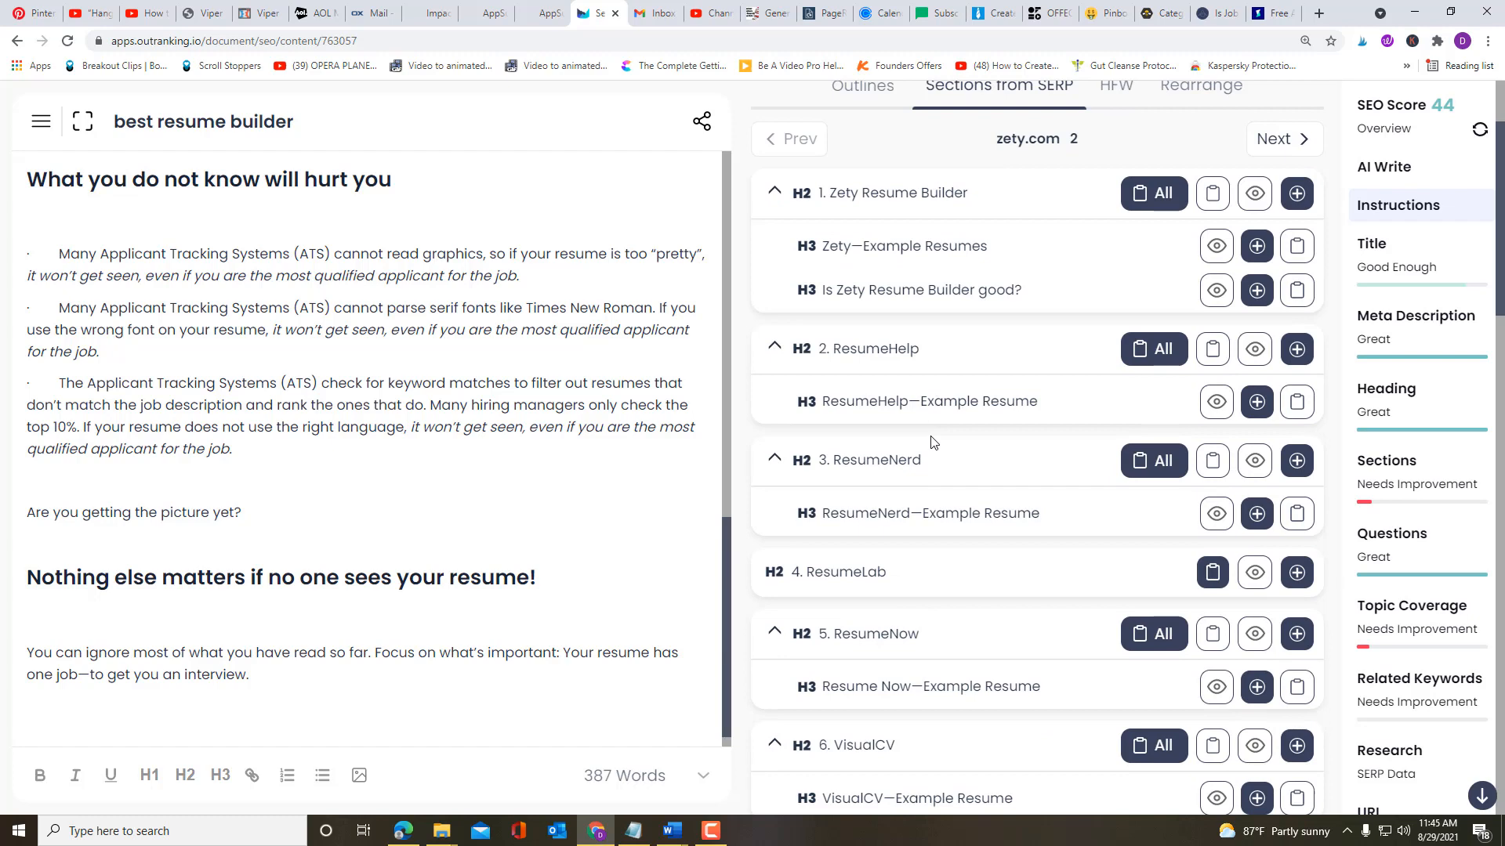
pyautogui.scroll(-5, 931, 443)
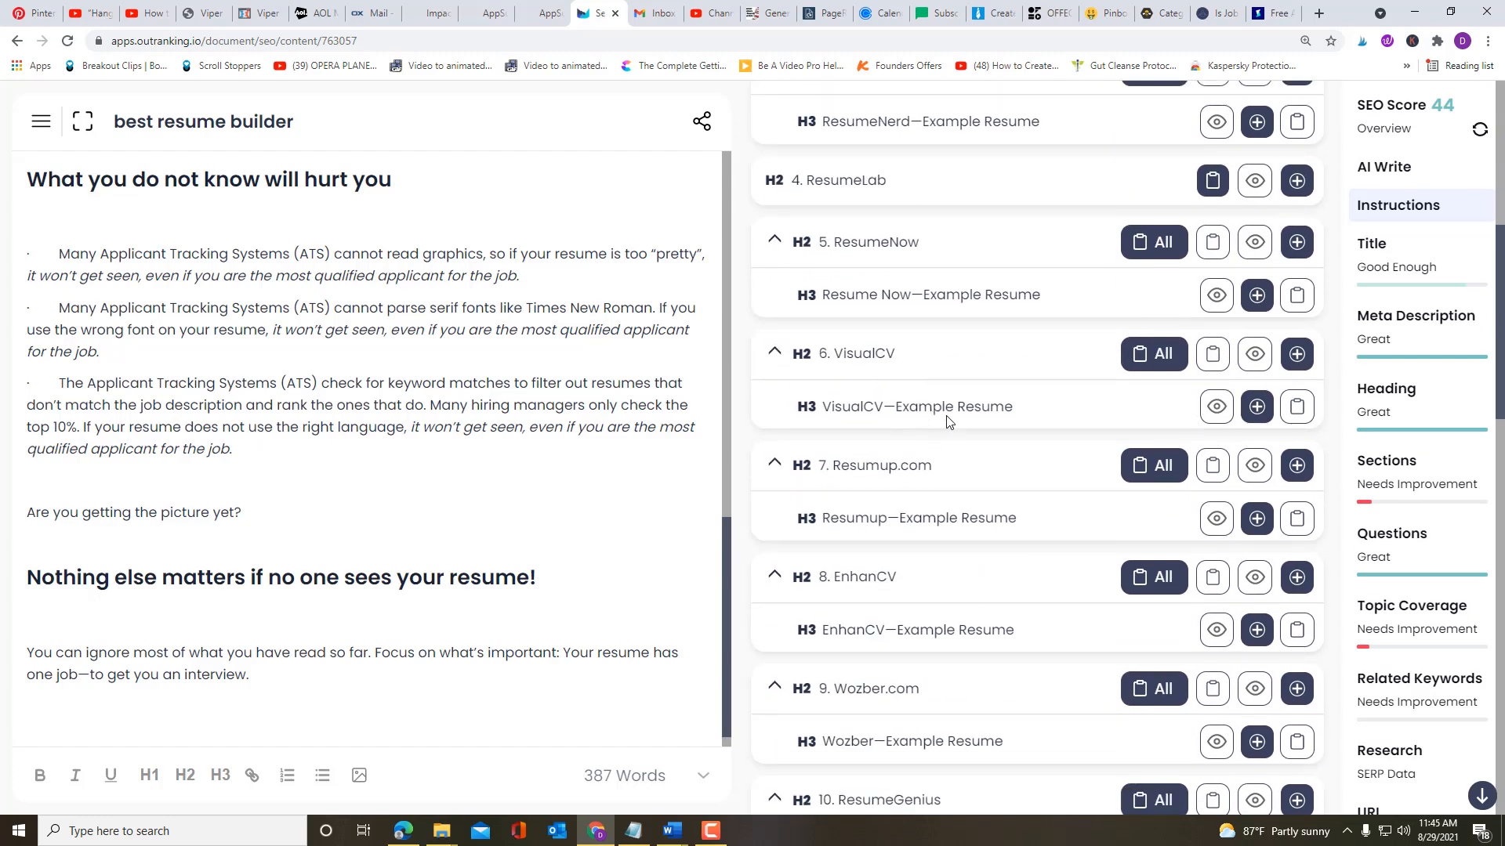
pyautogui.scroll(-2, 948, 423)
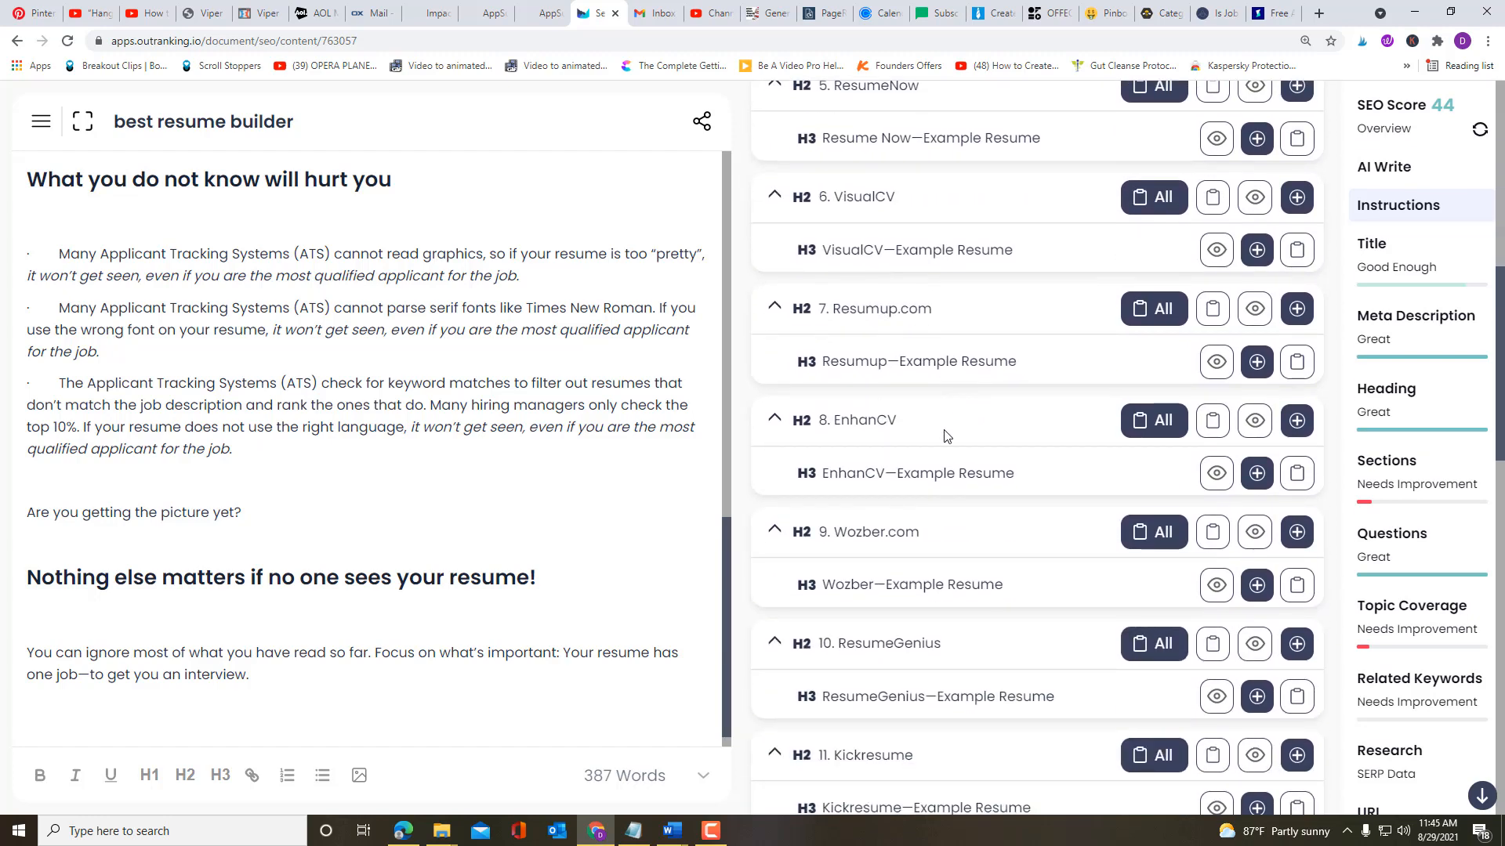
pyautogui.scroll(-1, 945, 436)
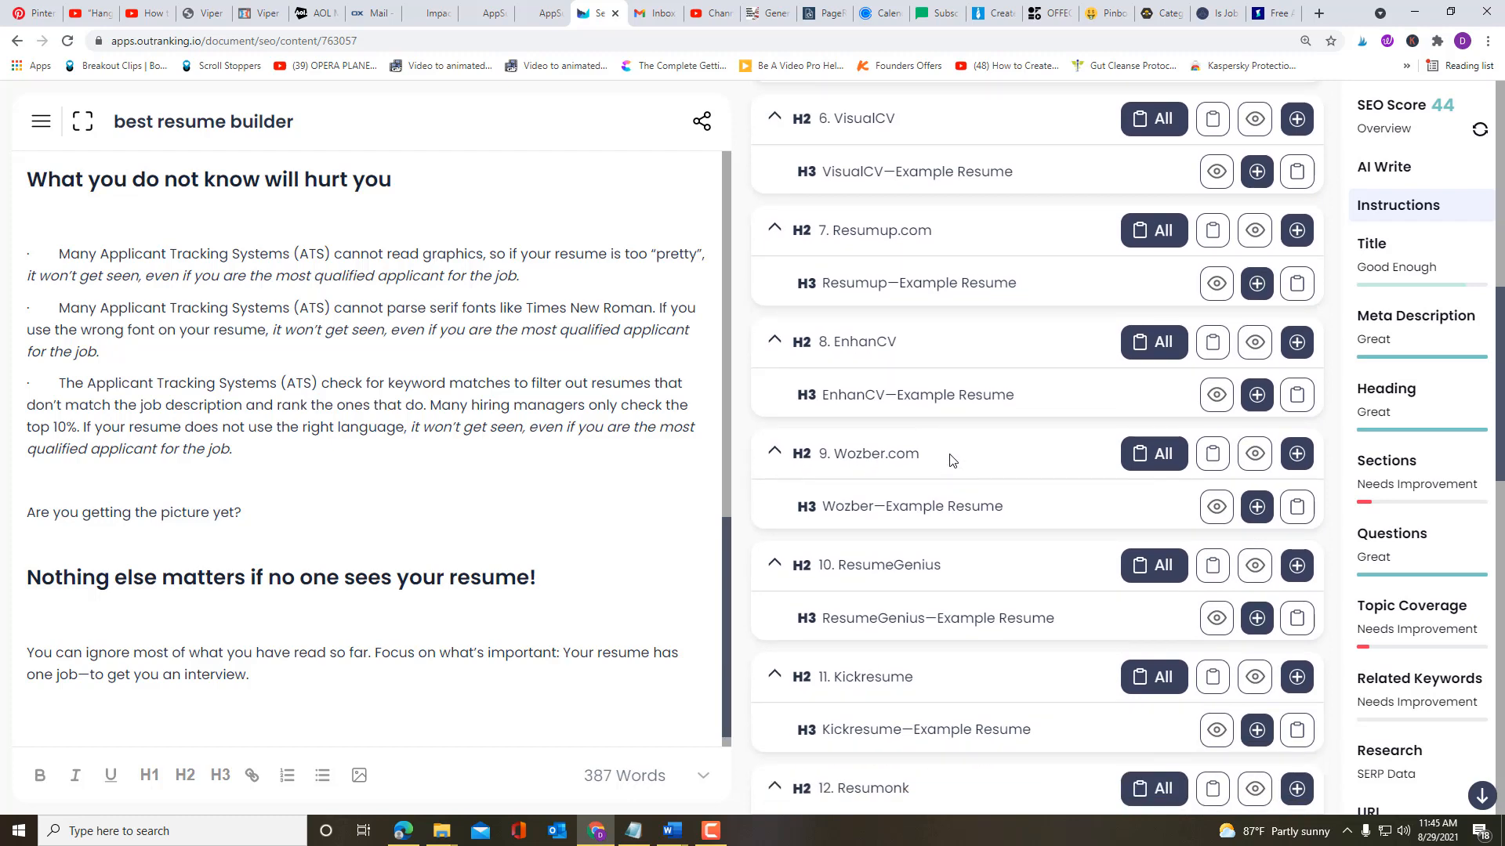
pyautogui.scroll(-2, 951, 461)
pyautogui.scroll(-1, 964, 445)
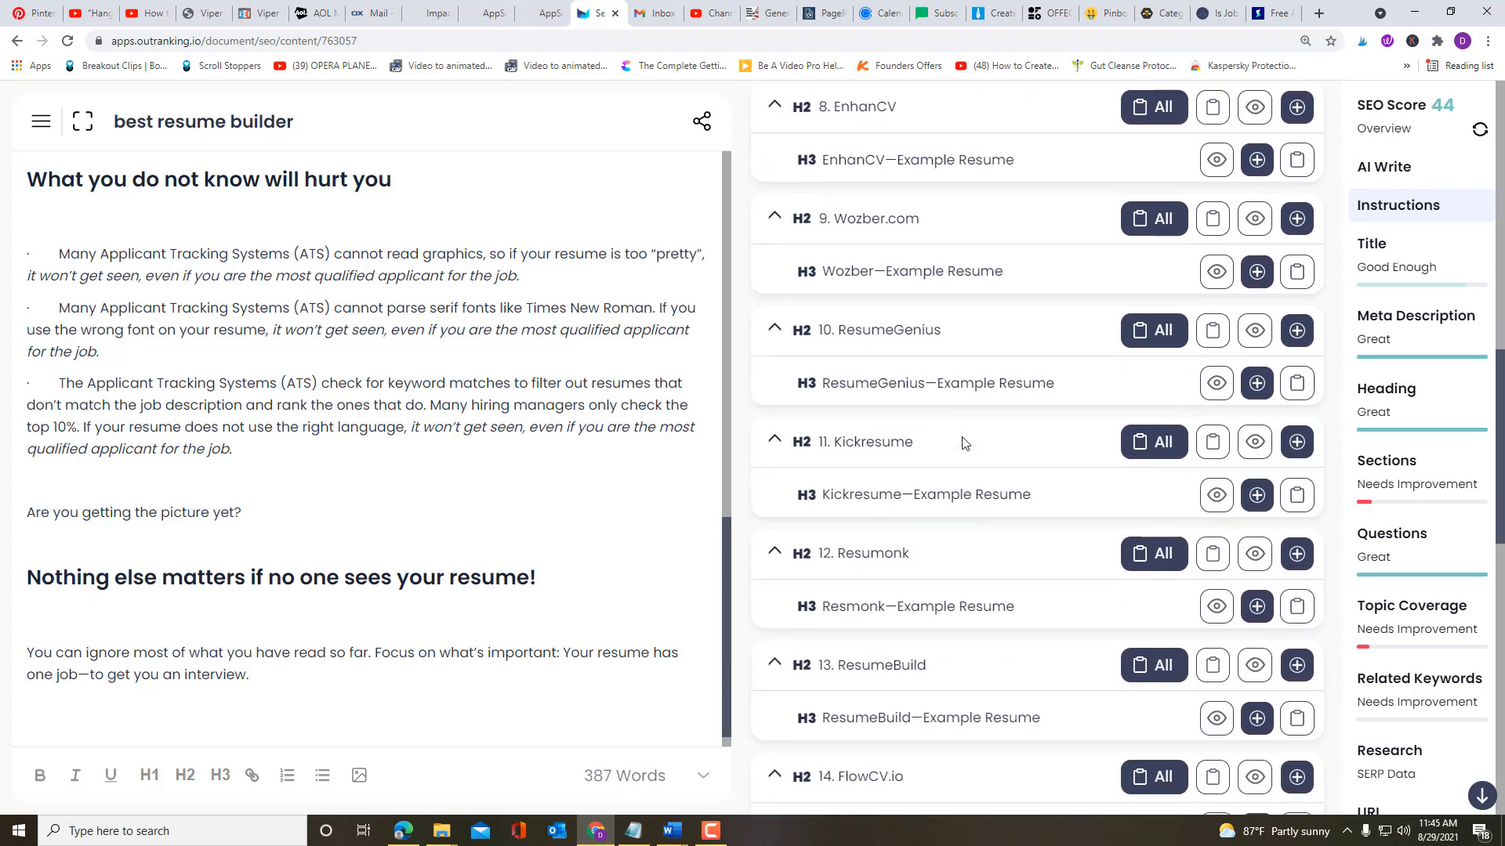
pyautogui.scroll(-2, 963, 444)
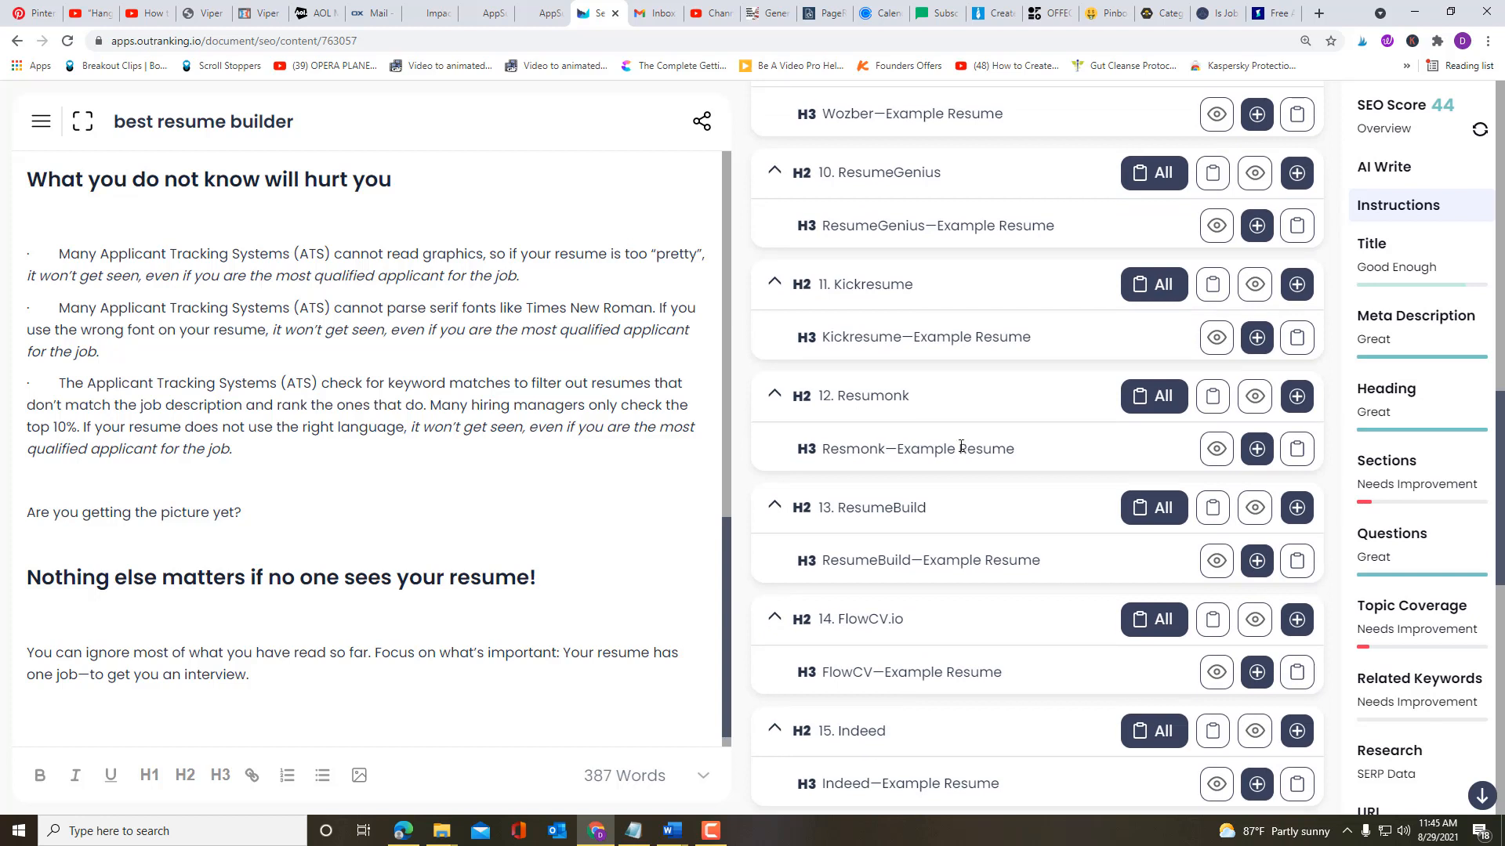
pyautogui.scroll(-1, 962, 446)
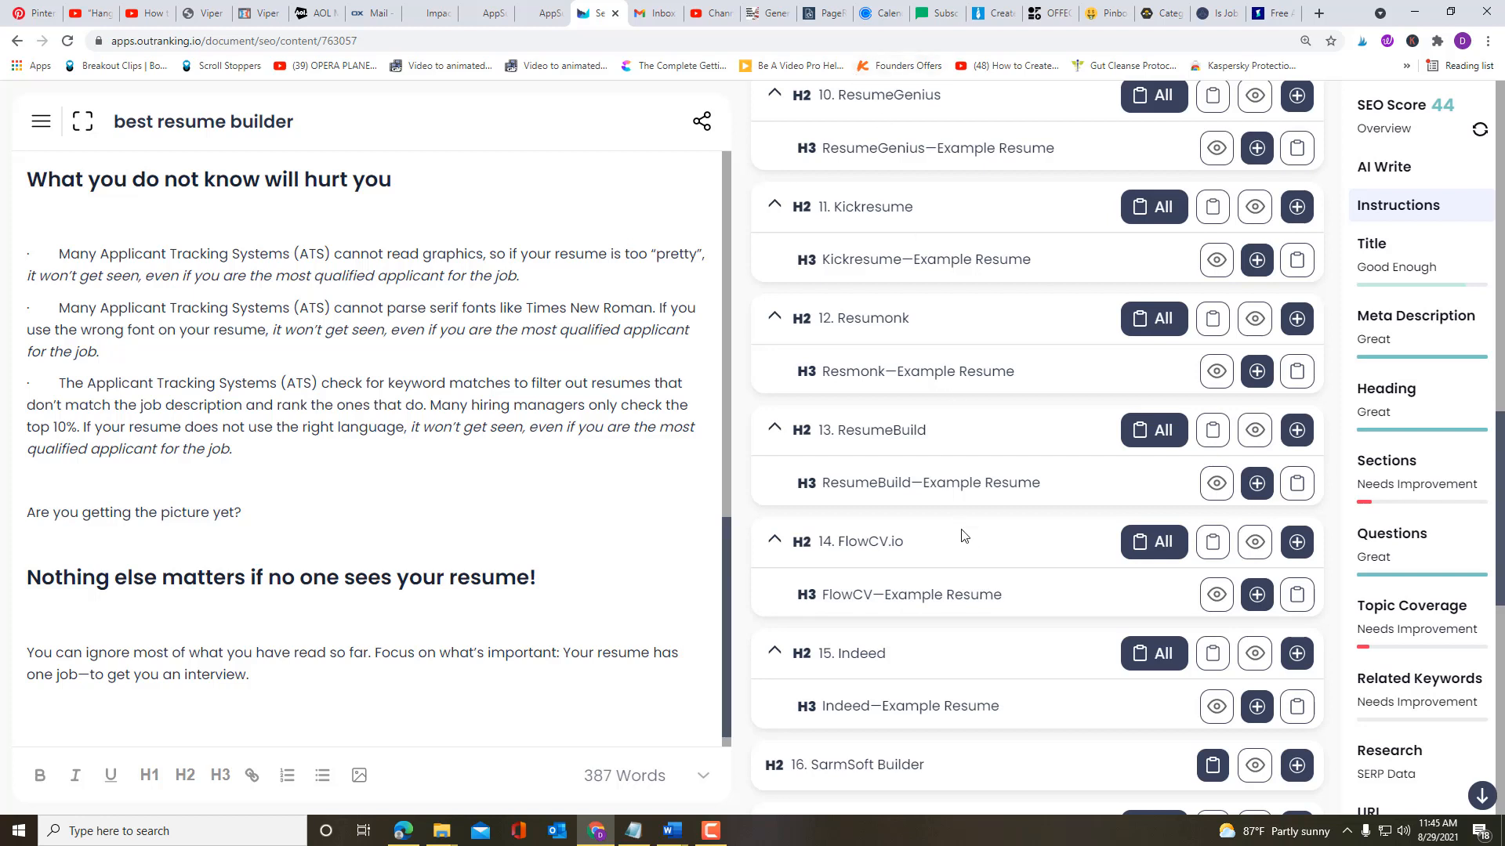
pyautogui.scroll(-3, 963, 536)
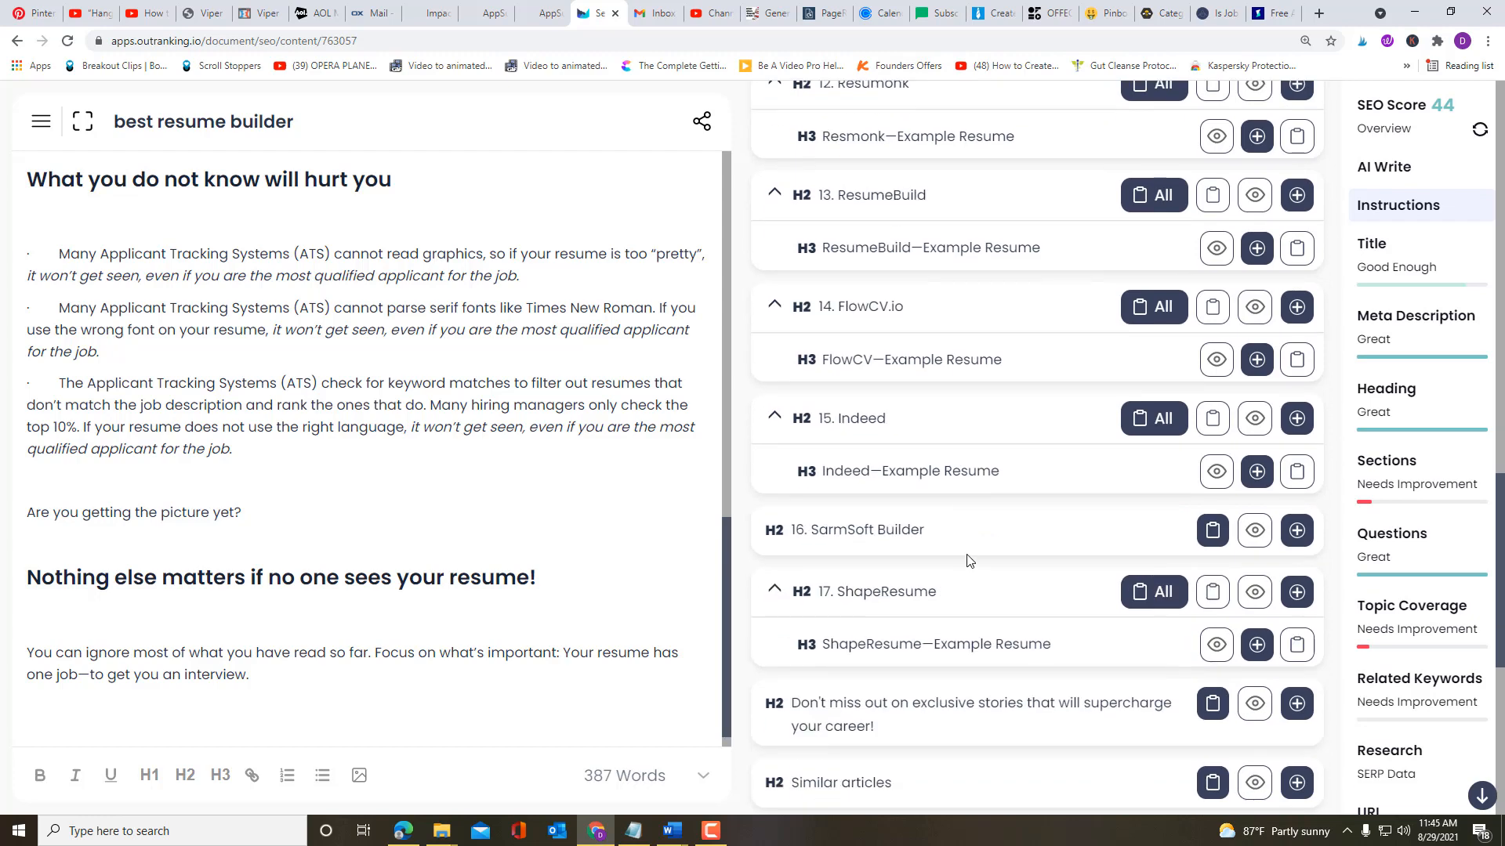
pyautogui.scroll(-3, 969, 559)
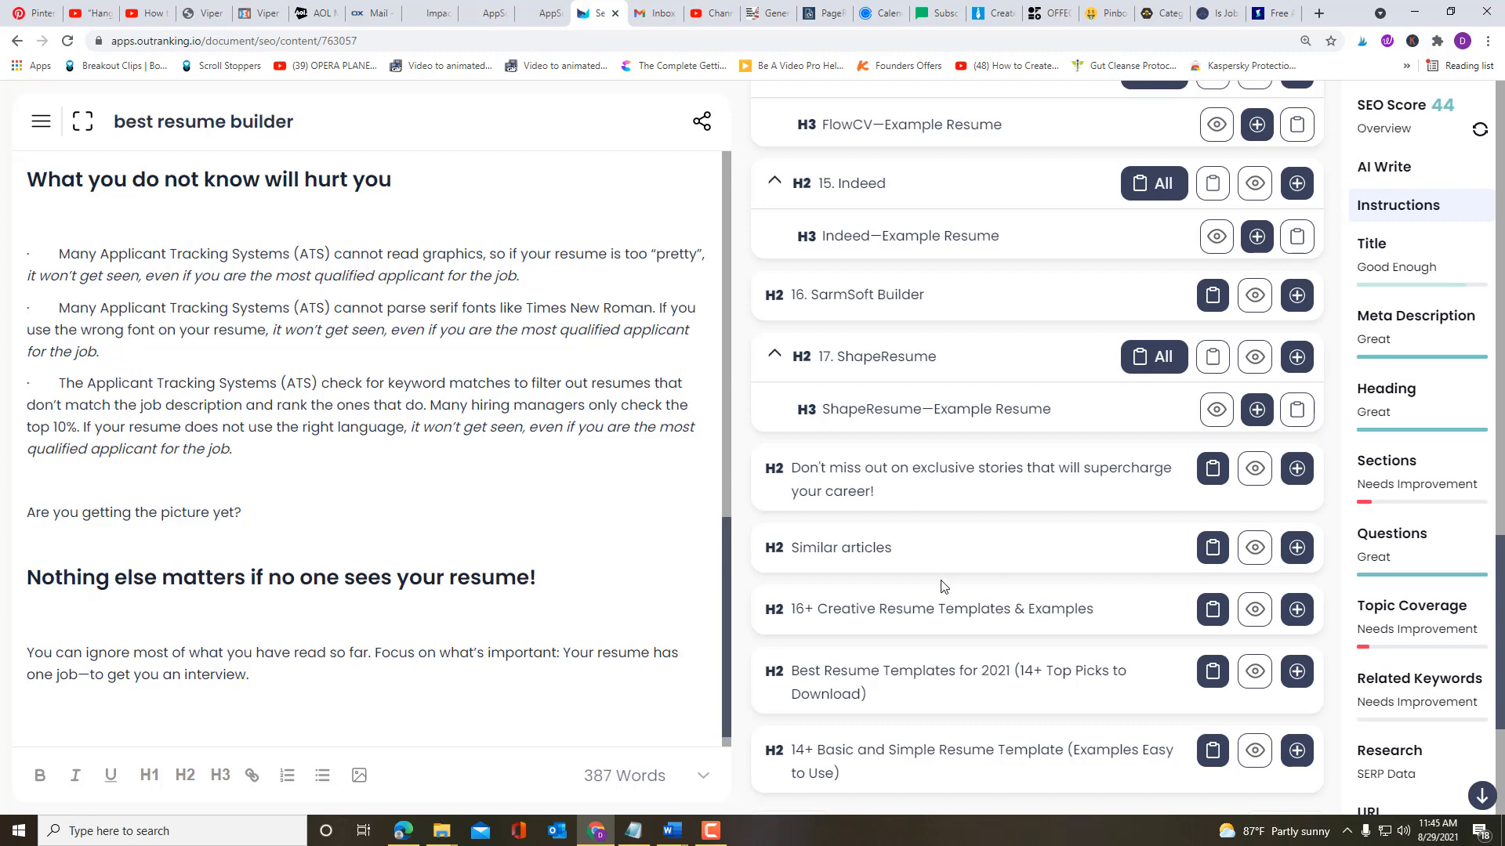
pyautogui.scroll(-1, 943, 588)
pyautogui.scroll(-1, 941, 628)
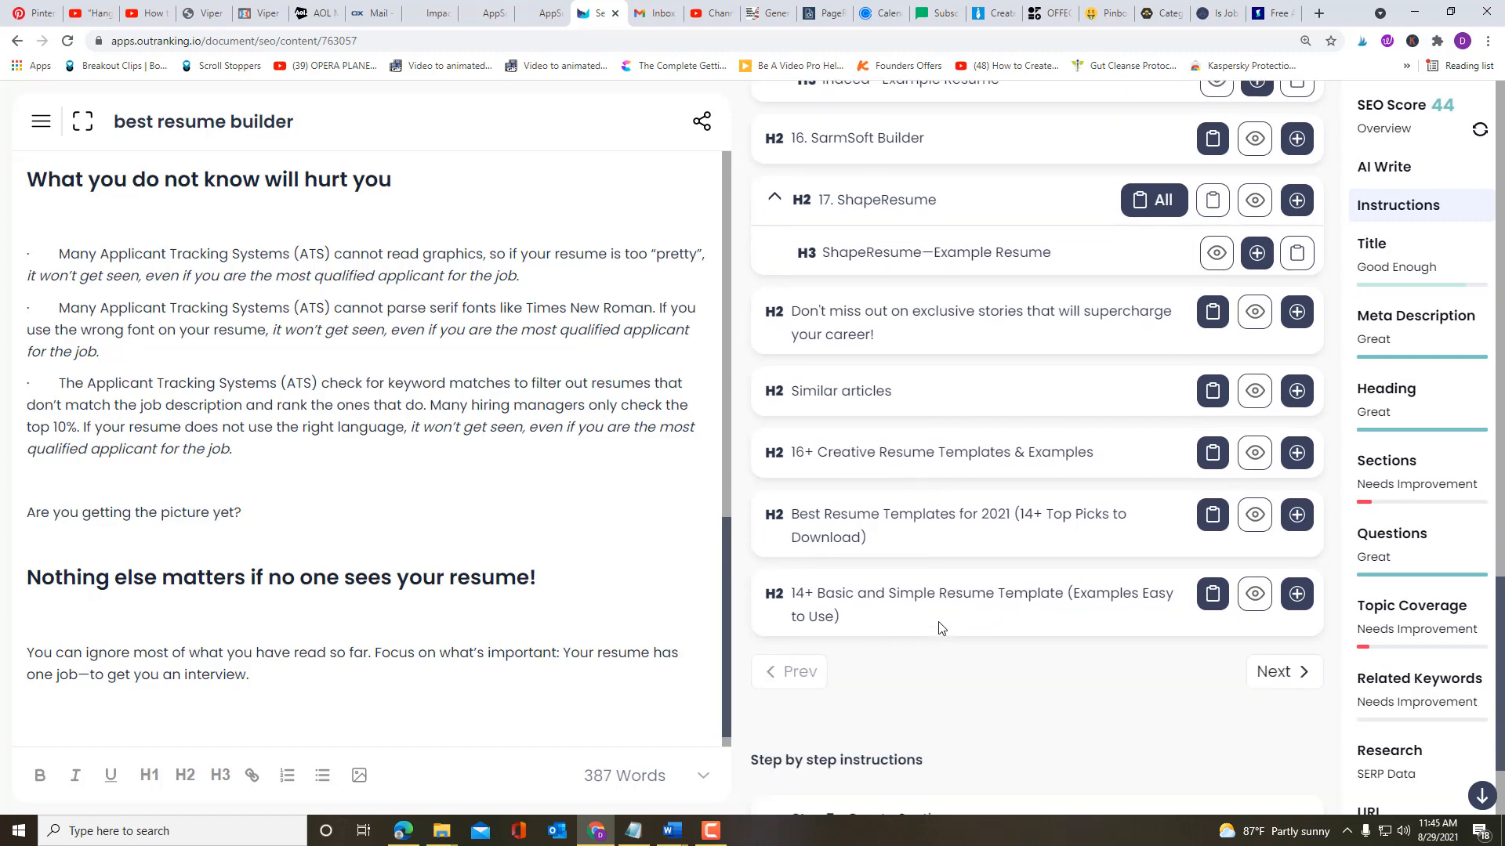
# Step: Examine the HFW list of section headings for the article, down to the end of its first page
pyautogui.scroll(-2, 941, 628)
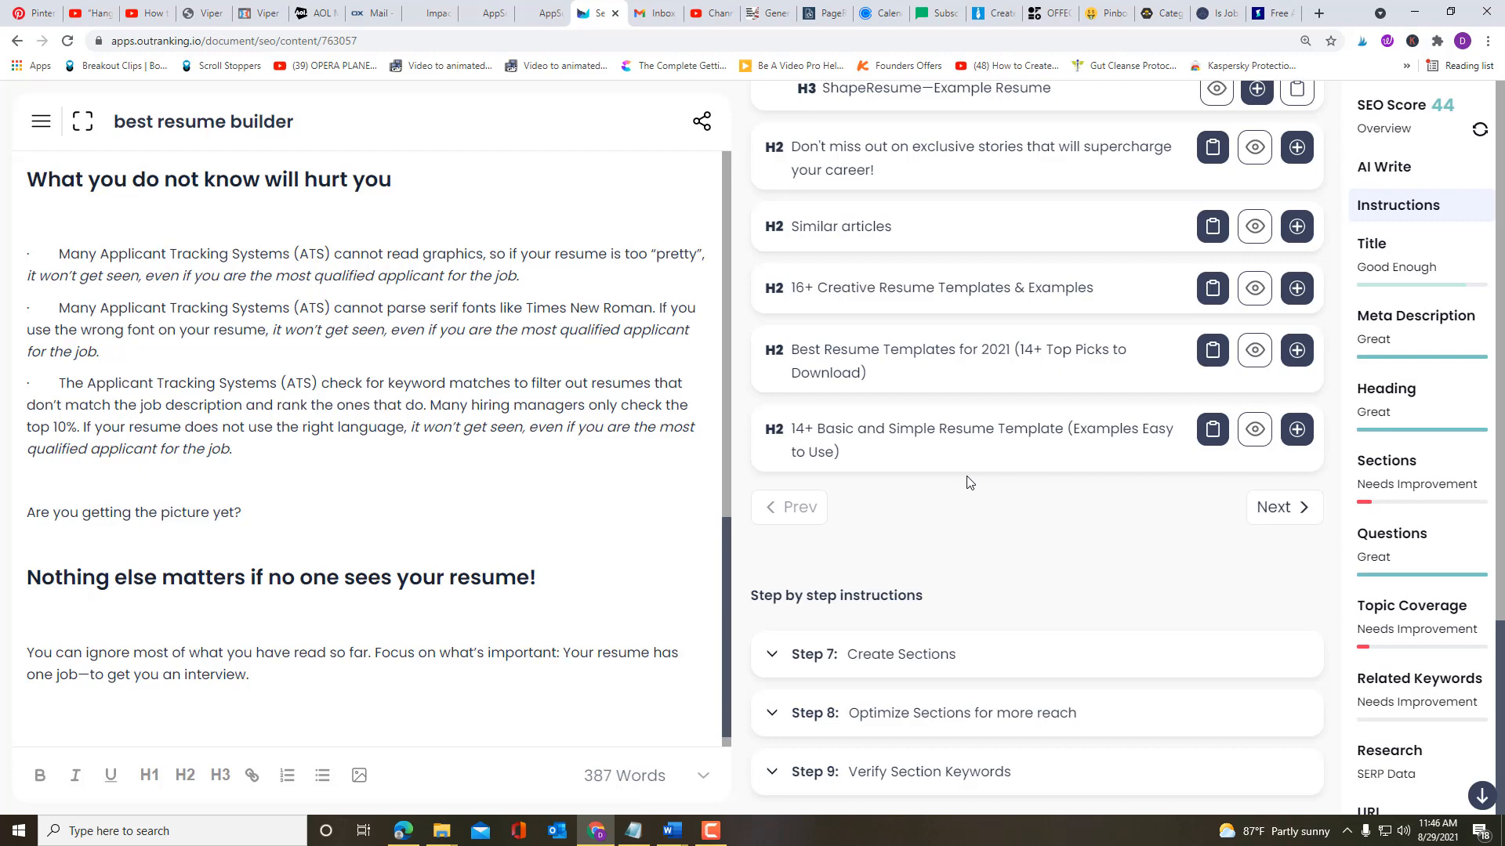
pyautogui.scroll(20, 968, 482)
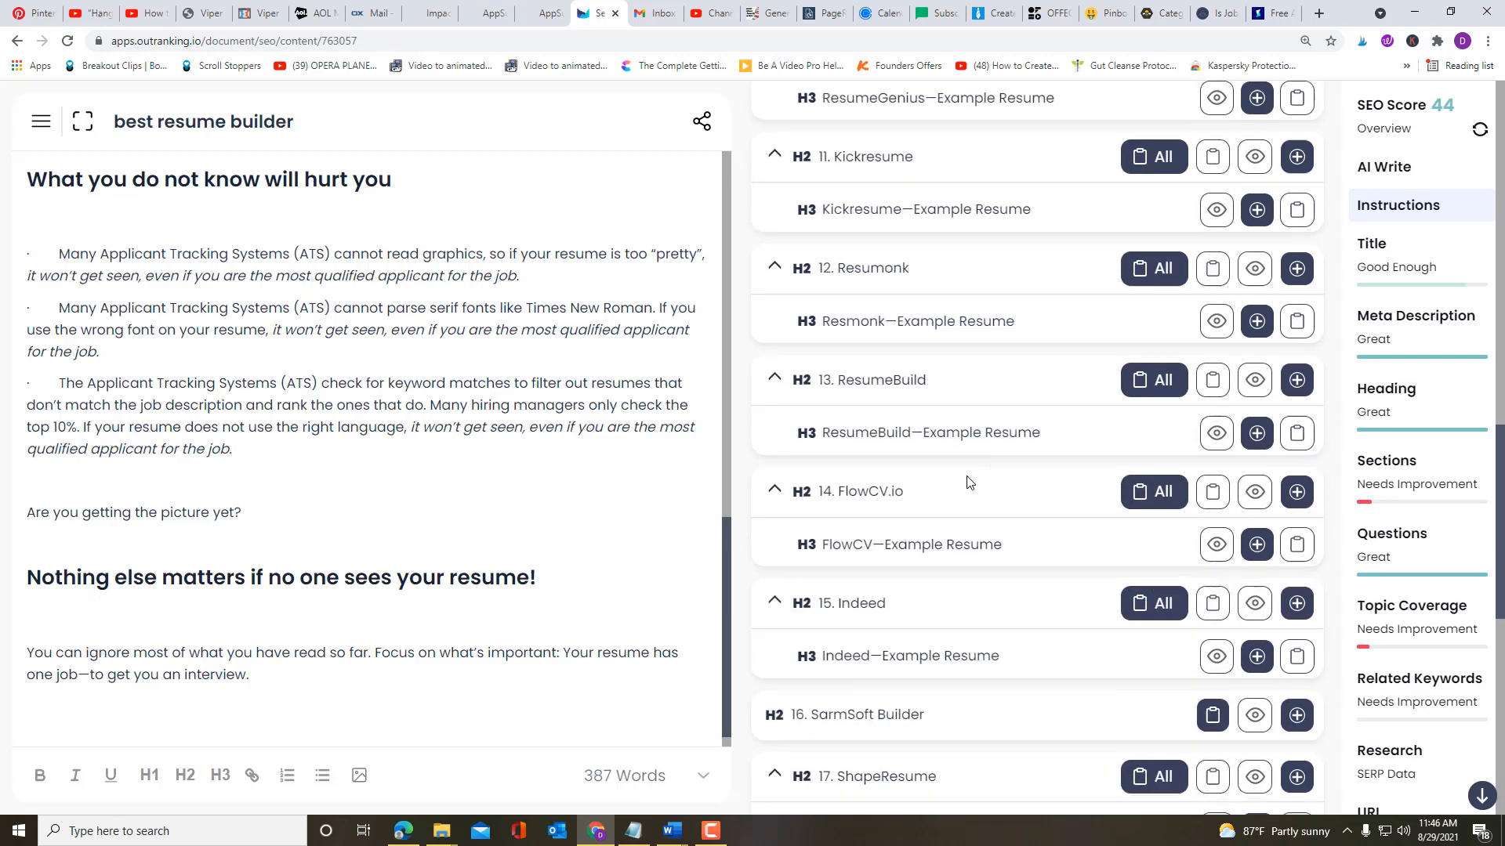
pyautogui.scroll(5, 969, 482)
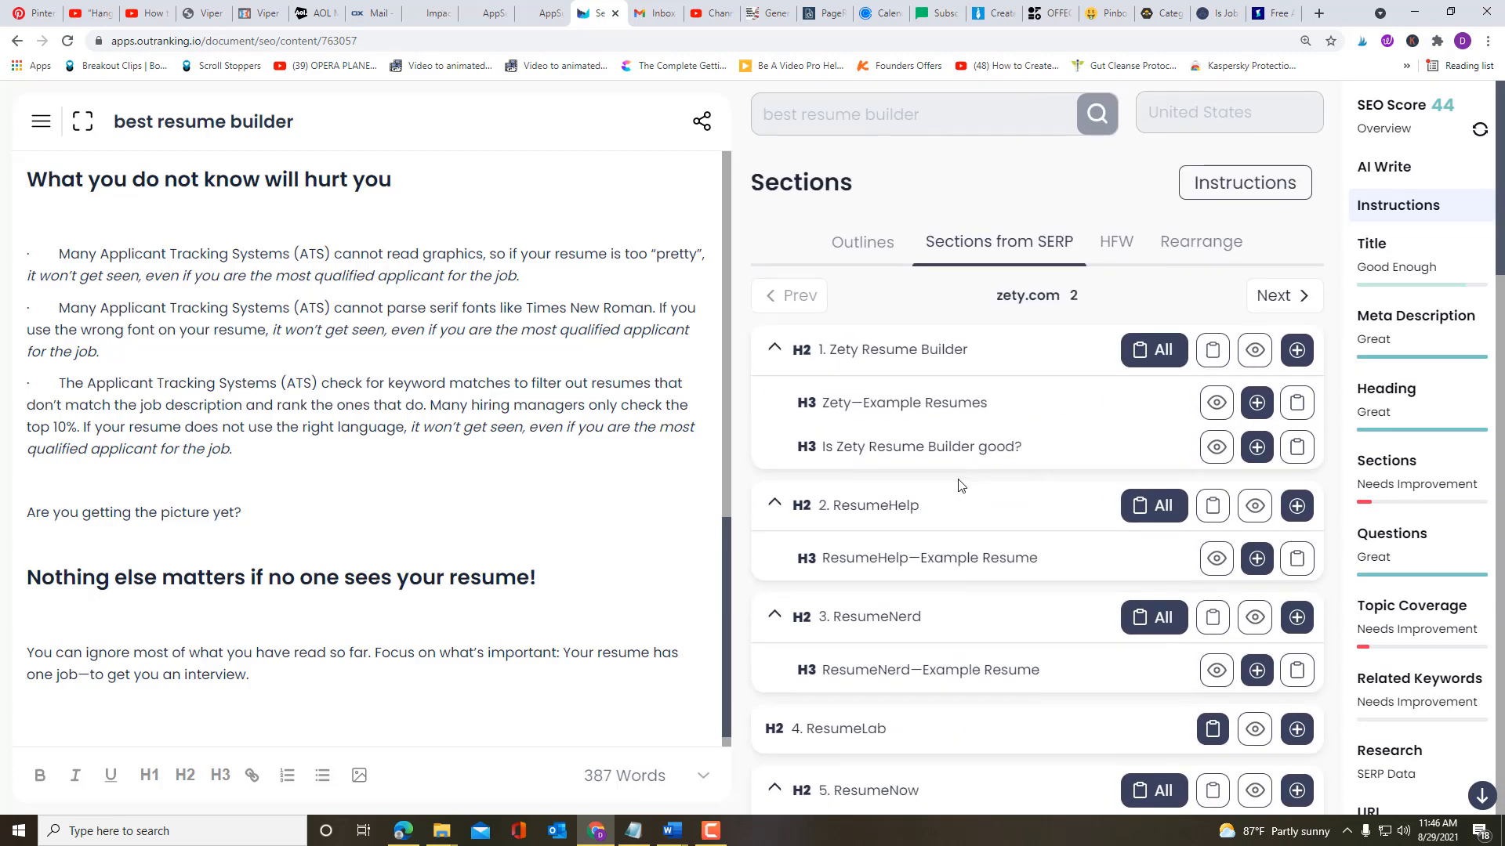
pyautogui.click(1114, 244)
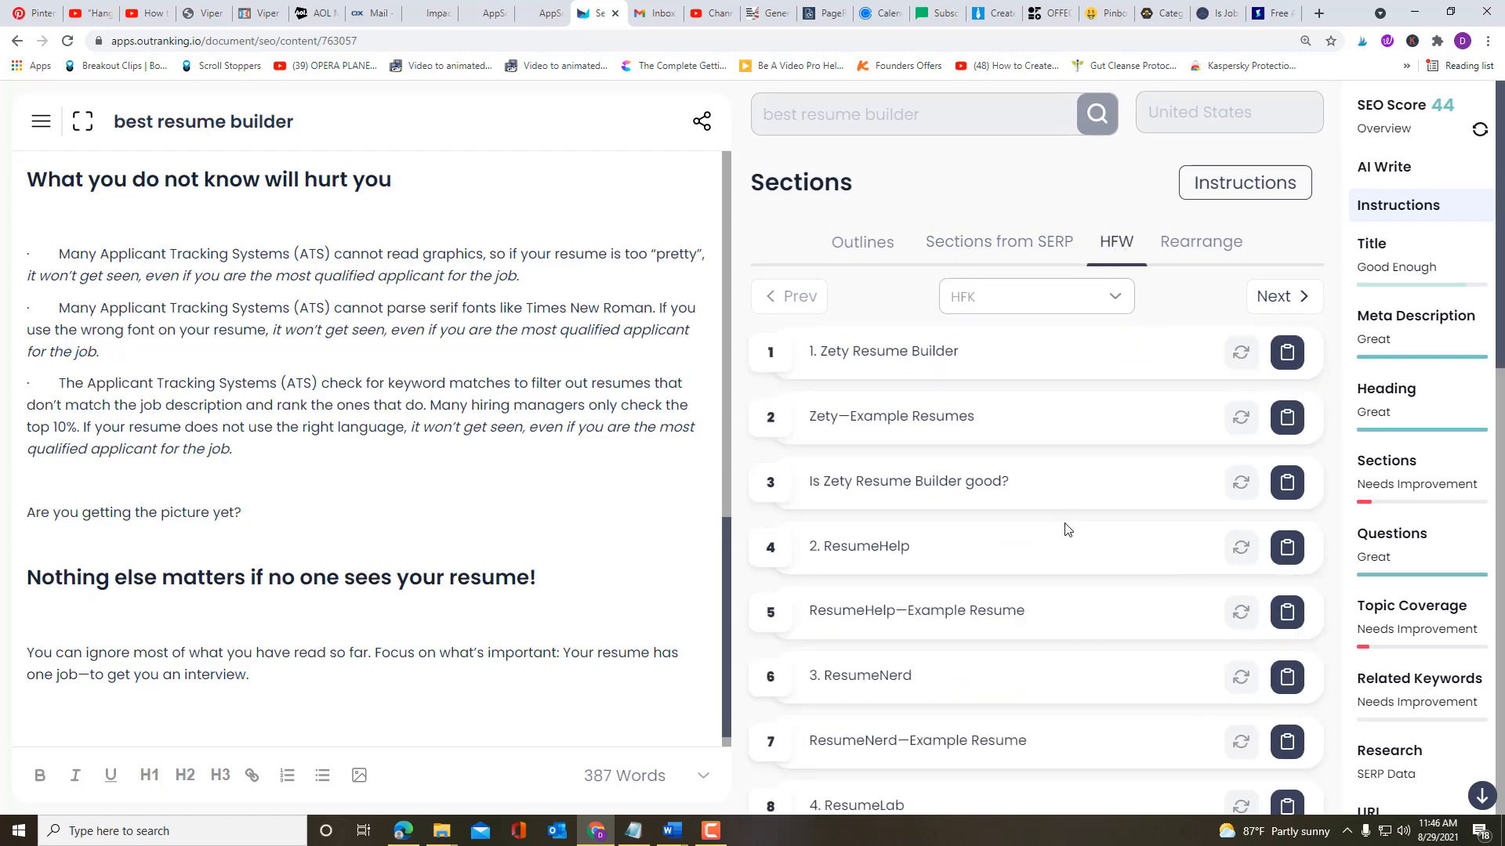
pyautogui.scroll(-3, 1068, 528)
pyautogui.scroll(-8, 1066, 529)
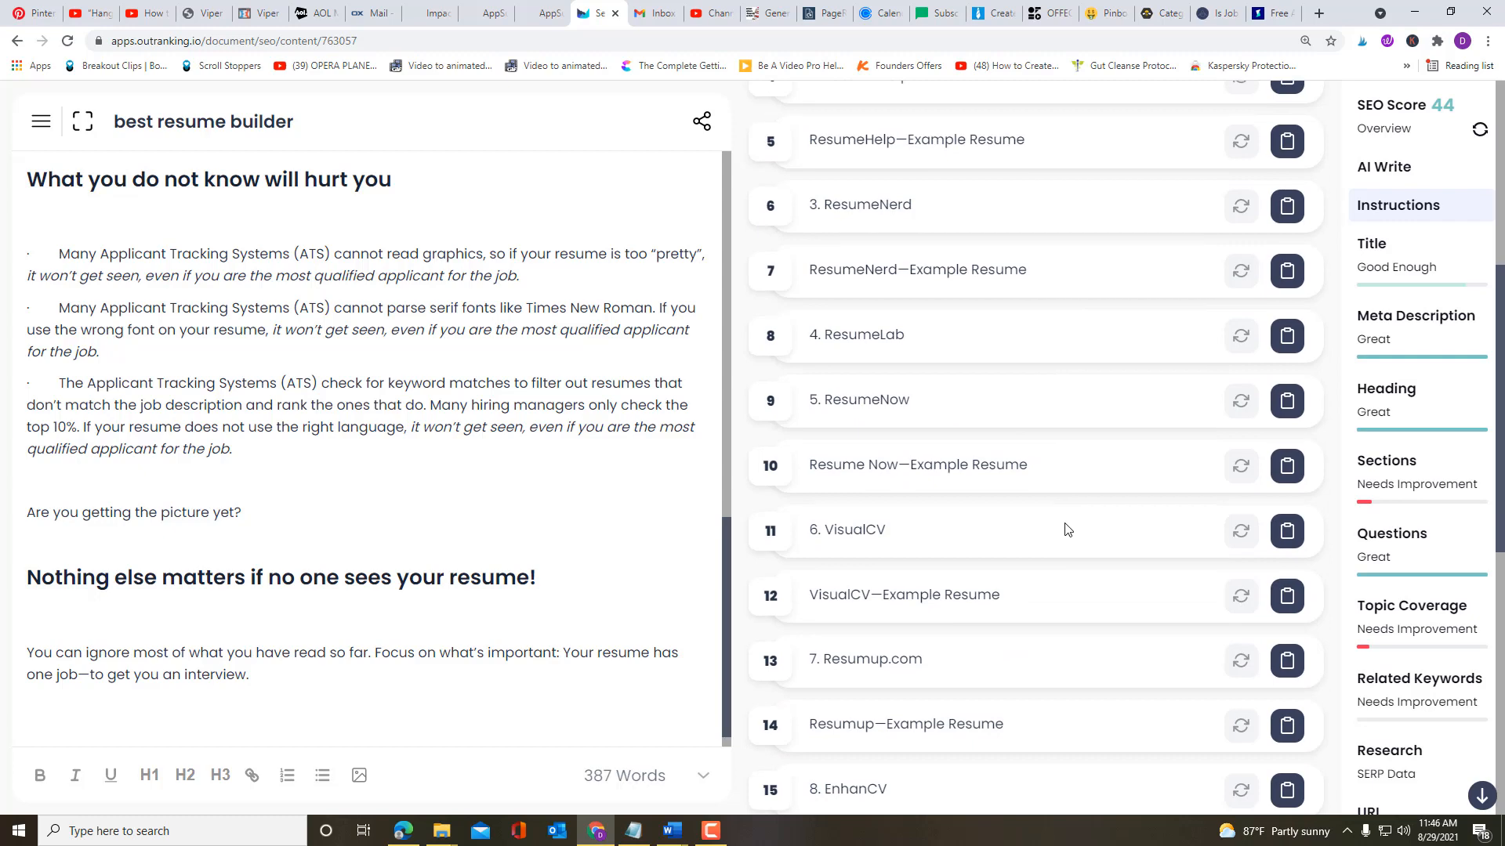
pyautogui.scroll(-4, 1066, 529)
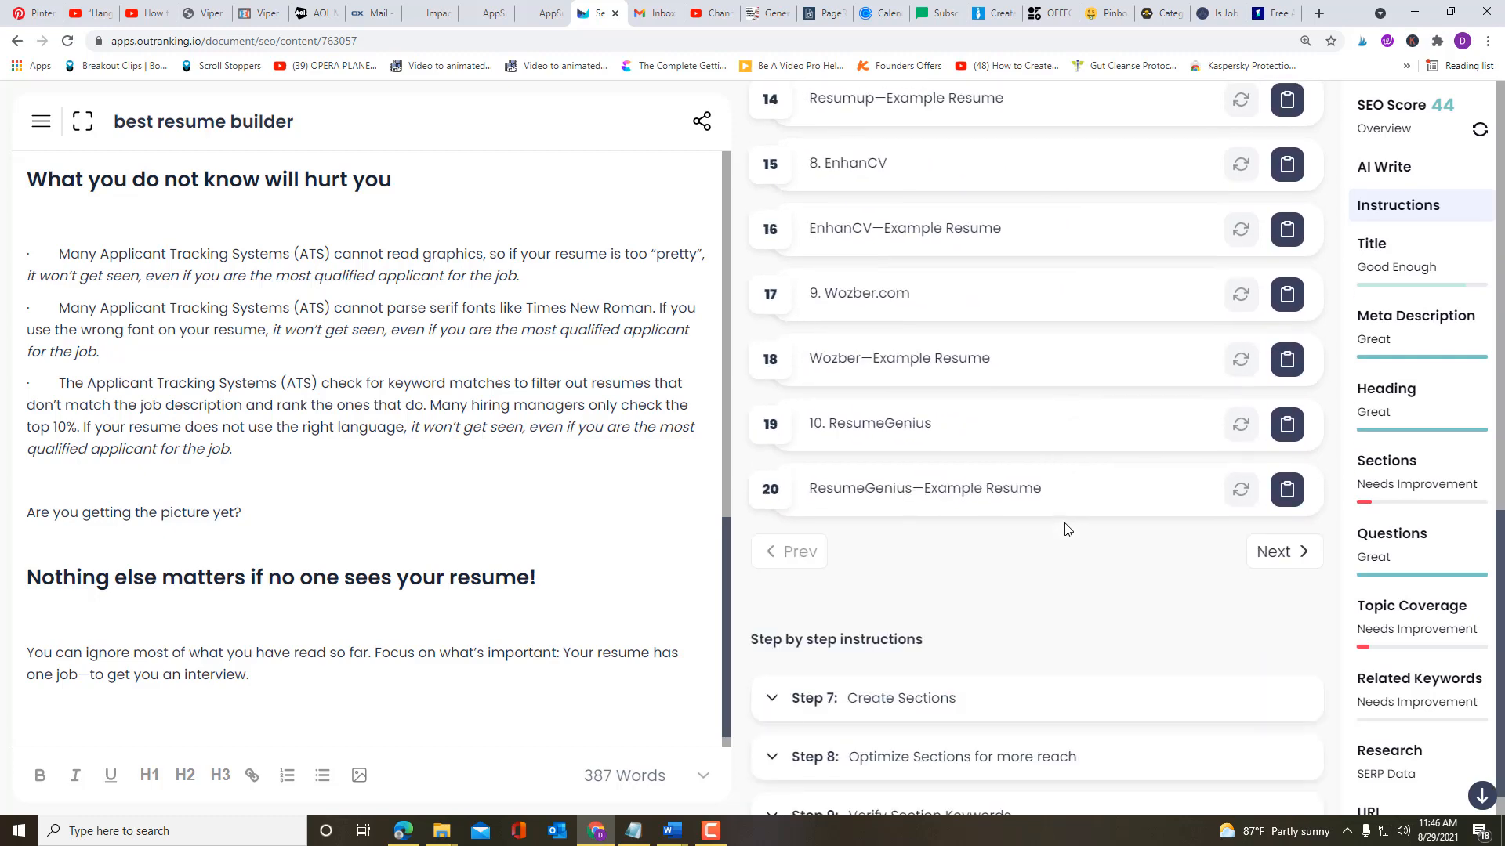
pyautogui.scroll(15, 1066, 529)
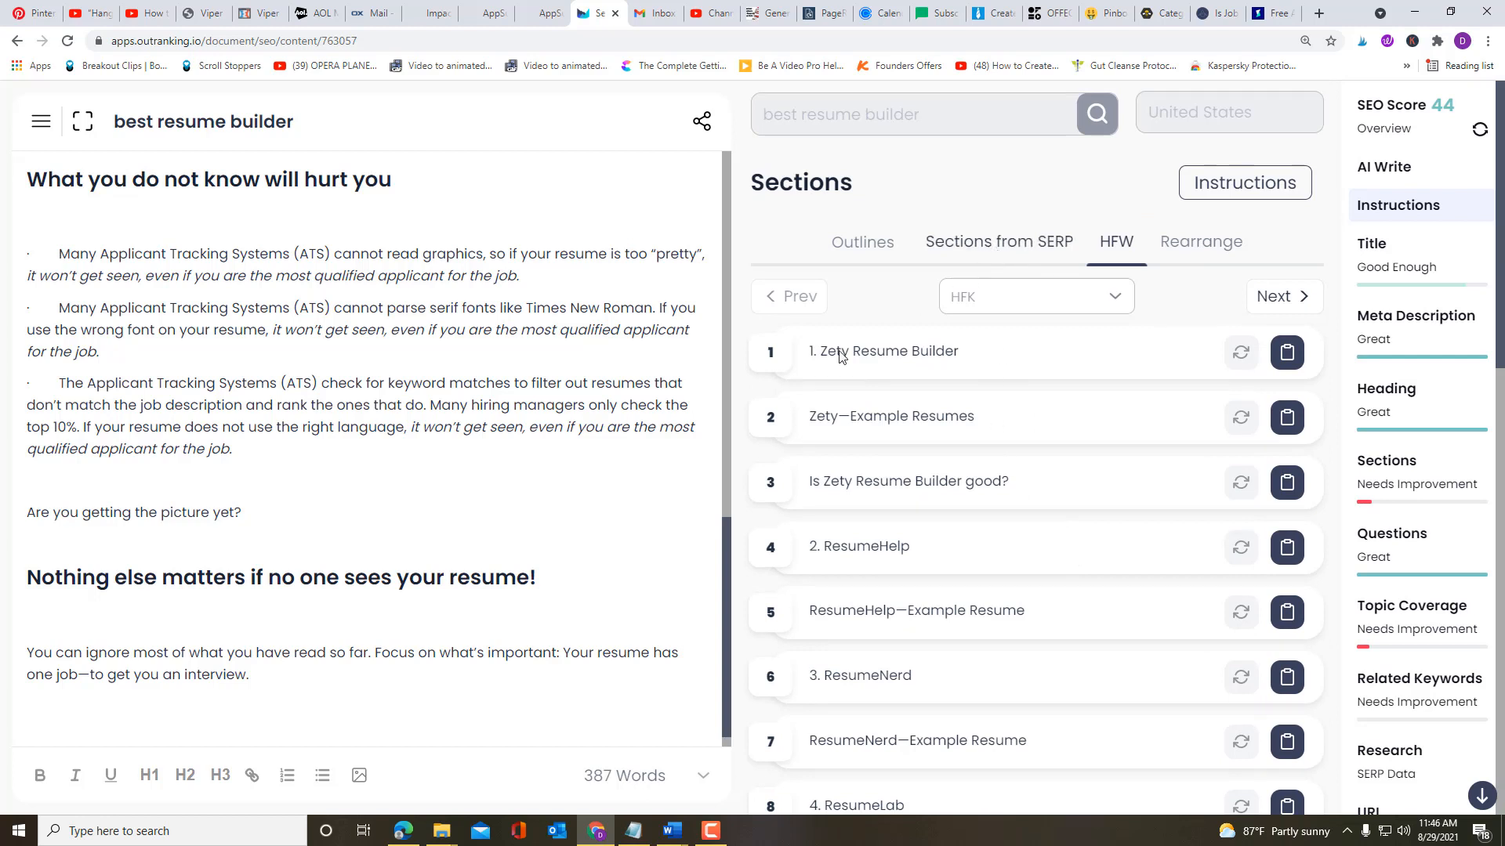
# Step: Check the article's current outline, and copy the heading "Why build the best resume for any job?" from the Word document "AIDA for Resumes 2"
pyautogui.click(861, 242)
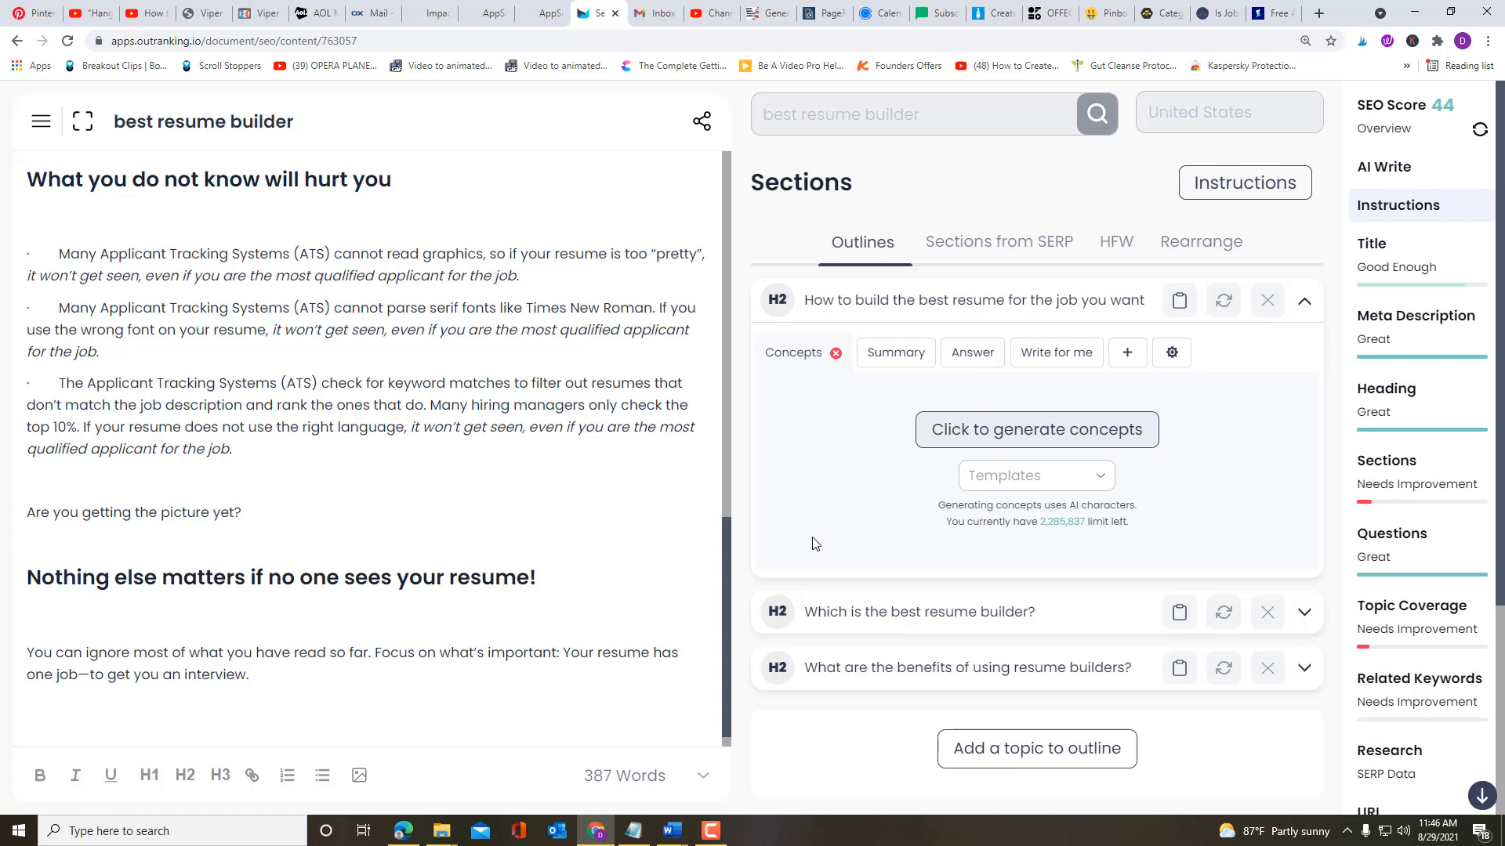
pyautogui.scroll(-2, 815, 543)
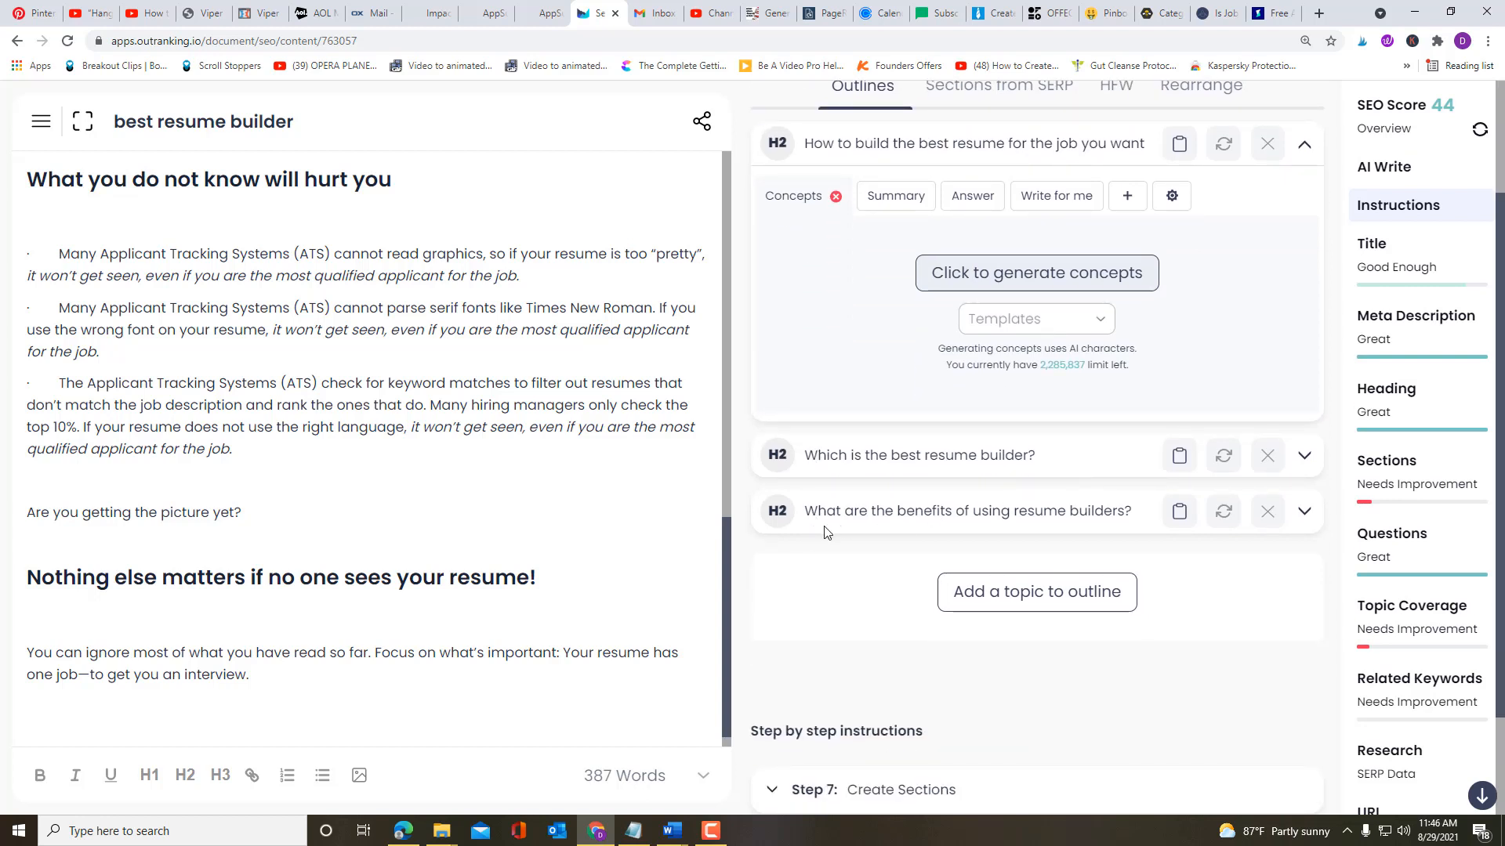
pyautogui.moveTo(675, 837)
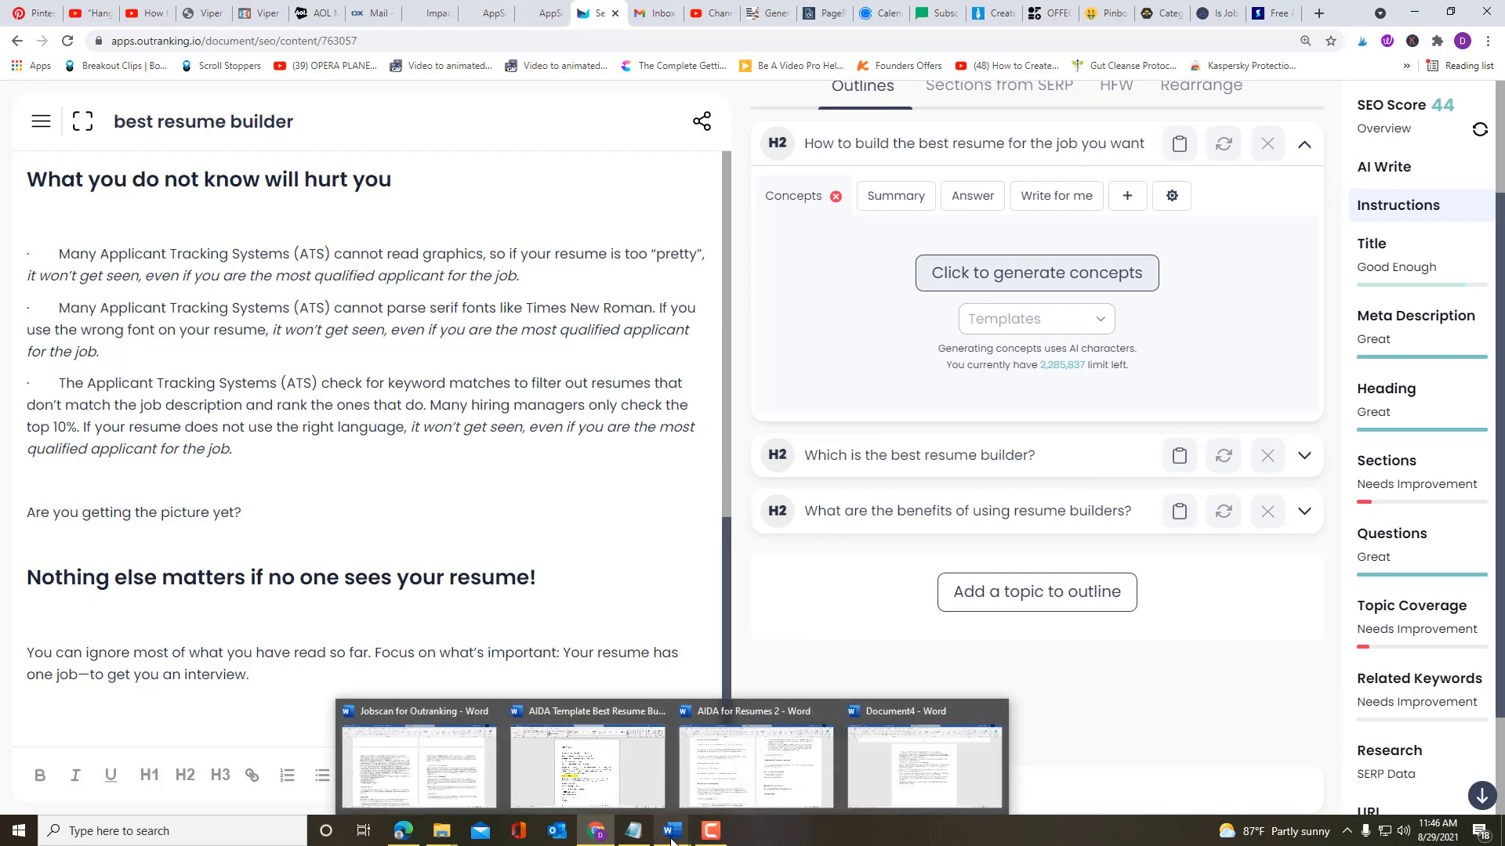
pyautogui.click(742, 799)
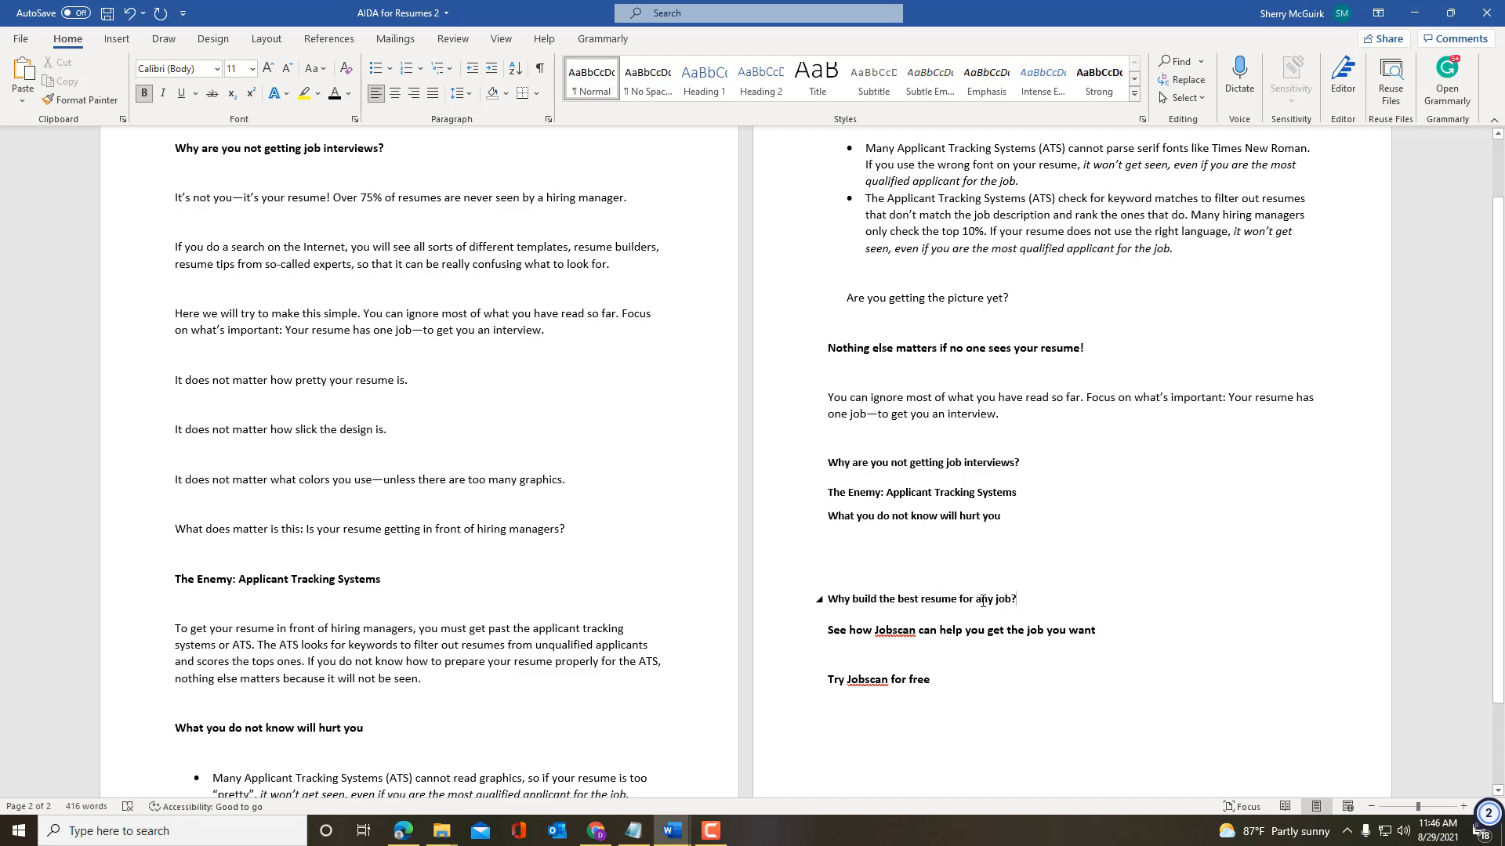
pyautogui.moveTo(982, 601); pyautogui.dragTo(825, 602)
pyautogui.hotkey('ctrl', 'c')
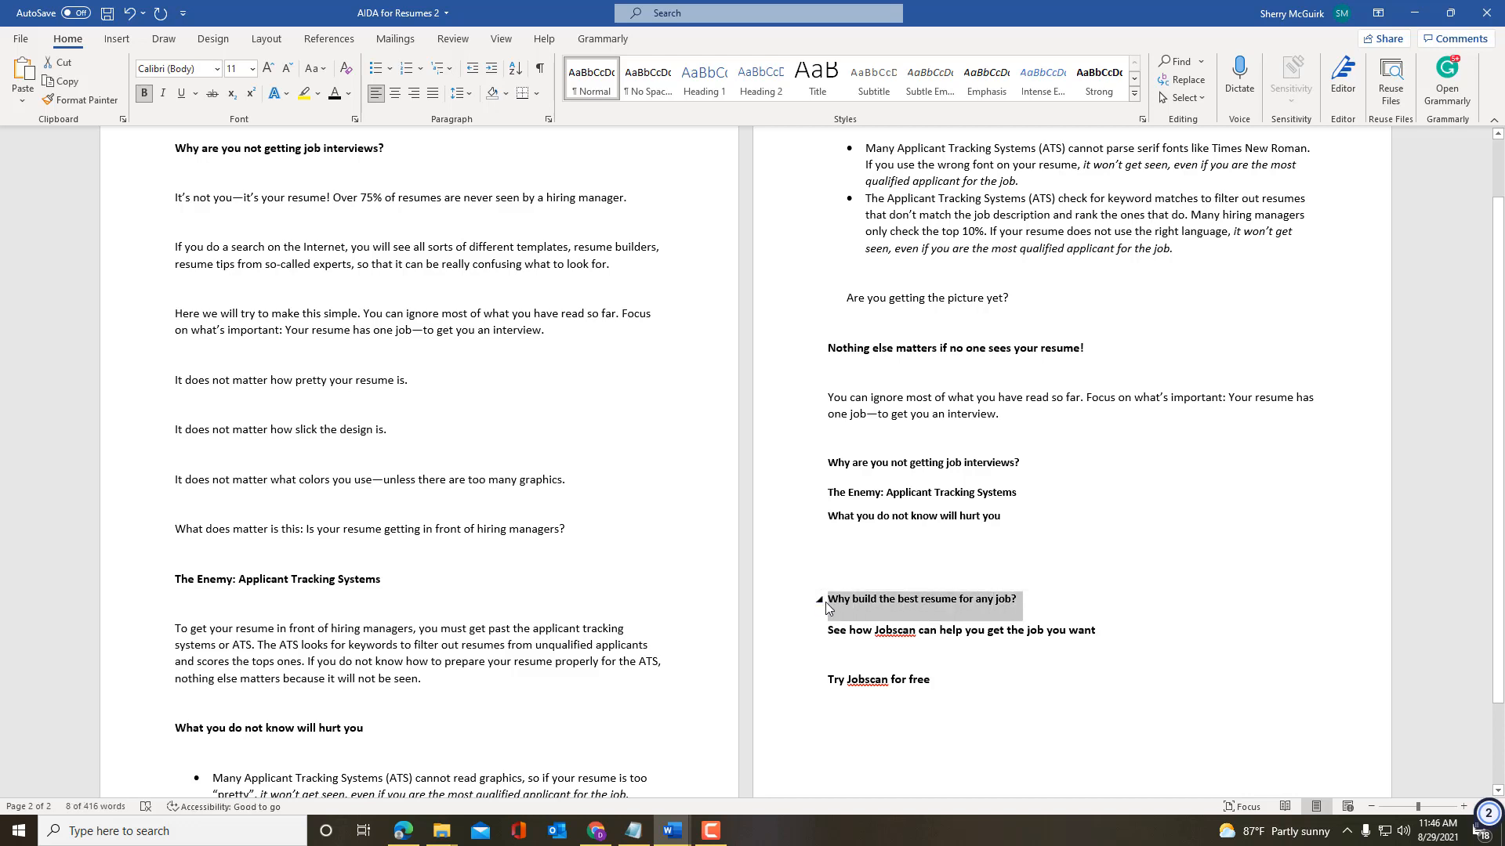
# Step: Back in Outranking, add a new H2 topic to the outline with the copied heading "Why build the best resume for any job?"
pyautogui.click(606, 837)
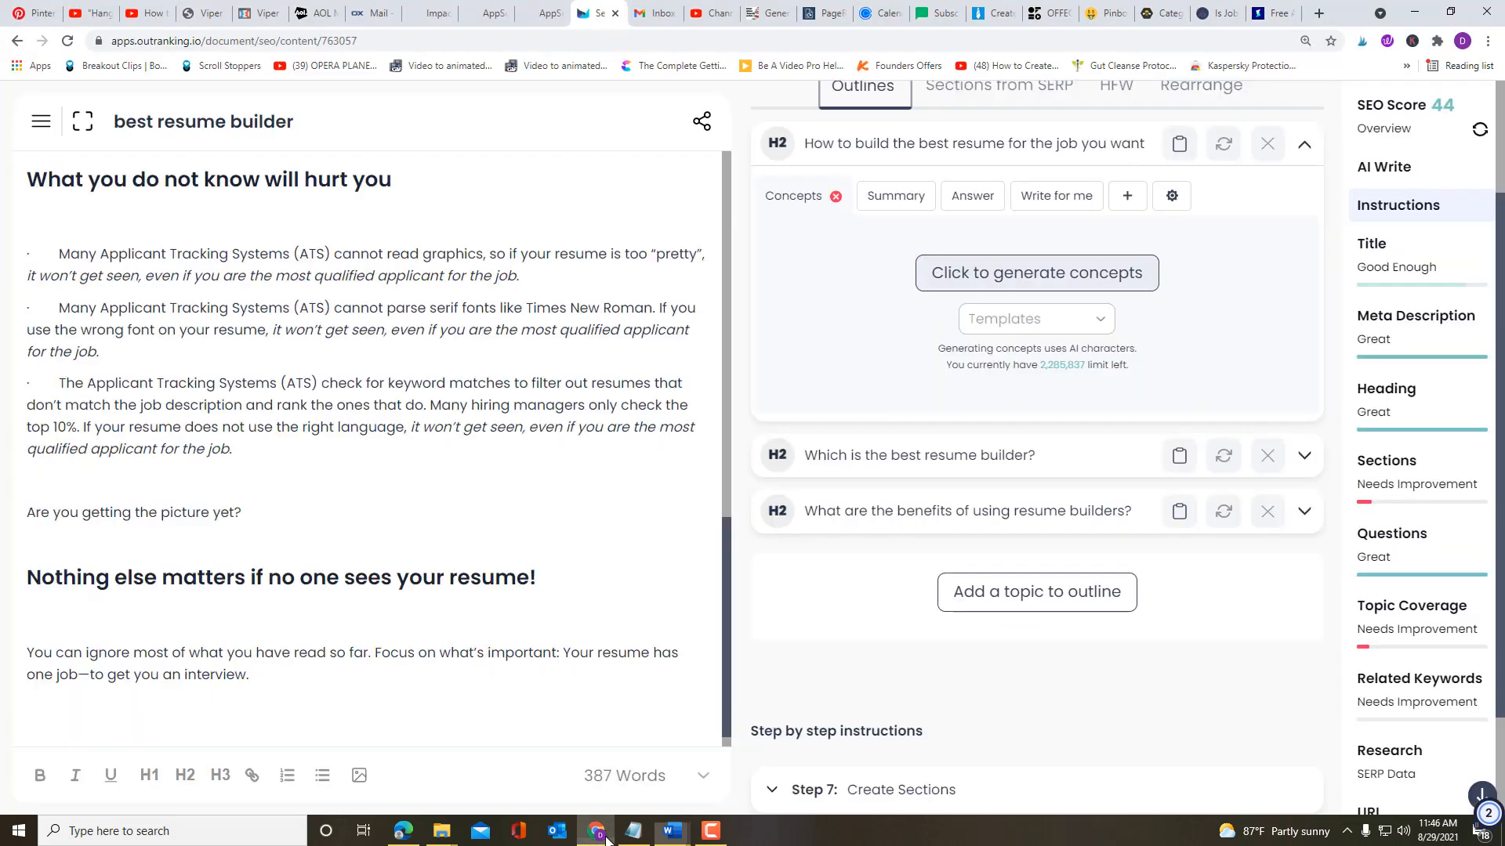
pyautogui.click(1038, 602)
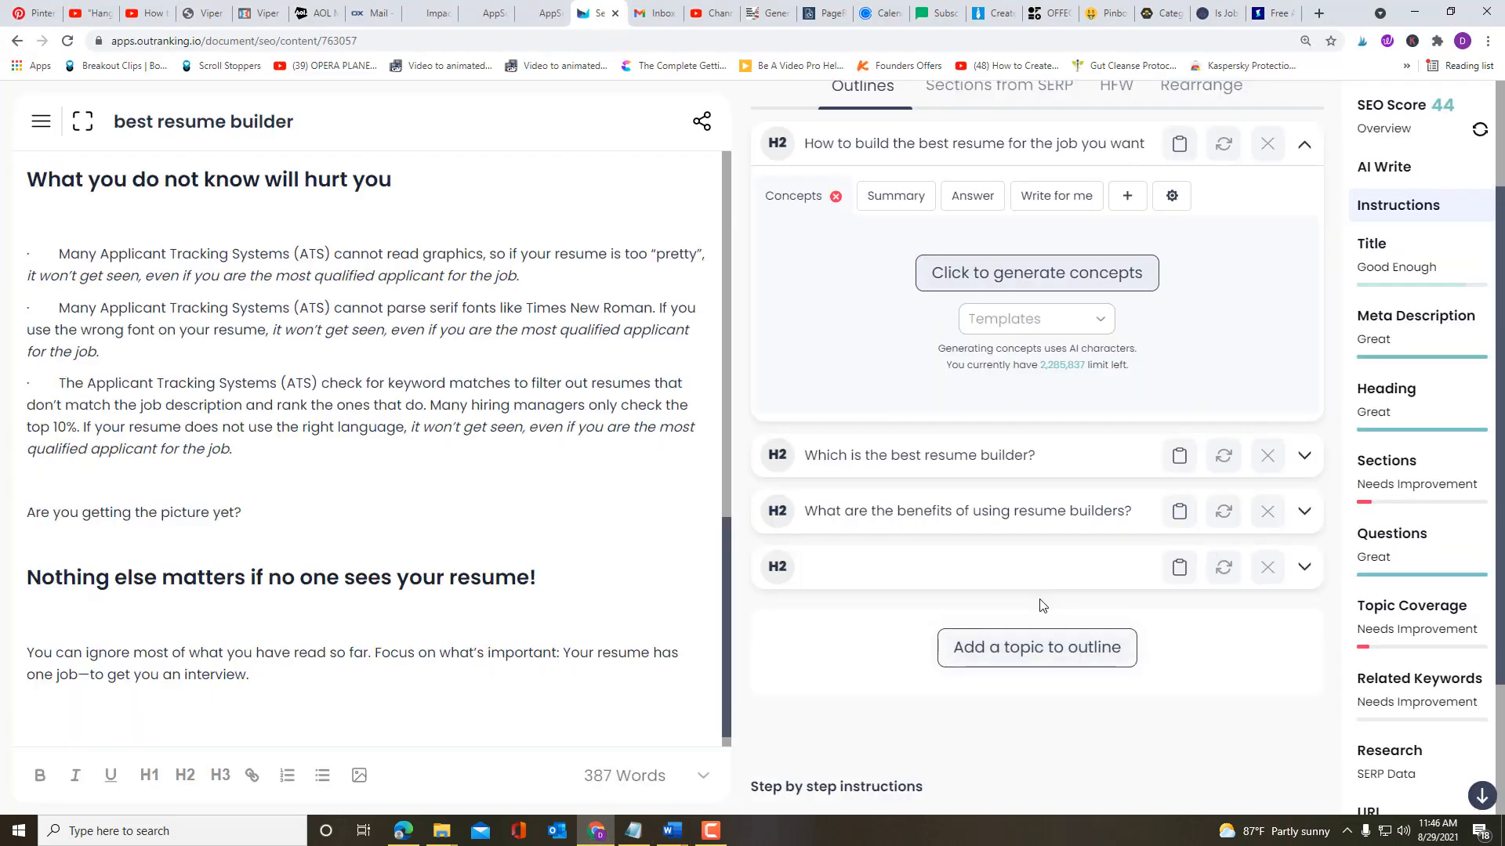
pyautogui.click(853, 580)
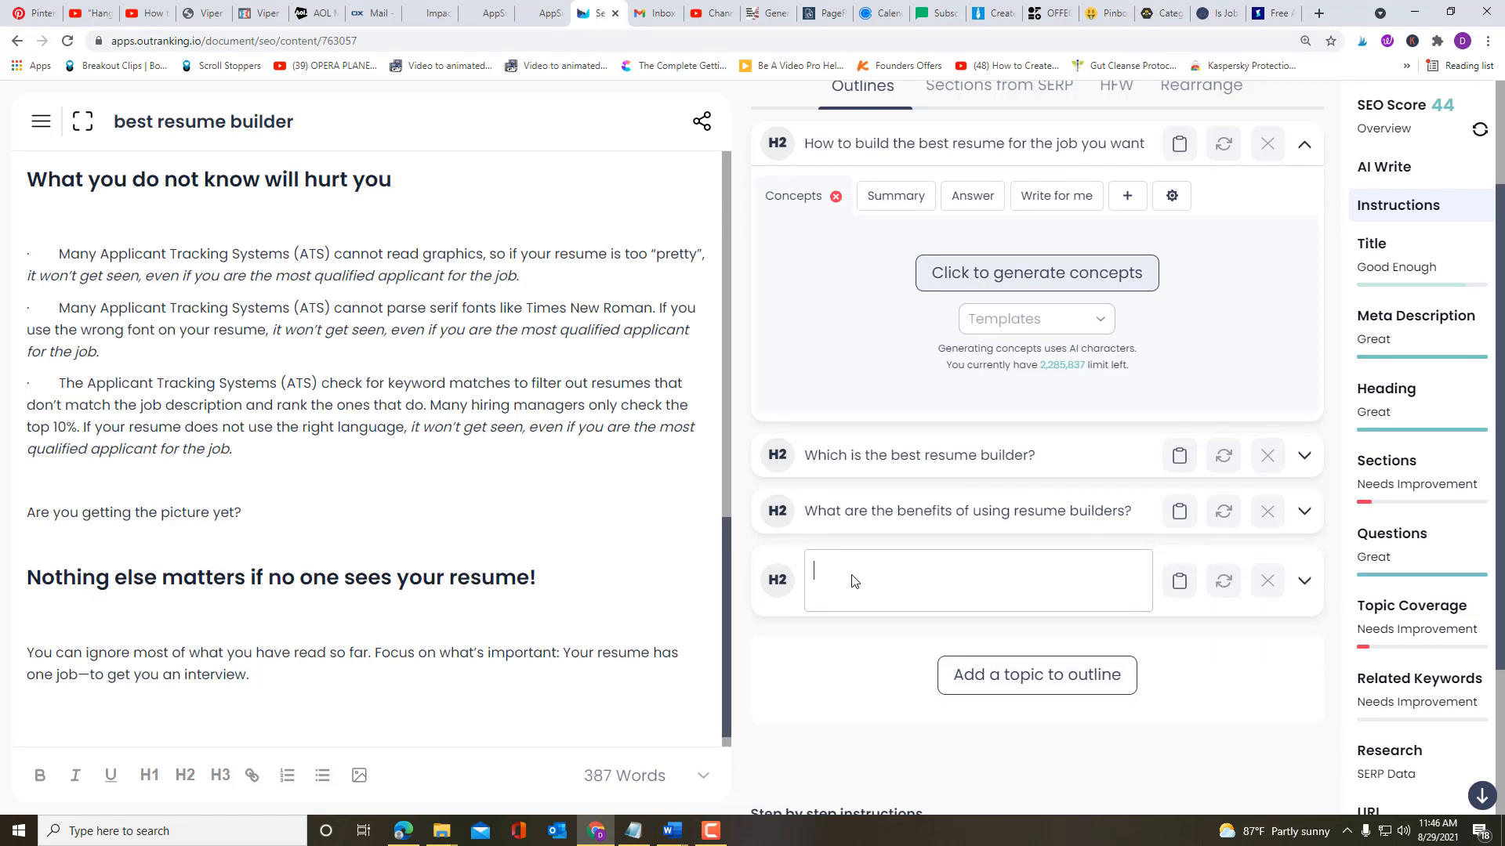
pyautogui.hotkey('ctrl', 'v')
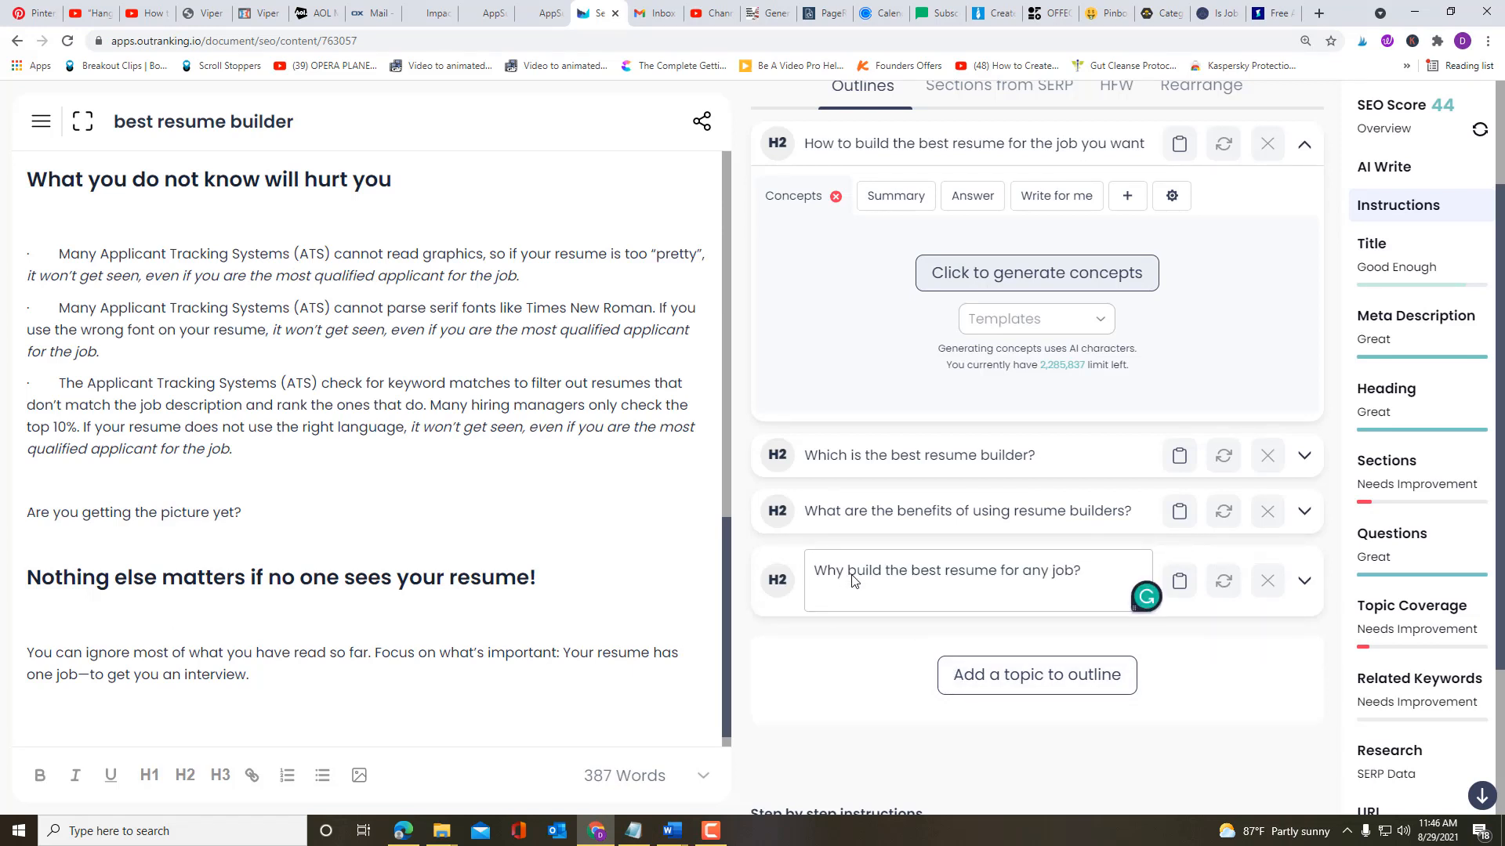
pyautogui.click(828, 699)
pyautogui.scroll(2, 828, 697)
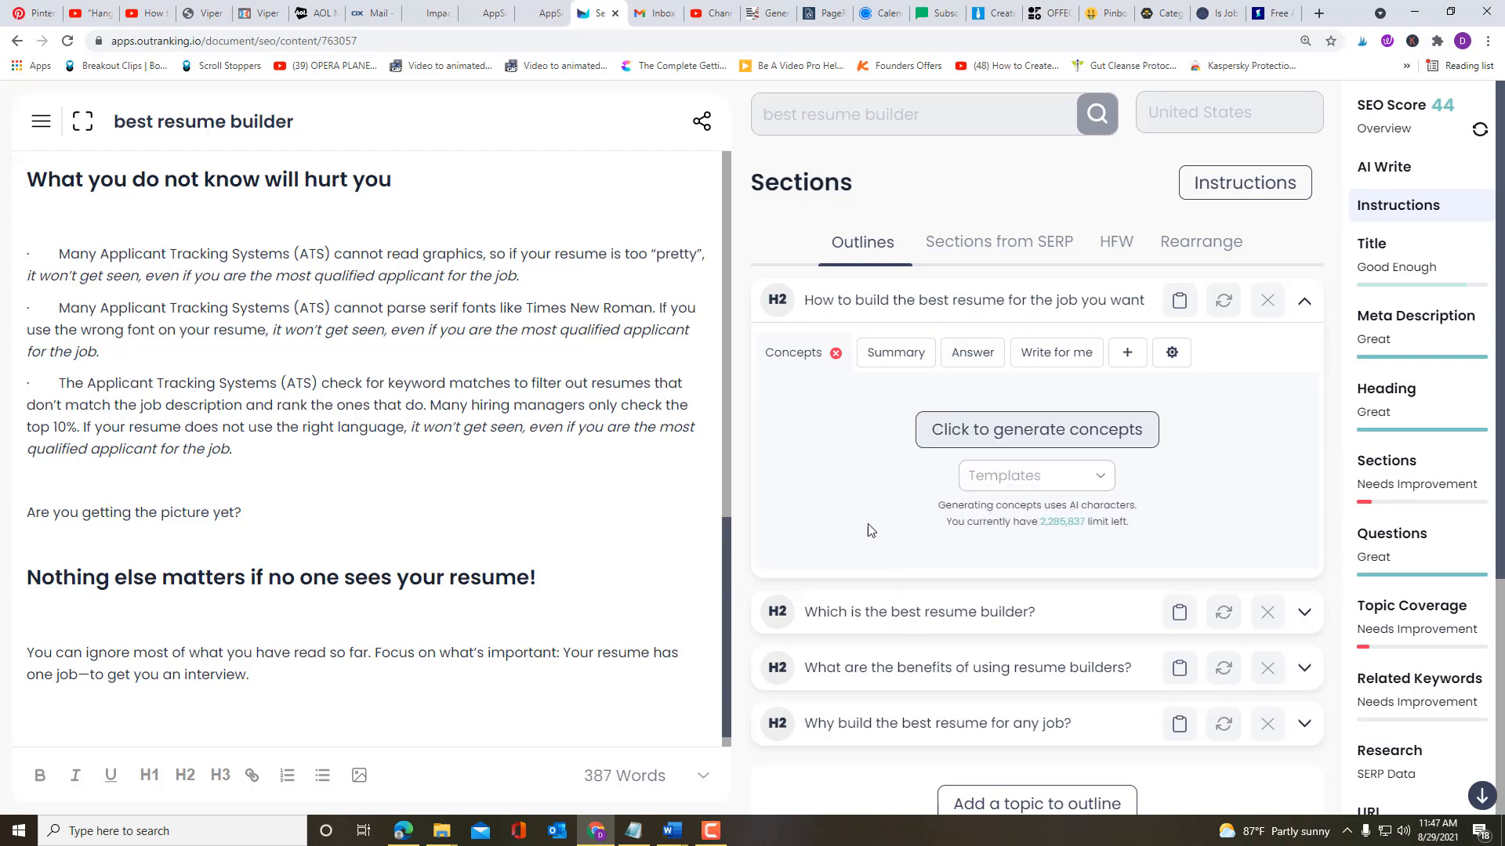
# Step: Expand the outline topic "Why build the best resume for any job?" and go to its concept generation
pyautogui.scroll(-3, 870, 614)
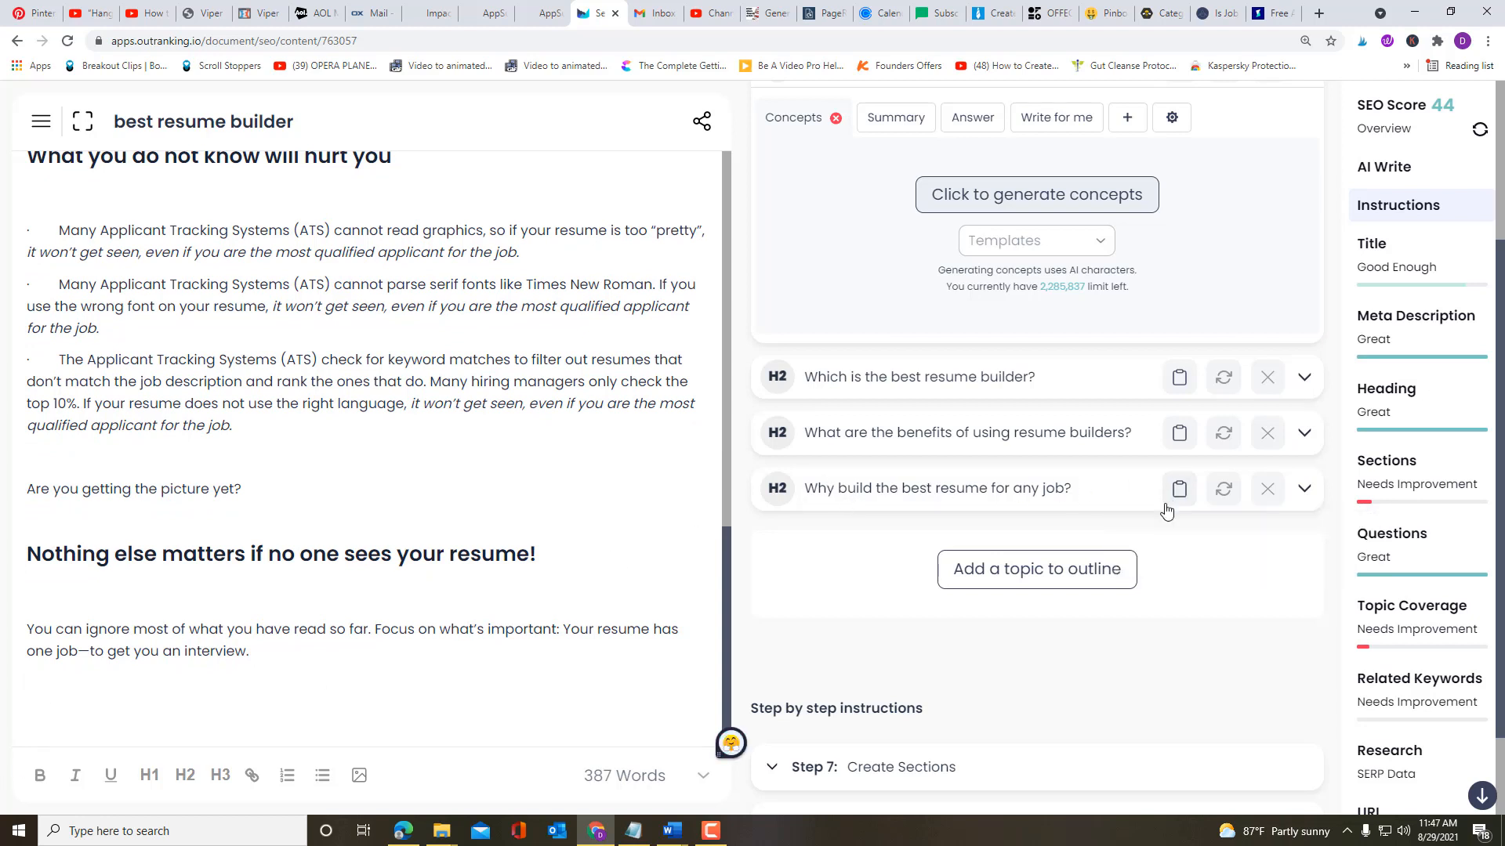
pyautogui.click(1304, 489)
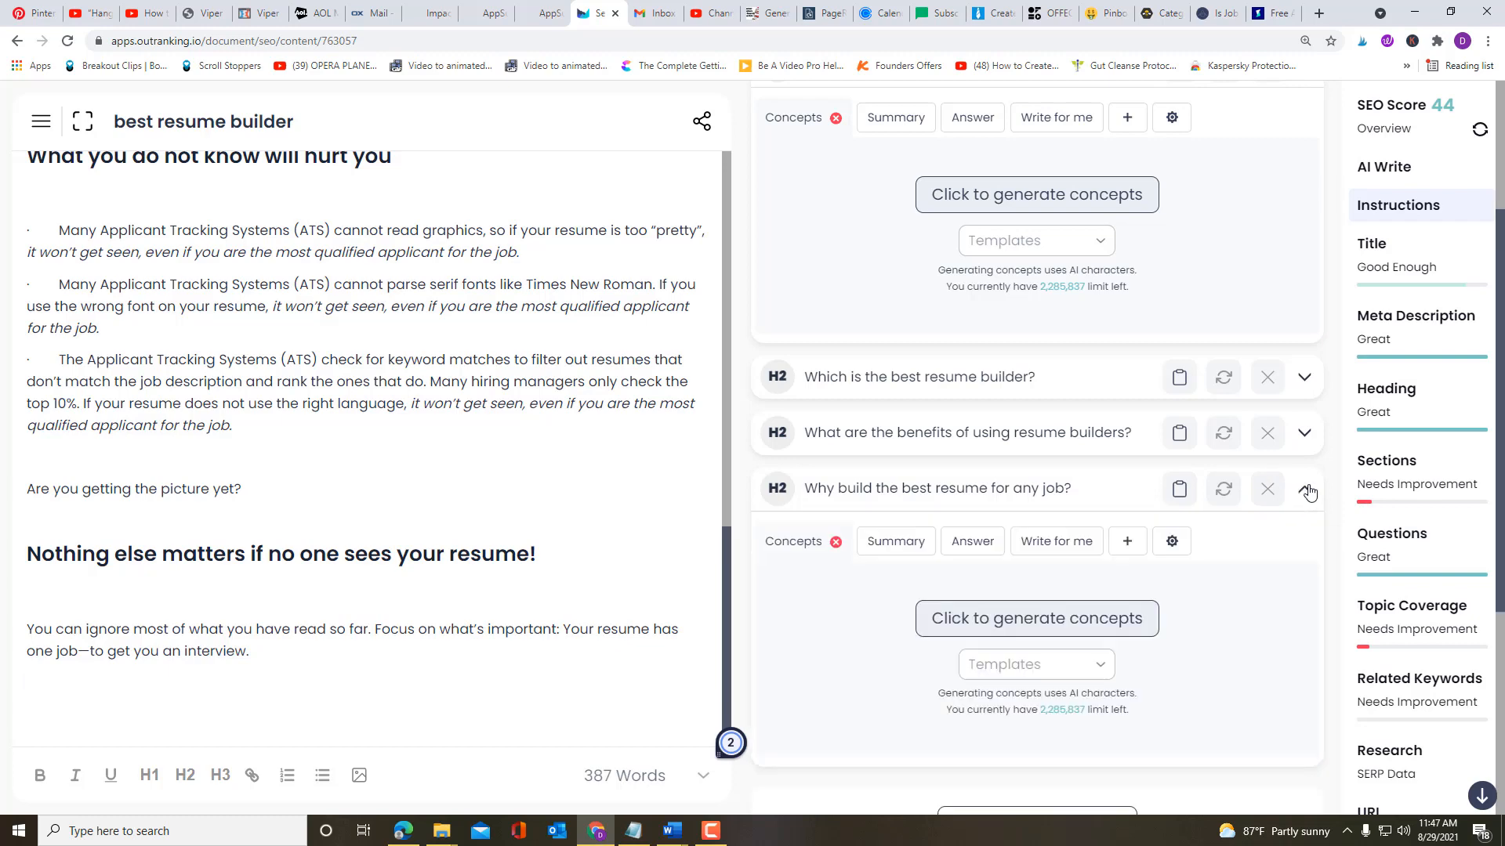
pyautogui.scroll(-1, 1058, 576)
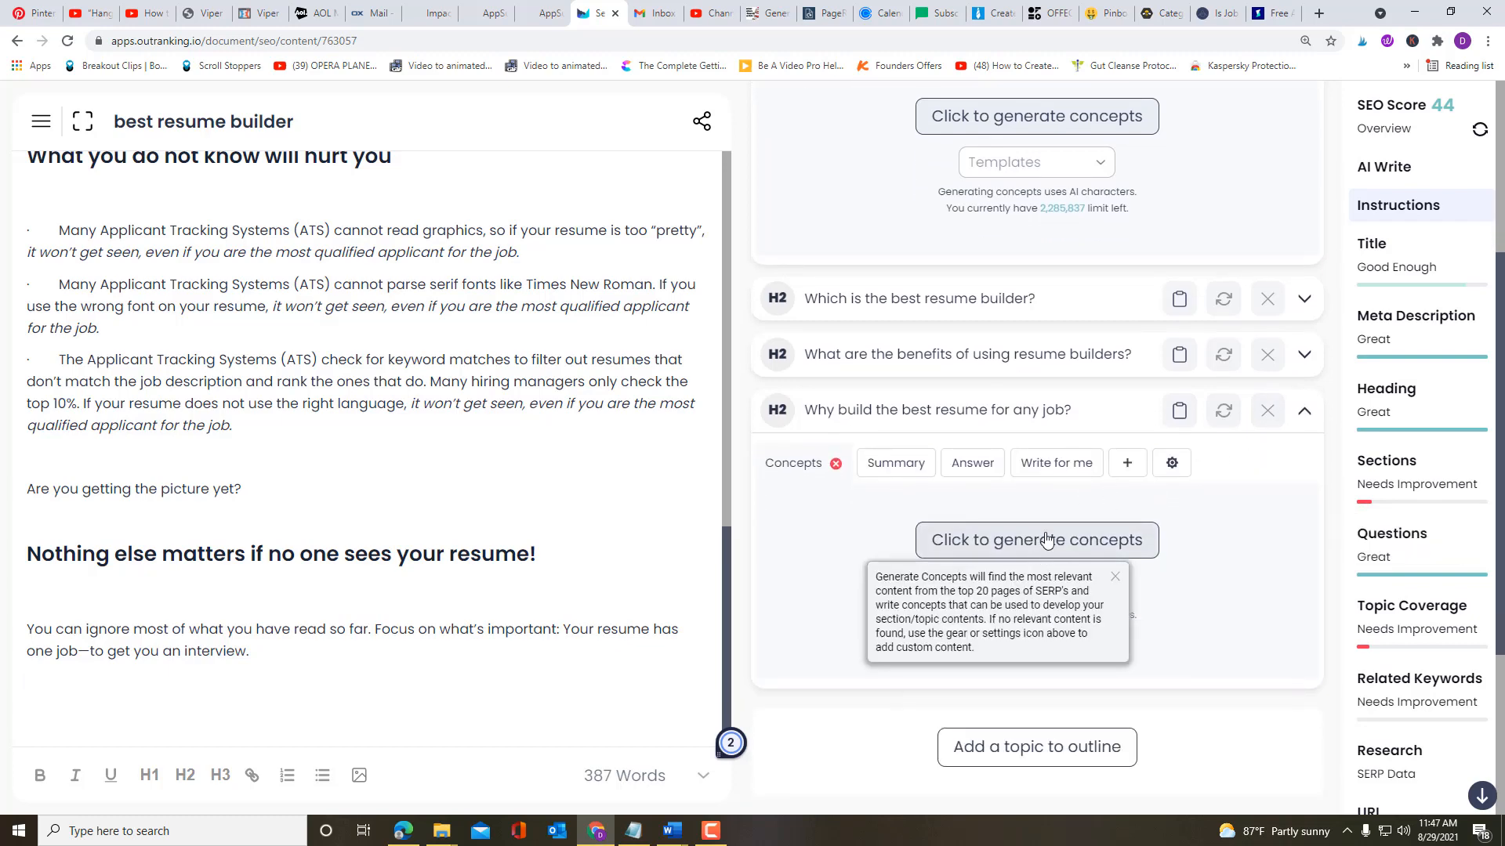
pyautogui.click(1051, 539)
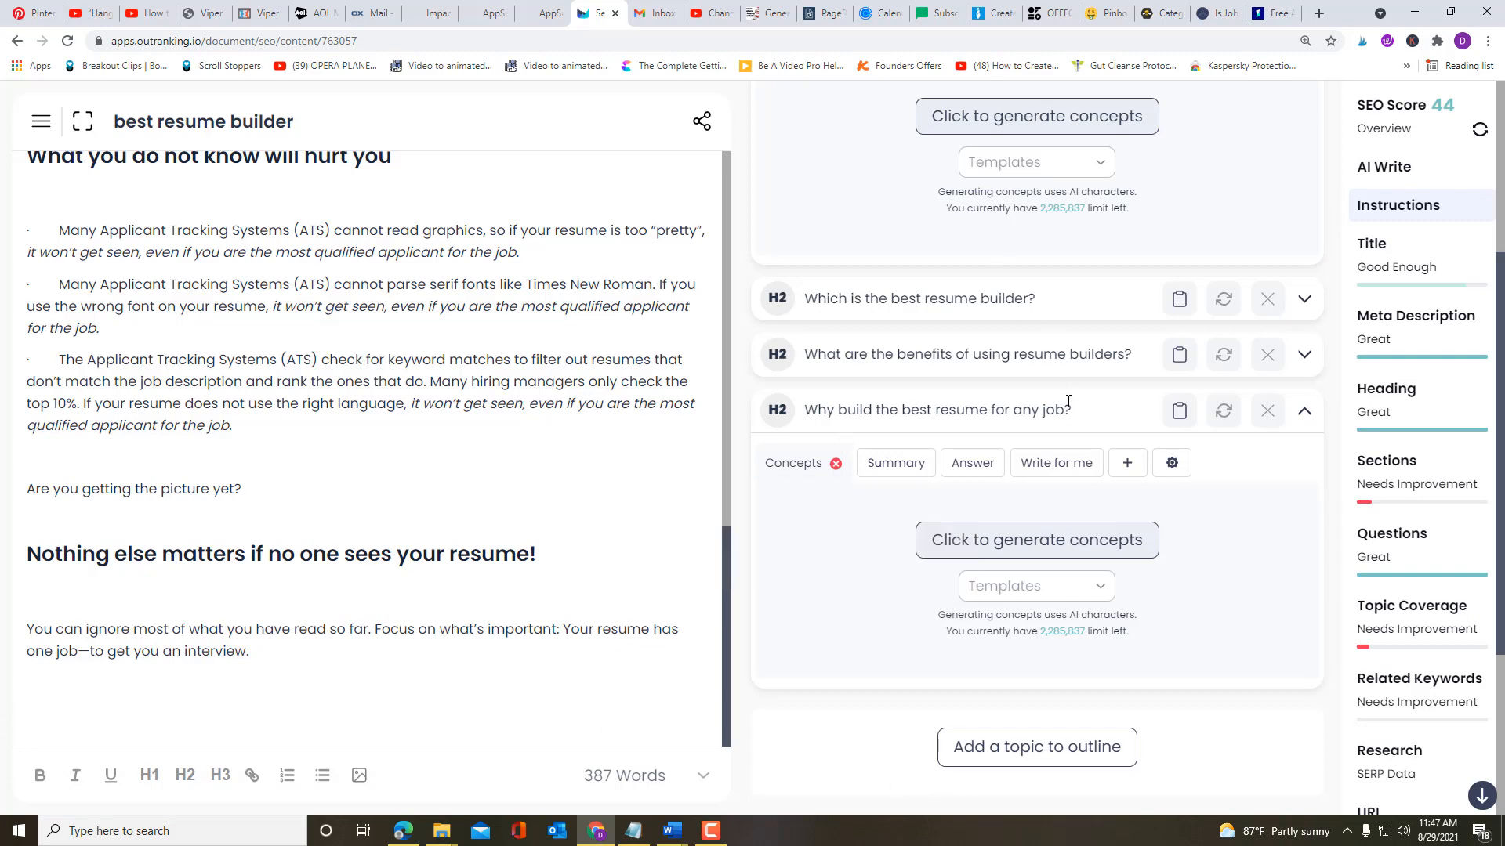
# Step: Copy the topic heading "Why build the best resume for any job?" and search for it on Google in a new browser tab
pyautogui.moveTo(1084, 415); pyautogui.dragTo(808, 413)
pyautogui.hotkey('ctrl', 'c')
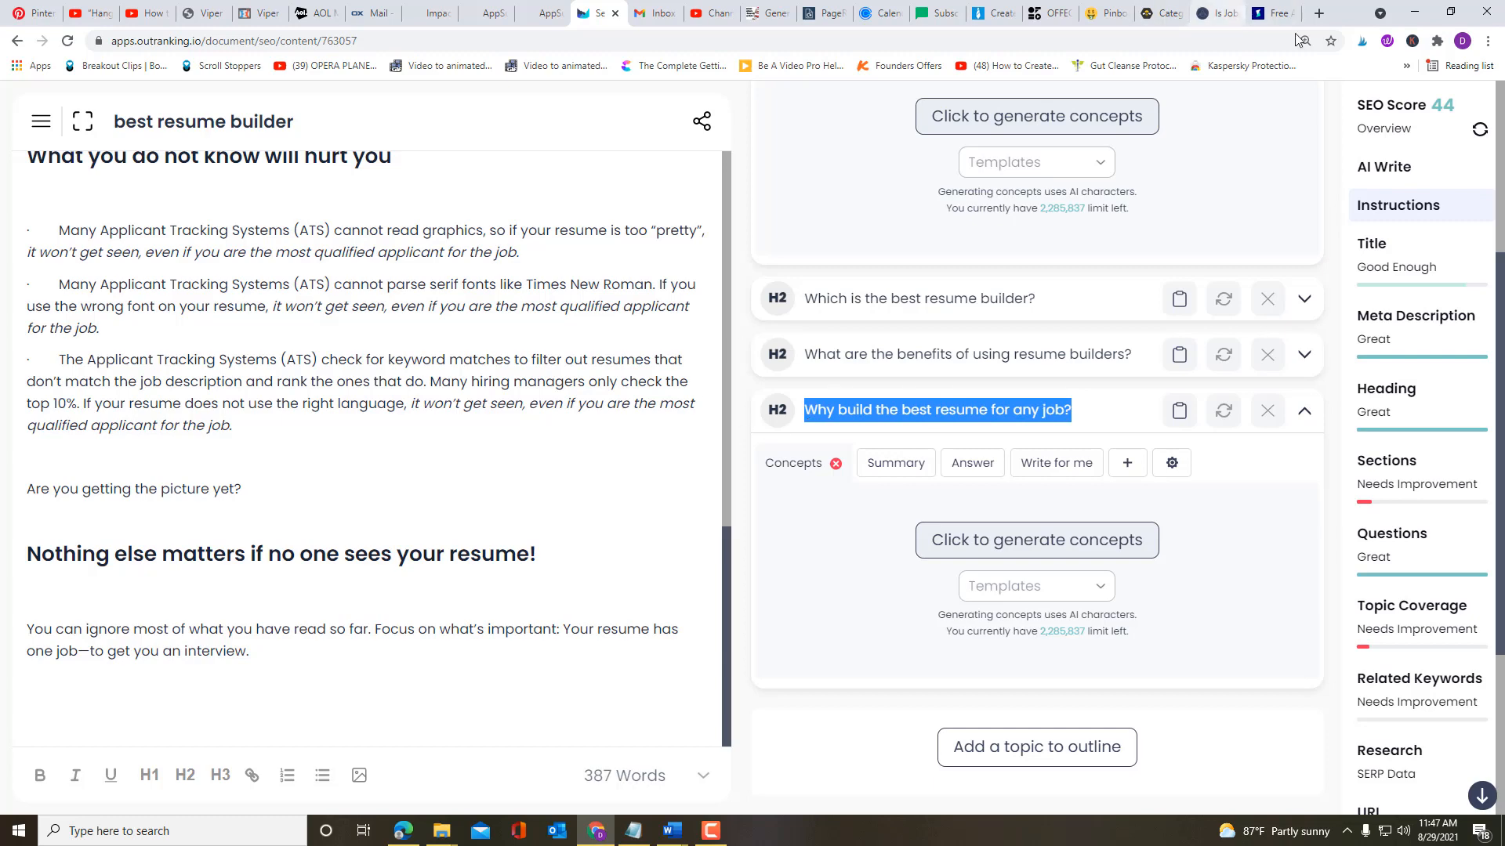
pyautogui.click(1319, 13)
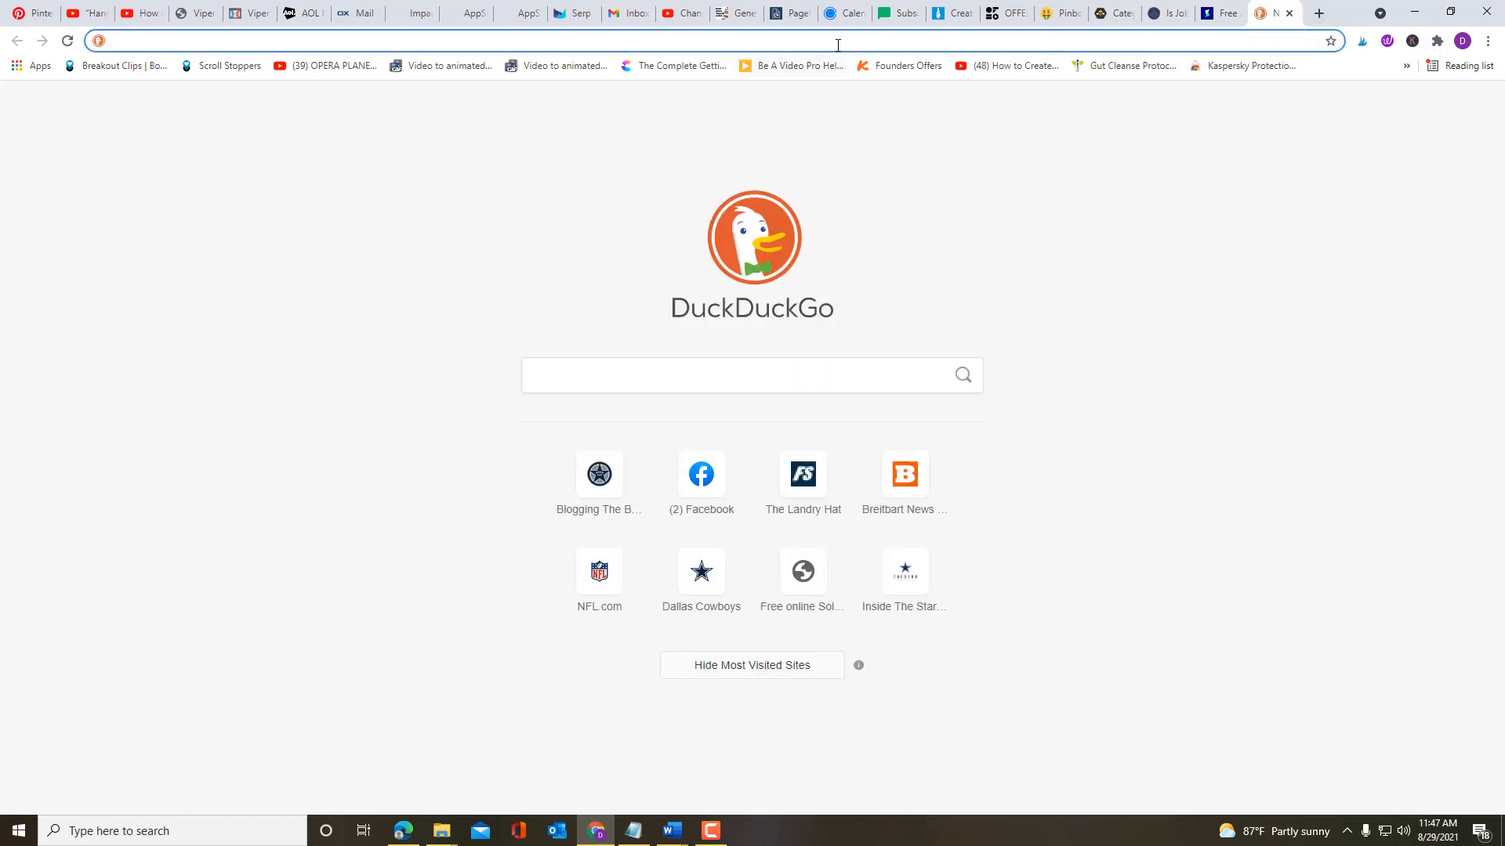
pyautogui.write('google')
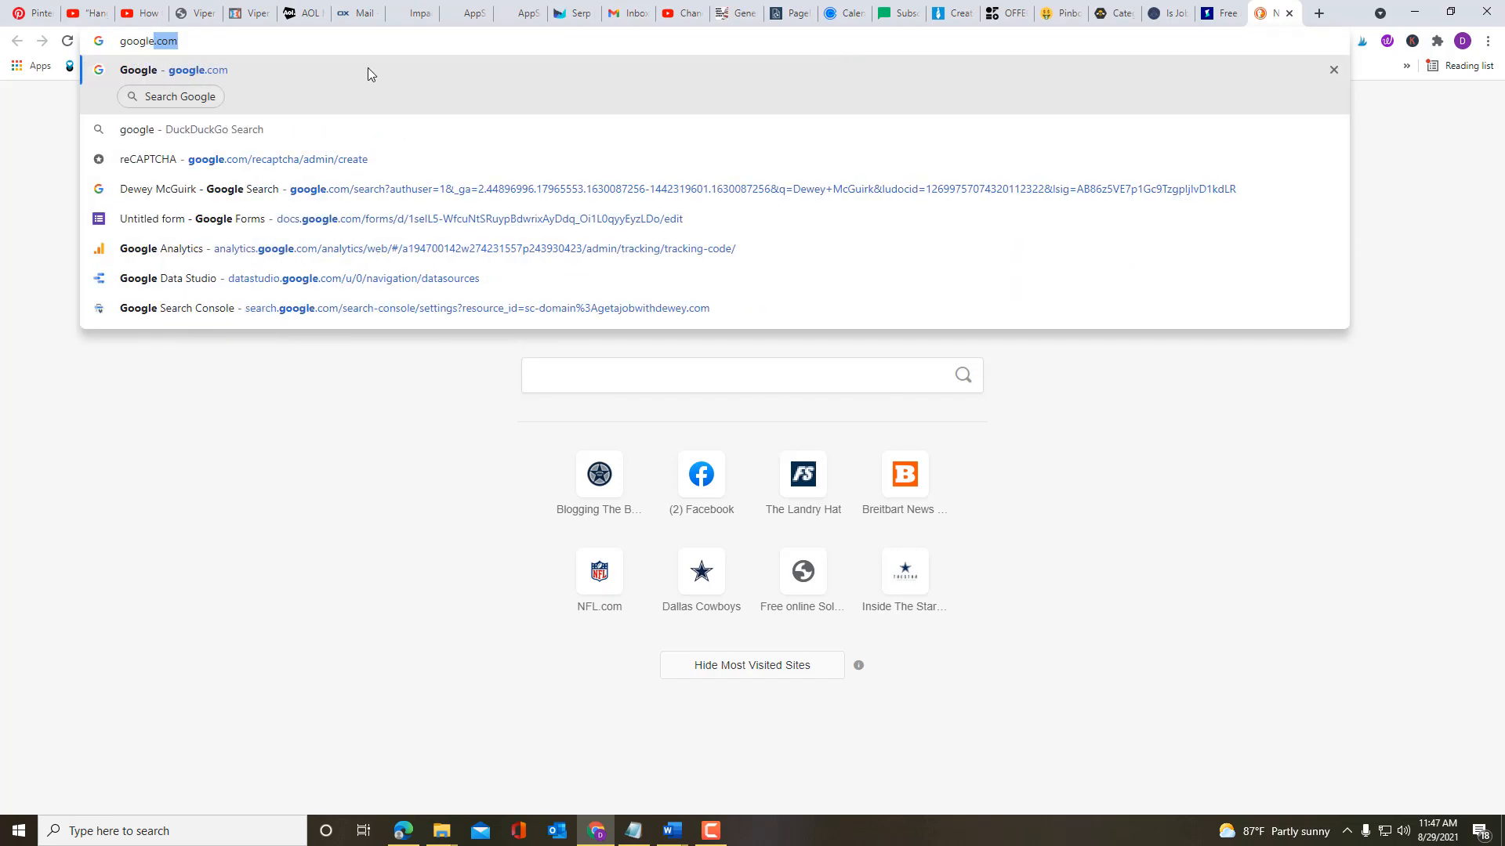
pyautogui.click(192, 75)
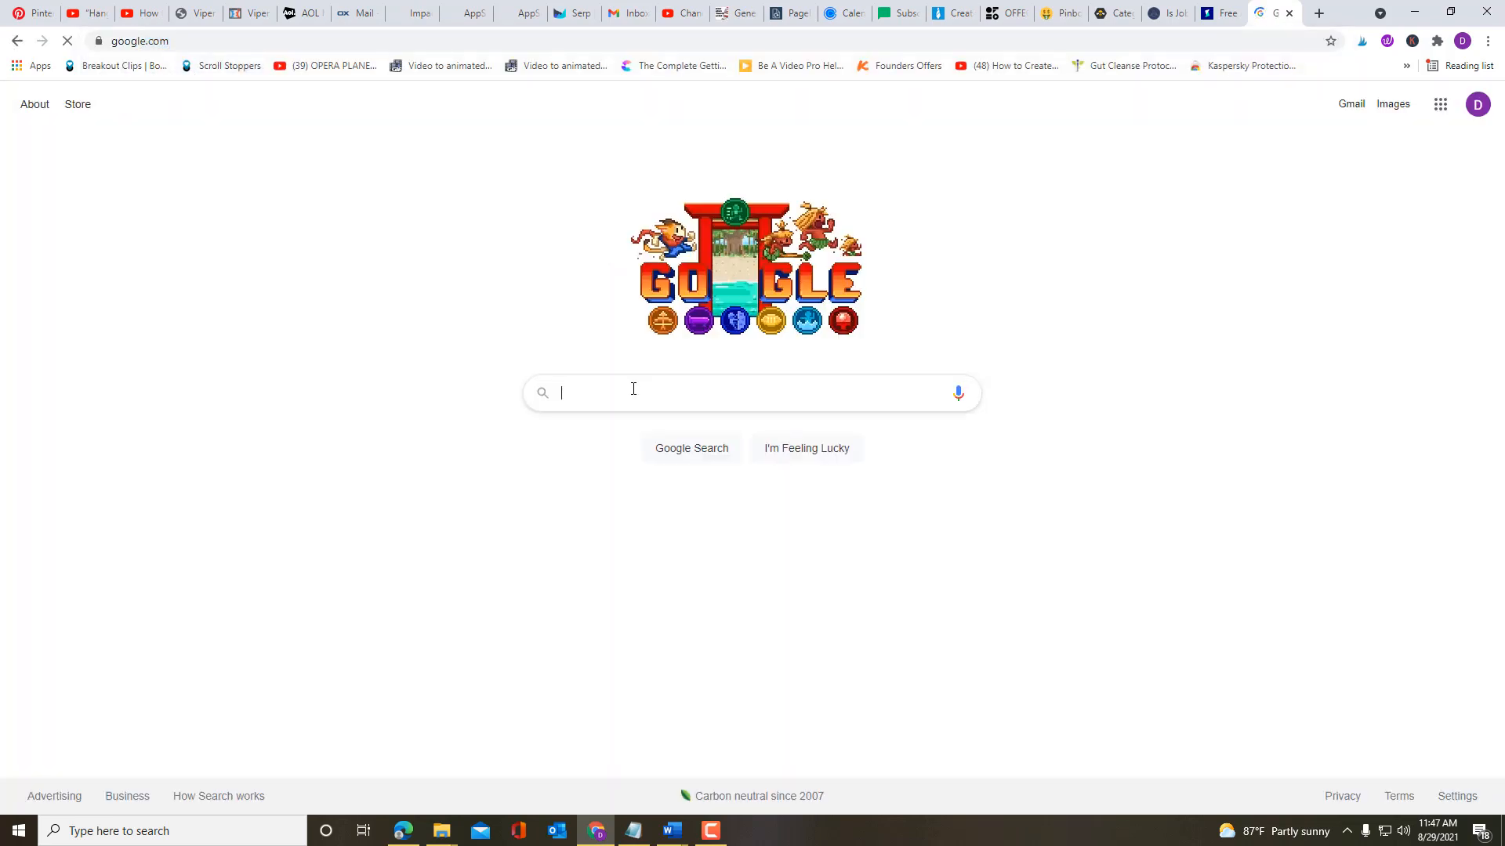
pyautogui.click(630, 395)
pyautogui.hotkey('ctrl', 'v')
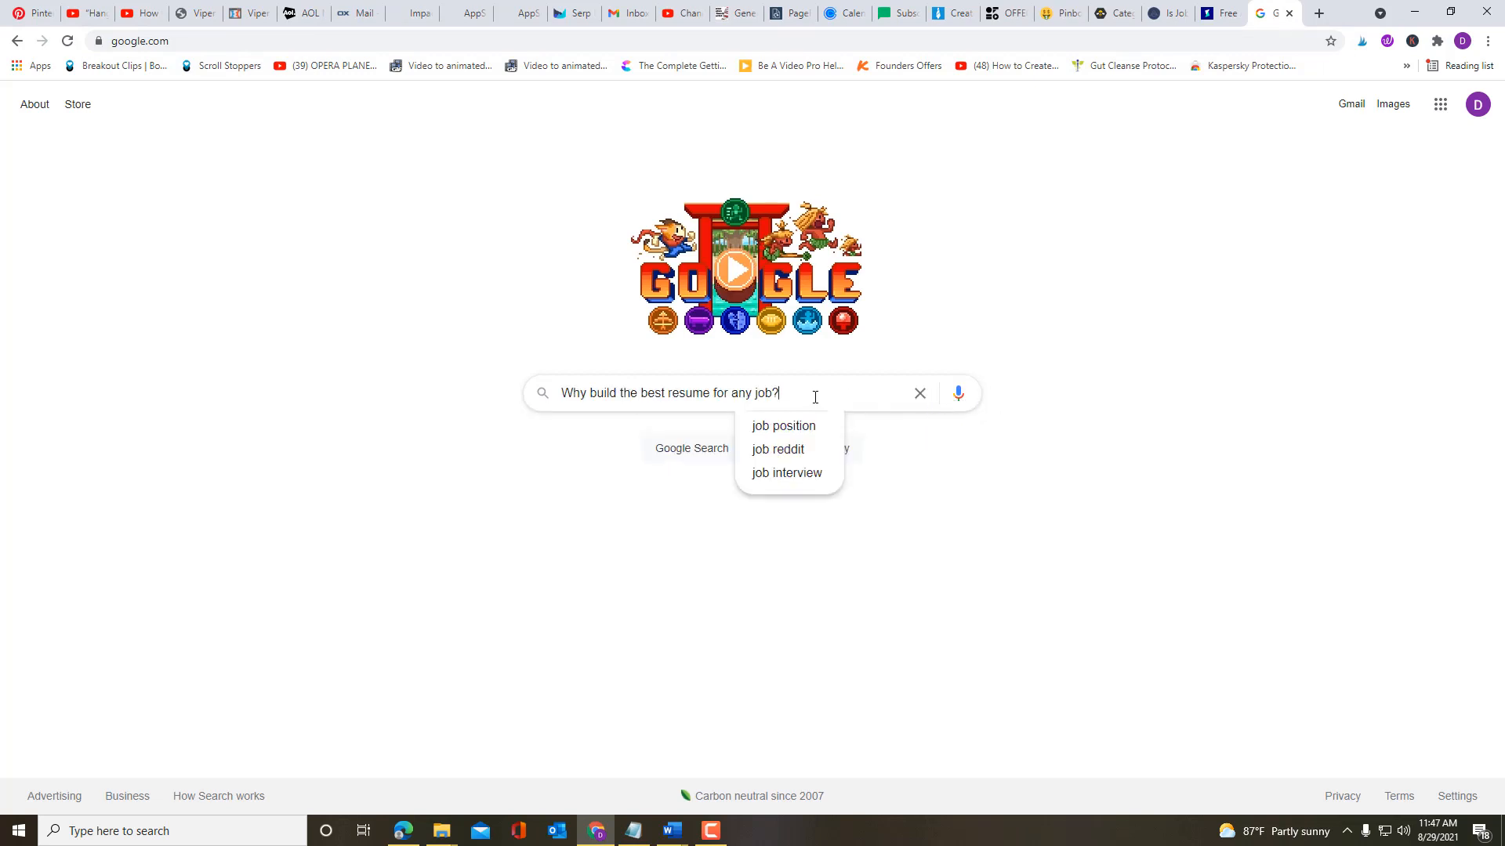
pyautogui.press('Return')
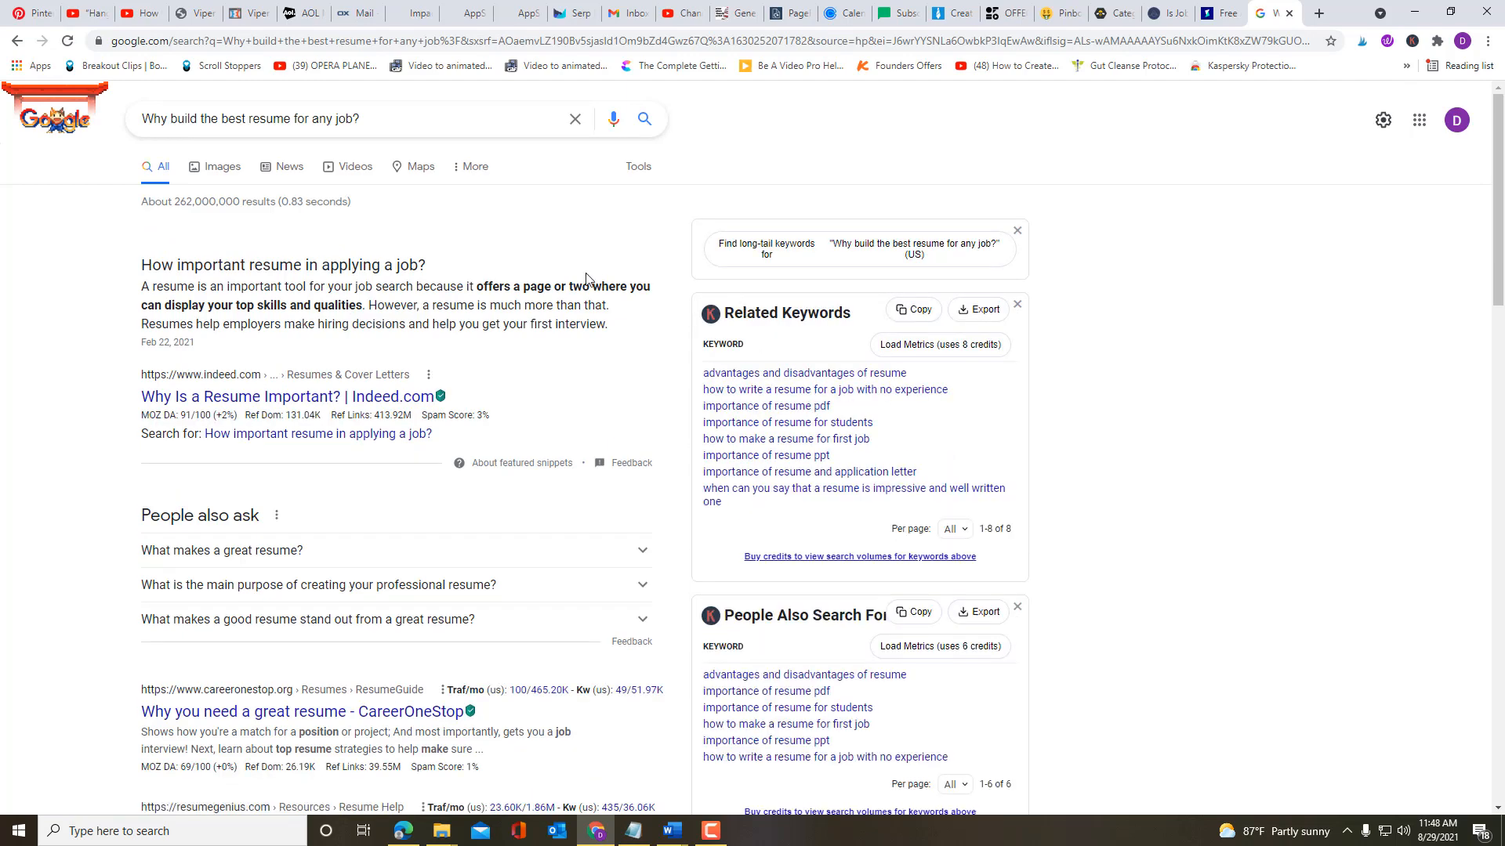
# Step: Review the Google results for source material, and look at Jobscan's "How to Write a Resume: A Step-by-Step Guide" before returning to the results
pyautogui.scroll(-2, 561, 392)
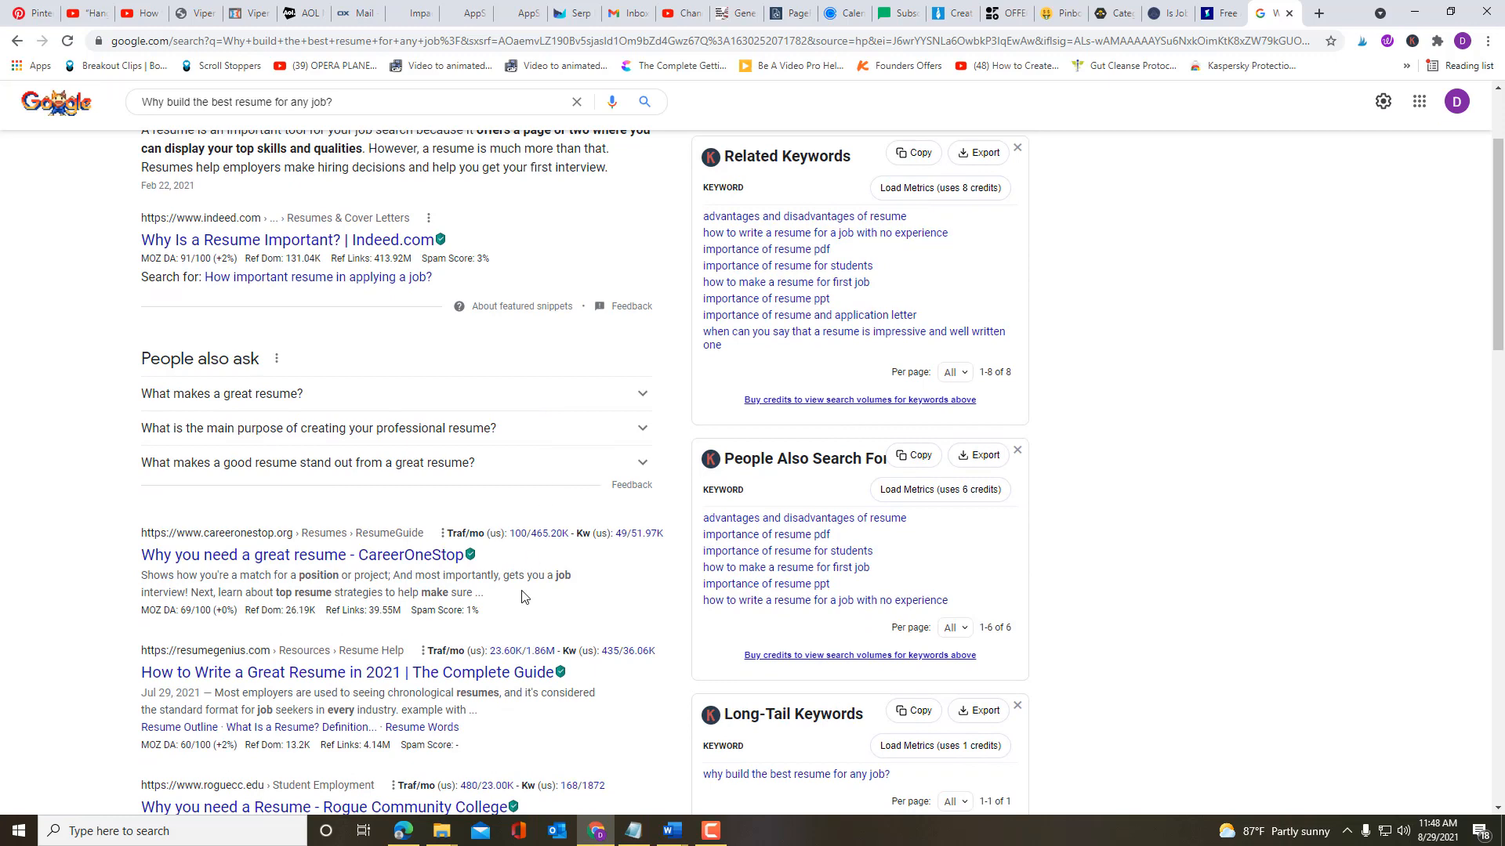
pyautogui.scroll(-2, 523, 597)
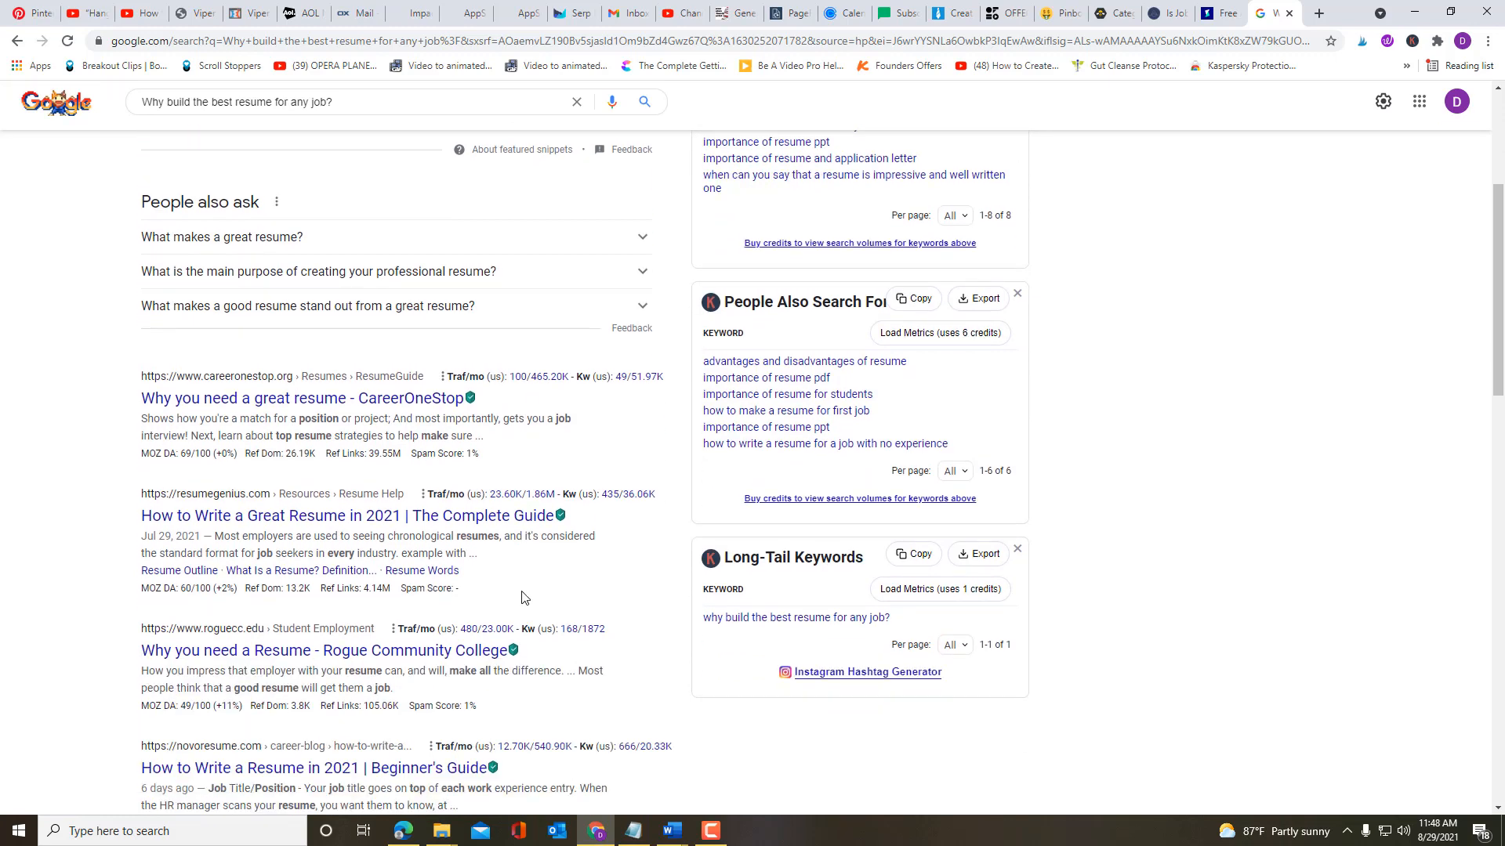
pyautogui.scroll(-1, 523, 597)
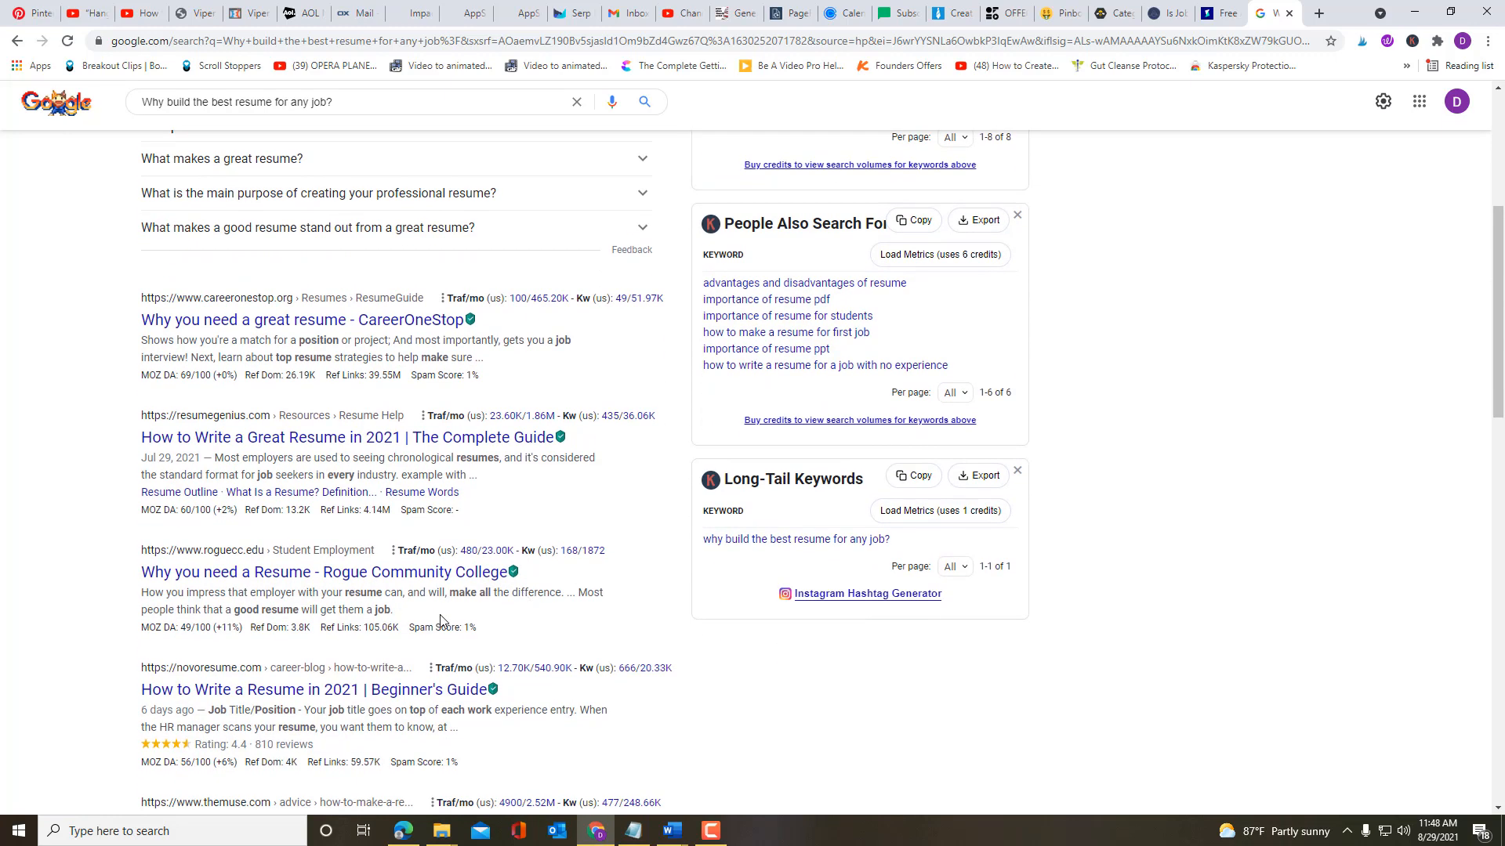
pyautogui.scroll(-2, 335, 604)
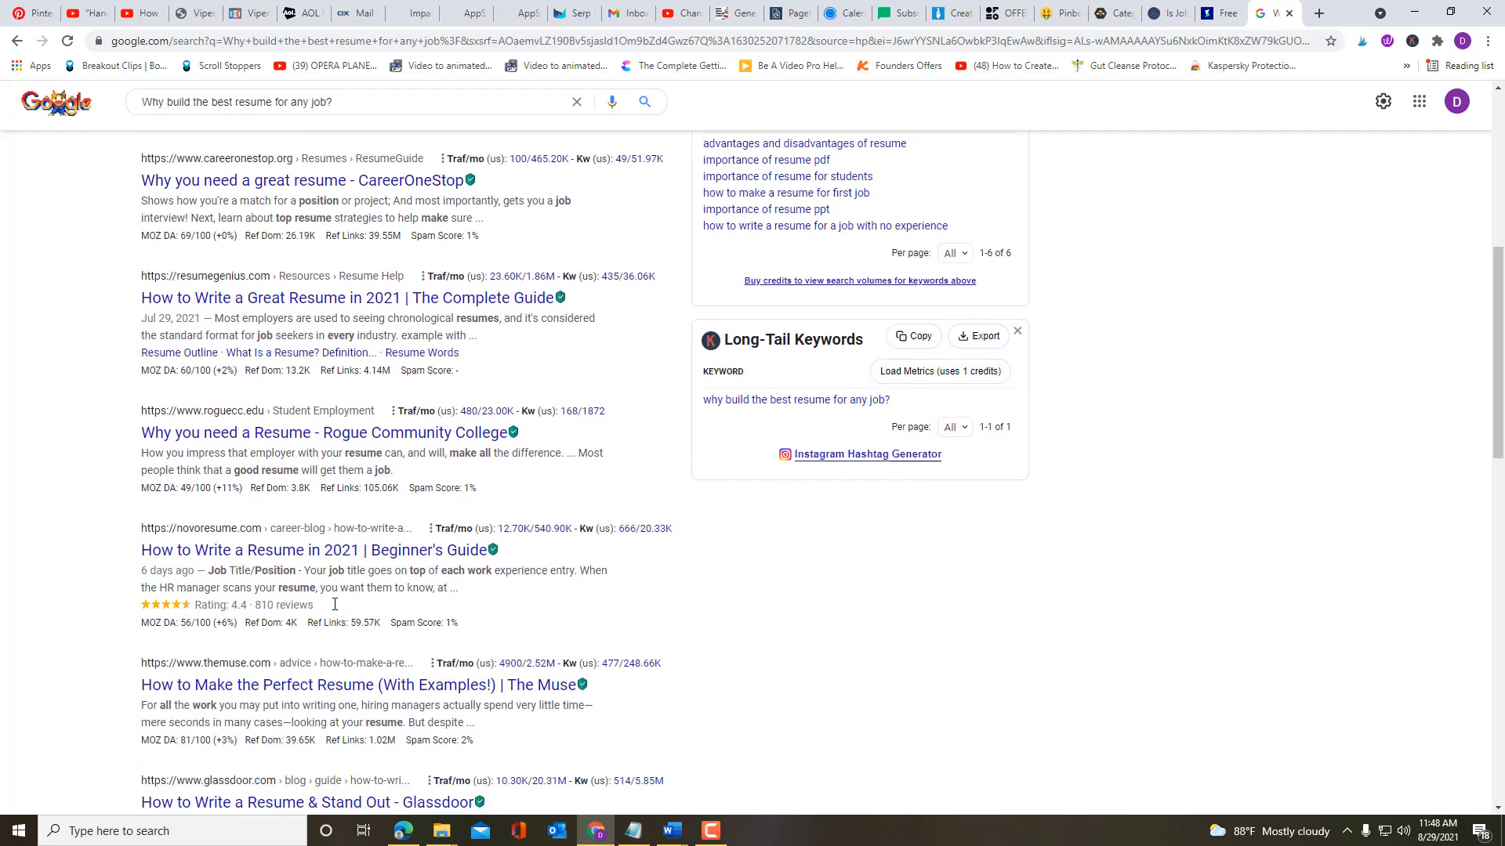
pyautogui.moveTo(335, 604)
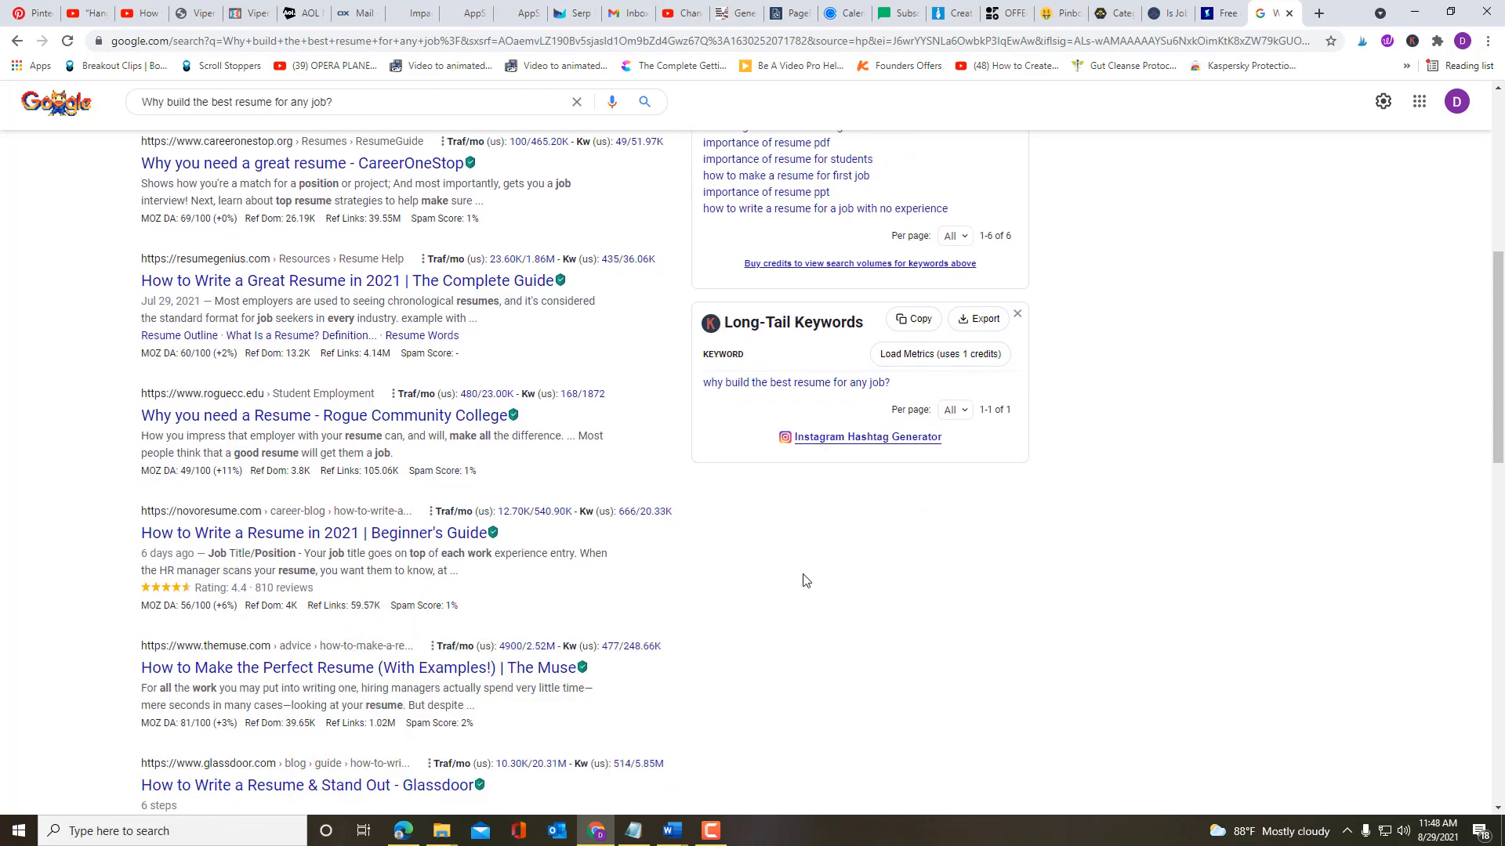
pyautogui.scroll(-2, 804, 580)
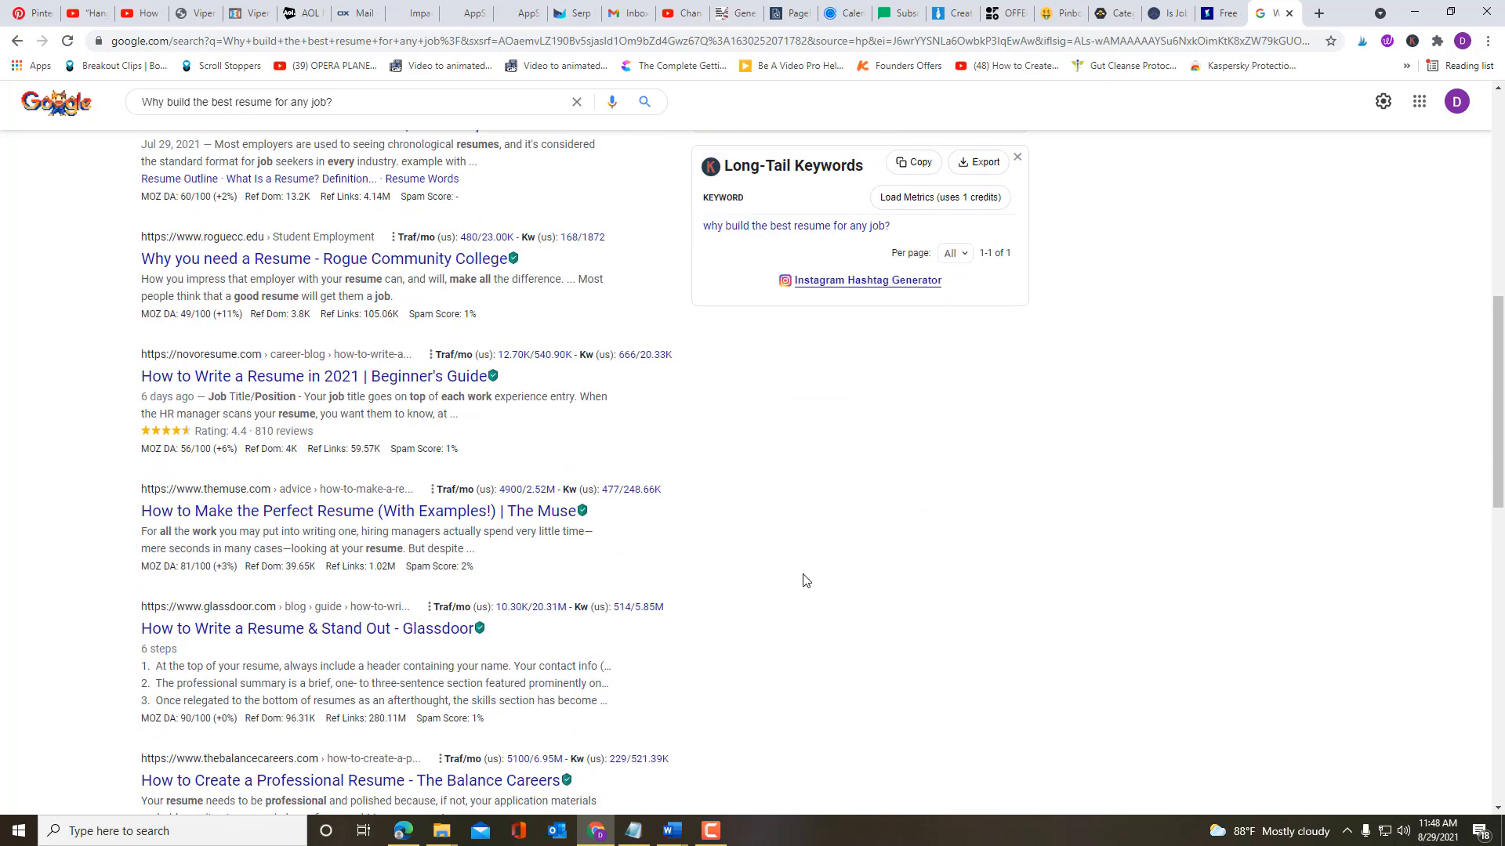
pyautogui.scroll(-2, 805, 581)
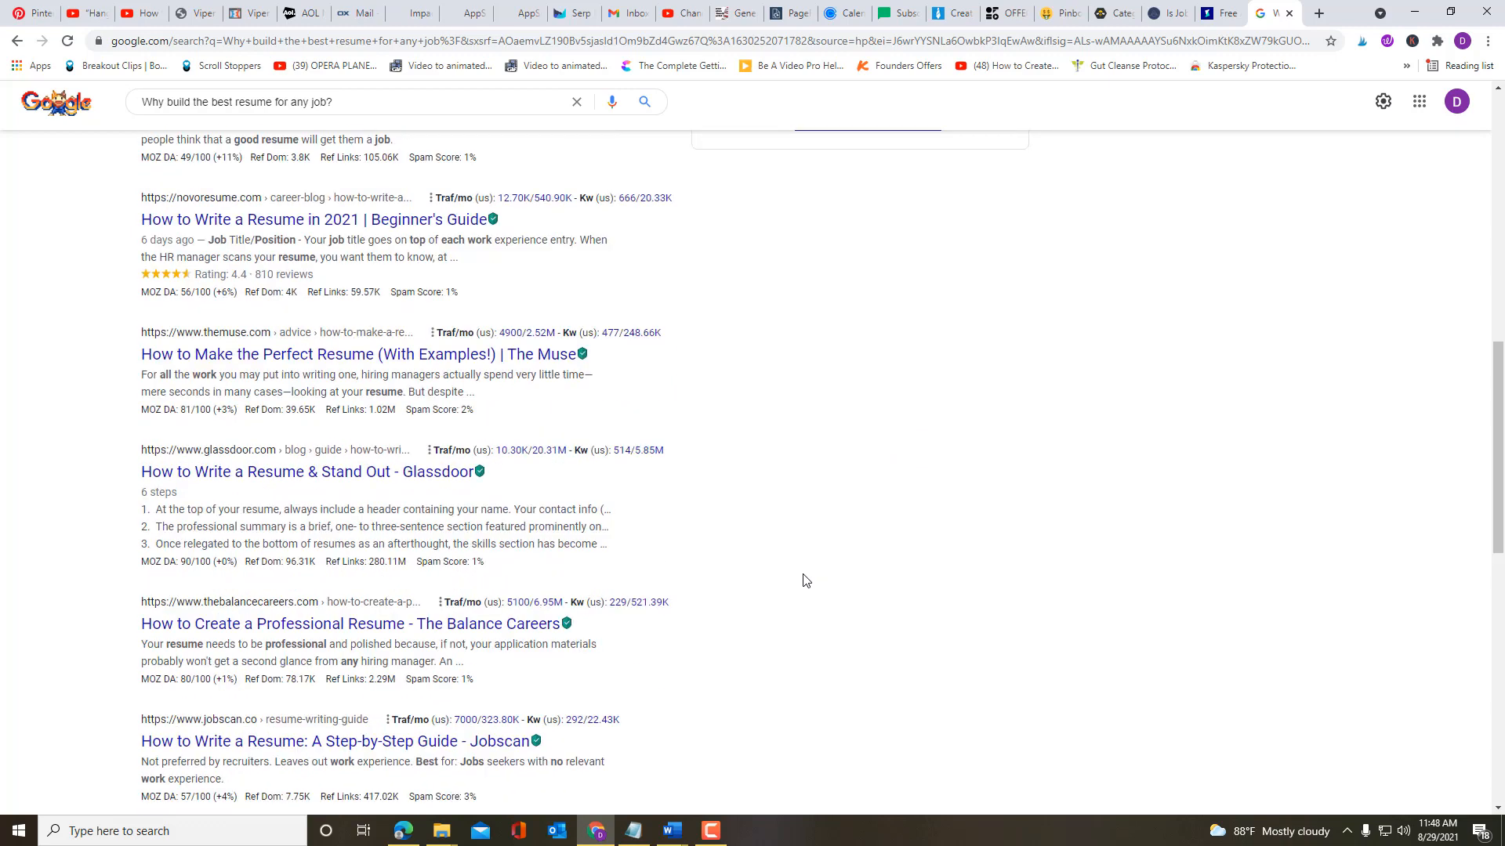
pyautogui.scroll(-2, 804, 580)
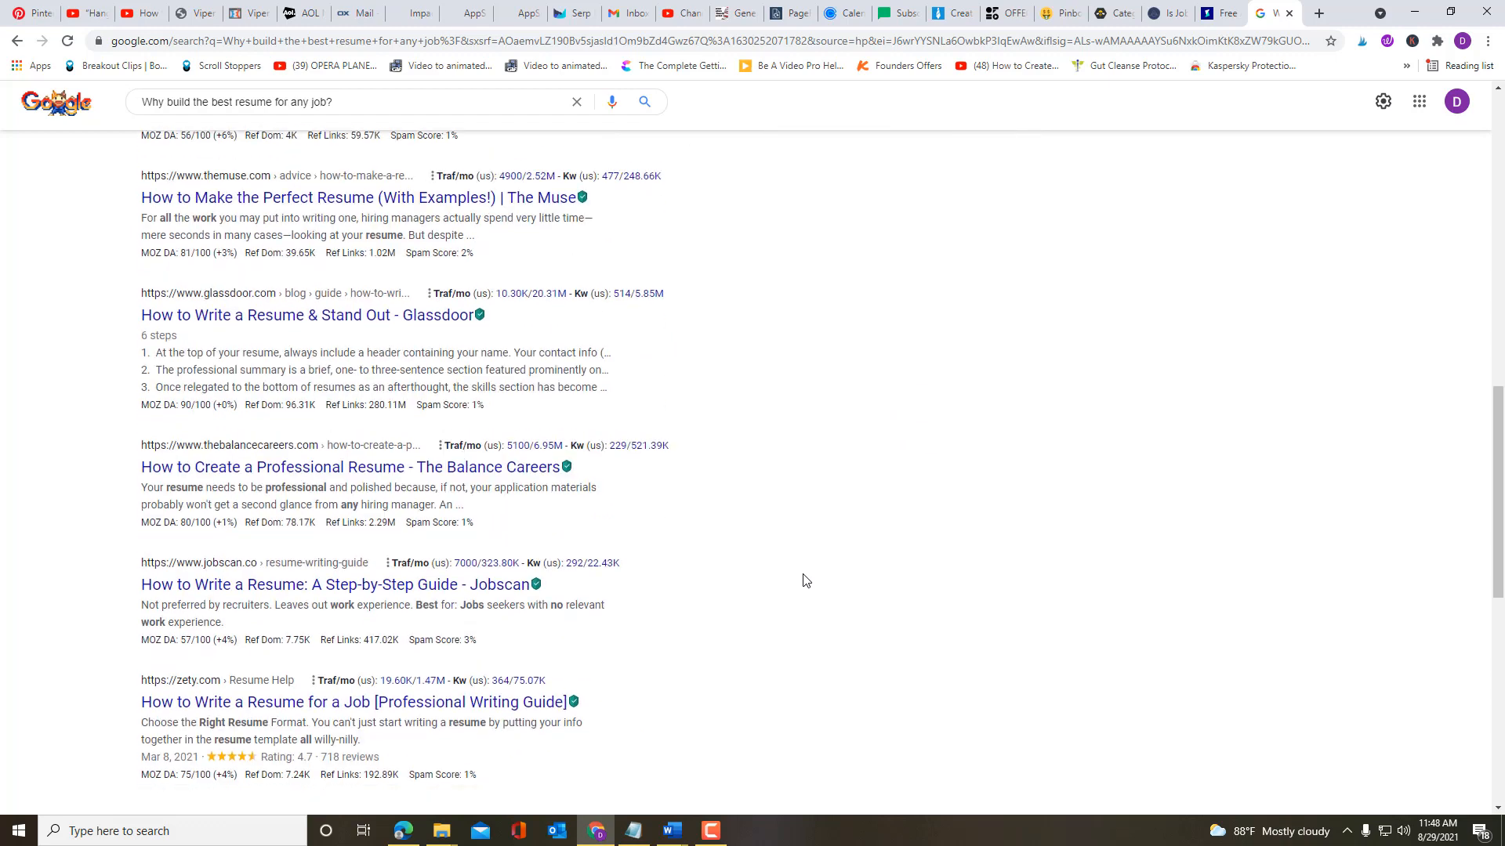
pyautogui.scroll(-2, 805, 581)
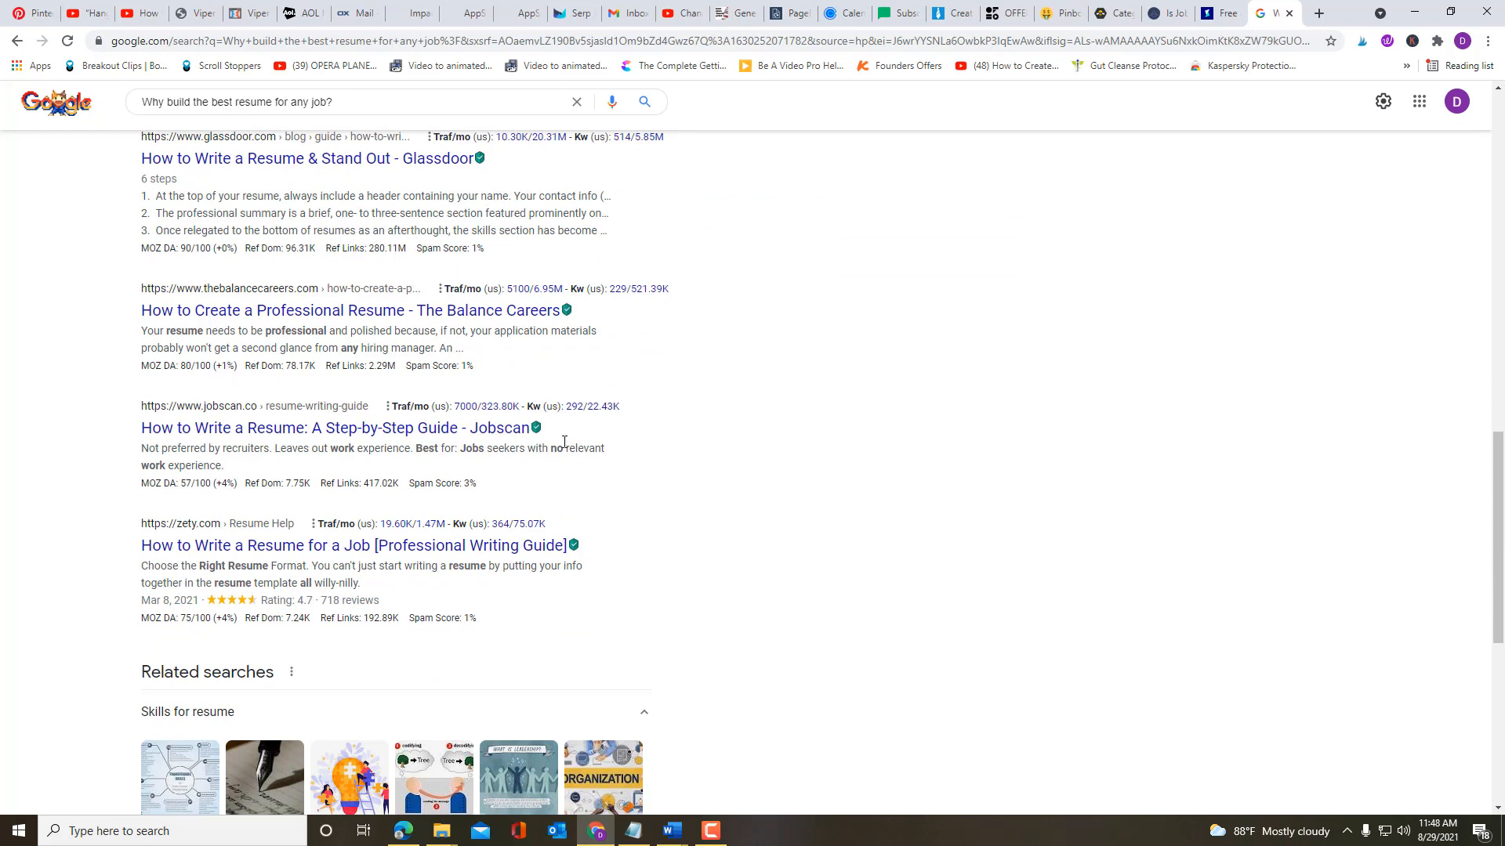
pyautogui.click(306, 444)
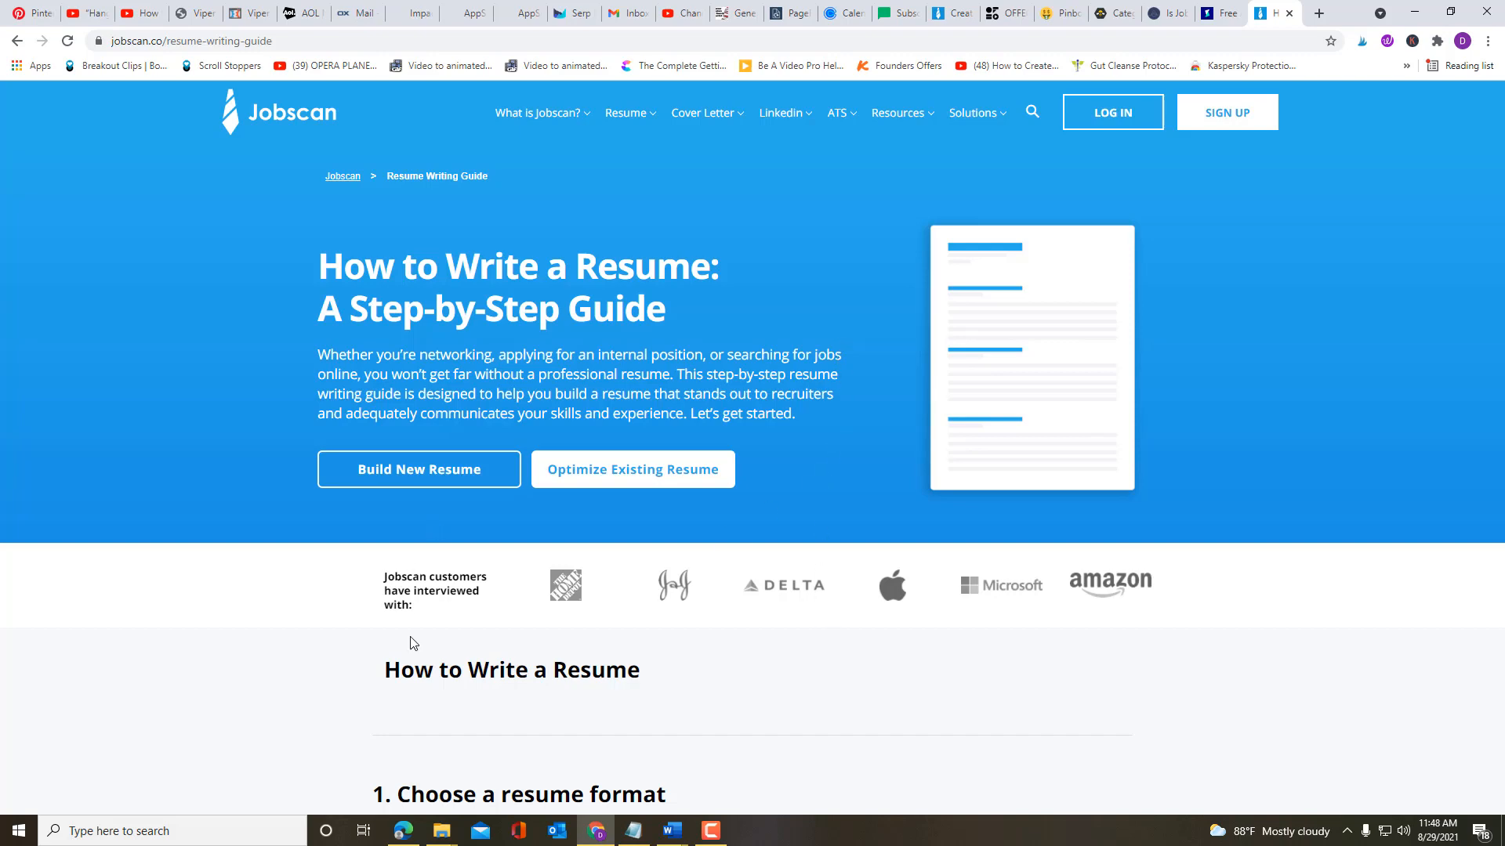
pyautogui.click(17, 42)
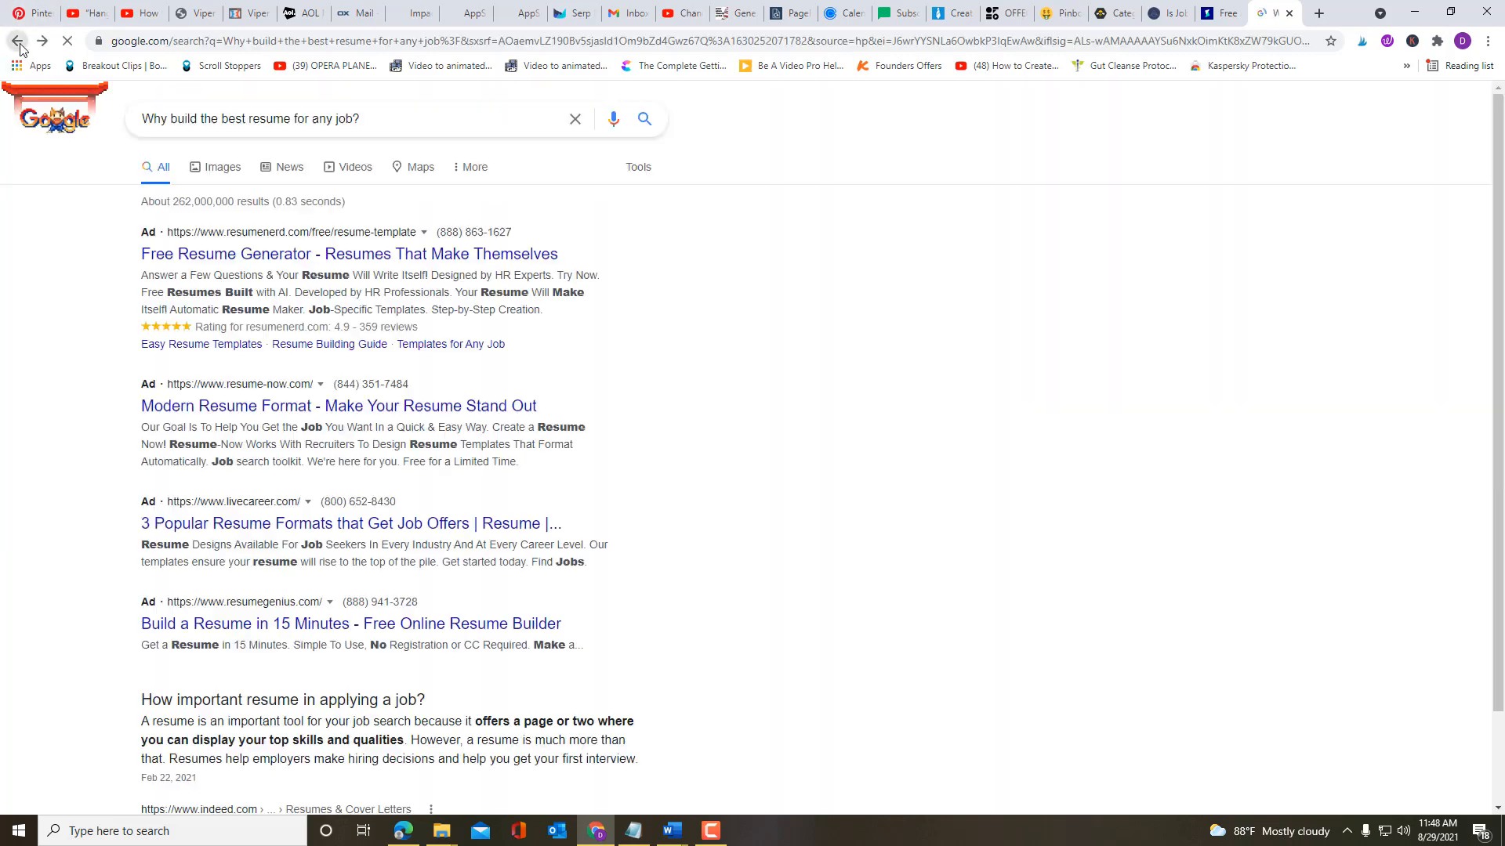
pyautogui.scroll(8, 272, 381)
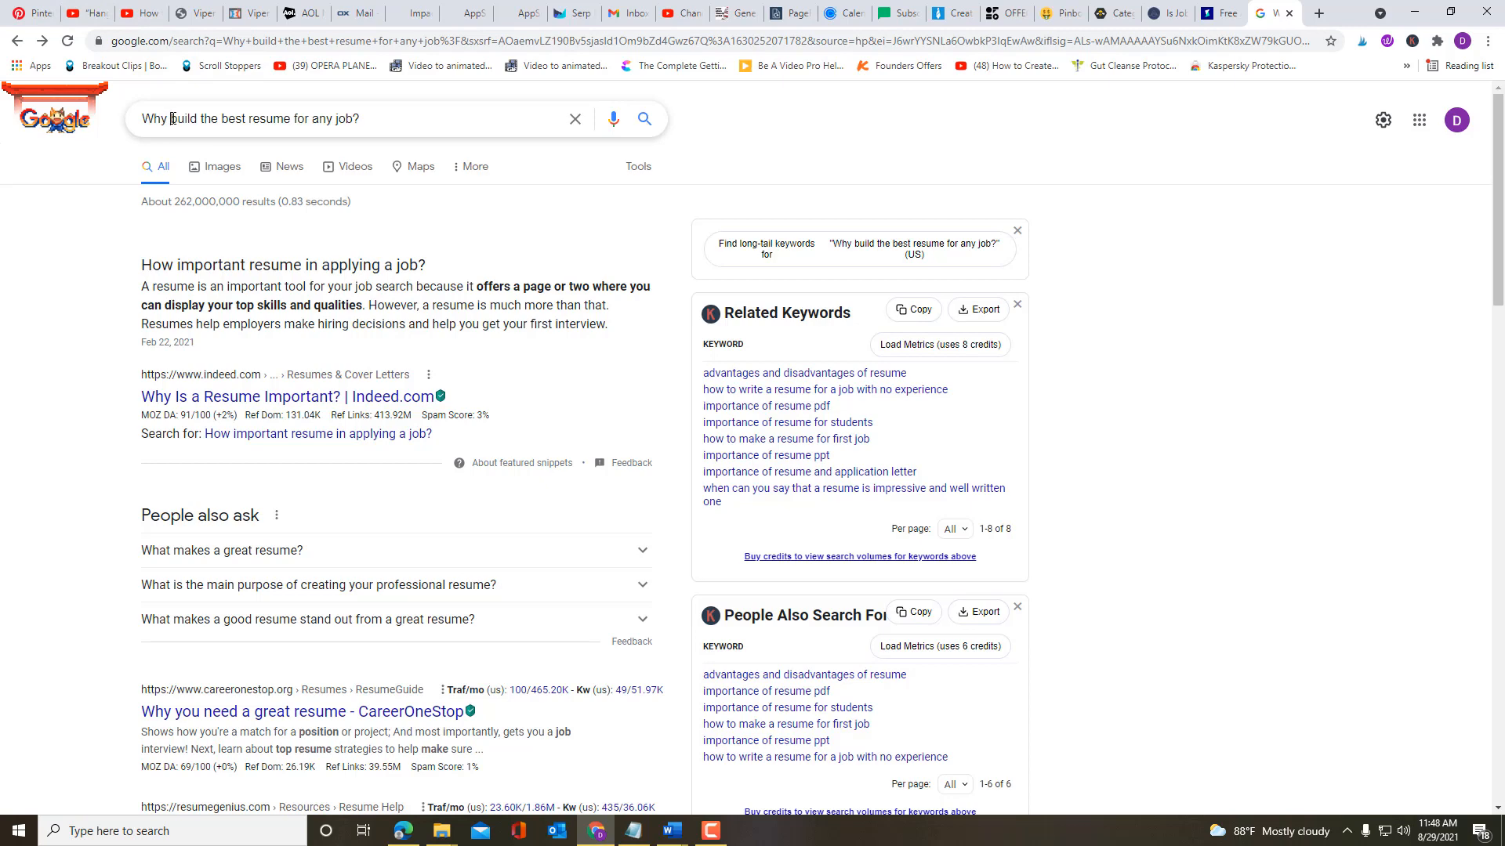
# Step: Change the Google search to "why do you need to tailor your resume"
pyautogui.moveTo(171, 119); pyautogui.dragTo(397, 118)
pyautogui.write('do')
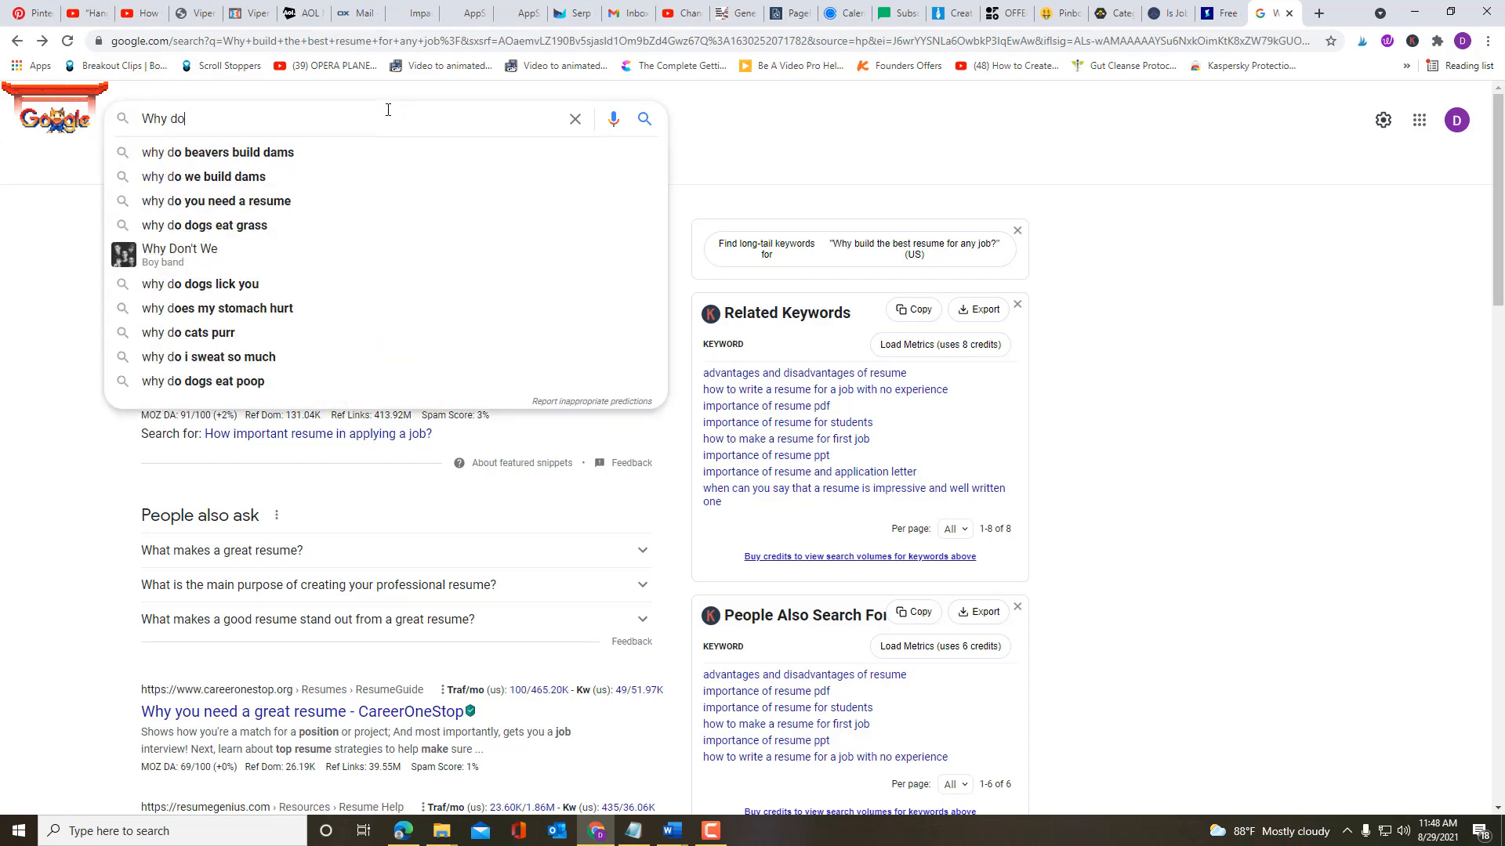
pyautogui.write(' you need t')
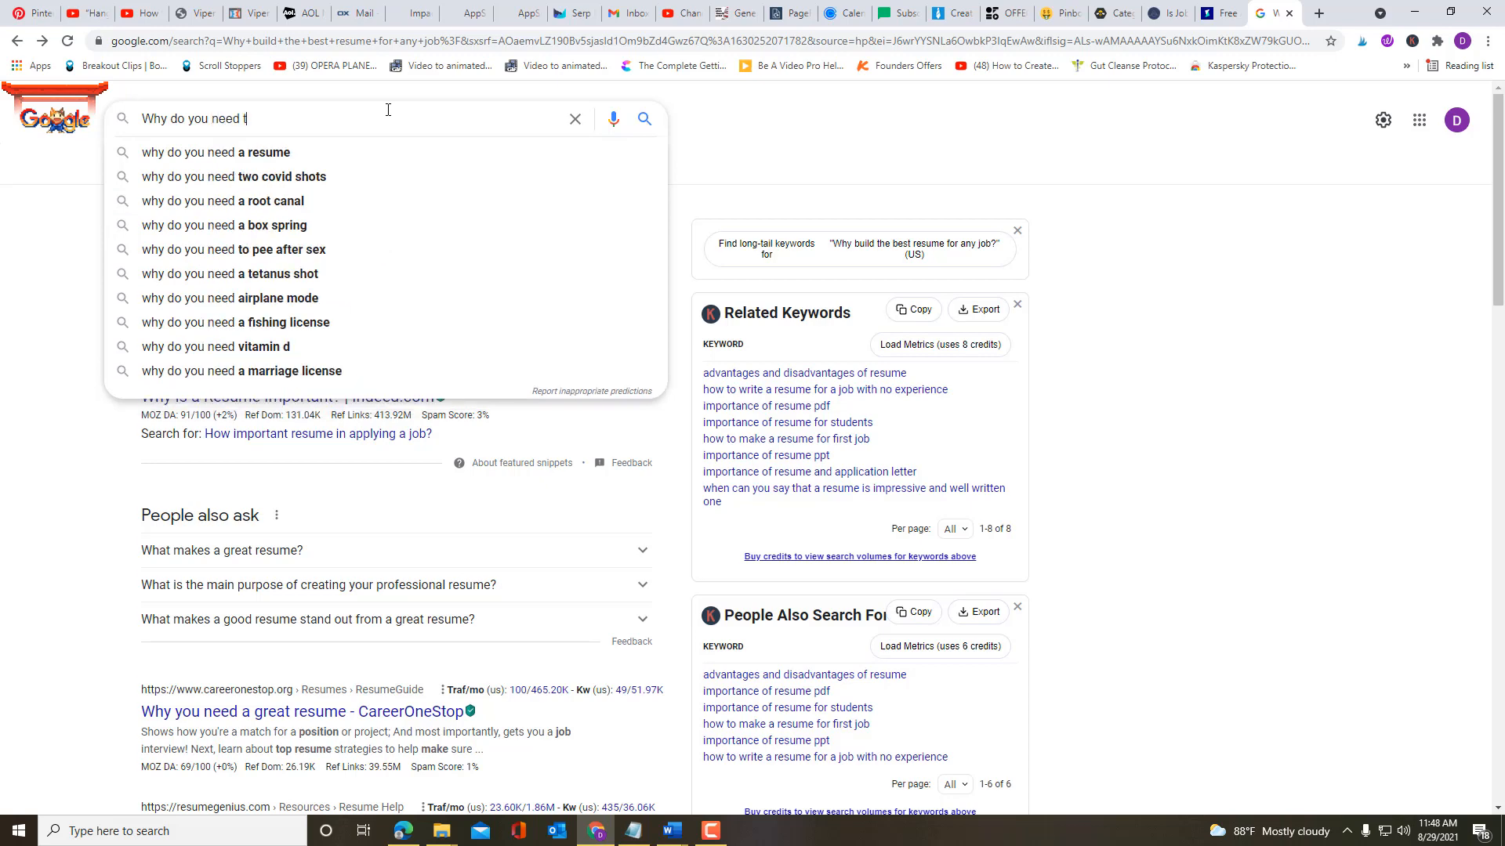
pyautogui.write('o talLR ')
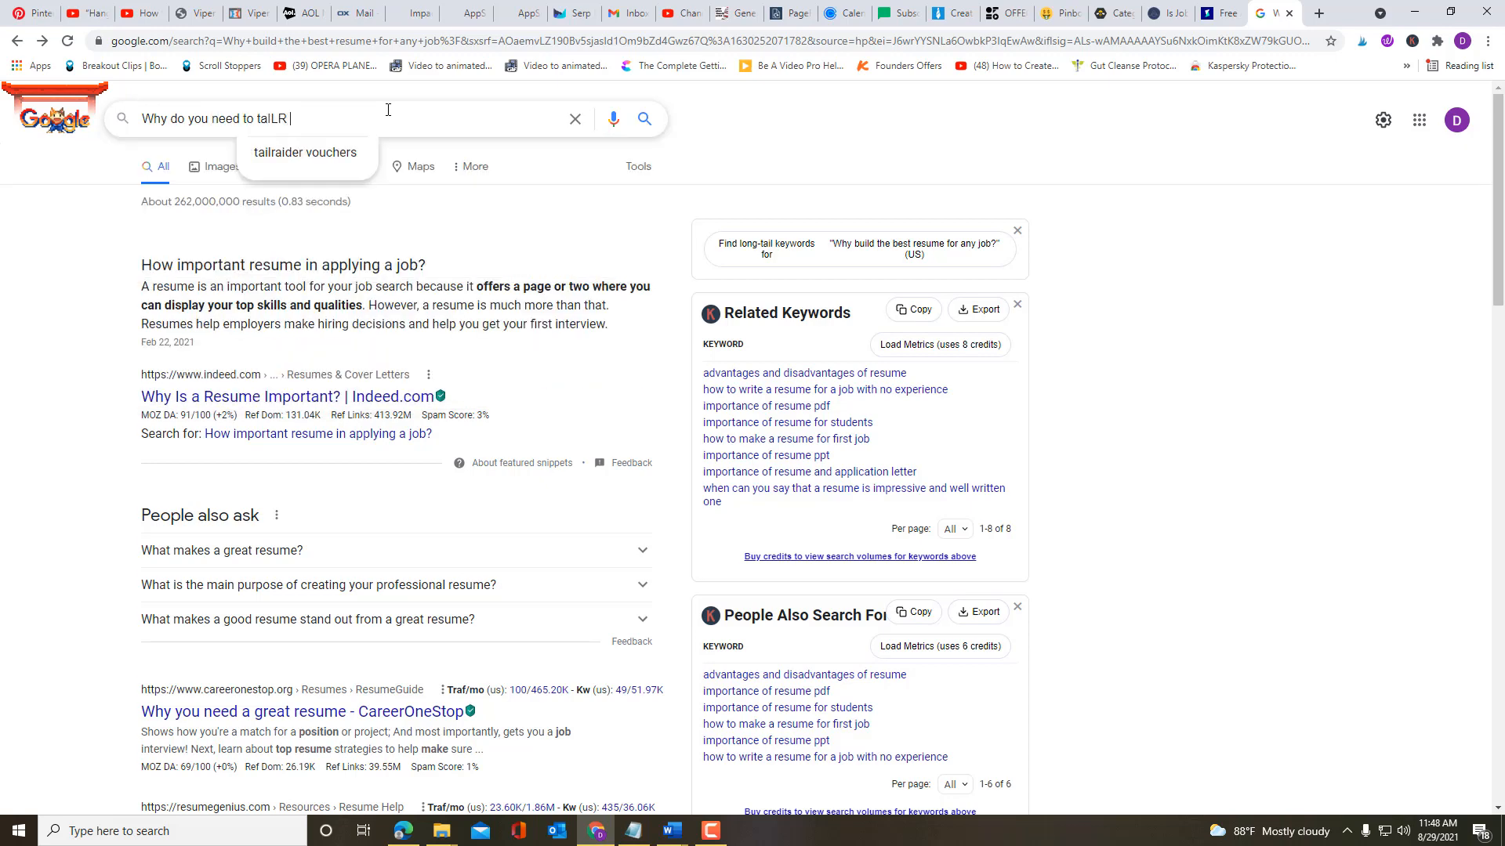
pyautogui.write('YTOUR RESU')
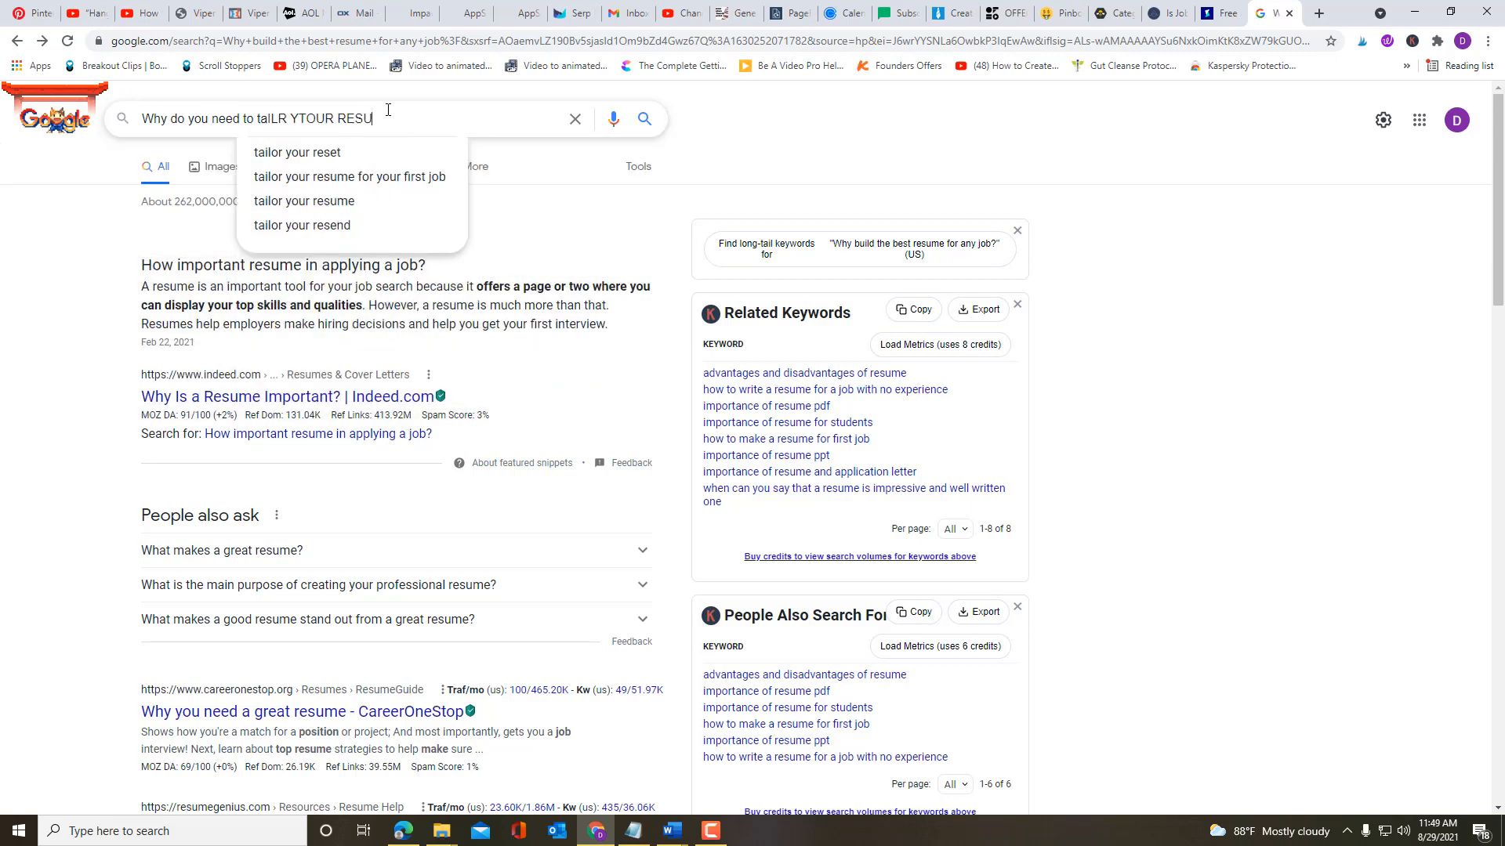
pyautogui.write('ME')
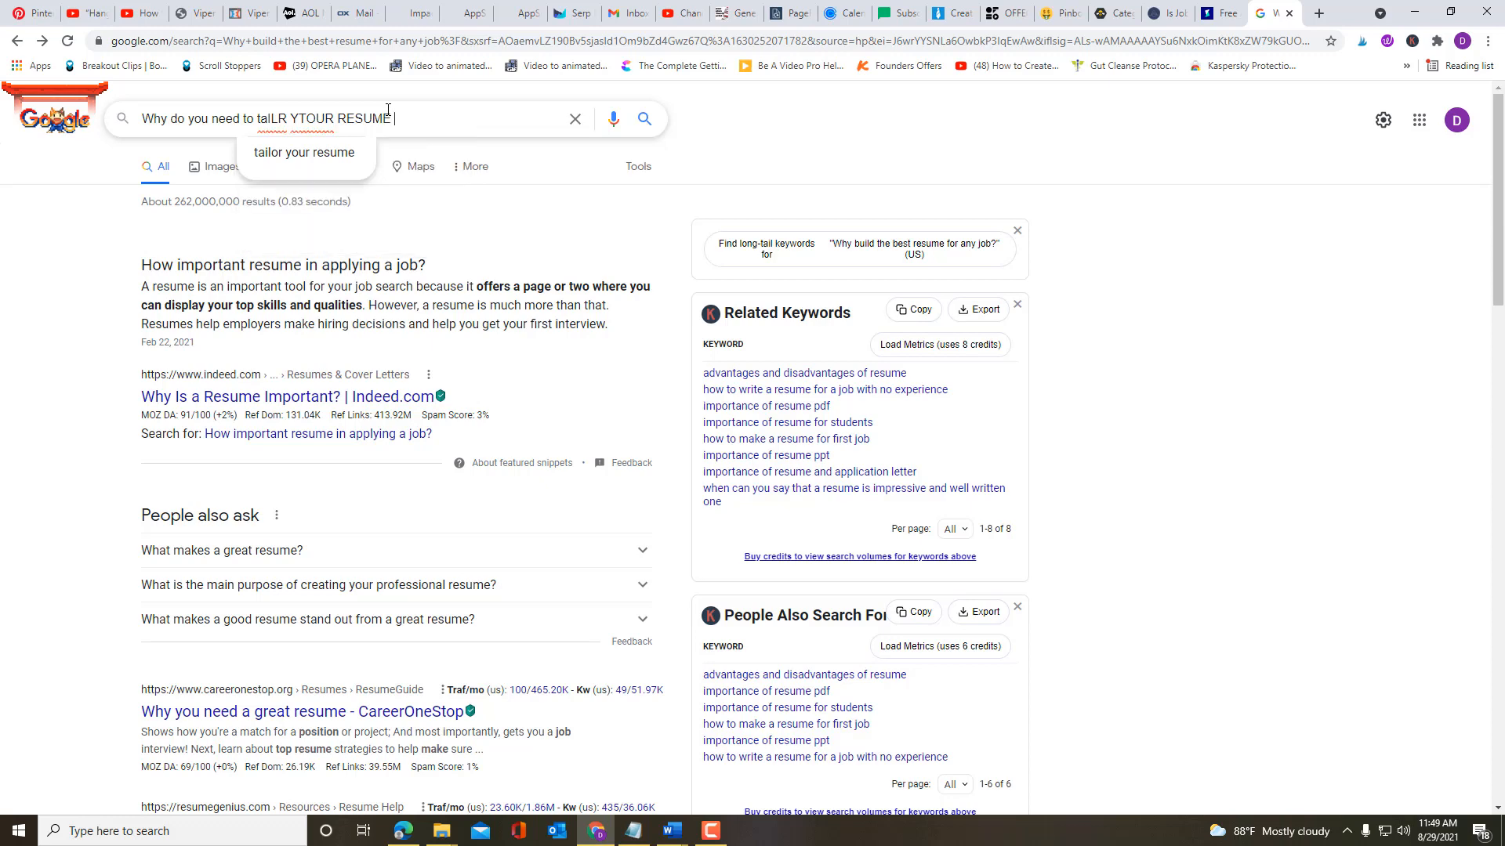
pyautogui.click(292, 157)
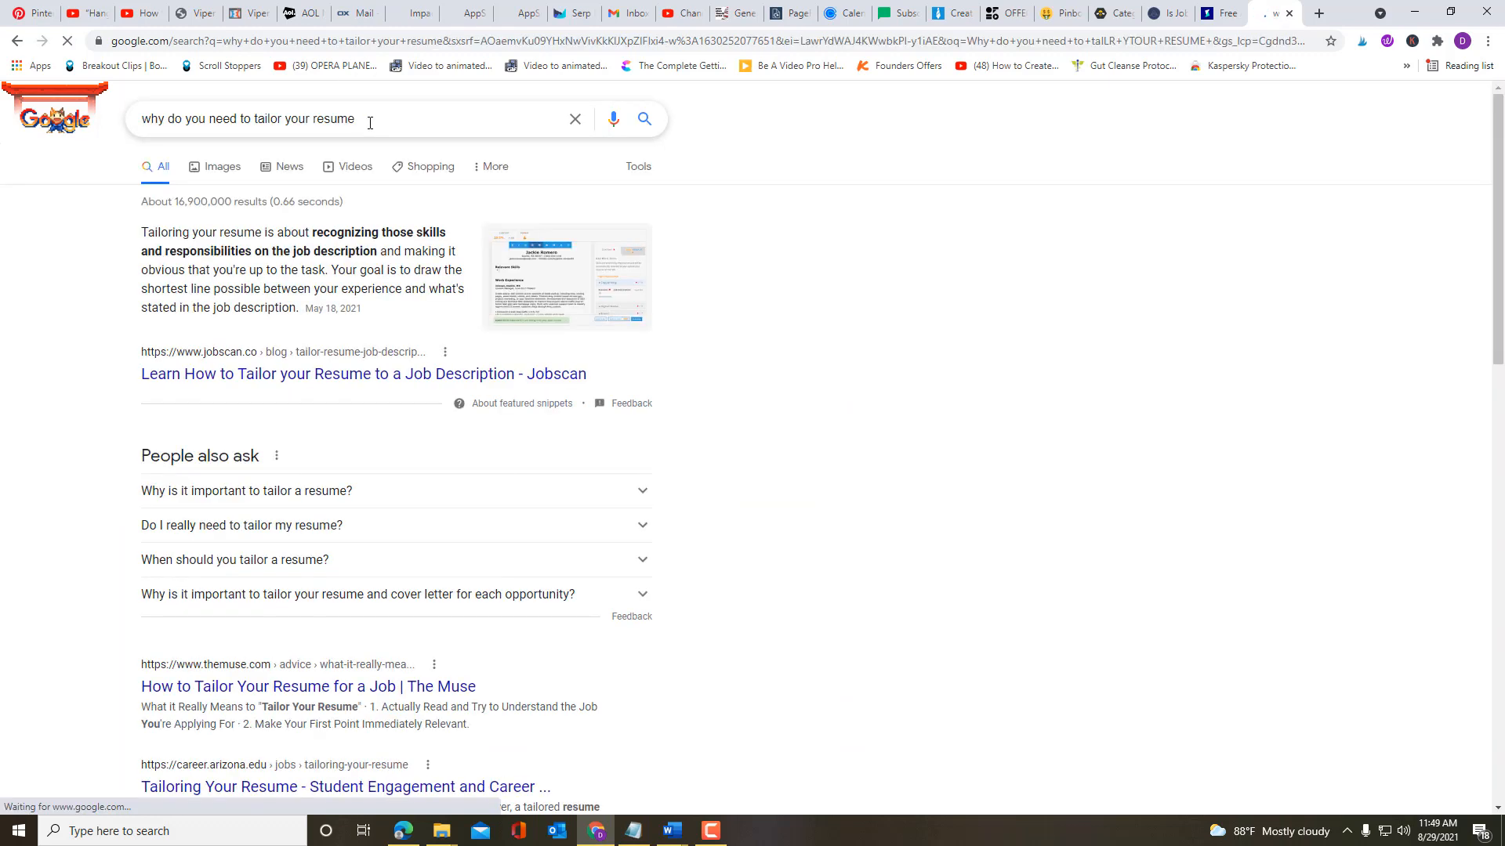
pyautogui.click(368, 122)
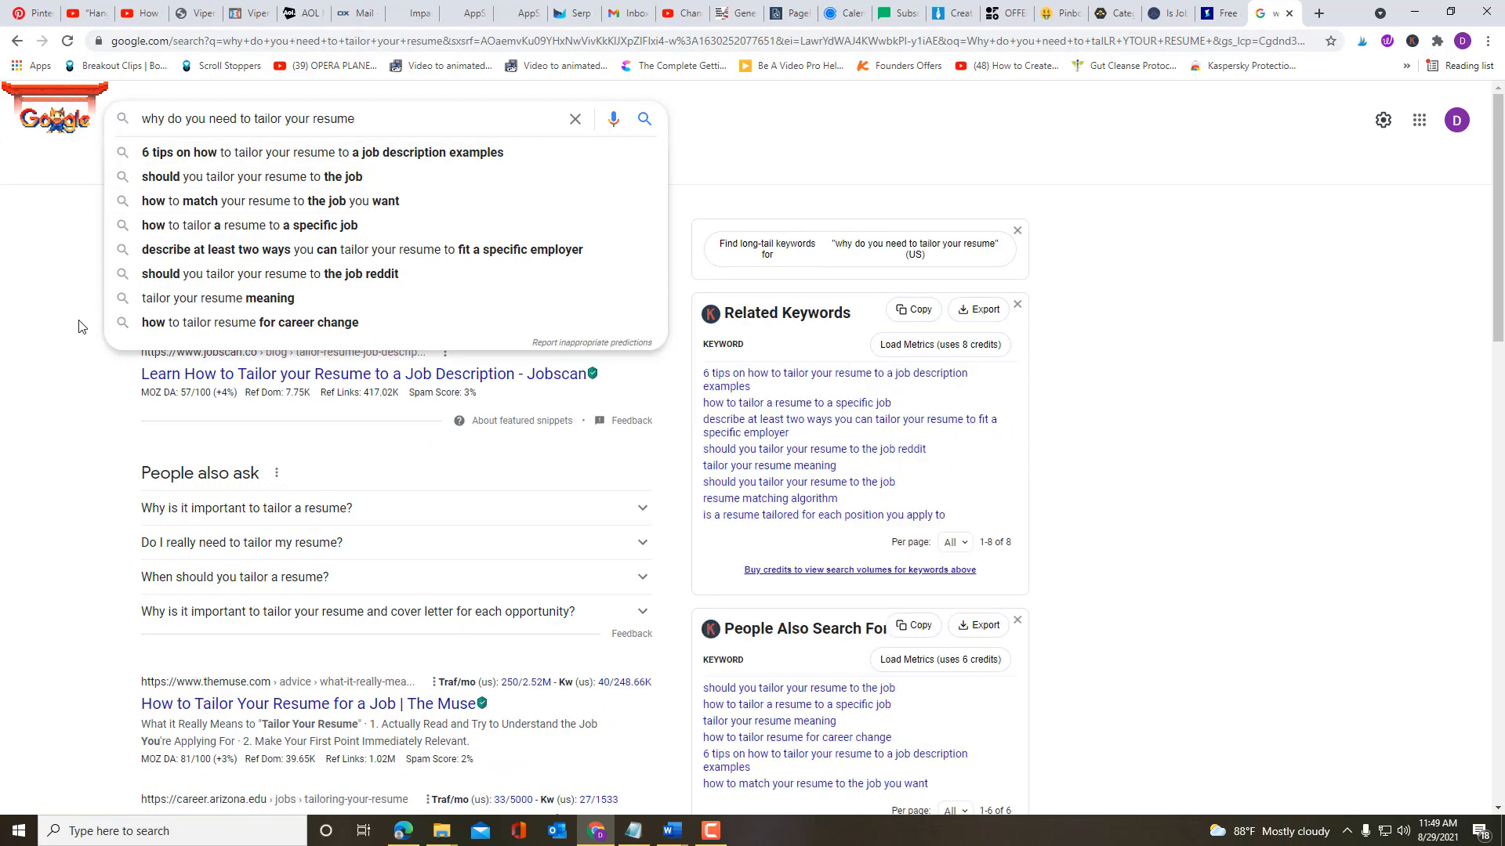
pyautogui.click(67, 353)
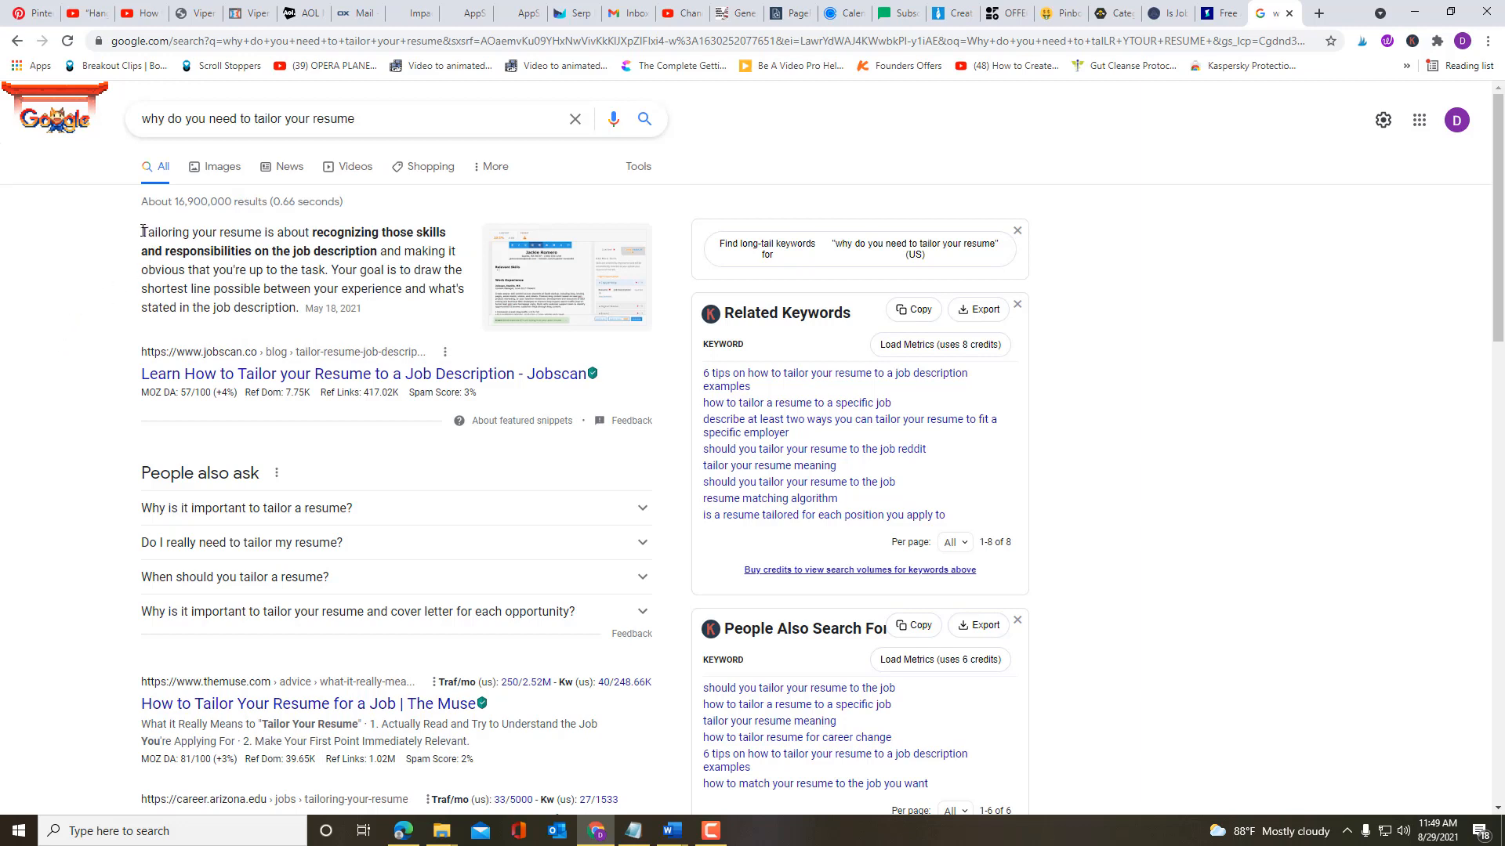
pyautogui.moveTo(143, 231); pyautogui.dragTo(301, 308)
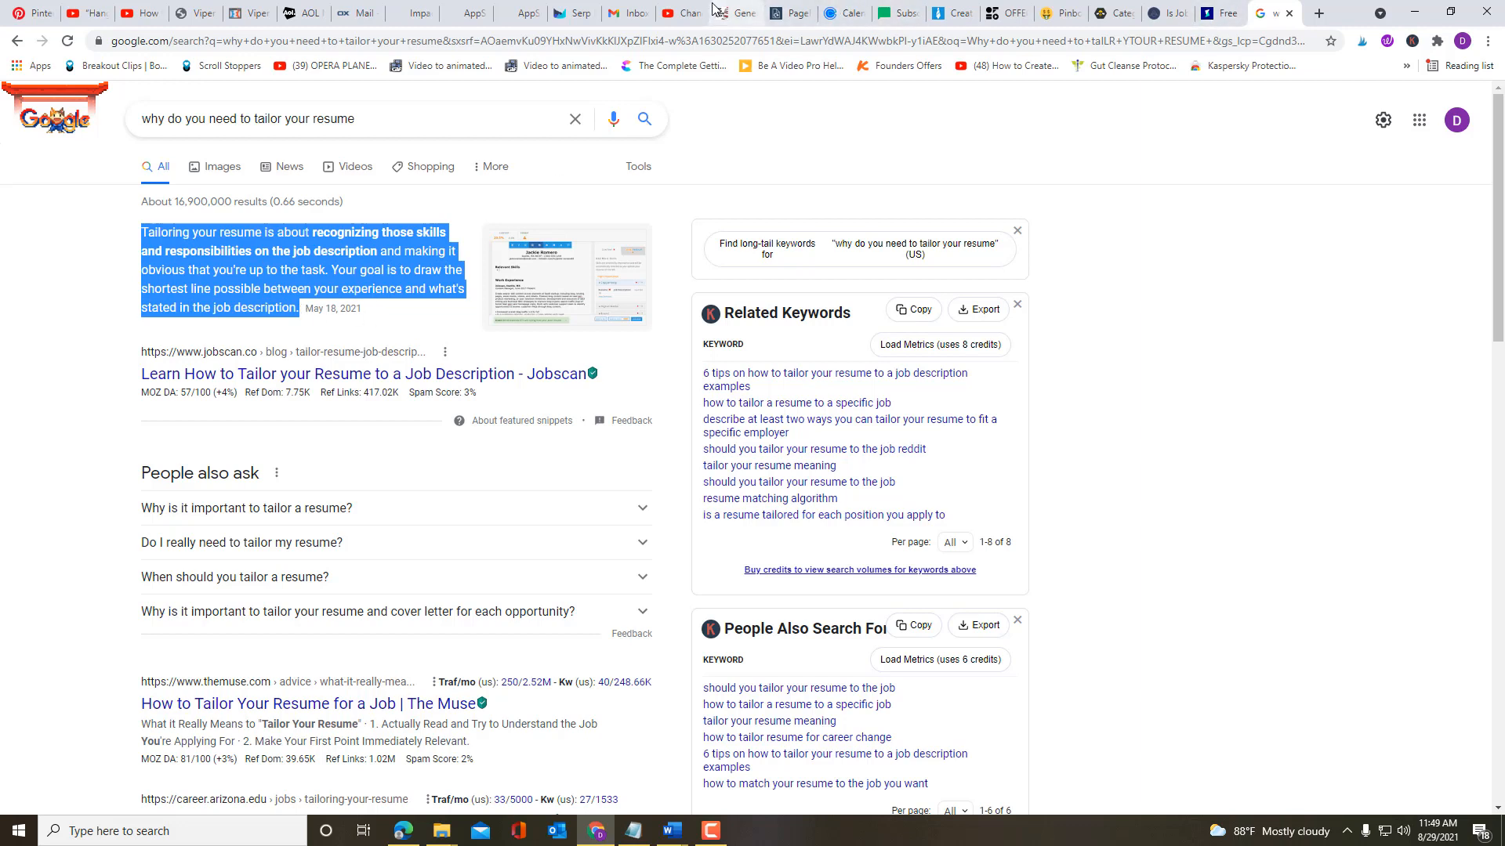
pyautogui.click(576, 13)
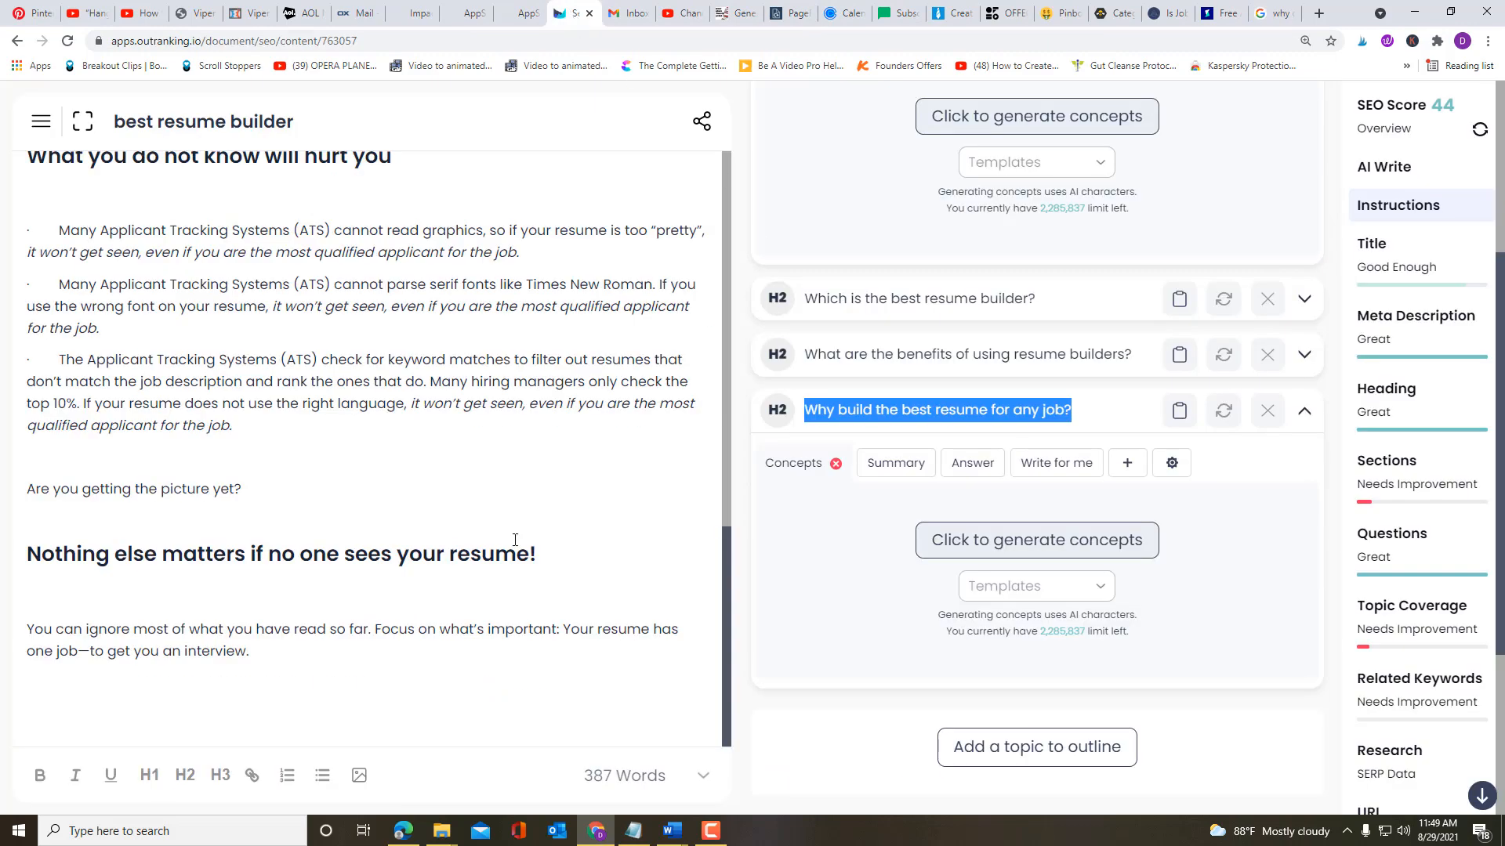
pyautogui.click(1082, 416)
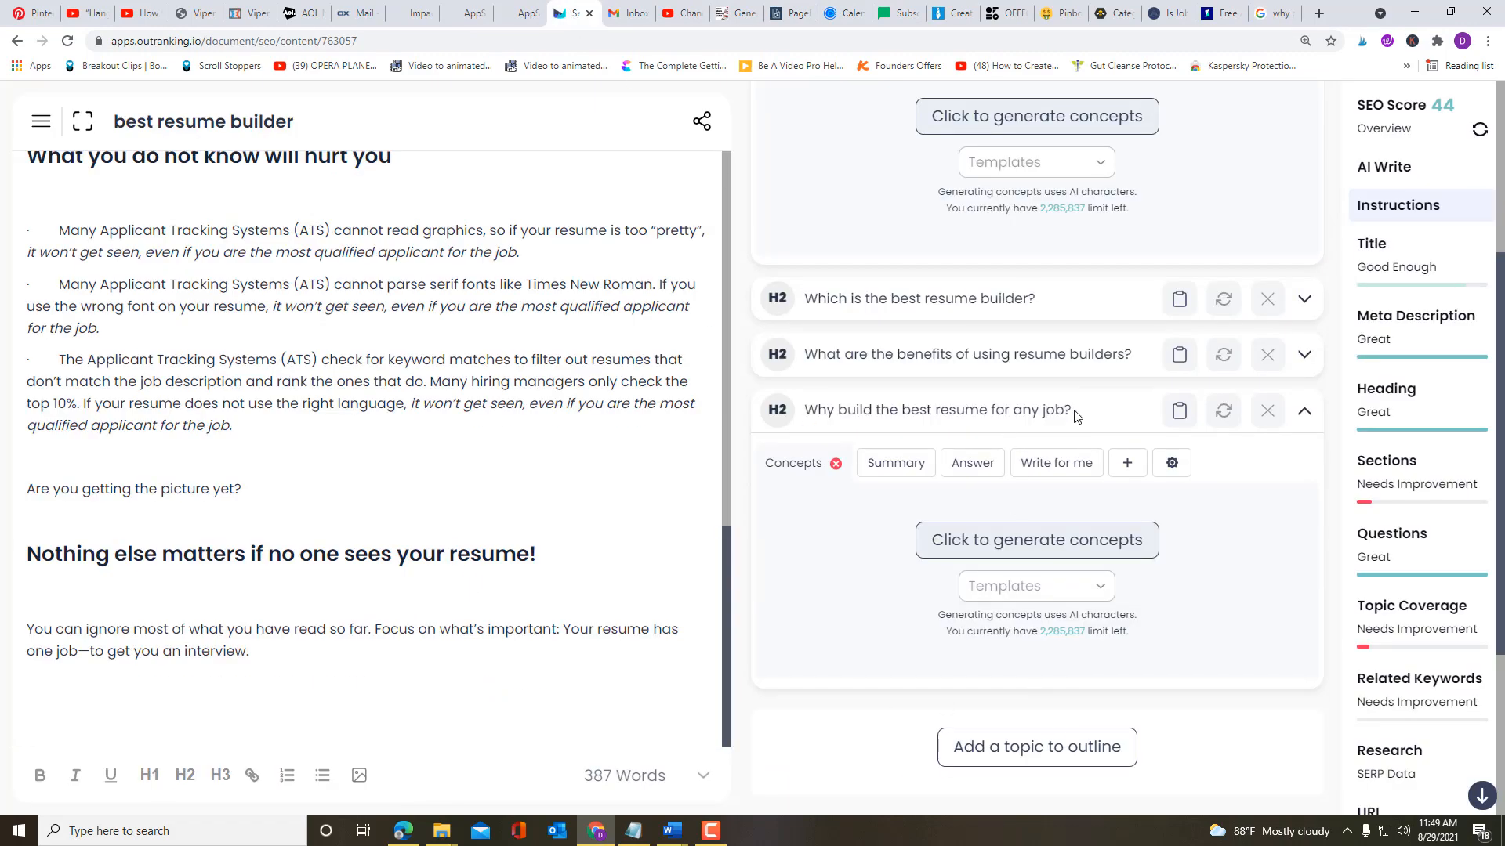
# Step: Copy the search query "why do you need to tailor your resume" from Google
pyautogui.click(1273, 13)
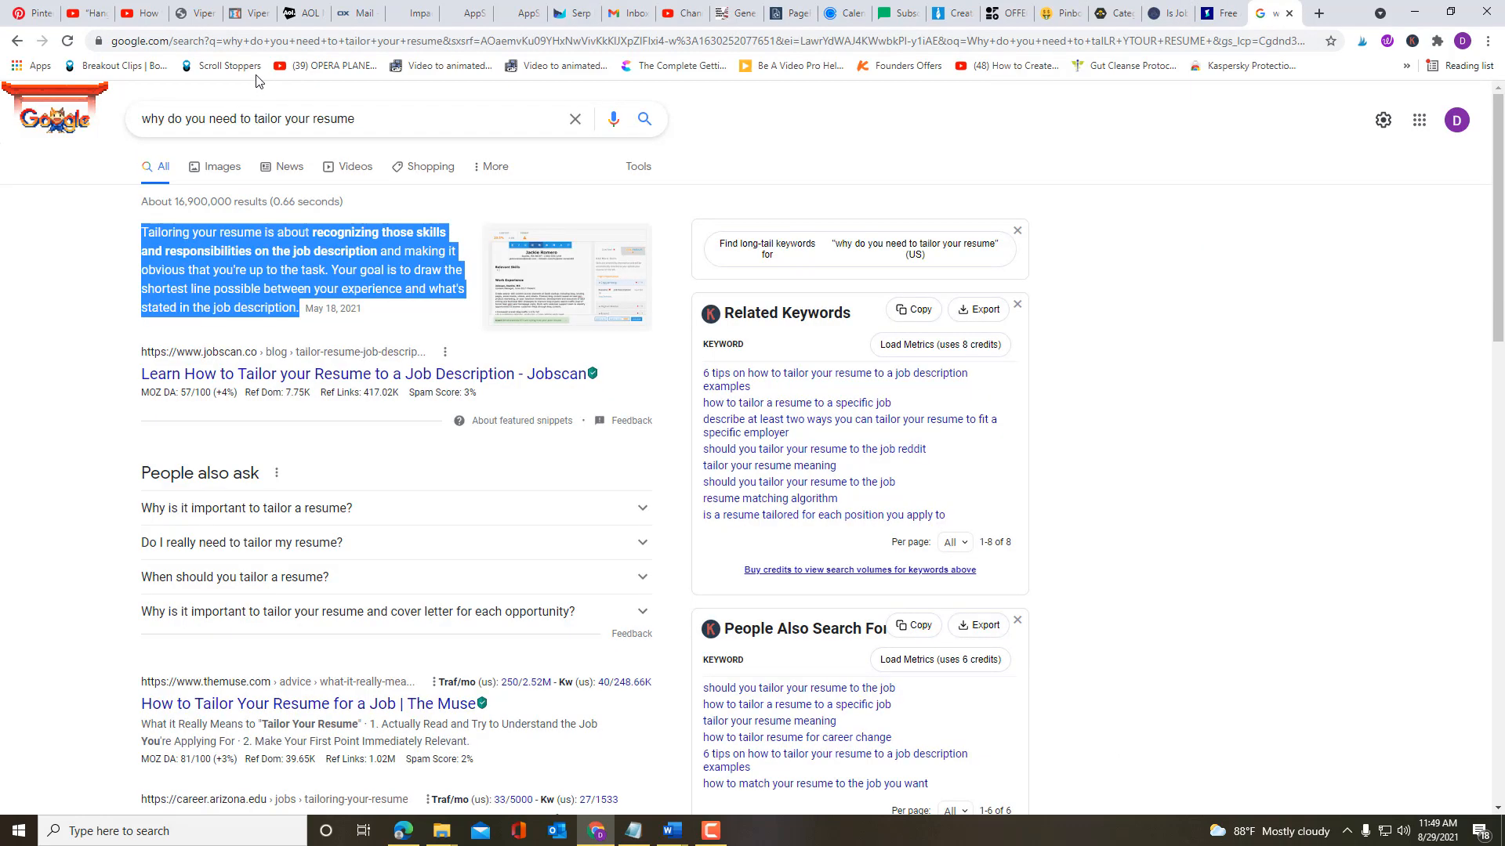
pyautogui.moveTo(374, 125); pyautogui.dragTo(128, 119)
pyautogui.hotkey('ctrl', 'c')
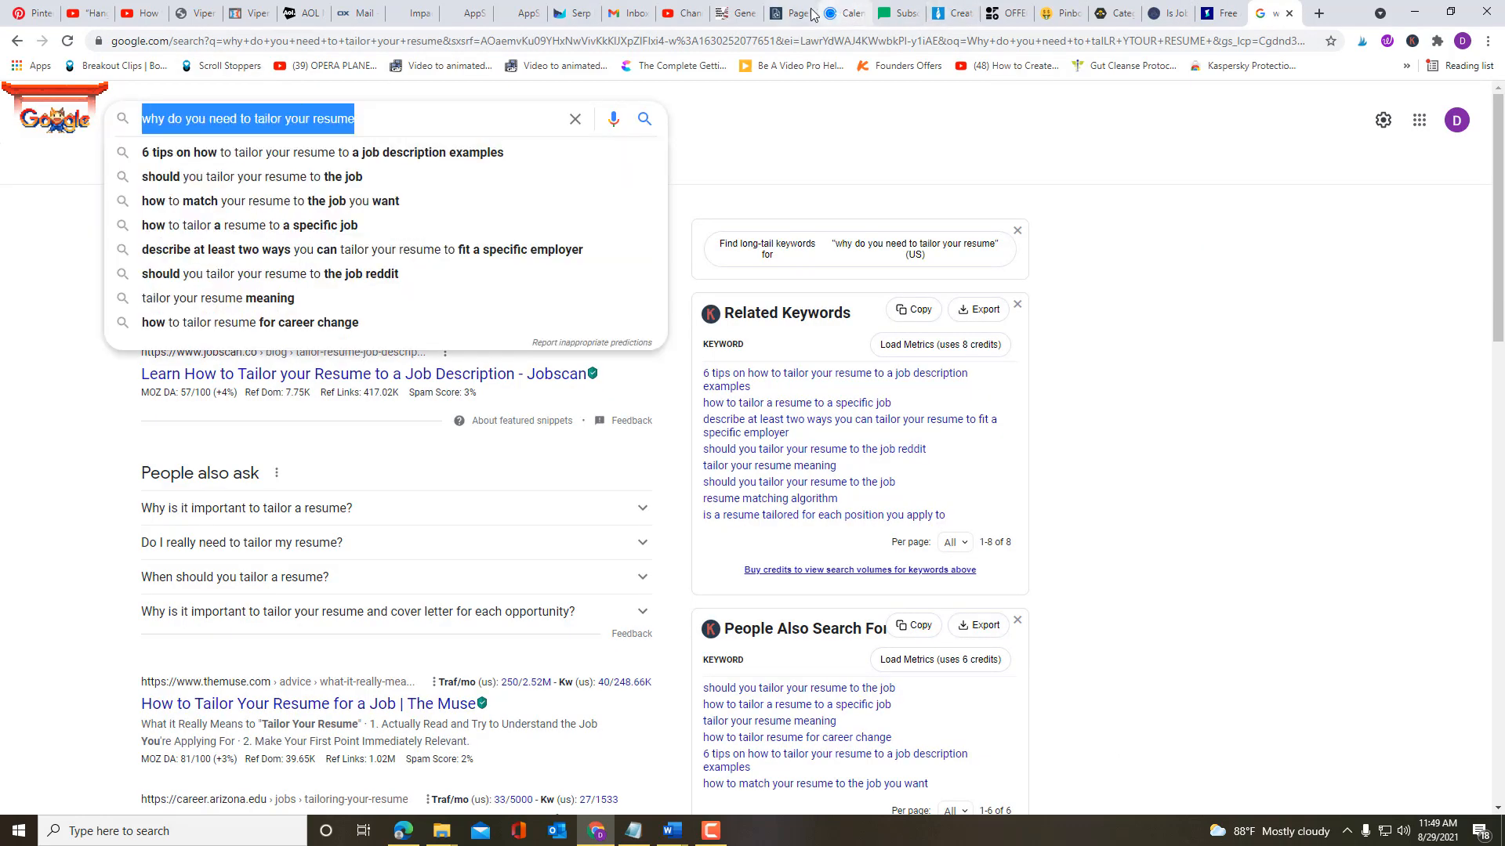
# Step: In Outranking, replace the topic "Why build the best resume for any job?" with "why do you need to tailor your resume?" and try generating its concepts
pyautogui.click(572, 14)
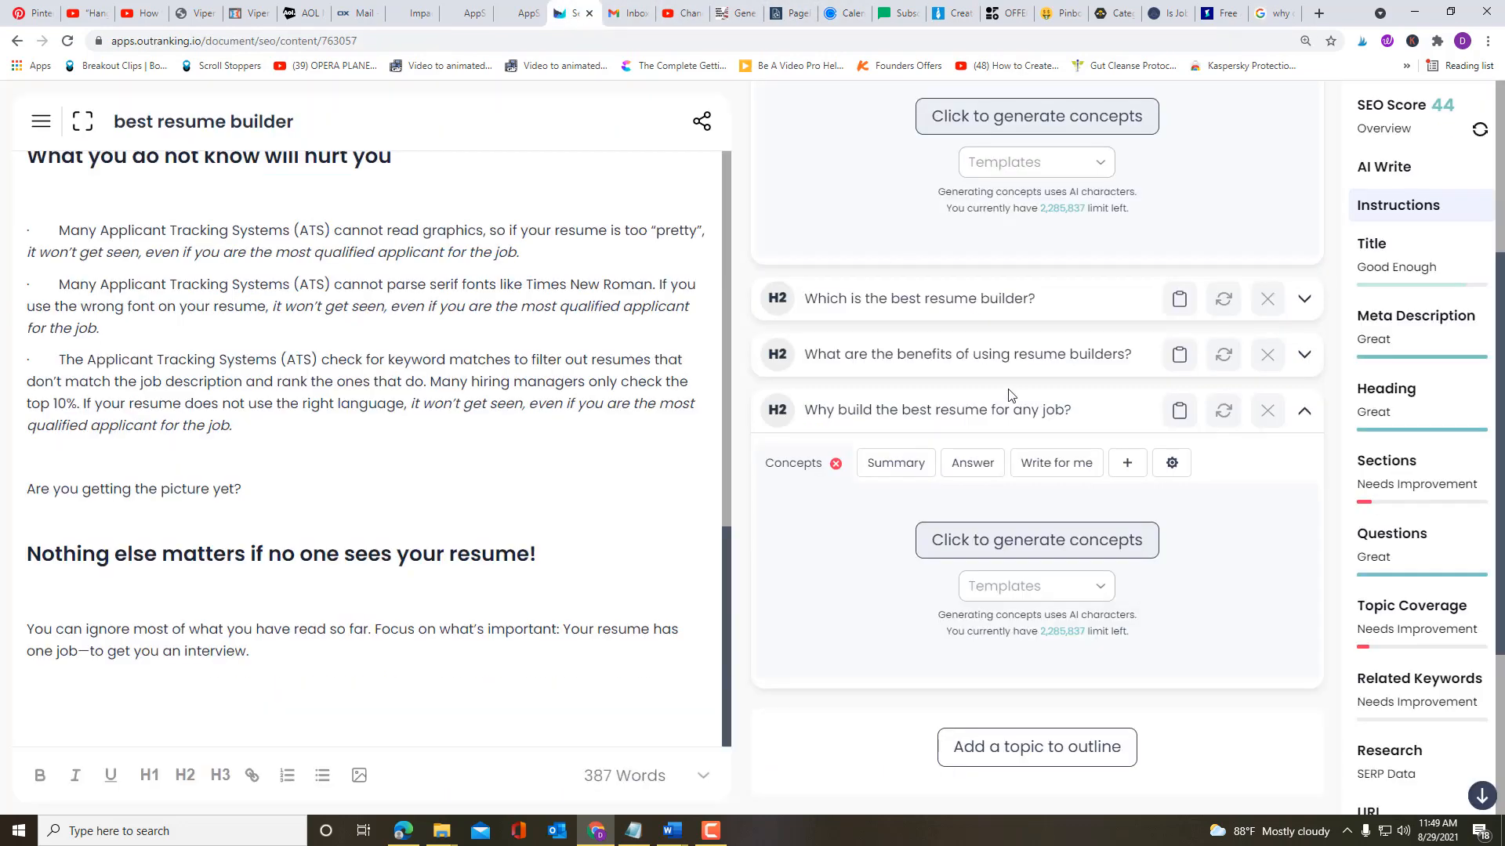
pyautogui.click(1075, 412)
pyautogui.click(1083, 413)
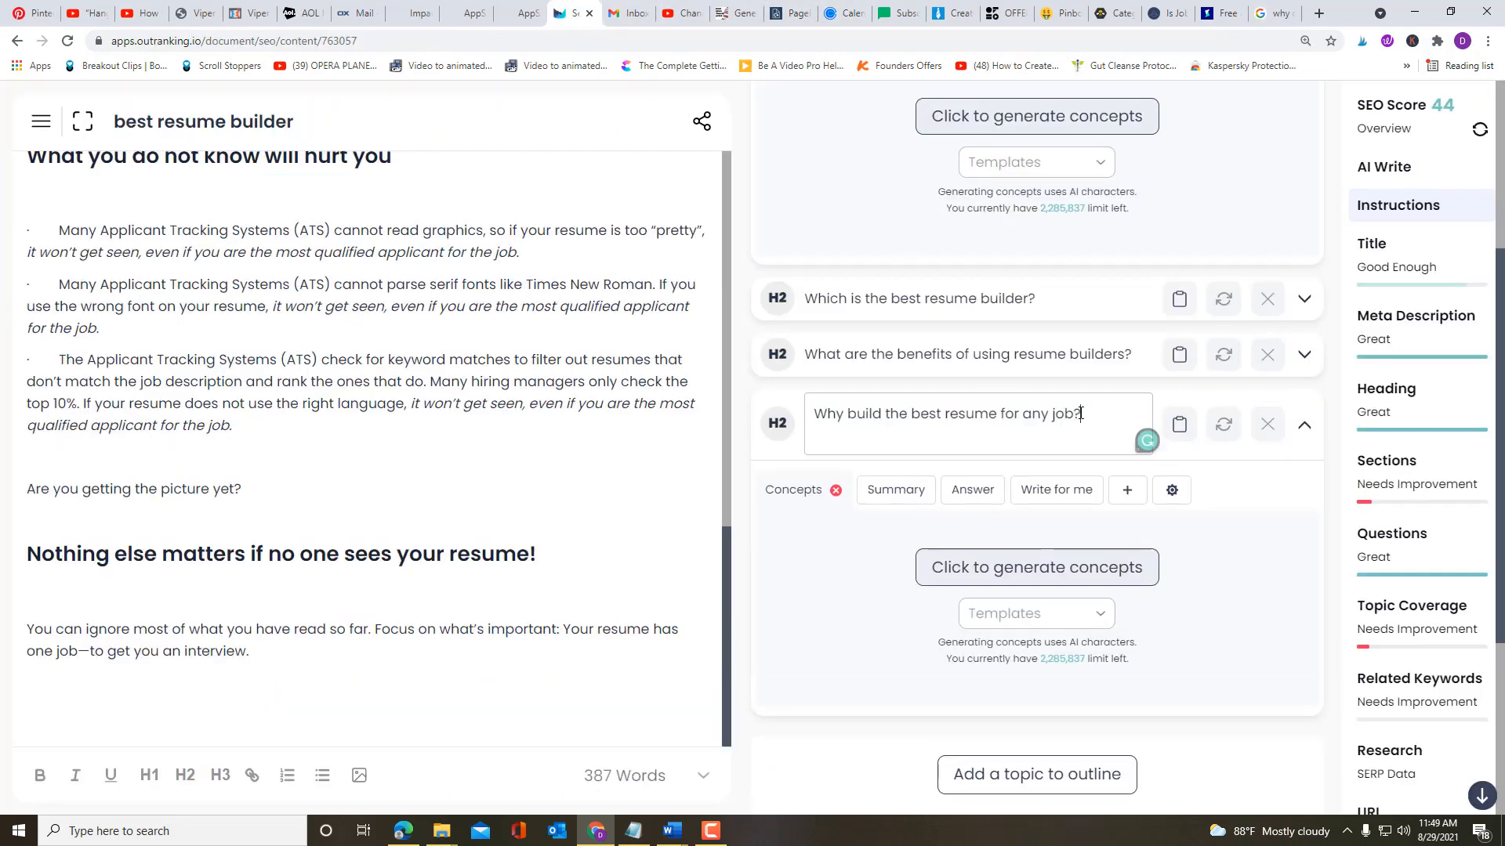
pyautogui.moveTo(1083, 413); pyautogui.dragTo(818, 410)
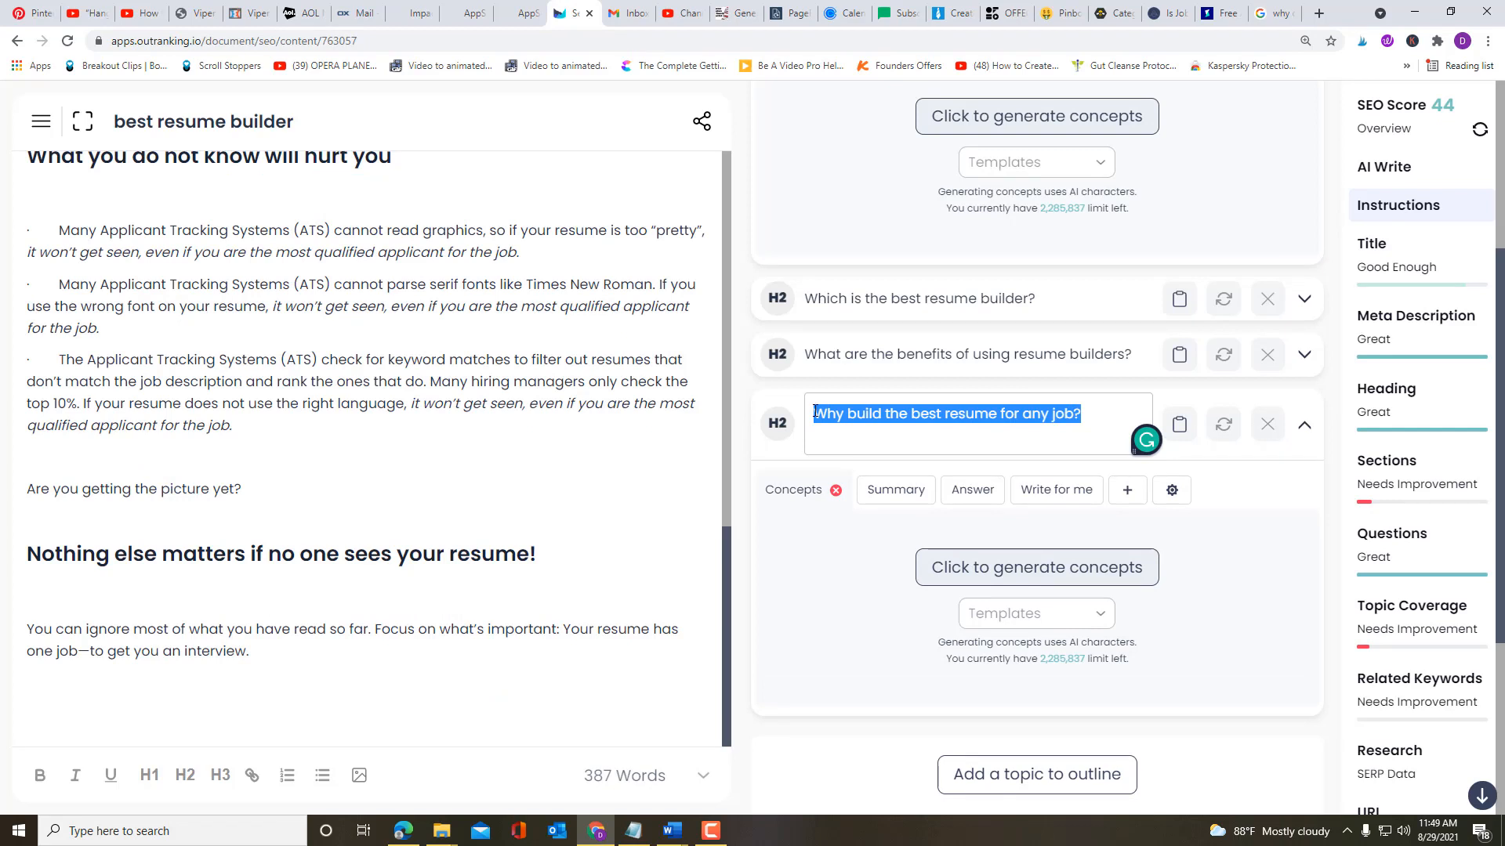
pyautogui.hotkey('ctrl', 'v')
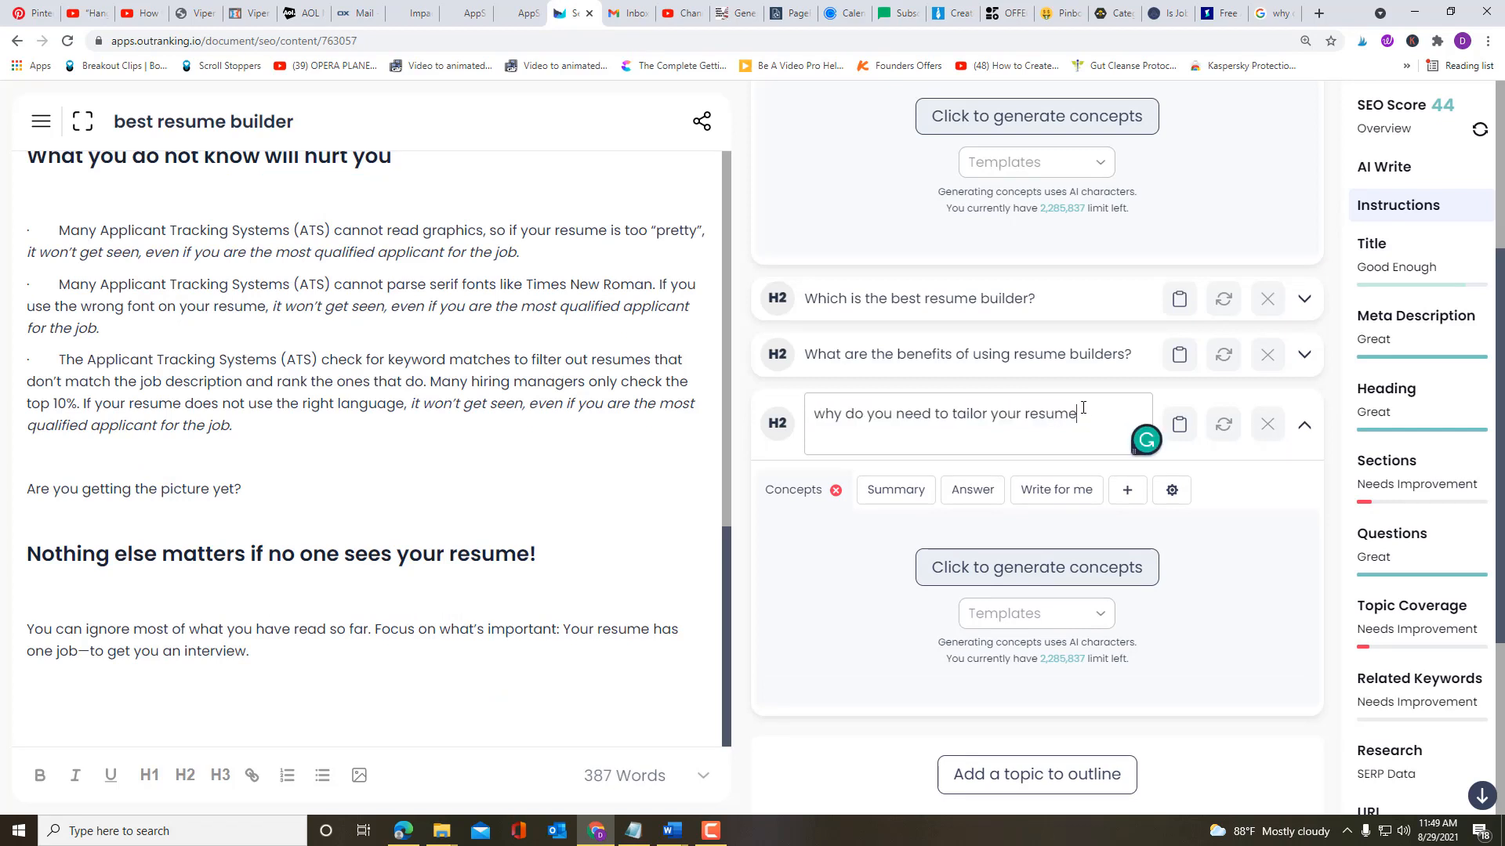
pyautogui.write('?')
pyautogui.click(1300, 583)
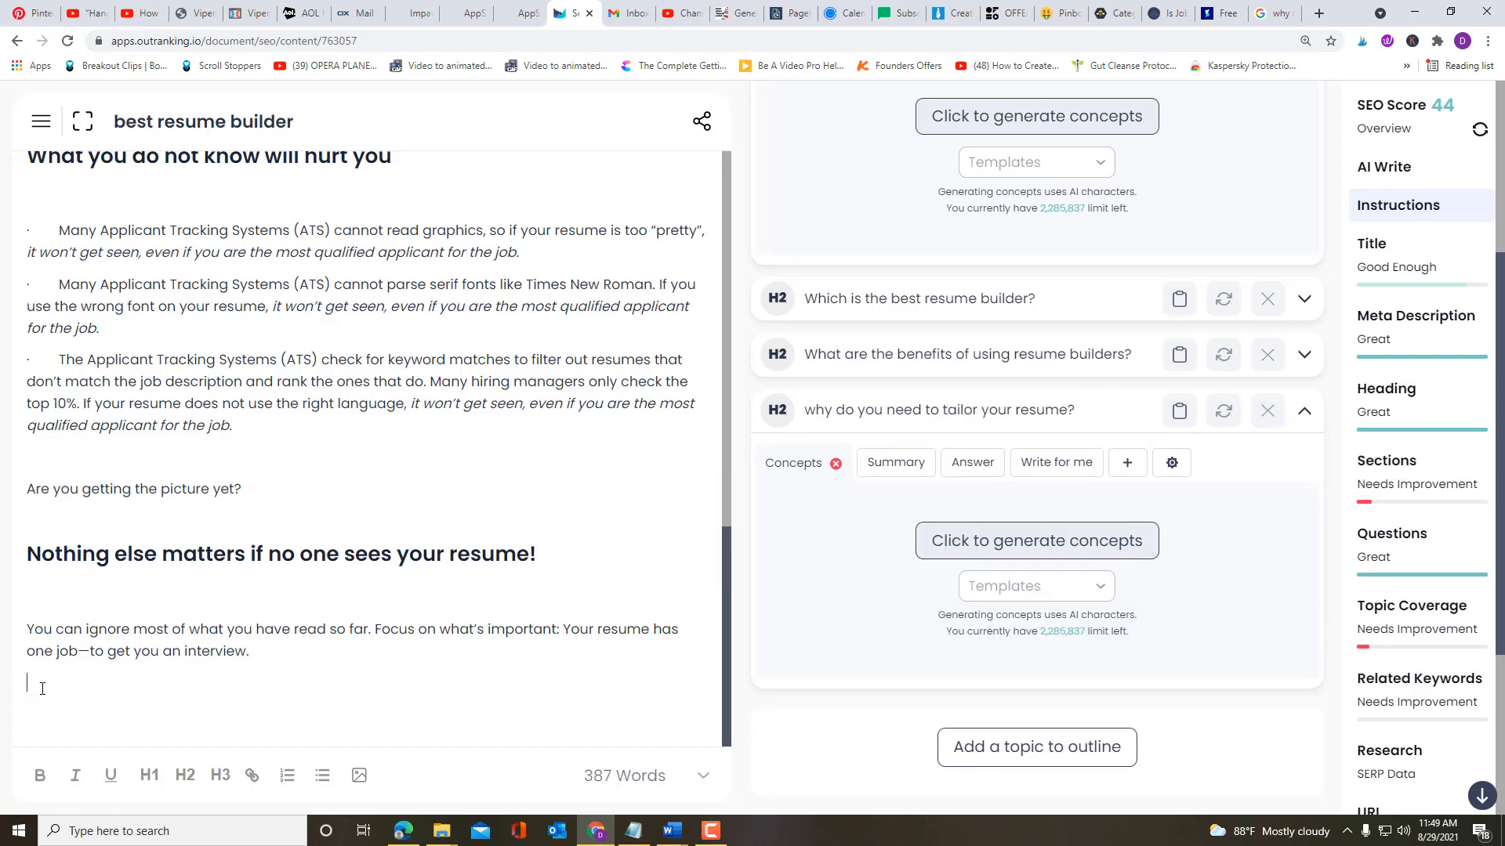
pyautogui.click(1043, 539)
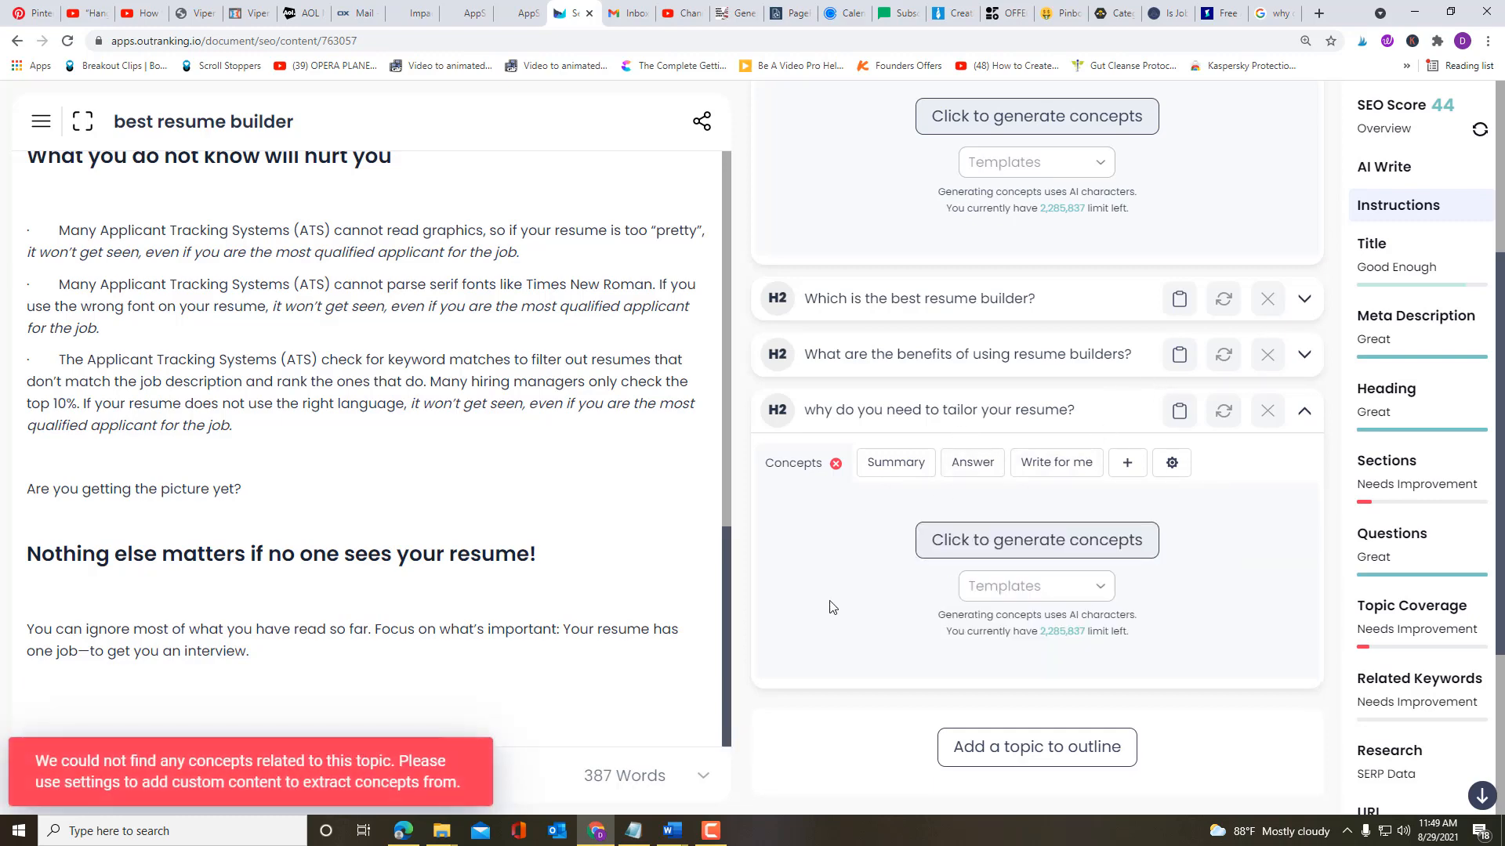
# Step: Back on Google, copy the full featured snippet text beginning "Tailoring your resume is about recognizing those skills"
pyautogui.click(1273, 13)
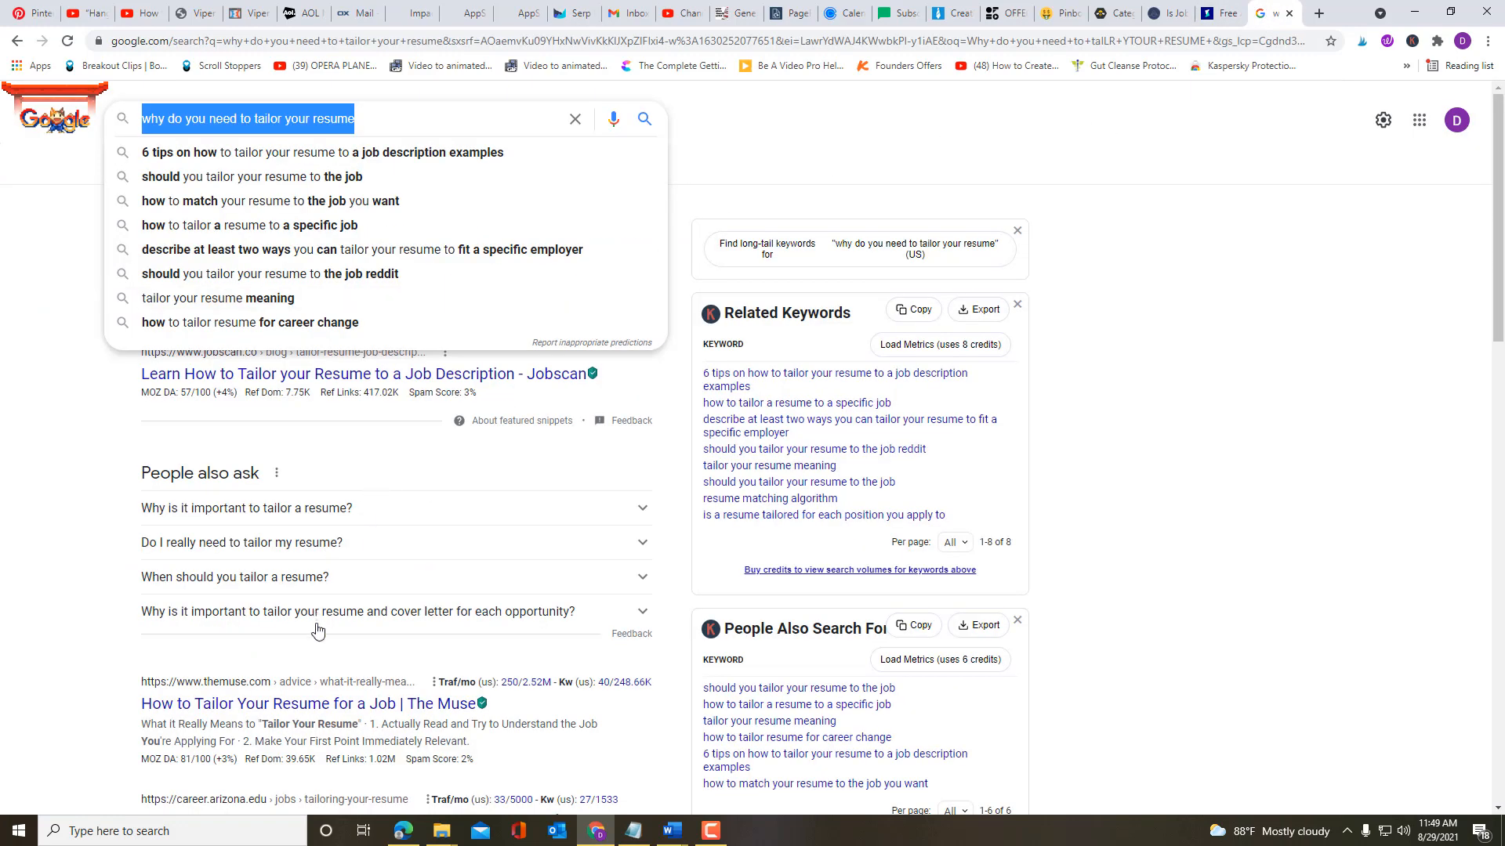
pyautogui.click(68, 570)
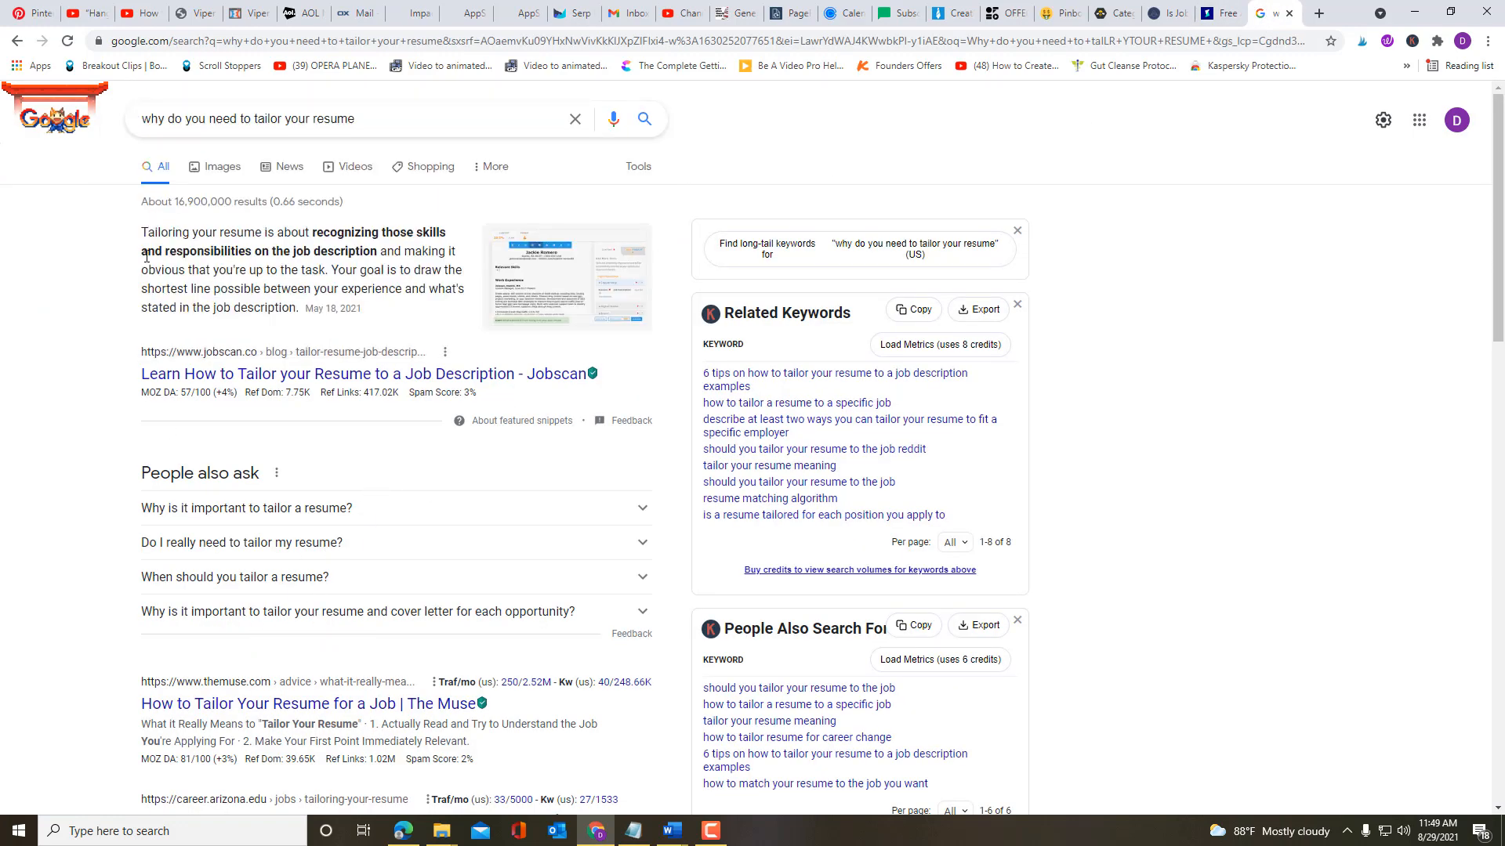
pyautogui.moveTo(141, 232); pyautogui.dragTo(302, 307)
pyautogui.hotkey('ctrl', 'c')
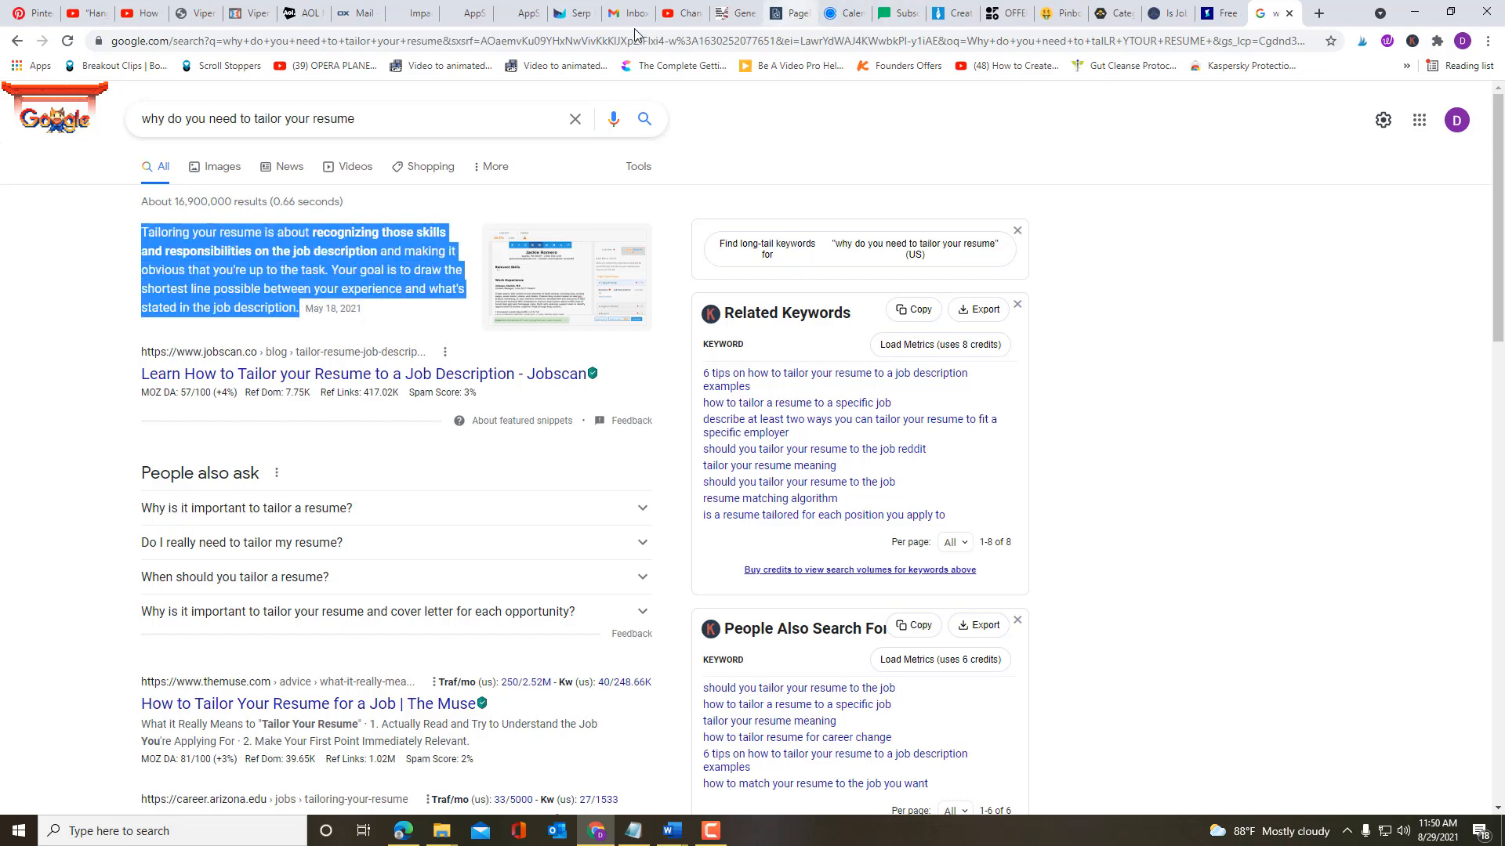
pyautogui.click(739, 16)
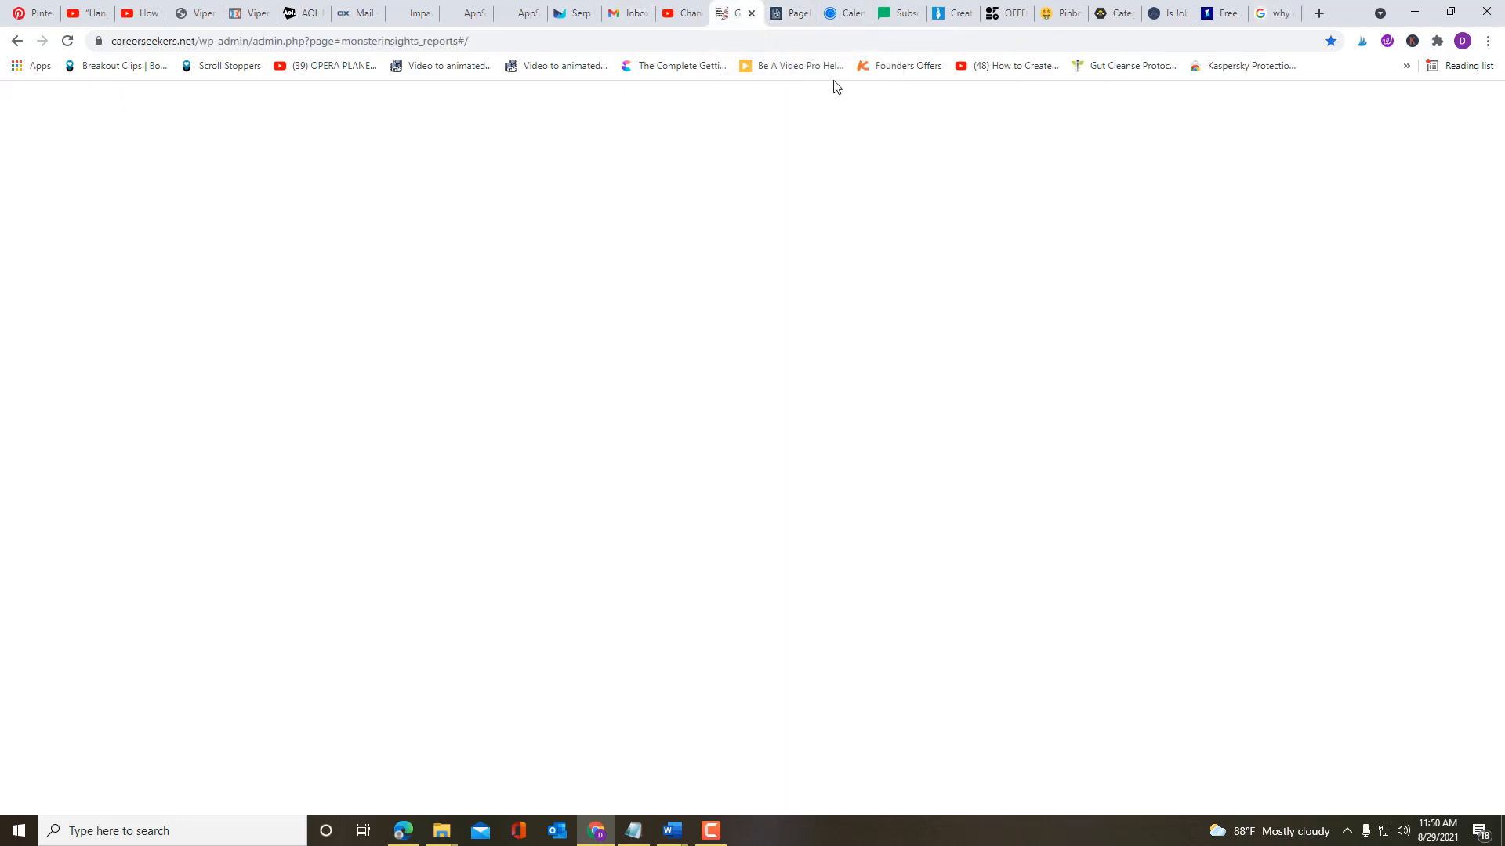
# Step: In Outranking, paste the copied featured snippet as custom source text for the "why do you need to tailor your resume?" topic
pyautogui.click(586, 16)
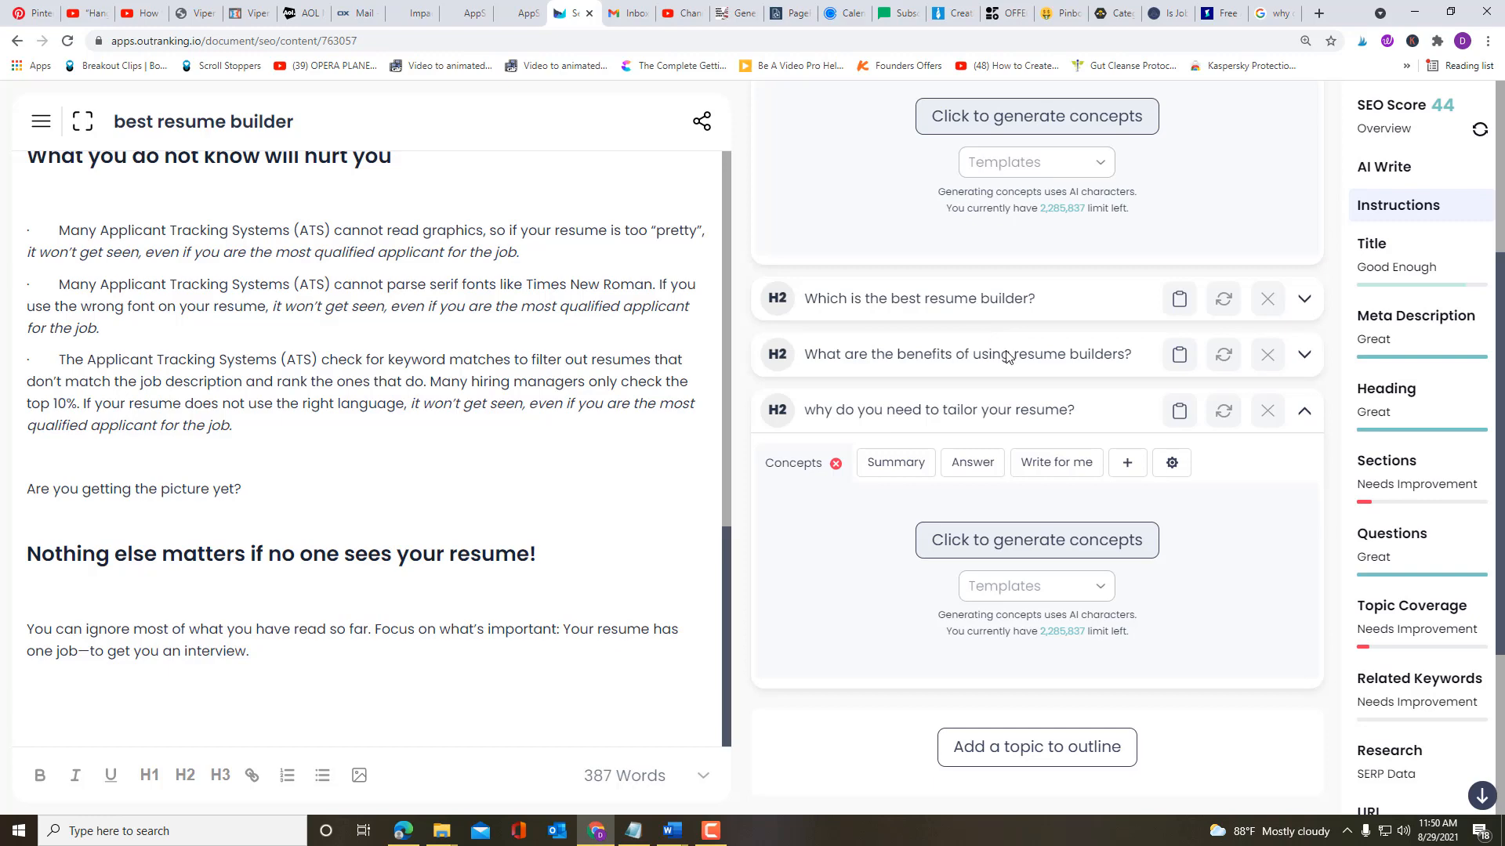
pyautogui.moveTo(1138, 469)
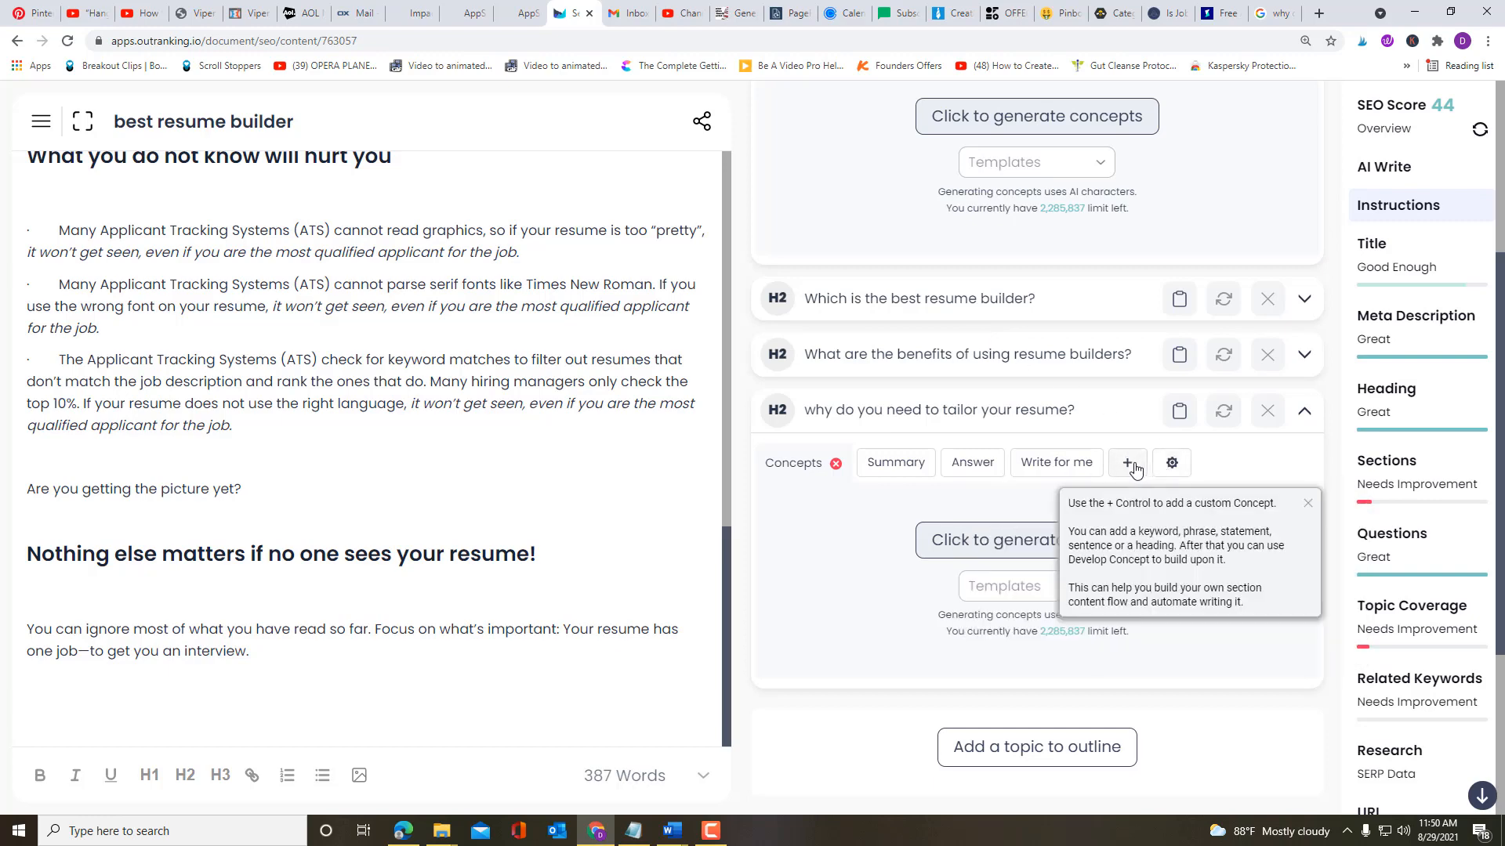
pyautogui.click(1172, 463)
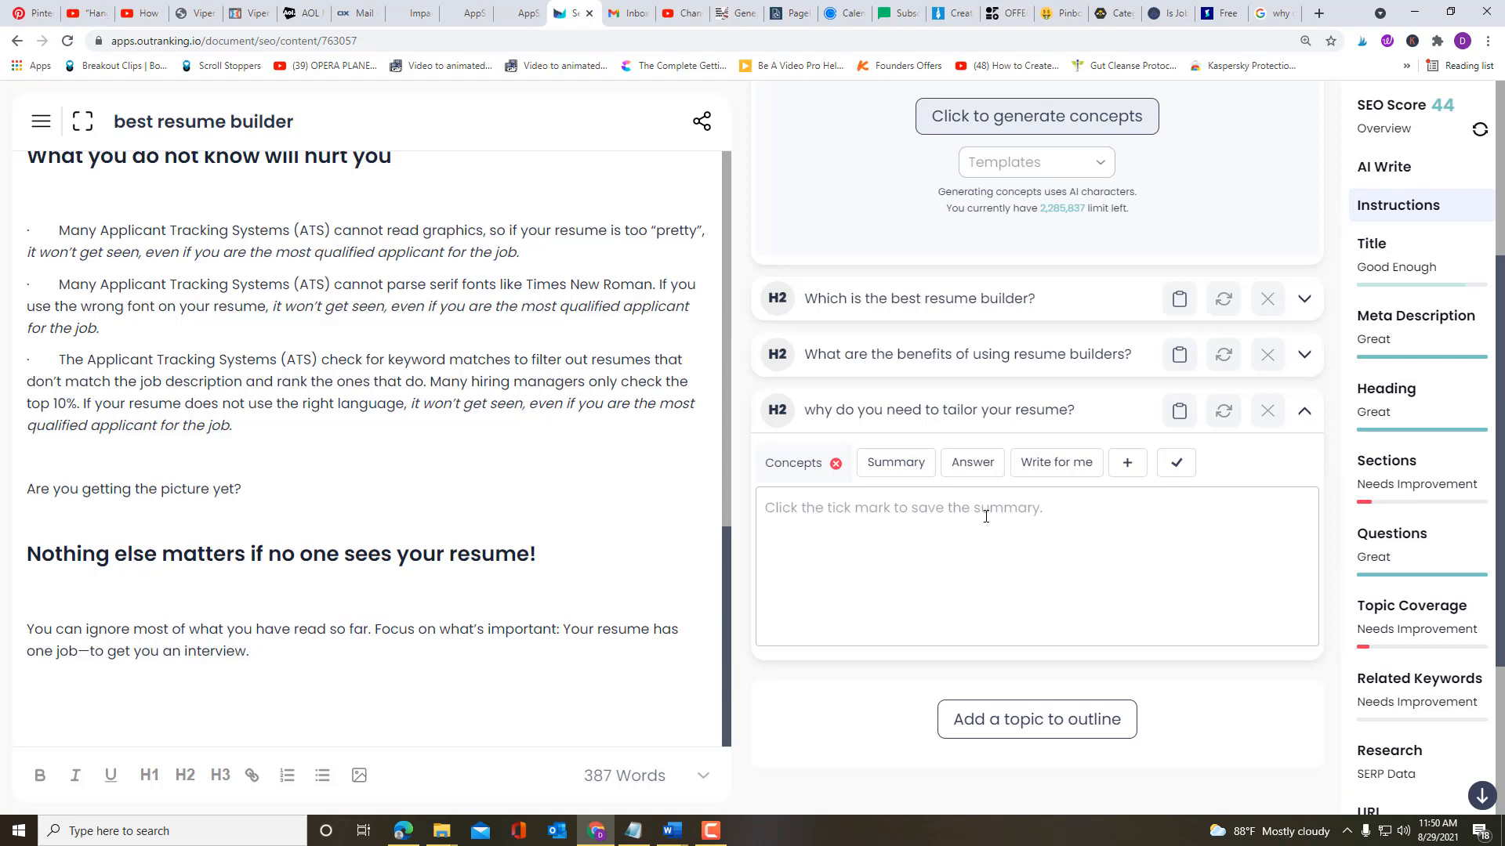
pyautogui.hotkey('ctrl', 'v')
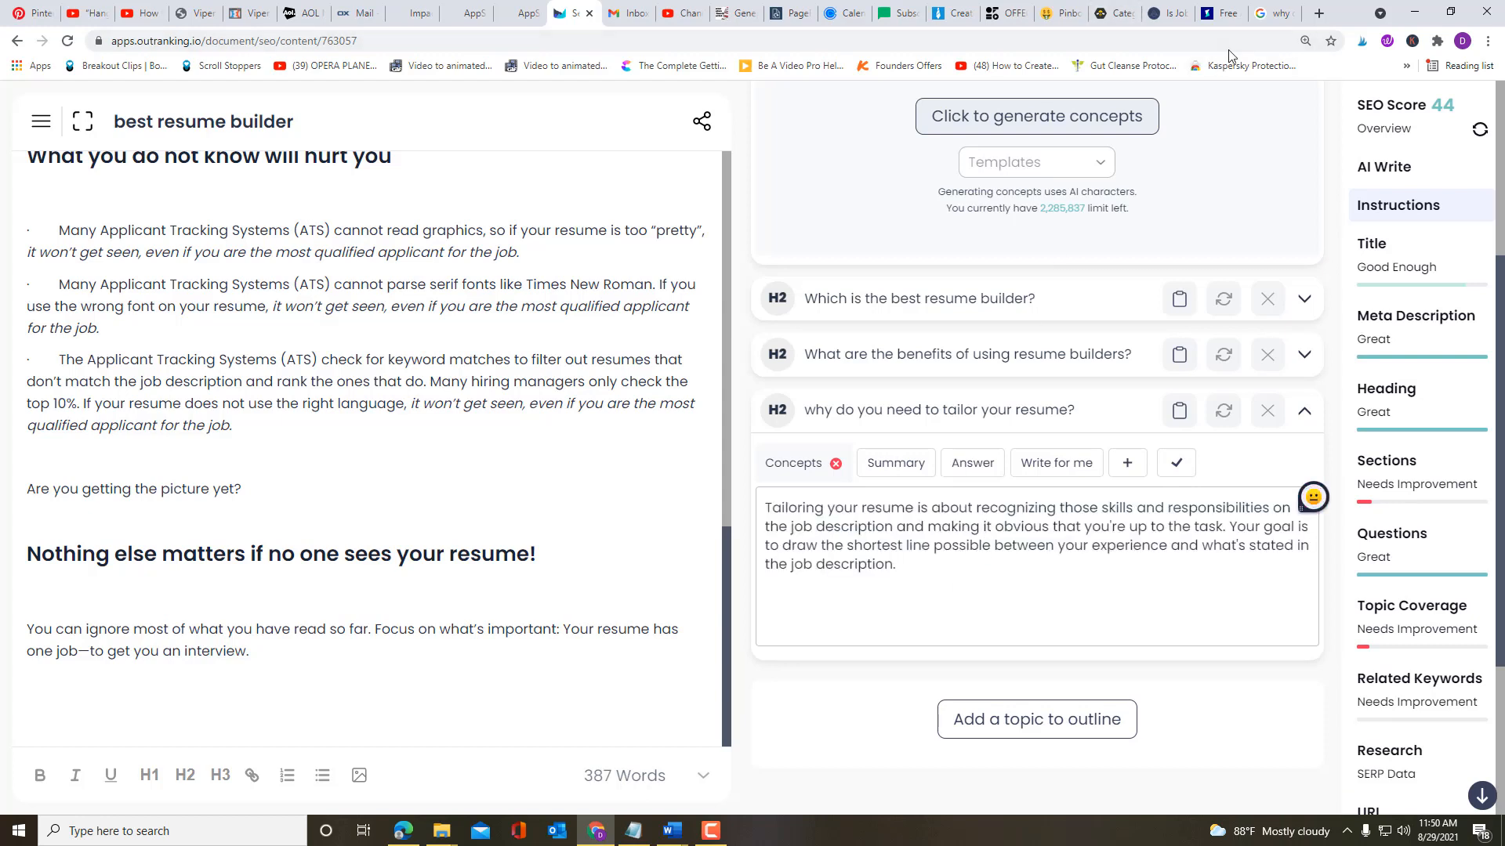
# Step: Back on Google, open The Muse article on tailoring a resume and examine its four tips, dismissing the newsletter sign-up
pyautogui.click(1274, 23)
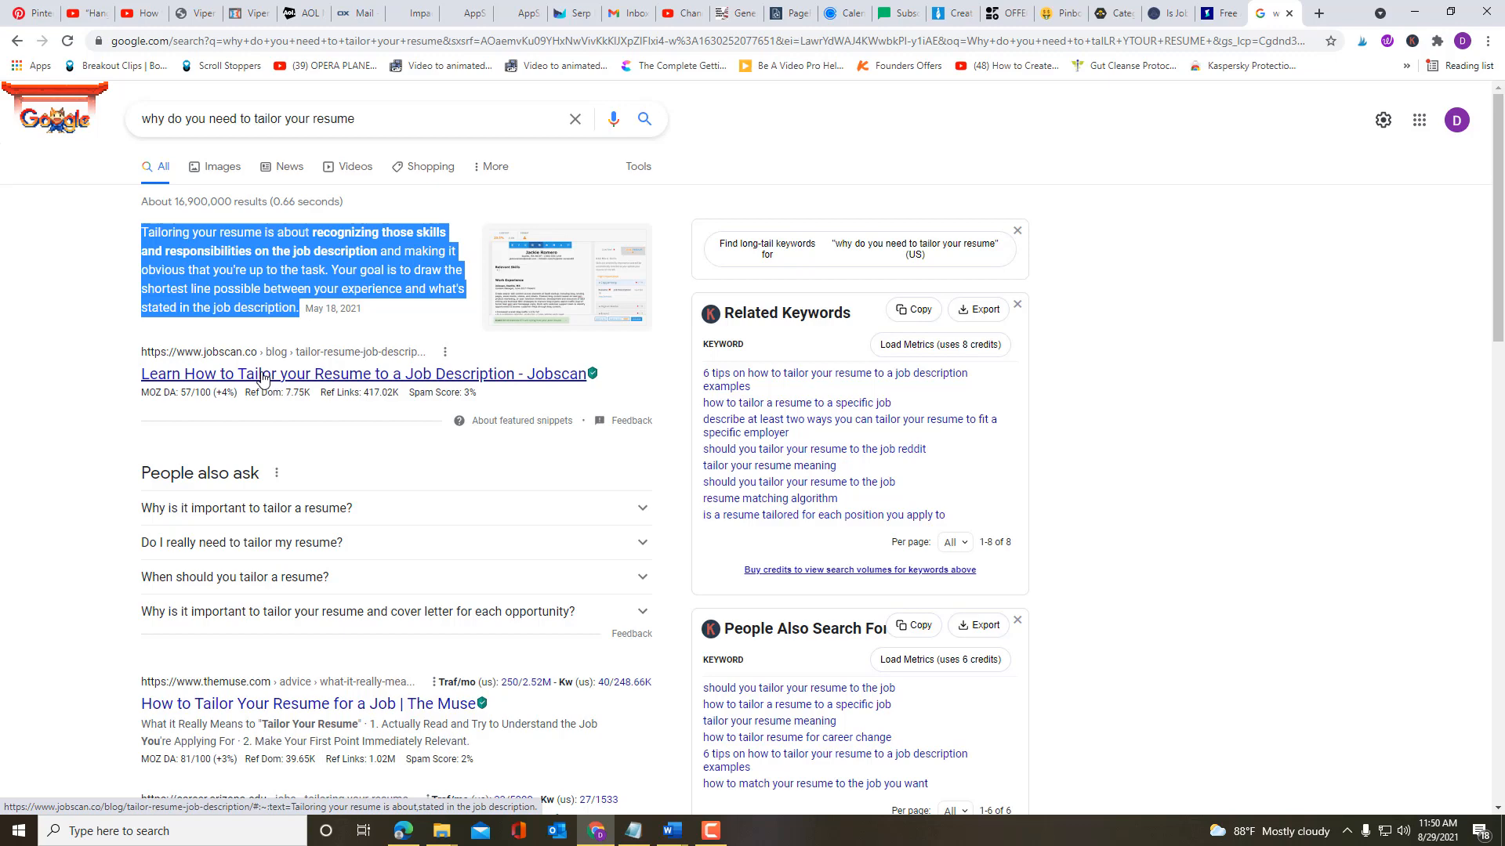
pyautogui.scroll(-1, 326, 629)
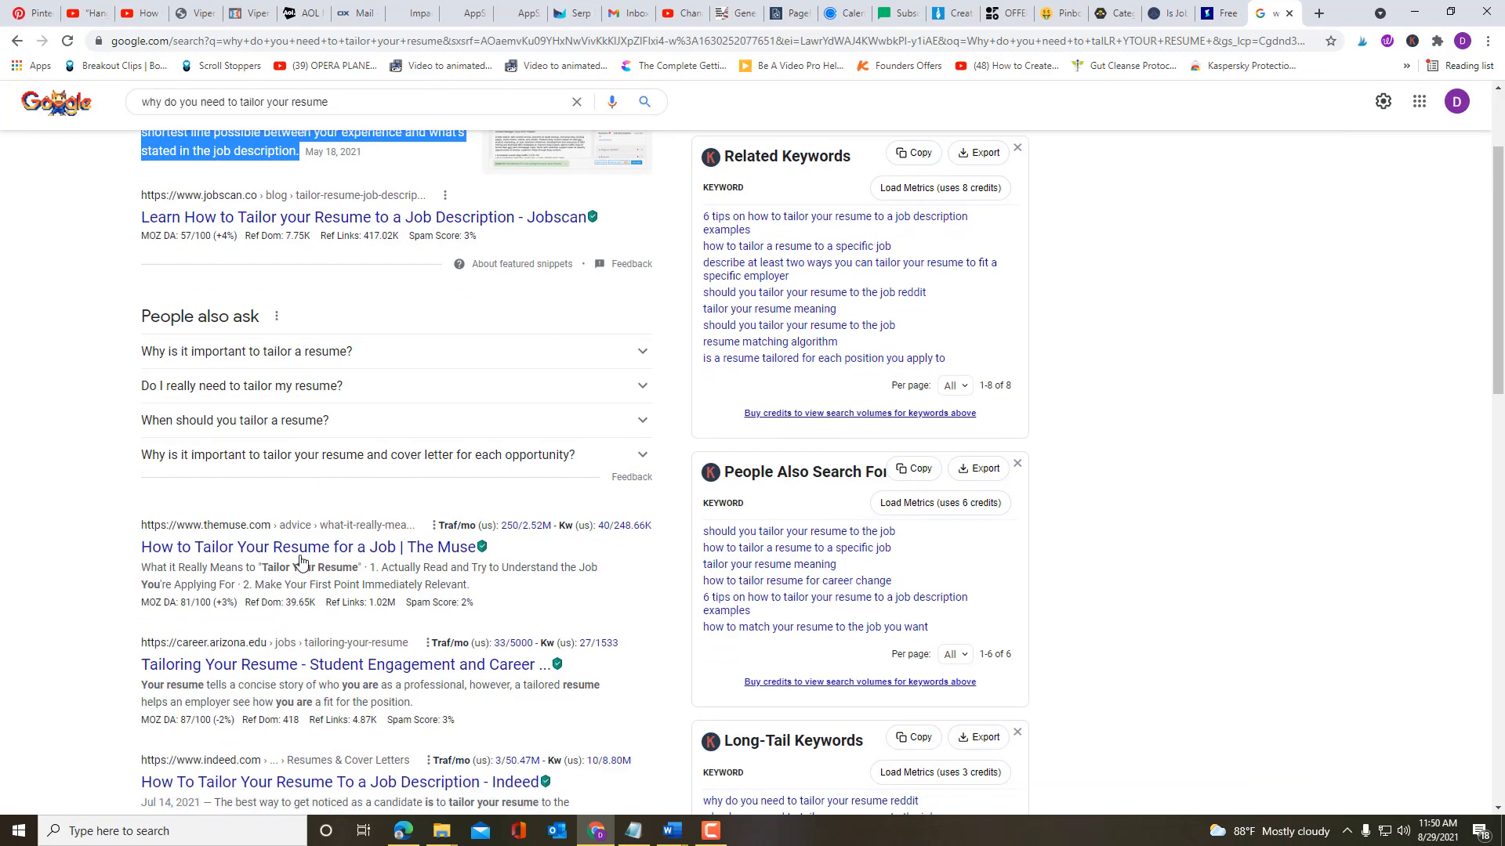
pyautogui.click(394, 544)
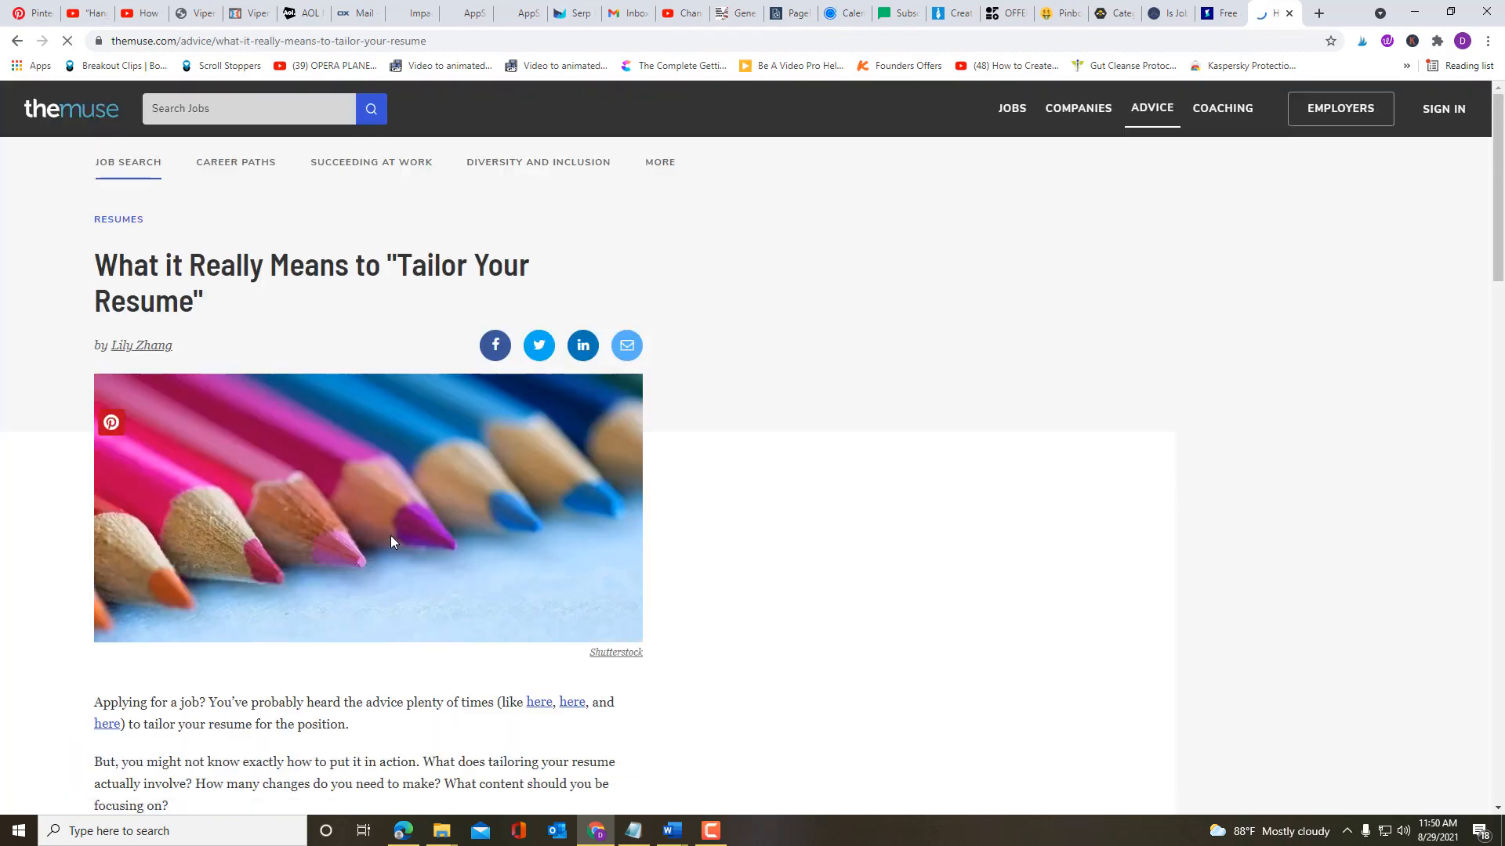
pyautogui.scroll(-5, 337, 517)
pyautogui.scroll(3, 340, 521)
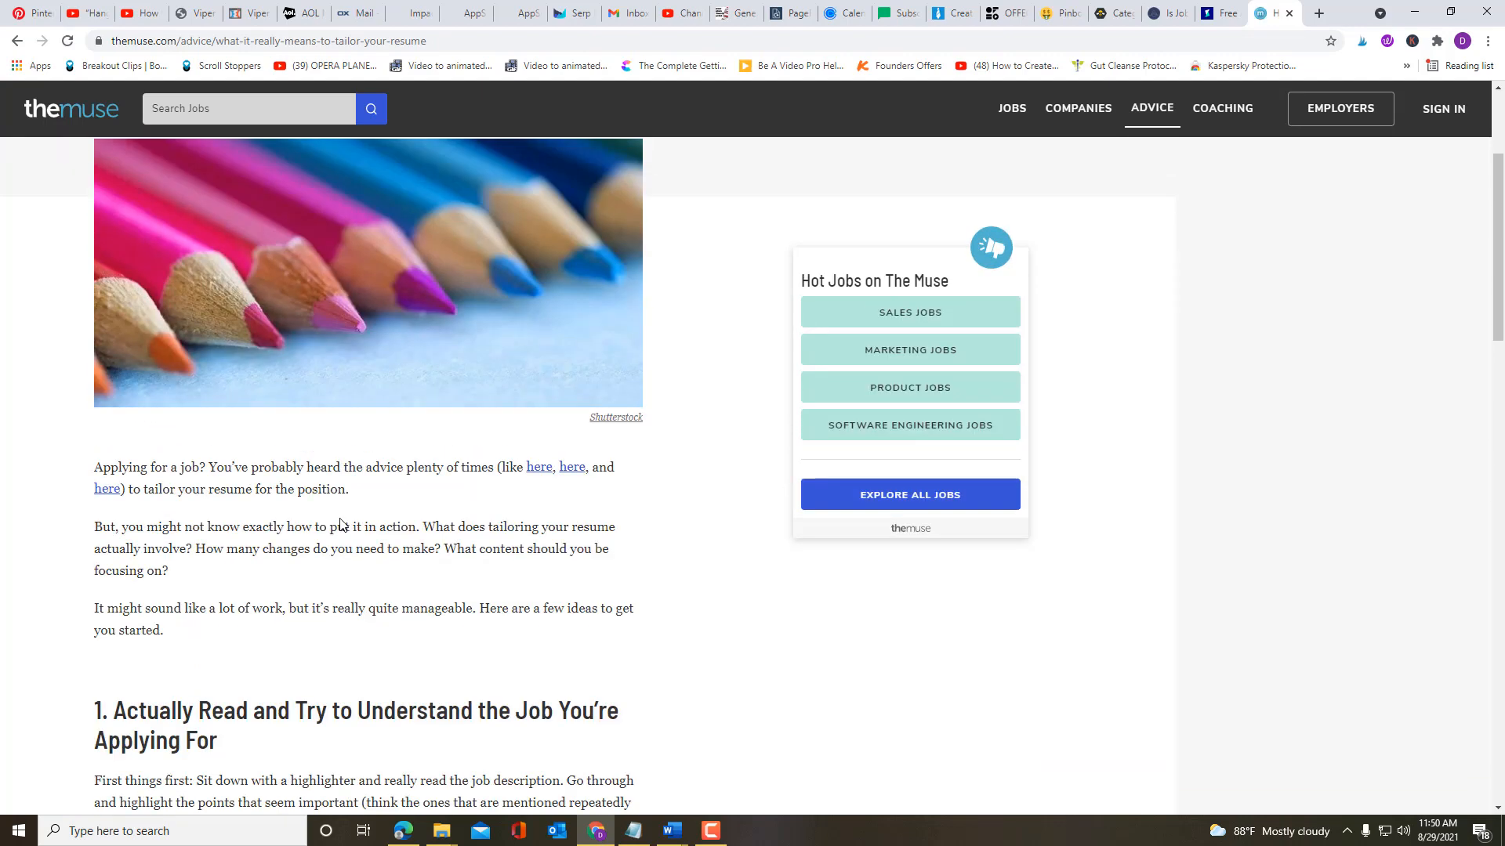
pyautogui.scroll(-2, 341, 523)
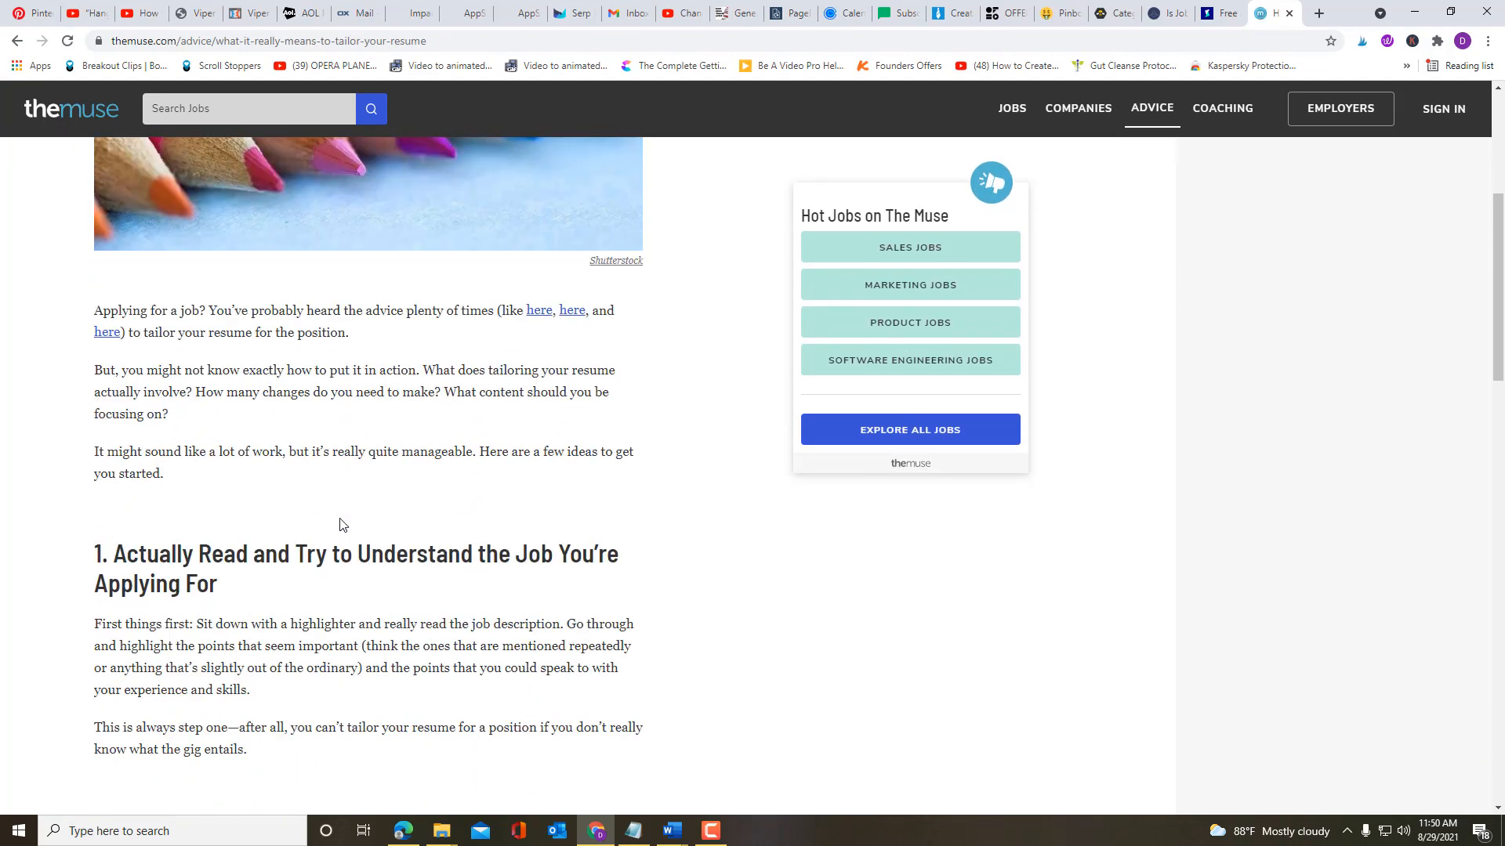
pyautogui.scroll(-1, 343, 525)
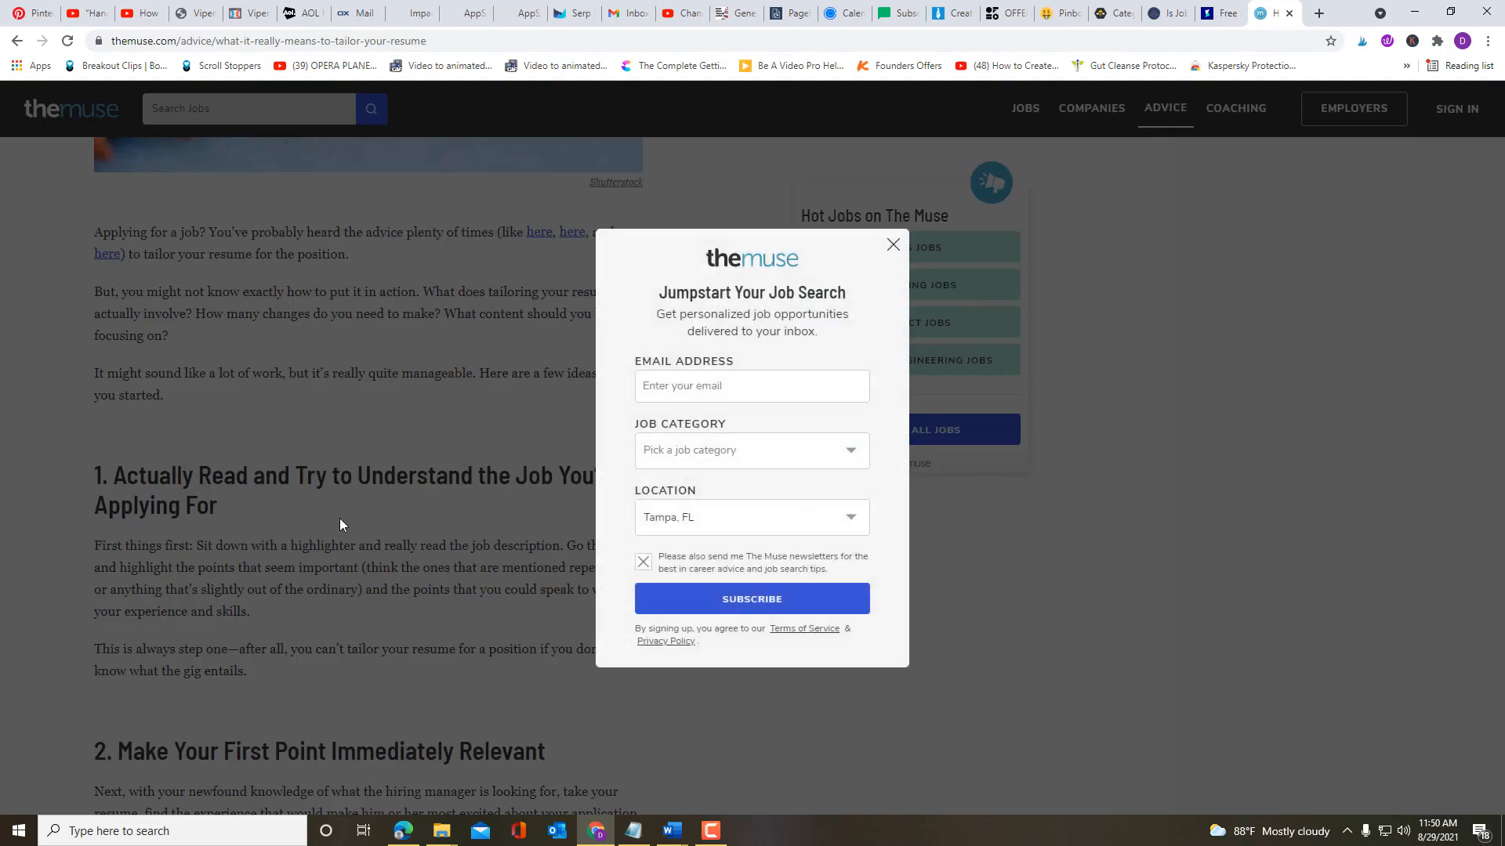
pyautogui.click(892, 245)
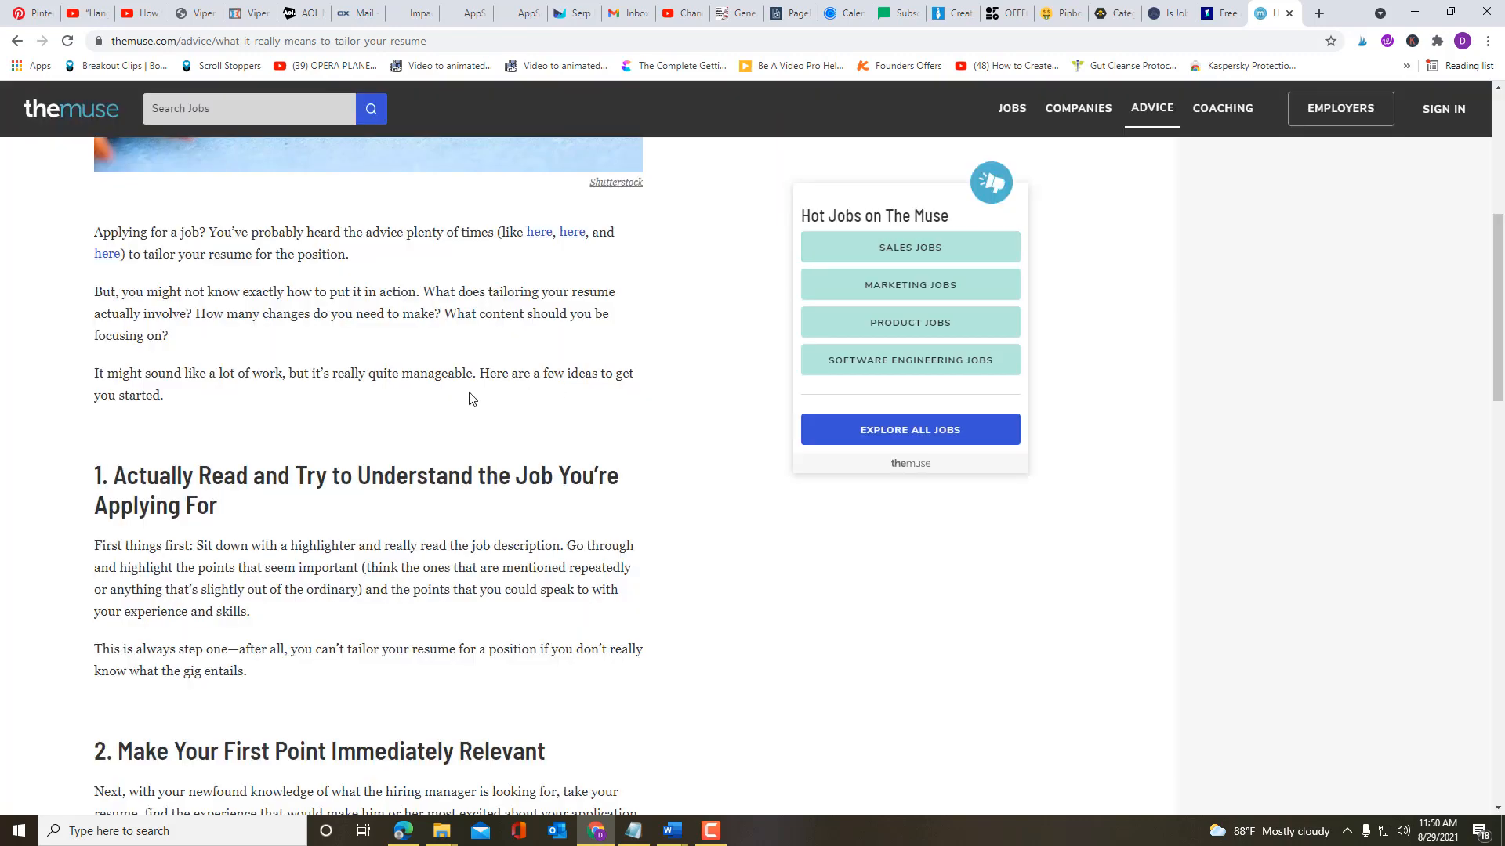
pyautogui.scroll(-3, 471, 399)
pyautogui.scroll(-1, 471, 398)
pyautogui.scroll(-4, 471, 399)
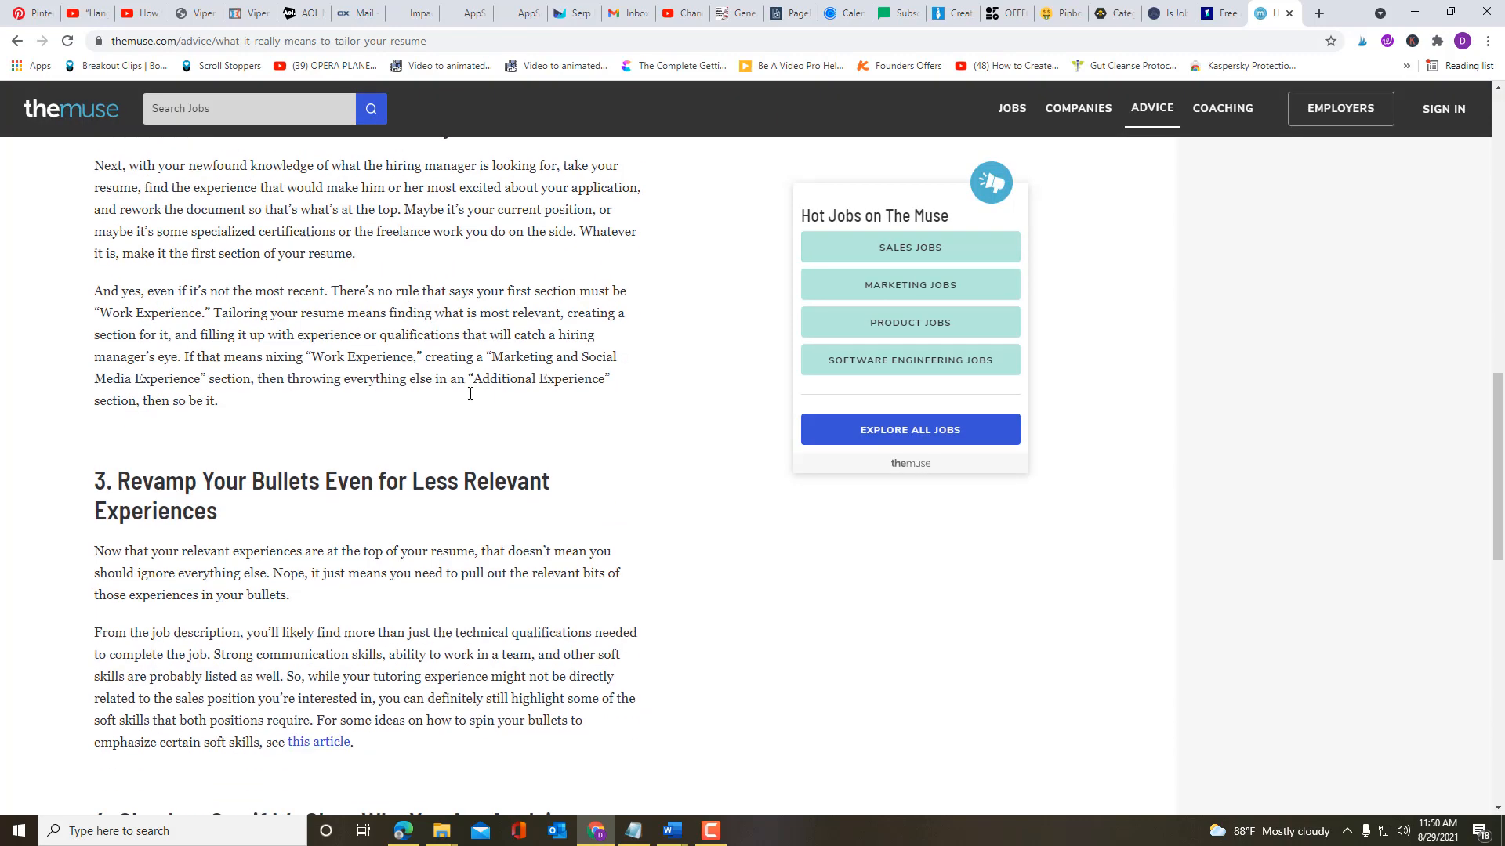
pyautogui.scroll(-3, 471, 399)
pyautogui.scroll(-4, 471, 399)
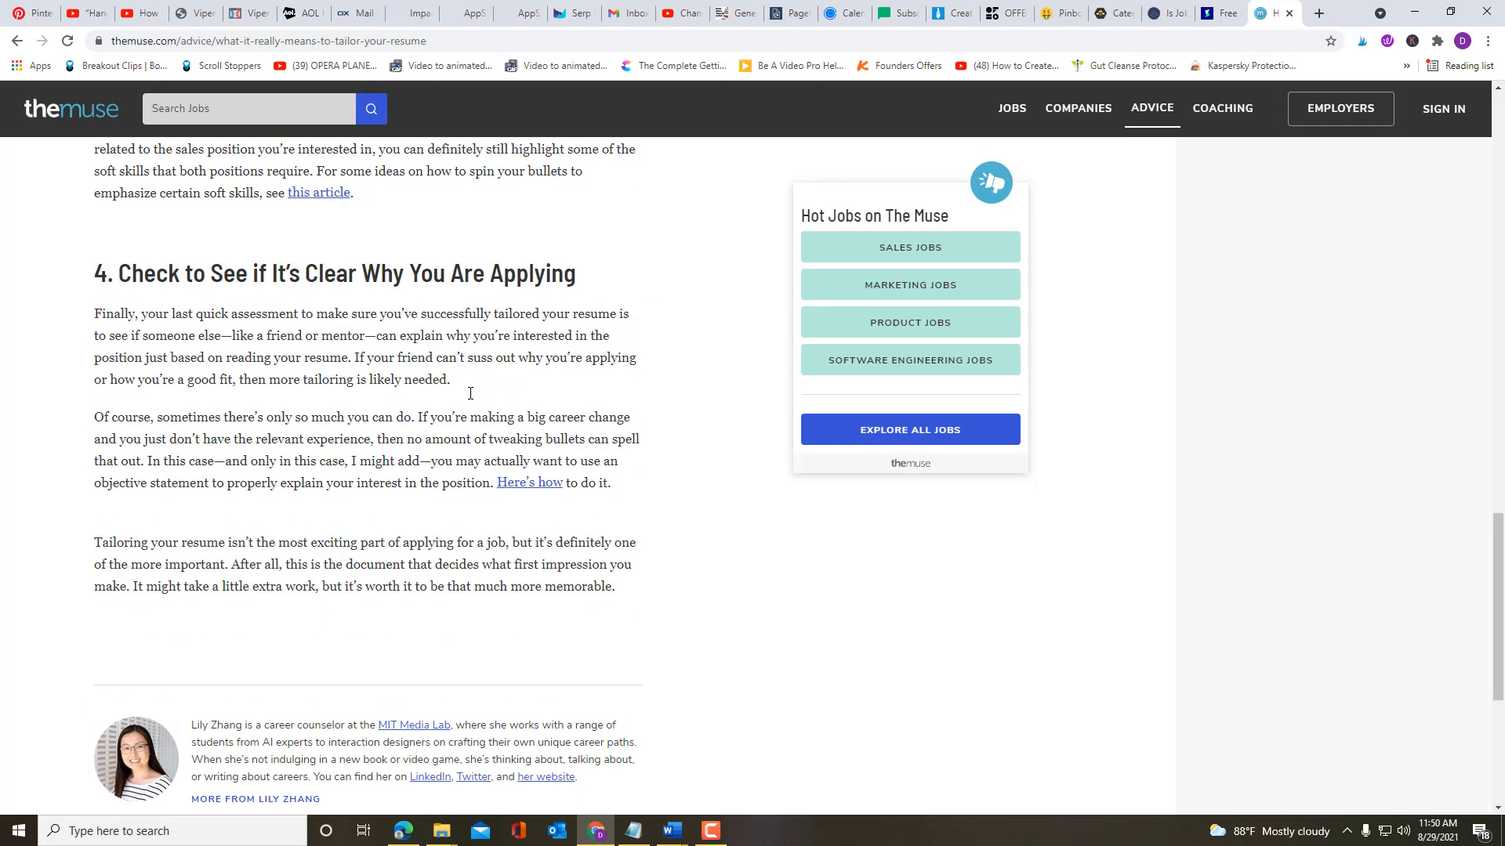
pyautogui.scroll(20, 470, 392)
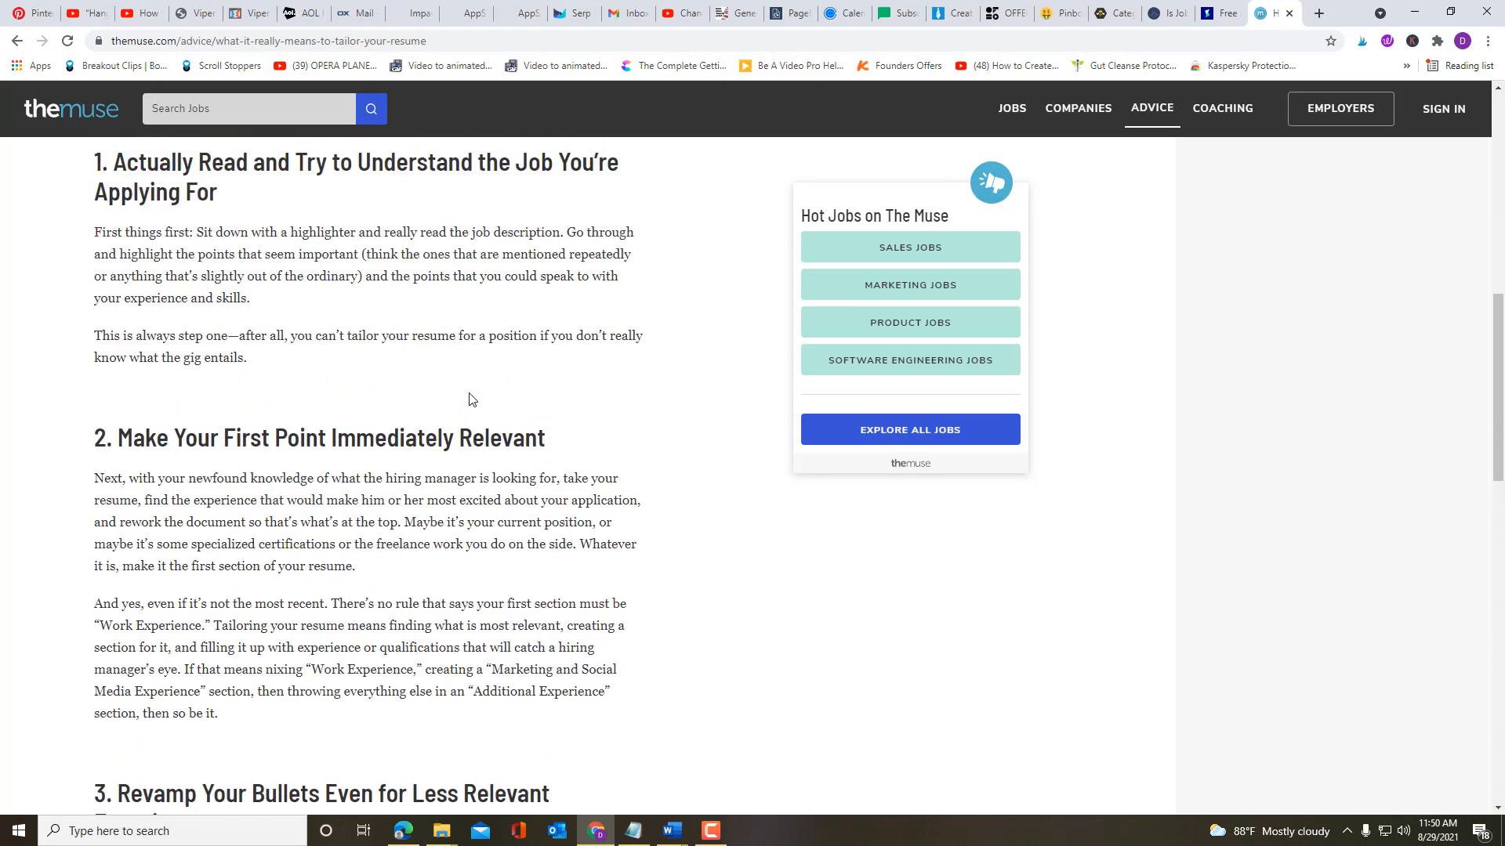
pyautogui.scroll(5, 468, 398)
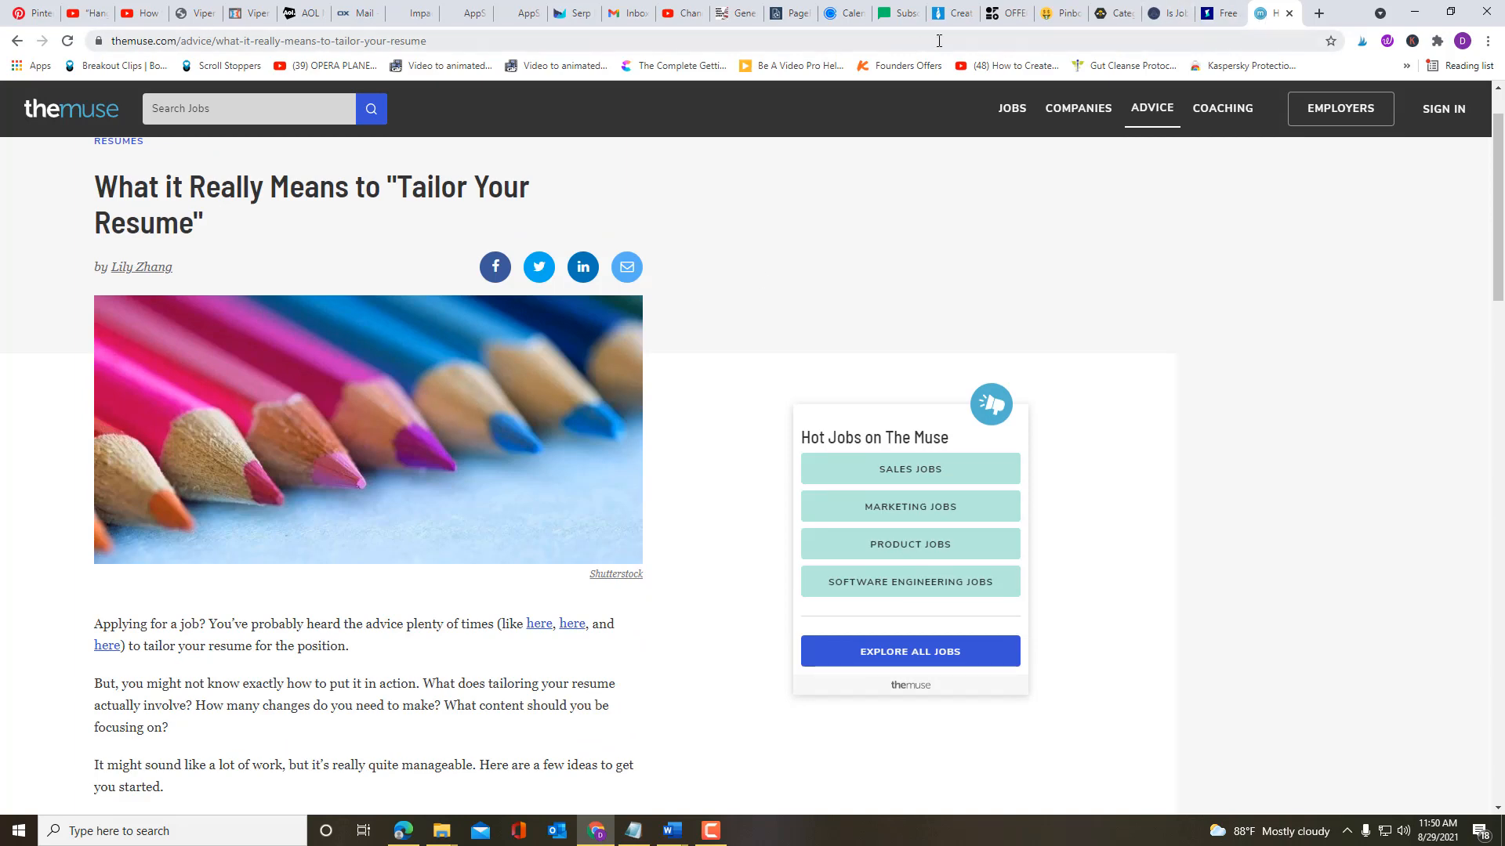
# Step: Return to the Google results and look through the listings and related questions for another source on tailoring a resume
pyautogui.click(17, 40)
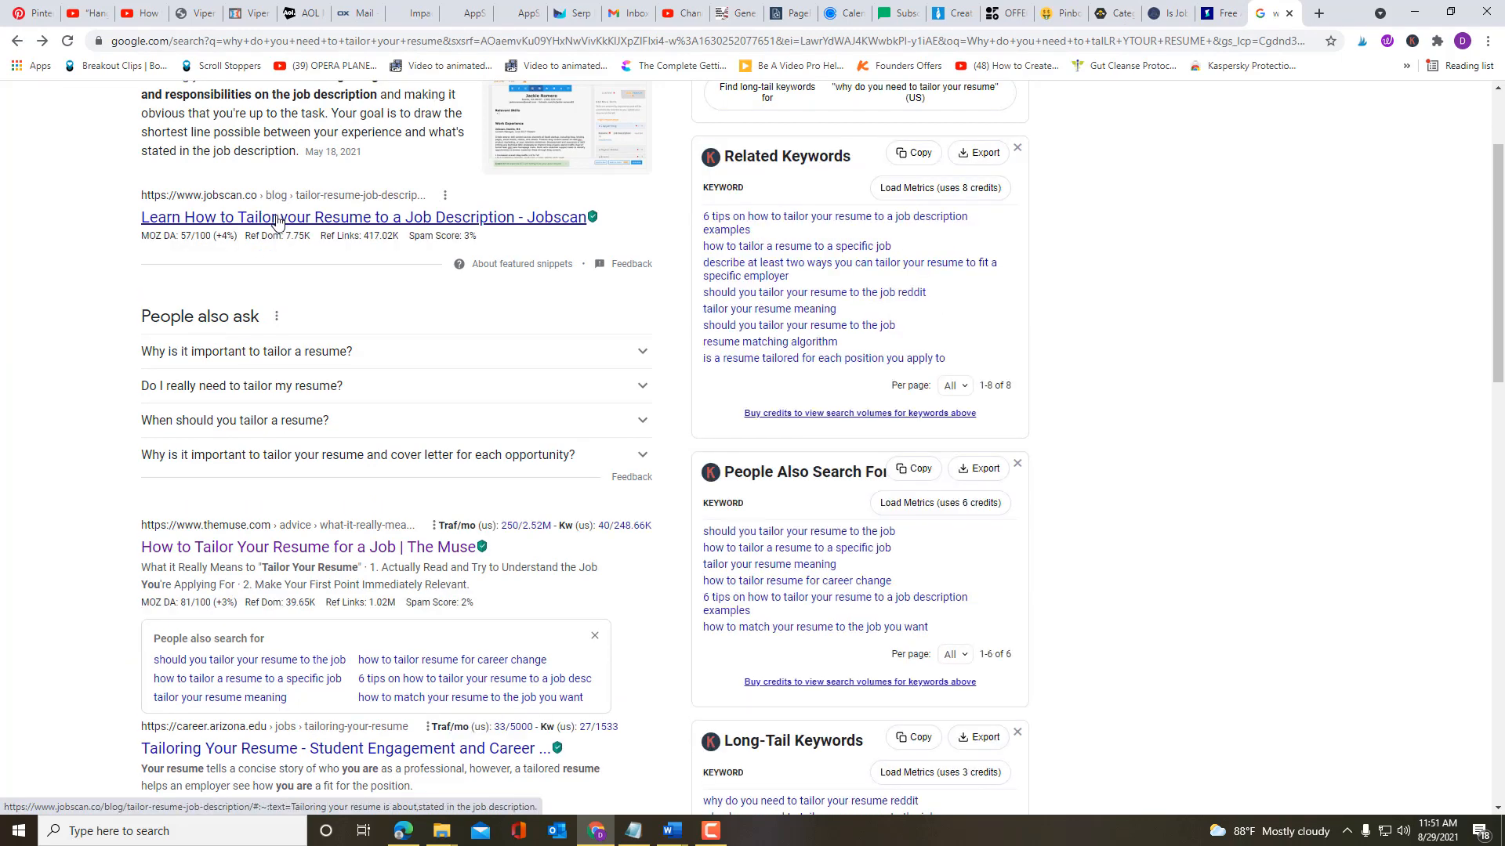
pyautogui.scroll(2, 418, 228)
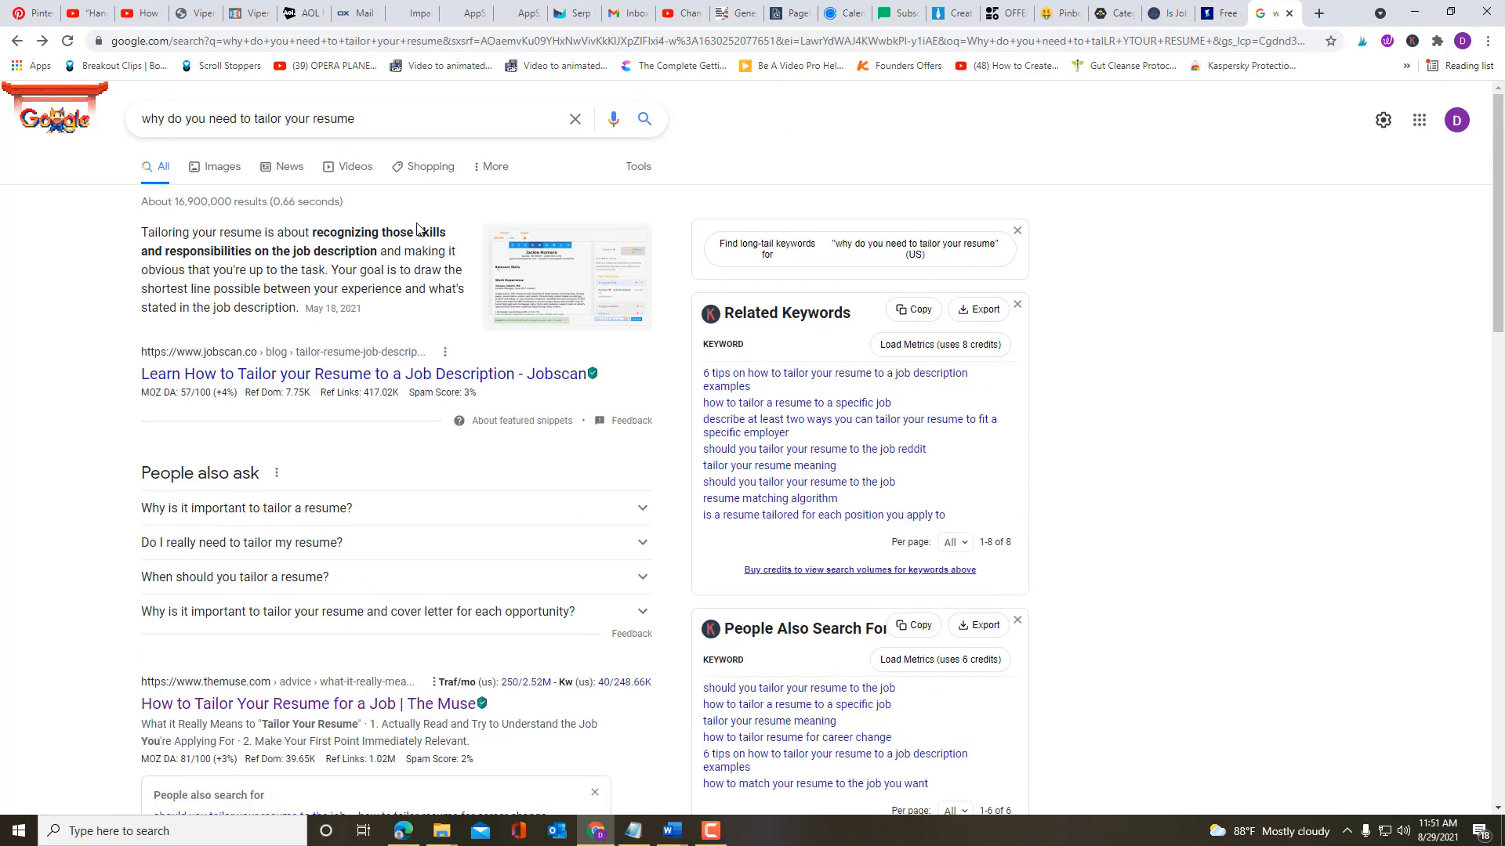
pyautogui.scroll(-6, 417, 227)
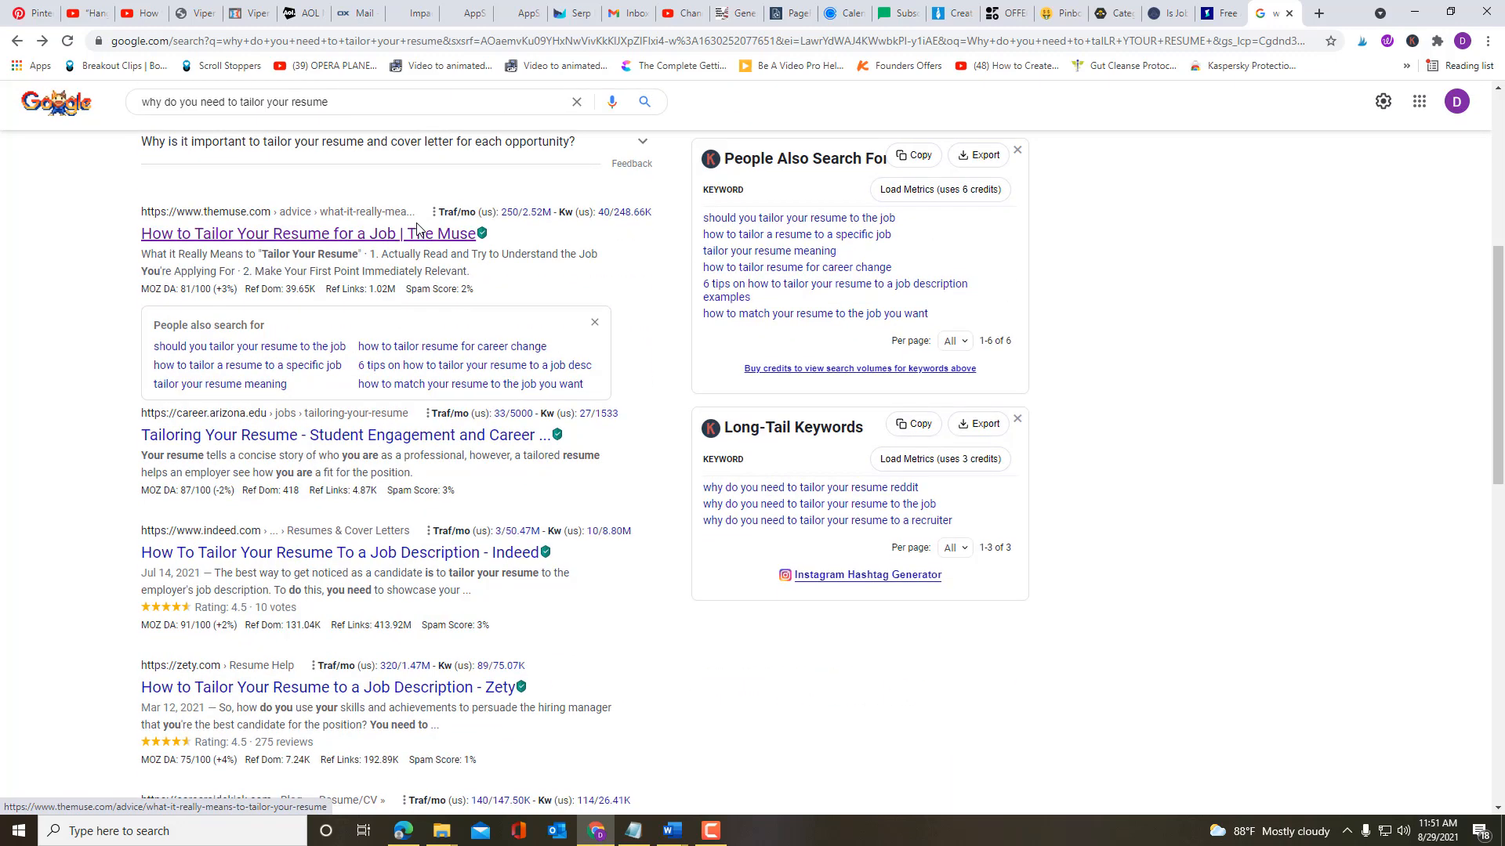
pyautogui.scroll(-3, 417, 228)
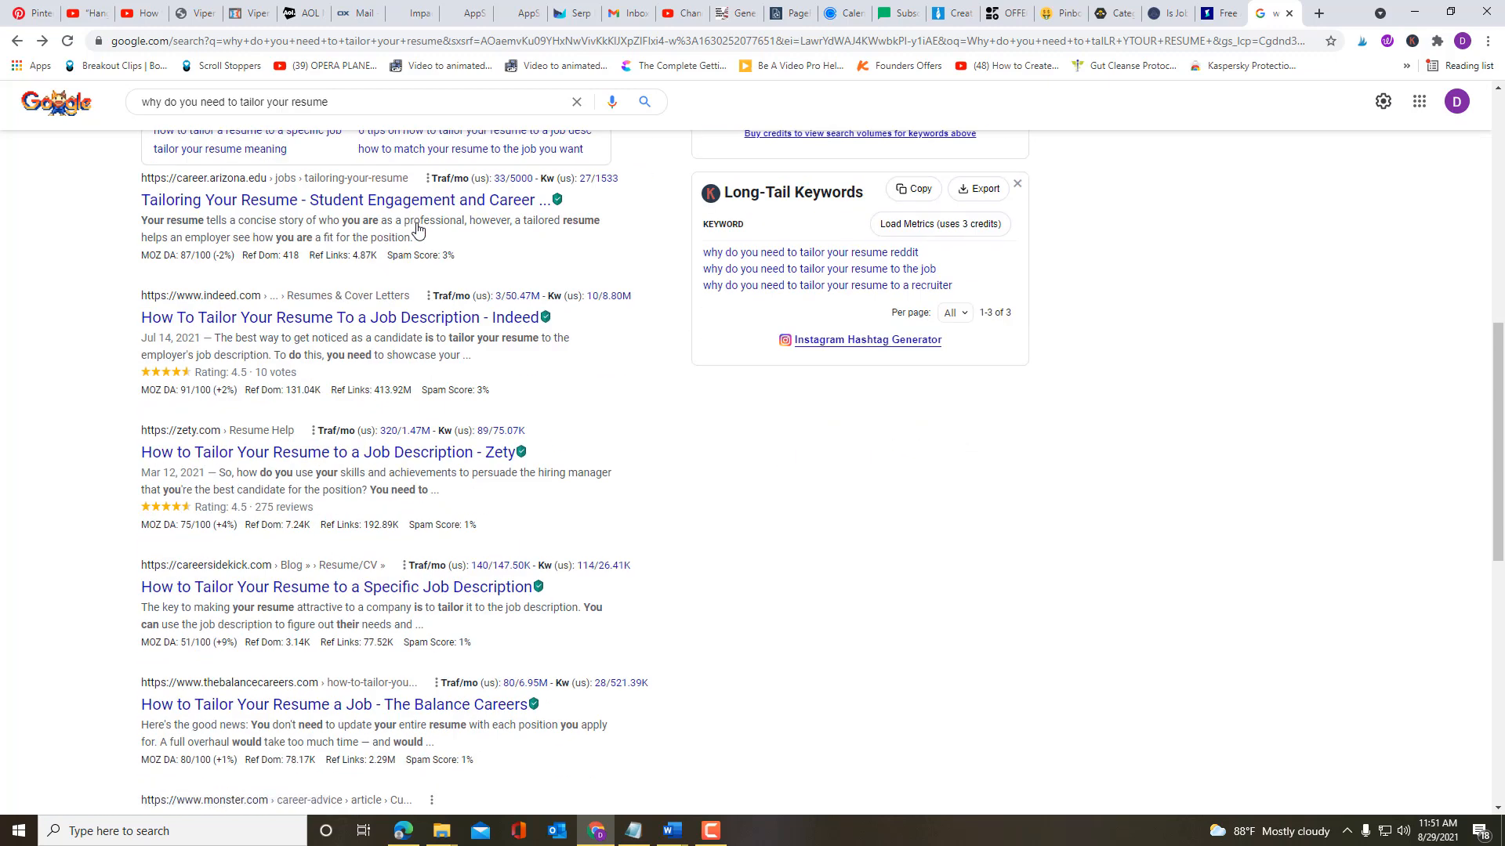
pyautogui.scroll(4, 417, 228)
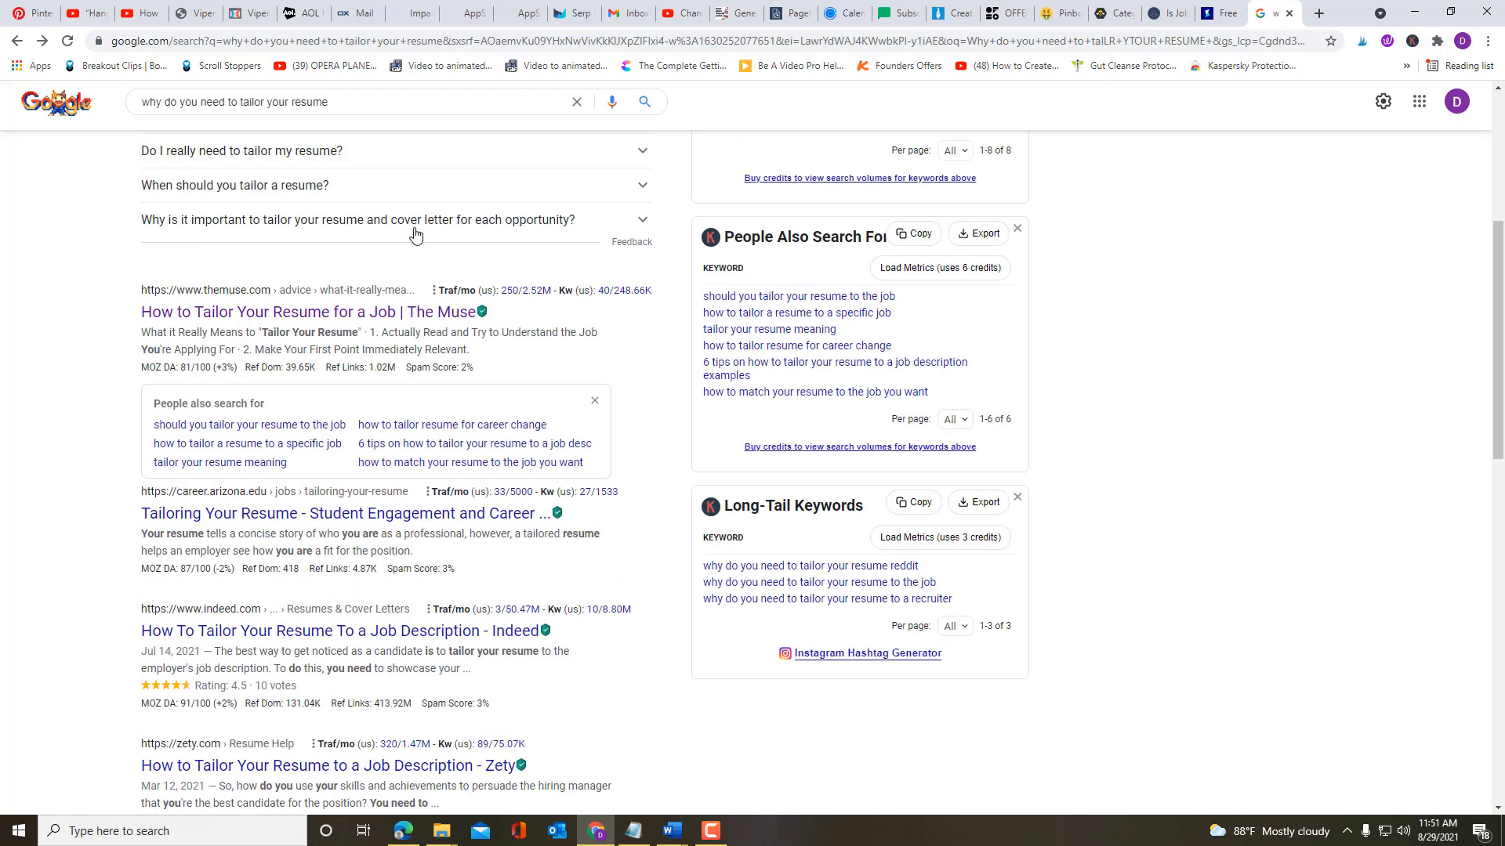
pyautogui.scroll(3, 394, 322)
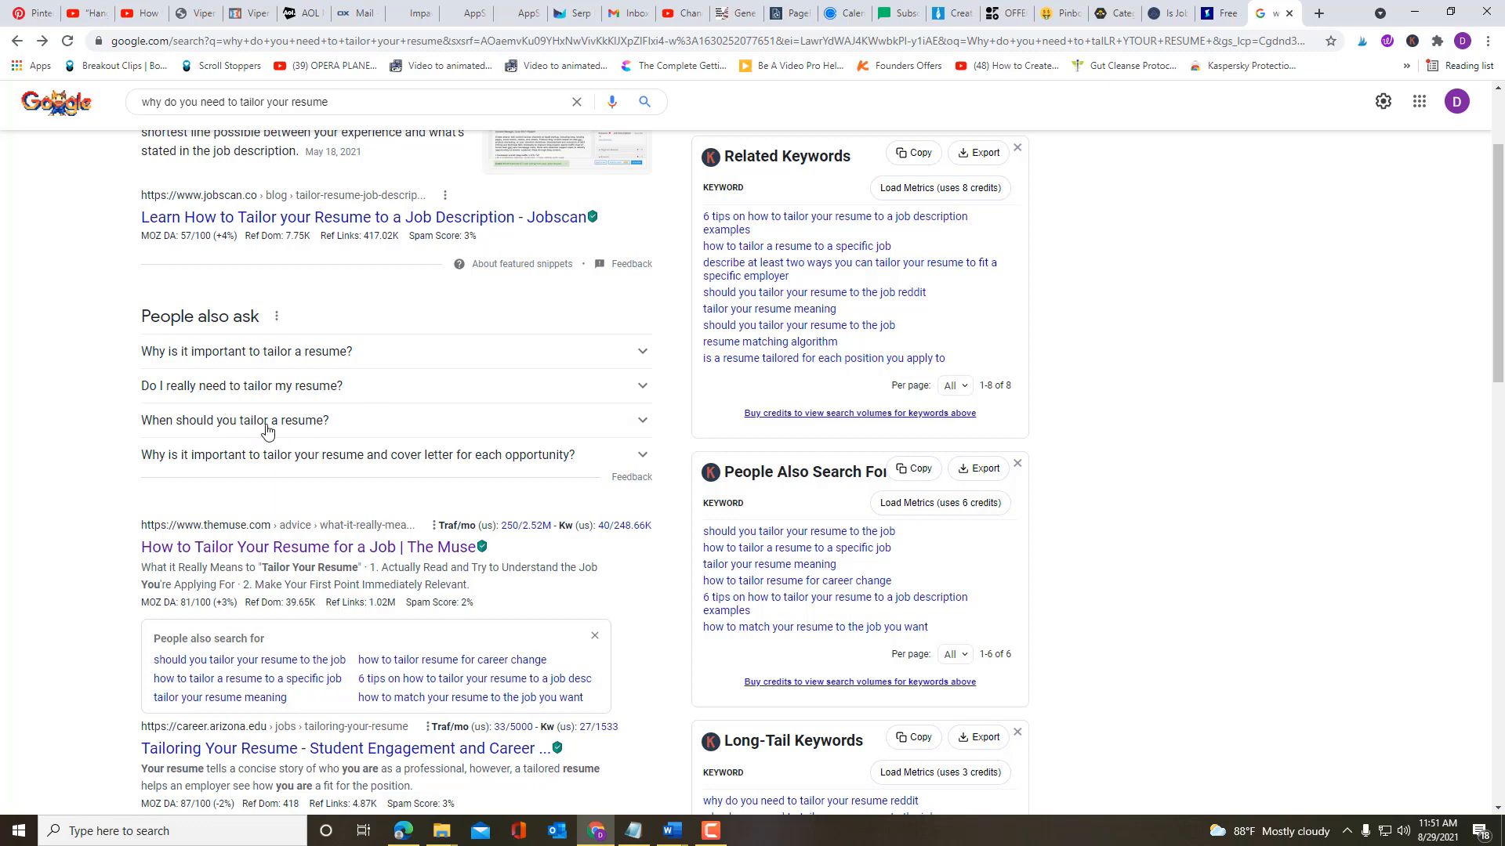
pyautogui.scroll(-2, 314, 510)
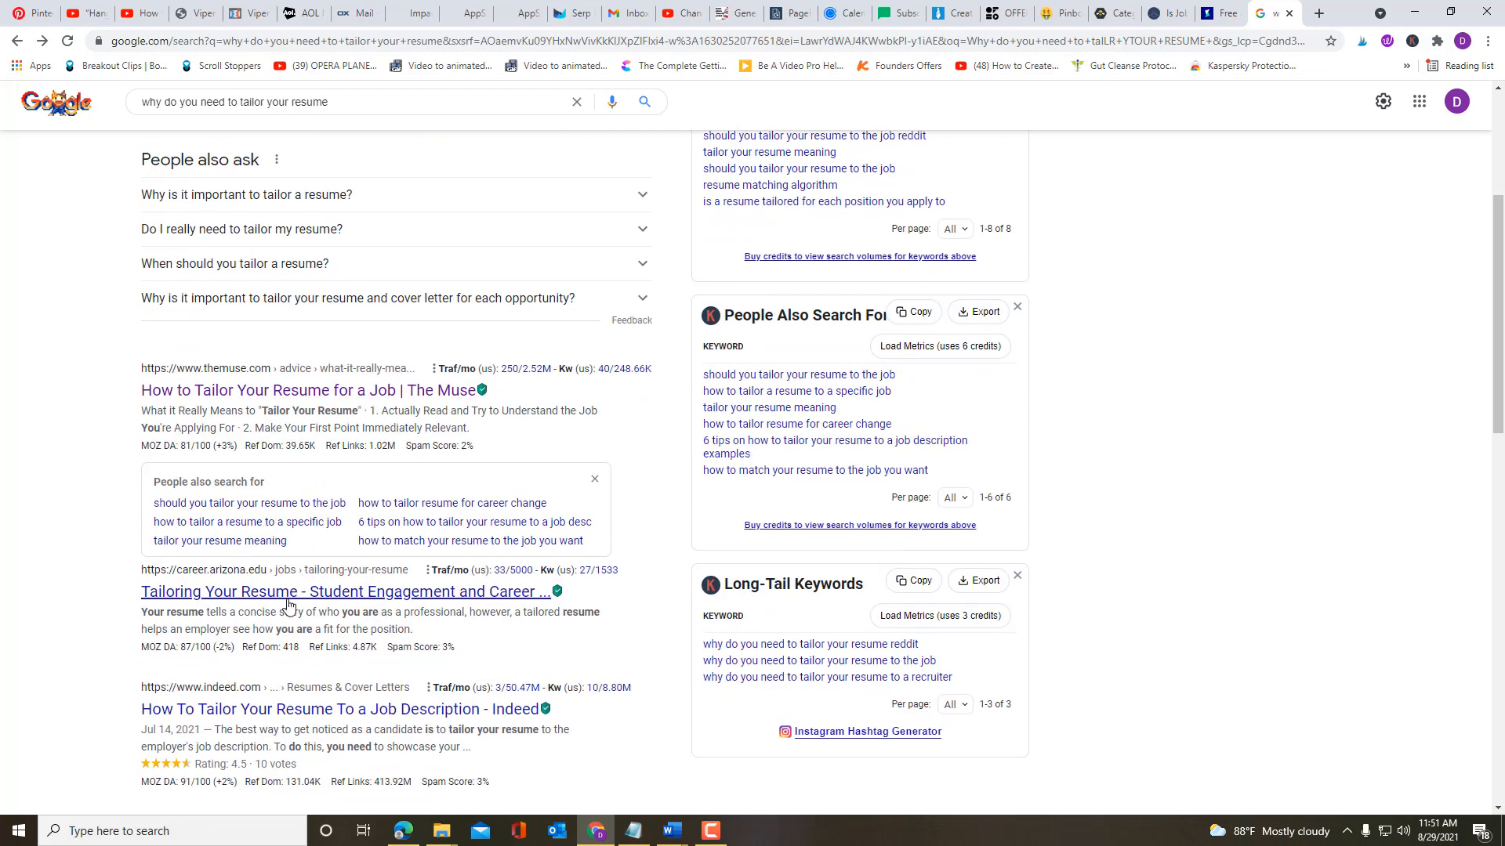
pyautogui.scroll(4, 337, 539)
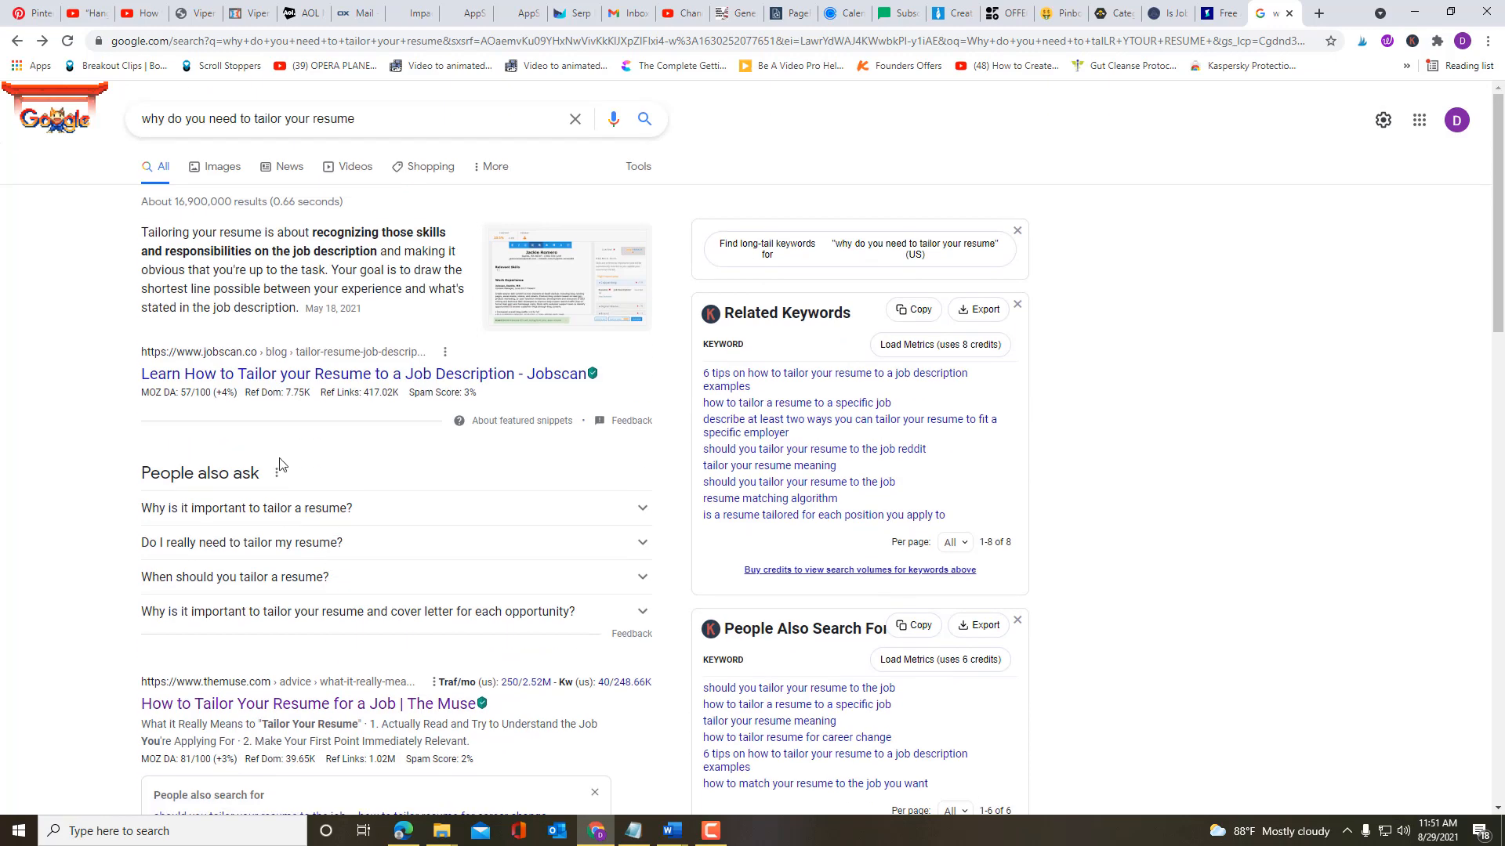
# Step: Open the Jobscan article and copy its passage from "A job description says" through "It's all in the job description."
pyautogui.click(308, 378)
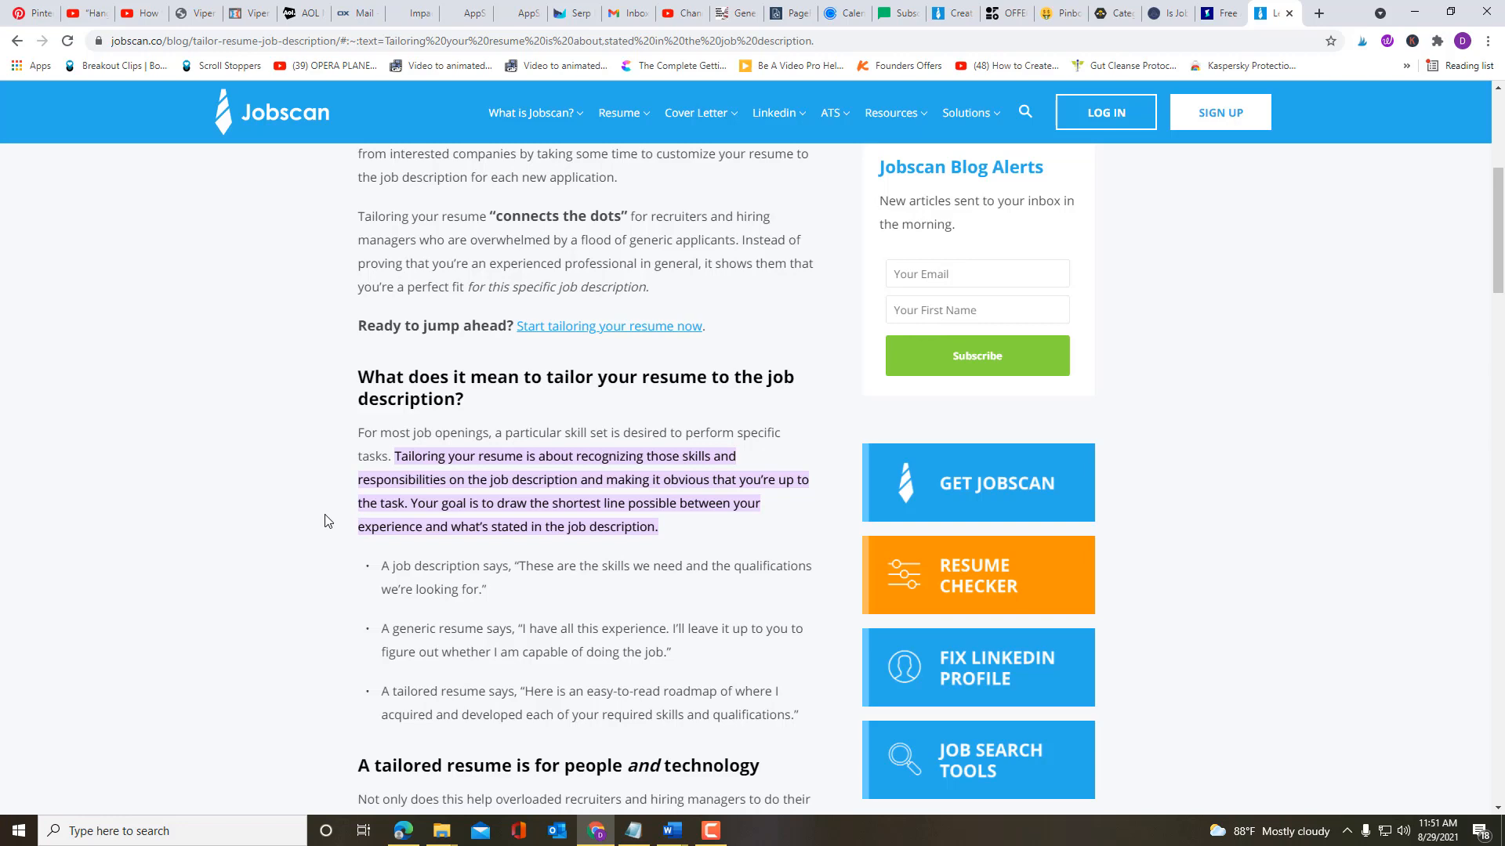
pyautogui.scroll(-2, 327, 521)
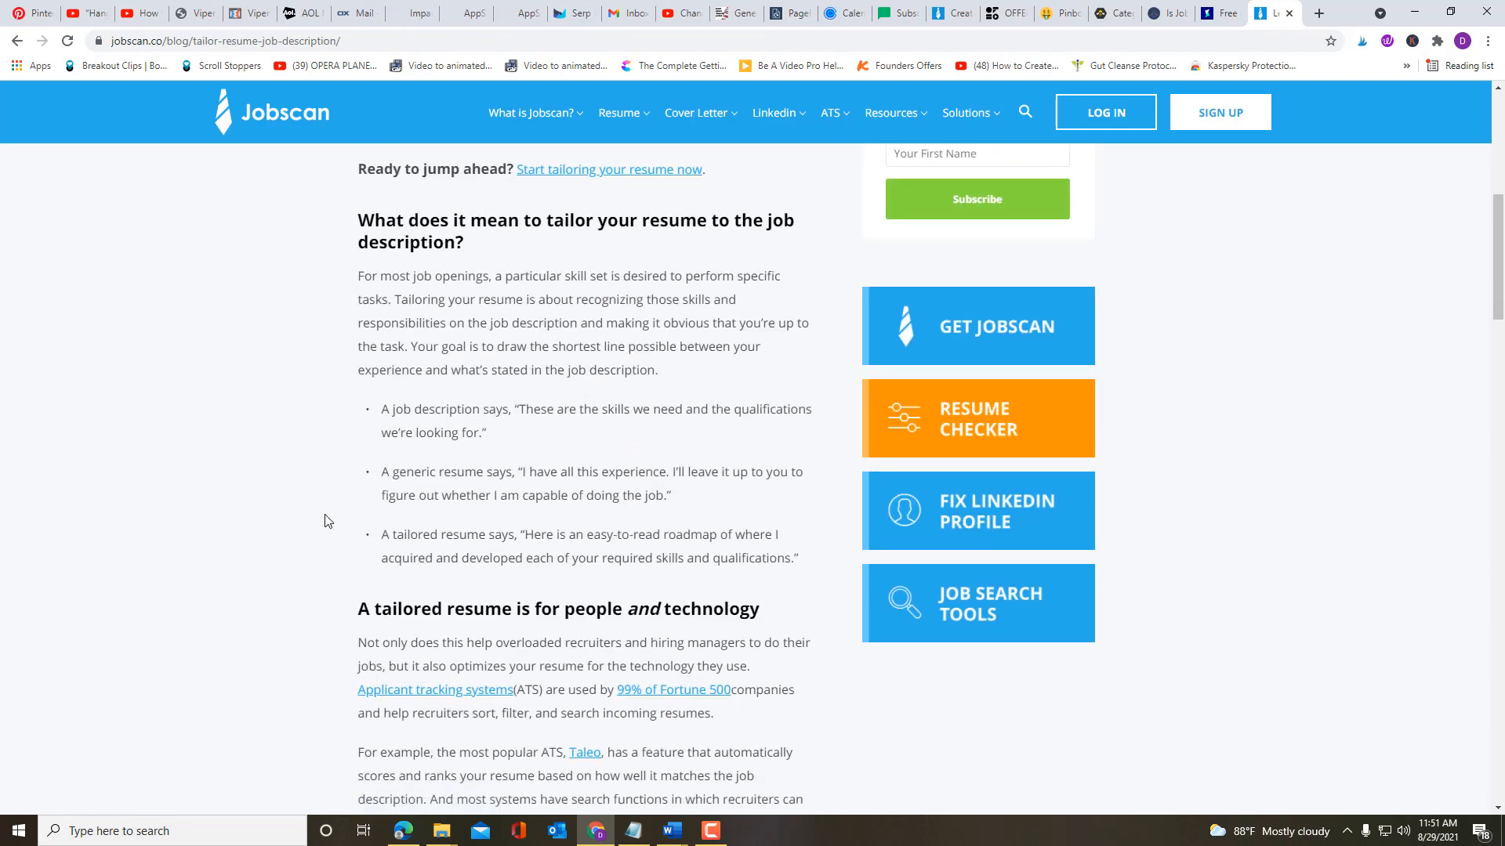
pyautogui.scroll(-2, 328, 521)
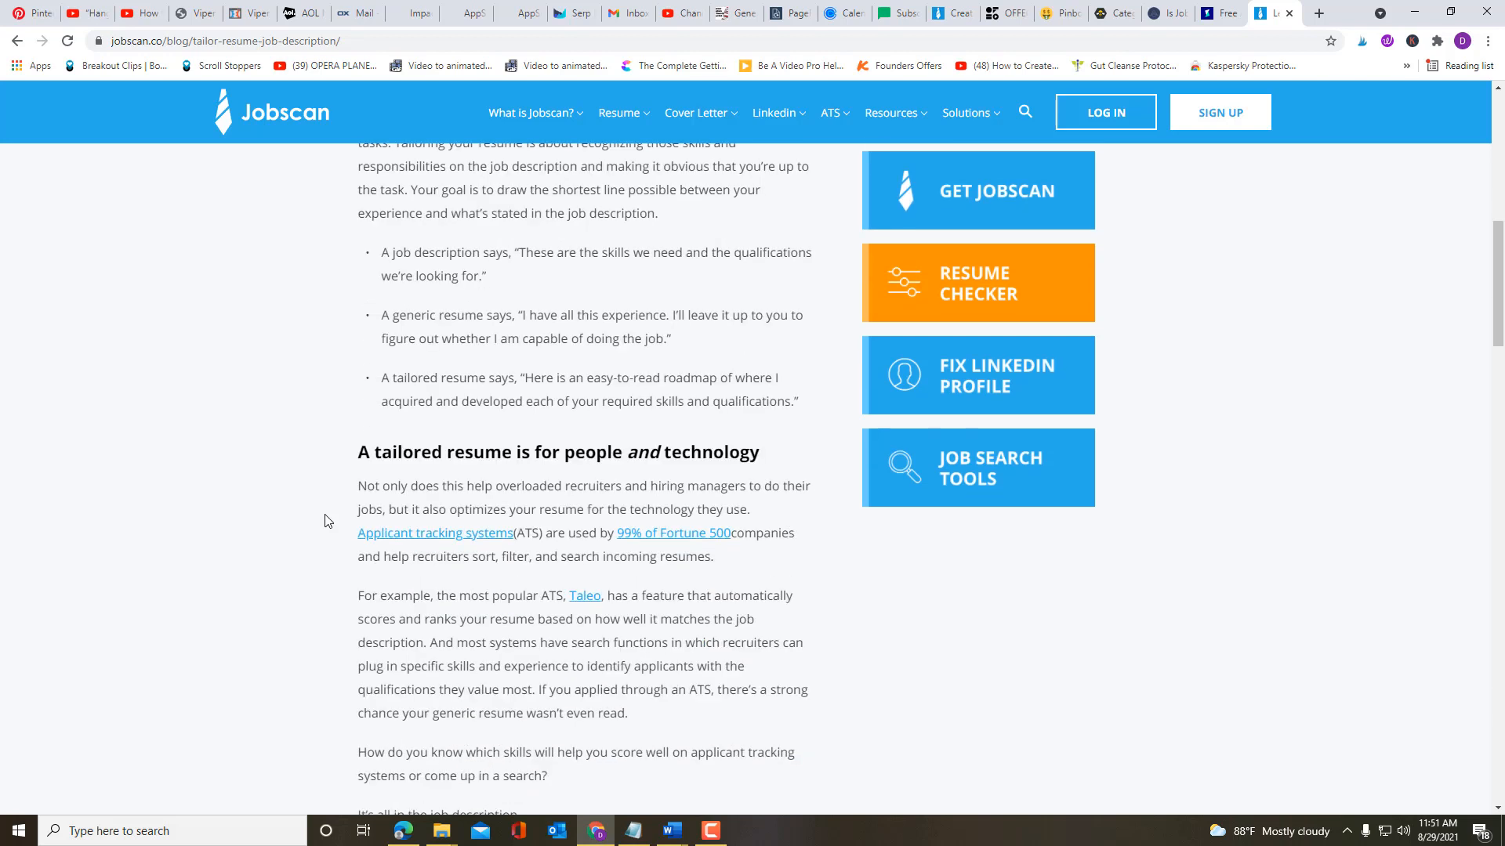
pyautogui.scroll(2, 327, 521)
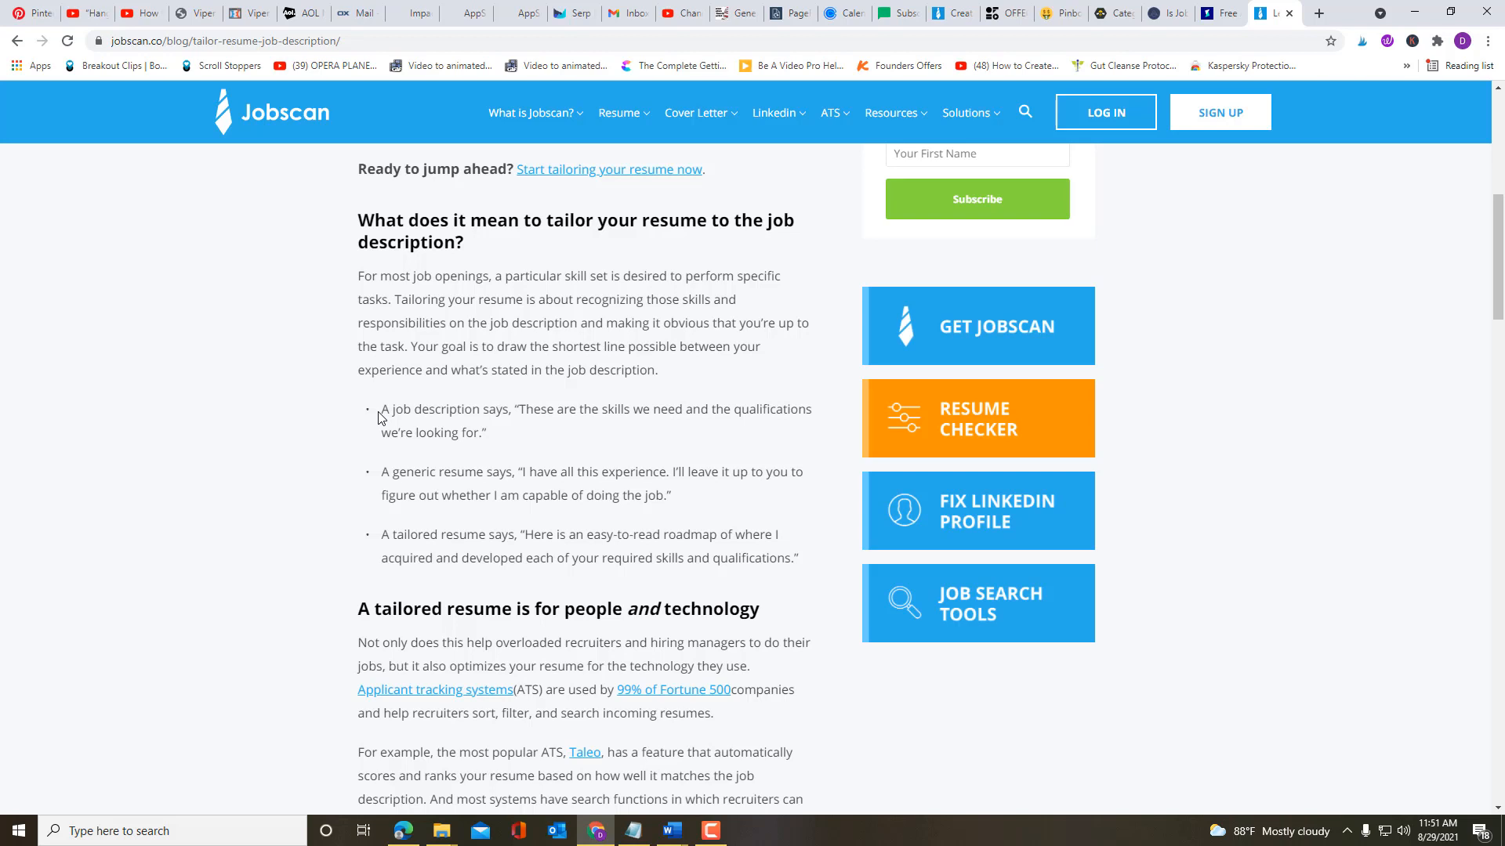
pyautogui.moveTo(379, 414); pyautogui.dragTo(855, 798)
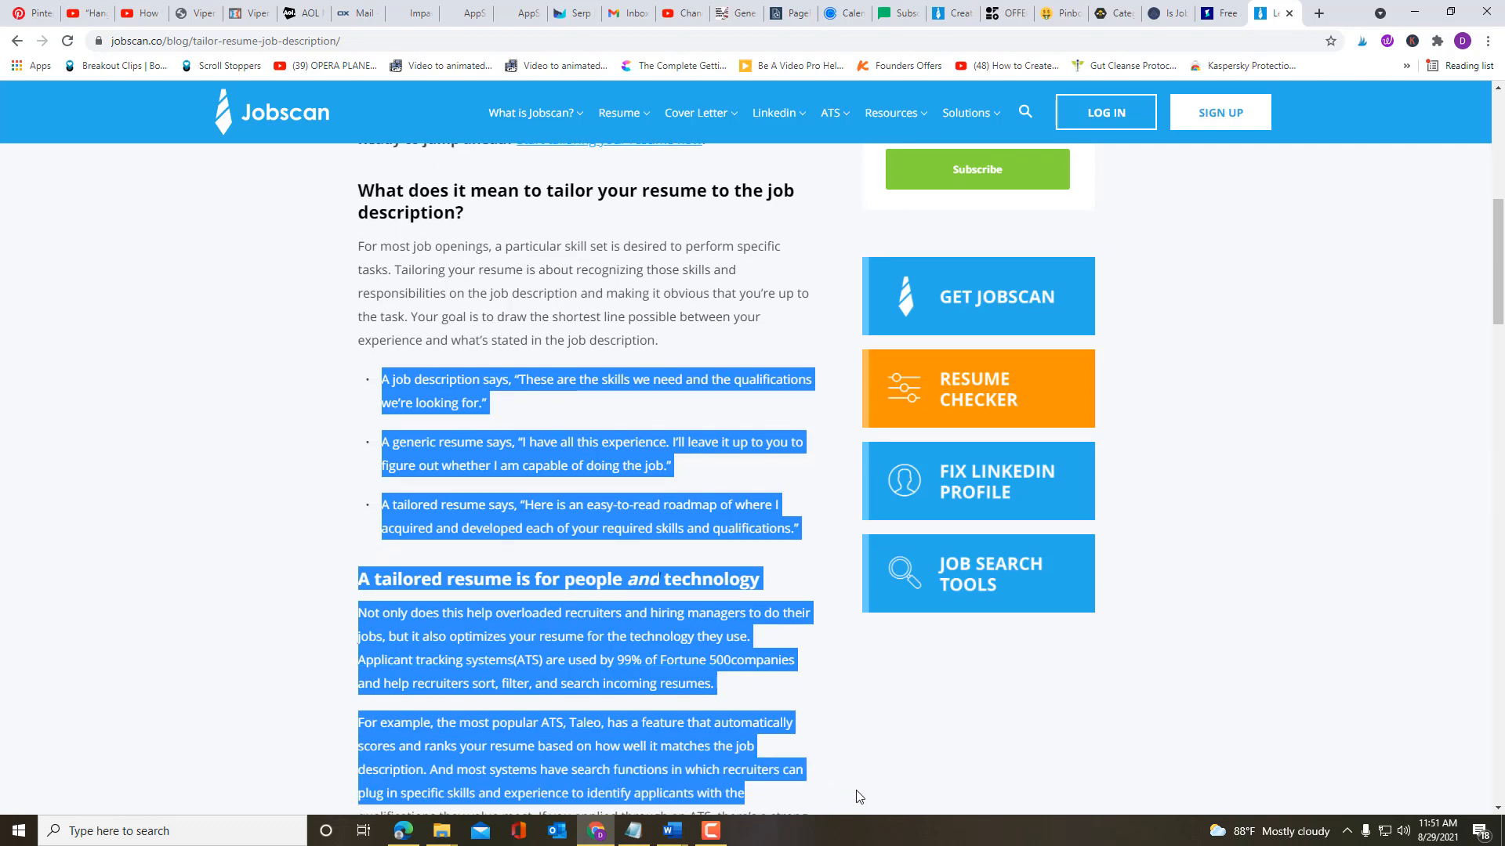
pyautogui.moveTo(855, 797); pyautogui.dragTo(691, 612)
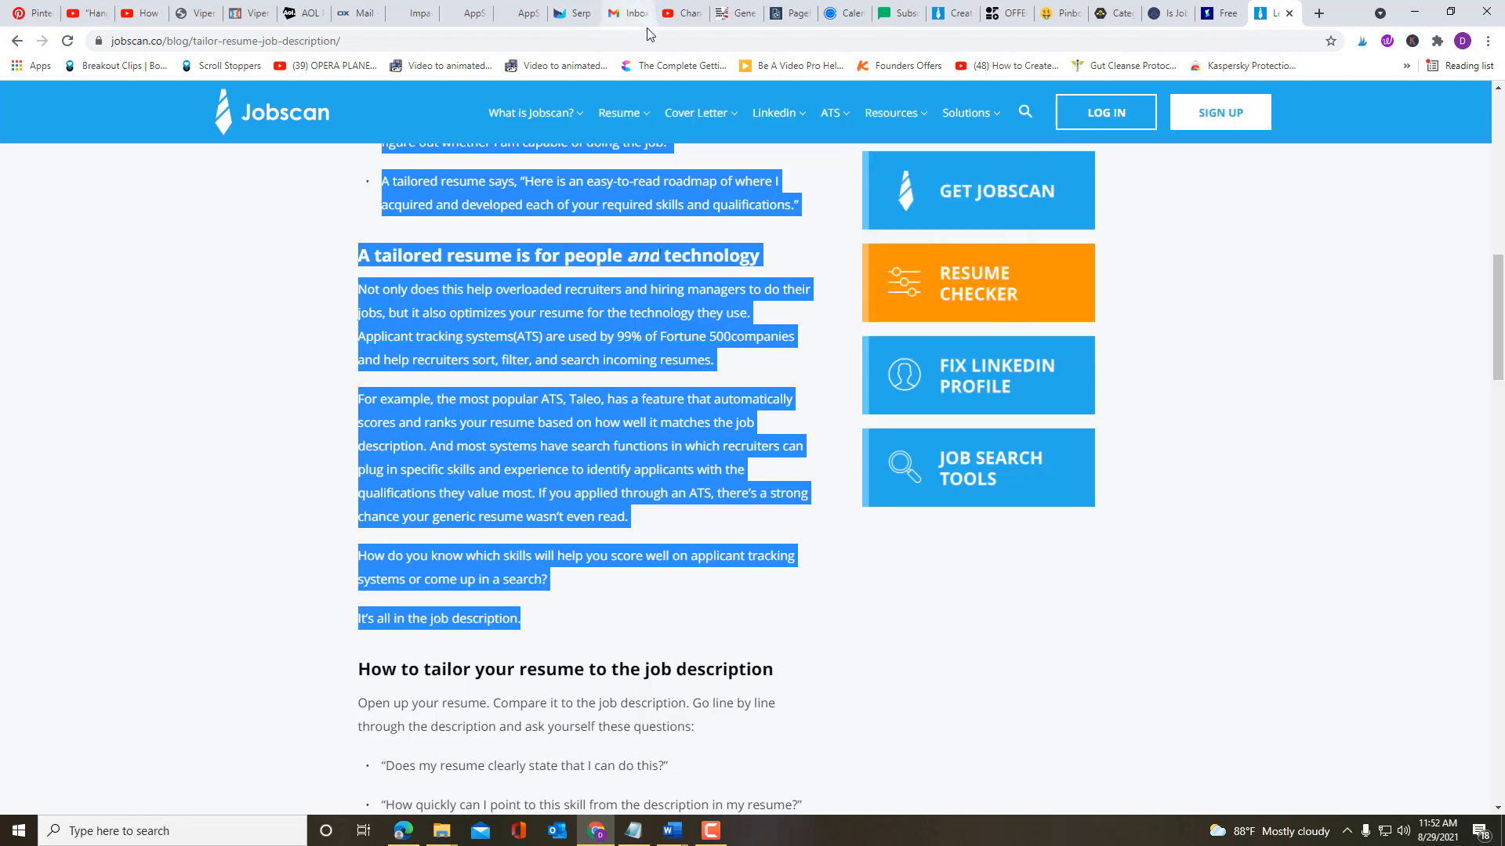
# Step: In Outranking, append the copied Jobscan passage on a new line below the topic's existing source text and save it
pyautogui.click(571, 14)
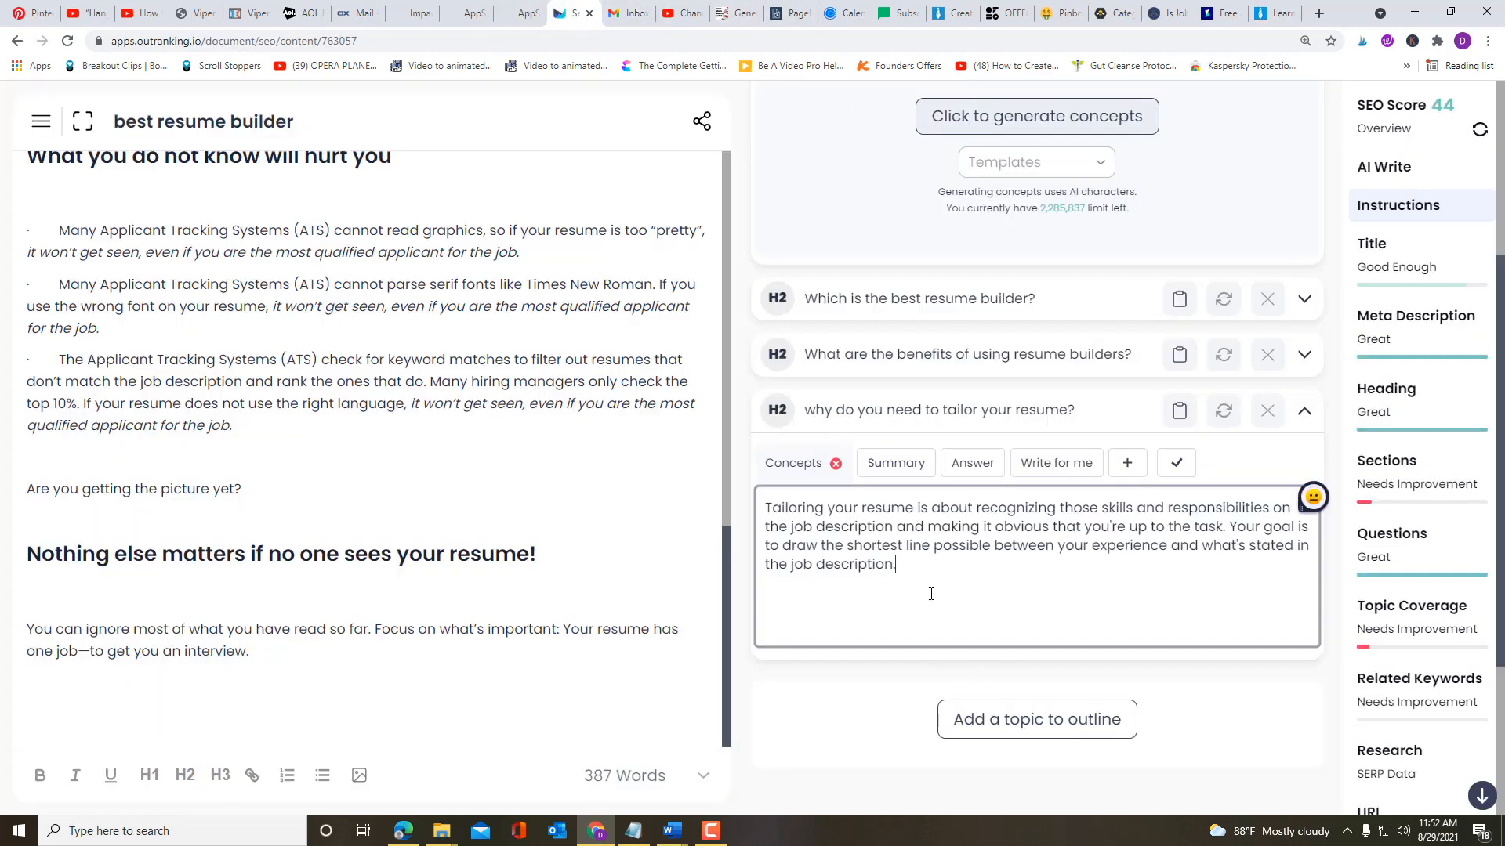
pyautogui.press('Return')
pyautogui.hotkey('ctrl', 'v')
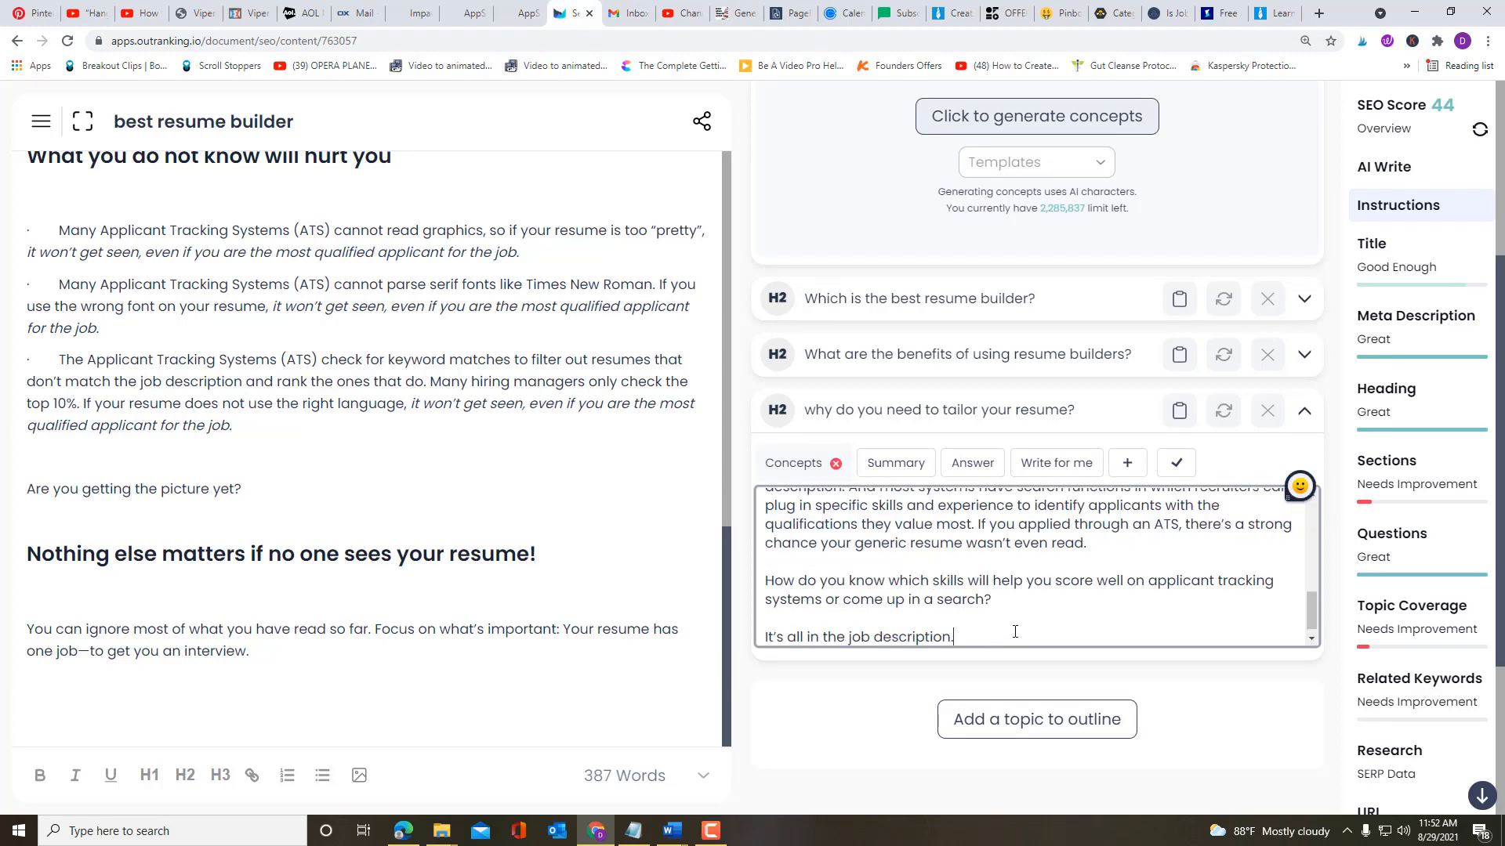
pyautogui.scroll(5, 1015, 631)
pyautogui.click(1178, 463)
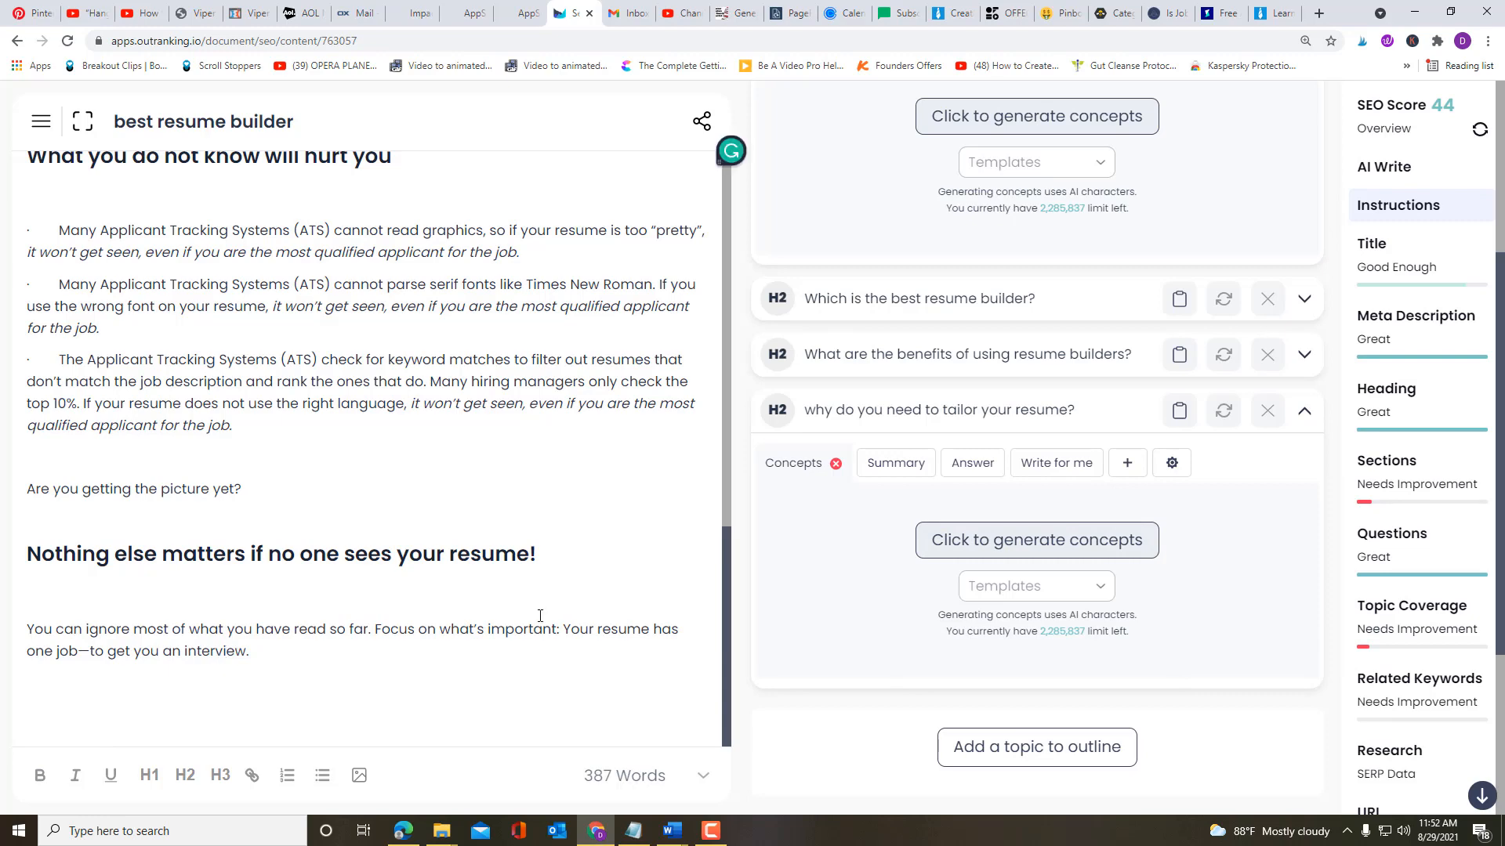
# Step: Generate concepts for the "why do you need to tailor your resume?" topic and review the resulting list
pyautogui.click(984, 541)
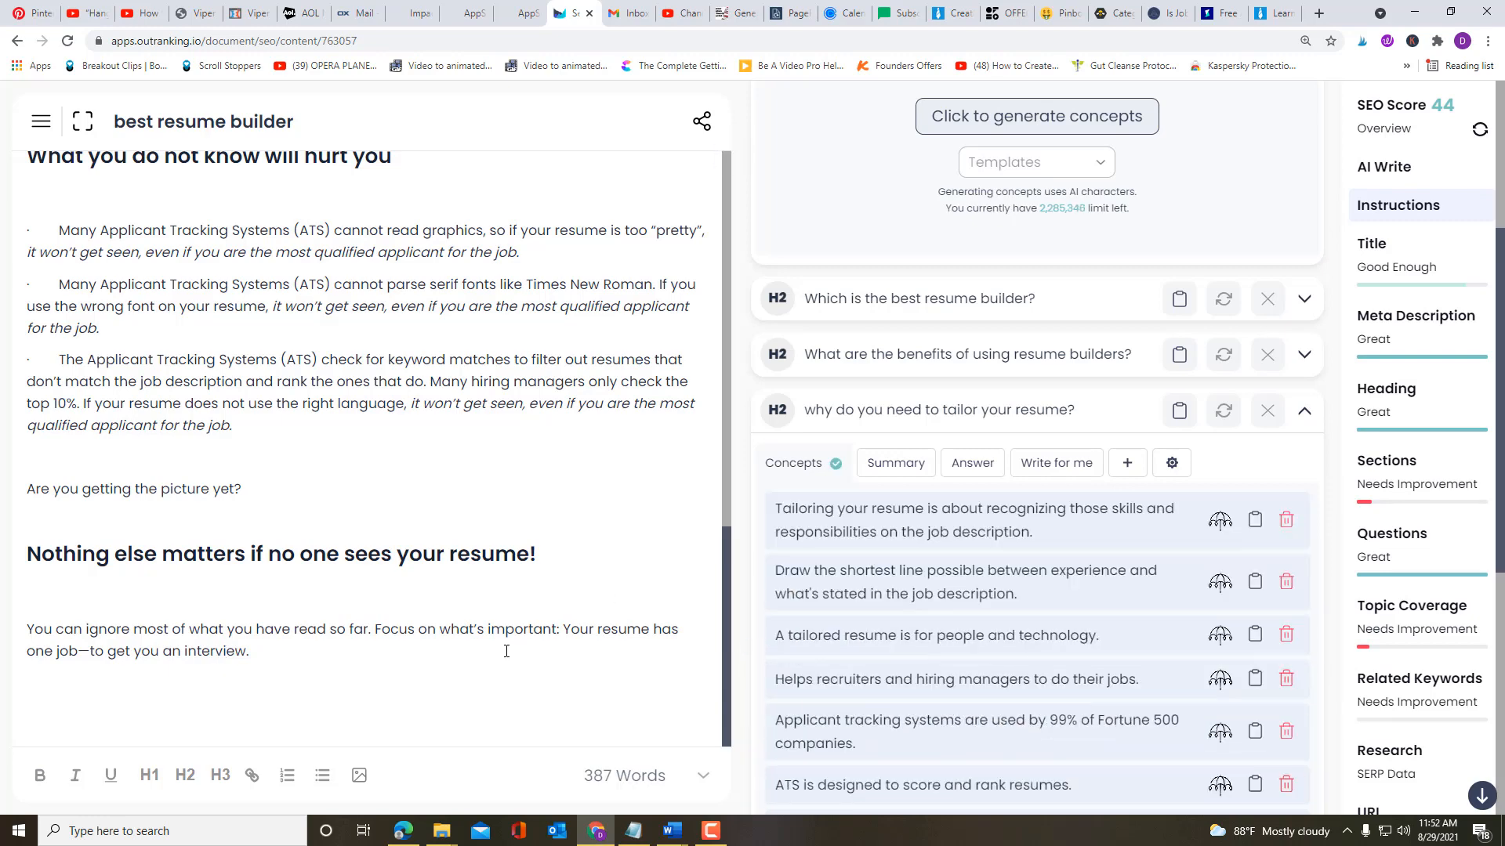
pyautogui.scroll(3, 854, 584)
pyautogui.scroll(-6, 854, 584)
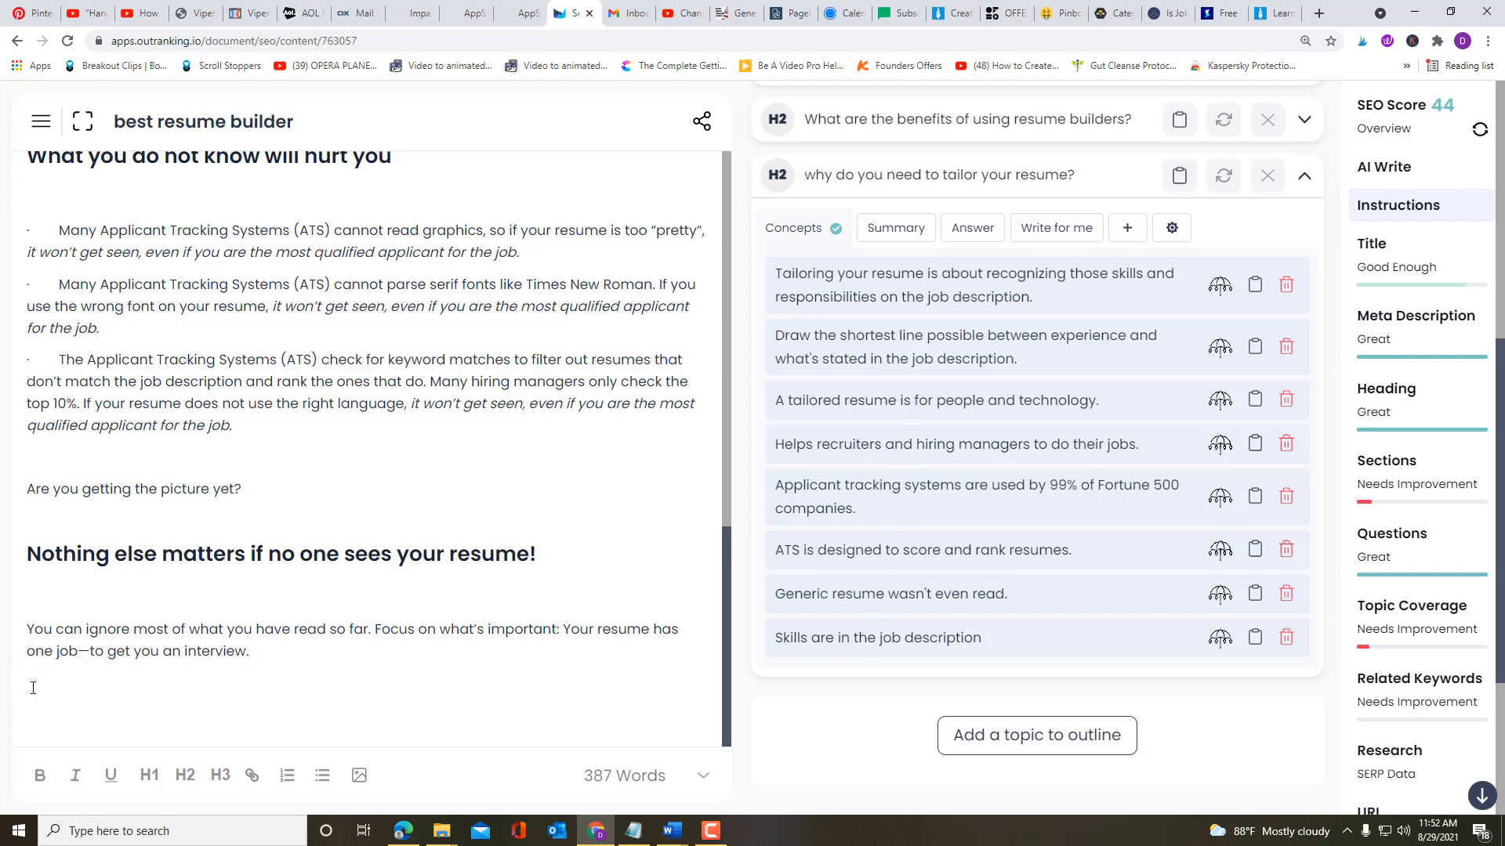
pyautogui.scroll(2, 1123, 415)
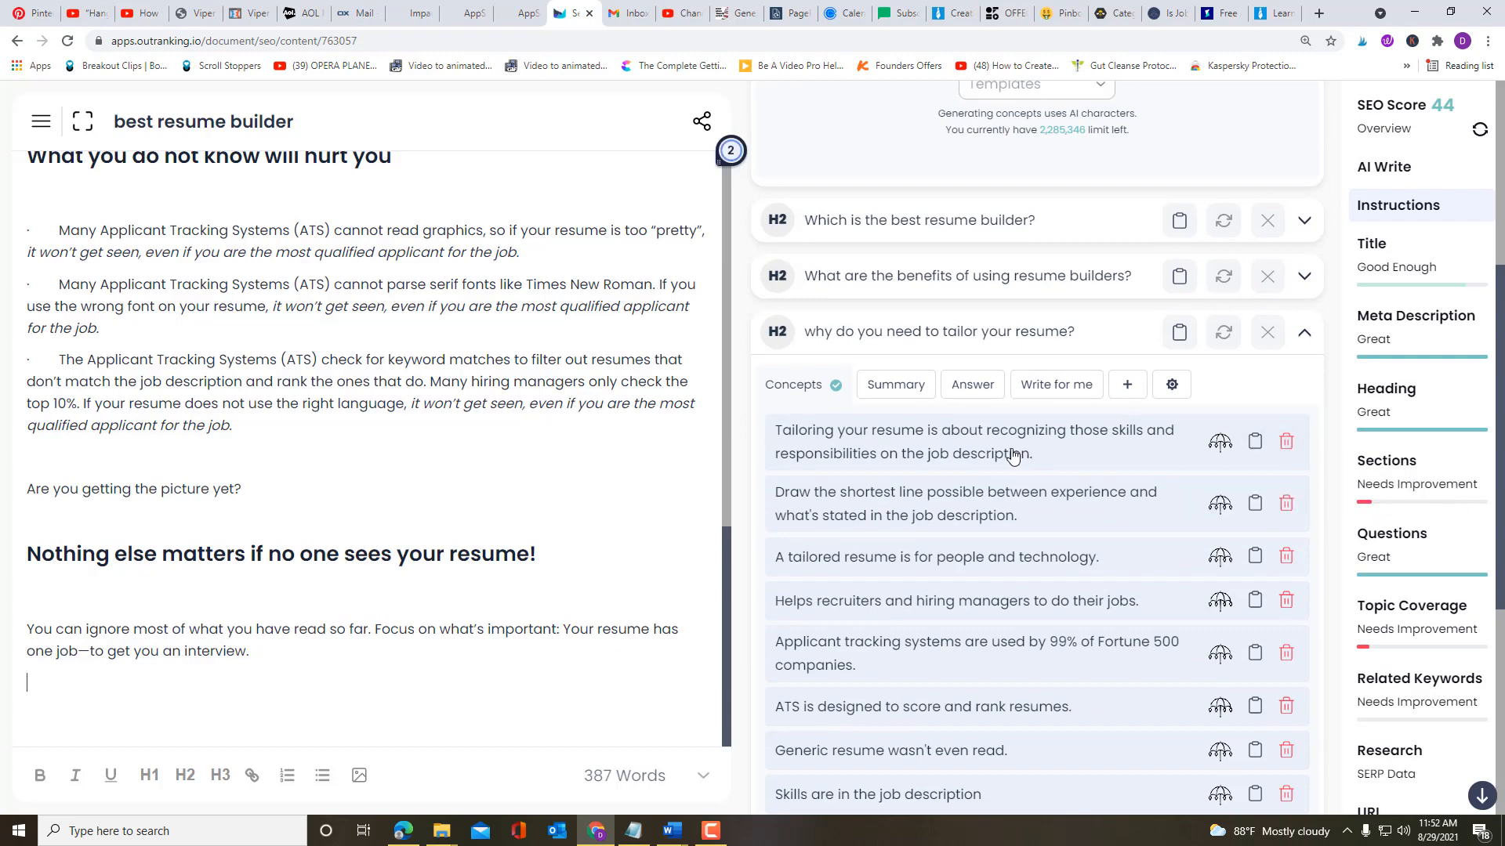
# Step: Expand the "Tailoring your resume is about recognizing those skills" concept into a paragraph at the article's end and place the cursor after it
pyautogui.scroll(-1, 1023, 458)
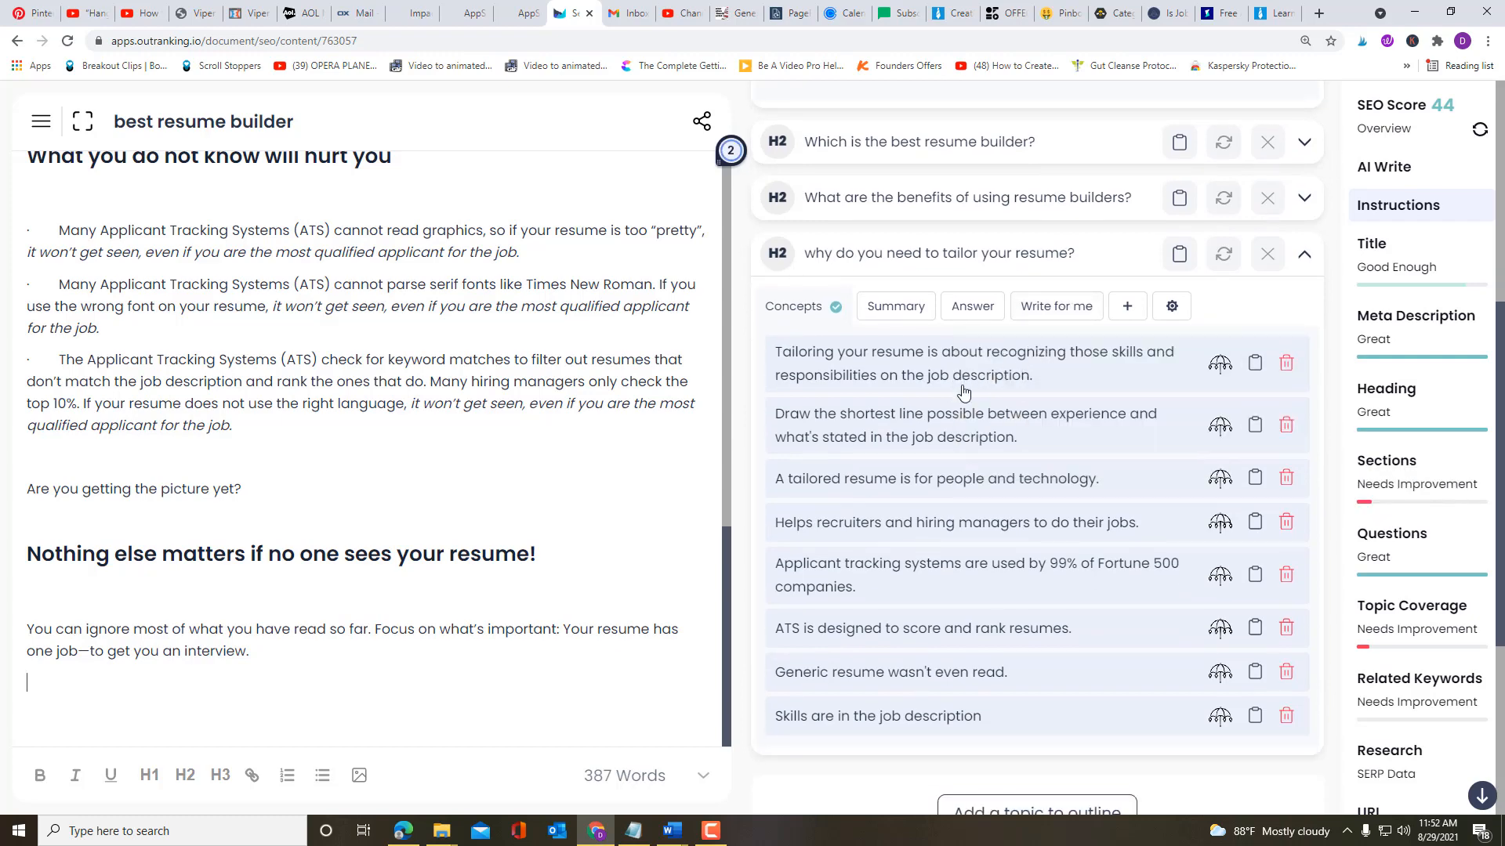
pyautogui.click(1219, 362)
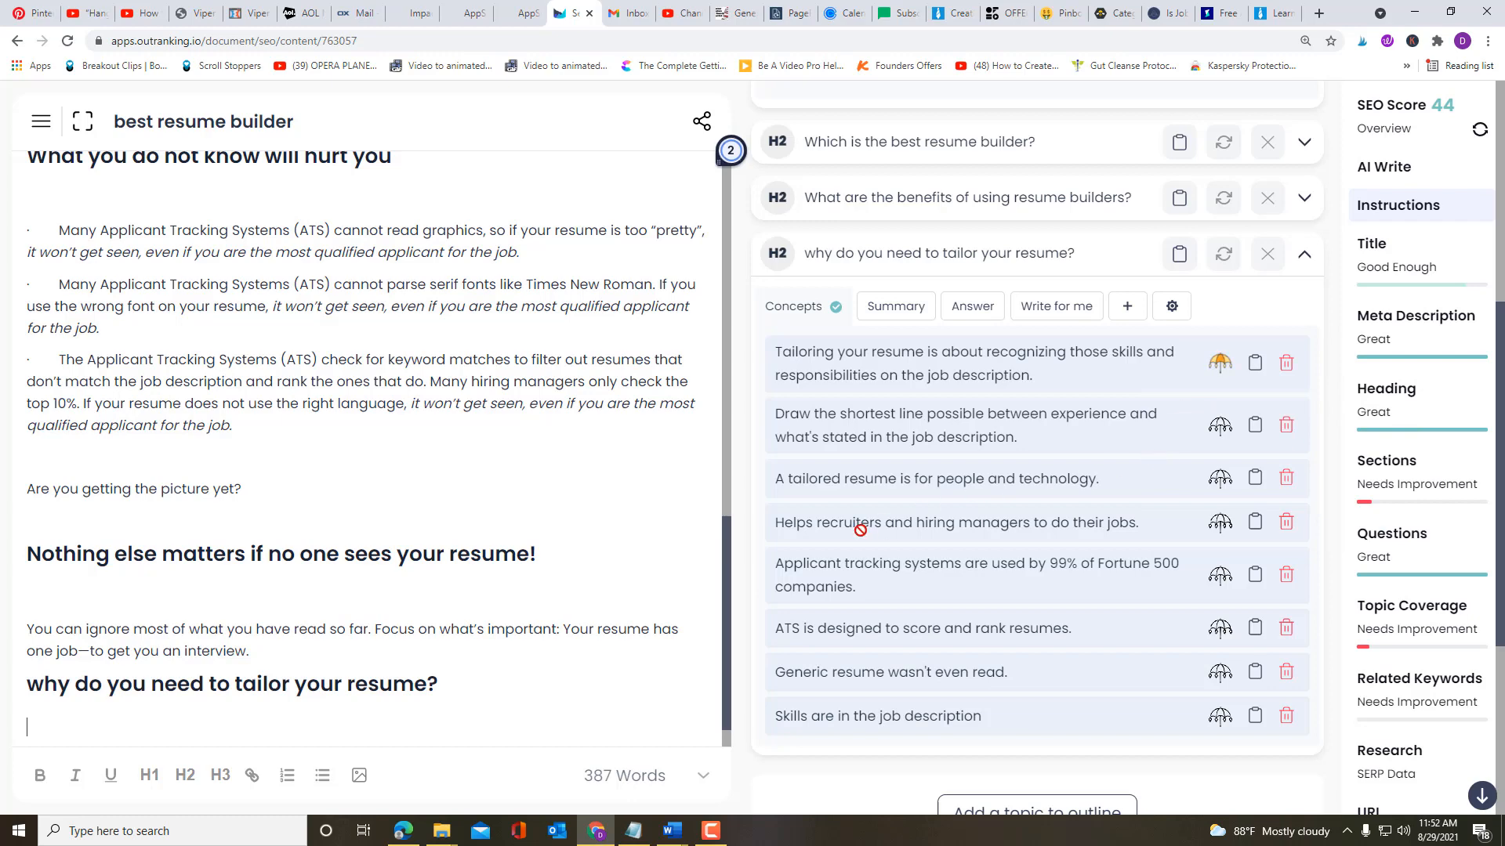
pyautogui.scroll(-3, 781, 541)
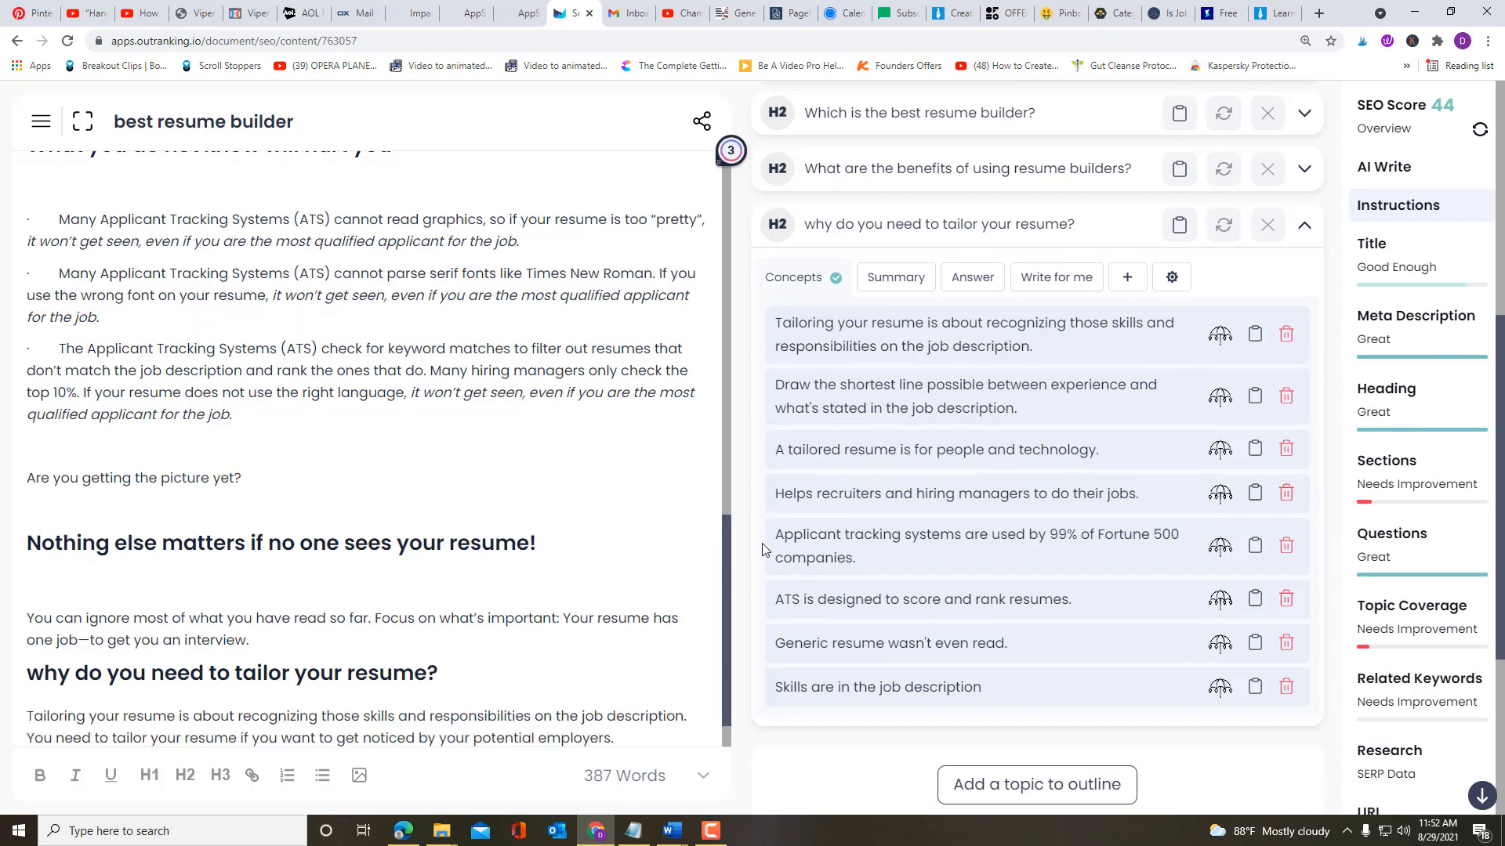
pyautogui.moveTo(45, 672); pyautogui.dragTo(28, 672)
pyautogui.click(46, 671)
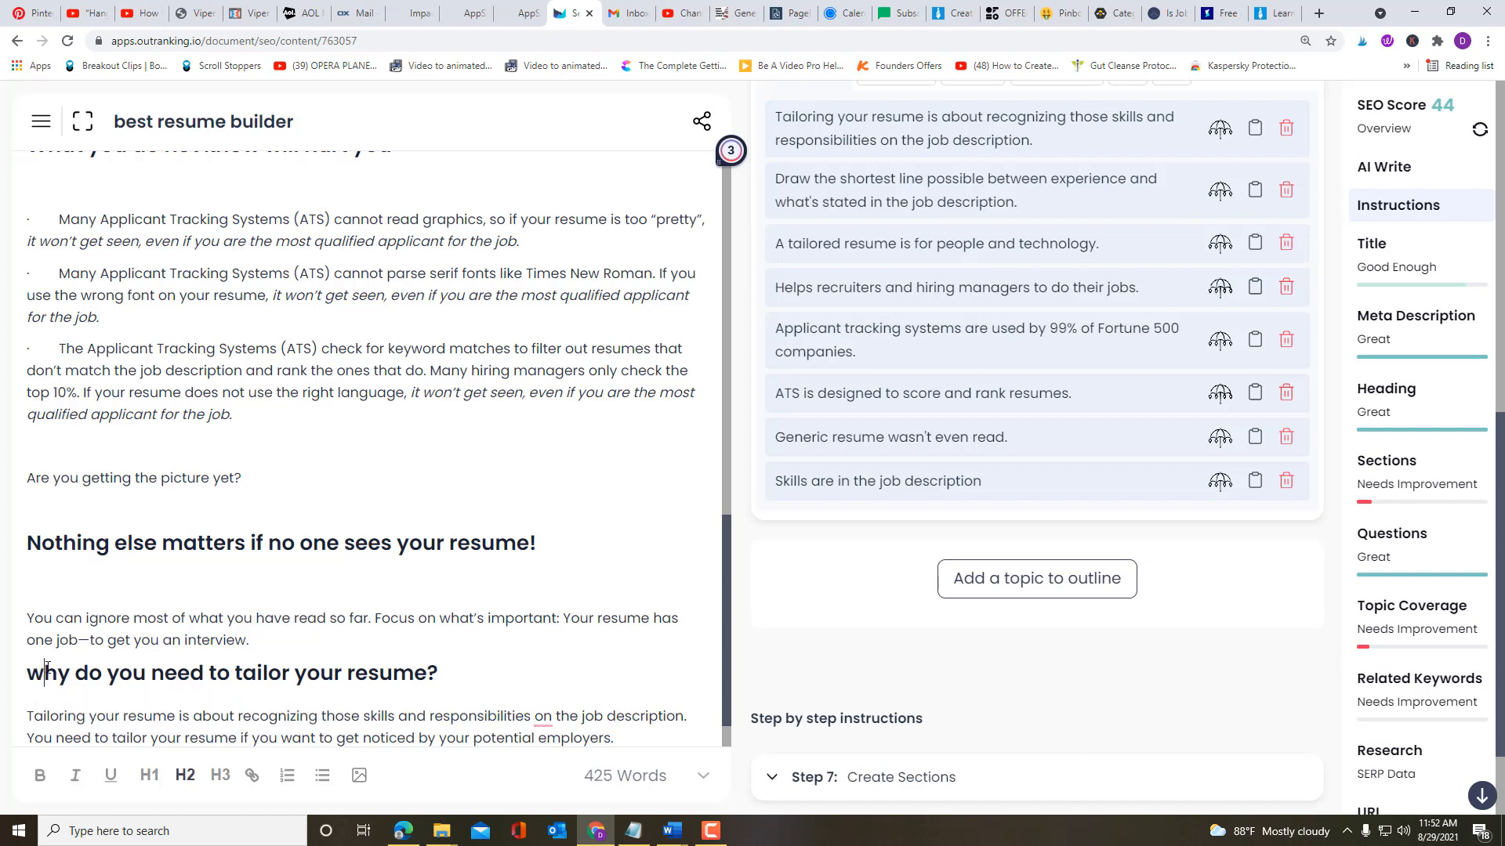
pyautogui.scroll(-1, 298, 668)
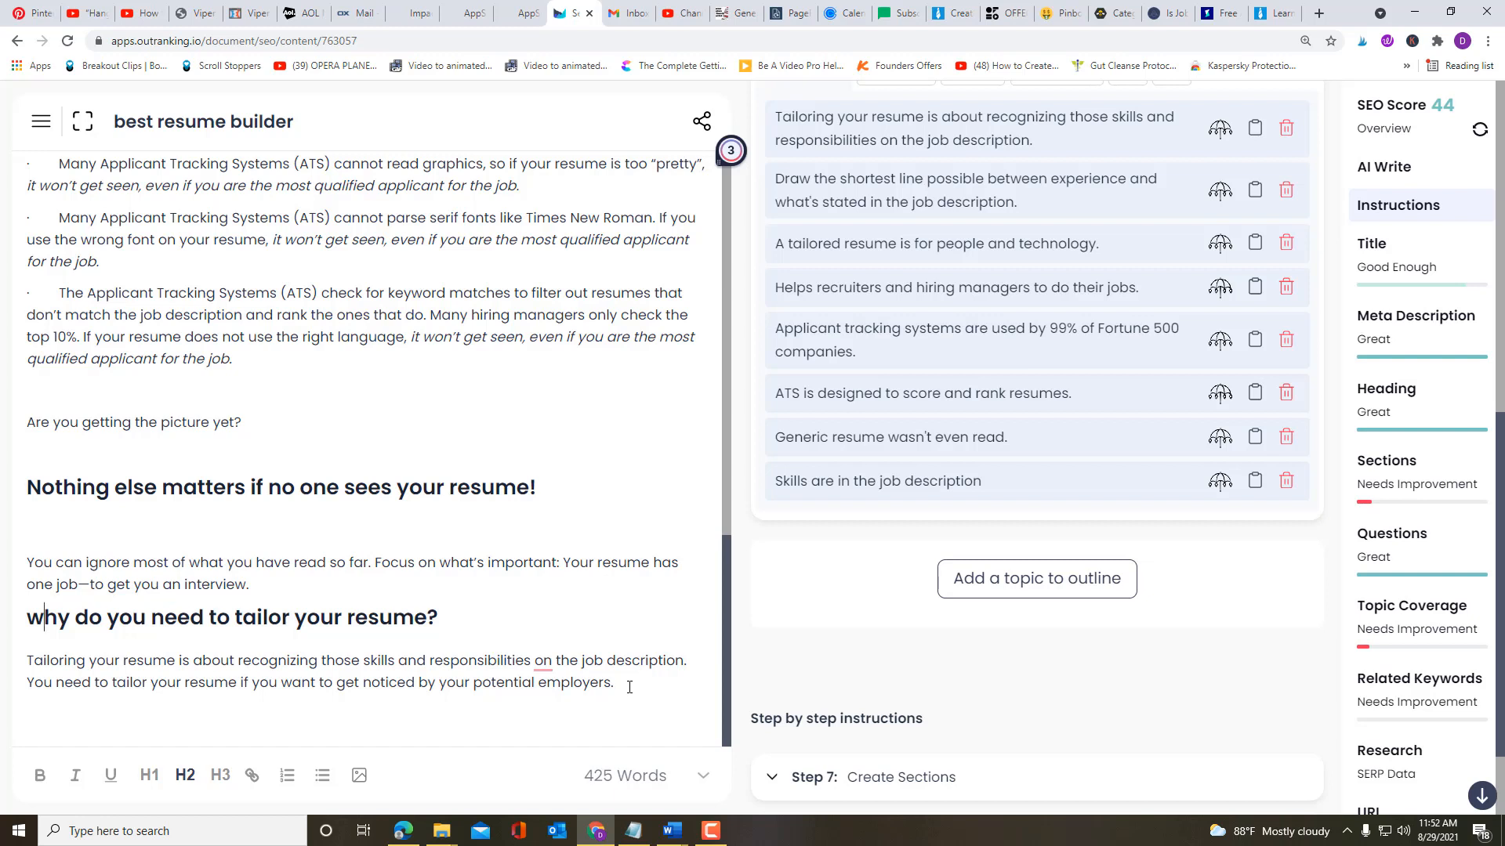
pyautogui.click(629, 687)
# Step: Look back through the article draft and the outline topics with their concepts
pyautogui.scroll(3, 719, 649)
pyautogui.scroll(-3, 720, 649)
pyautogui.scroll(5, 628, 686)
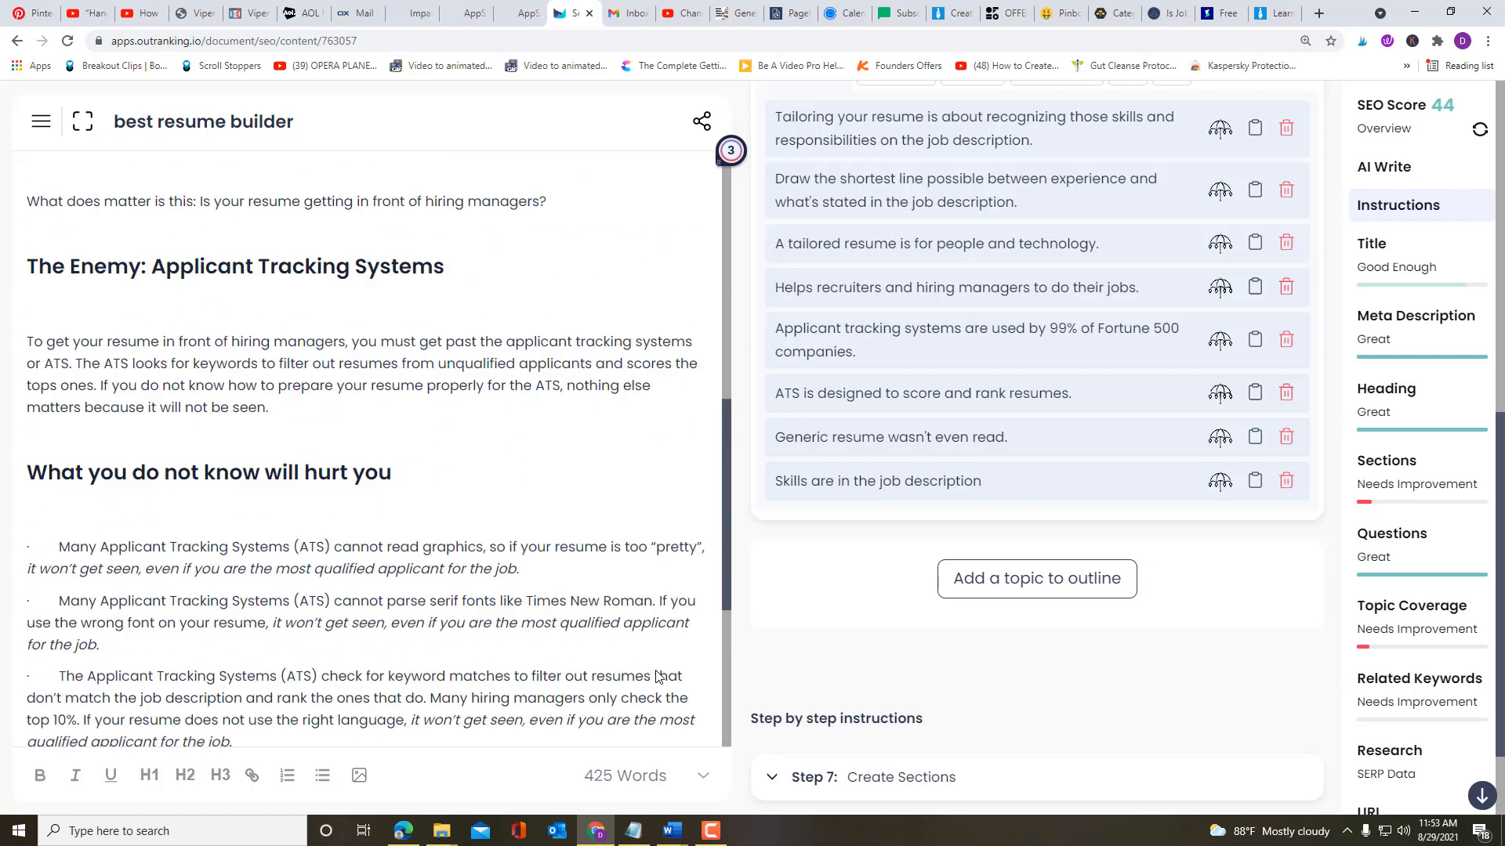
pyautogui.scroll(6, 941, 529)
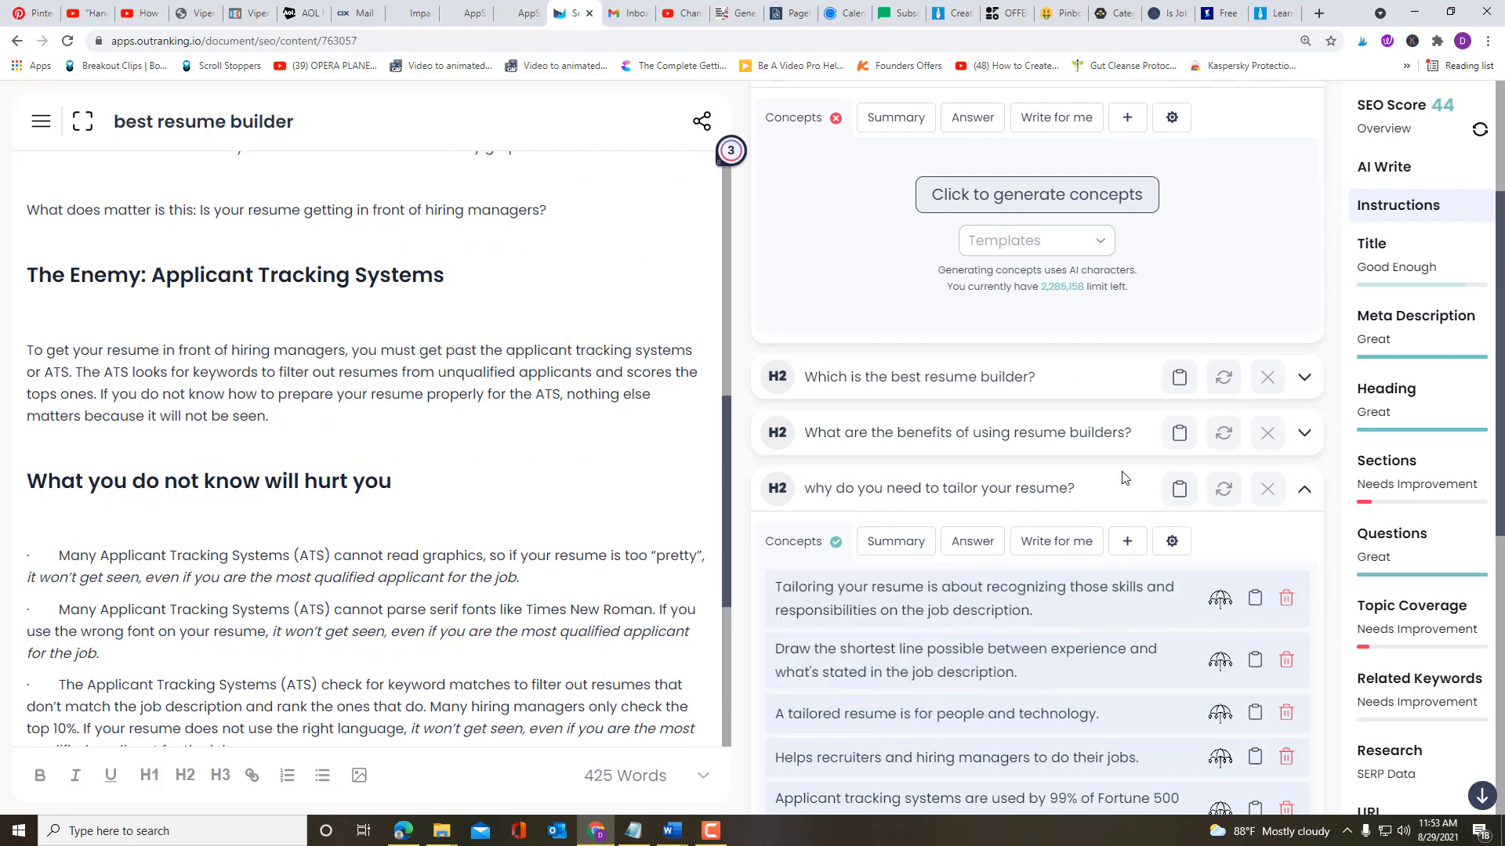
pyautogui.scroll(3, 839, 518)
pyautogui.scroll(-6, 839, 517)
pyautogui.scroll(-5, 655, 547)
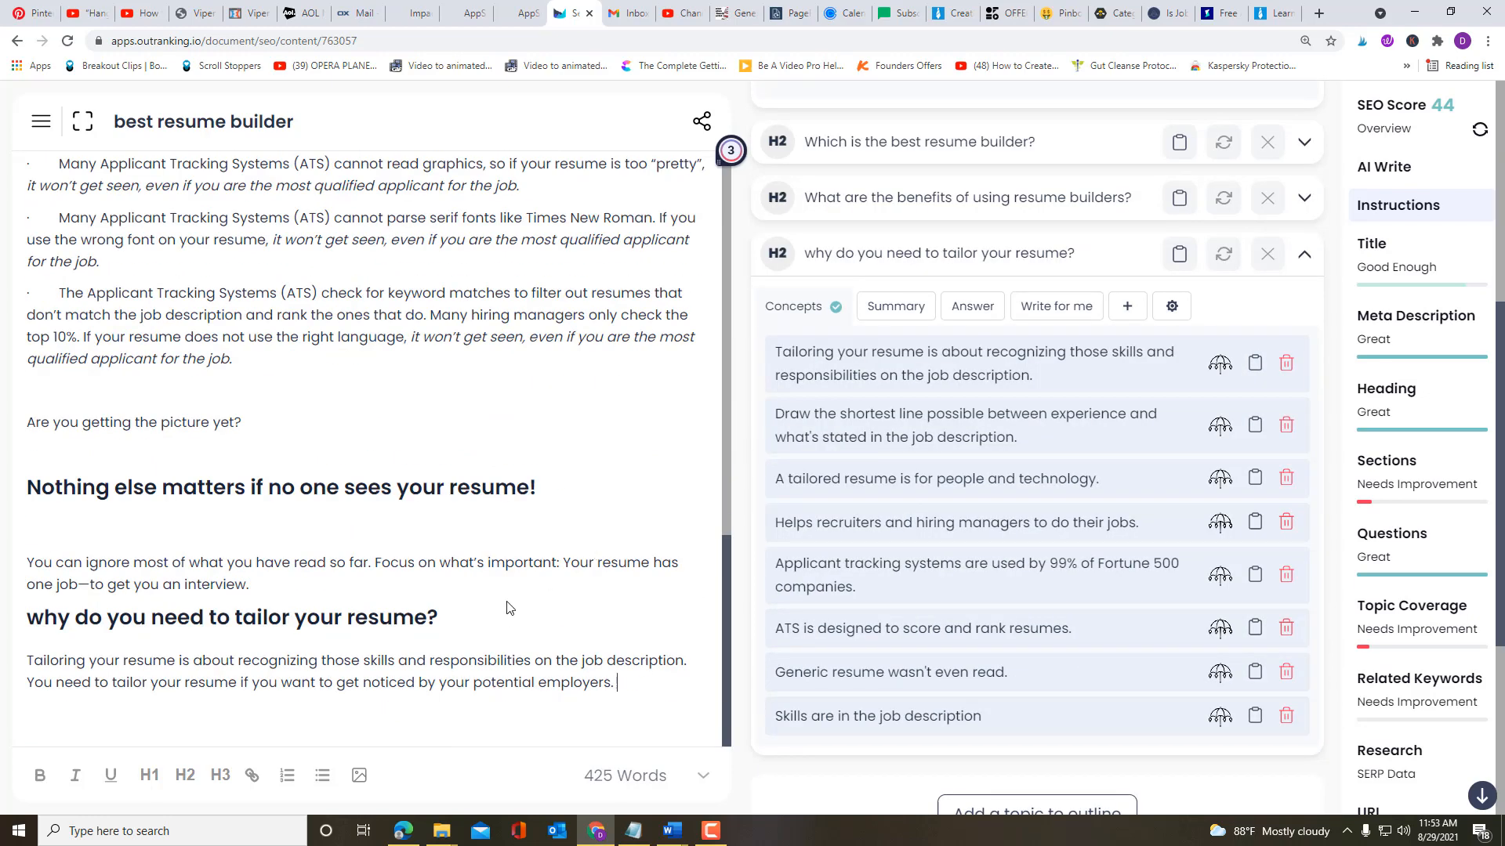
pyautogui.scroll(6, 967, 524)
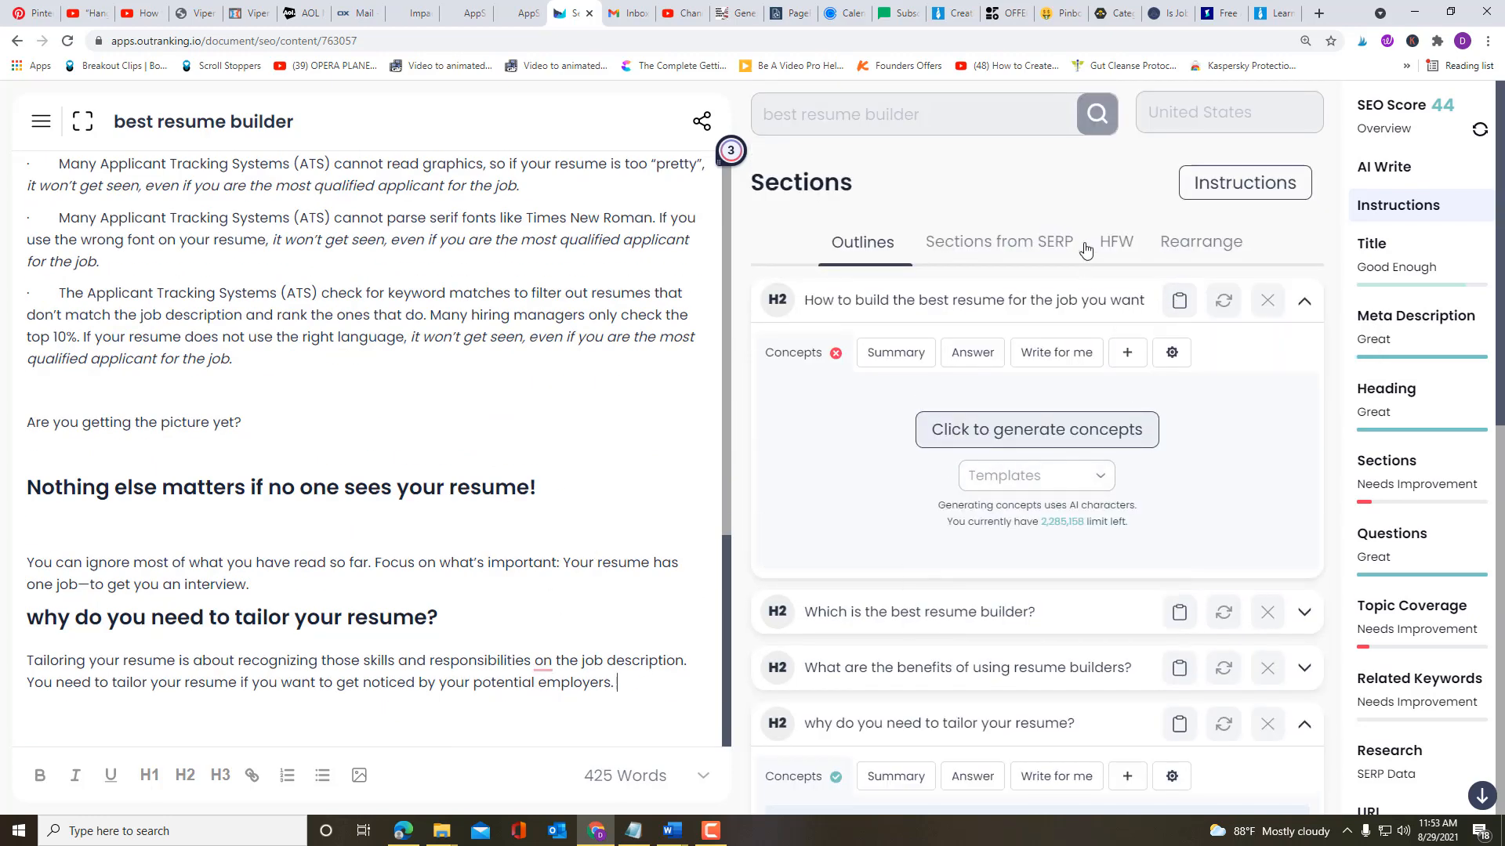
# Step: Try Write for me on the "How to build the best resume for the job you want" topic, and undo the inserted heading and text
pyautogui.click(1059, 353)
pyautogui.scroll(-1, 228, 642)
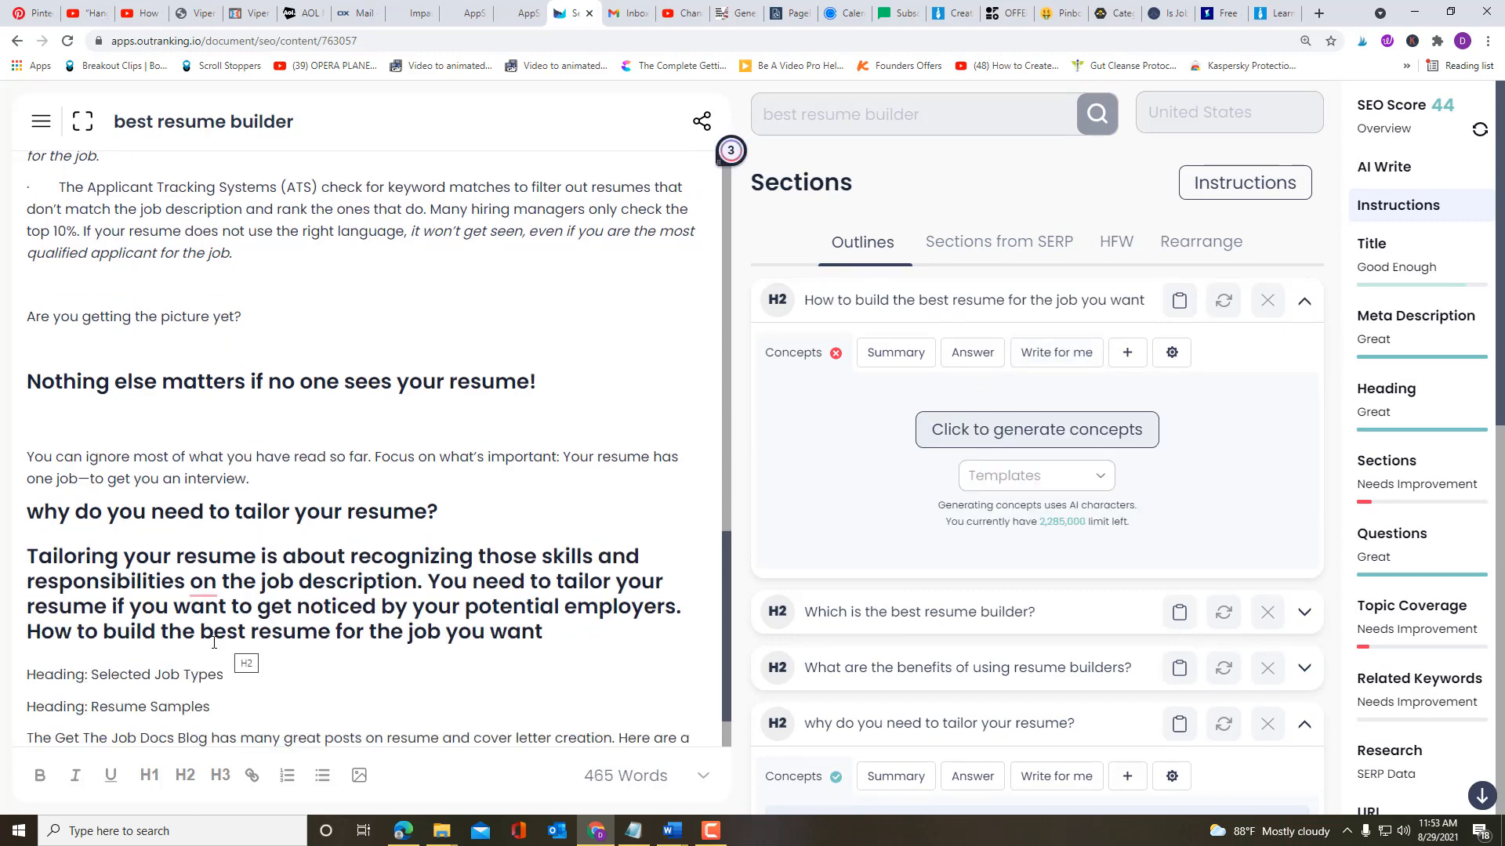
pyautogui.scroll(-1, 214, 642)
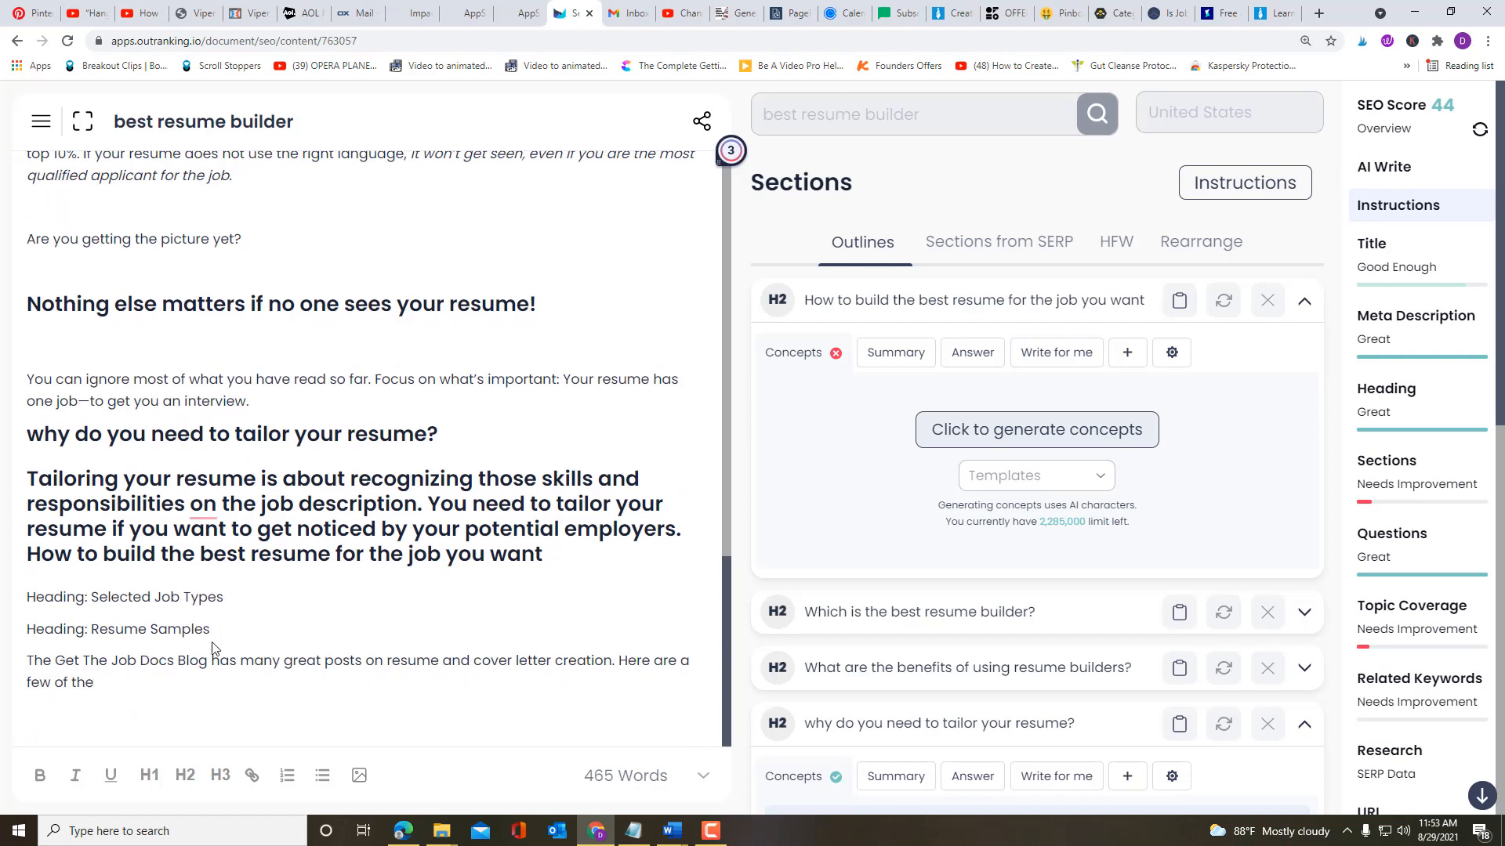
pyautogui.click(101, 682)
pyautogui.hotkey('ctrl', 'z')
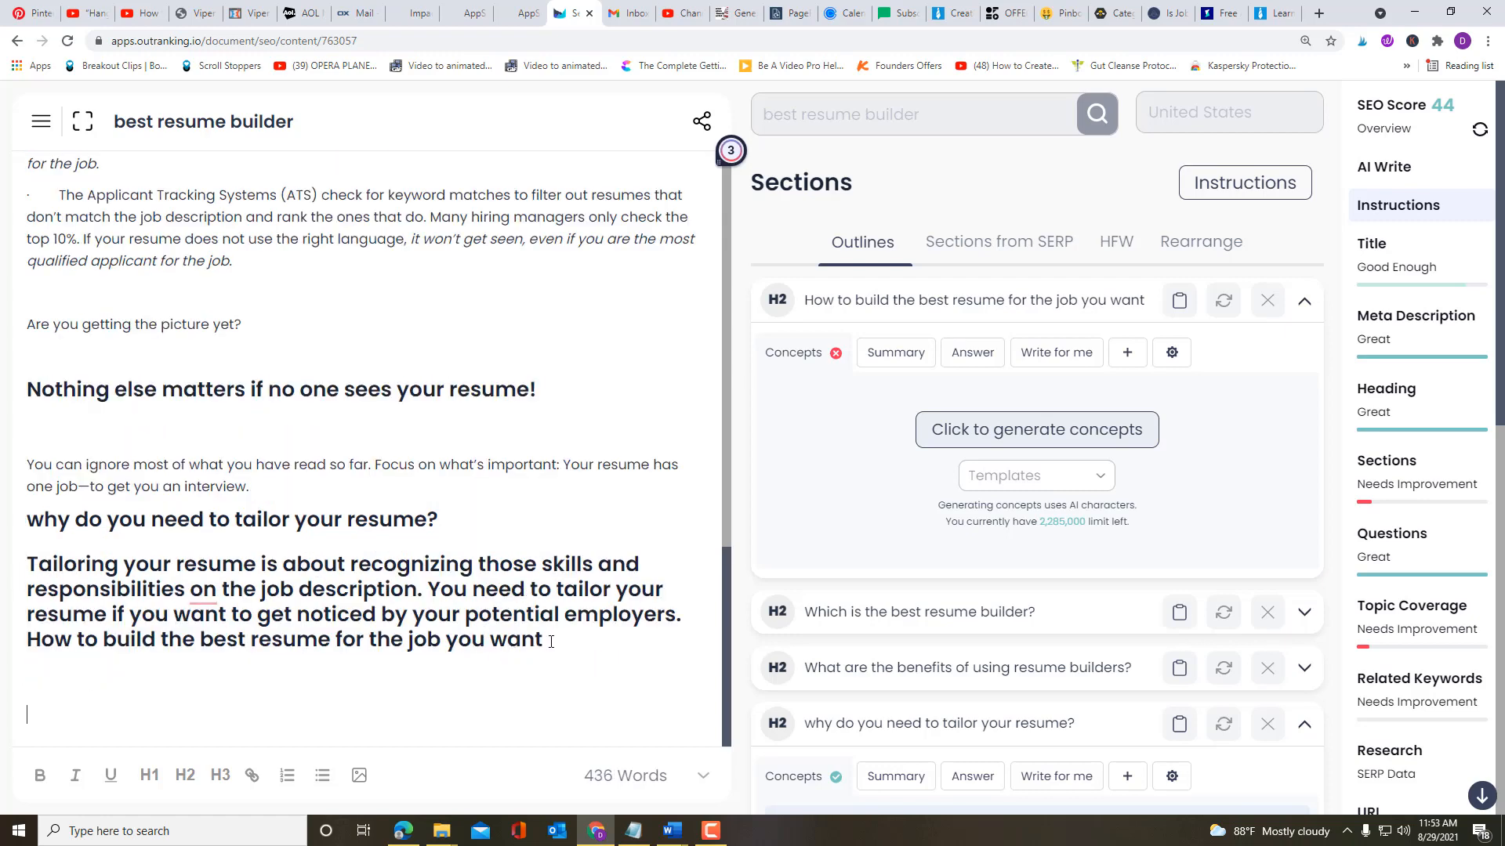
pyautogui.moveTo(550, 641); pyautogui.dragTo(26, 563)
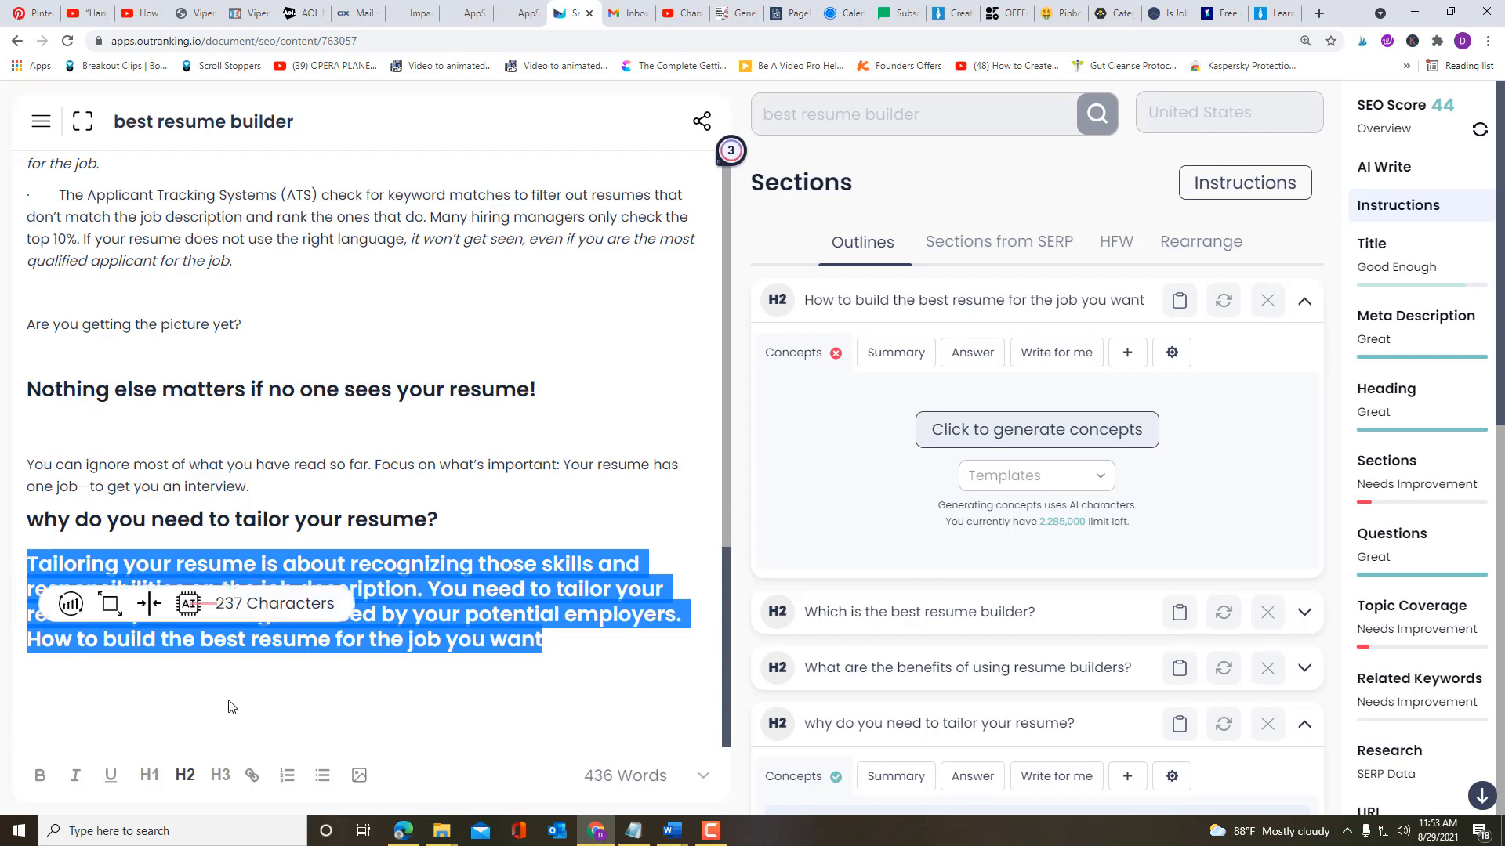
pyautogui.click(380, 693)
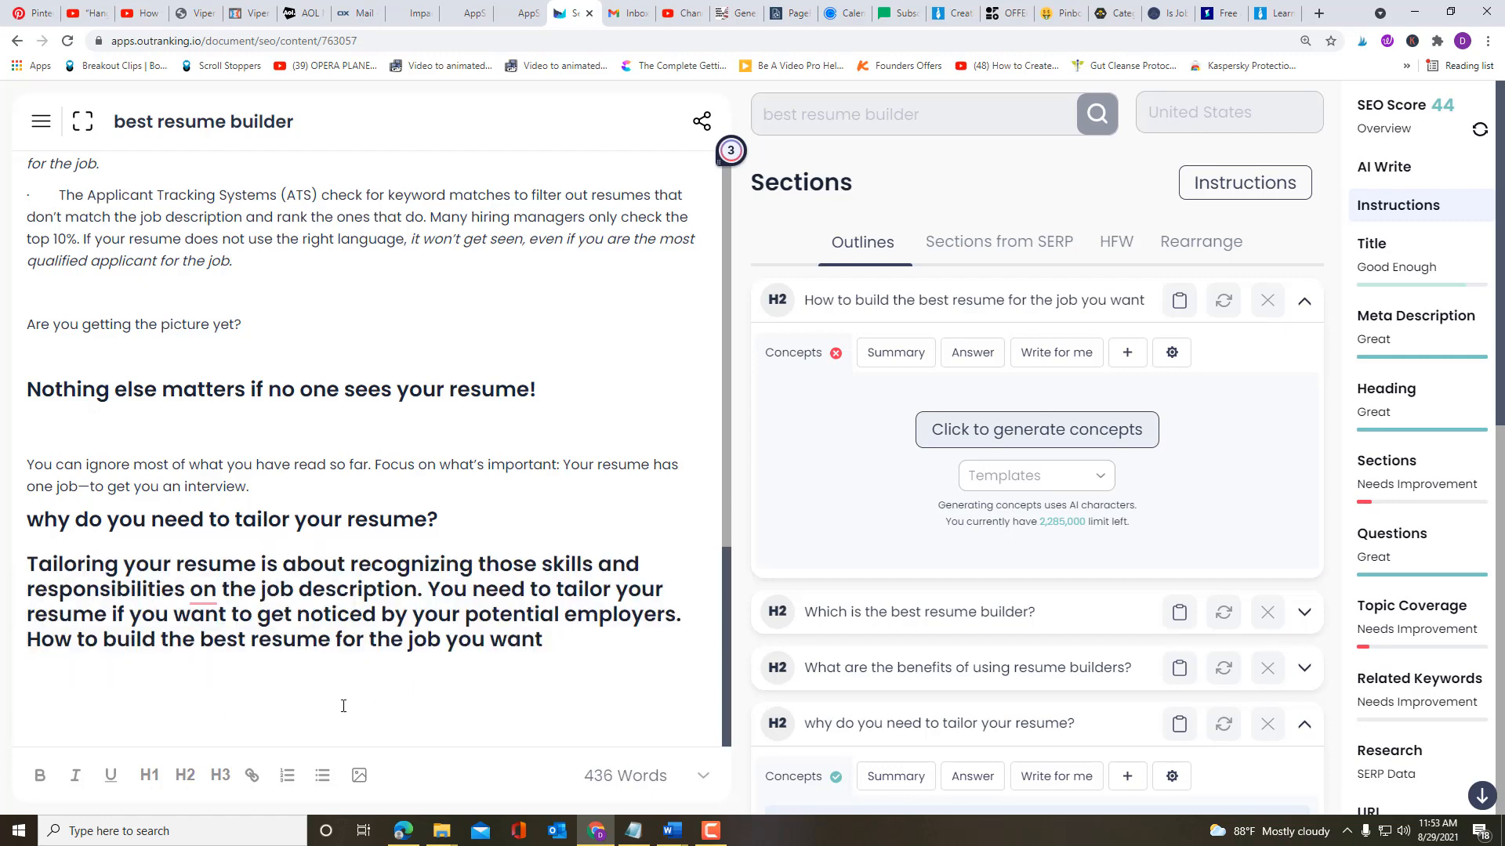
pyautogui.hotkey('ctrl', 'z')
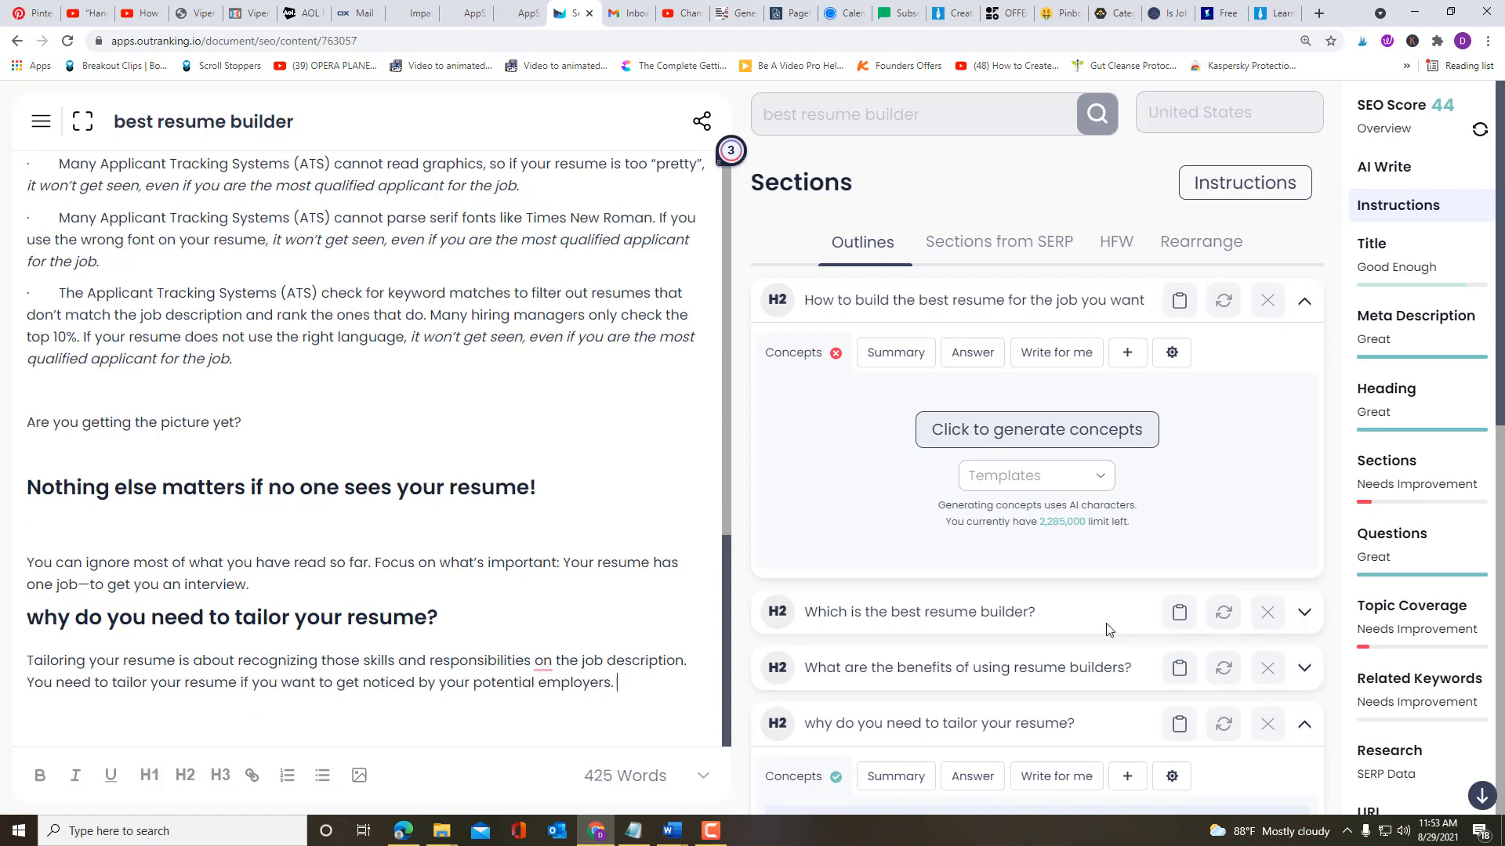
# Step: Expand the concept "Draw the shortest line possible between experience and what's stated in the job description" into a new paragraph
pyautogui.scroll(-3, 1109, 630)
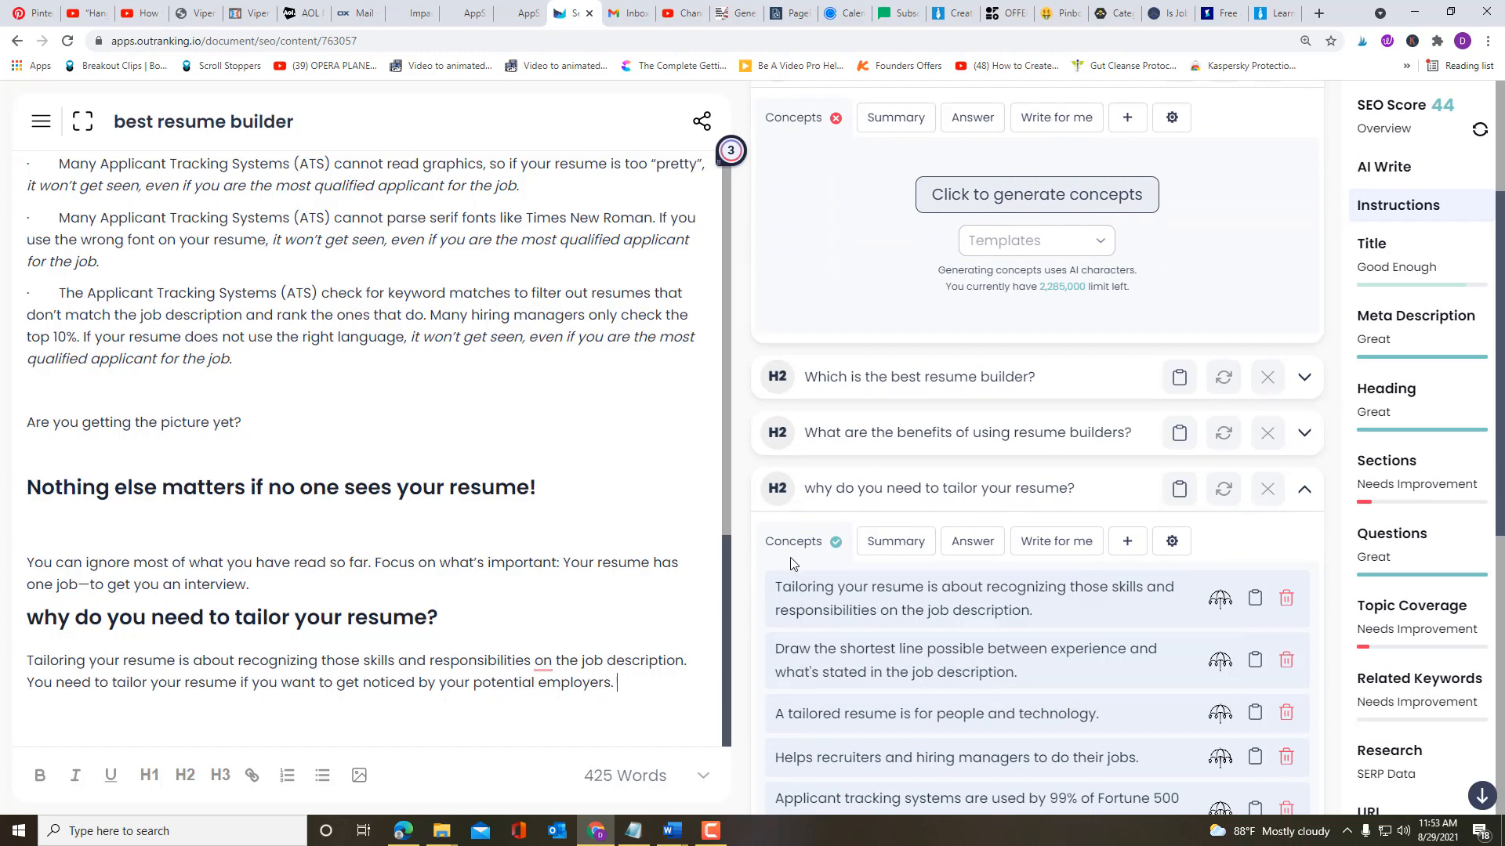
pyautogui.scroll(-4, 790, 557)
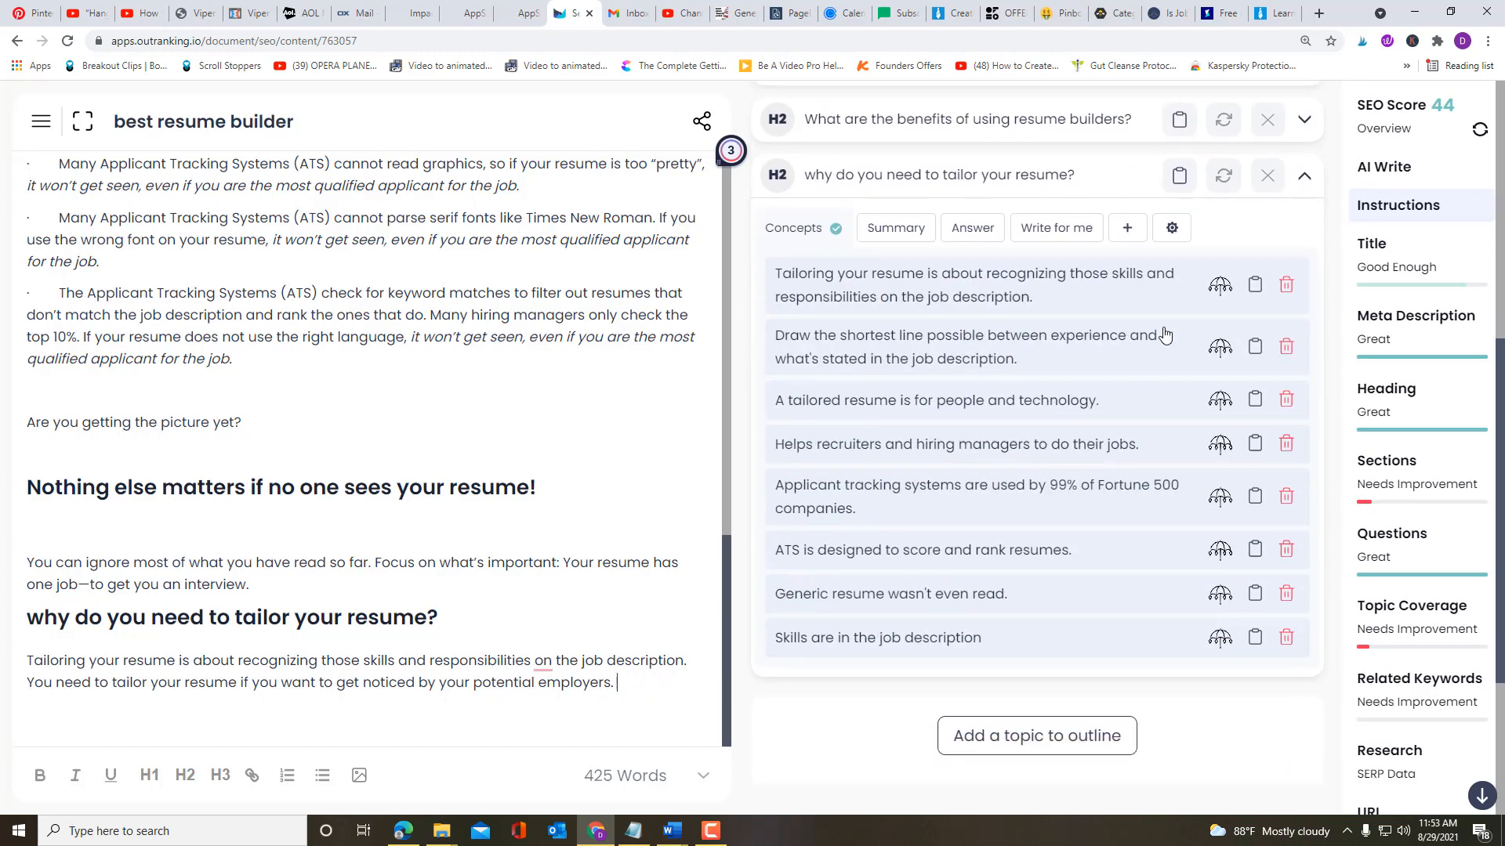
pyautogui.click(1219, 349)
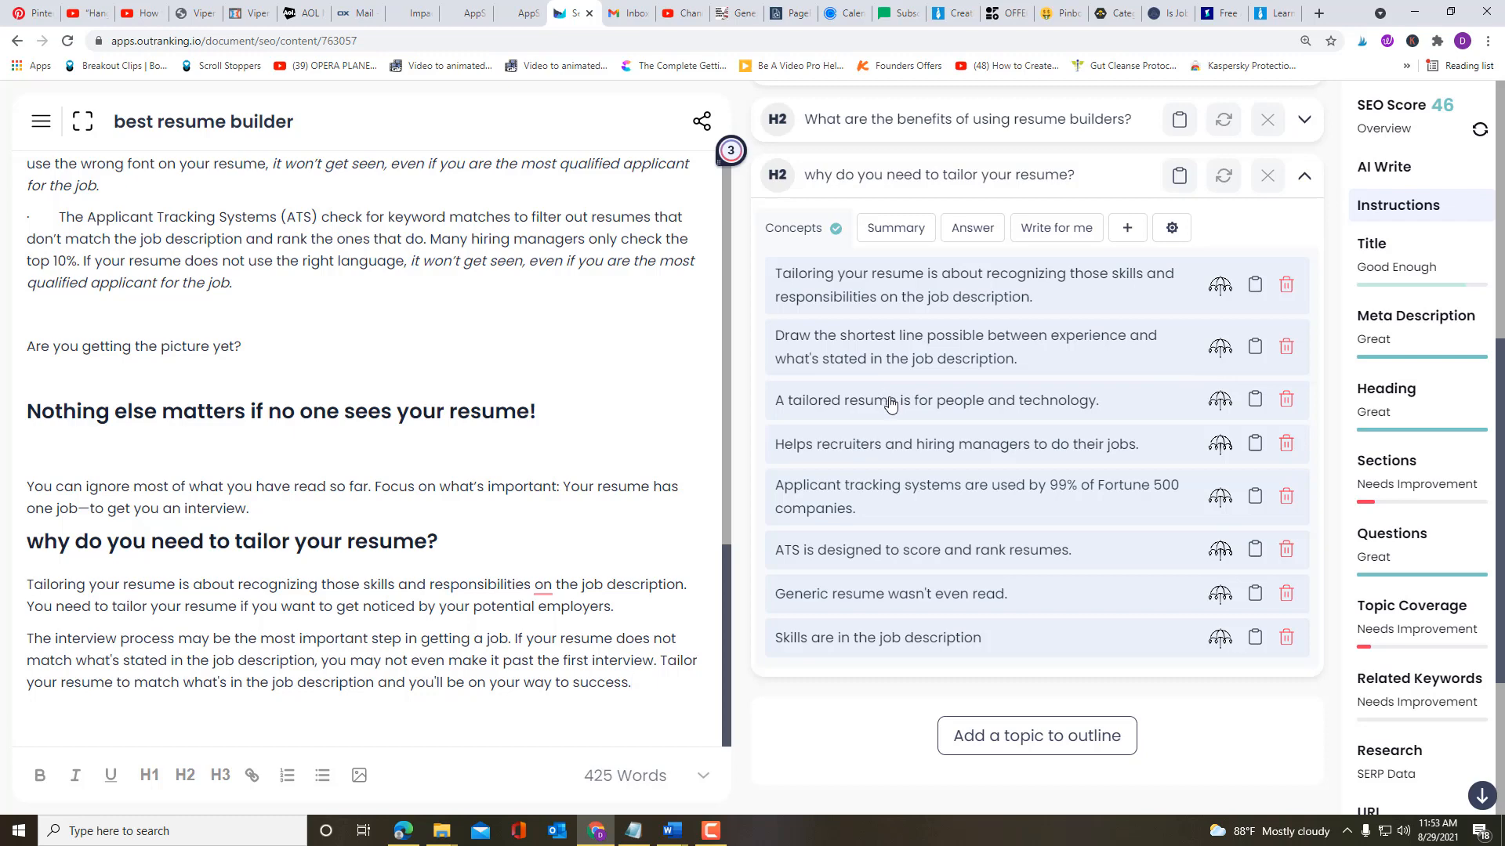
# Step: Try expanding the concept "A tailored resume is for people and technology", and delete the generated paragraph about an entry-level job
pyautogui.click(1221, 402)
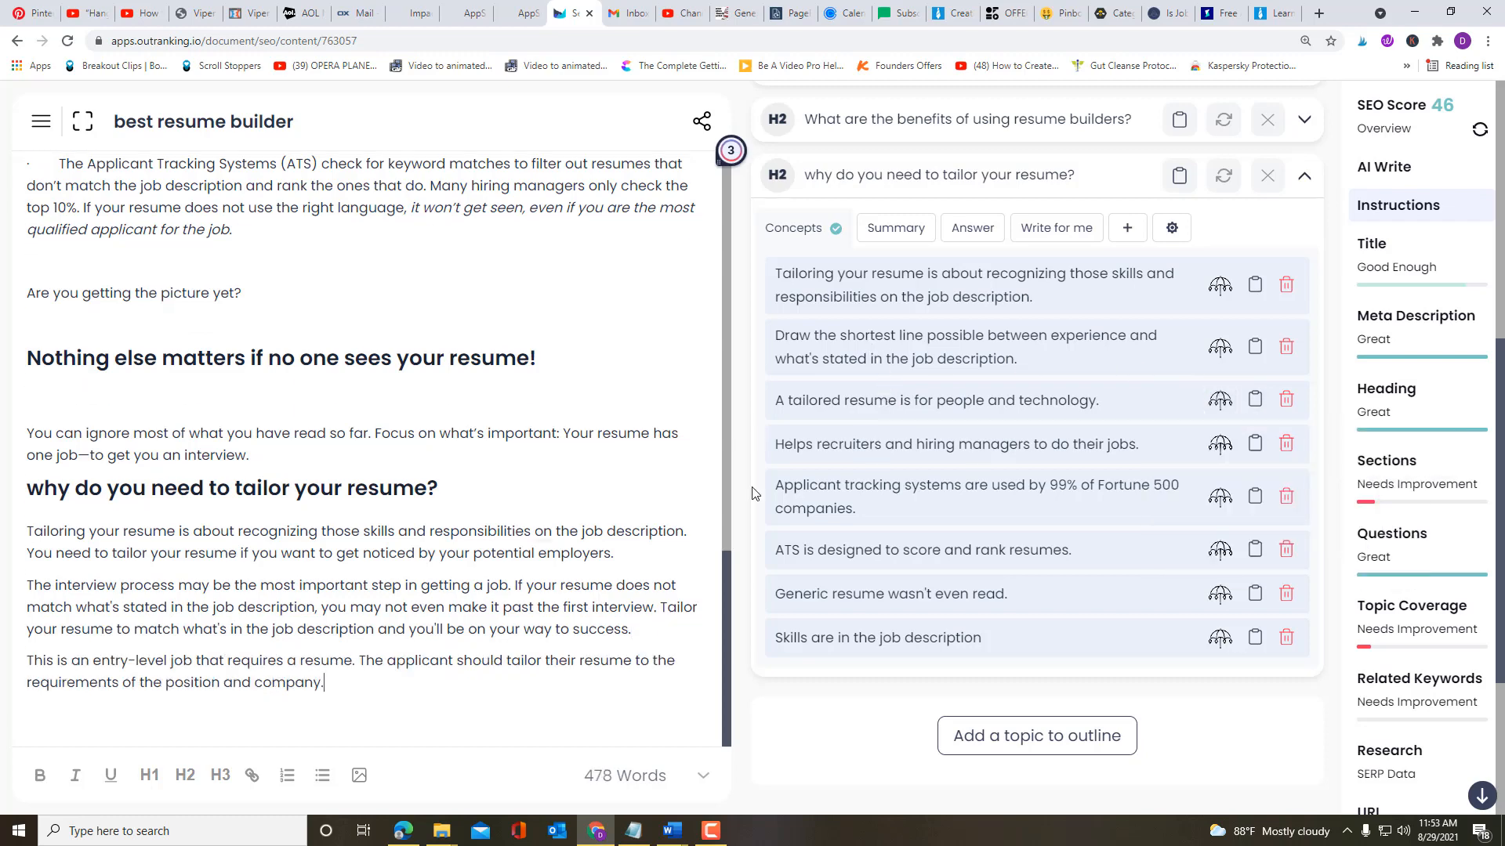
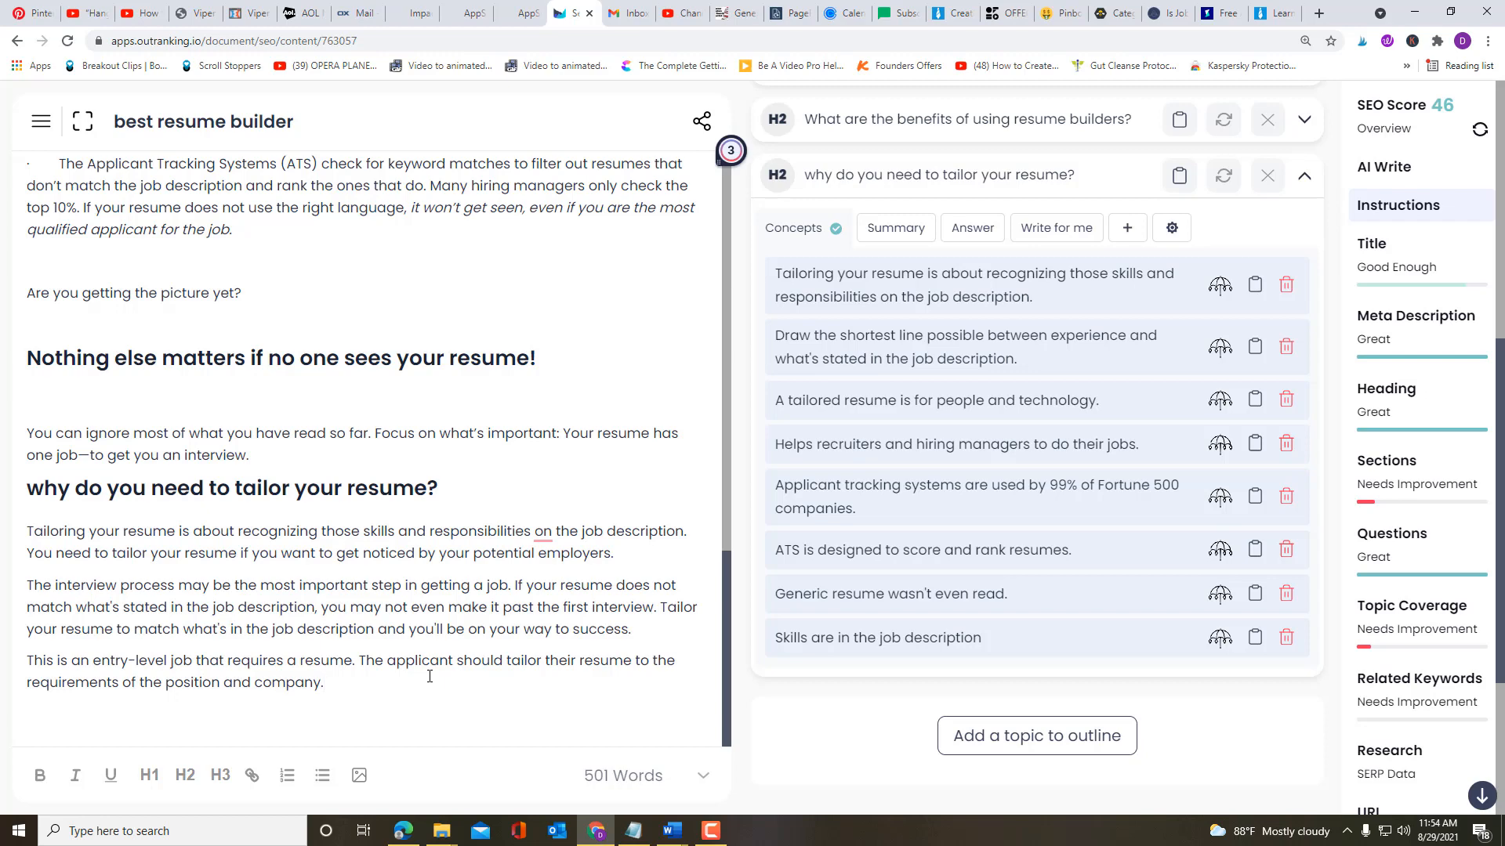
pyautogui.tripleClick(269, 679)
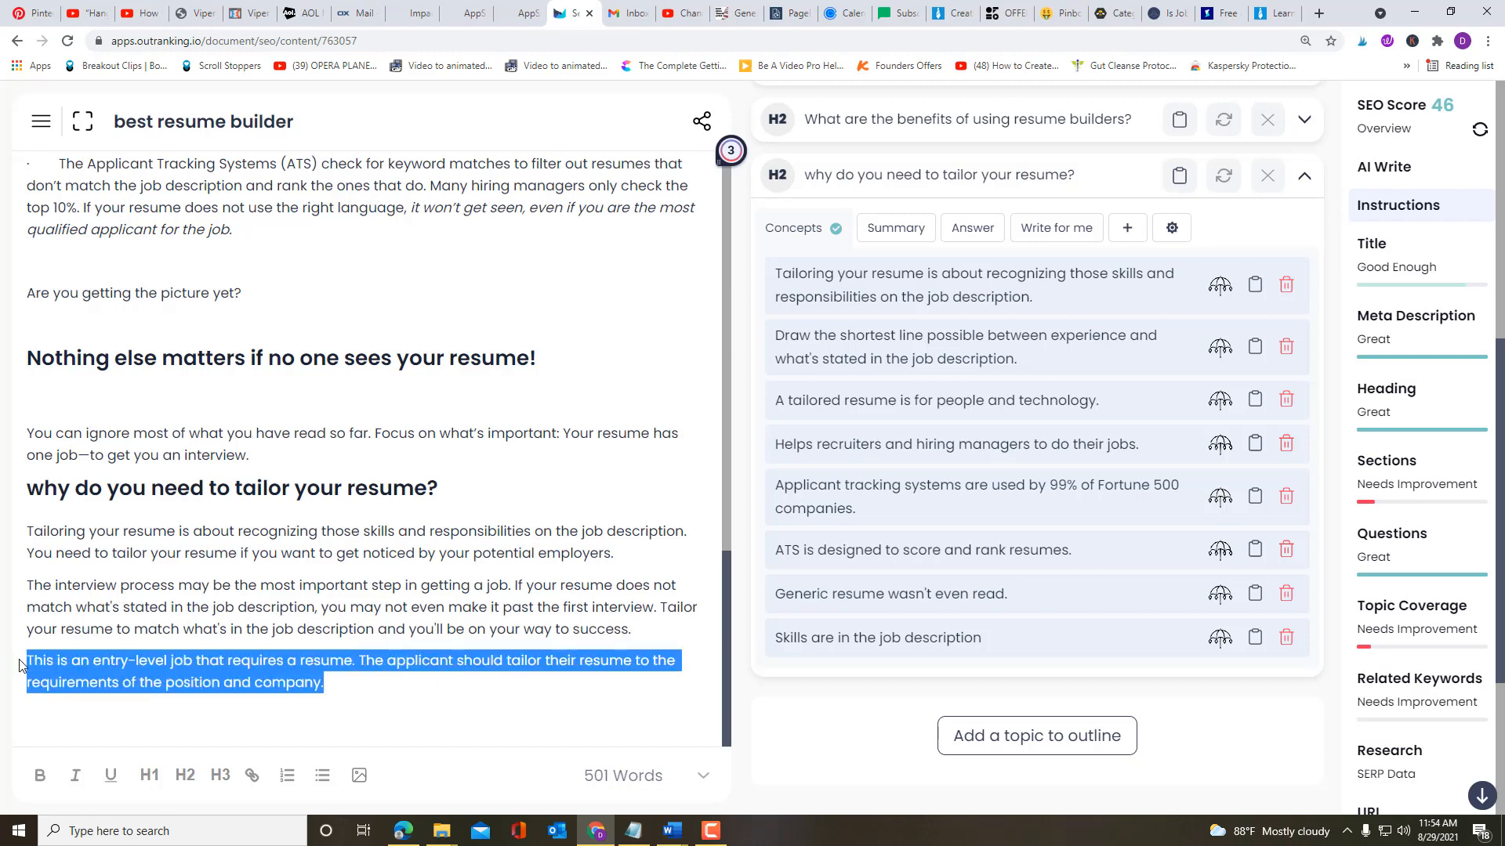
pyautogui.press('BackSpace')
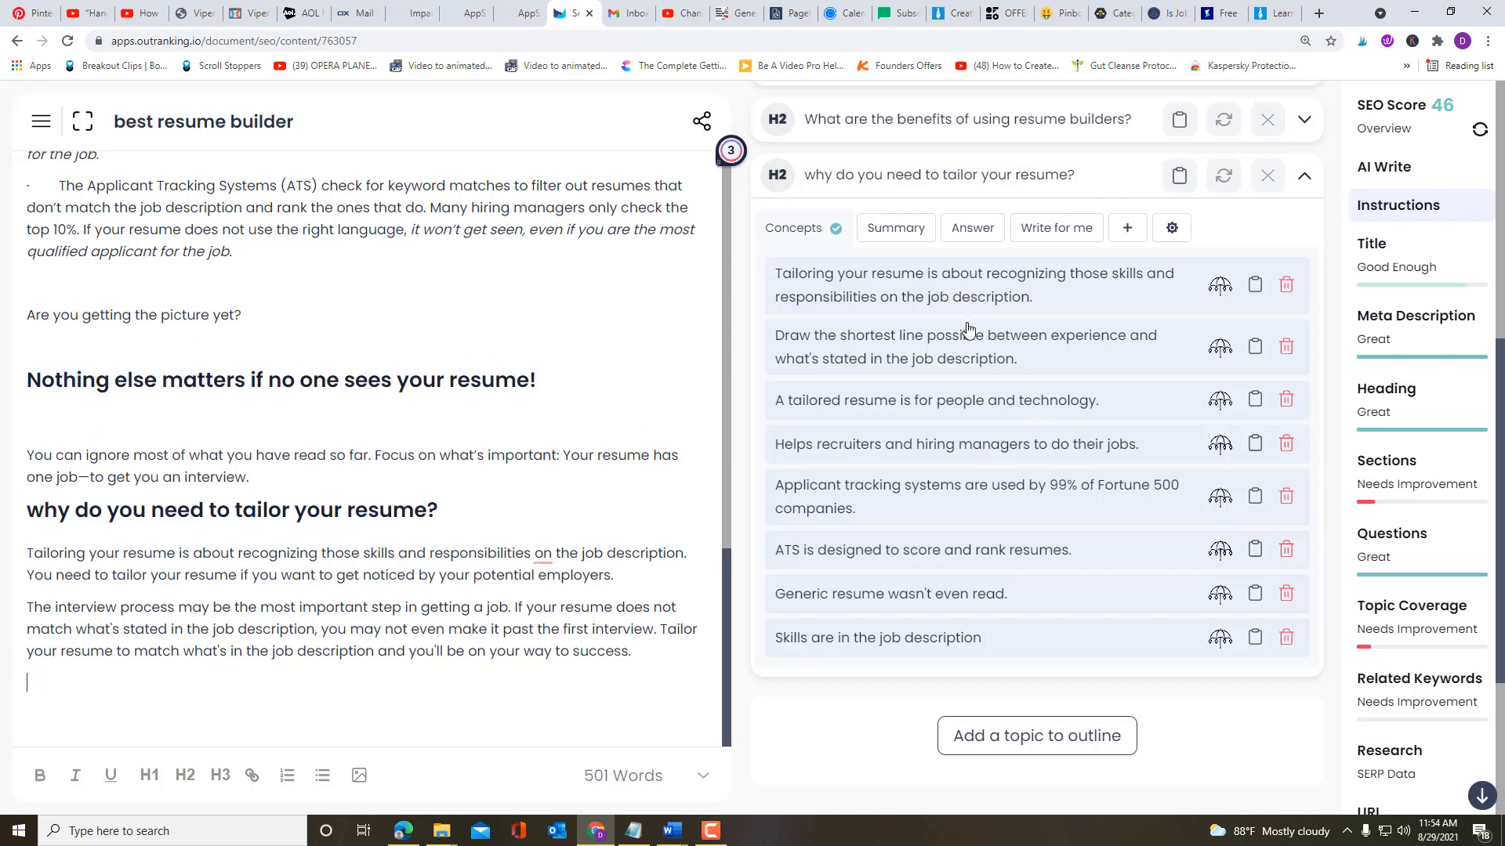
# Step: Insert the "Draw the shortest line possible" concept verbatim and expand "Helps recruiters and hiring managers to do their jobs" into a paragraph below it
pyautogui.click(1254, 347)
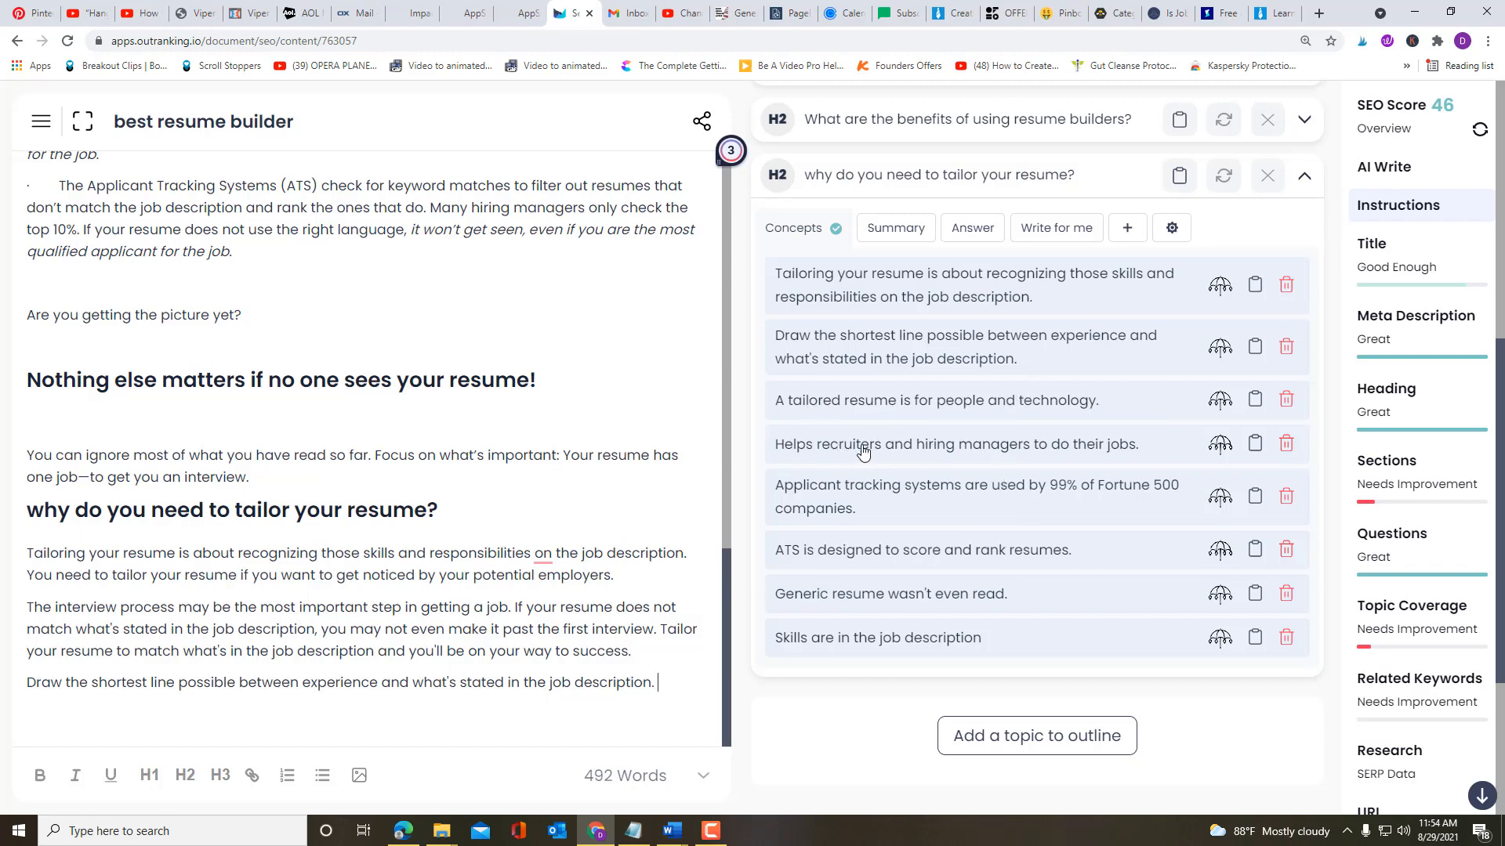
pyautogui.click(1217, 445)
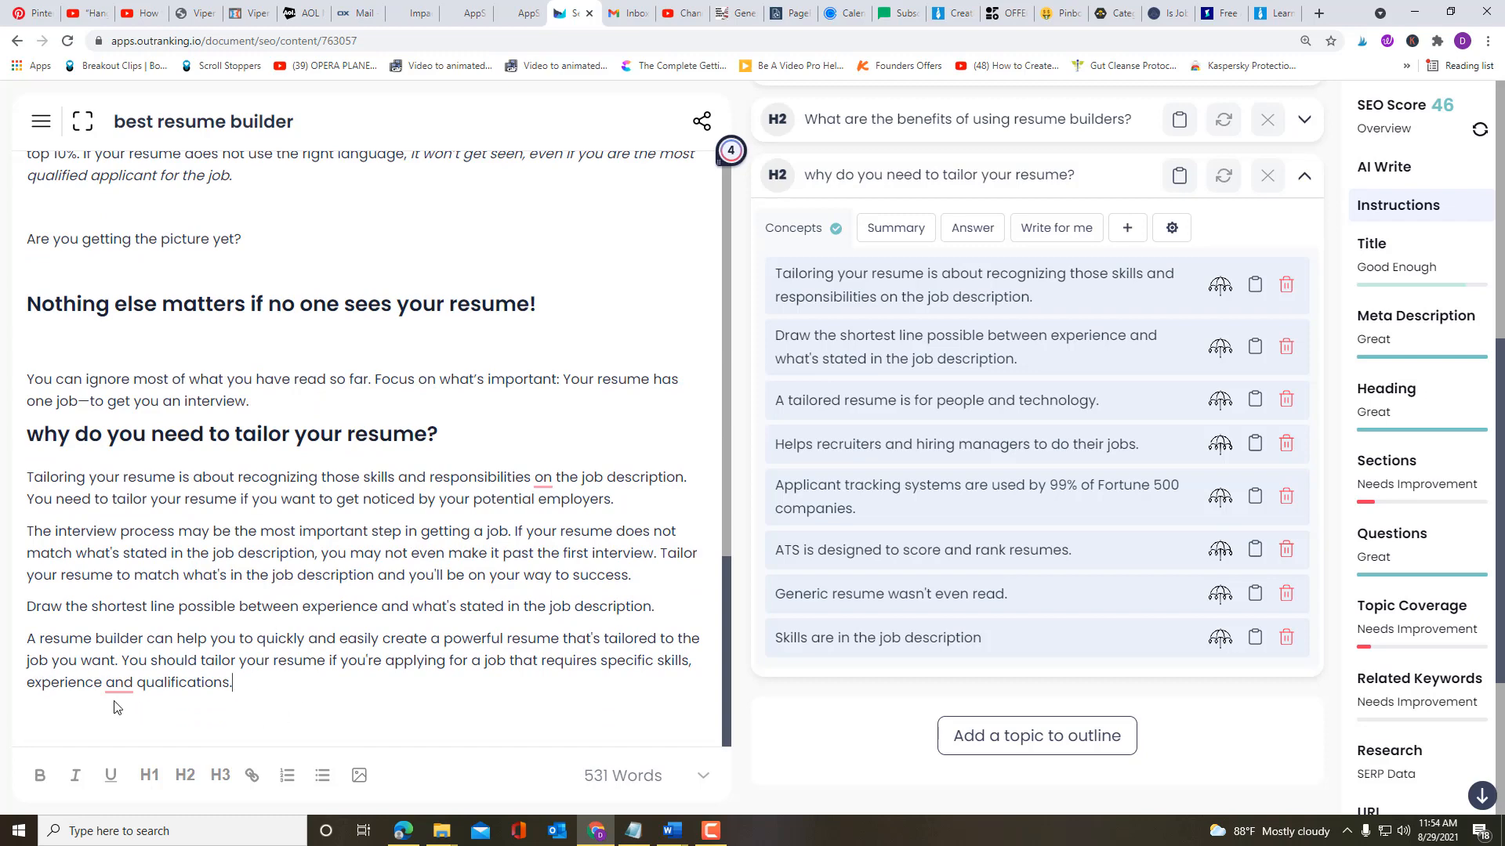
# Step: Correct the last paragraph to "experience, and qualifications" and insert the concept "A tailored resume is for people and technology." at its beginning
pyautogui.moveTo(116, 704)
pyautogui.click(149, 727)
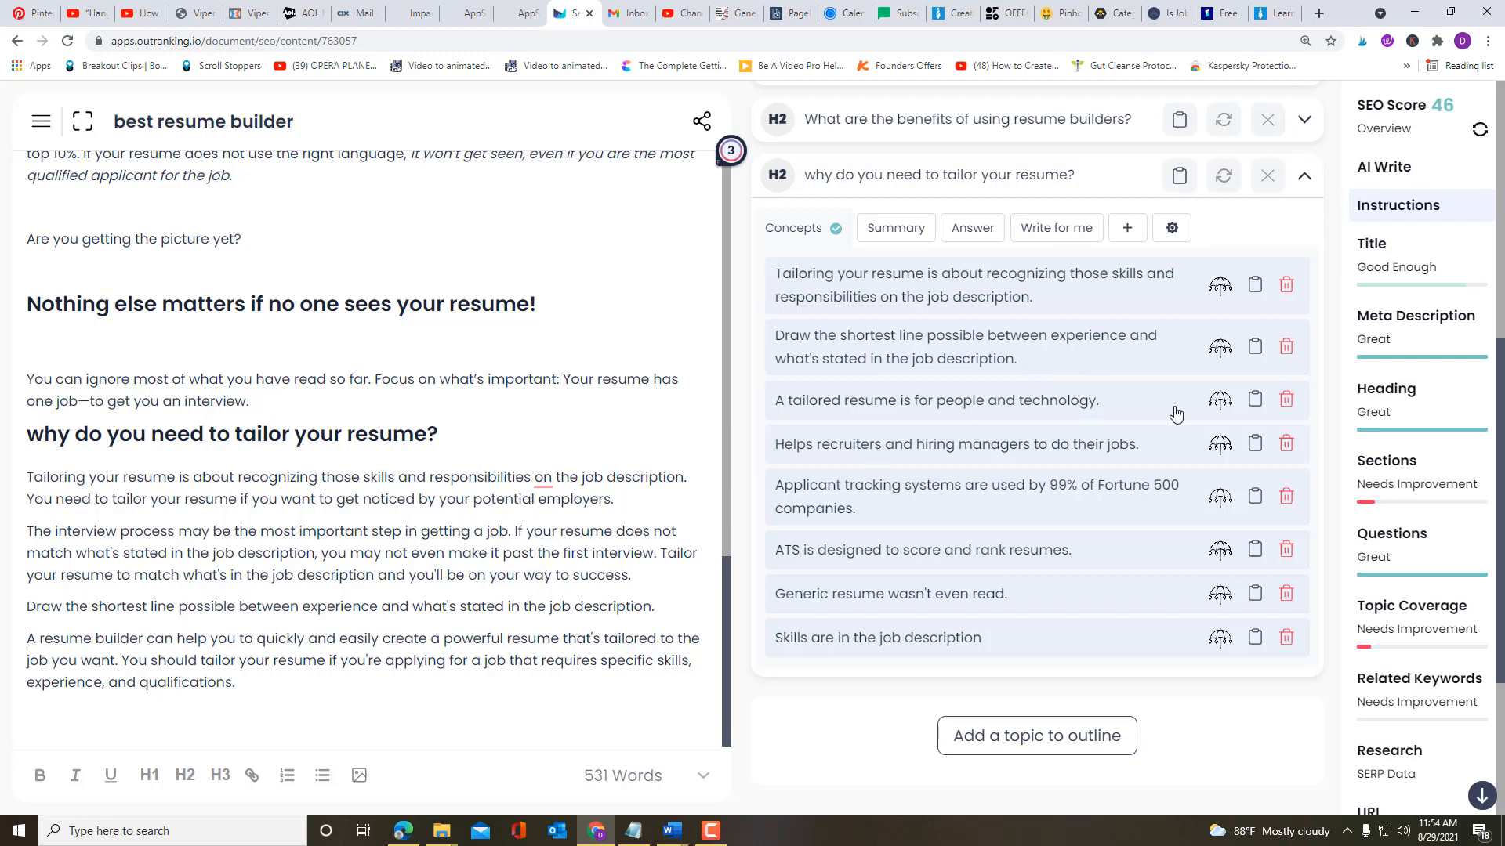
pyautogui.click(1254, 400)
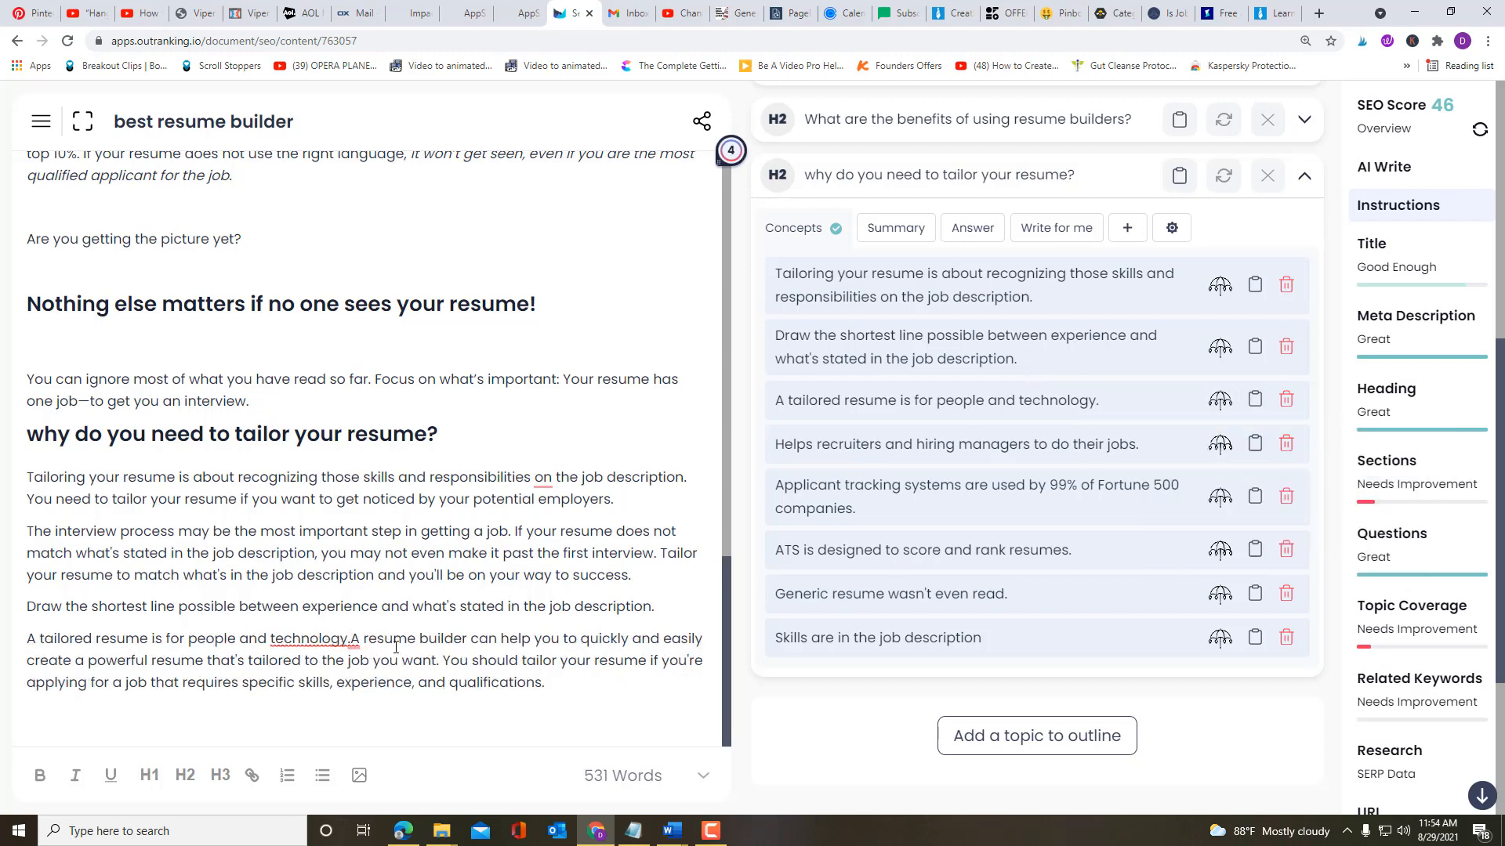
pyautogui.click(544, 681)
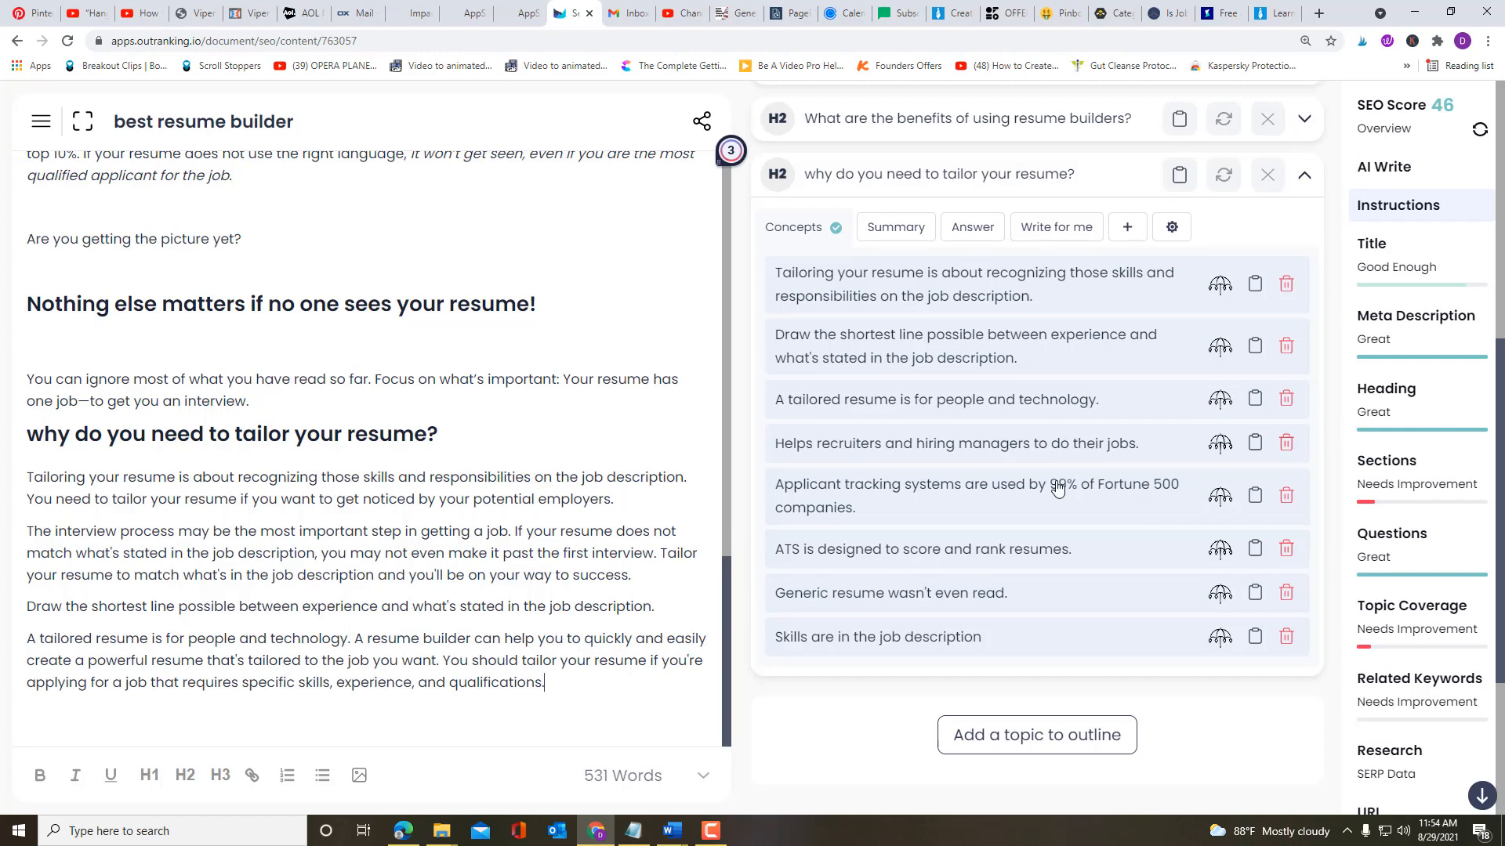
# Step: Expand the concept "Skills are in the job description" on a new line below the last paragraph
pyautogui.scroll(-1, 1053, 486)
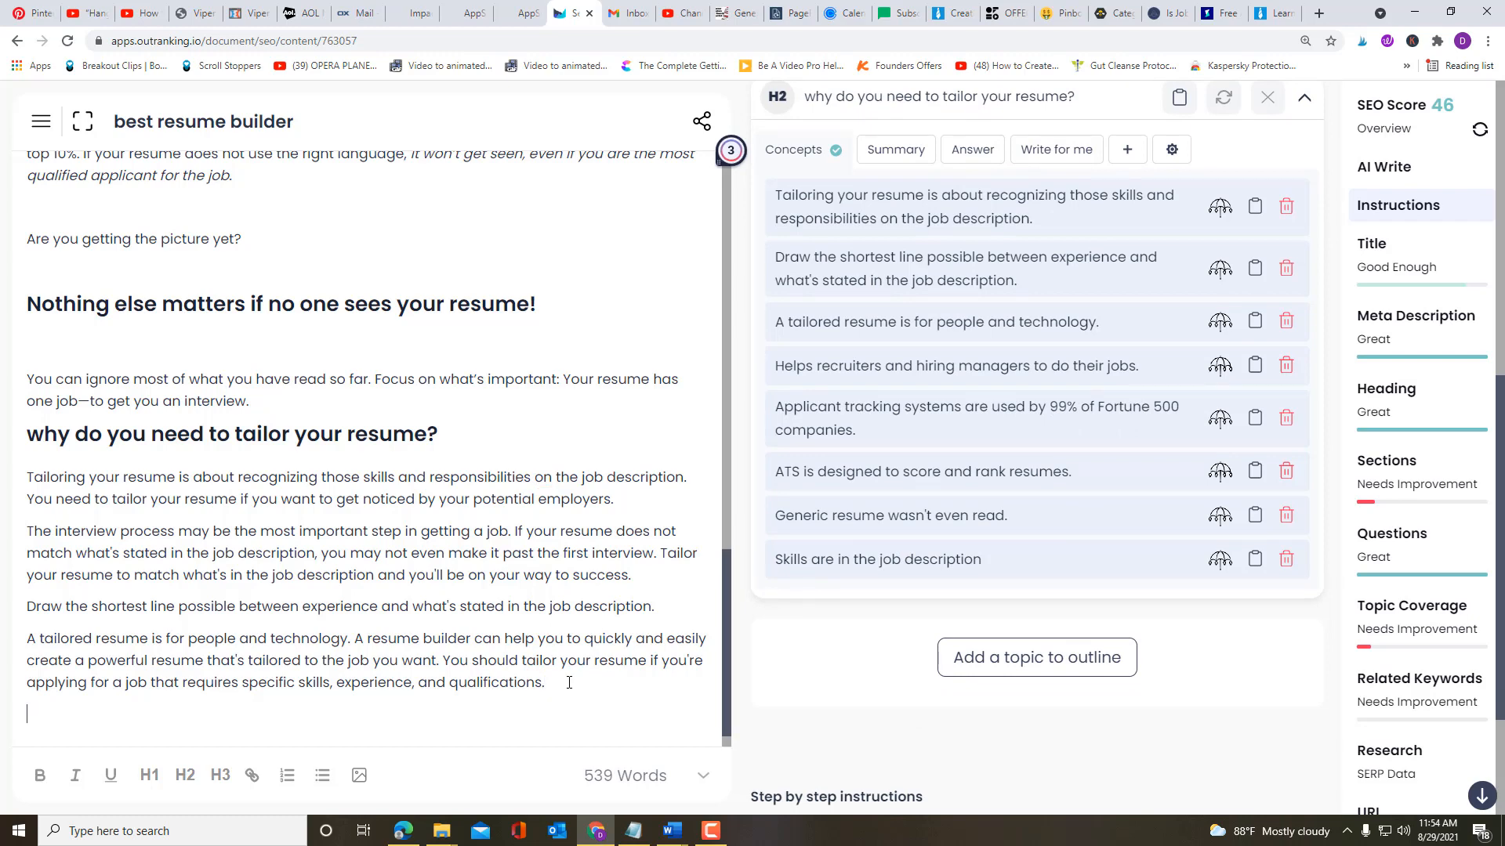
pyautogui.scroll(6, 498, 453)
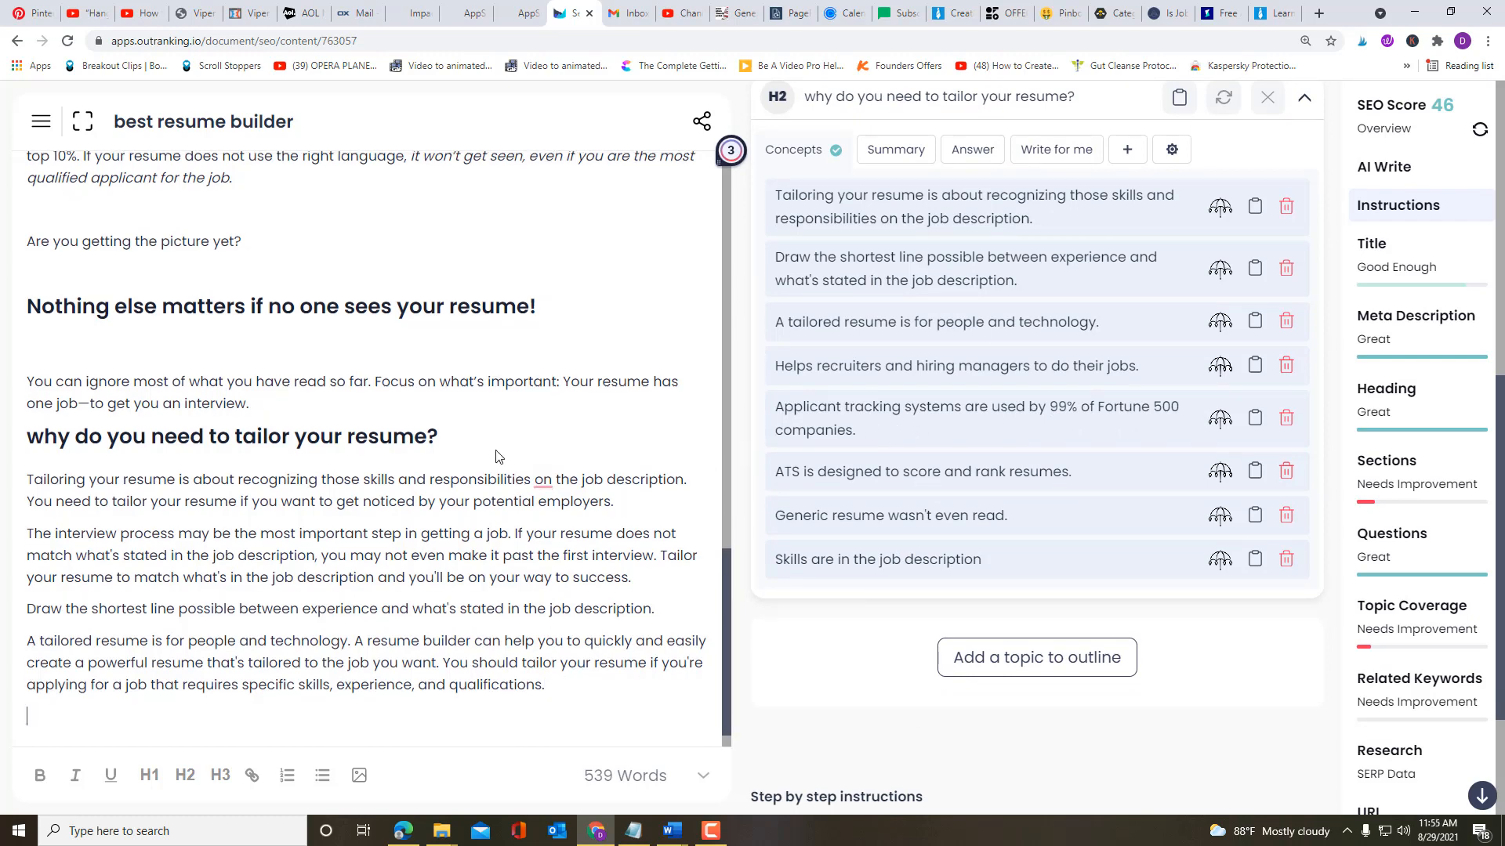
pyautogui.scroll(-7, 500, 450)
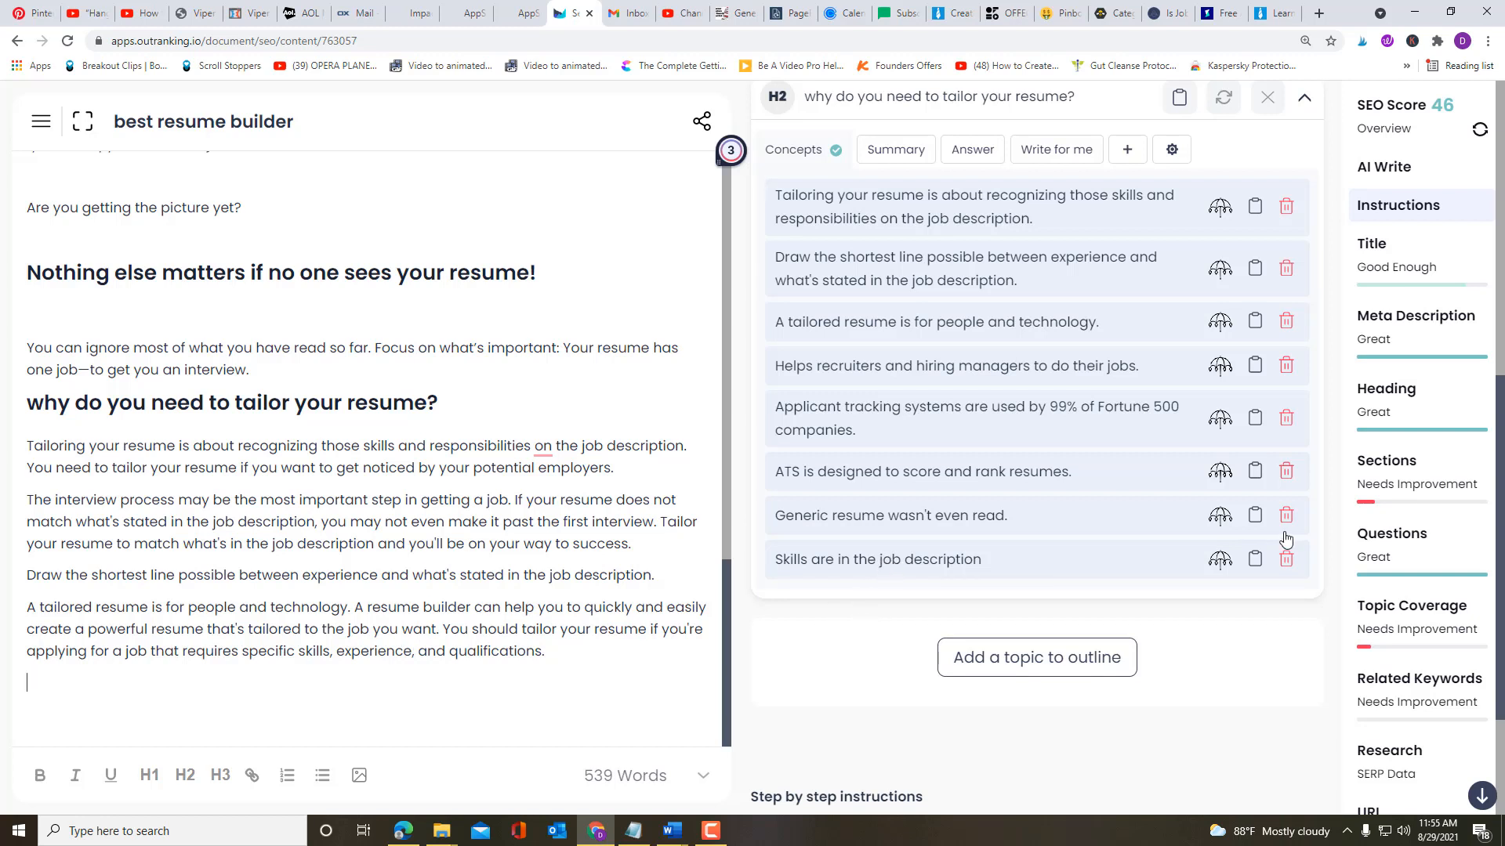
pyautogui.click(1219, 561)
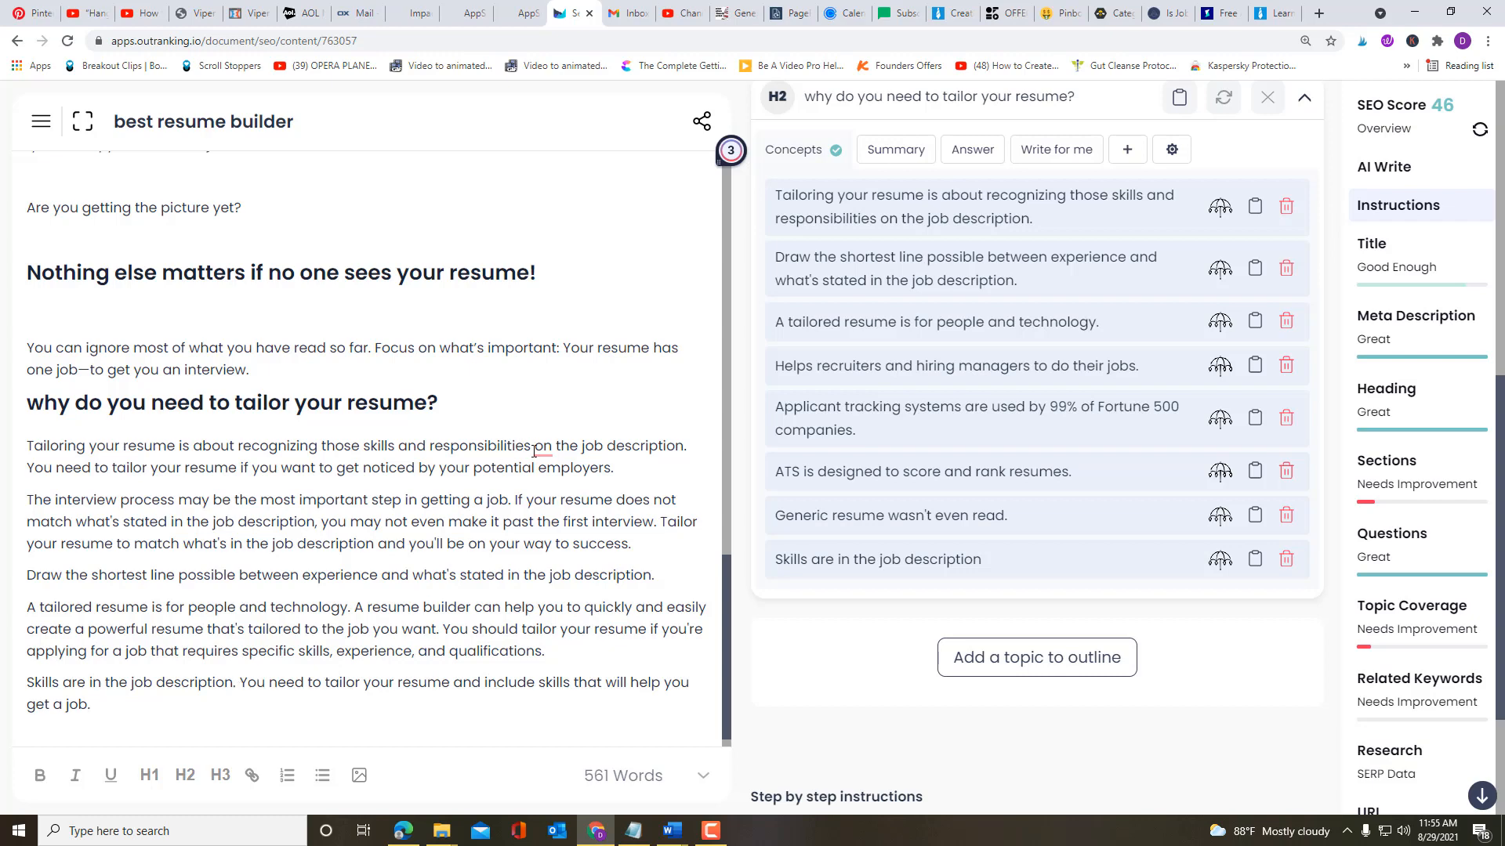
# Step: Correct "on the job description" to "in the job description" in the section's first paragraph and delete the closing paragraph about including skills
pyautogui.moveTo(544, 450)
pyautogui.click(549, 505)
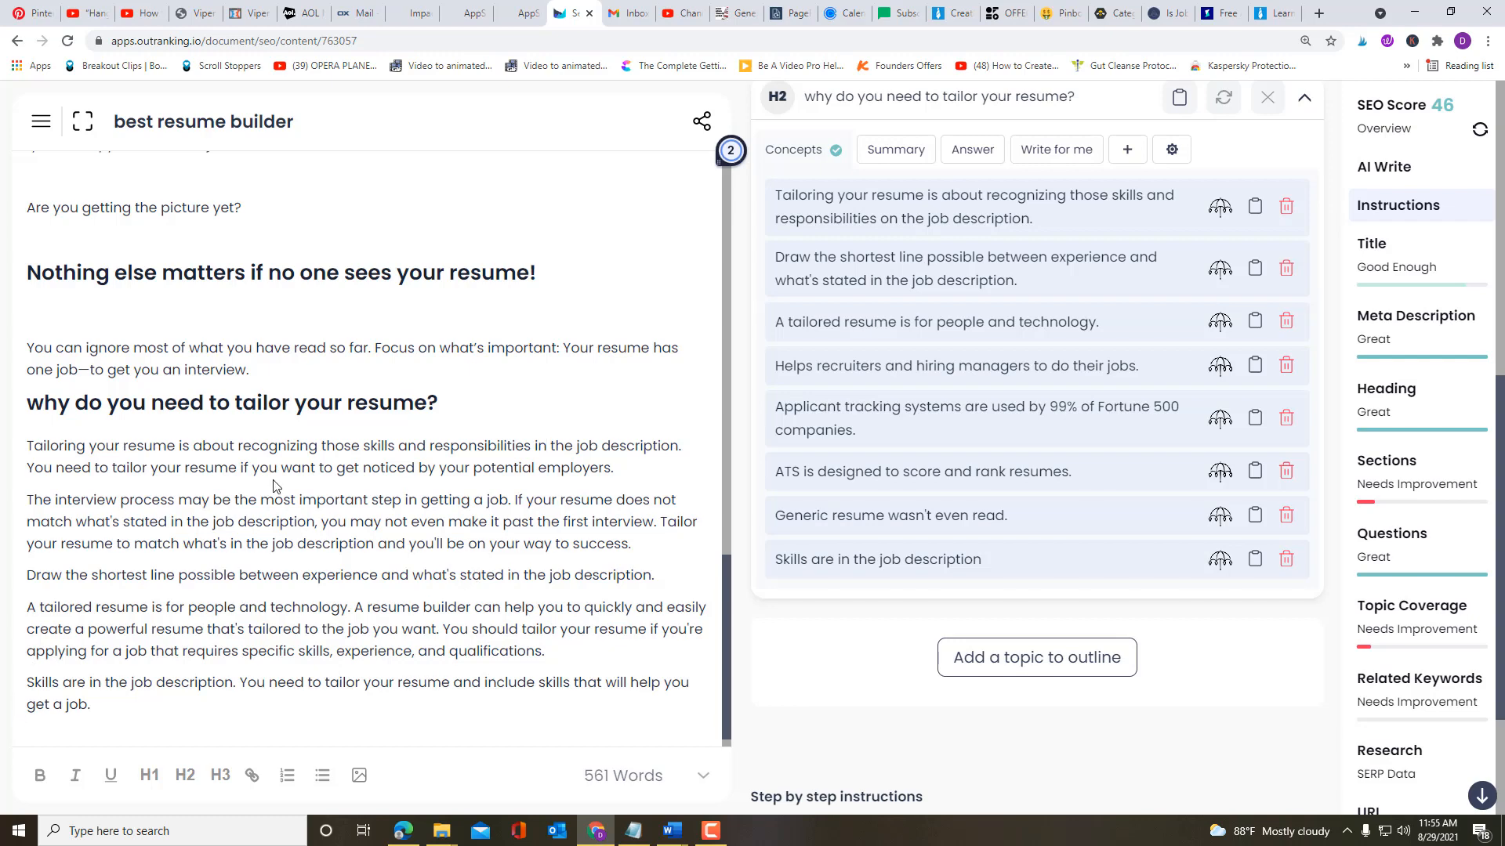
pyautogui.moveTo(92, 704); pyautogui.dragTo(22, 689)
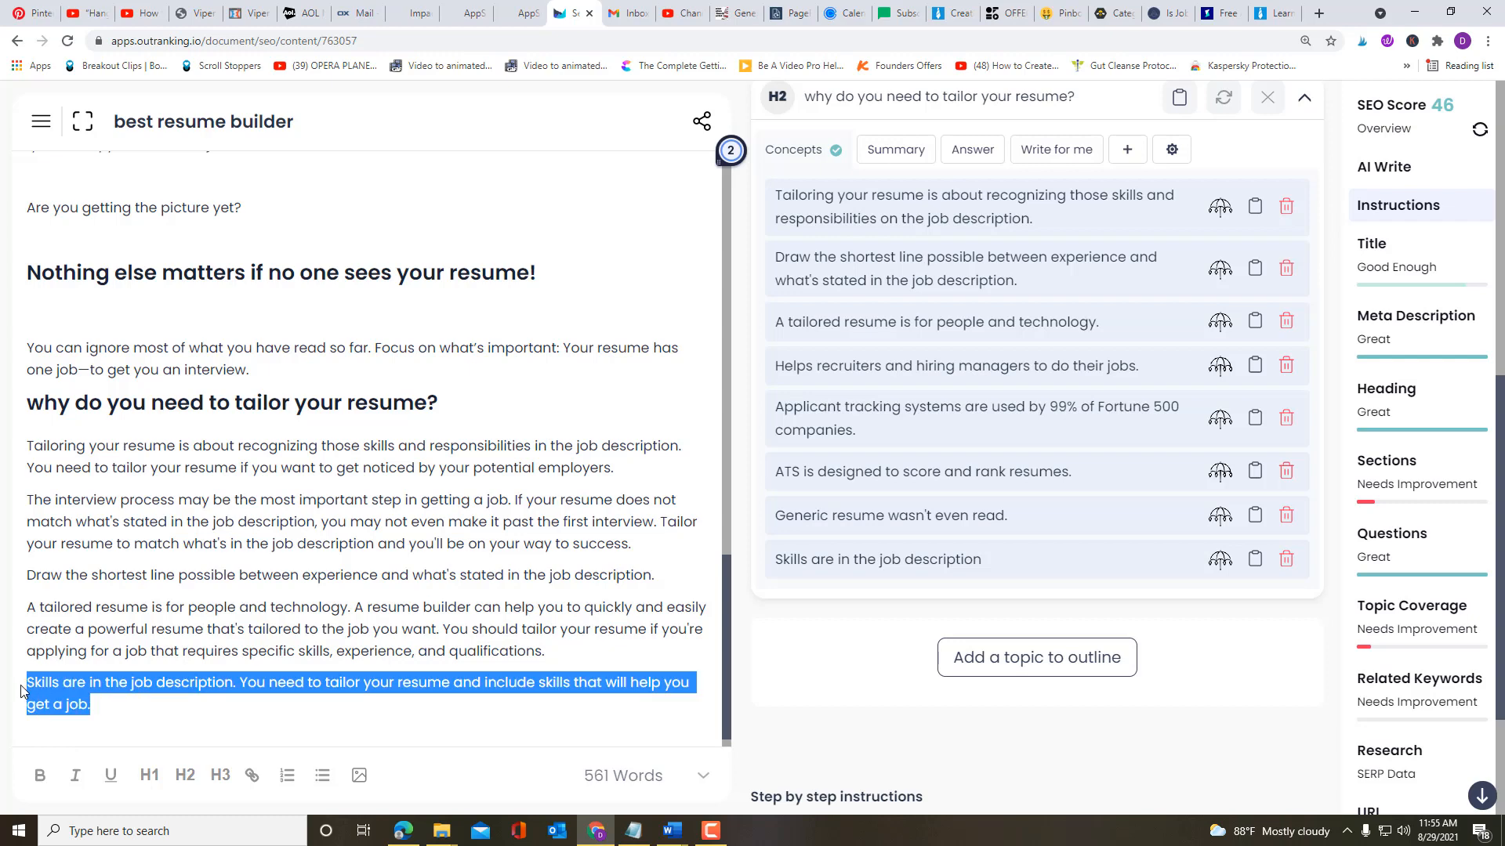
pyautogui.press('BackSpace')
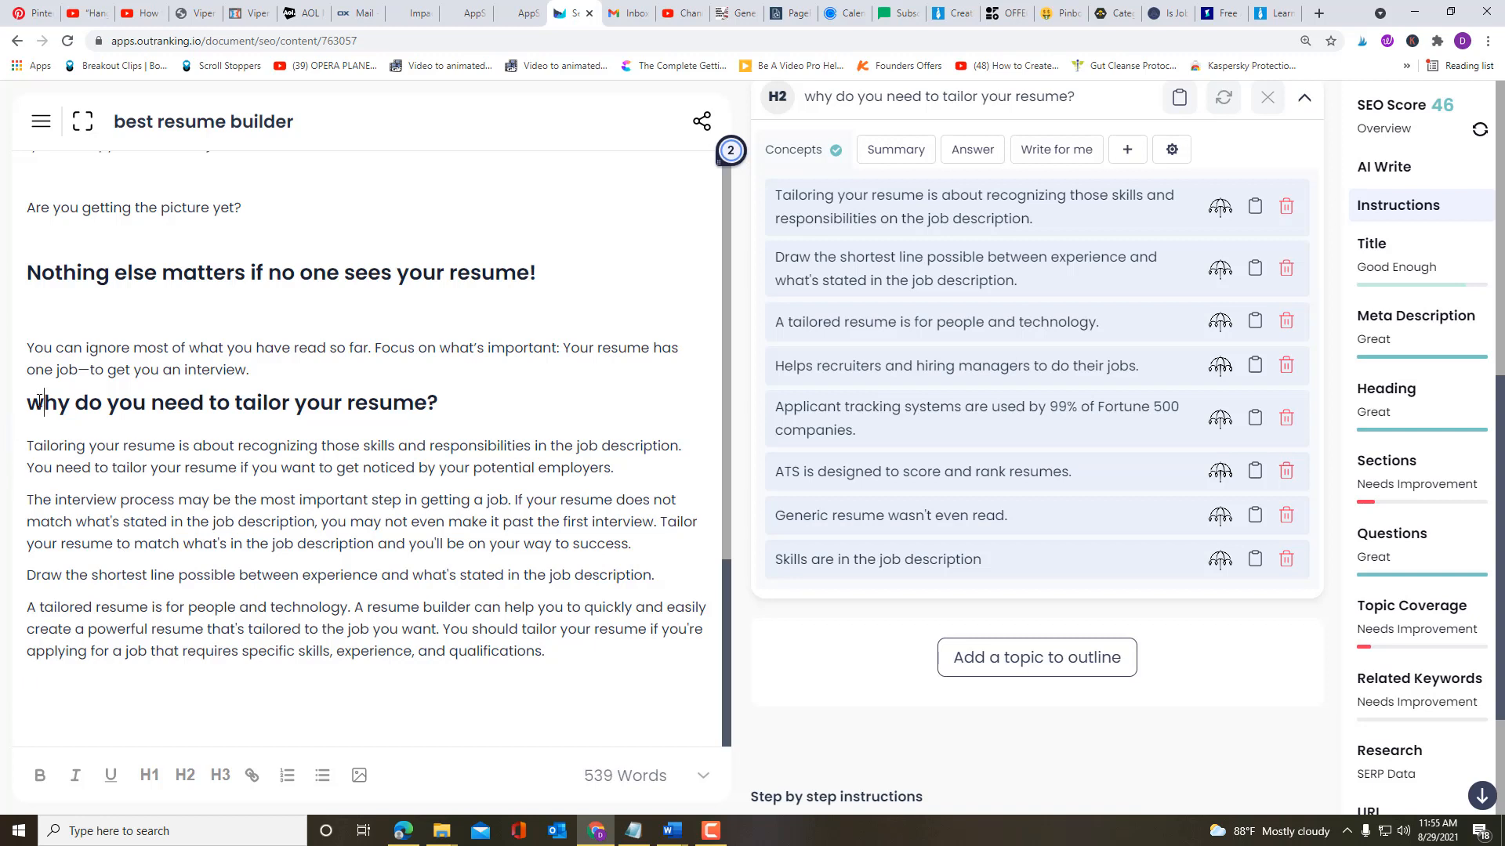
# Step: Capitalize the first letter of the heading so it reads "Why do you need to tailor your resume?"
pyautogui.press('BackSpace')
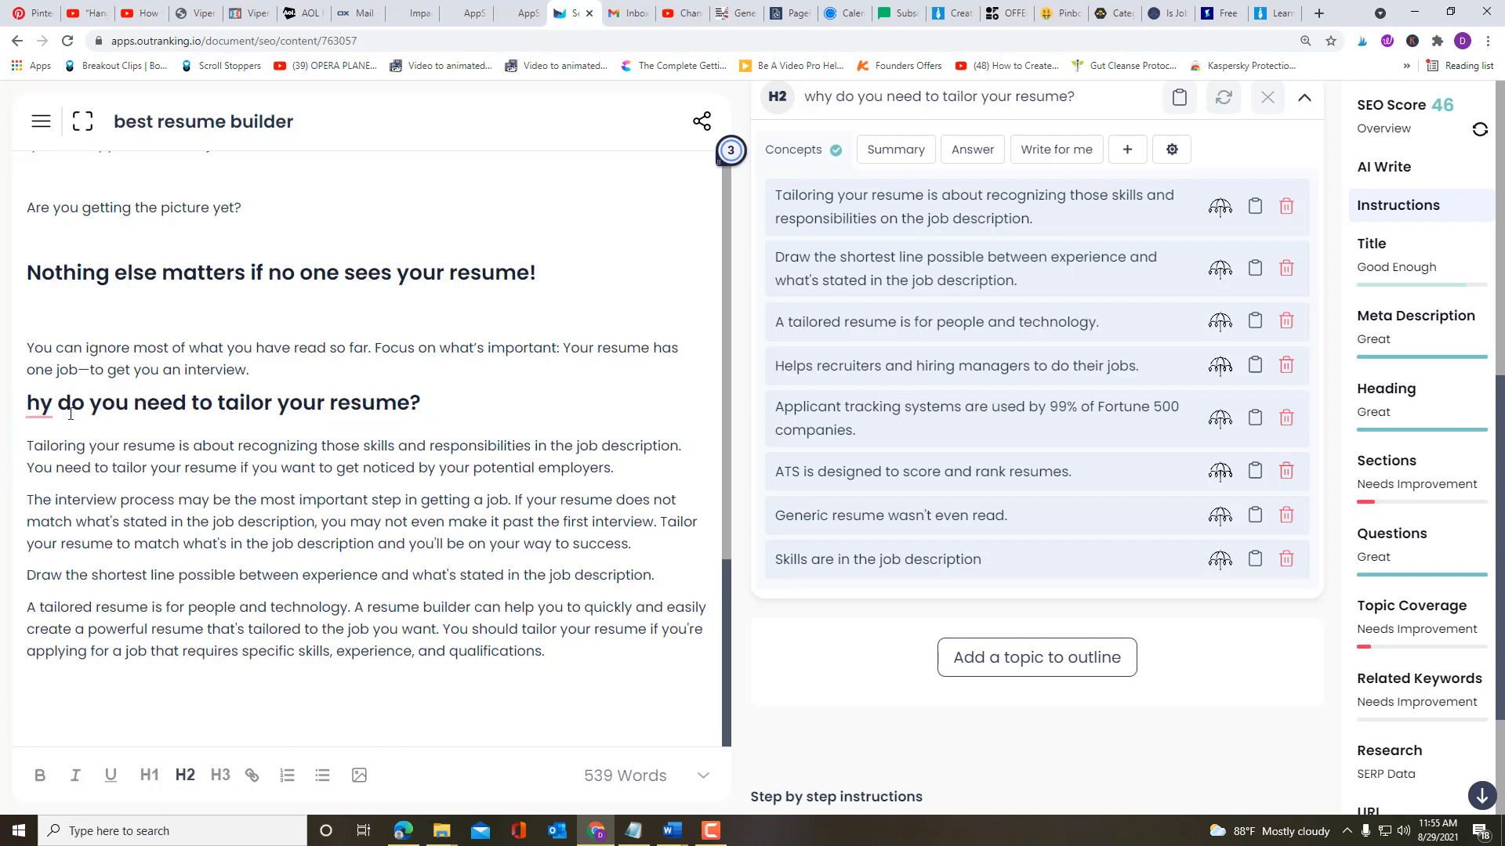
pyautogui.write('w')
pyautogui.moveTo(70, 413)
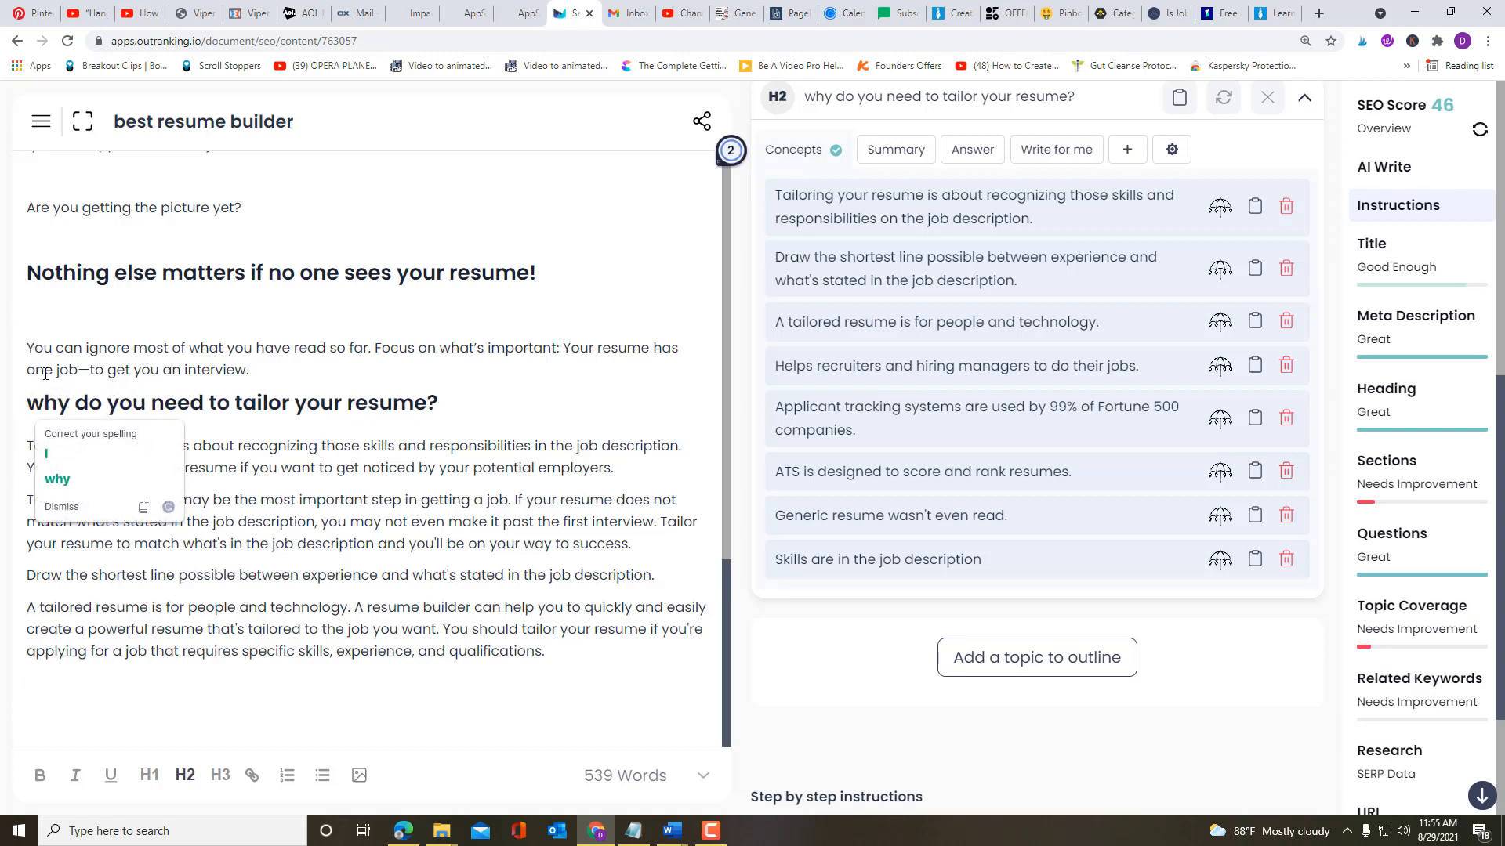
pyautogui.press('BackSpace')
pyautogui.write('w')
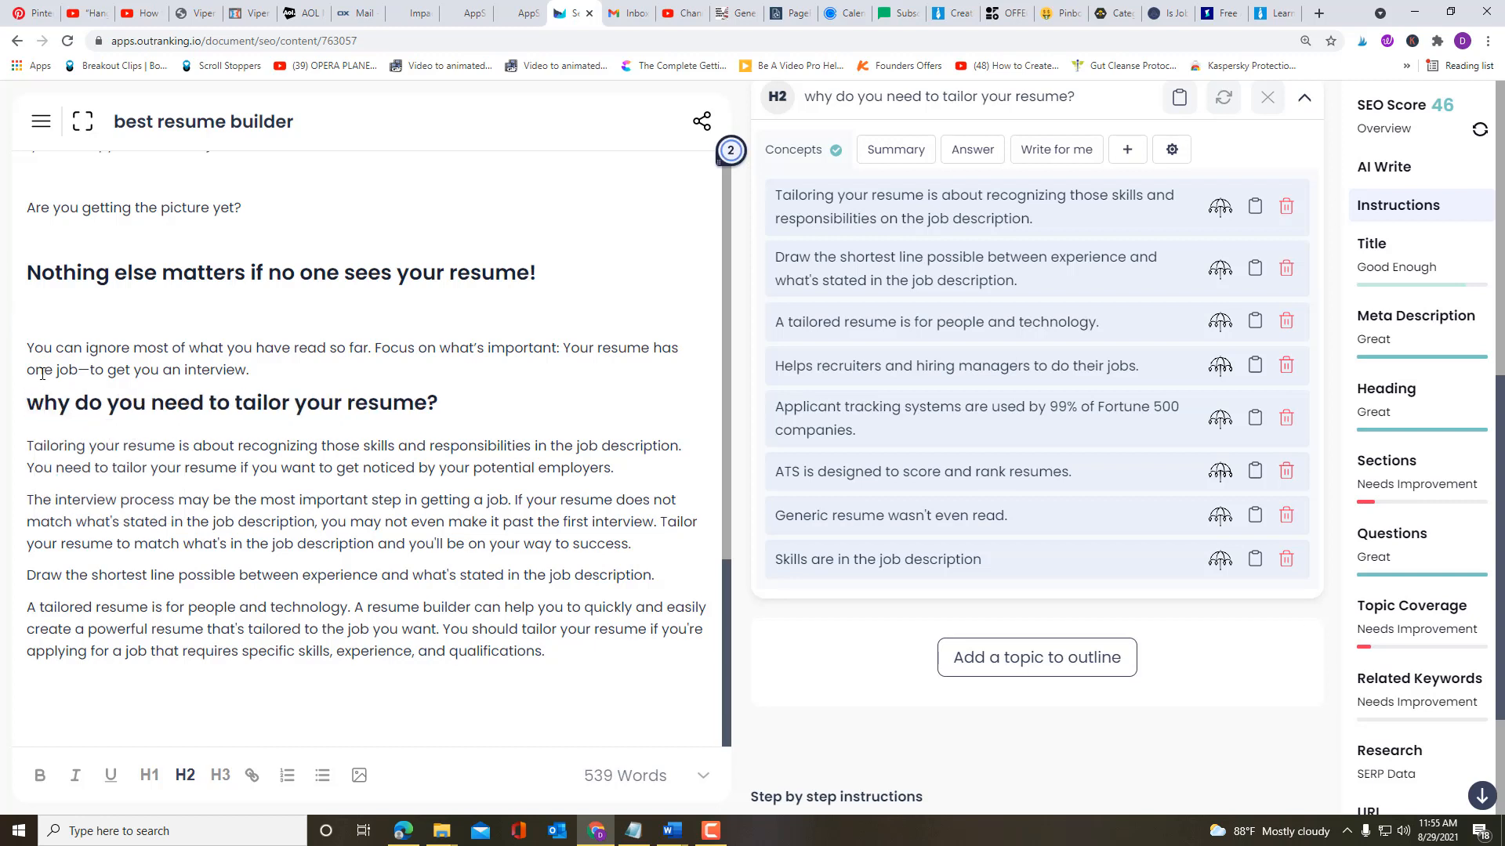
pyautogui.press('BackSpace')
pyautogui.write('W')
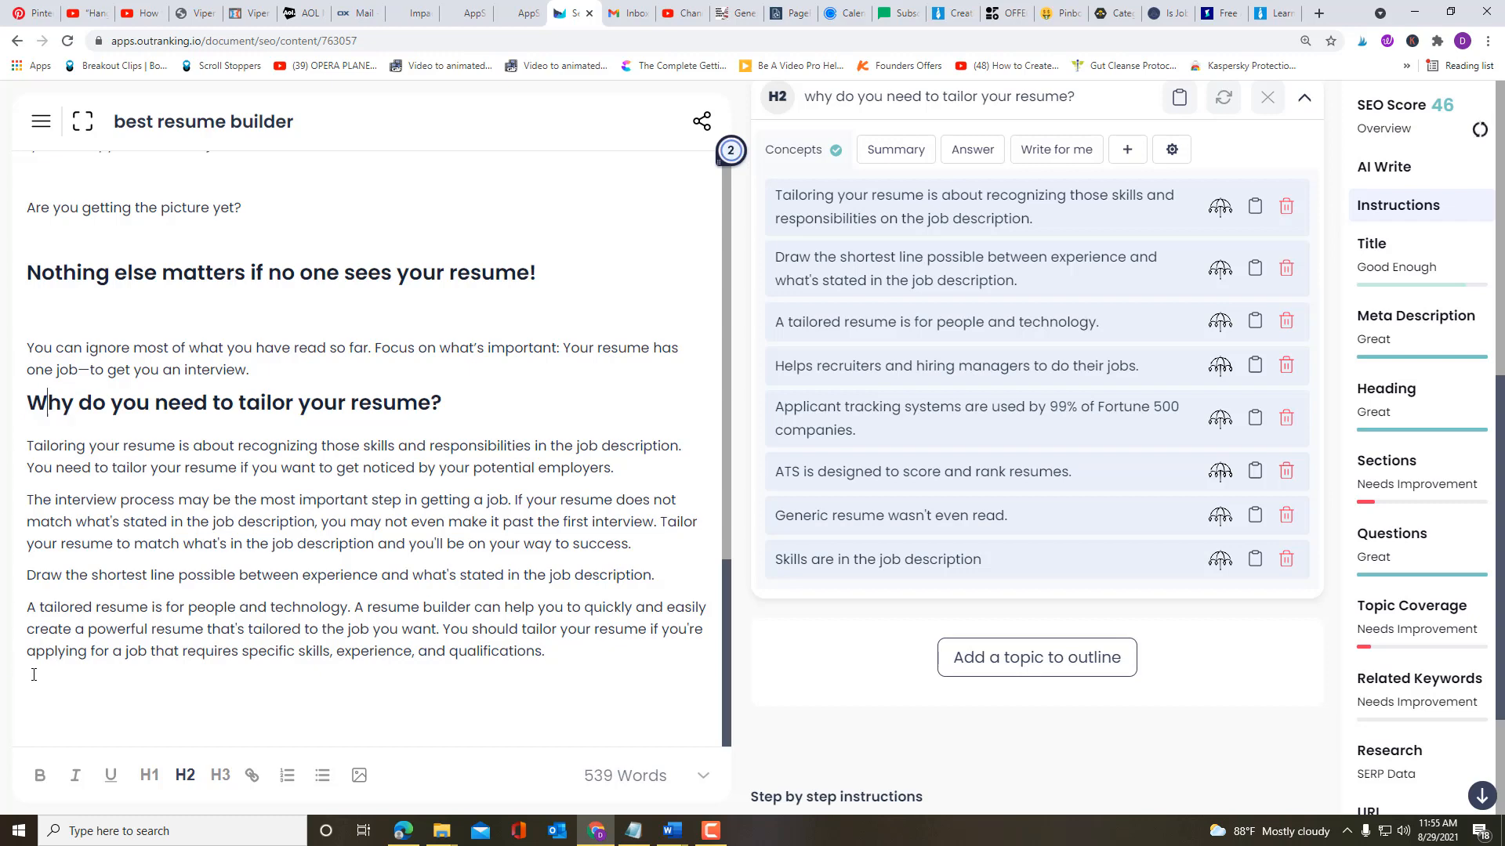
# Step: Place the cursor on the empty line below the article's last paragraph and collapse the outline topic about tailoring your resume
pyautogui.click(34, 676)
pyautogui.scroll(5, 1019, 588)
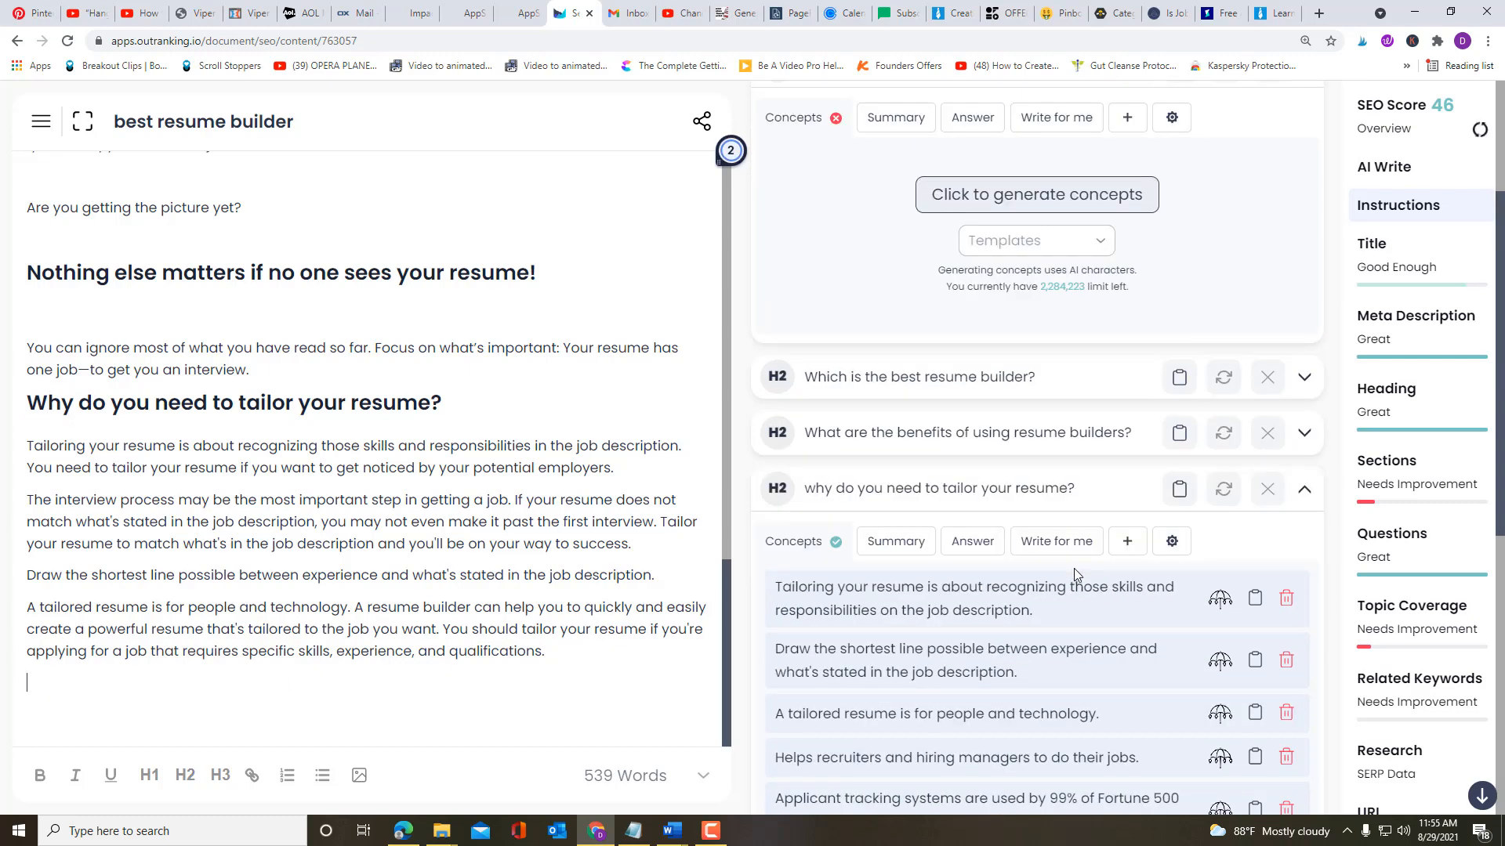
pyautogui.click(1306, 492)
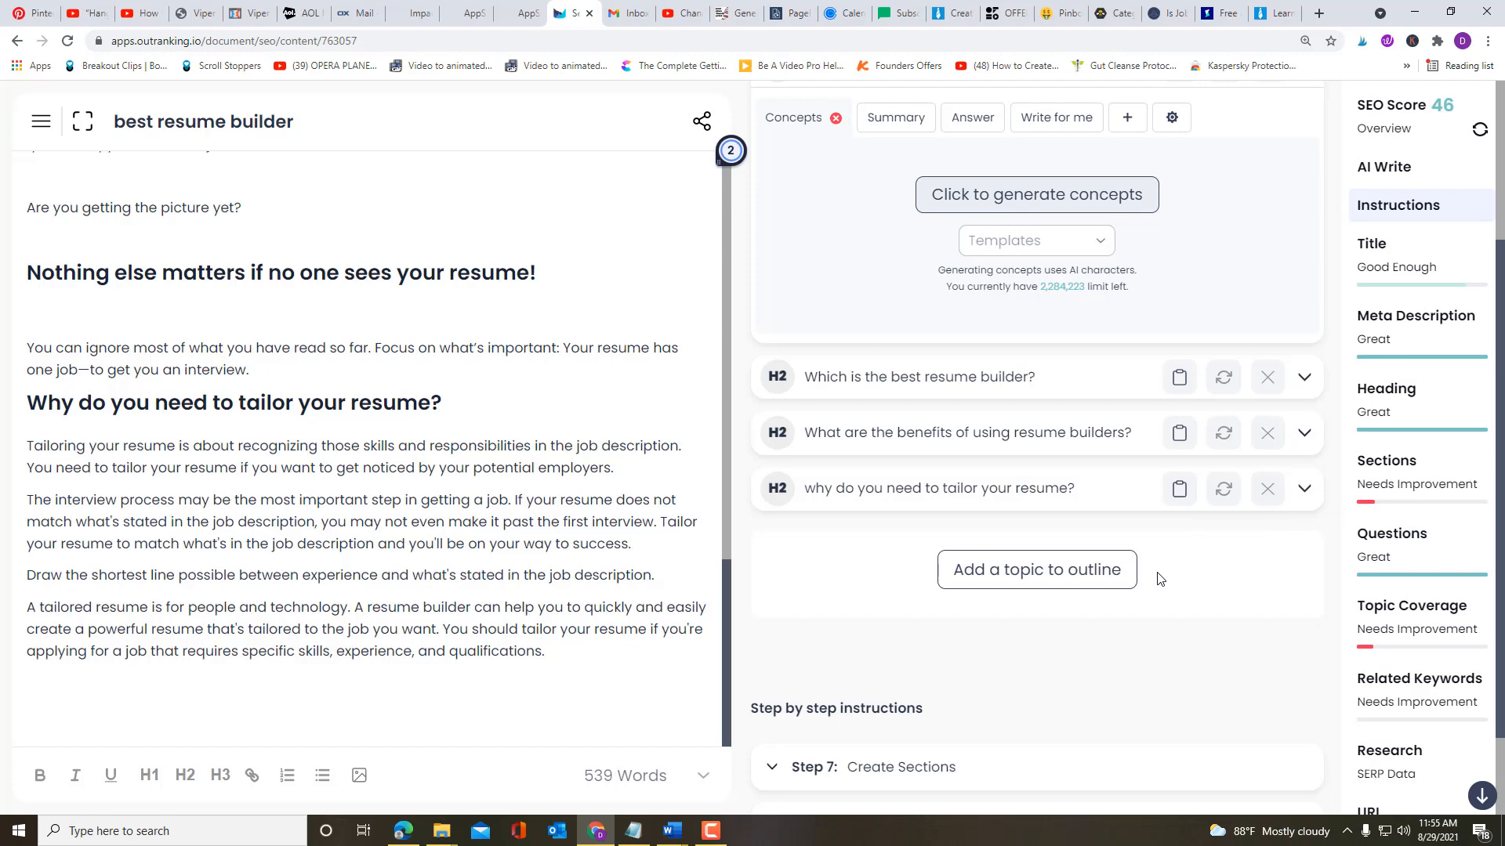
pyautogui.scroll(-2, 871, 470)
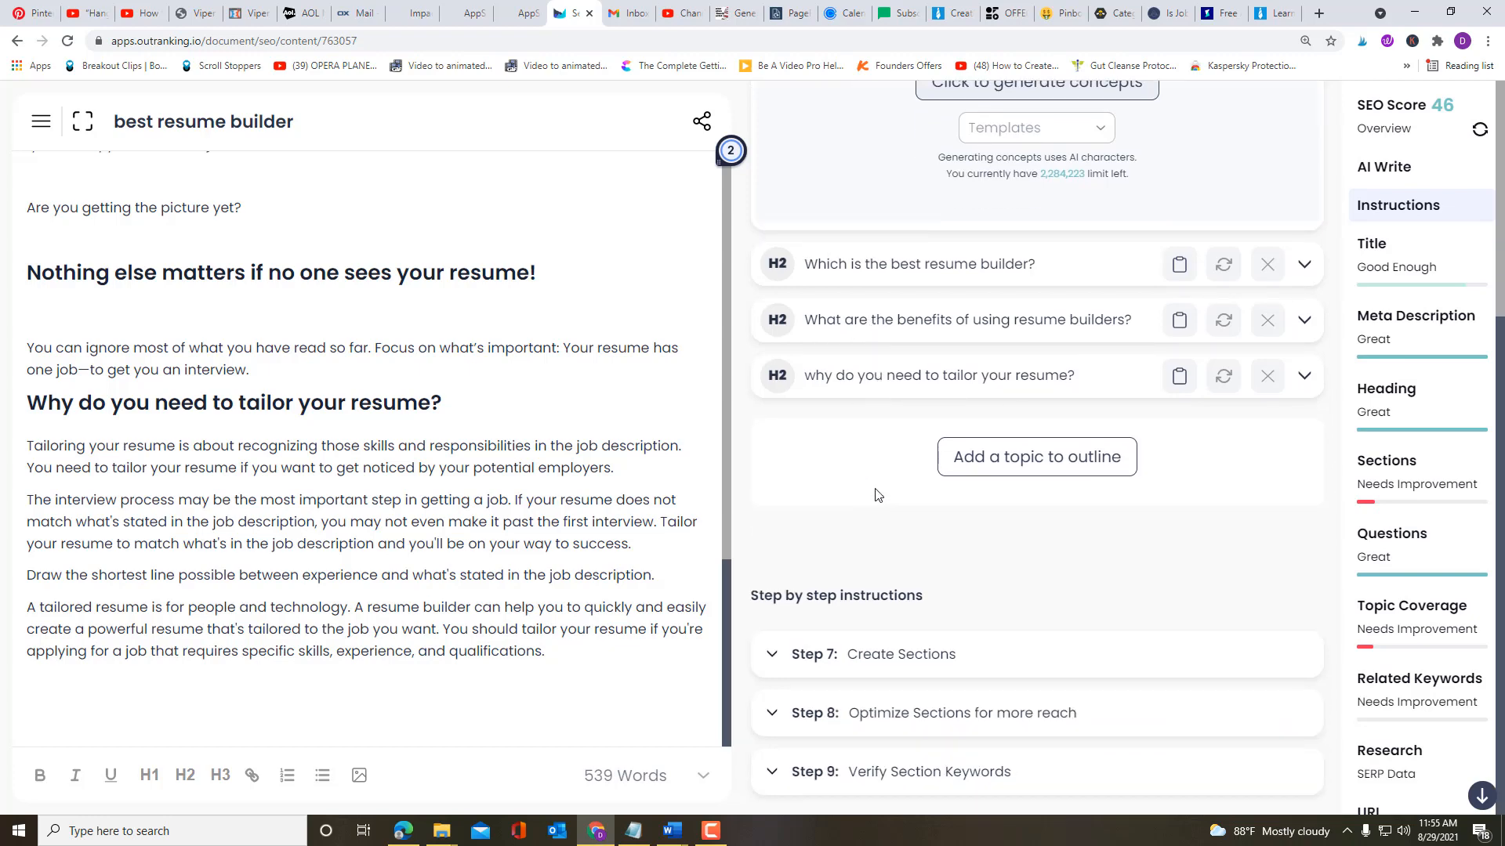
# Step: Expand the outline heading "What are the benefits of using resume builders?" and try to generate concepts for it
pyautogui.scroll(3, 878, 439)
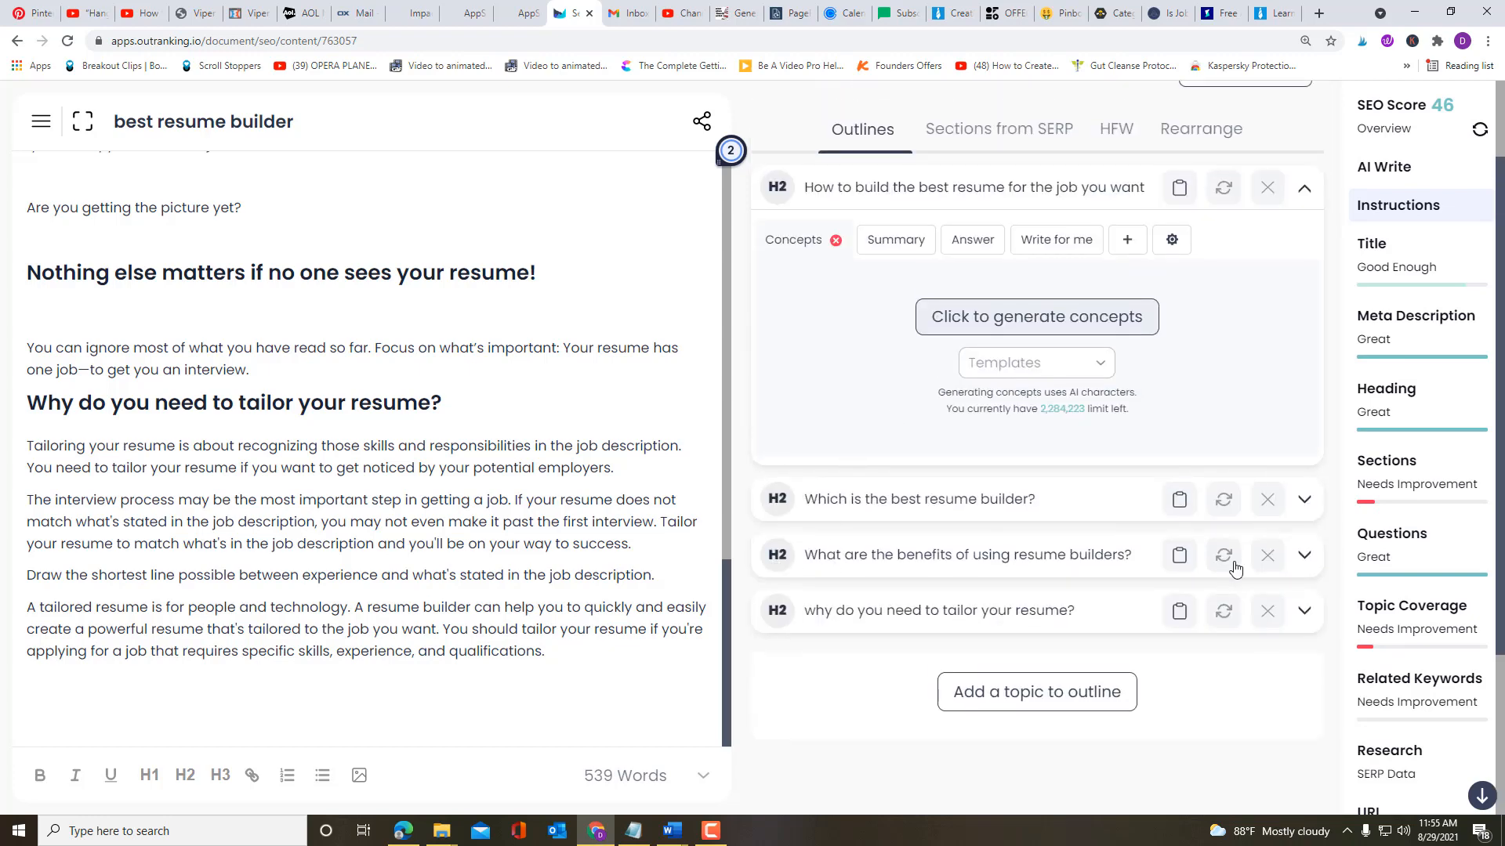
pyautogui.scroll(-2, 1187, 677)
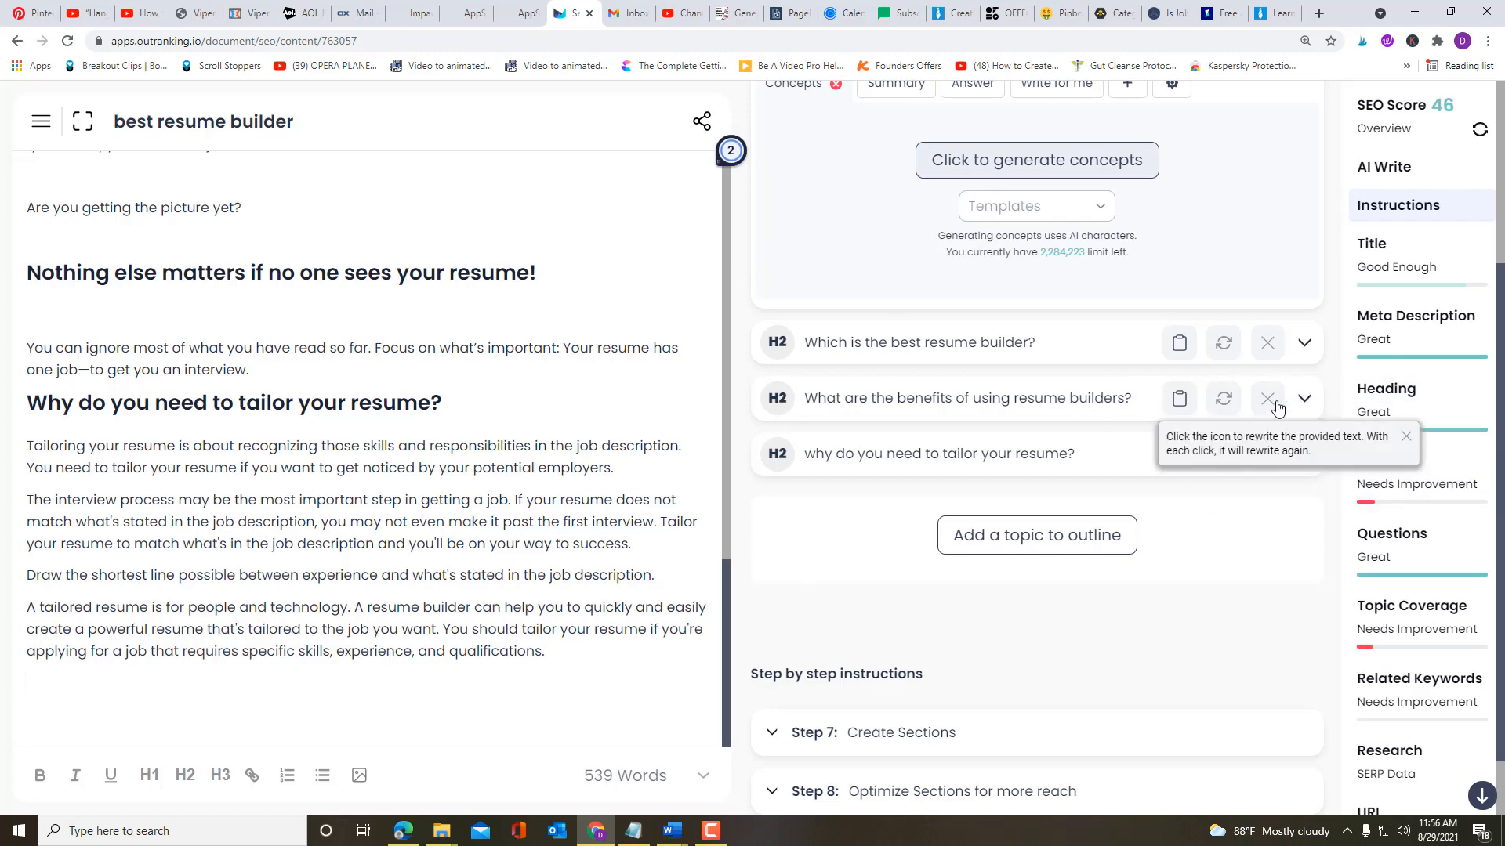
pyautogui.click(1305, 399)
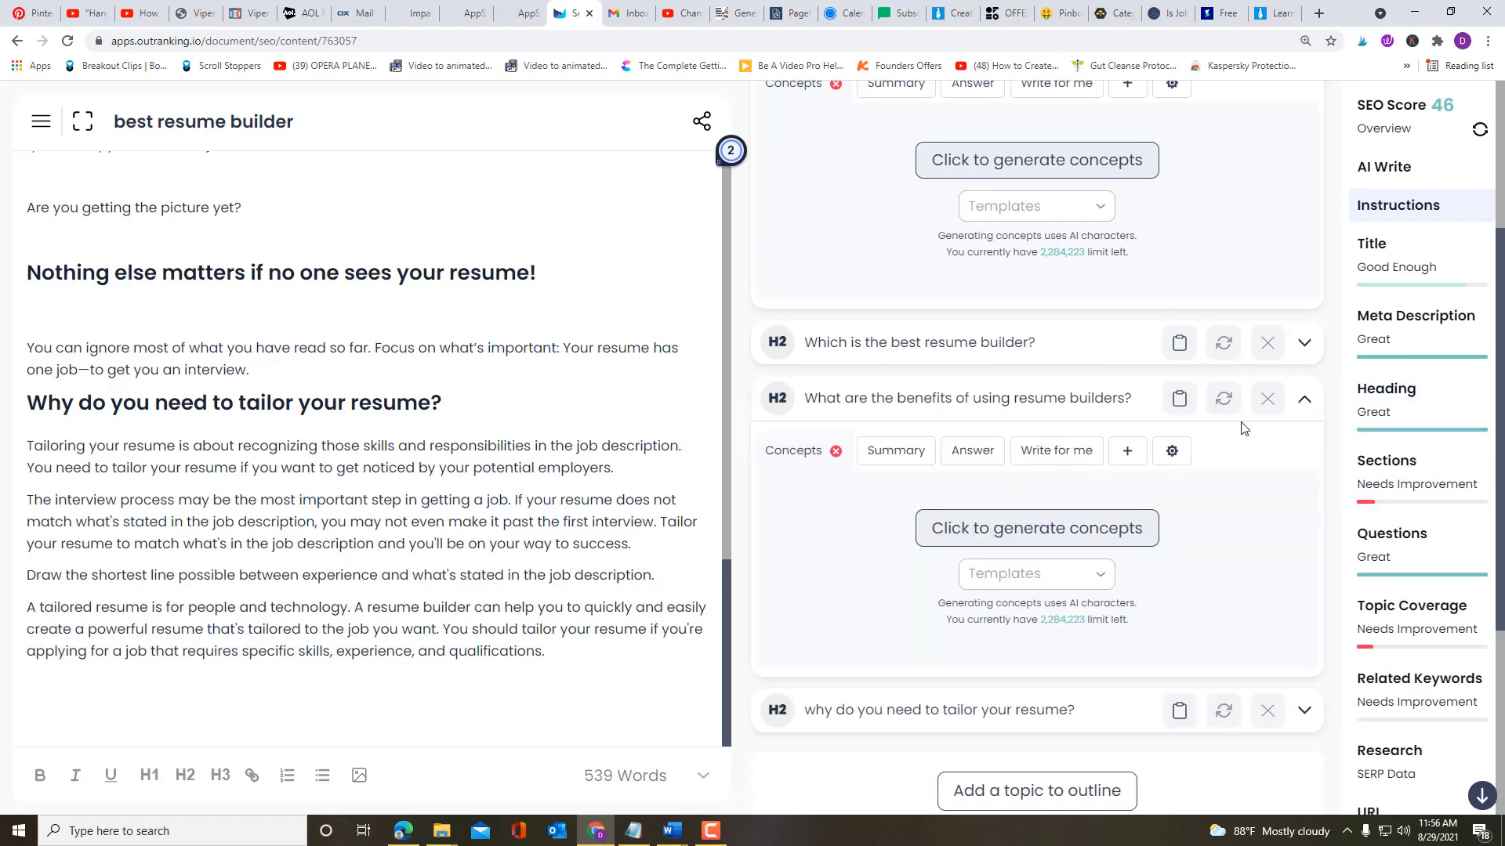
pyautogui.click(1015, 529)
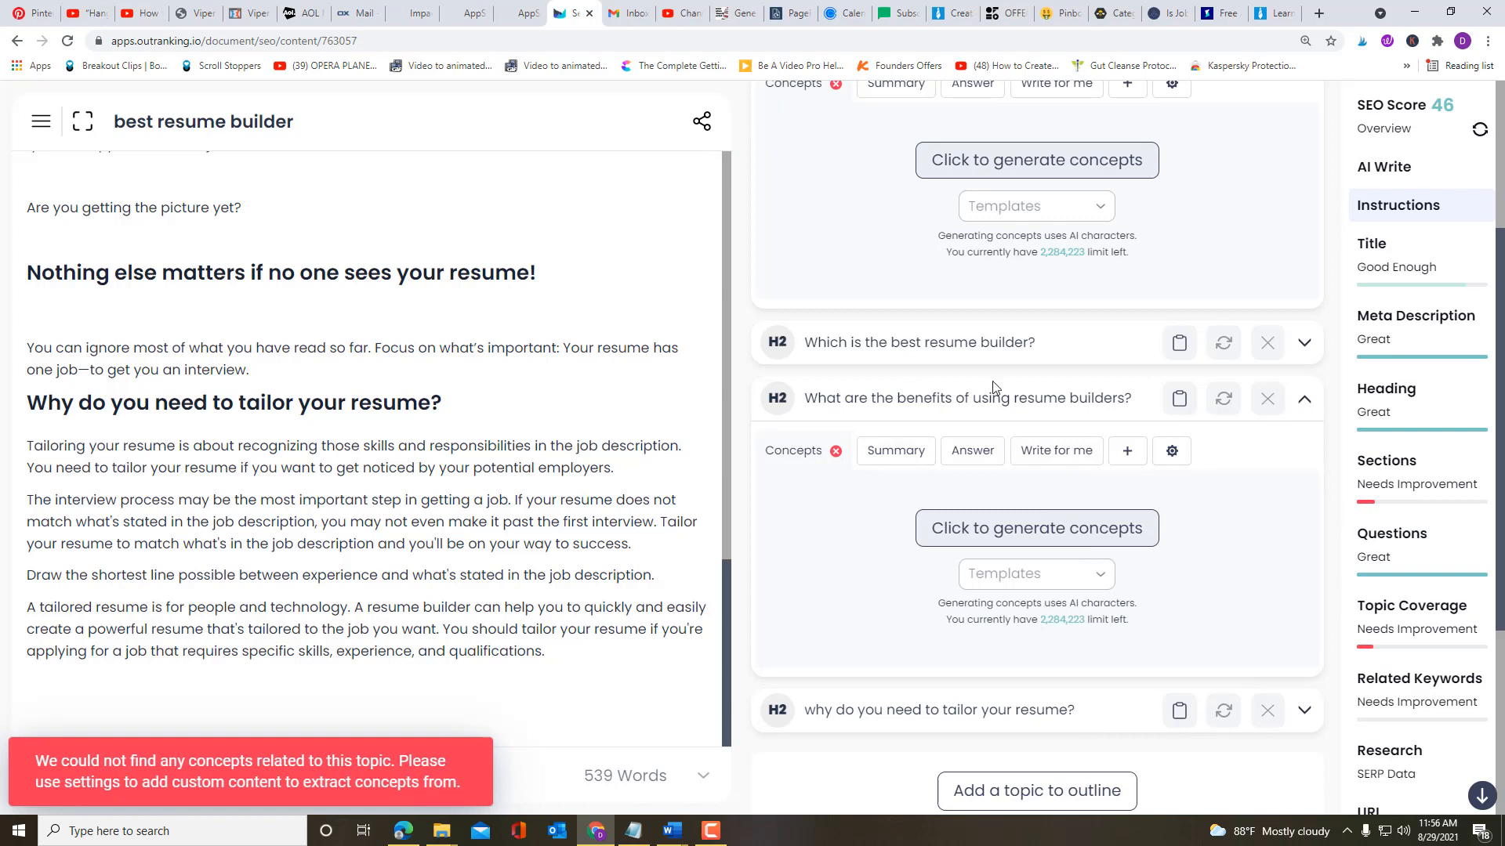
# Step: Copy the heading "What are the benefits of using resume builders?" and search Google for it in the already open search page
pyautogui.moveTo(807, 397); pyautogui.dragTo(1132, 390)
pyautogui.hotkey('ctrl', 'c')
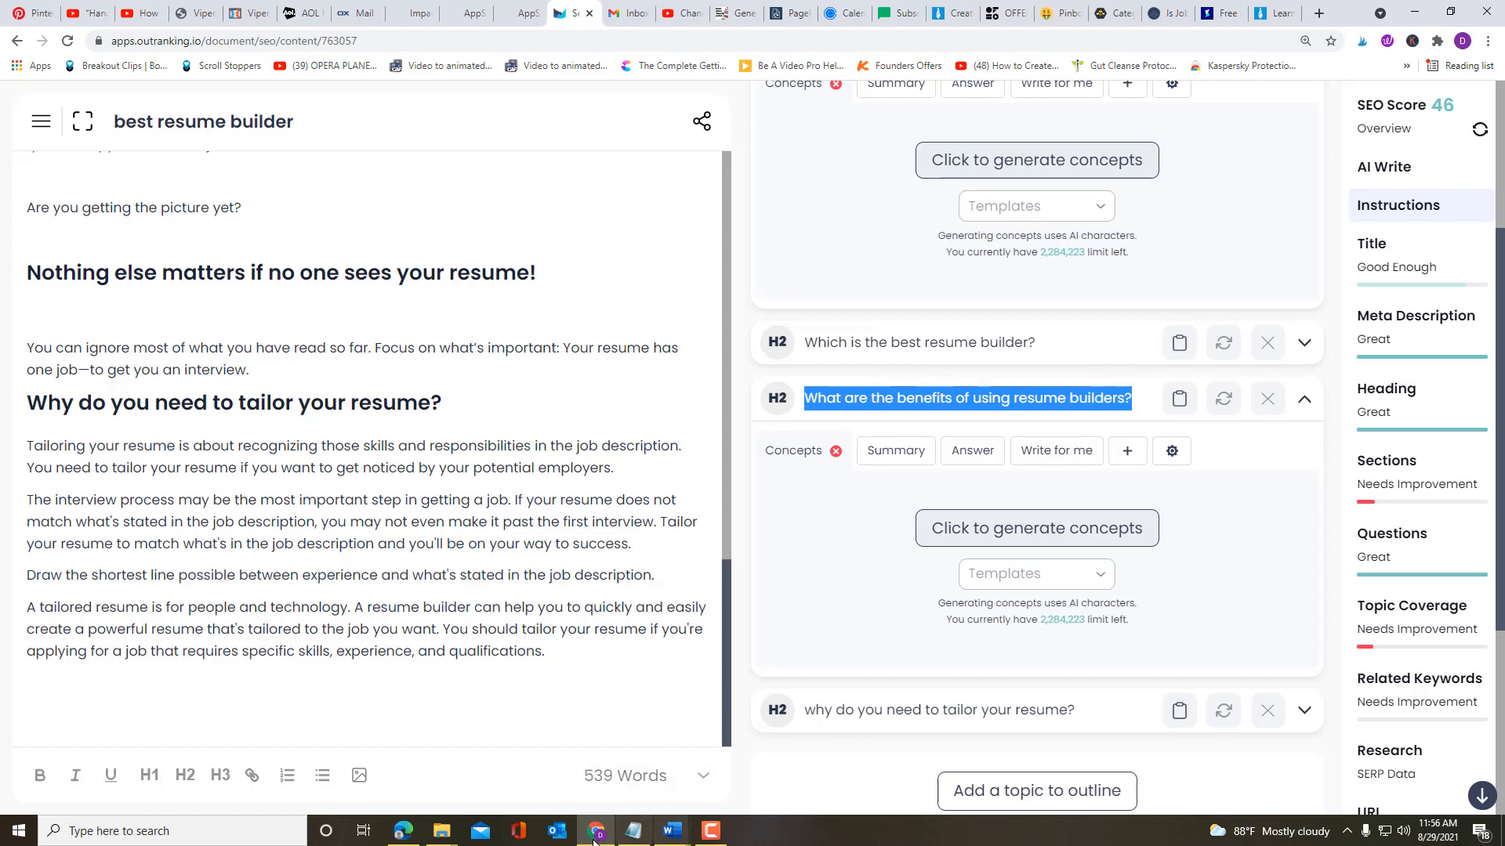
pyautogui.moveTo(590, 843)
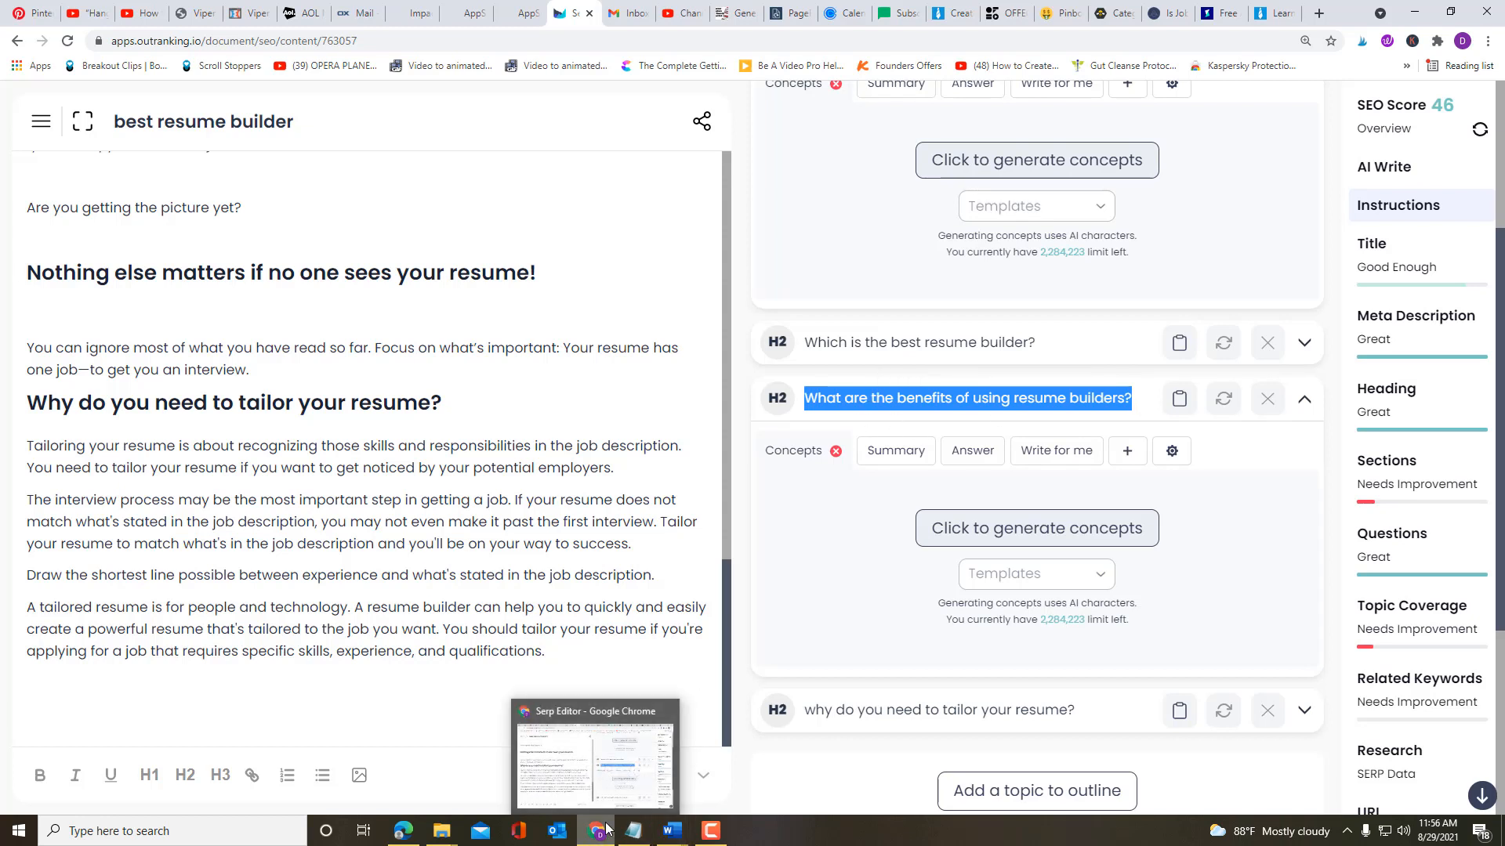
pyautogui.click(1278, 15)
pyautogui.click(17, 43)
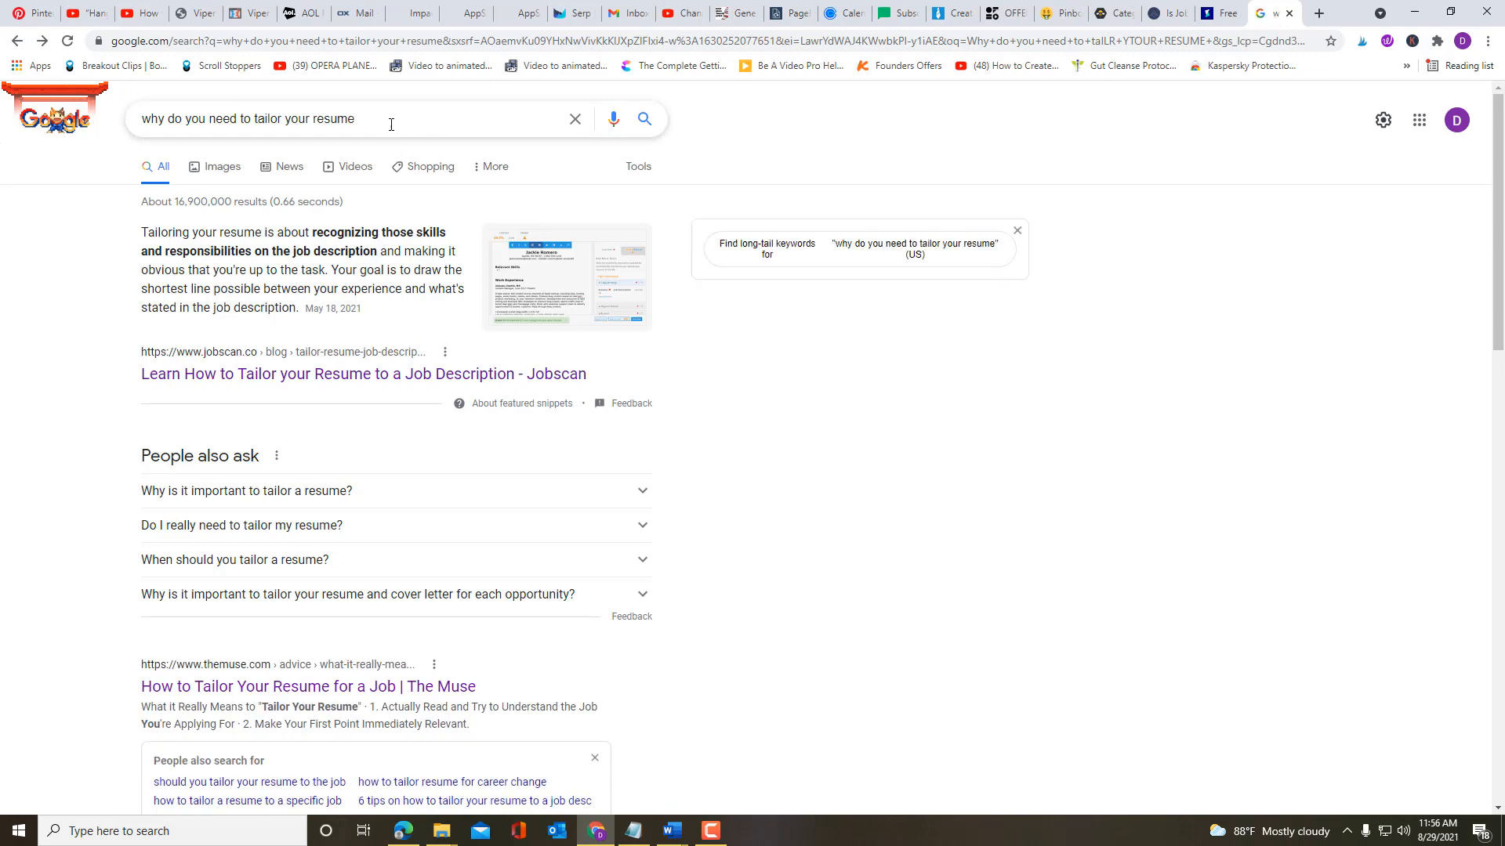
pyautogui.moveTo(389, 120); pyautogui.dragTo(84, 122)
pyautogui.hotkey('ctrl', 'v')
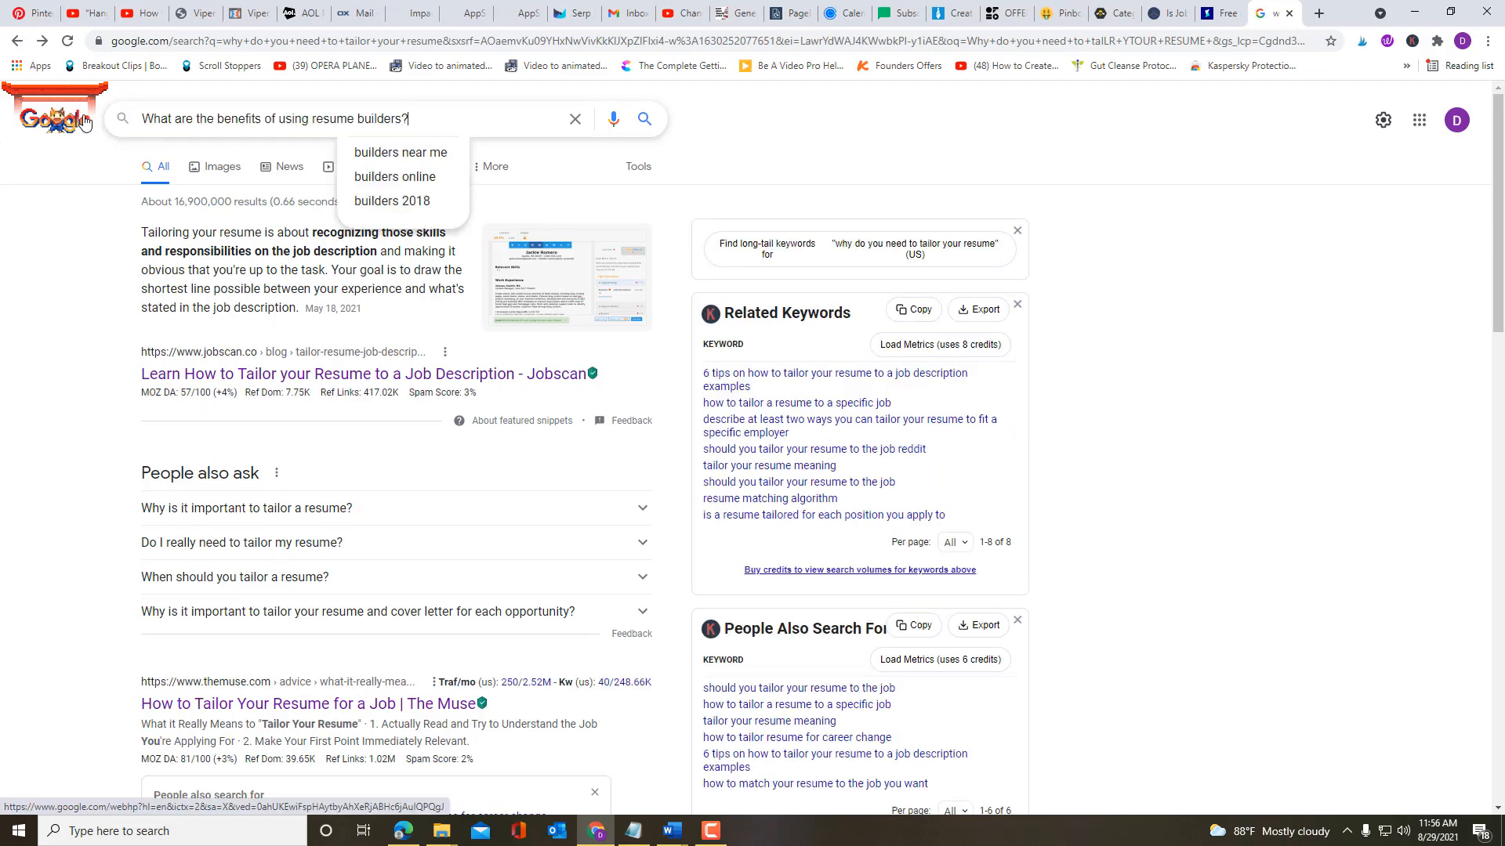
pyautogui.click(645, 118)
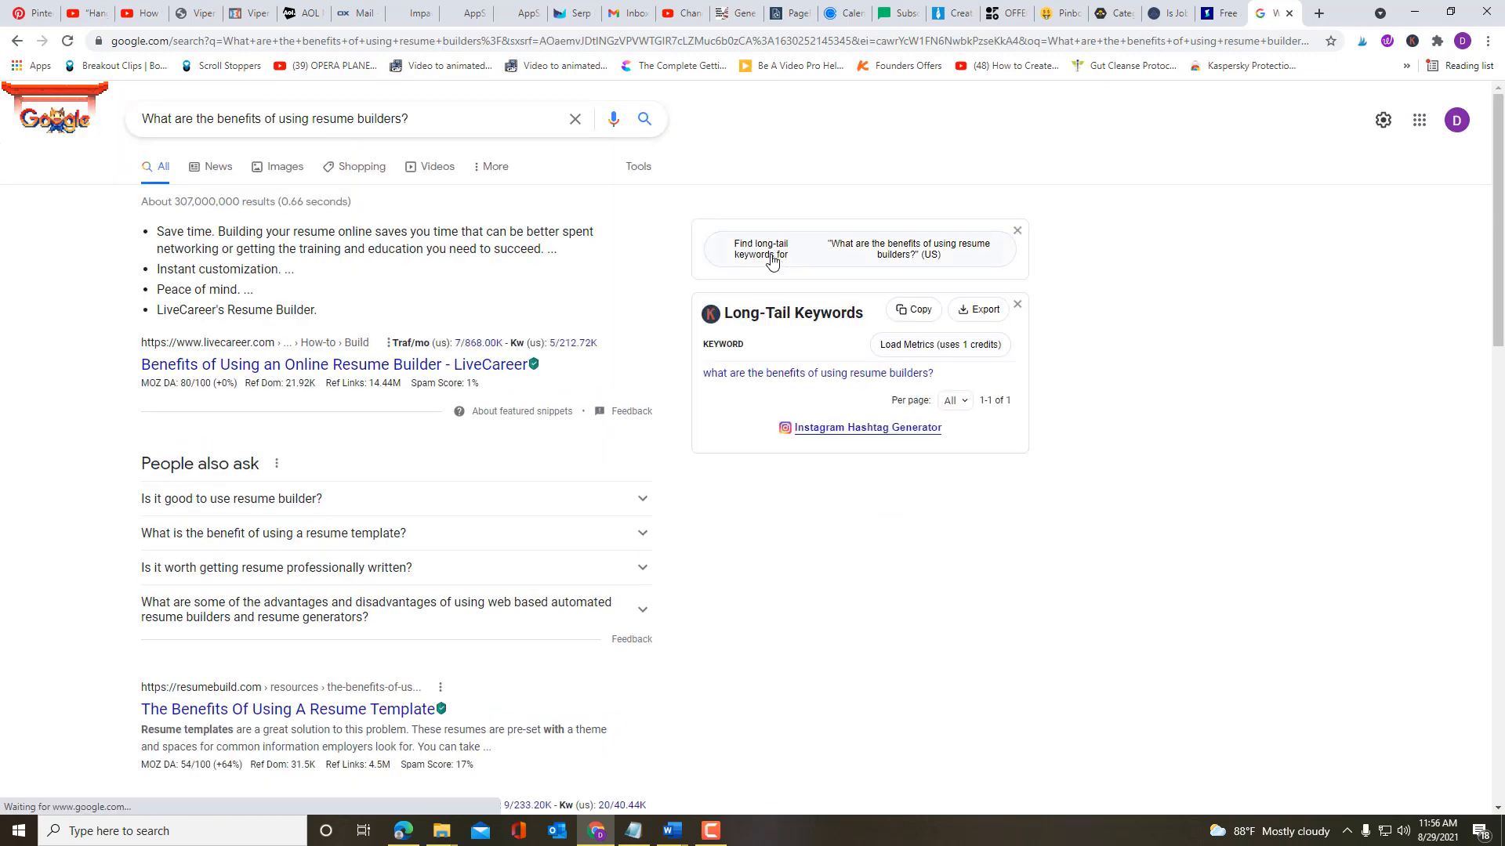
# Step: Review the earlier Google results for "why do you need to tailor your resume" and return to the resume builder benefits results
pyautogui.click(16, 41)
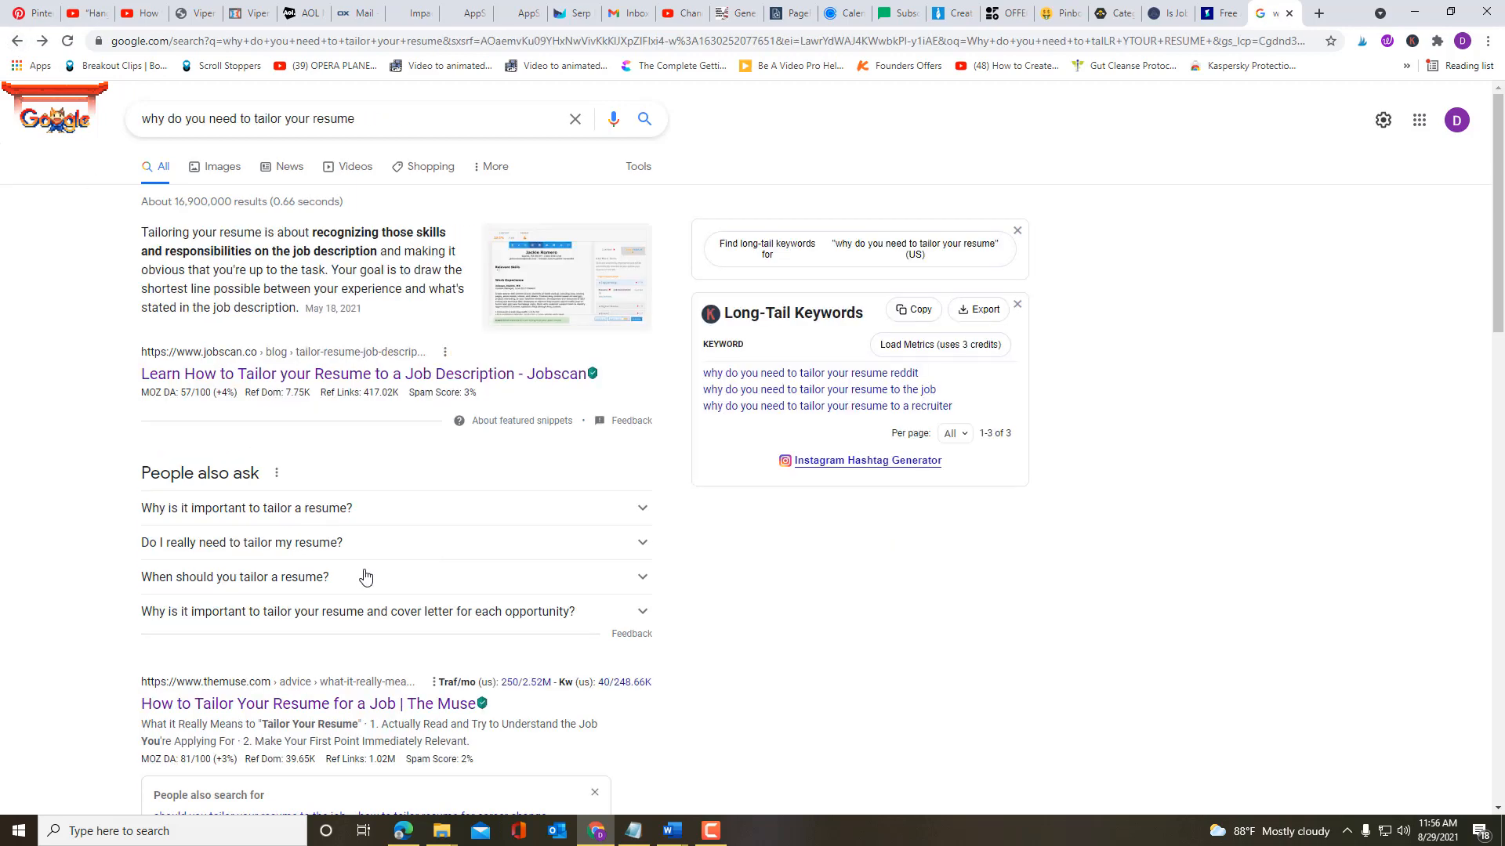
pyautogui.scroll(-2, 122, 337)
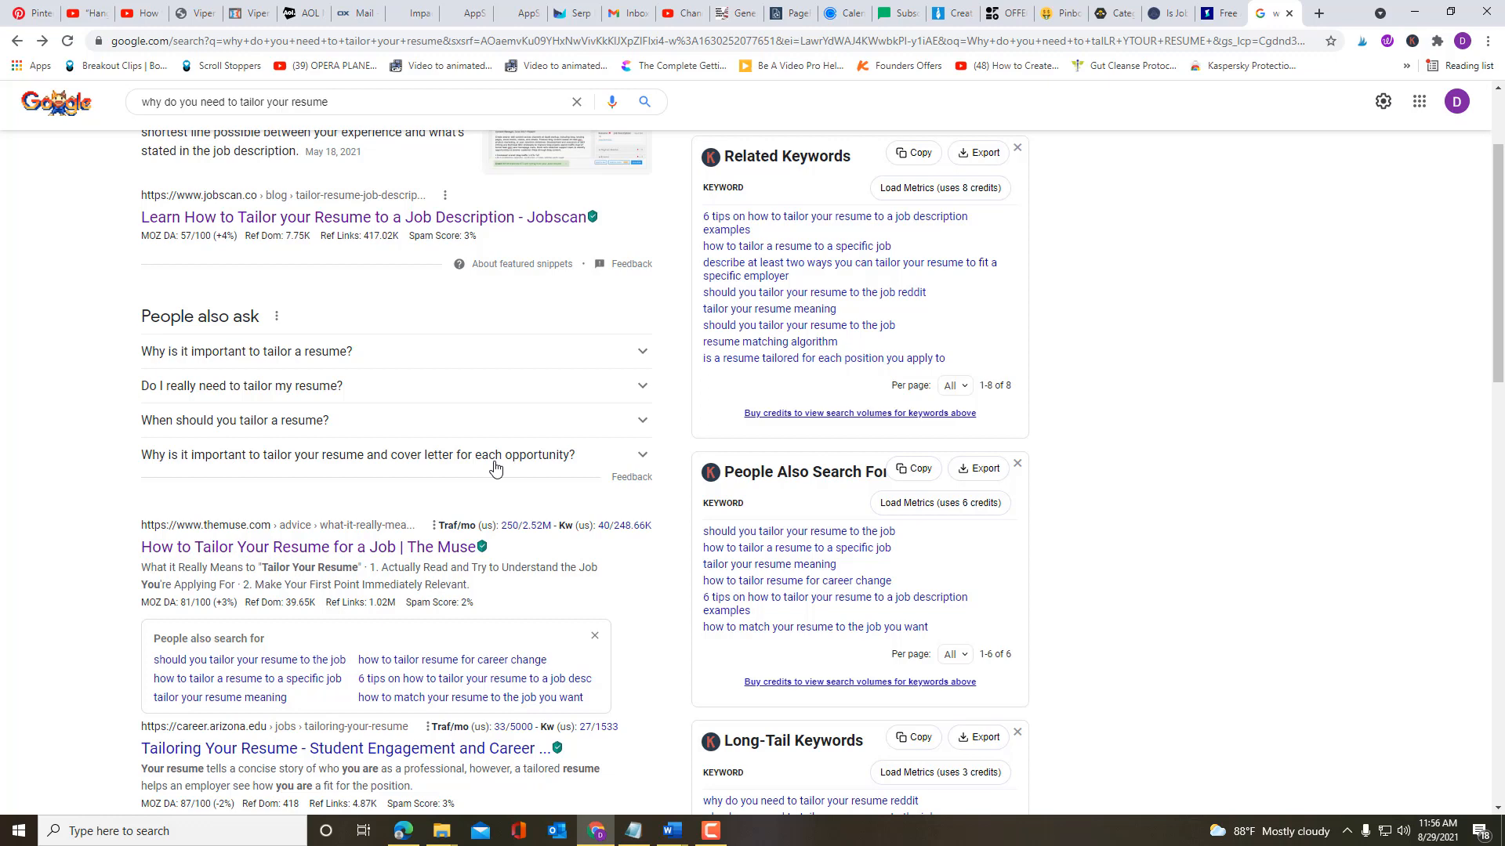
pyautogui.scroll(-1, 495, 468)
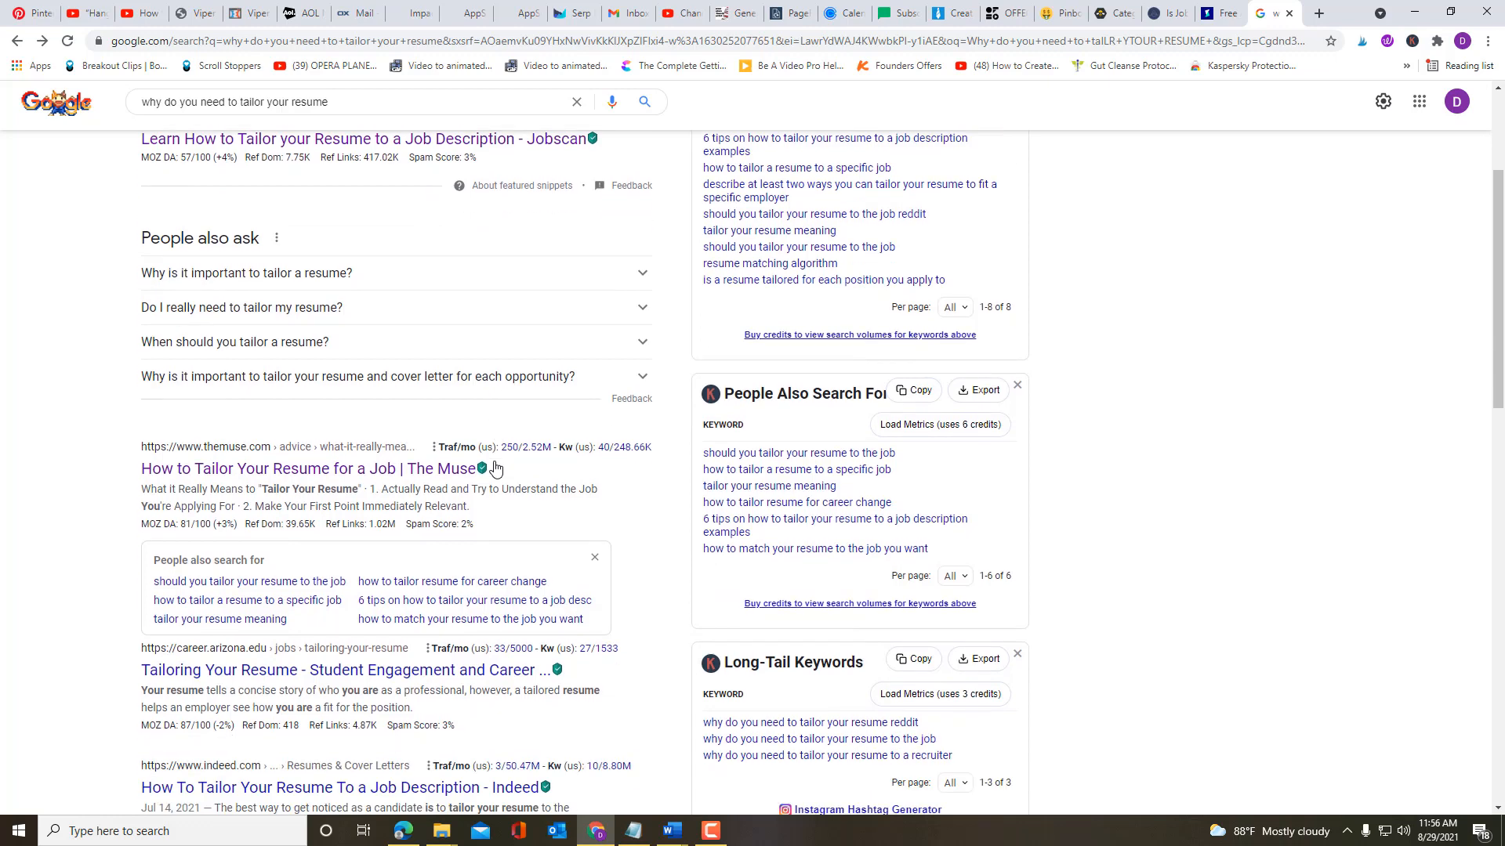
pyautogui.scroll(3, 494, 468)
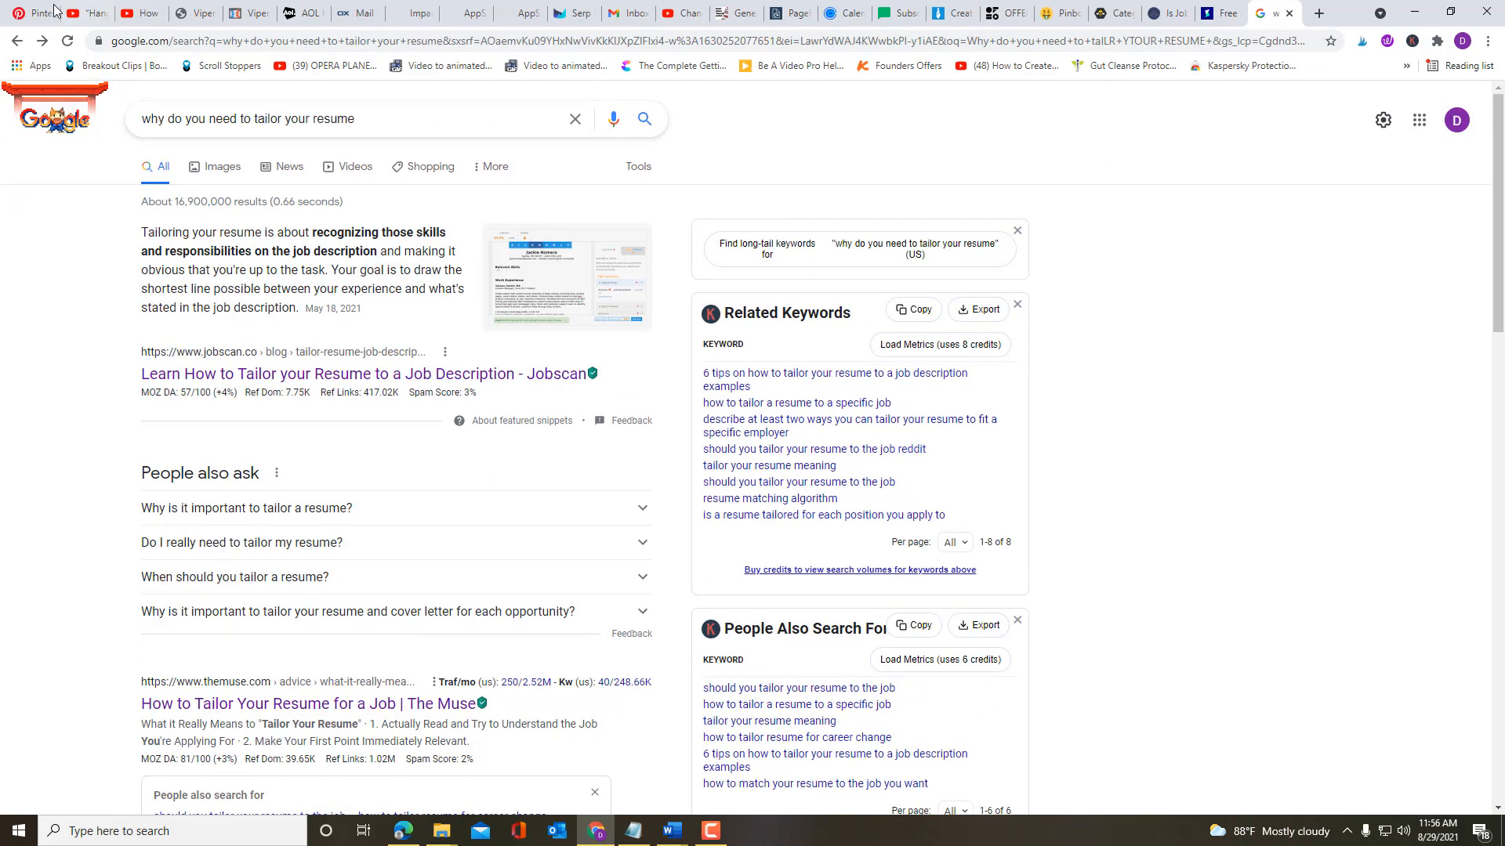
pyautogui.click(41, 41)
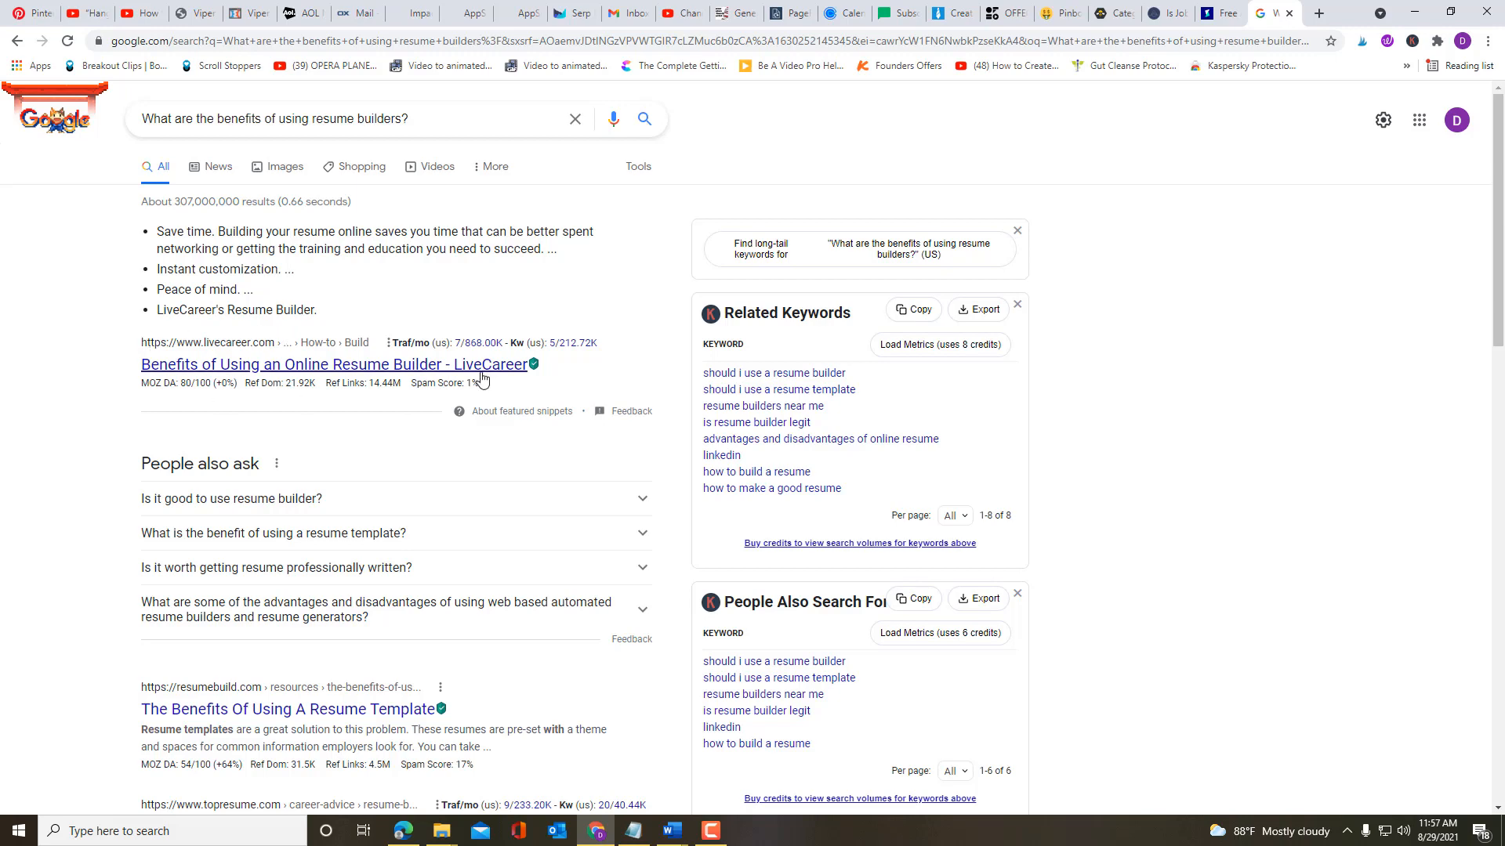
# Step: Look through the resume builder benefits results and open the jobmob.co.il article "Unusually Good Reasons To Use A Smart Resume Builder"
pyautogui.scroll(-3, 427, 639)
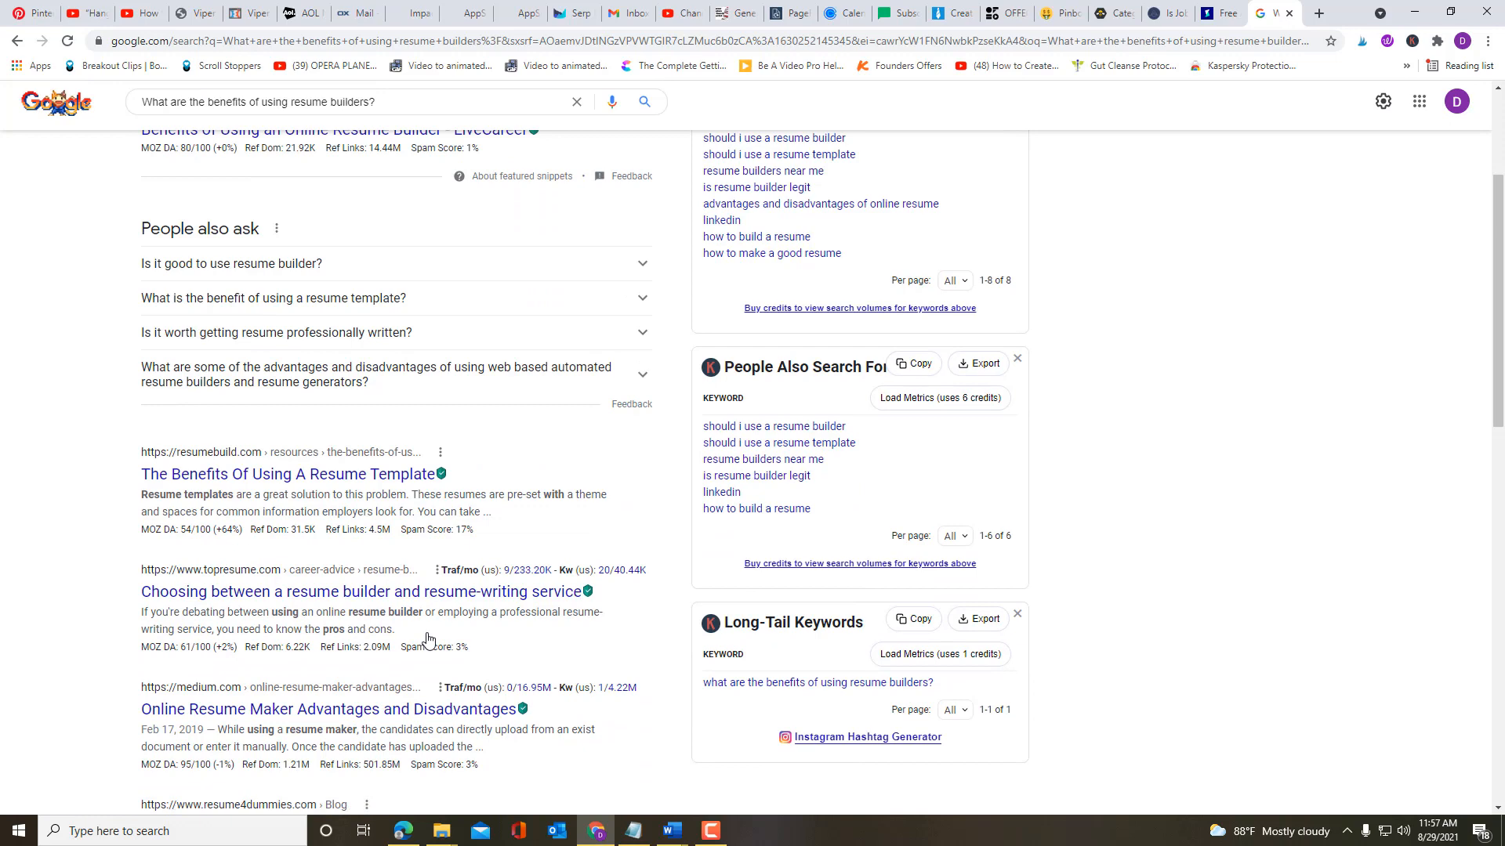
pyautogui.scroll(-2, 435, 561)
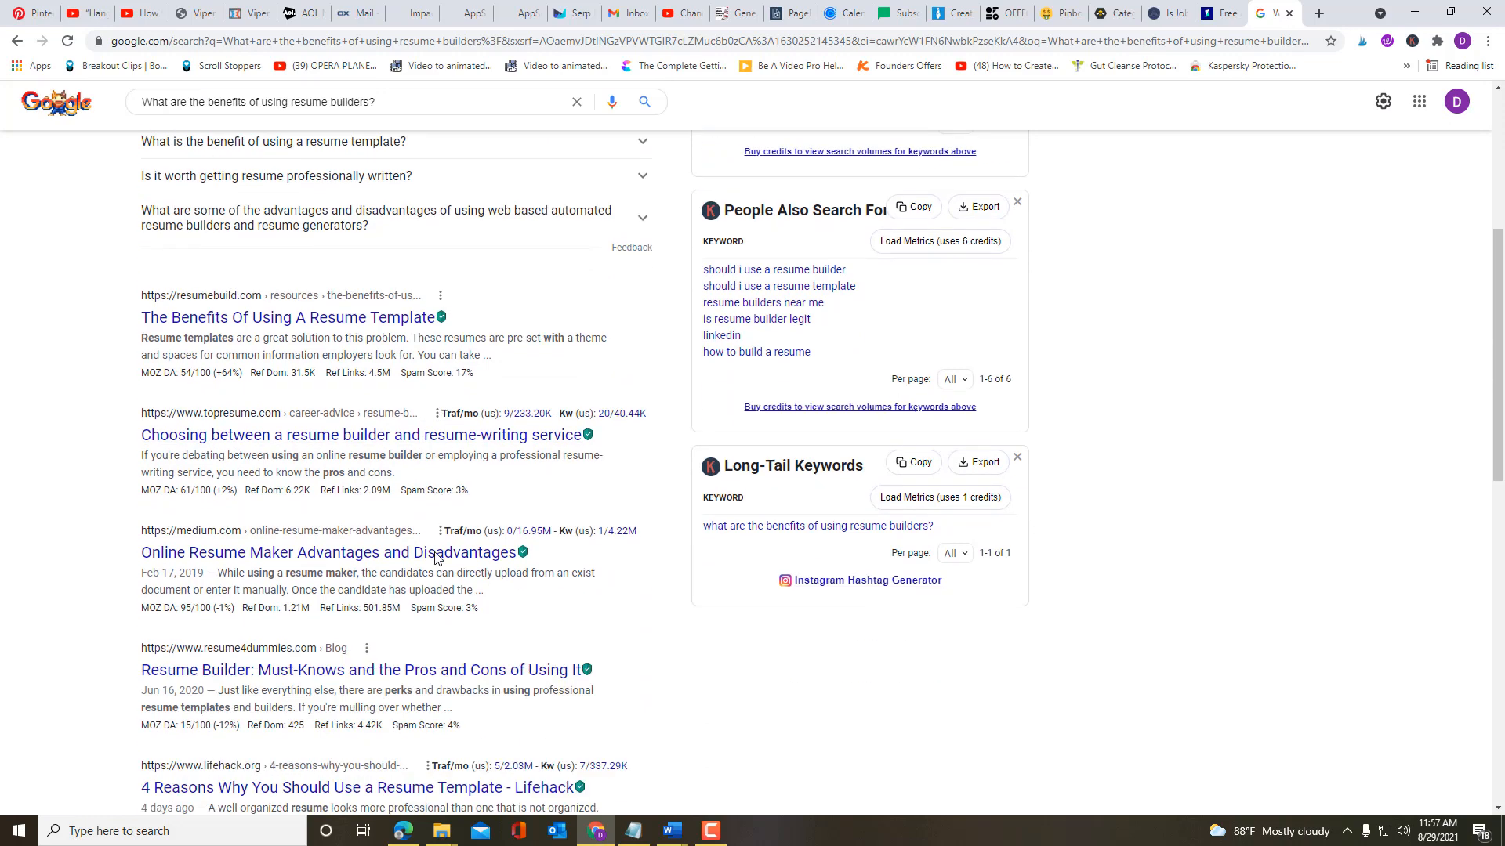
pyautogui.moveTo(385, 605)
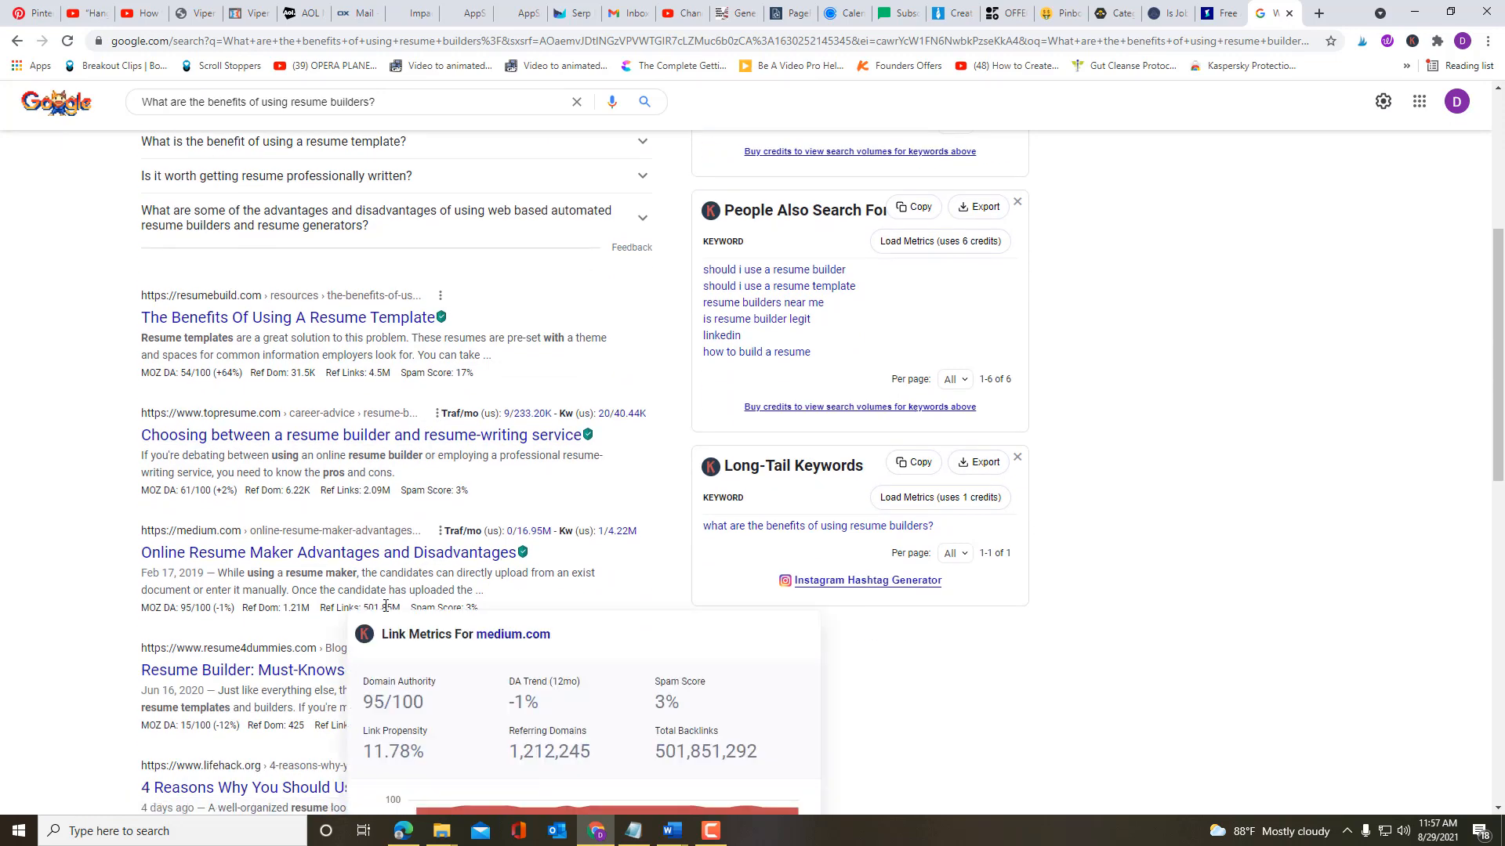
pyautogui.scroll(-2, 275, 636)
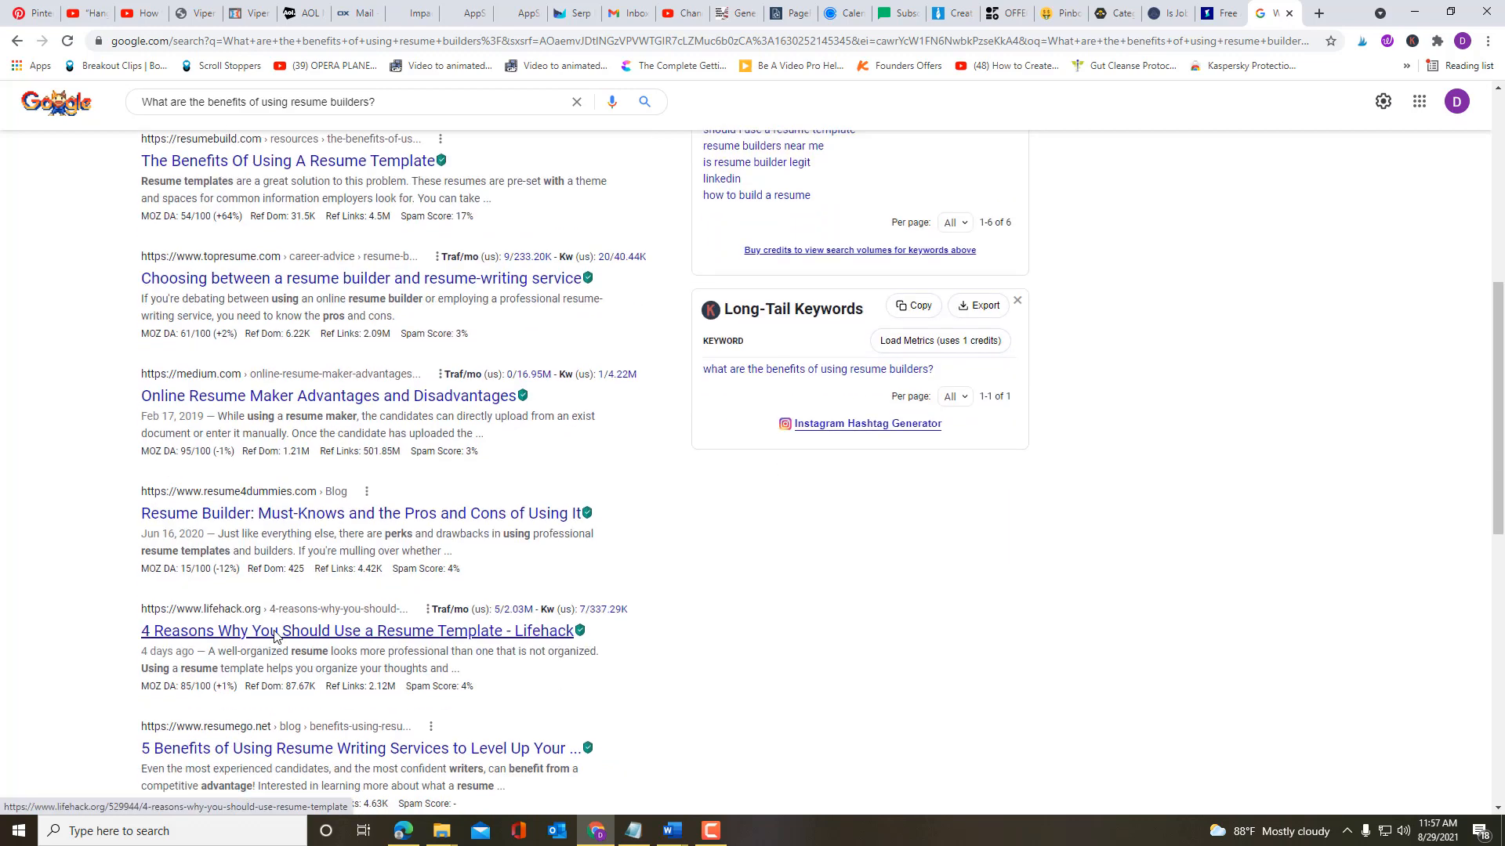
pyautogui.moveTo(237, 684)
pyautogui.scroll(-1, 237, 684)
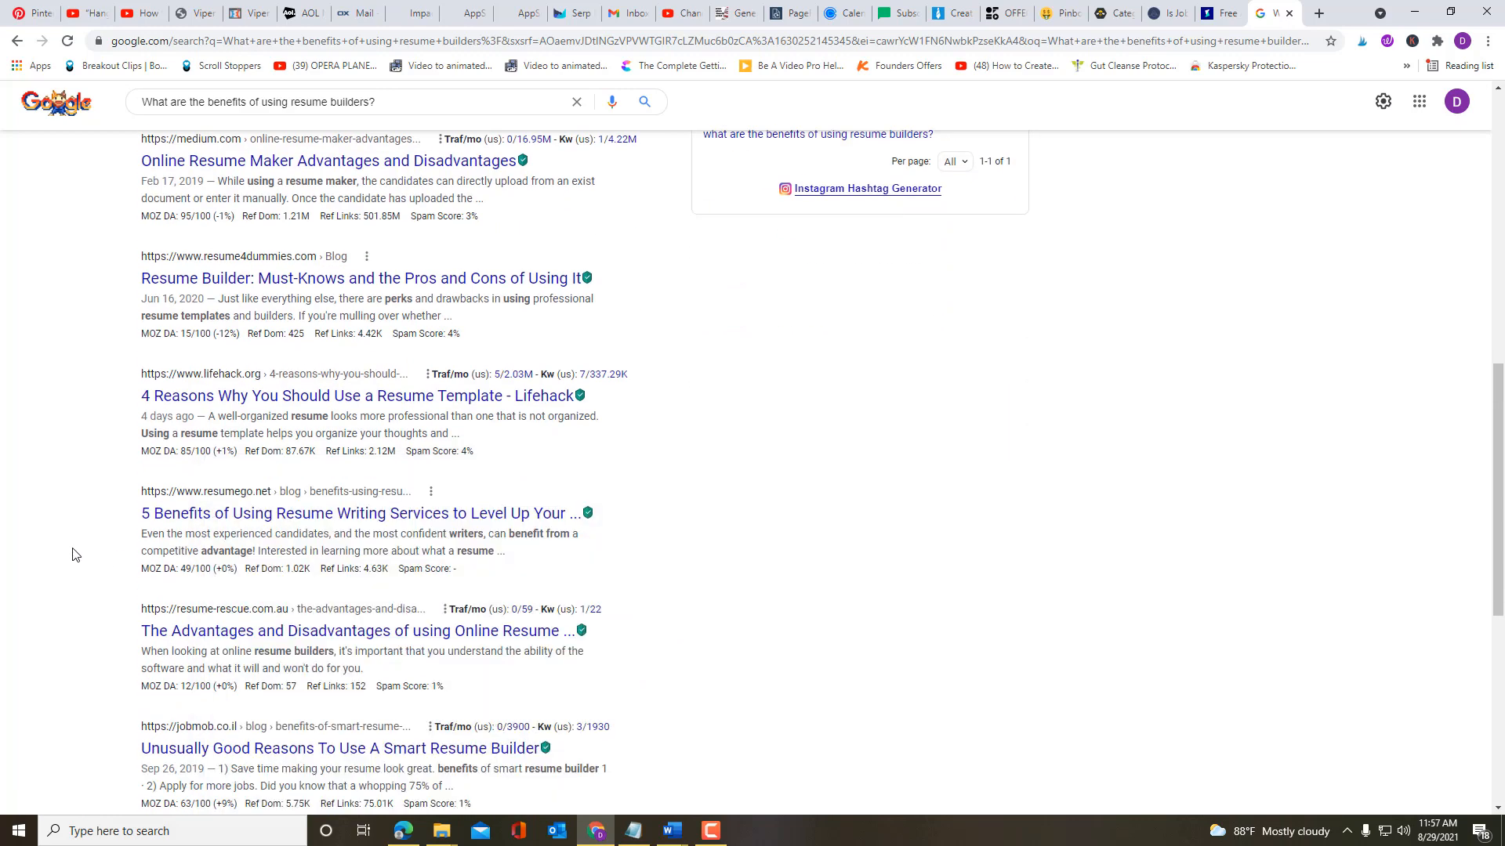
pyautogui.scroll(-3, 69, 557)
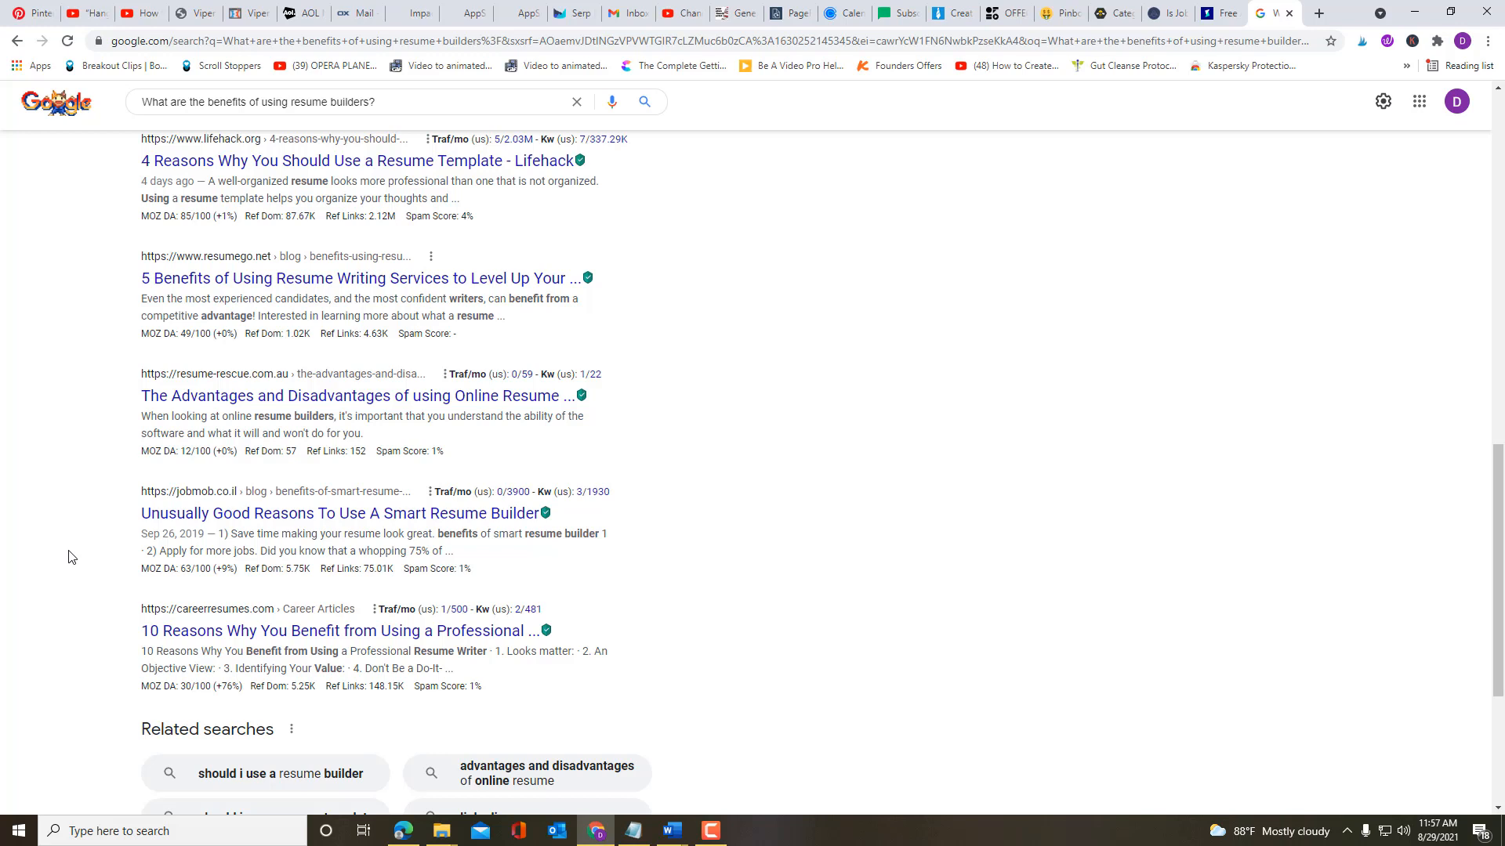
pyautogui.click(245, 515)
pyautogui.moveTo(427, 580)
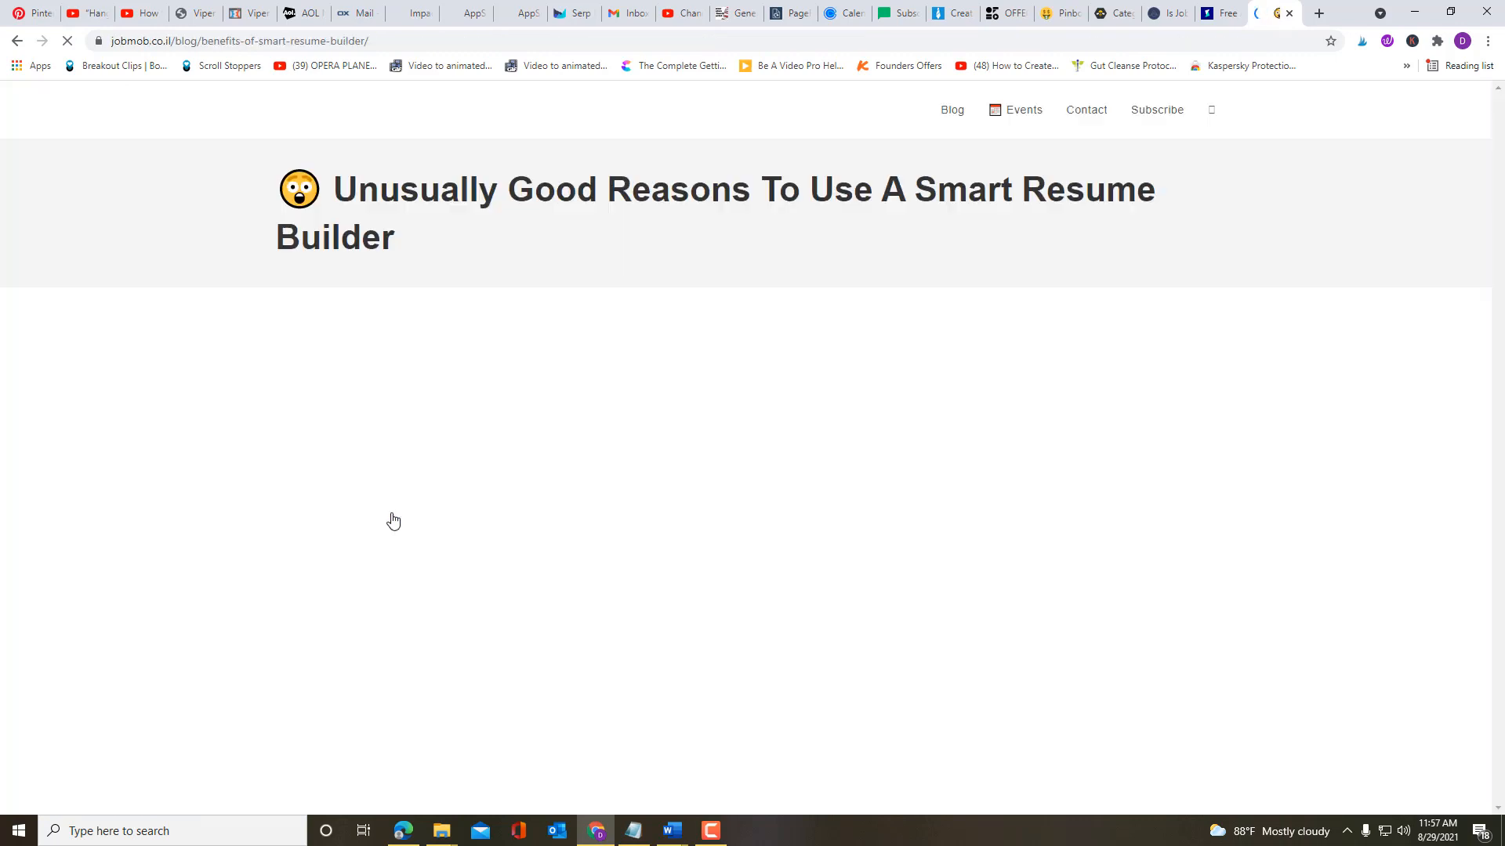
# Step: Read through the article's section "3 Benefits of Using an Online Resume Builder" and return to its heading
pyautogui.scroll(-6, 391, 531)
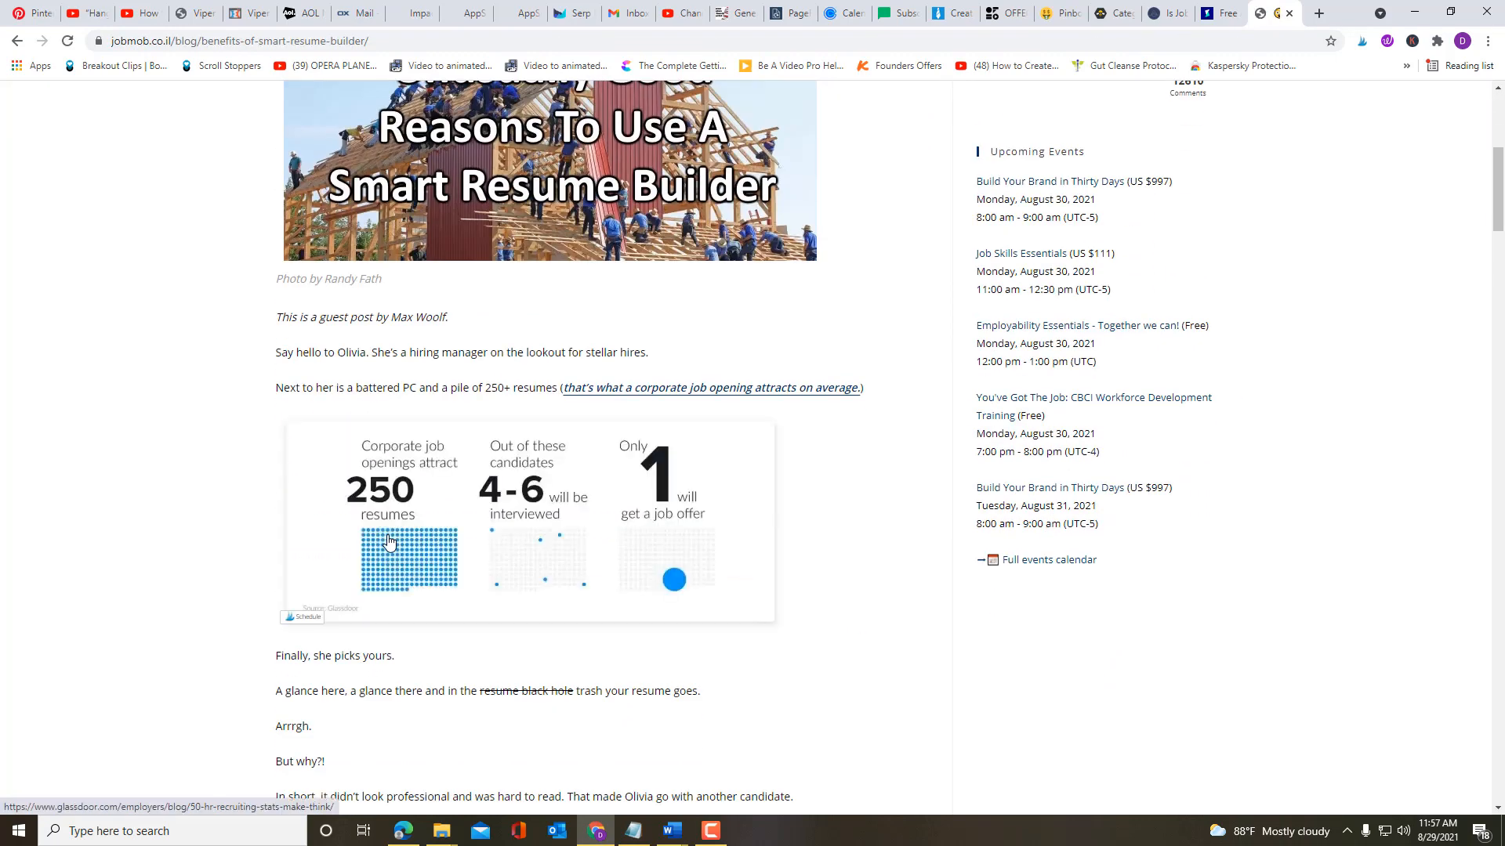
pyautogui.scroll(-5, 204, 589)
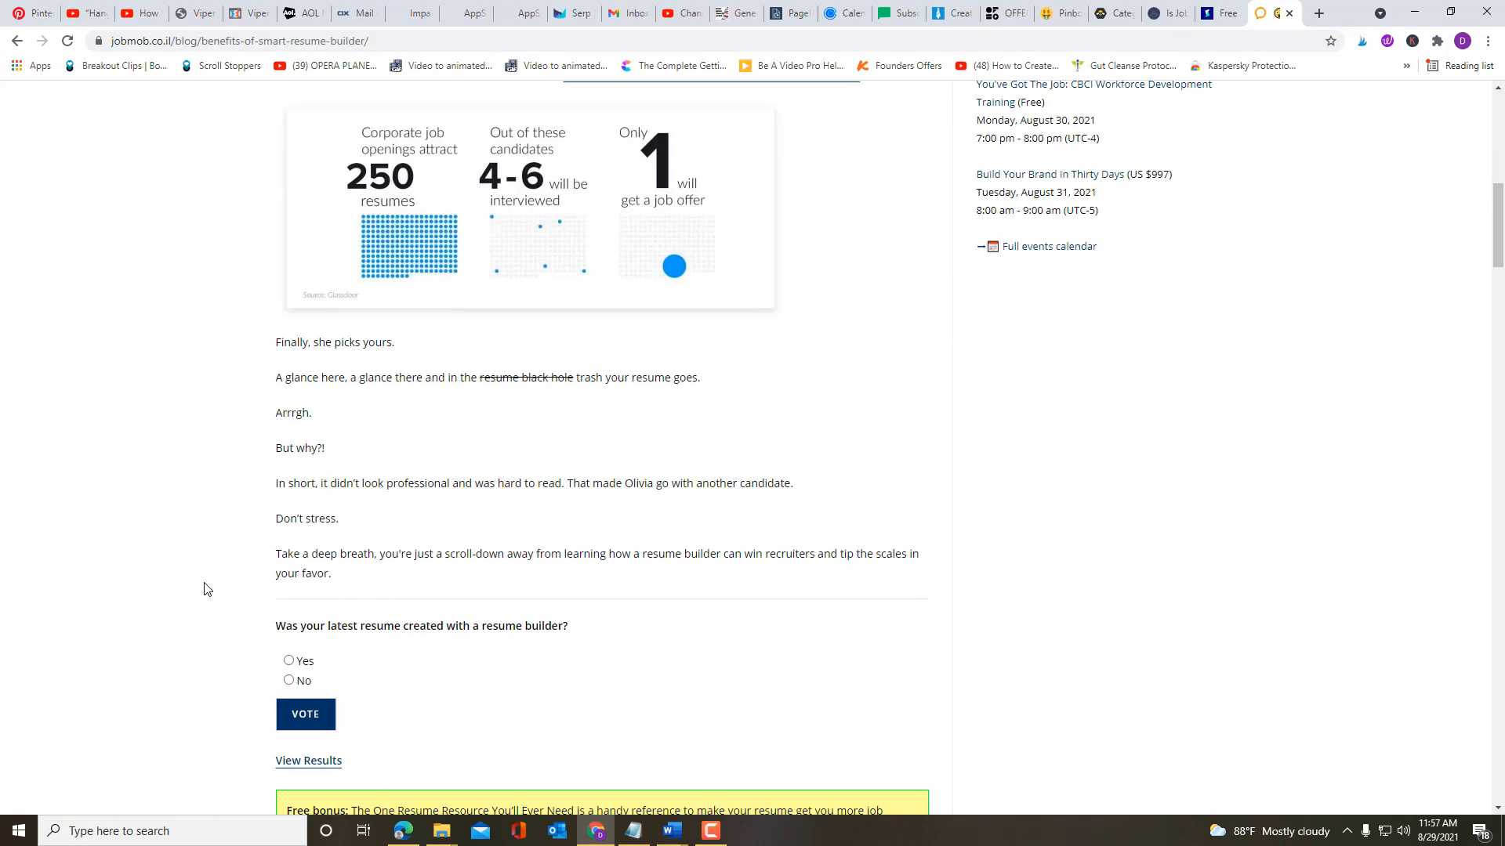
pyautogui.scroll(-4, 204, 589)
pyautogui.scroll(-3, 204, 590)
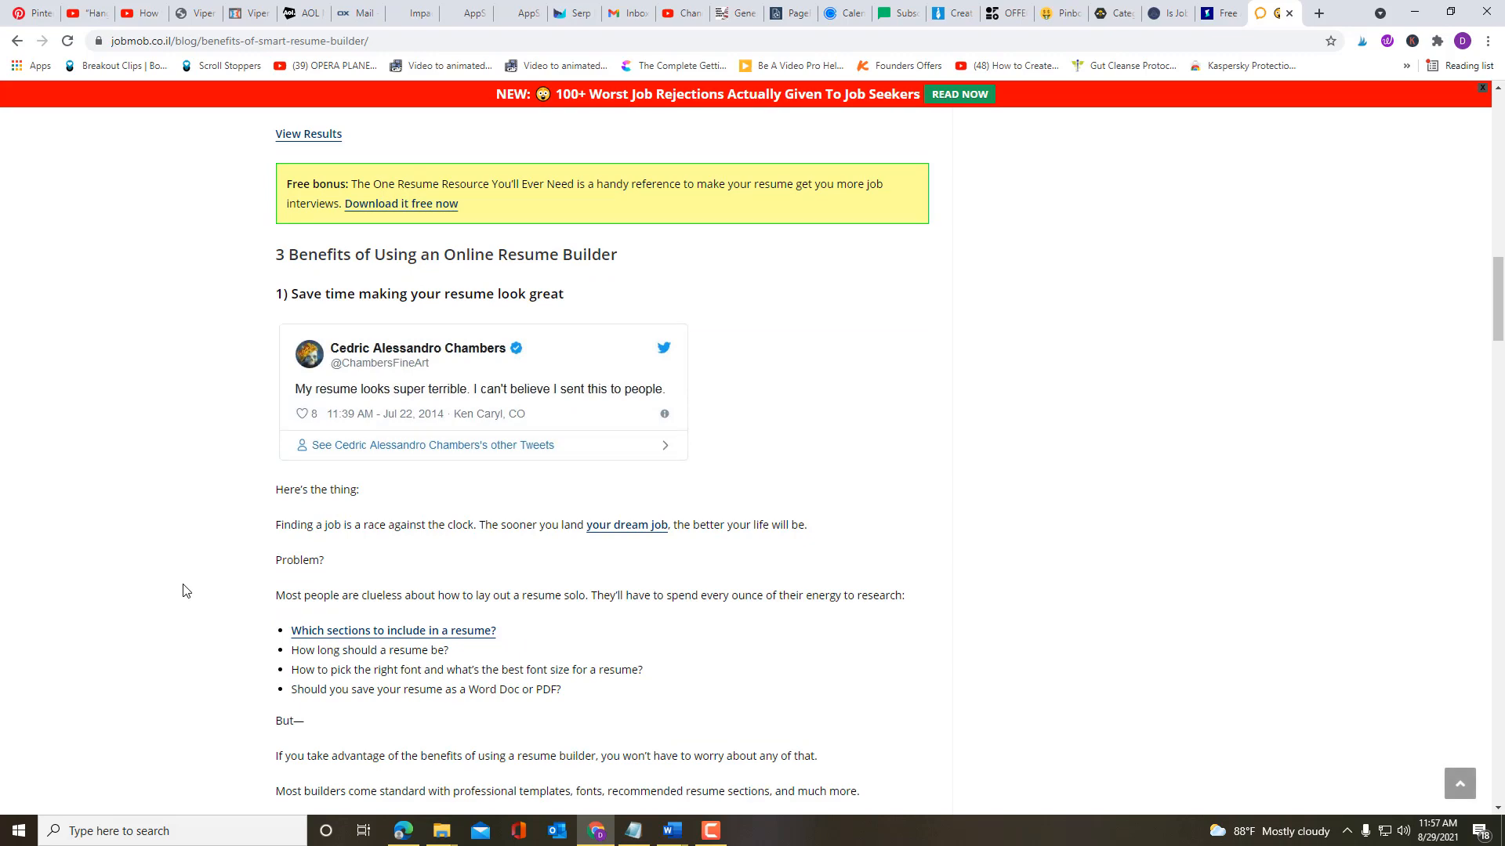
pyautogui.scroll(-3, 185, 591)
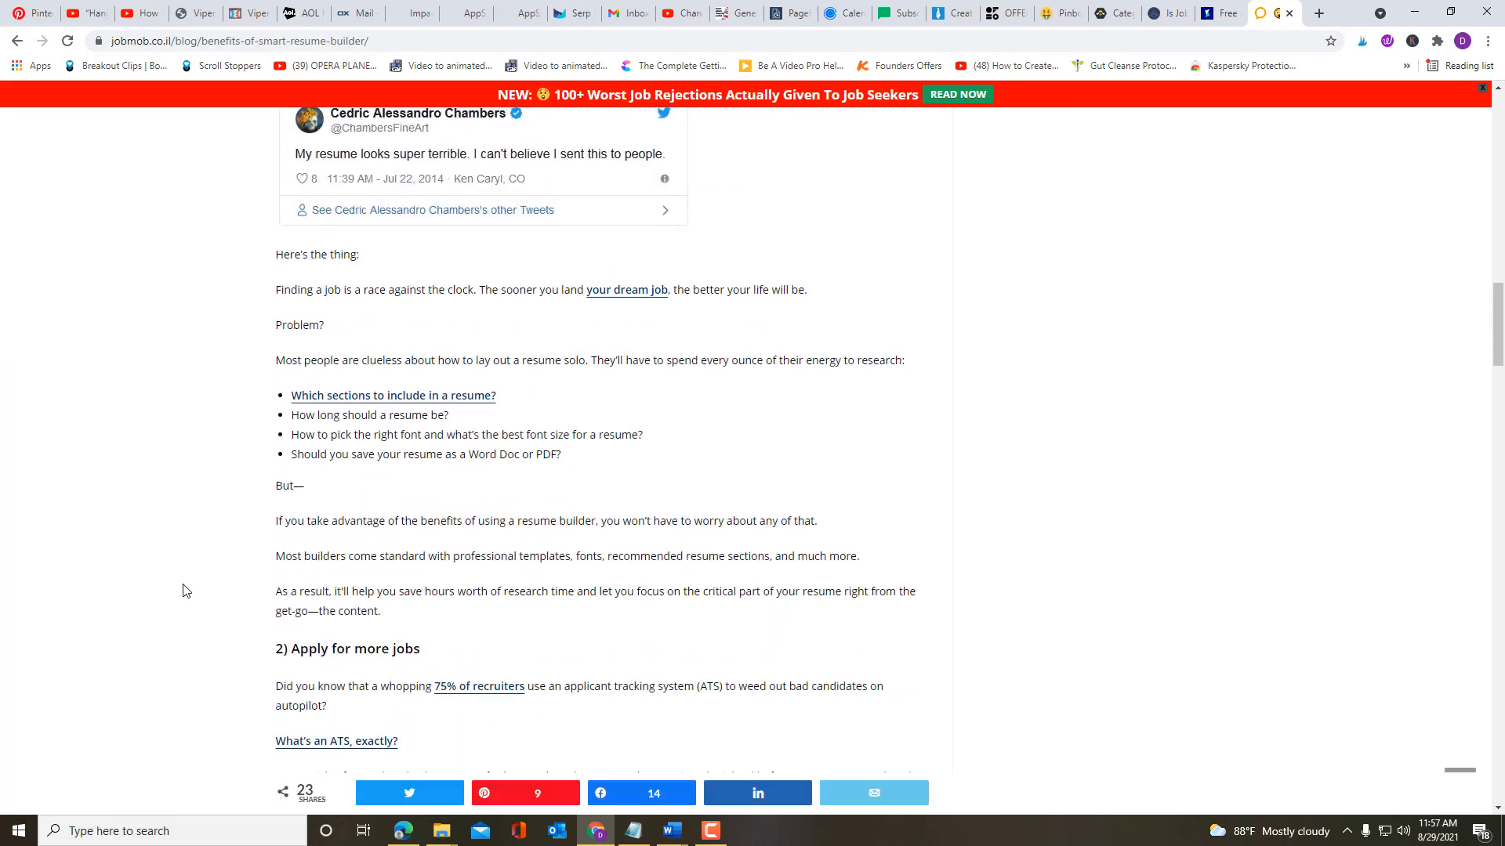
pyautogui.scroll(-3, 185, 590)
pyautogui.scroll(-2, 185, 590)
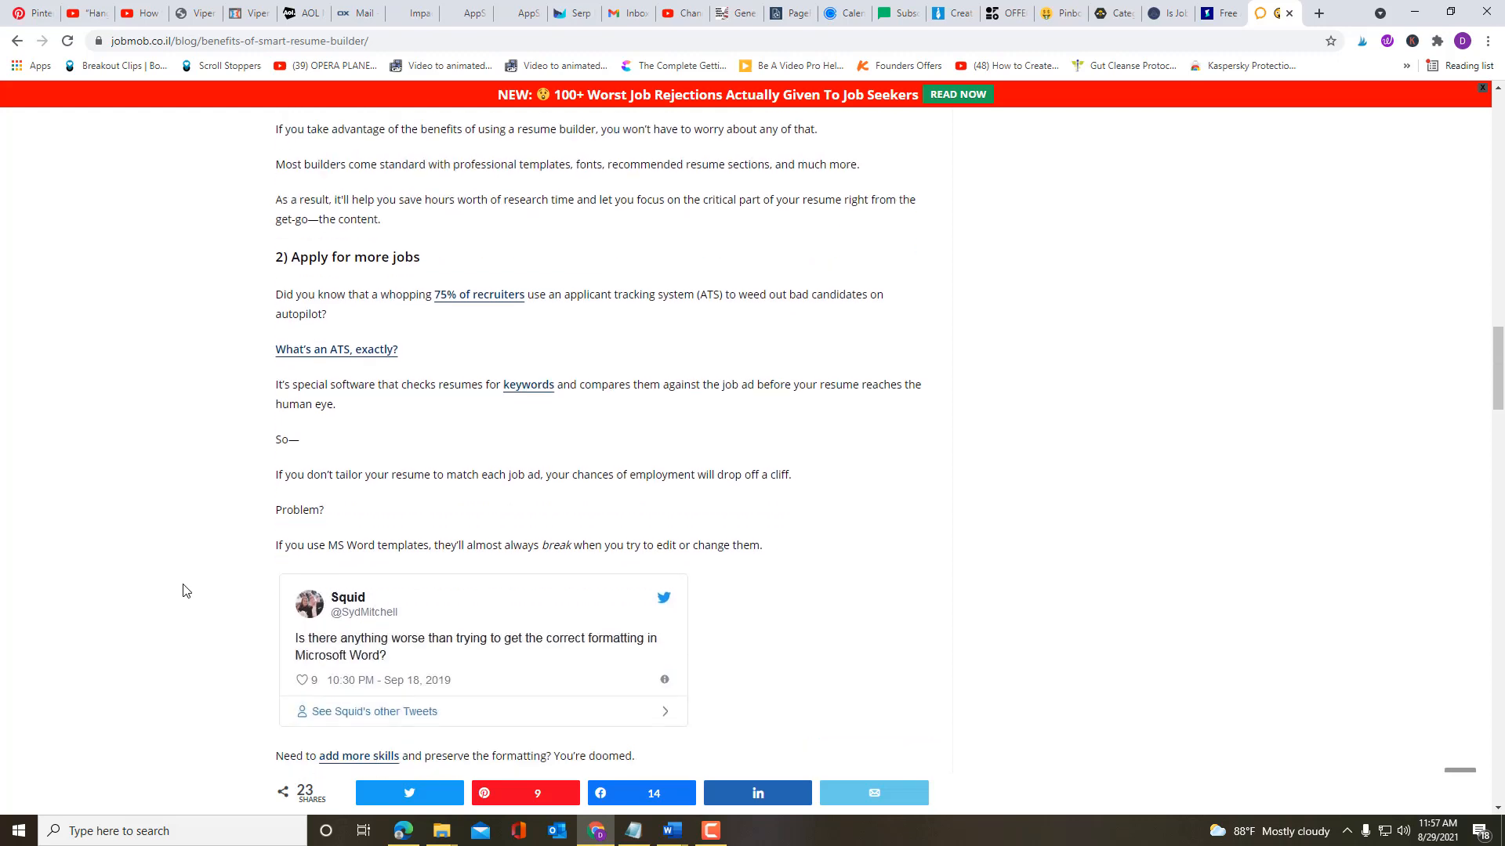
pyautogui.scroll(-5, 185, 590)
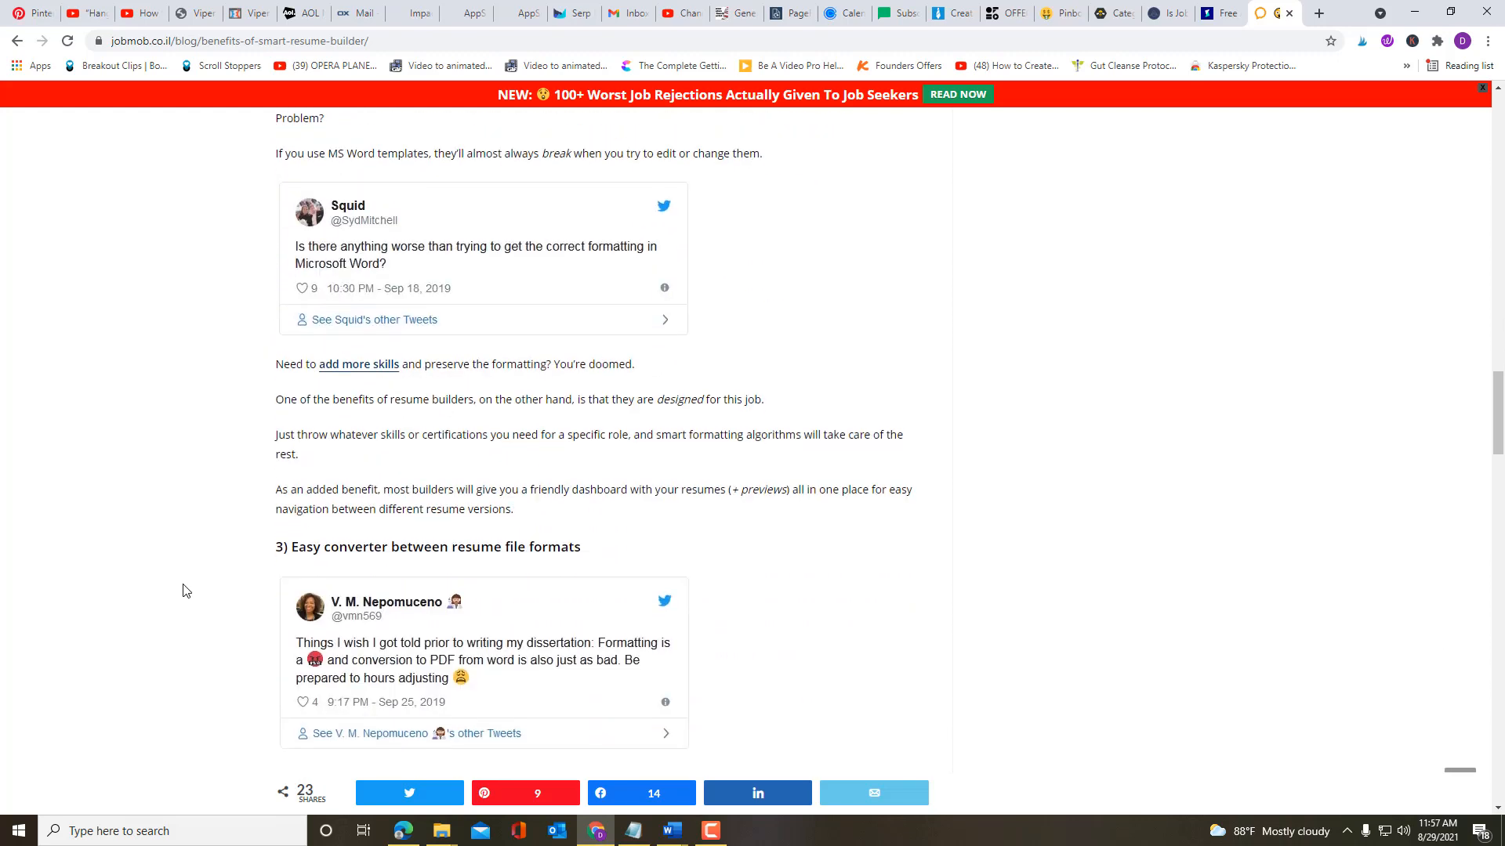
pyautogui.scroll(-2, 185, 590)
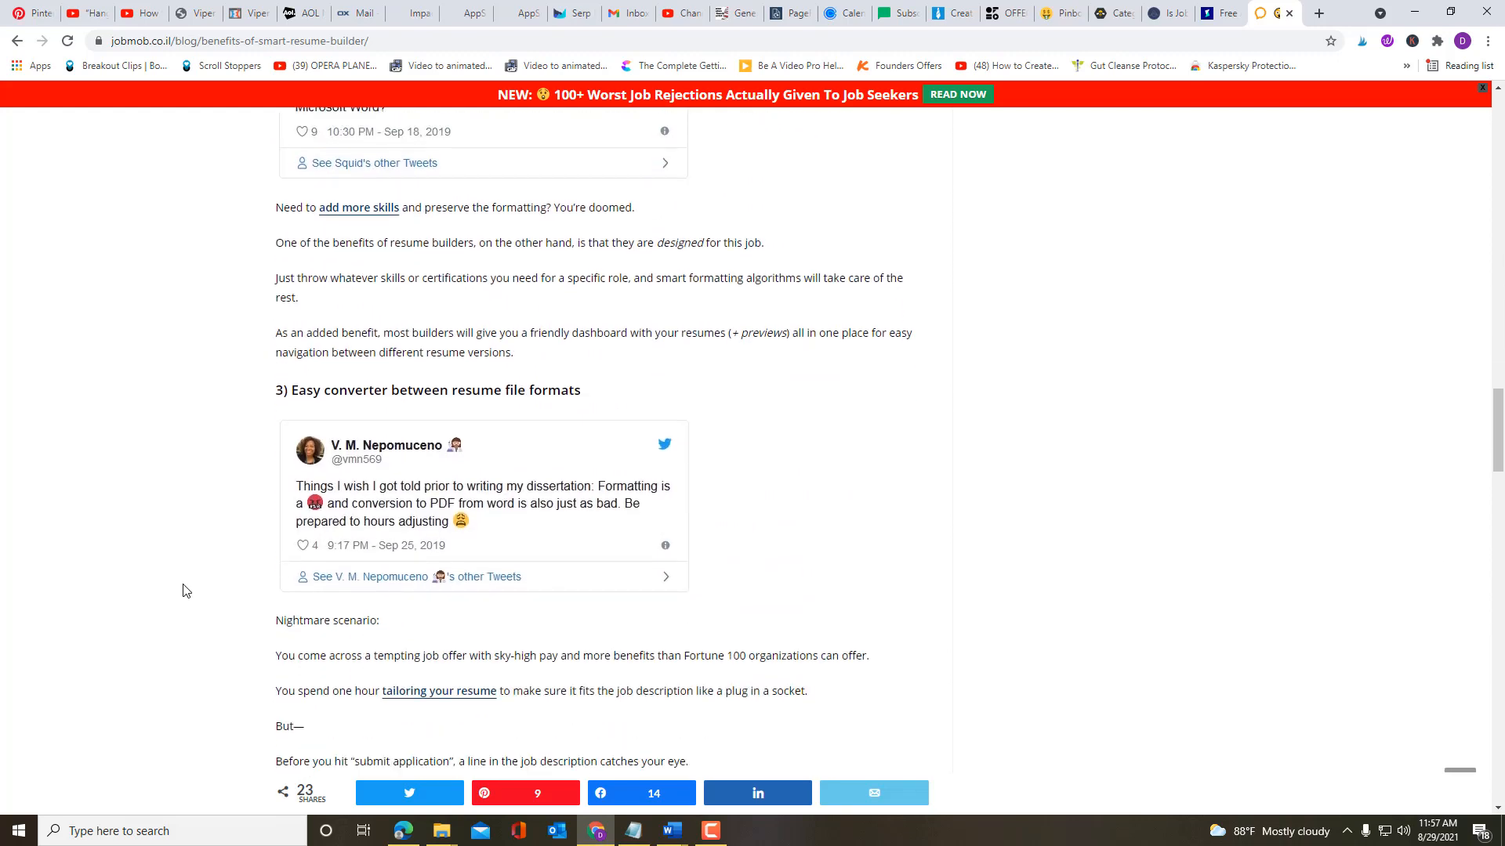
pyautogui.scroll(-8, 185, 590)
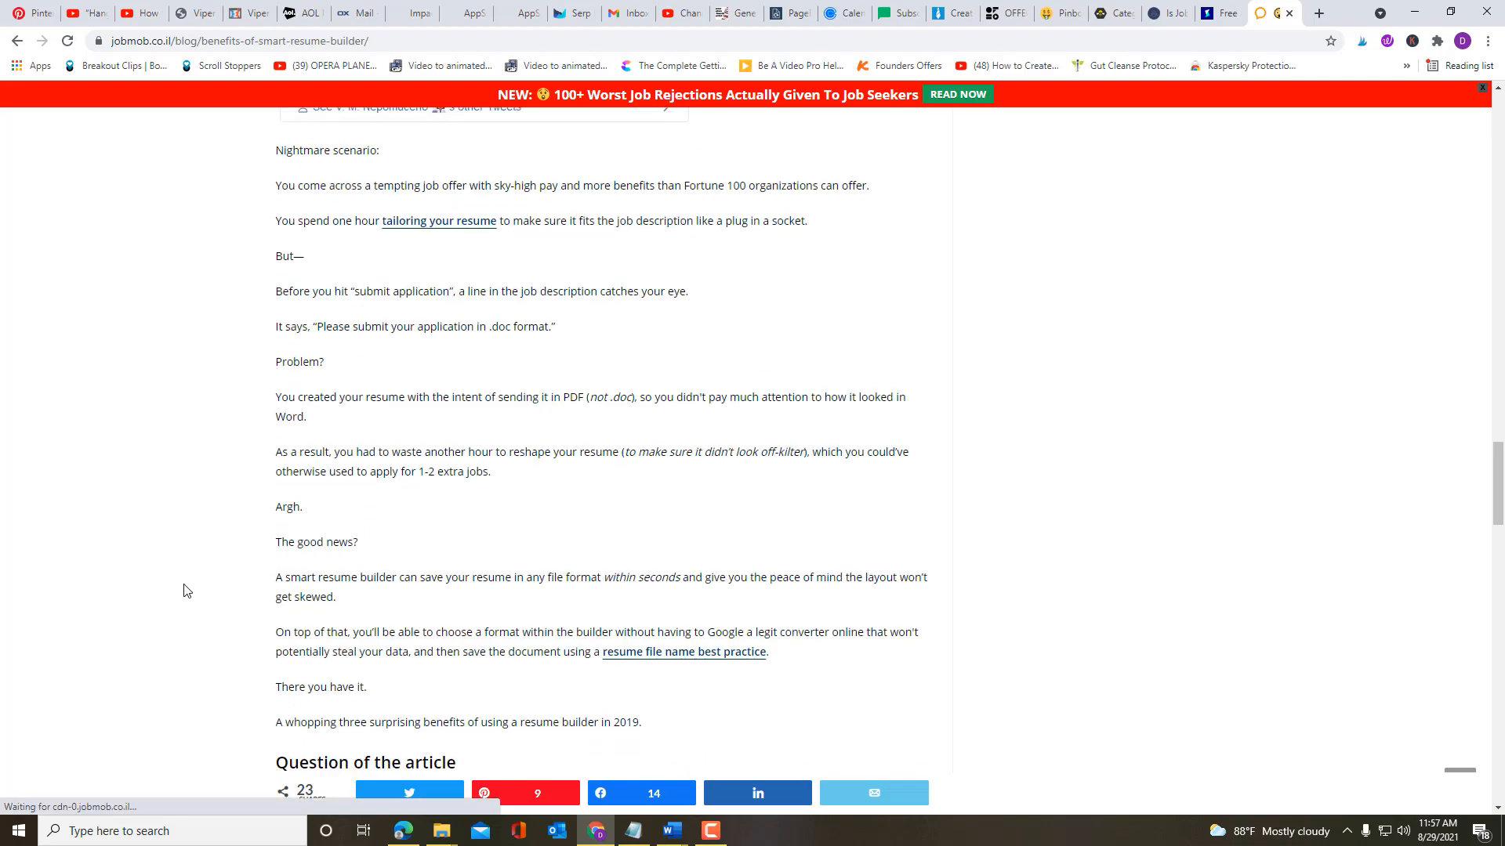
pyautogui.scroll(-2, 185, 590)
pyautogui.scroll(16, 185, 590)
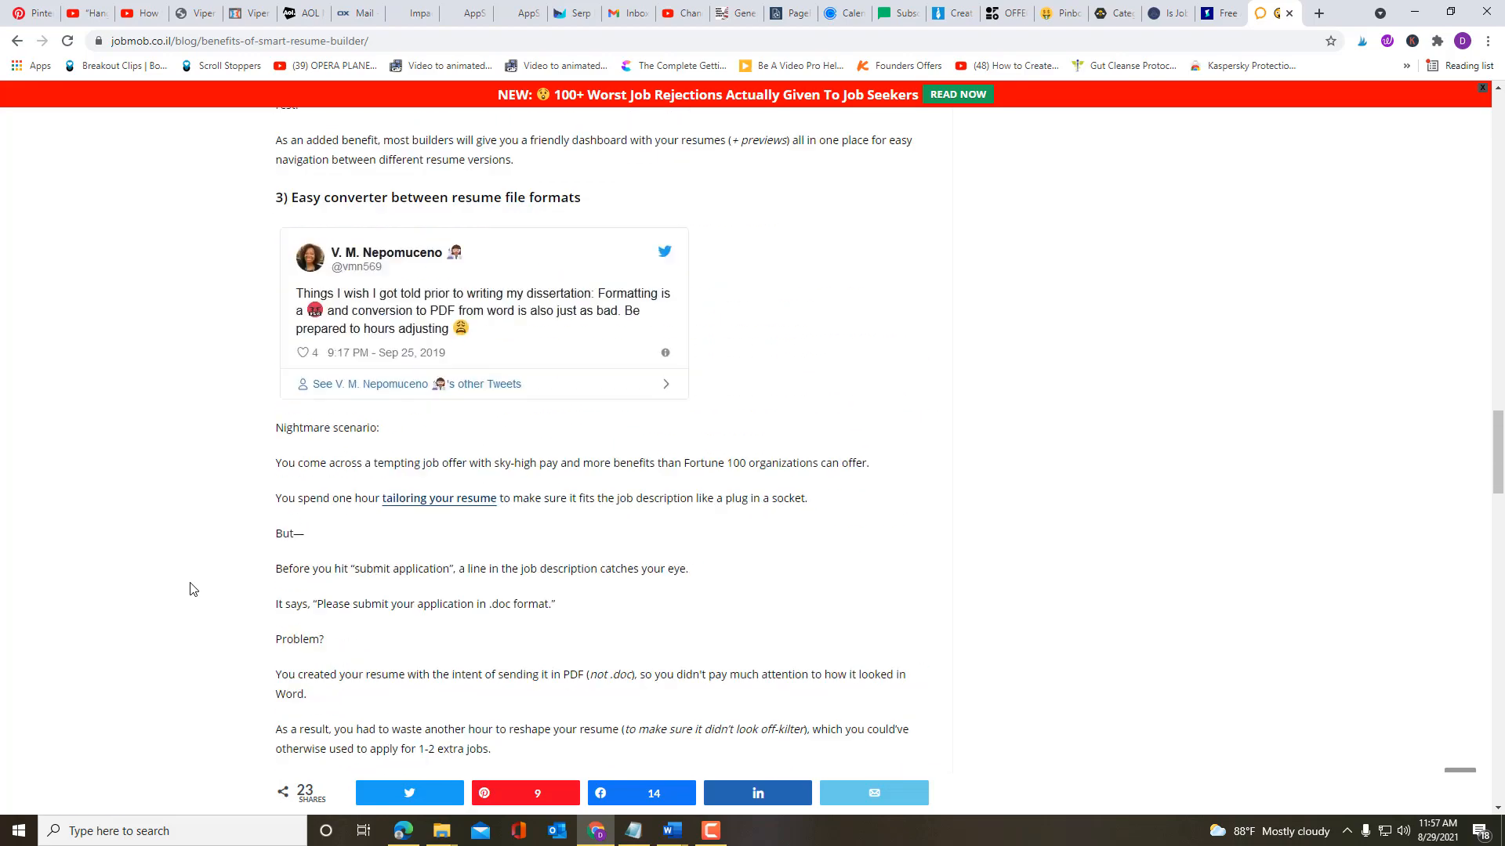
pyautogui.scroll(11, 193, 589)
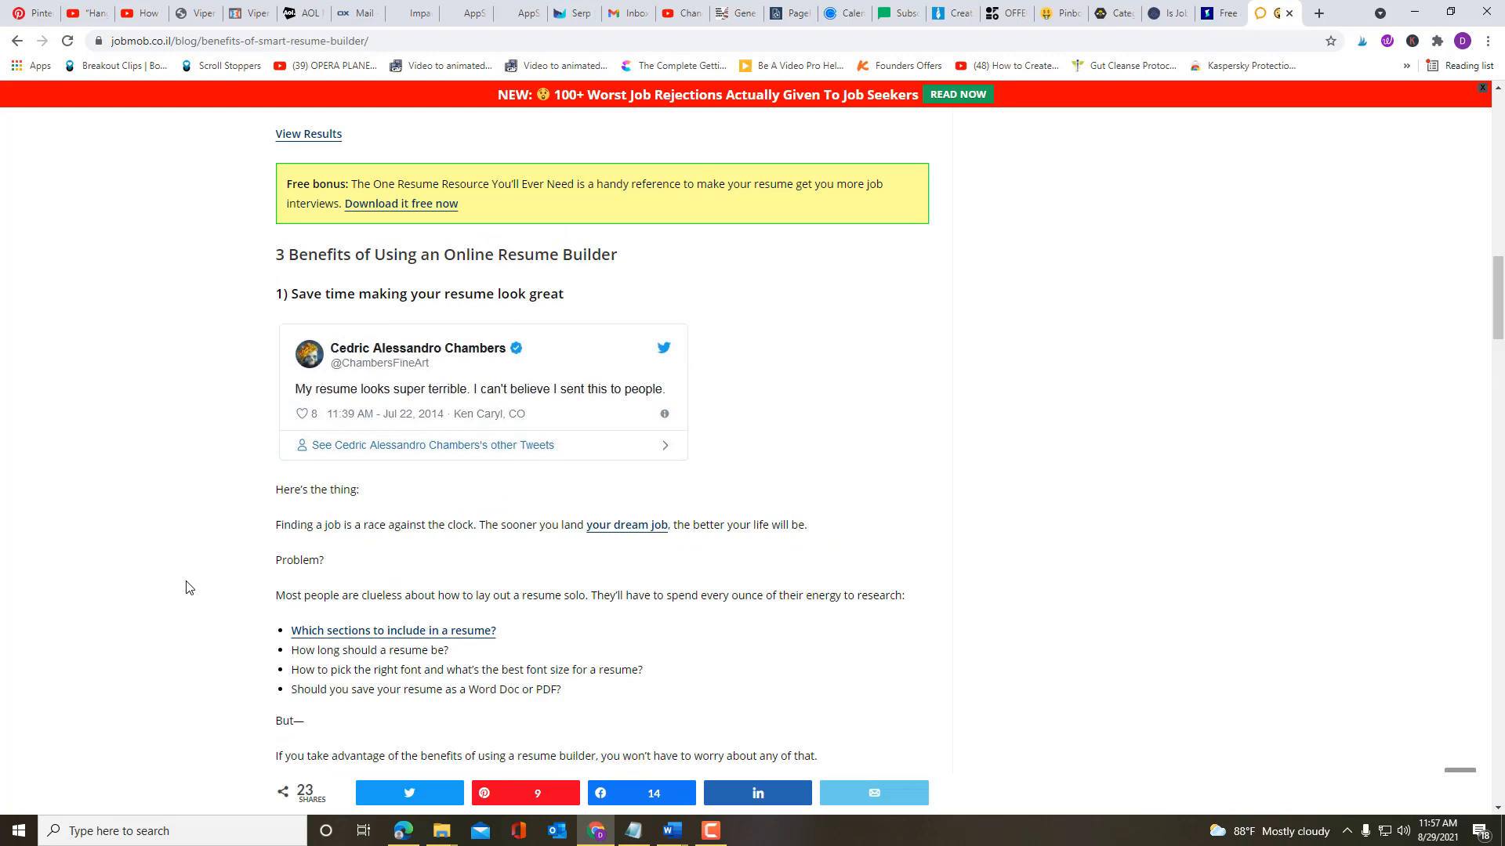
pyautogui.scroll(3, 436, 571)
pyautogui.scroll(-3, 438, 571)
pyautogui.moveTo(274, 259); pyautogui.dragTo(337, 717)
pyautogui.moveTo(889, 727); pyautogui.dragTo(894, 579)
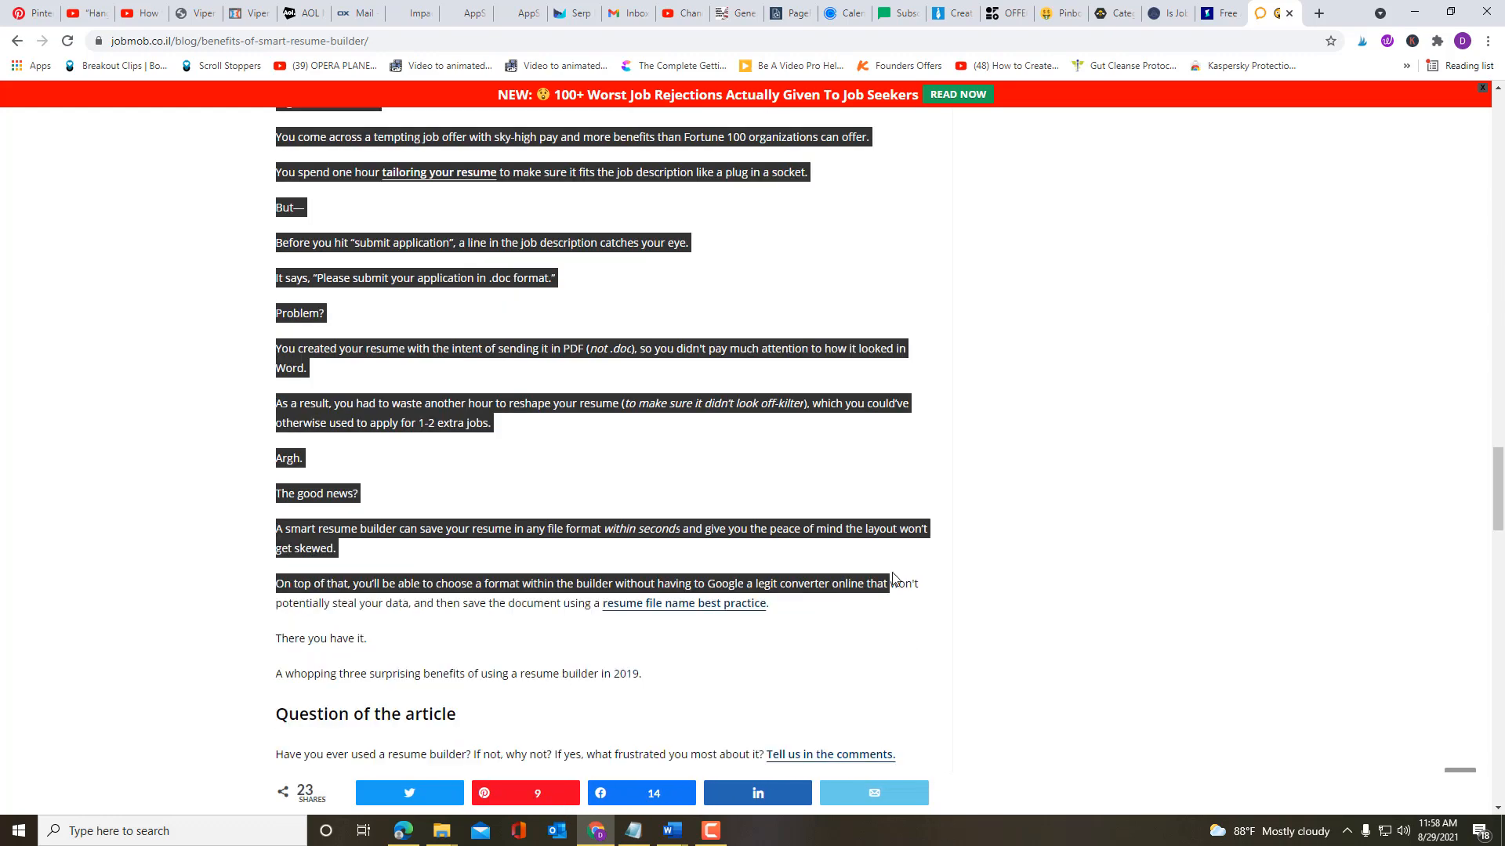
pyautogui.scroll(9, 985, 566)
pyautogui.click(1017, 630)
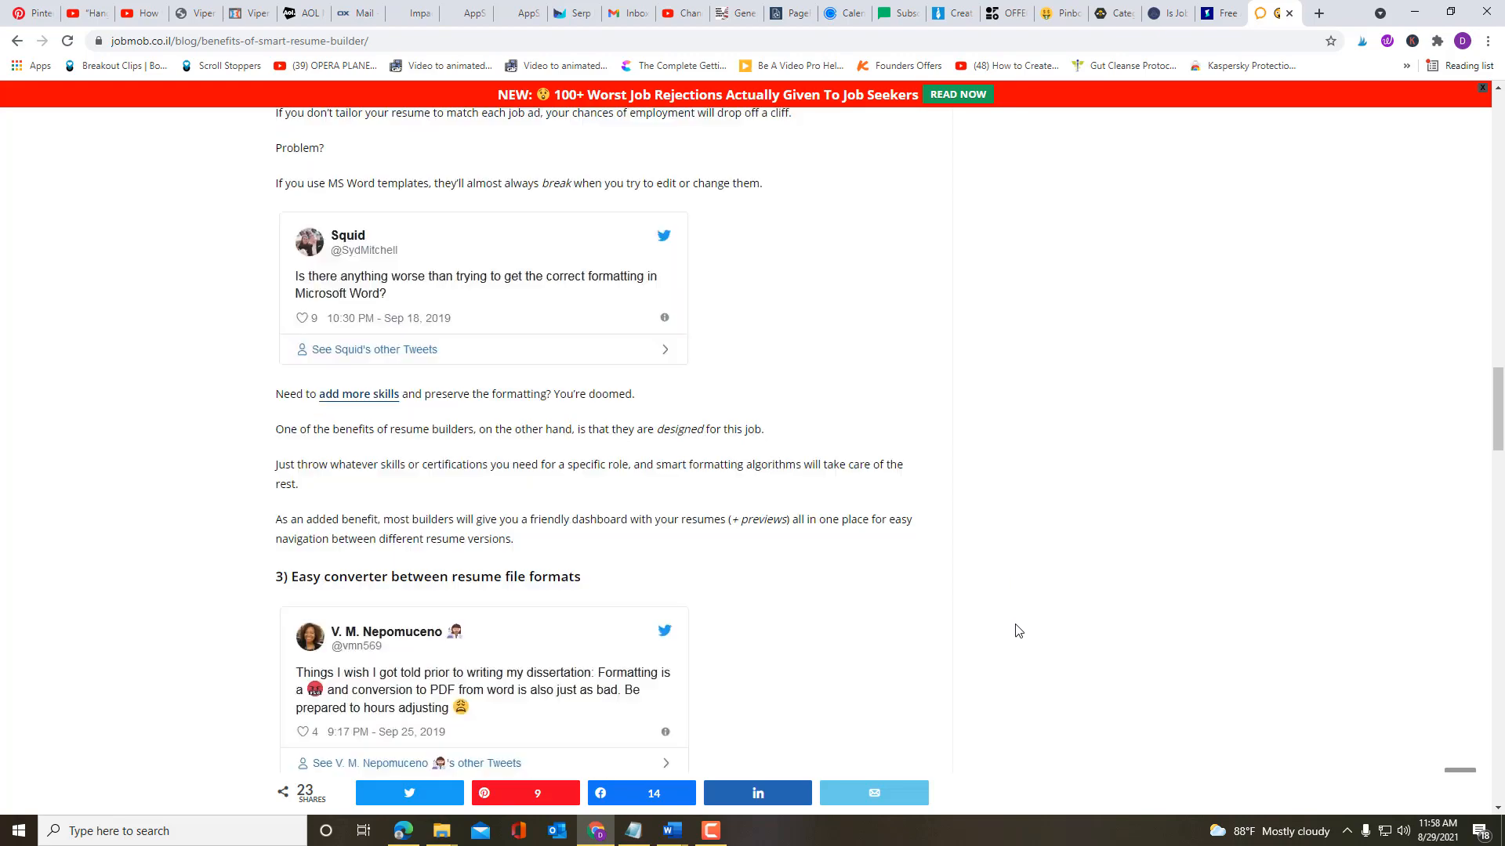
# Step: Examine the article from the third benefit, on converting resume file formats, down to the closing question
pyautogui.scroll(-5, 931, 624)
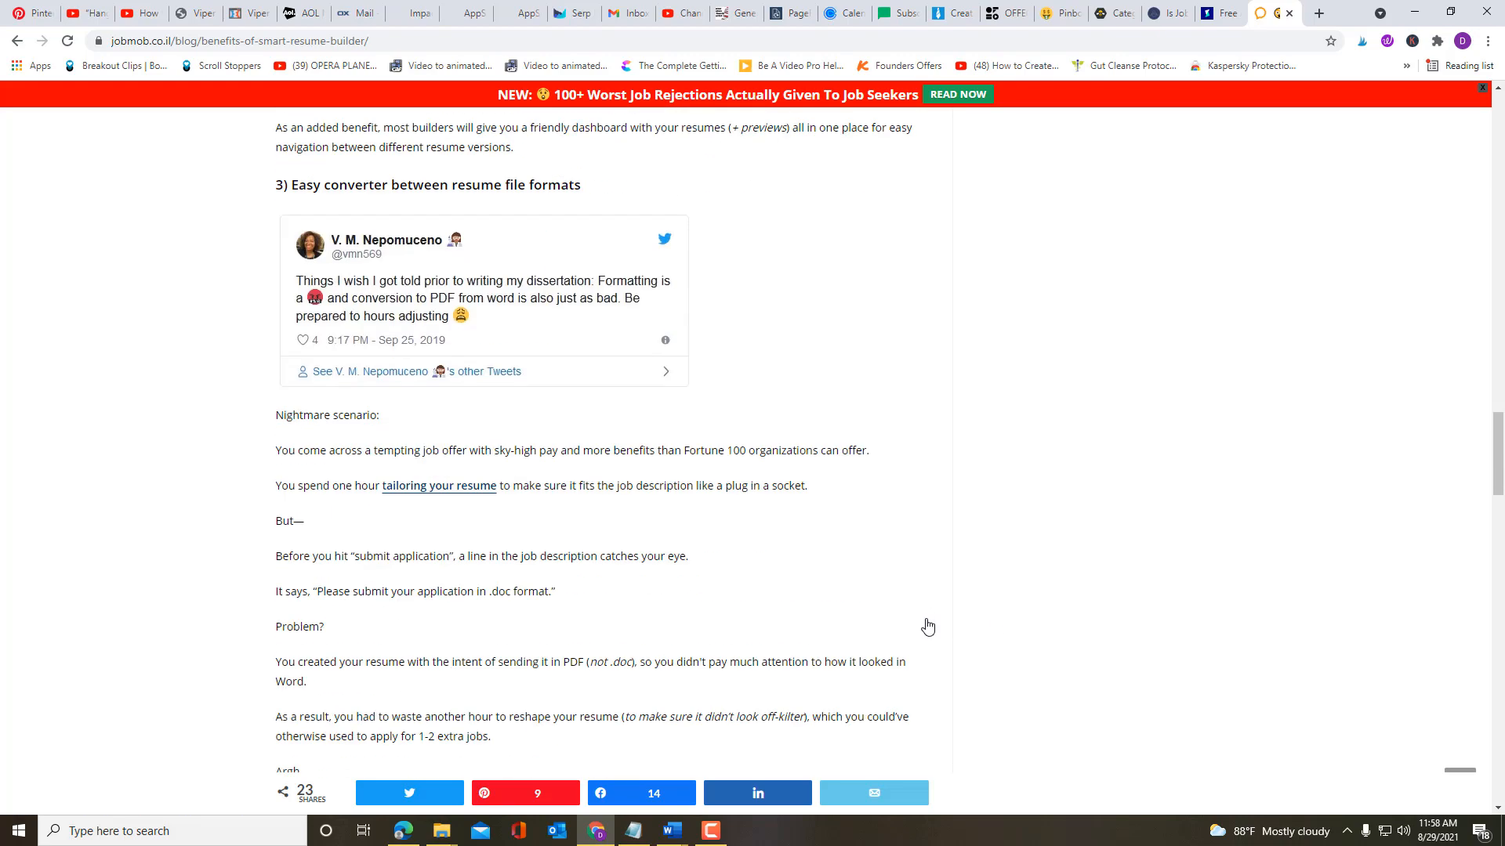
pyautogui.scroll(-4, 928, 625)
pyautogui.scroll(-3, 929, 624)
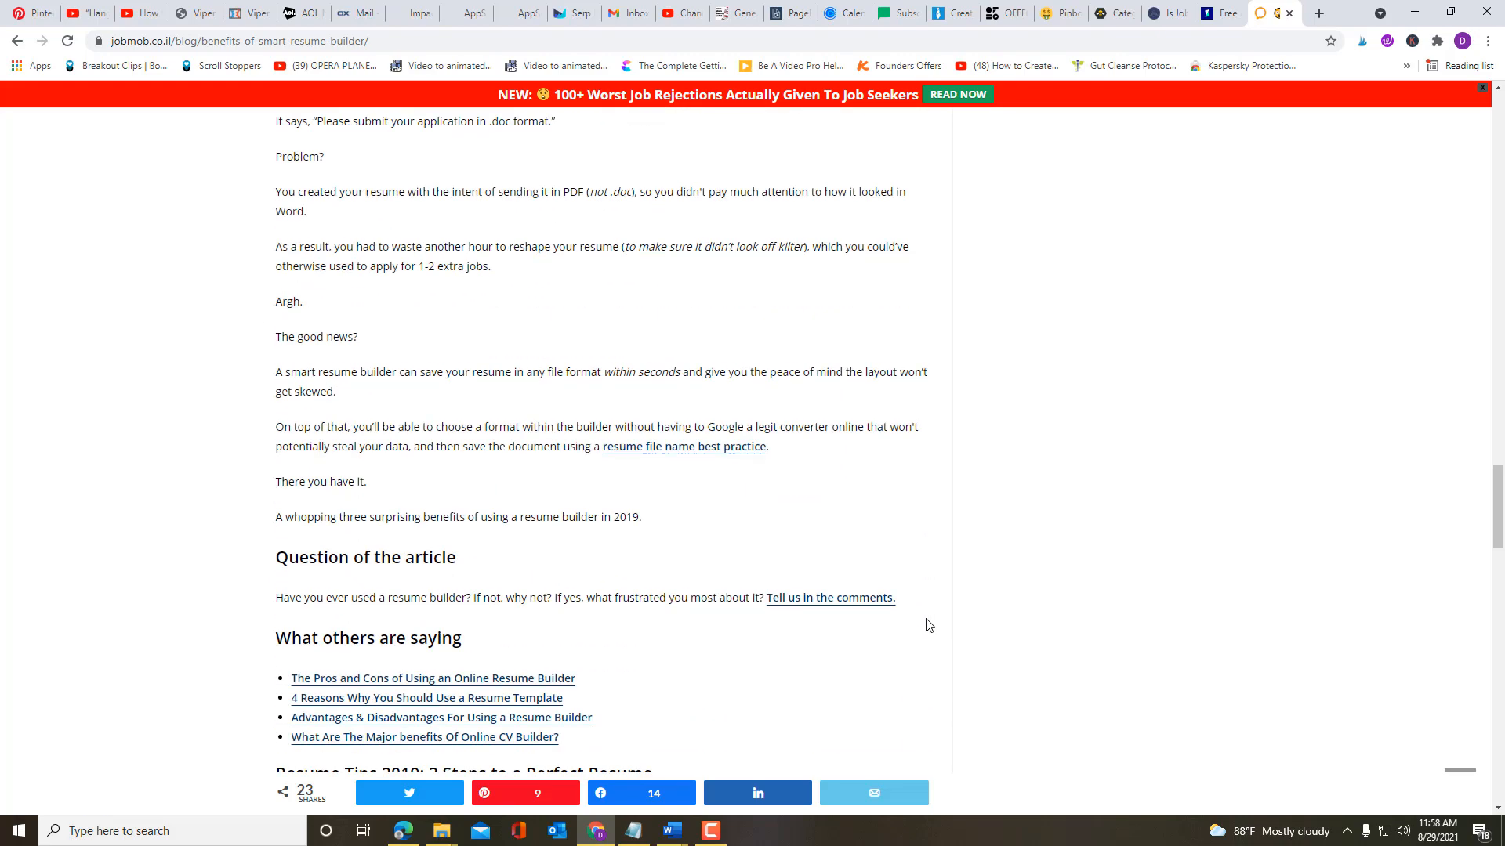
# Step: Copy the article text from the heading "3 Benefits of Using an Online Resume Builder" down to "There you have it."
pyautogui.scroll(20, 929, 625)
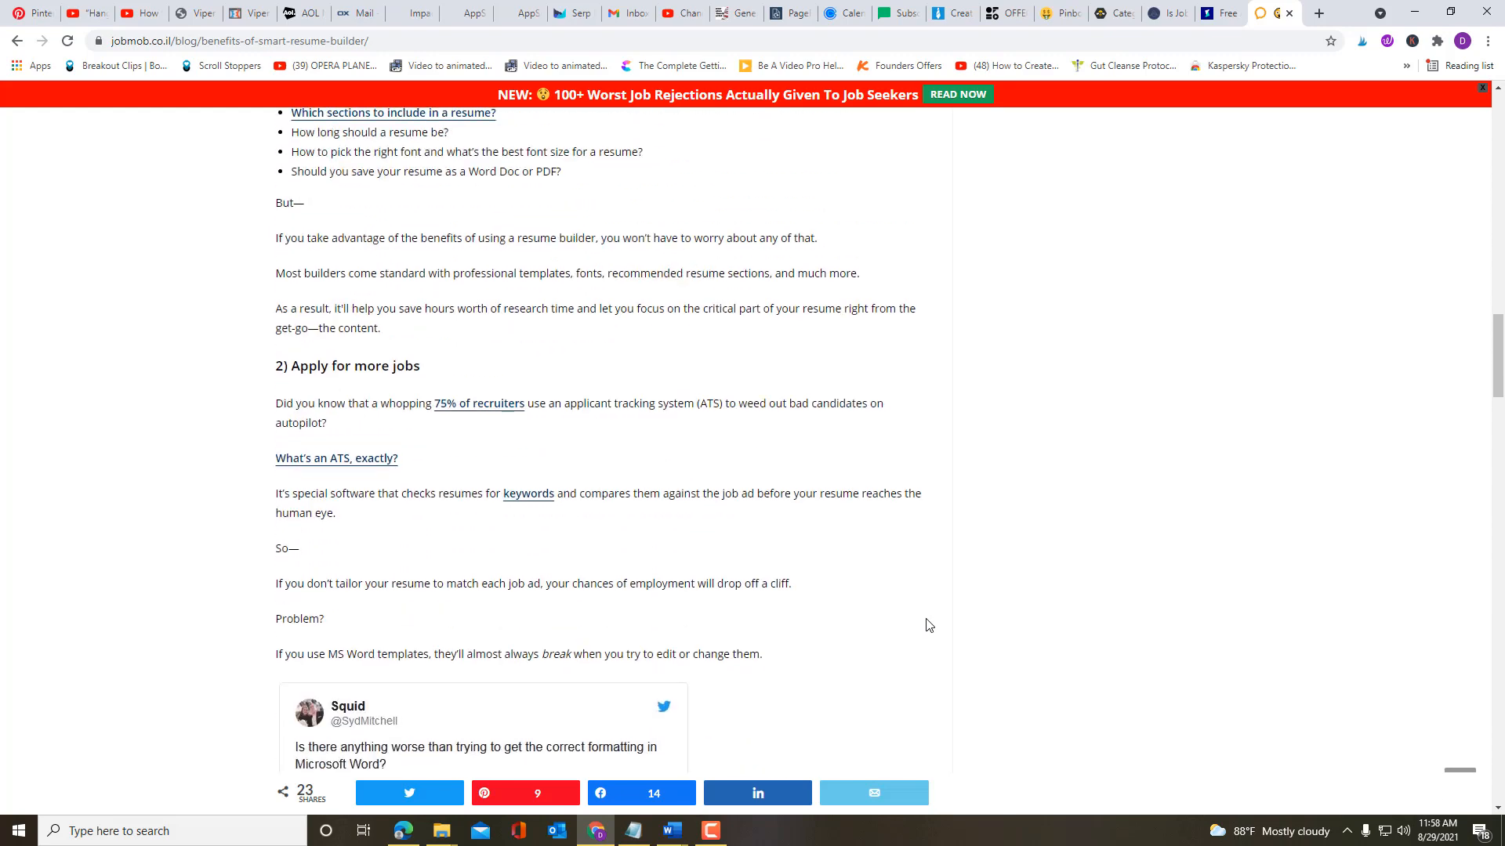
pyautogui.scroll(9, 928, 625)
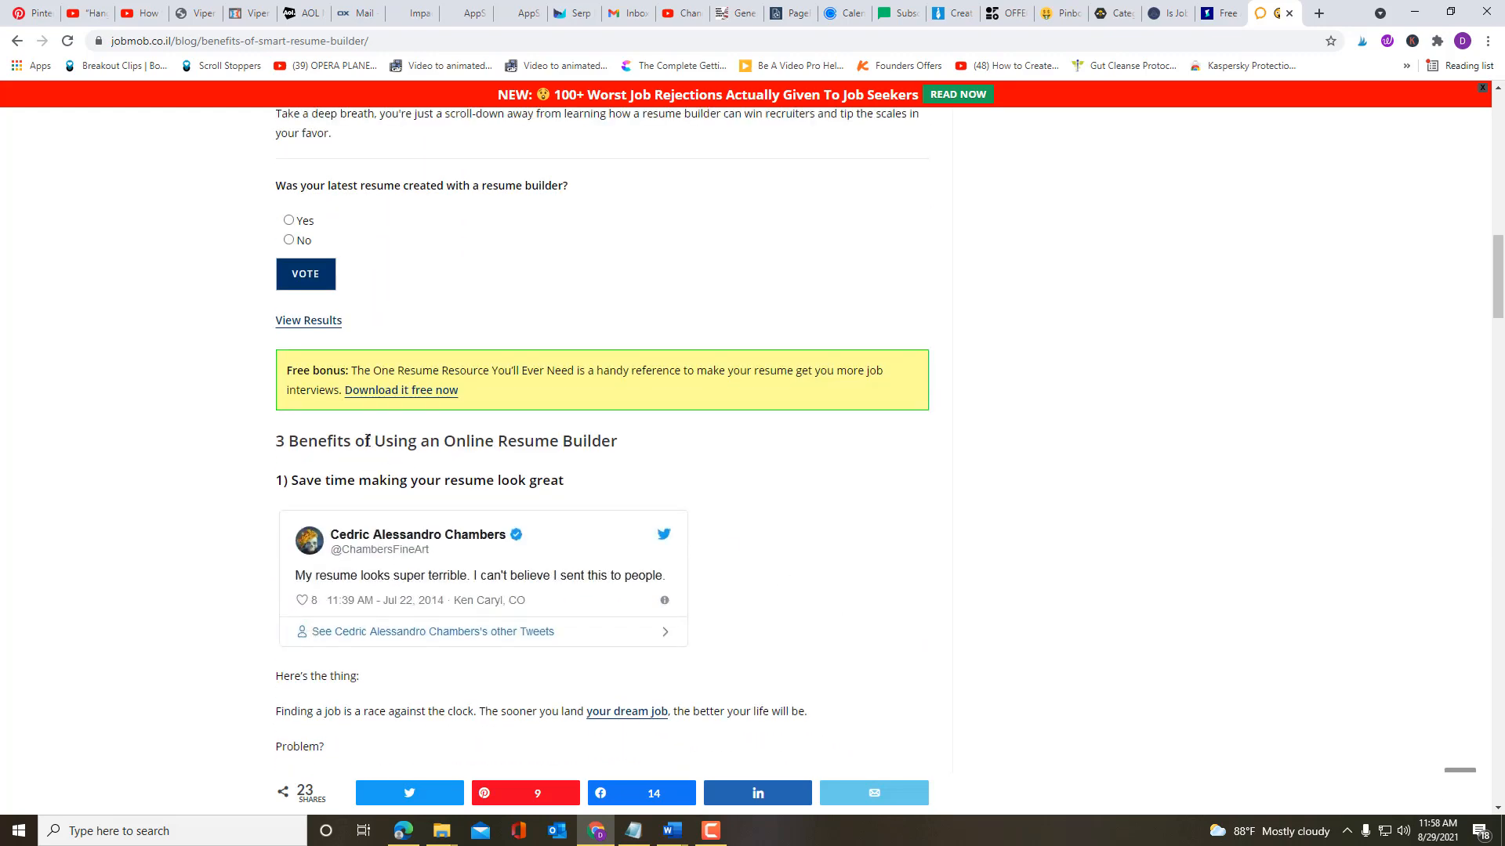
pyautogui.moveTo(279, 441); pyautogui.dragTo(757, 110)
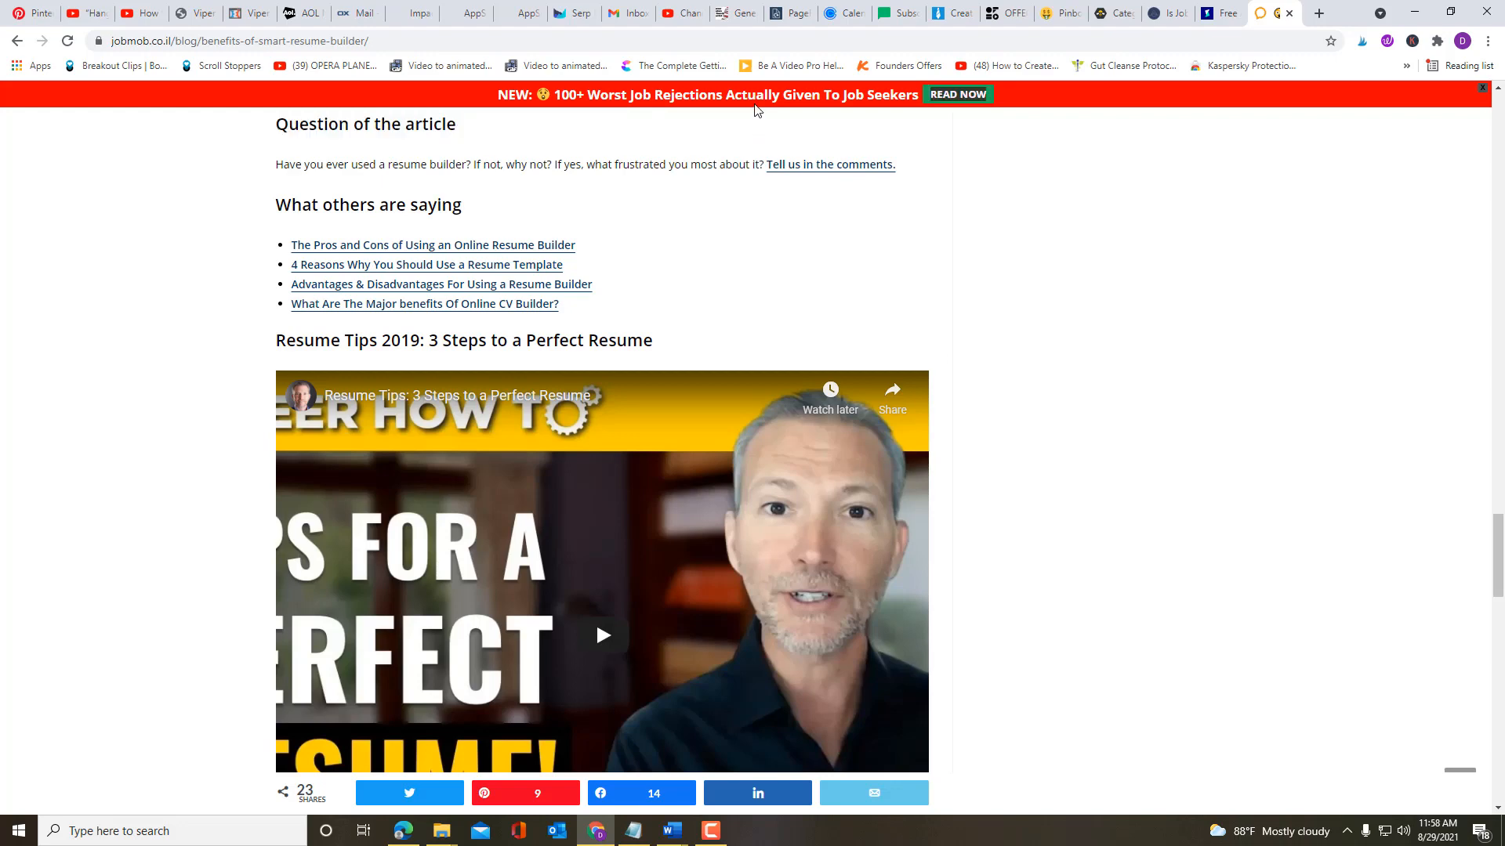
pyautogui.scroll(4, 897, 245)
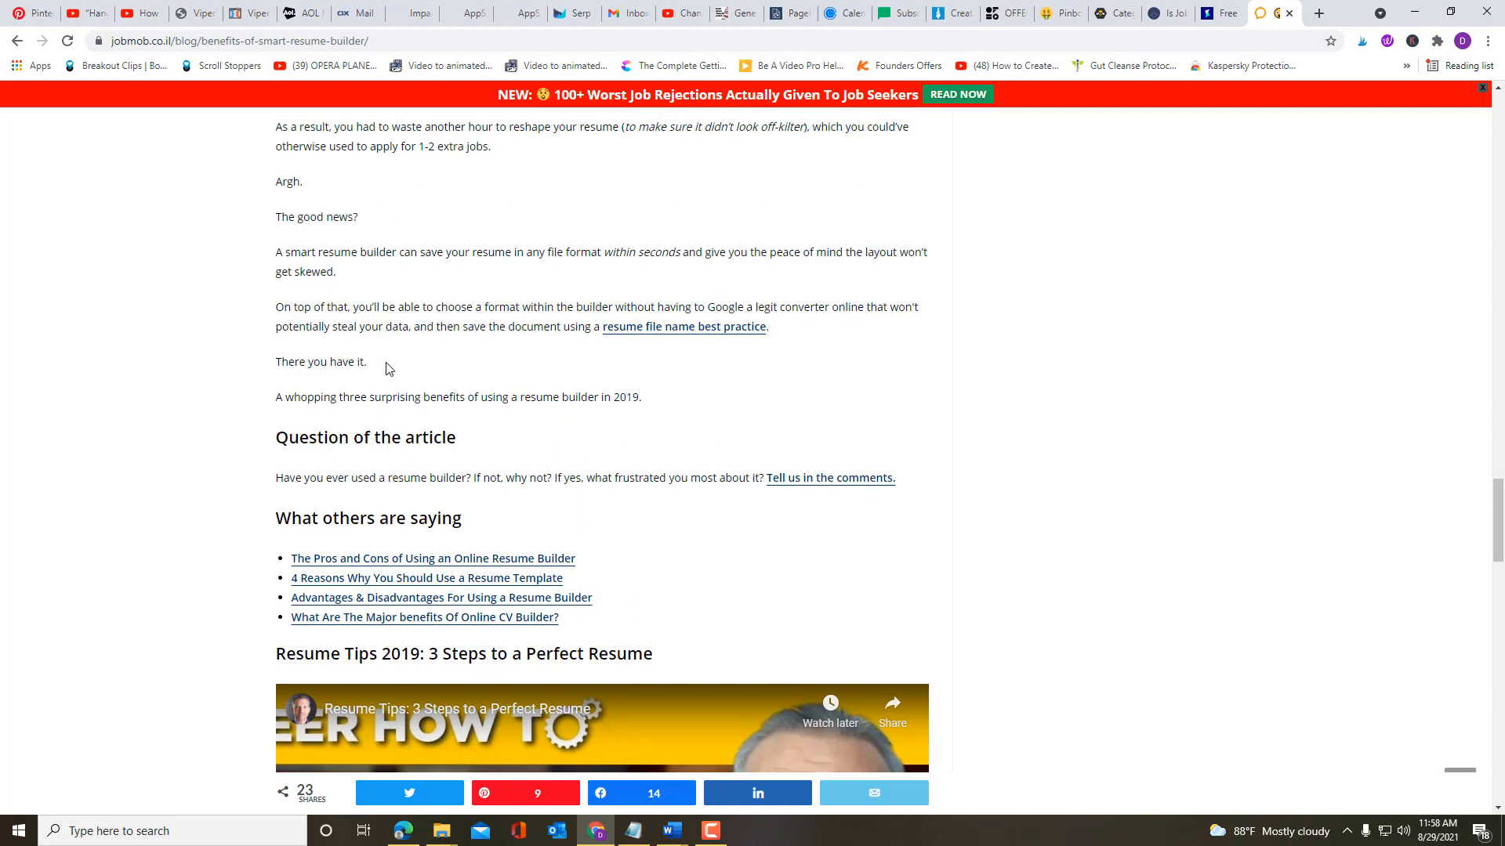
pyautogui.moveTo(386, 369); pyautogui.dragTo(227, 701)
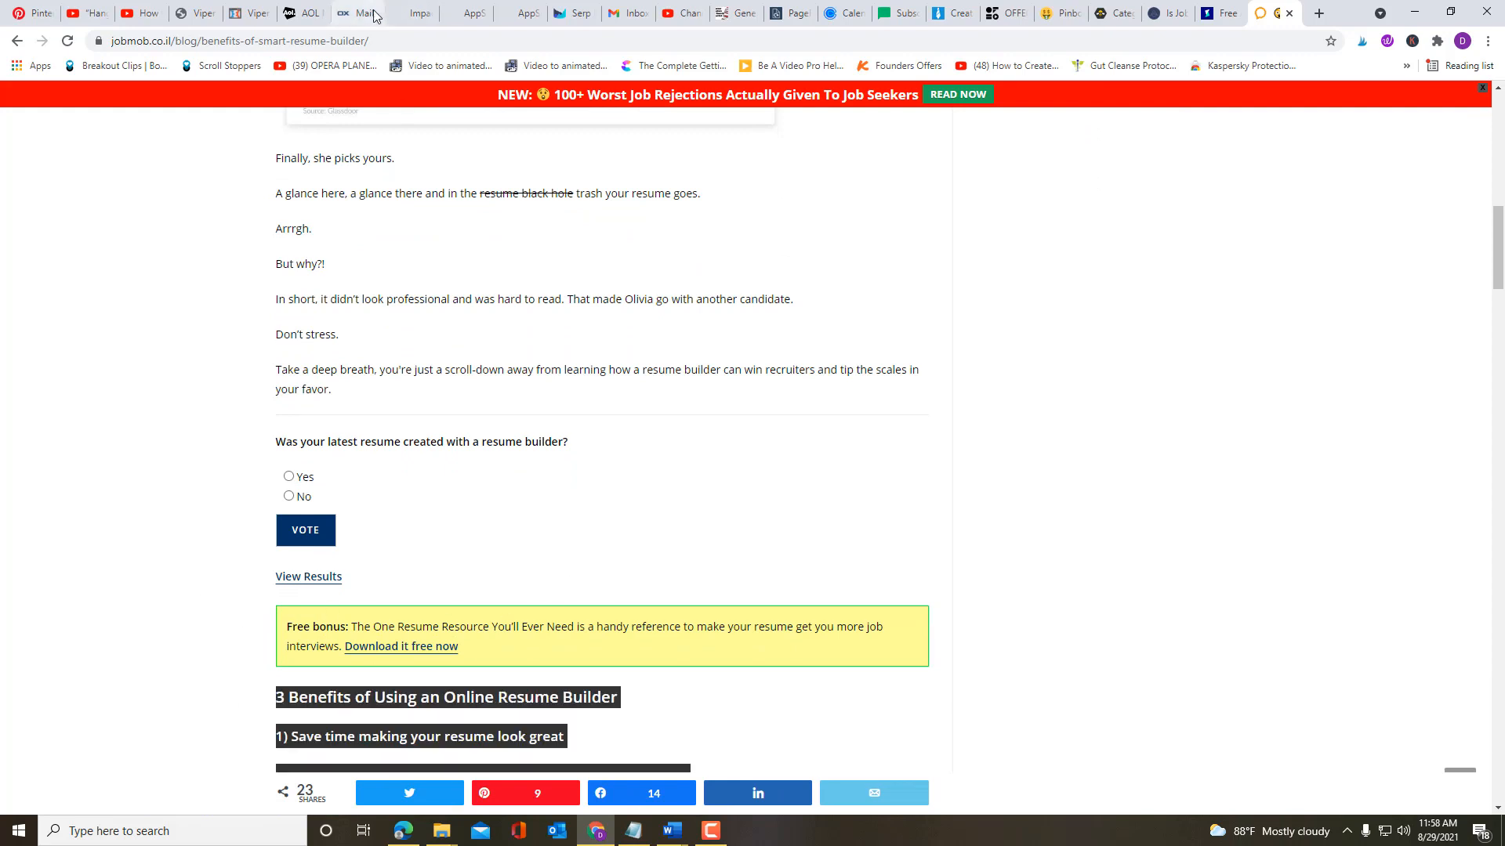
# Step: Switch to Outranking and save the copied article text as custom source content for the heading "What are the benefits of using resume builders?"
pyautogui.click(576, 15)
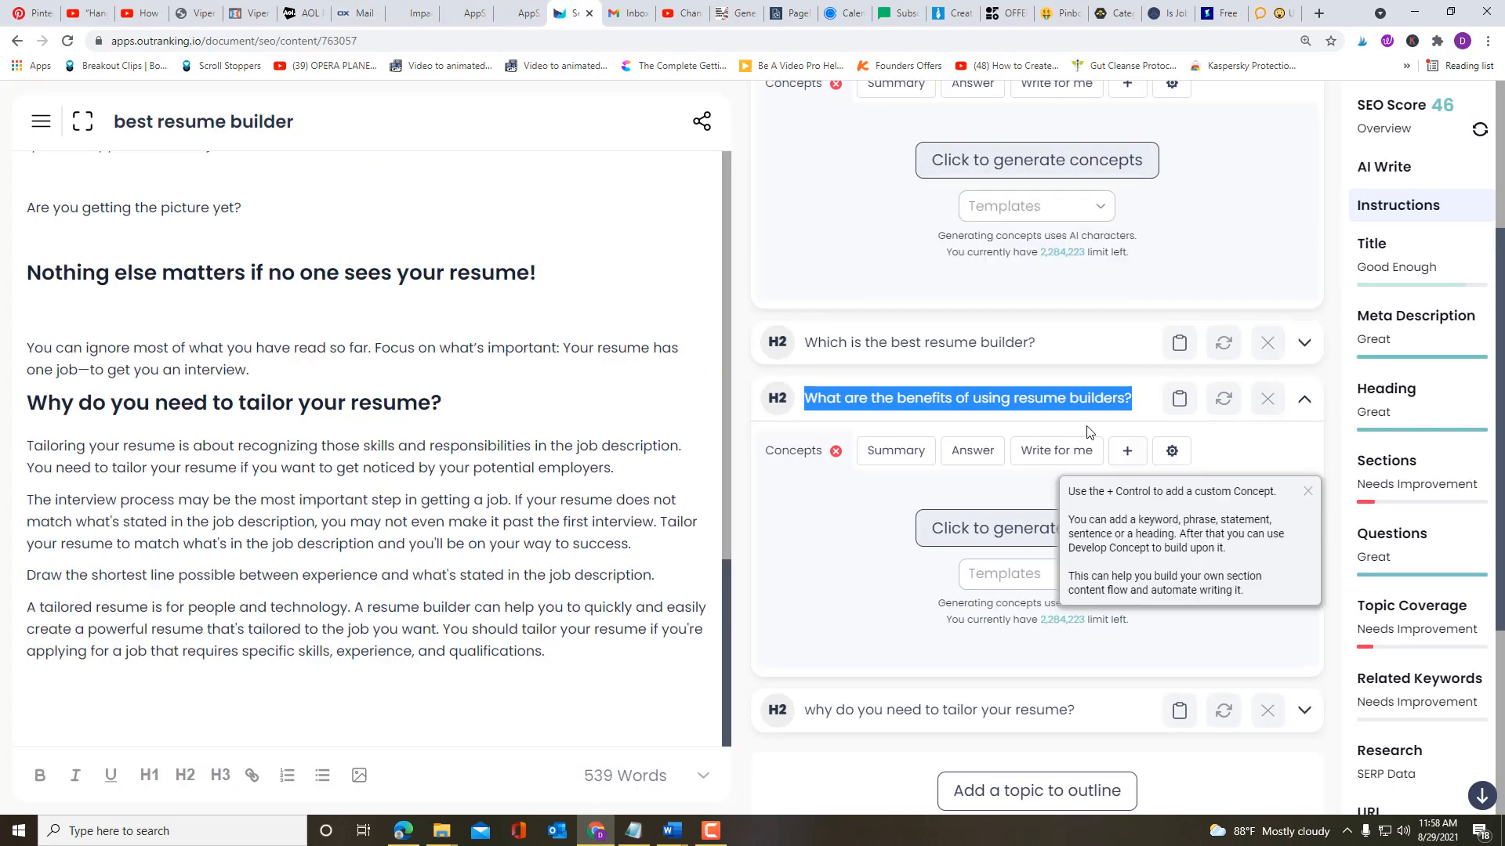
pyautogui.moveTo(1177, 455)
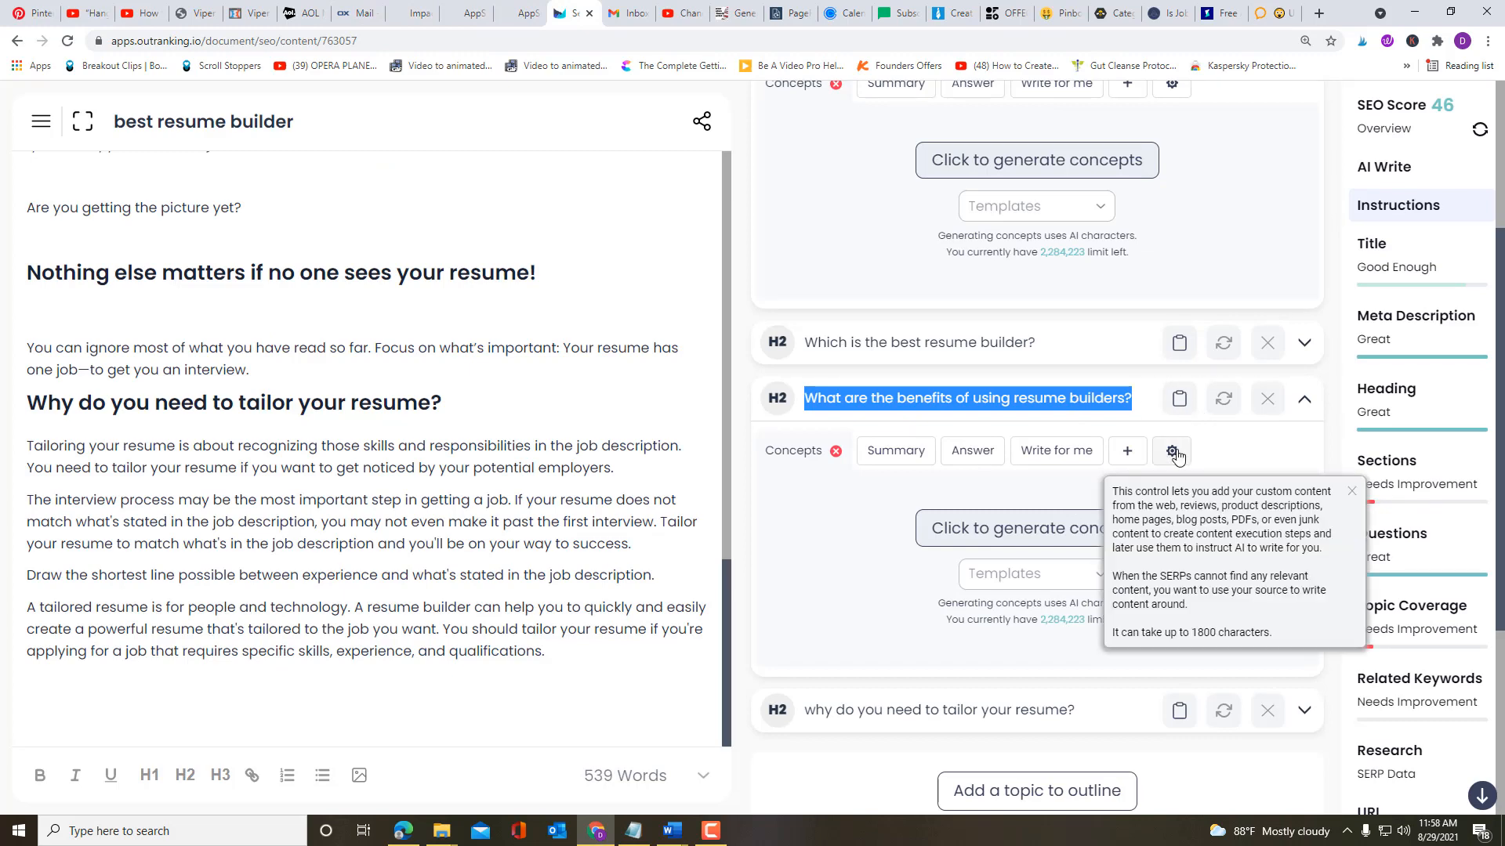
pyautogui.click(1173, 452)
pyautogui.click(1005, 500)
pyautogui.write("A smart resume builder can save your resume in any file format within seconds and give you the peace of mind the layout won’t get skewed.  On top of that, you’ll be able to choose a format within the builder without having to Google a legit converter online that won't potentially steal your data, and then save the document using a resume file name best practice.  There you have it.")
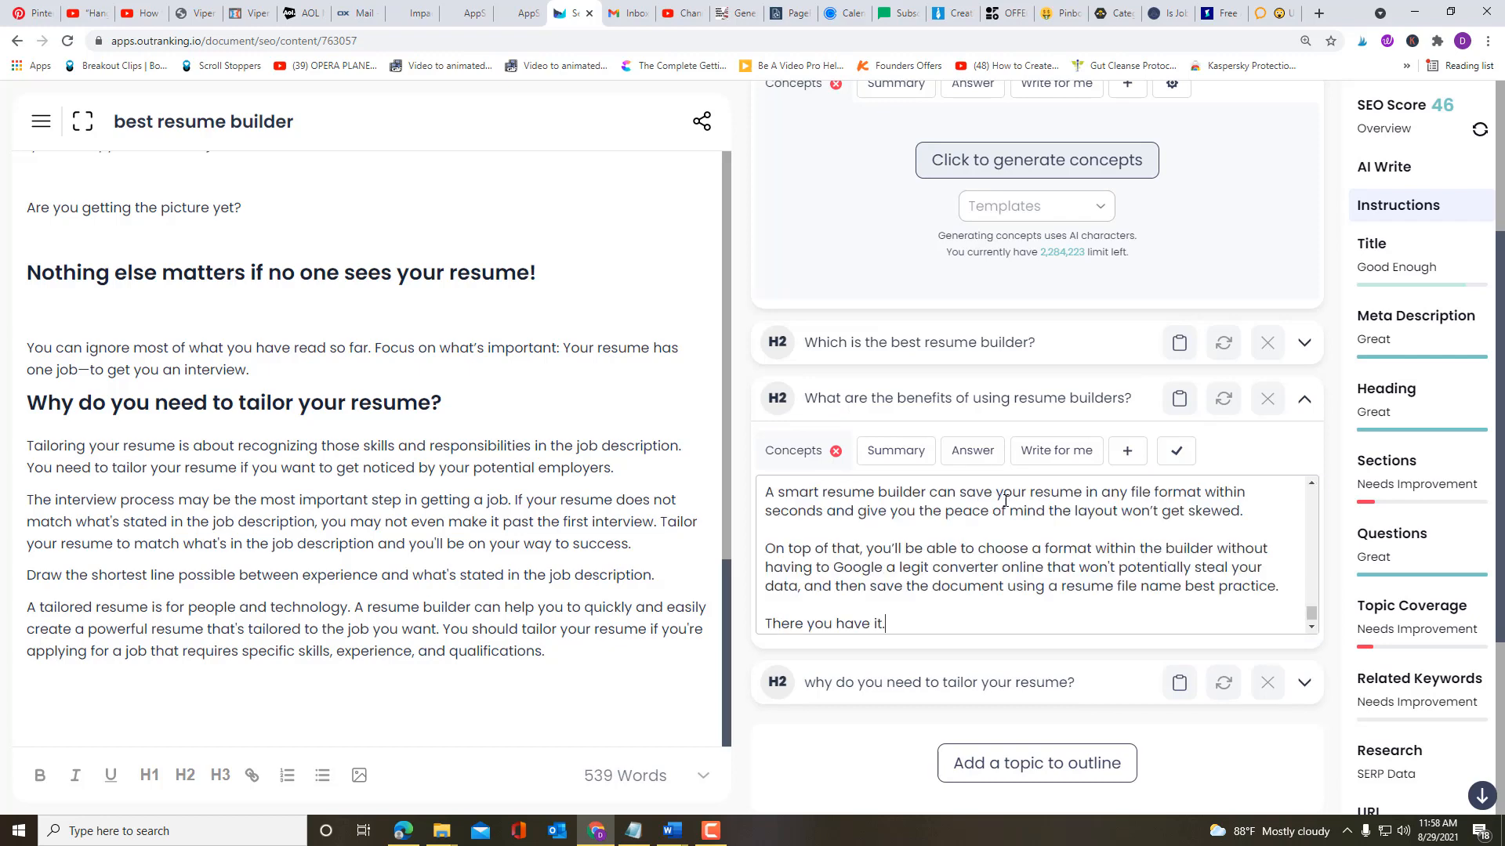
pyautogui.click(1178, 453)
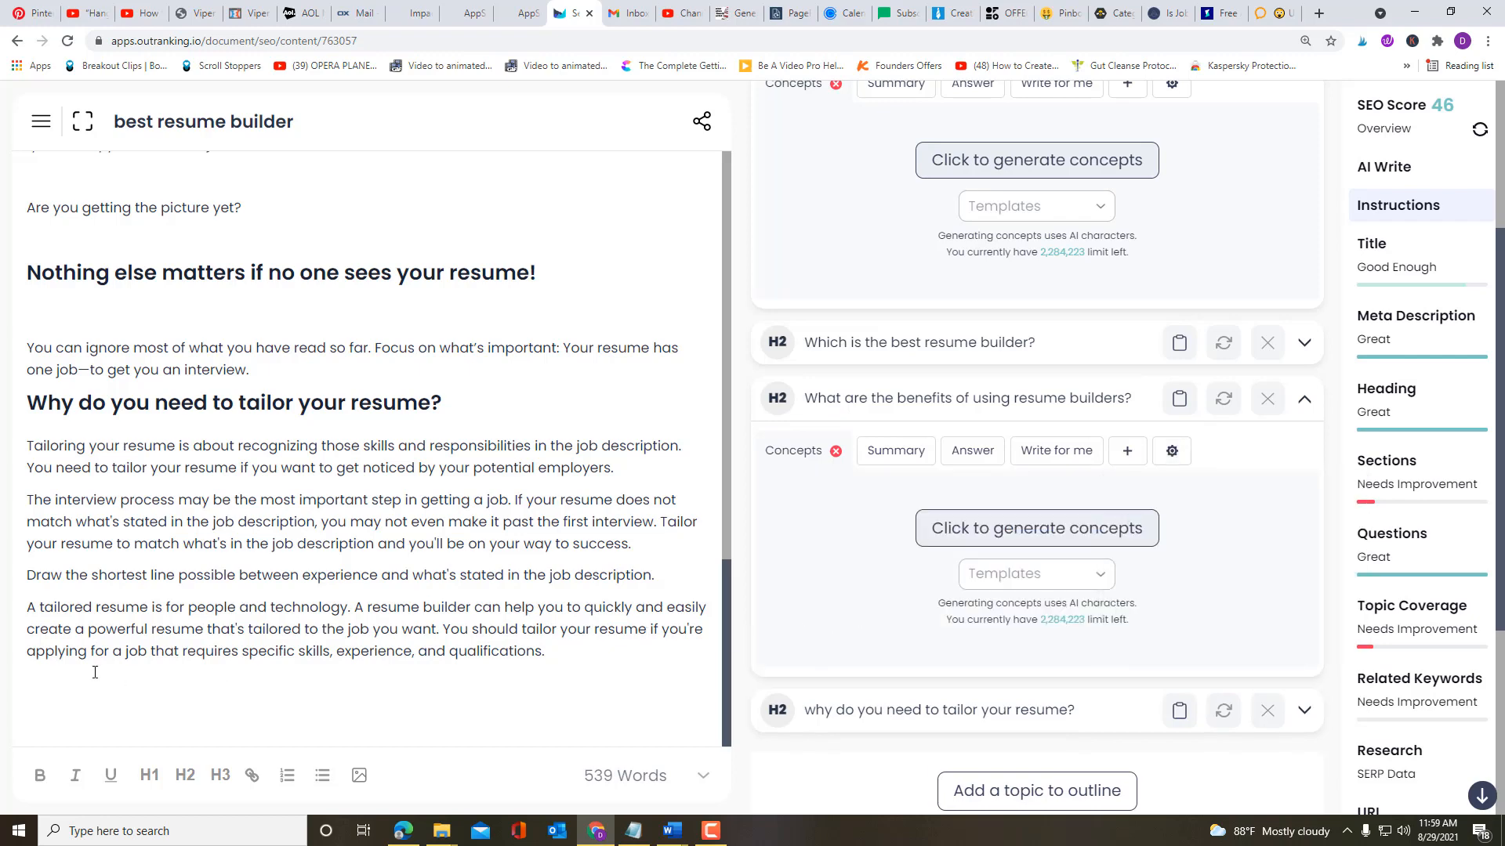
# Step: Generate concepts for the benefits section and develop "Save time making your resume look great" into a paragraph under the section's heading
pyautogui.click(1042, 529)
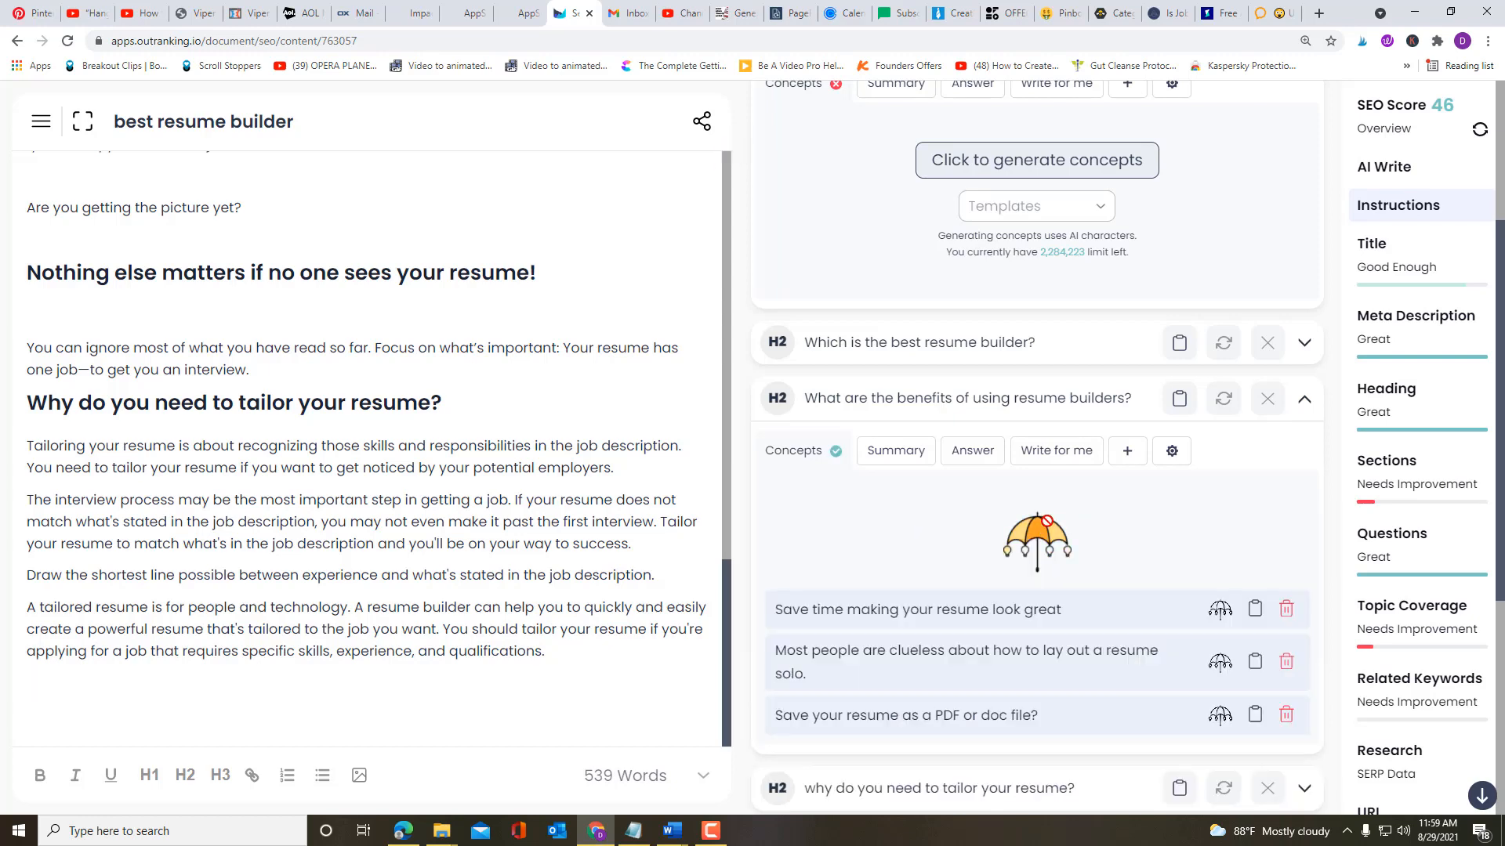
pyautogui.scroll(-3, 909, 577)
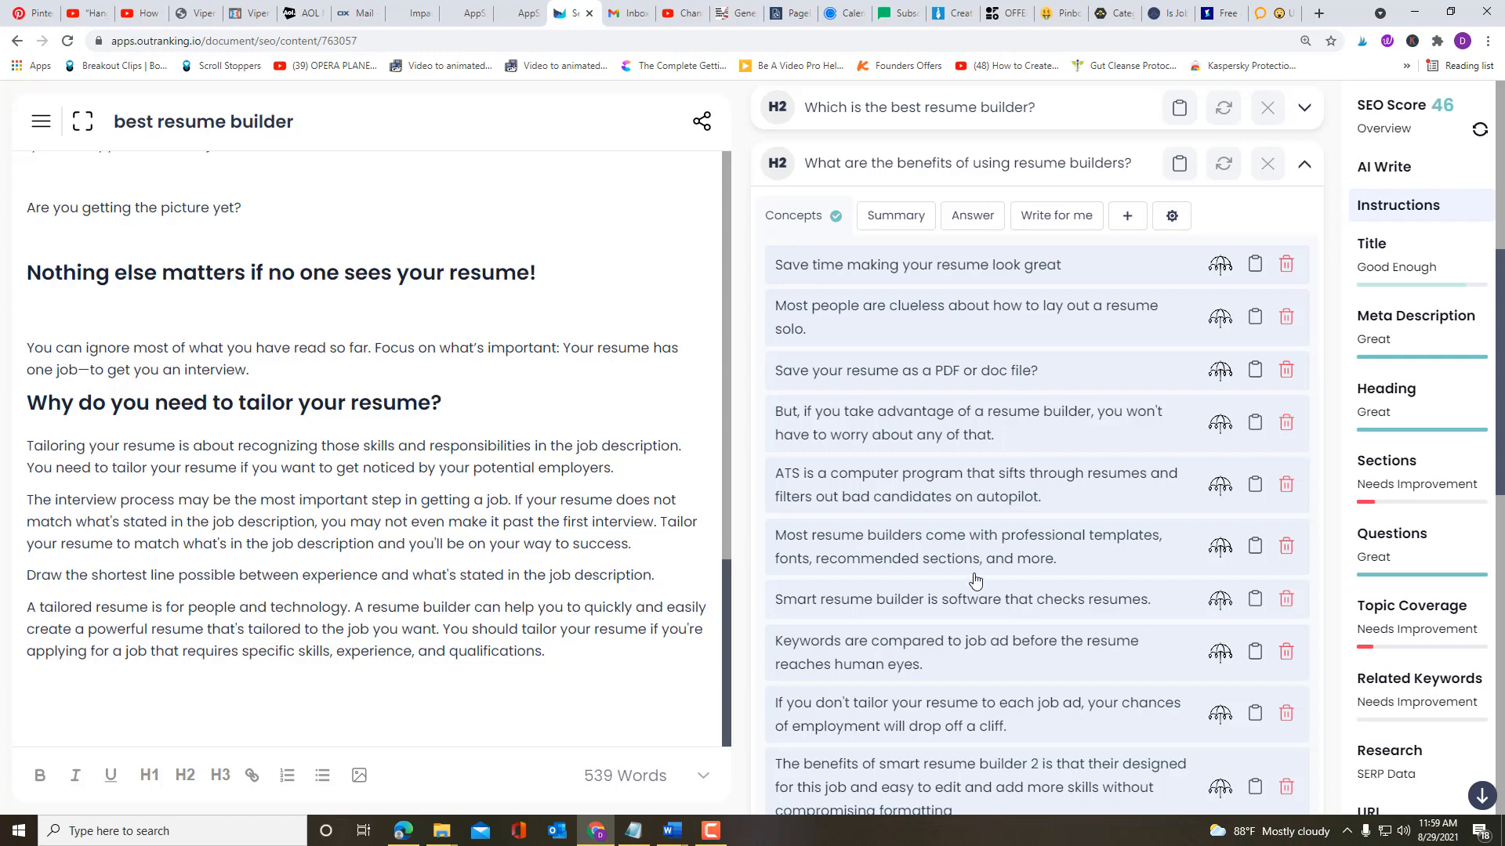
pyautogui.scroll(-2, 978, 579)
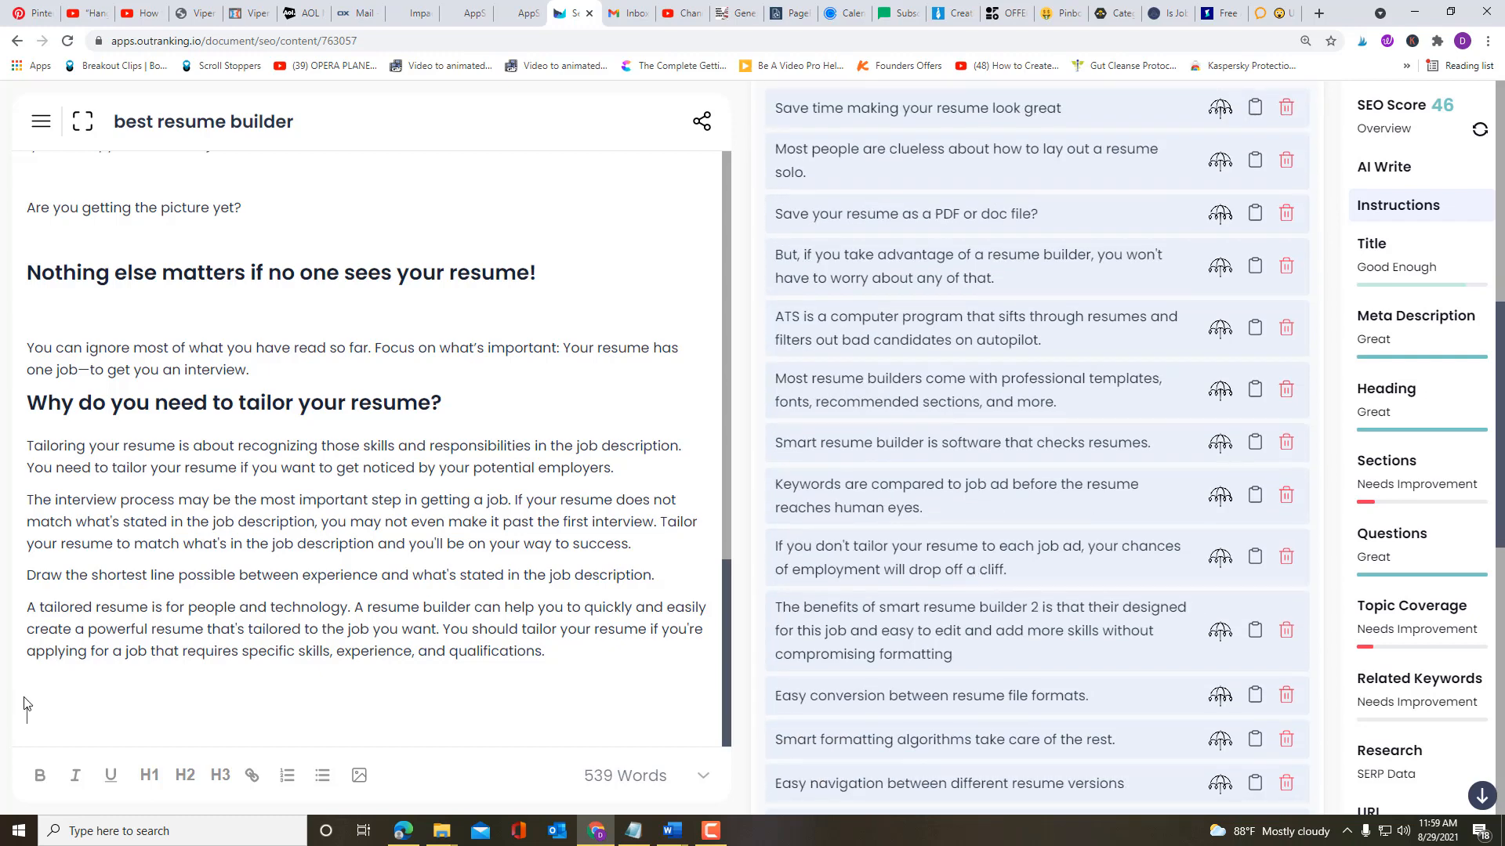
pyautogui.scroll(3, 950, 571)
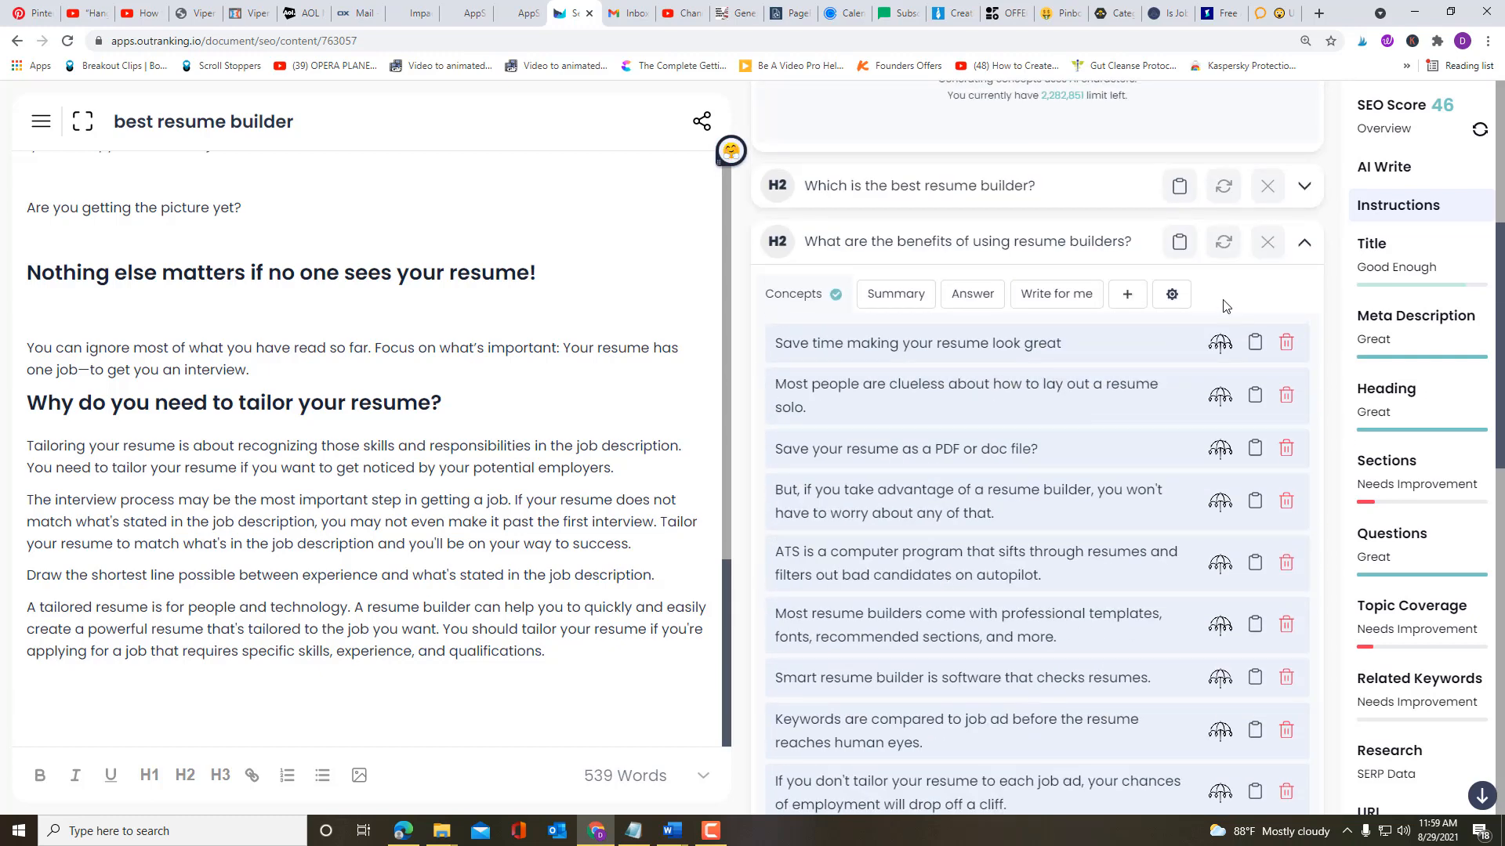
pyautogui.click(1220, 343)
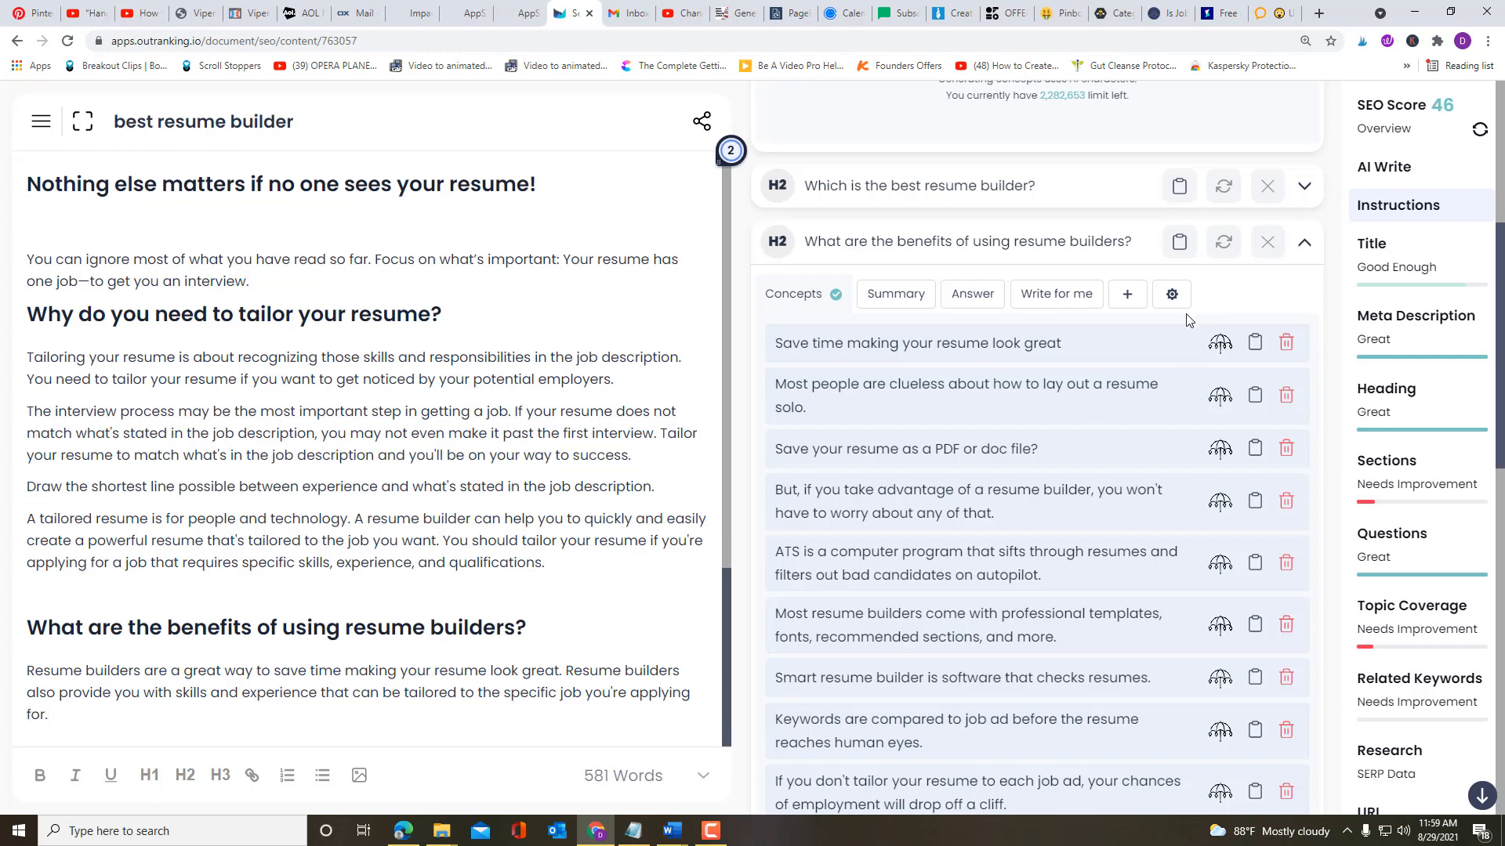
pyautogui.click(1219, 397)
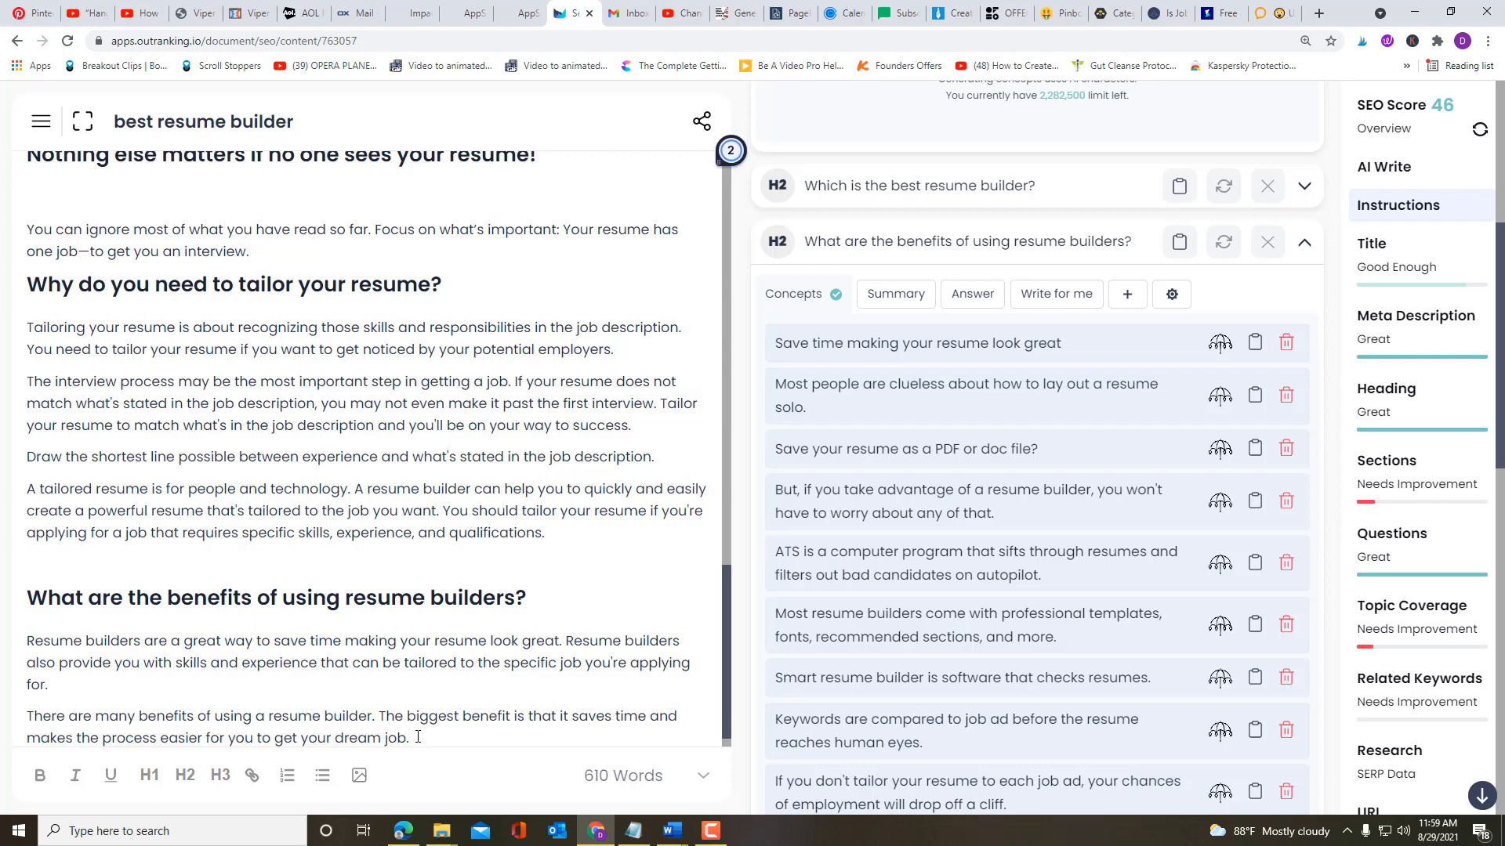
pyautogui.moveTo(417, 737); pyautogui.dragTo(25, 695)
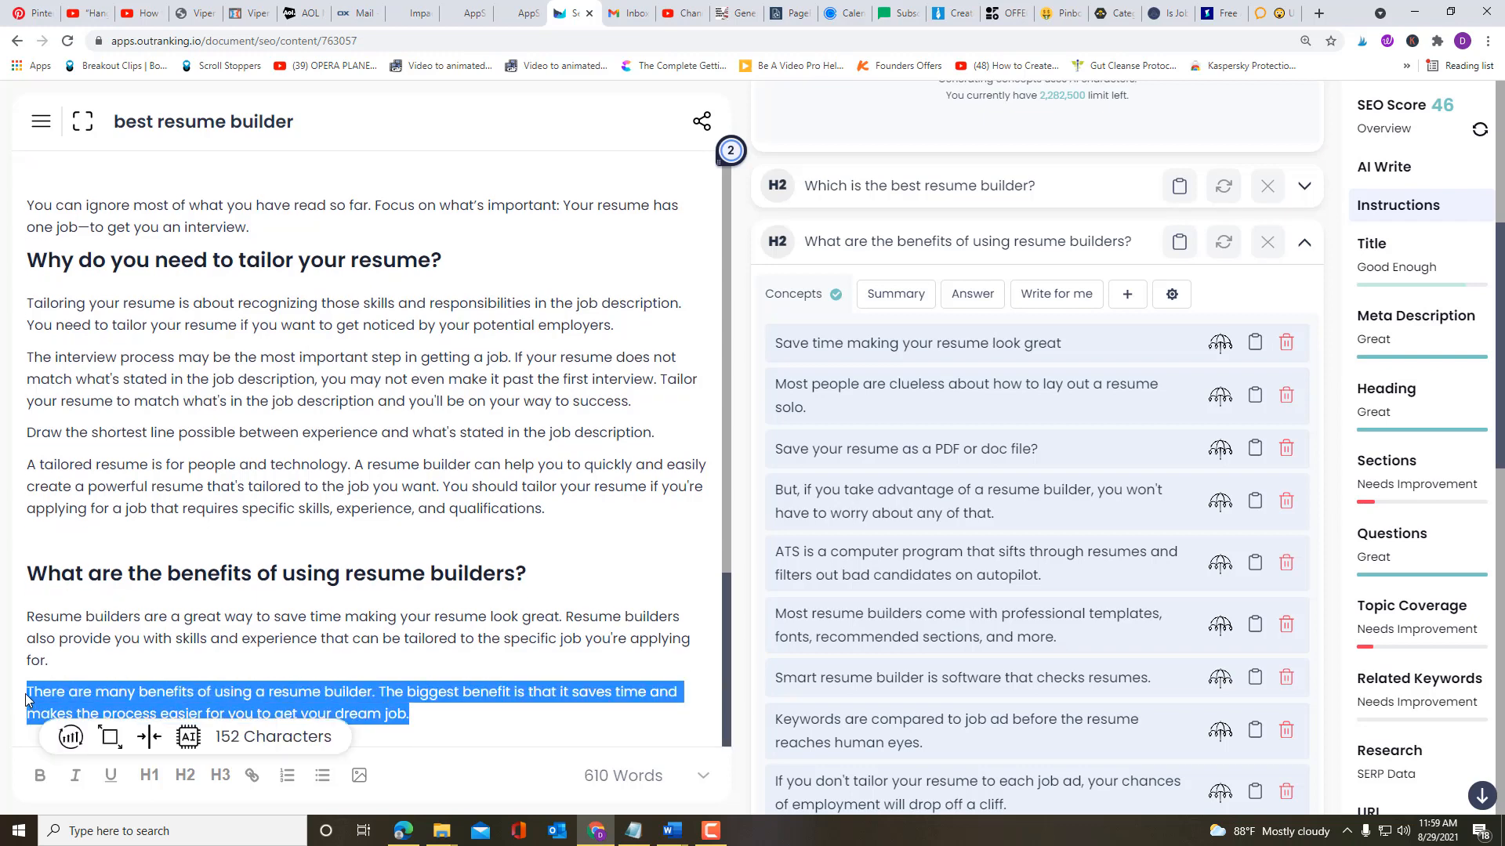
pyautogui.press('BackSpace')
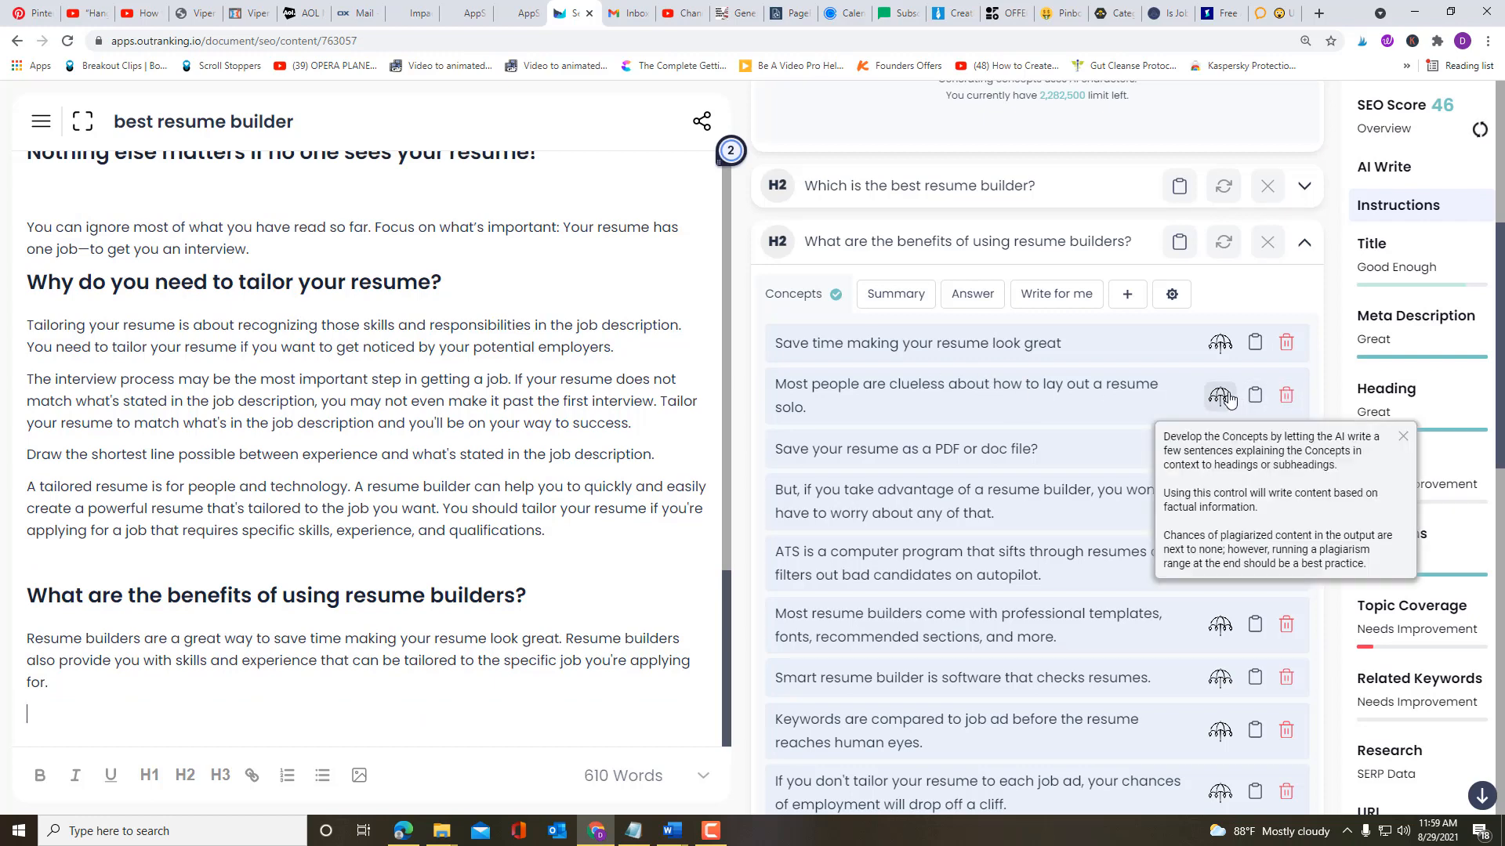
# Step: Insert the concept "Most people are clueless about how to lay out a resume solo." unchanged and develop the concept about taking advantage of a resume builder
pyautogui.click(1254, 394)
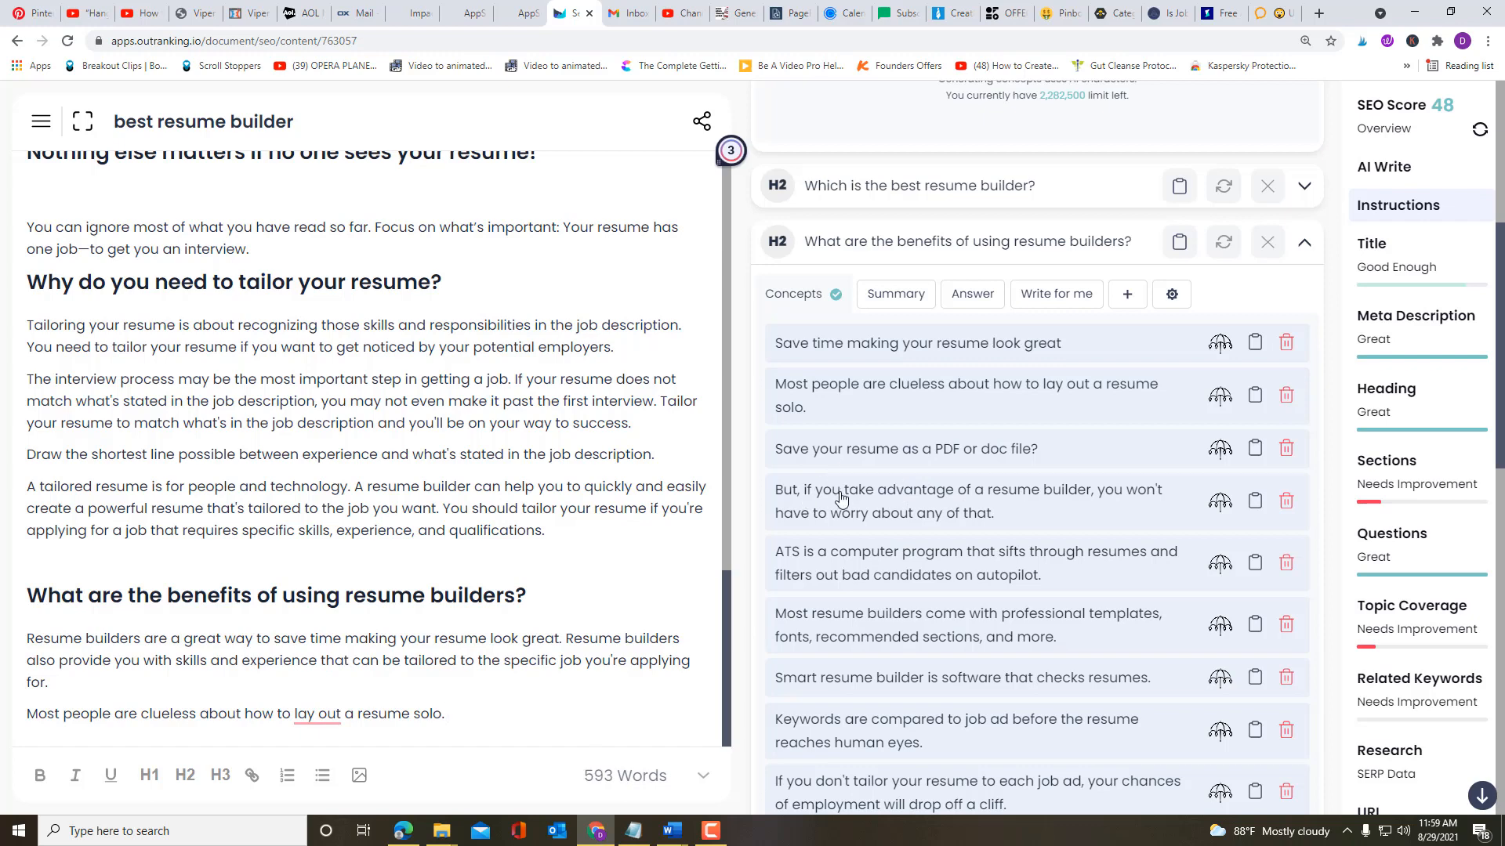
pyautogui.click(1213, 506)
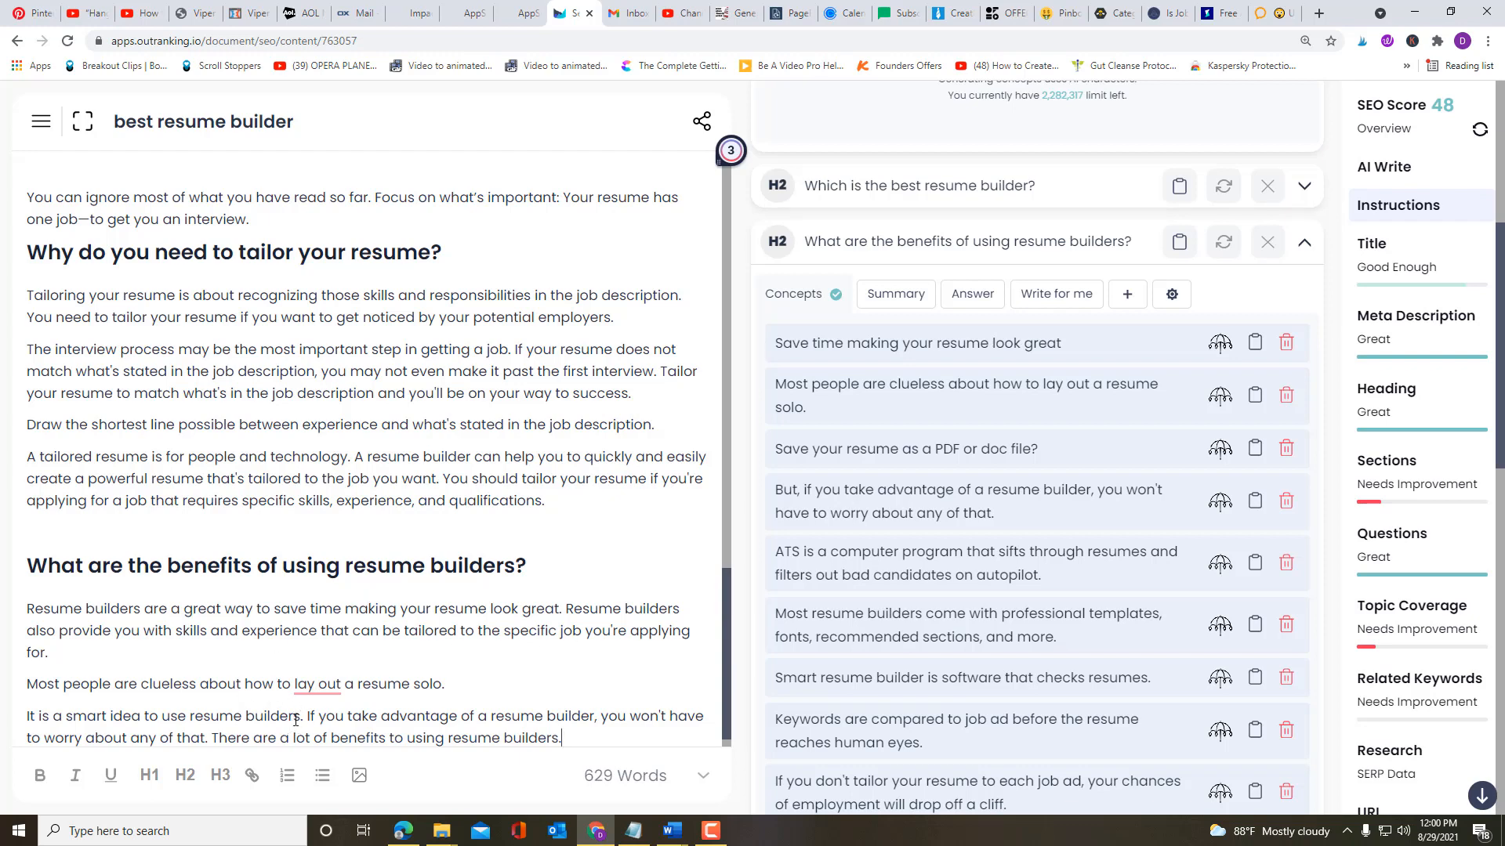
# Step: Delete the sentence "It is a smart idea to use resume builders." and merge the remaining text into the preceding paragraph
pyautogui.moveTo(306, 718); pyautogui.dragTo(27, 716)
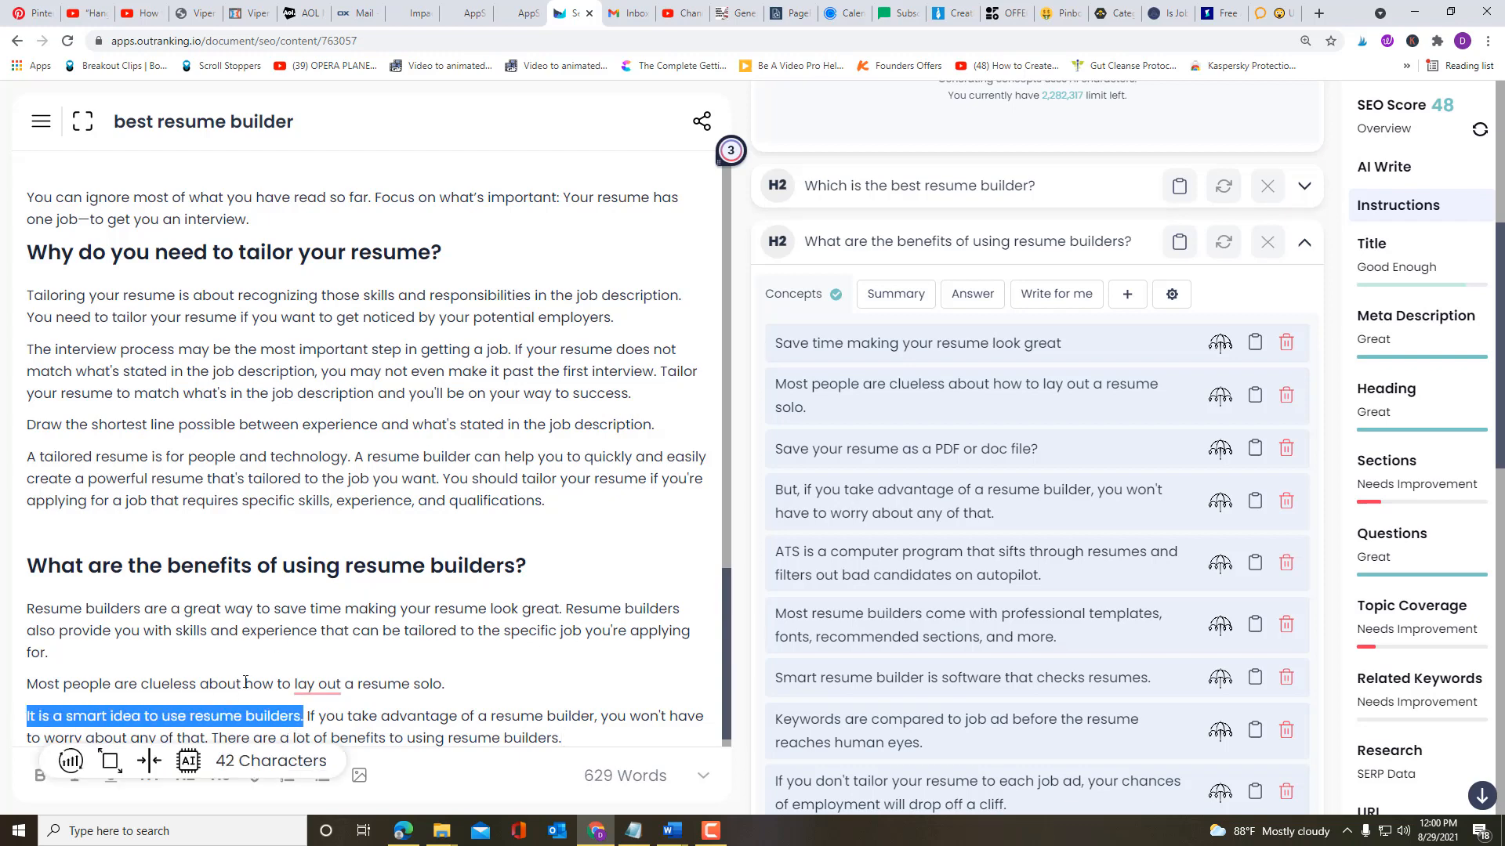
pyautogui.press('BackSpace')
pyautogui.press('BackSpace')
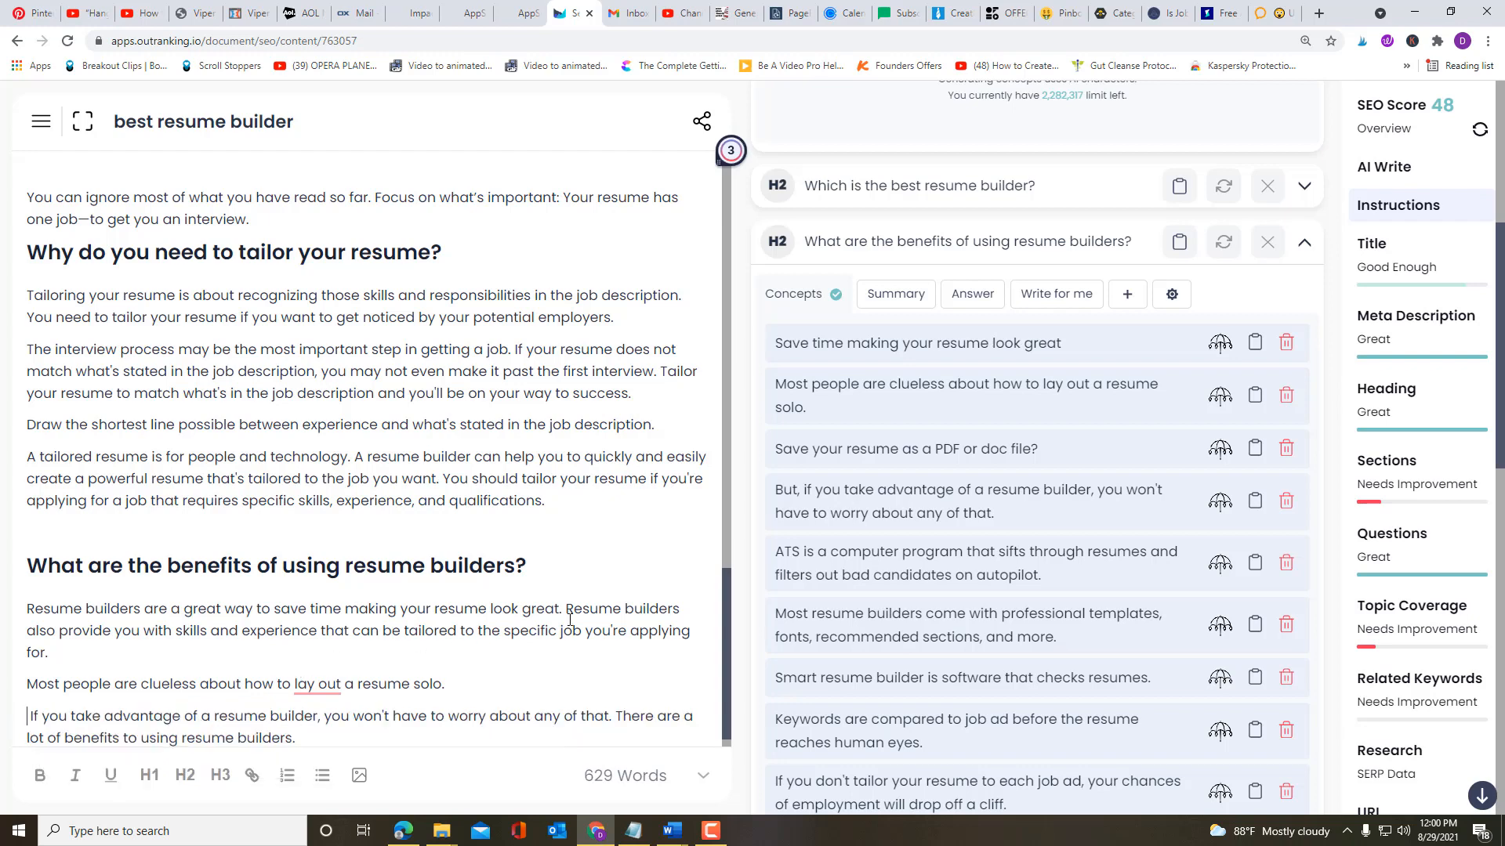
pyautogui.press('BackSpace')
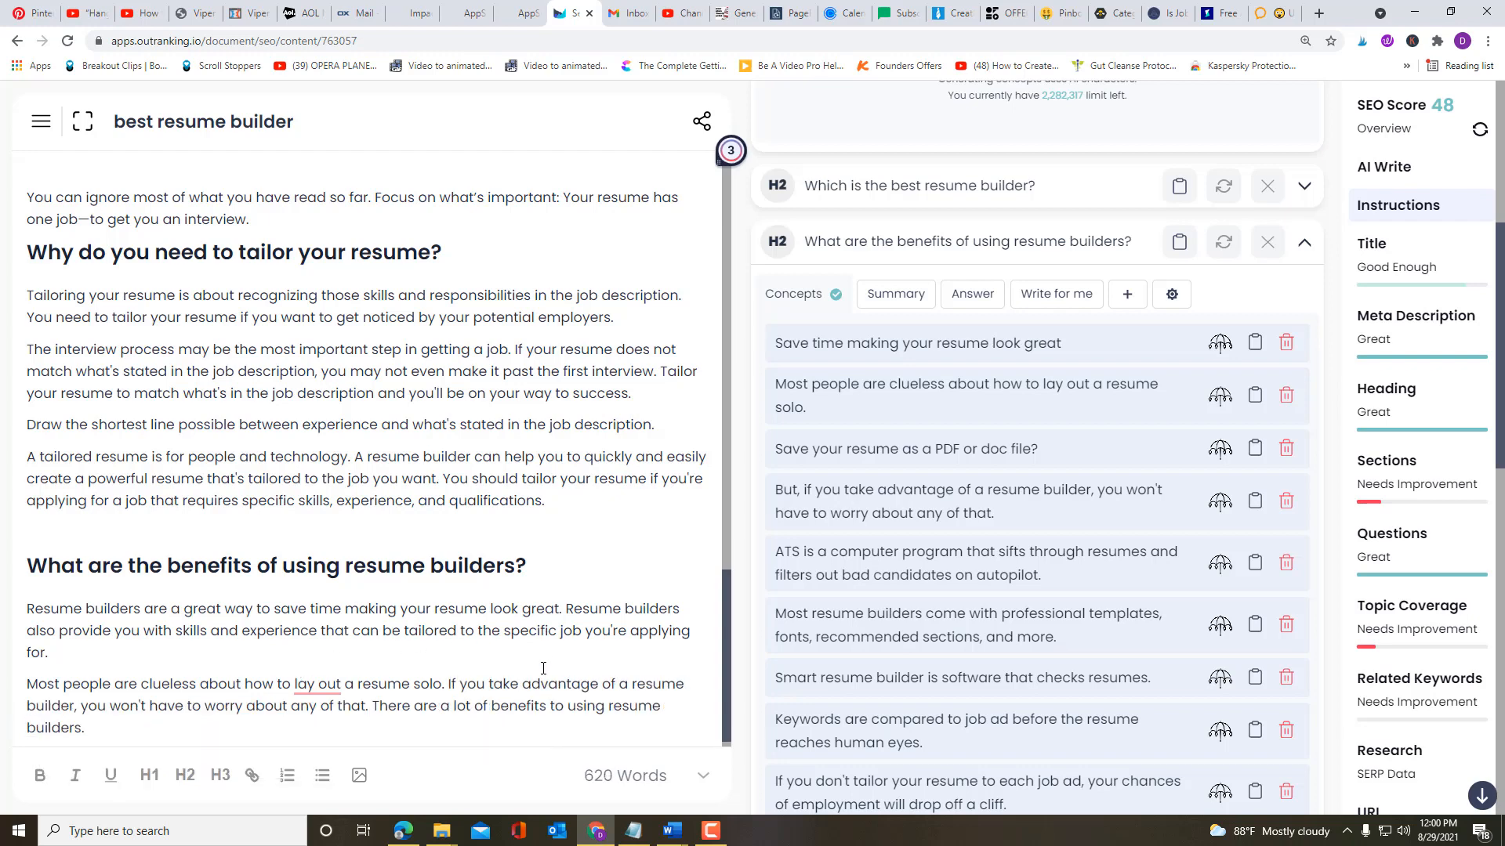
# Step: Reword the smart resume builder concept as "A good resume builder is software that checks resumes." and develop it in a new paragraph
pyautogui.click(96, 724)
pyautogui.press('Return')
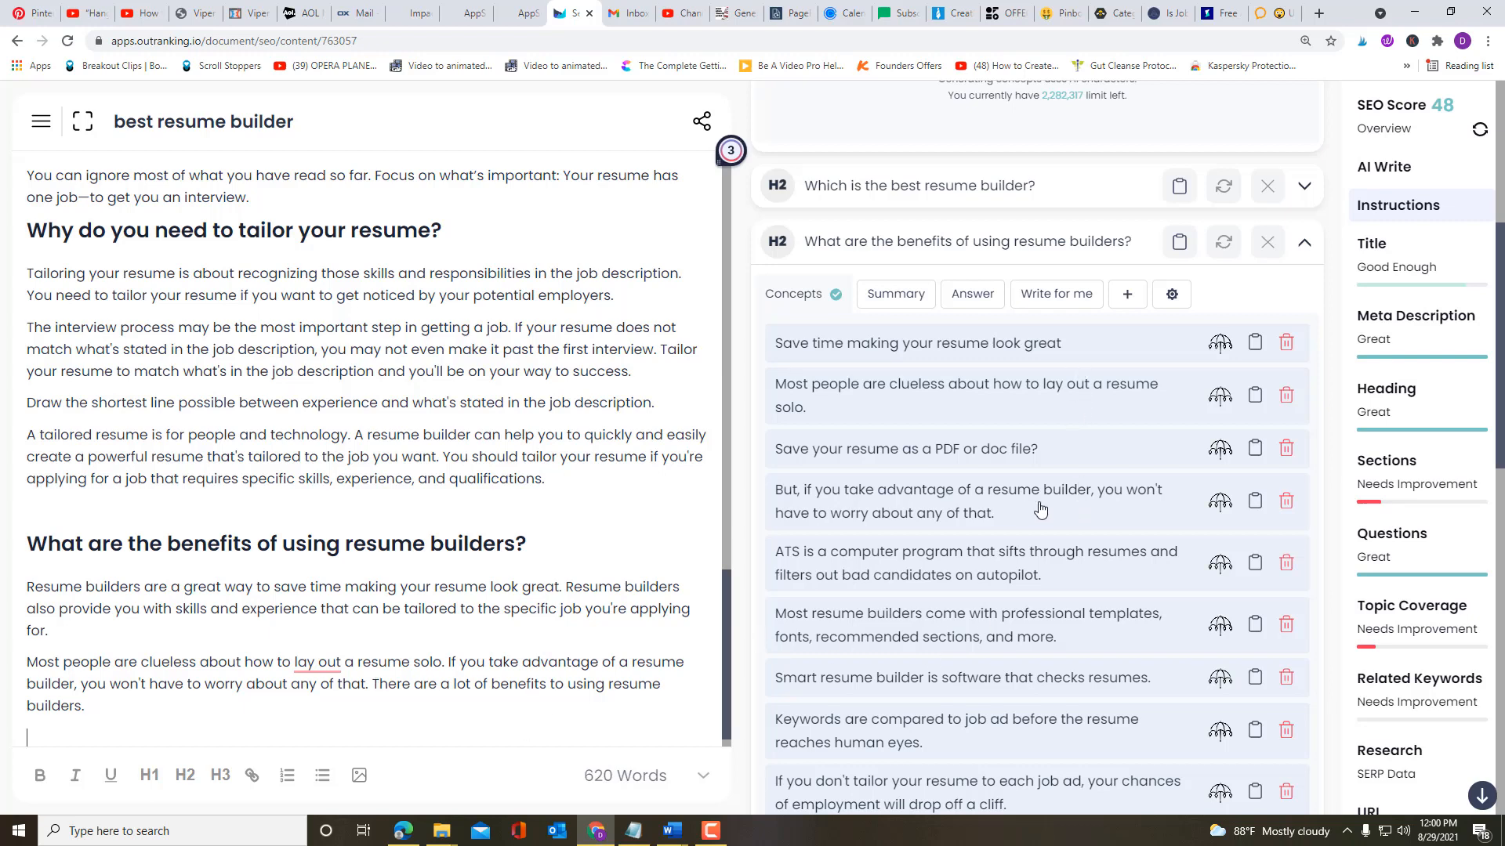
pyautogui.scroll(-1, 1038, 515)
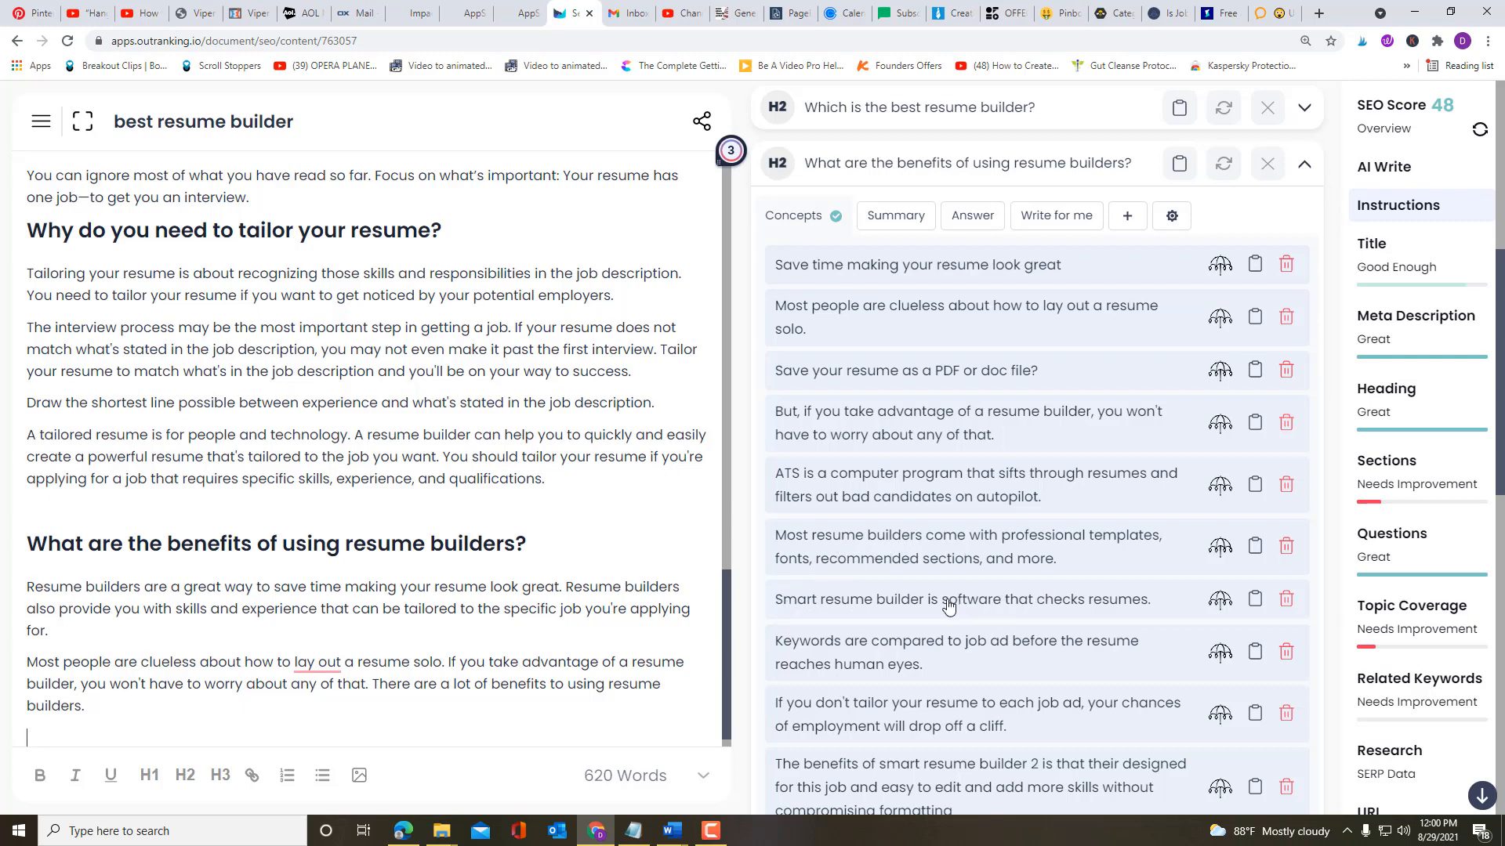
pyautogui.doubleClick(901, 601)
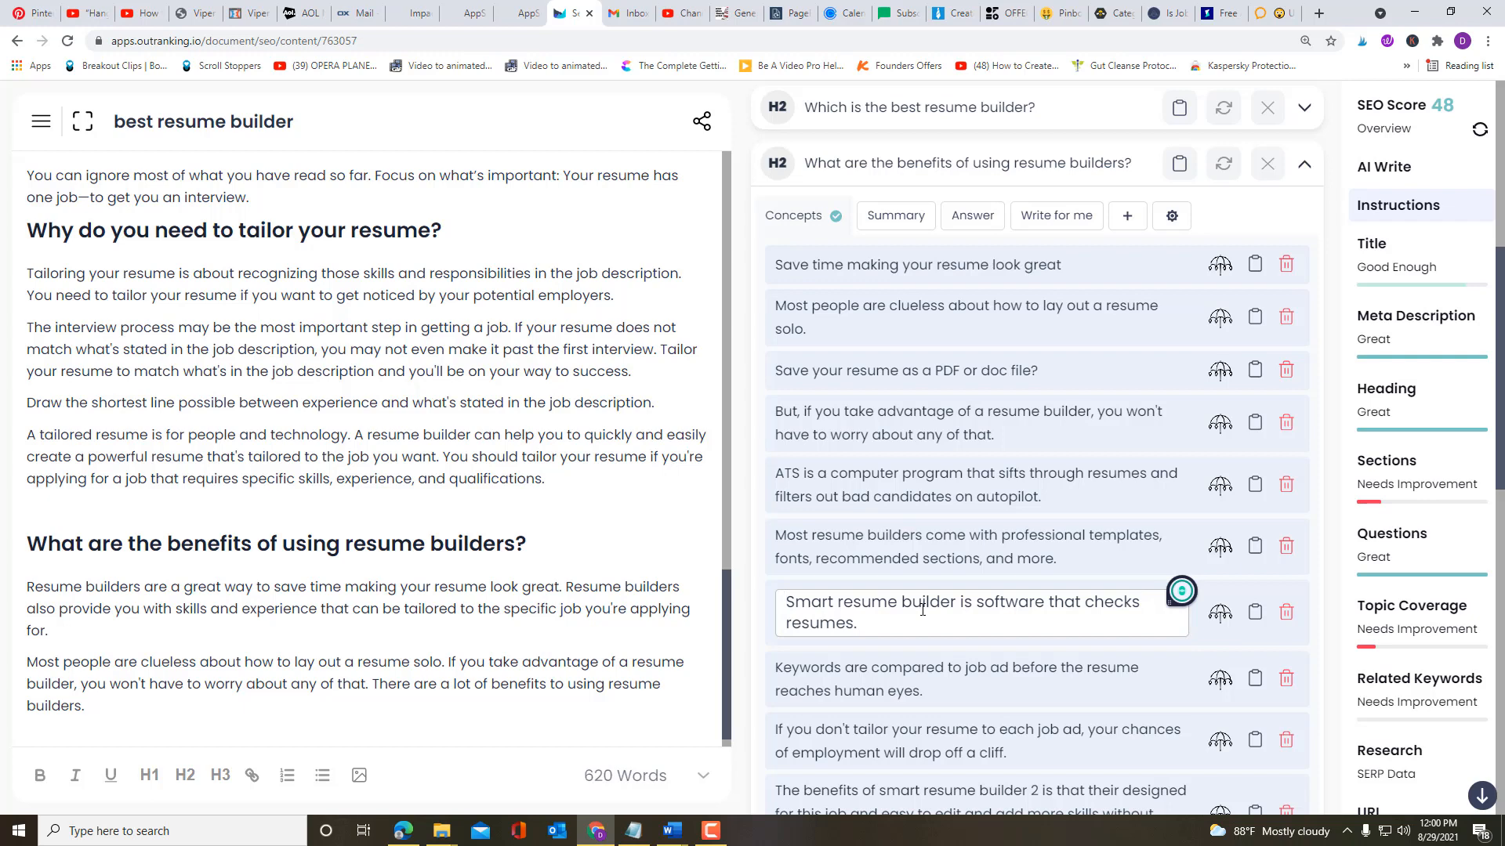
pyautogui.click(787, 601)
pyautogui.write('A')
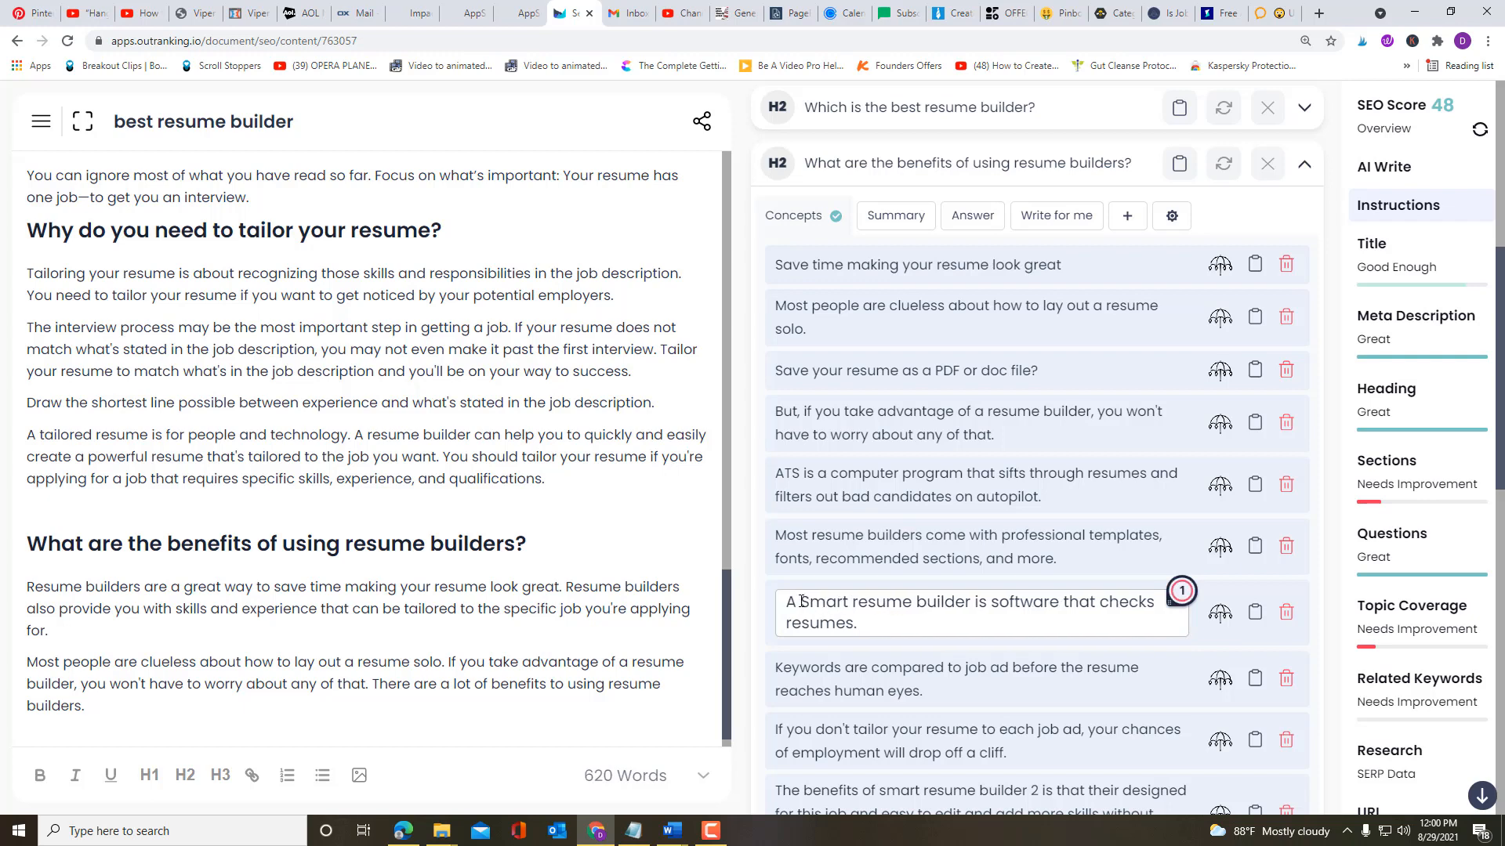
pyautogui.moveTo(800, 601); pyautogui.dragTo(847, 601)
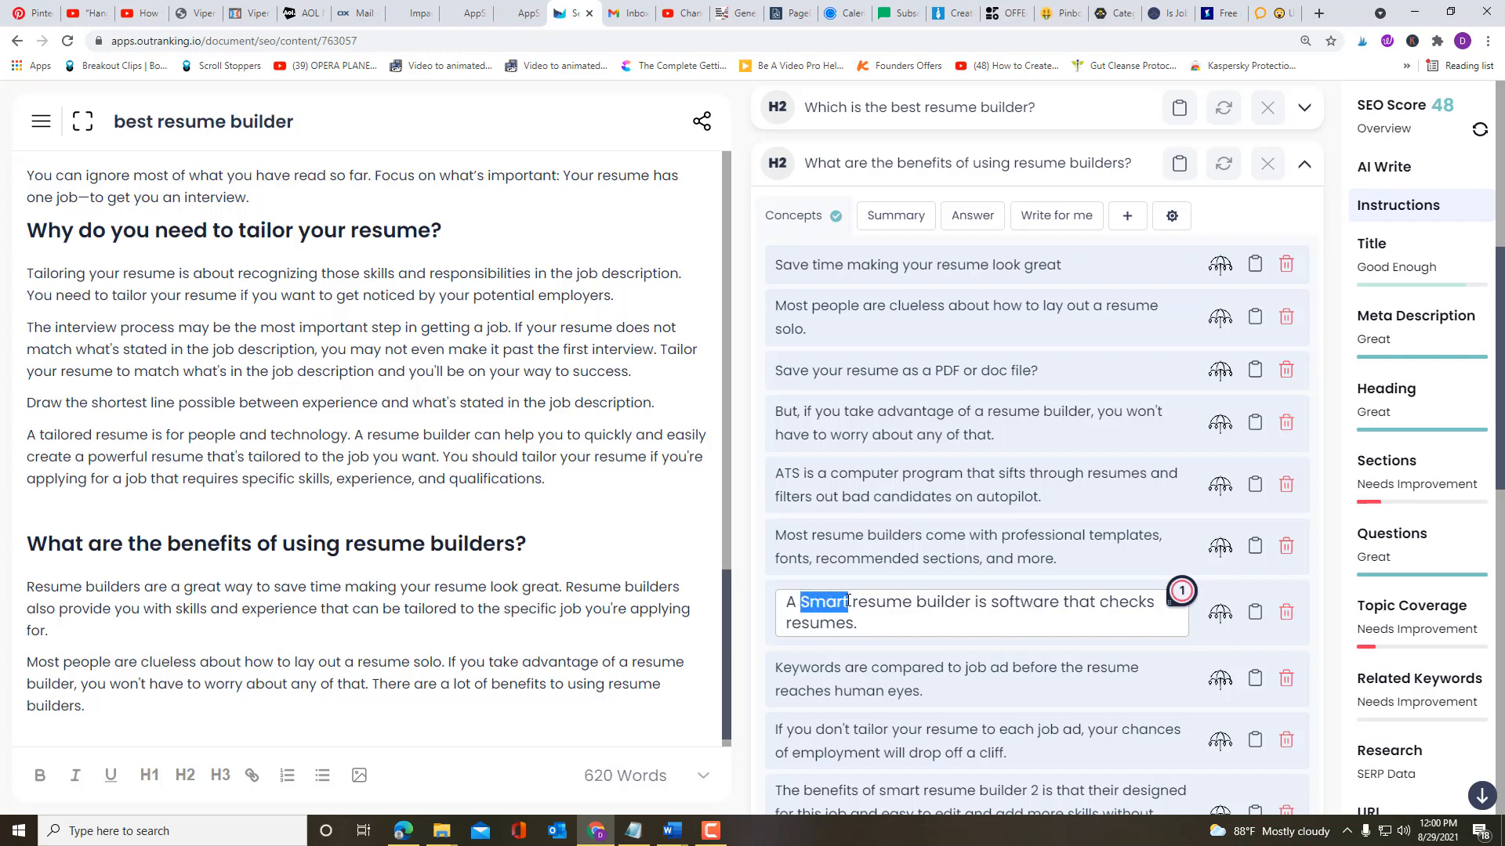
pyautogui.write('good')
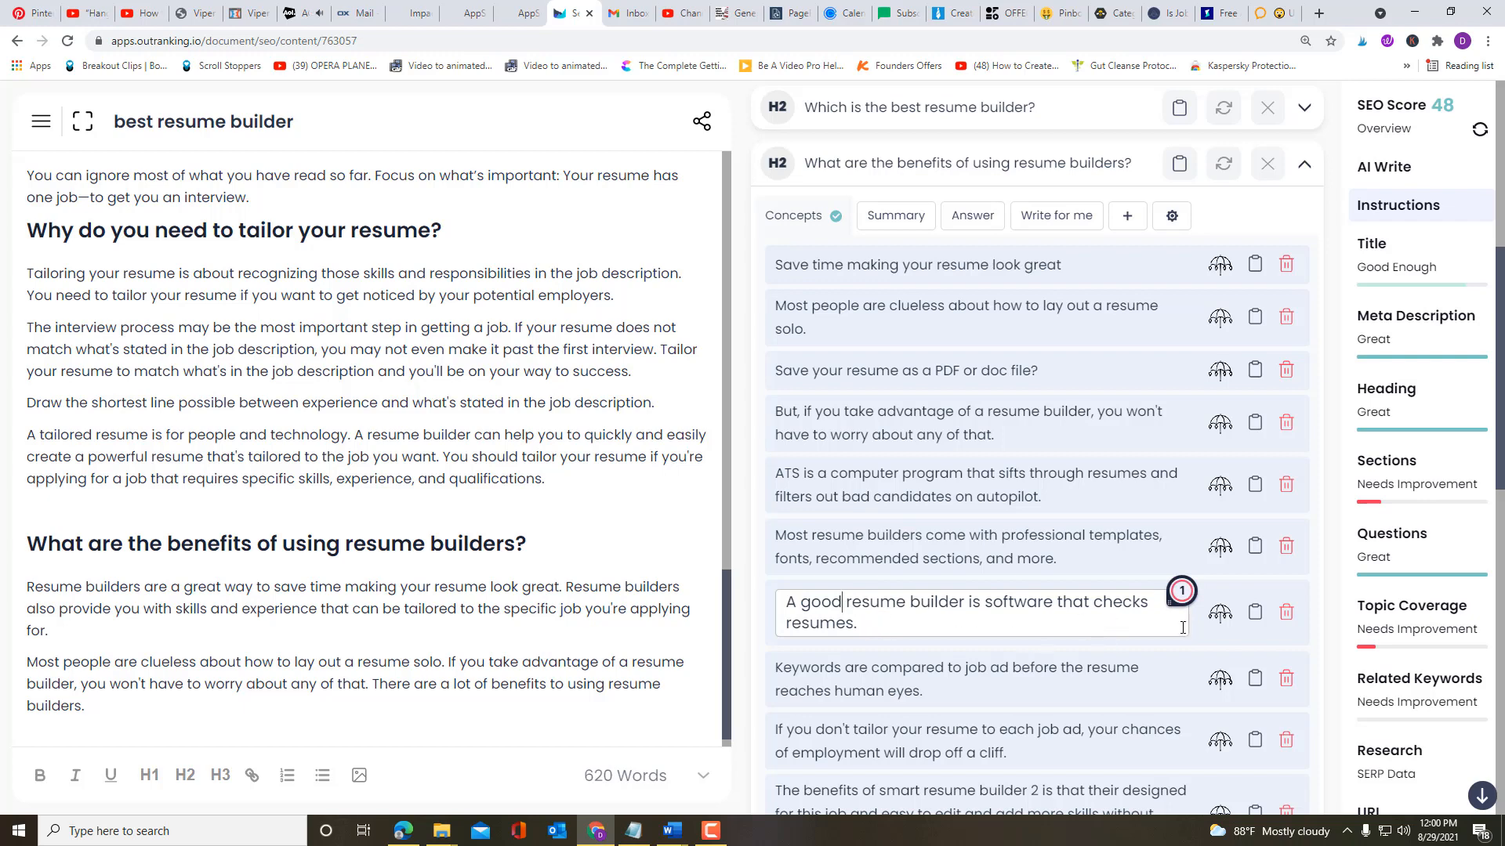
pyautogui.click(1220, 615)
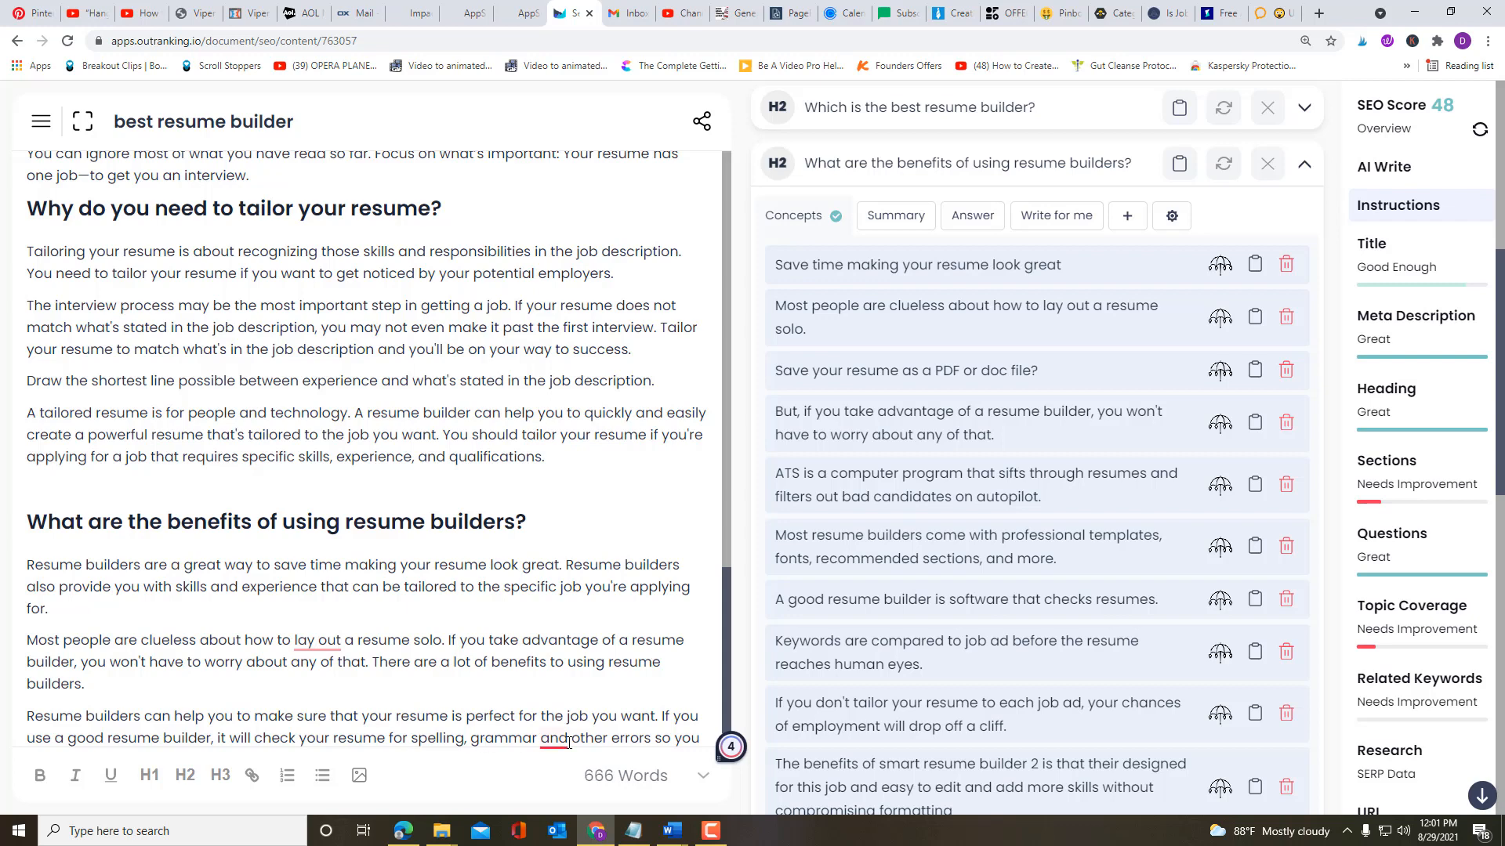
# Step: Accept the suggested comma after "grammar" in the paragraph about checking the resume for errors
pyautogui.moveTo(553, 741)
pyautogui.click(587, 680)
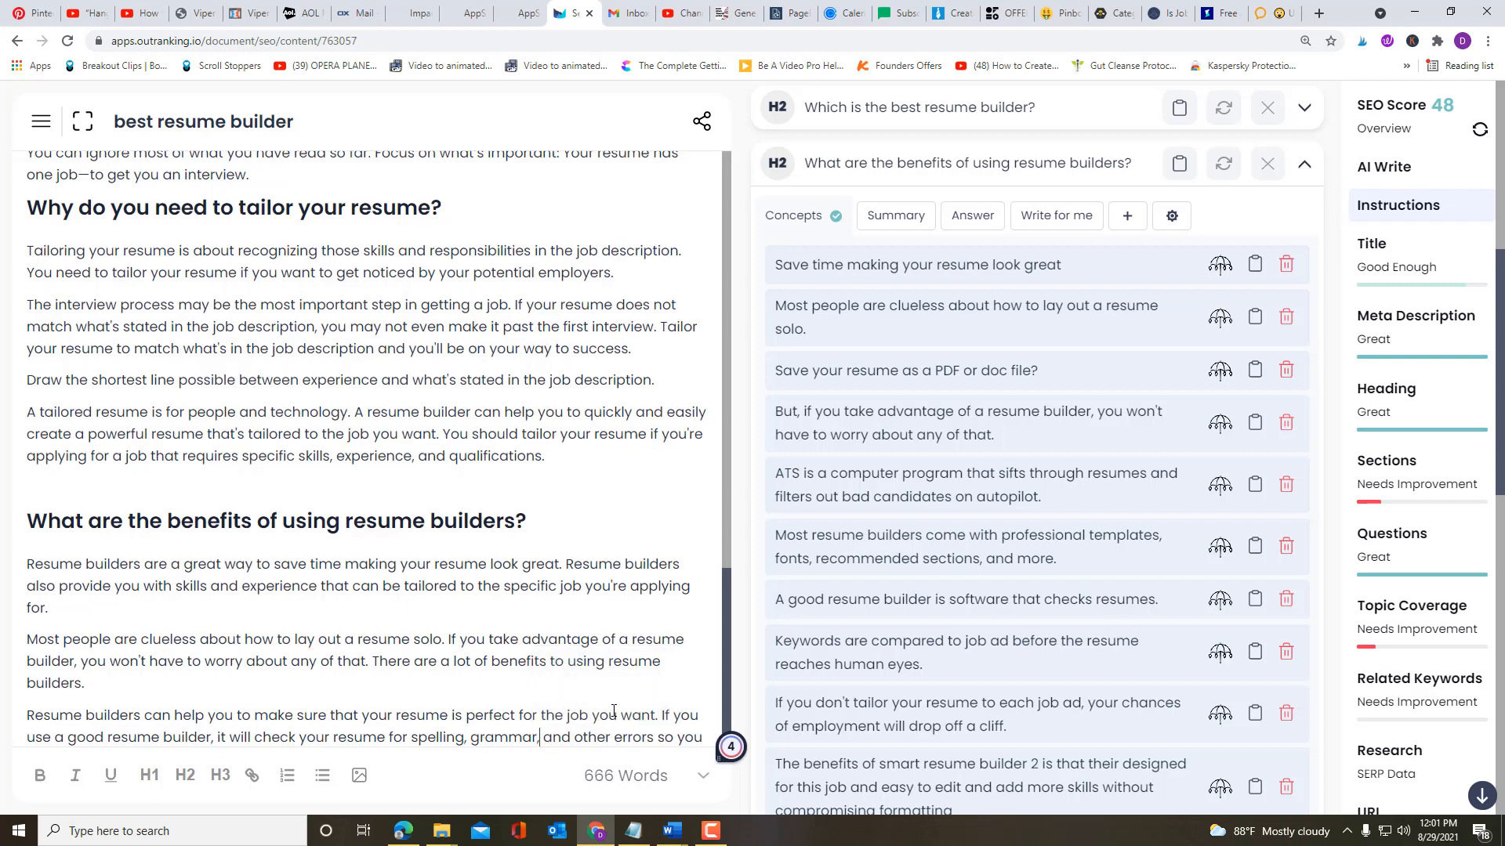
pyautogui.scroll(-1, 705, 714)
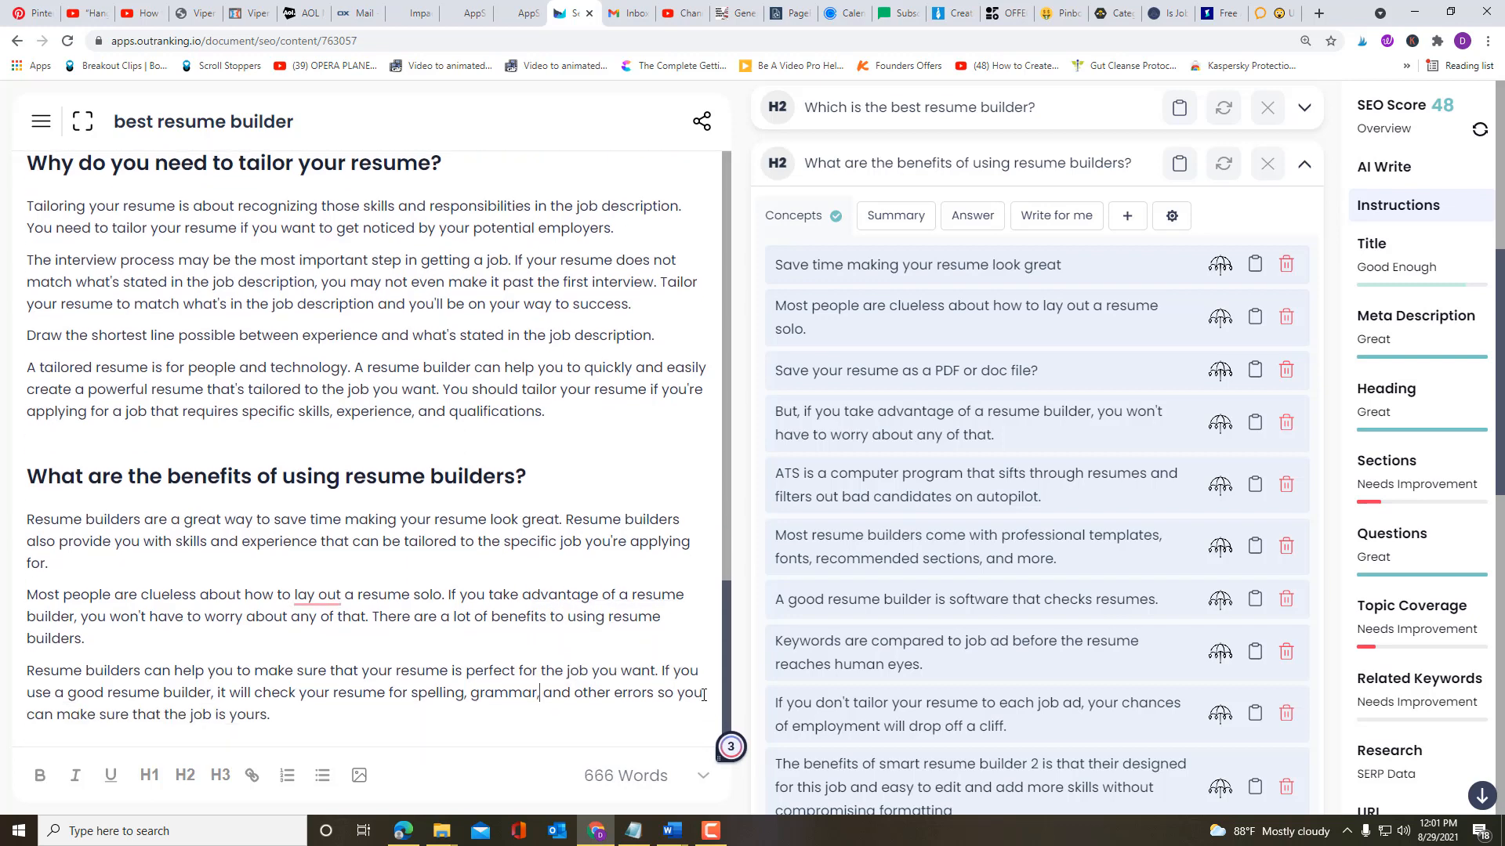
# Step: Develop the concept on keywords compared to the job ad into a closing paragraph and correct its "job ad" to "job ads"
pyautogui.click(314, 718)
pyautogui.click(1219, 652)
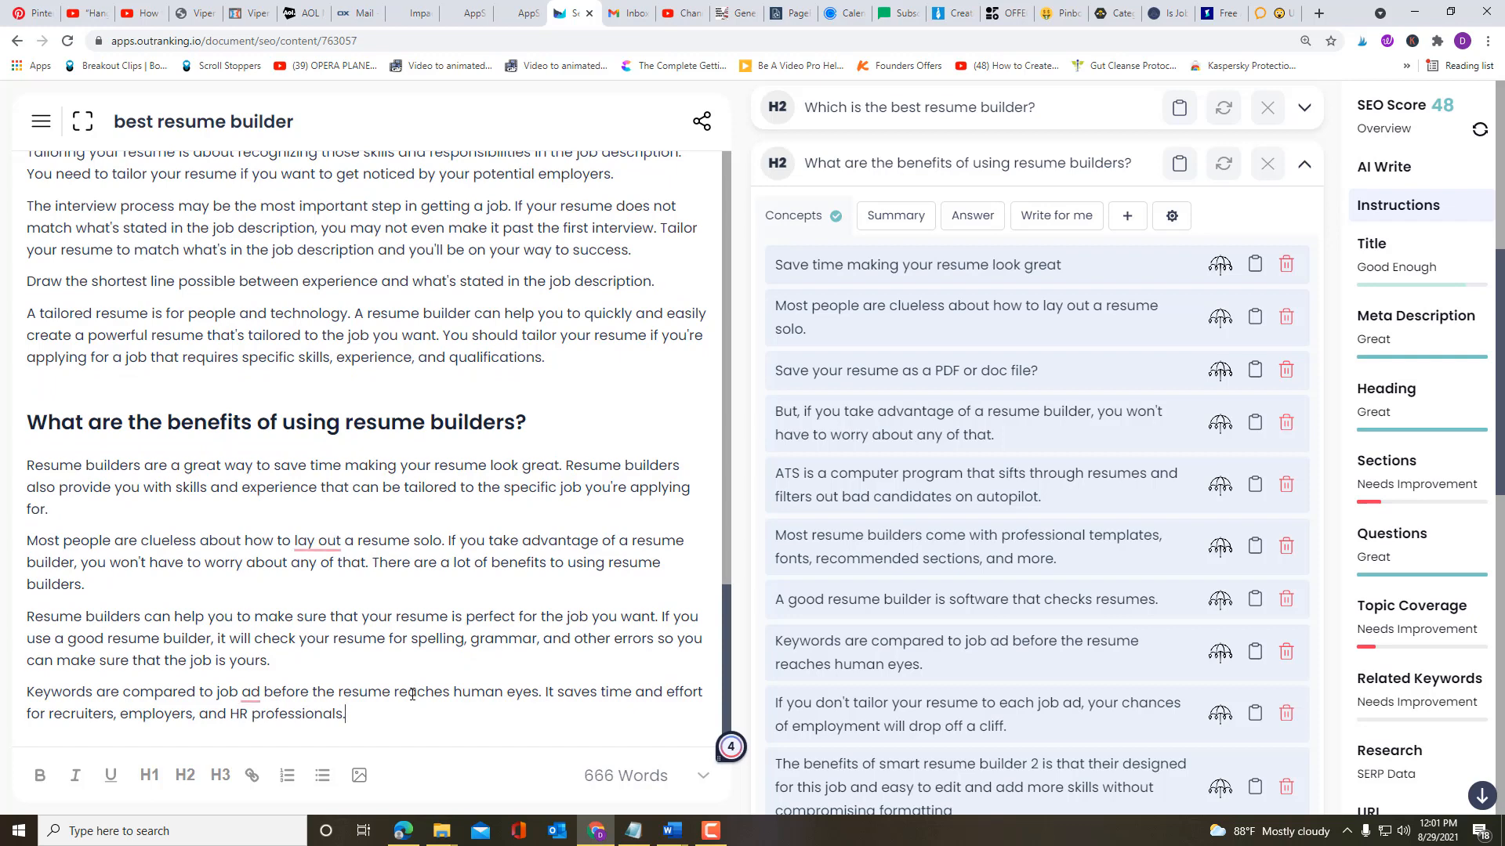
pyautogui.moveTo(255, 692)
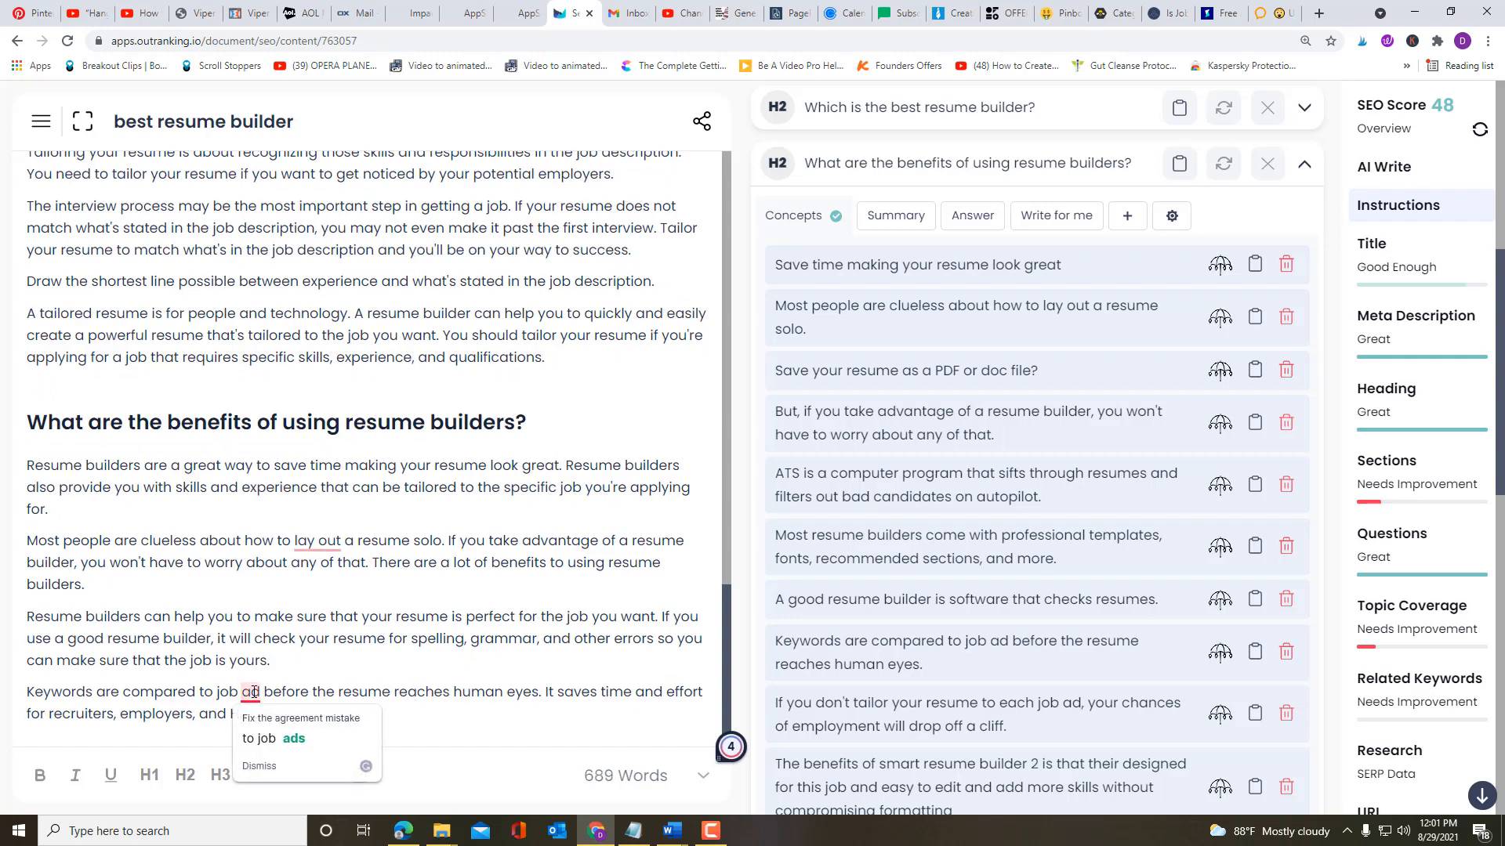
pyautogui.click(294, 738)
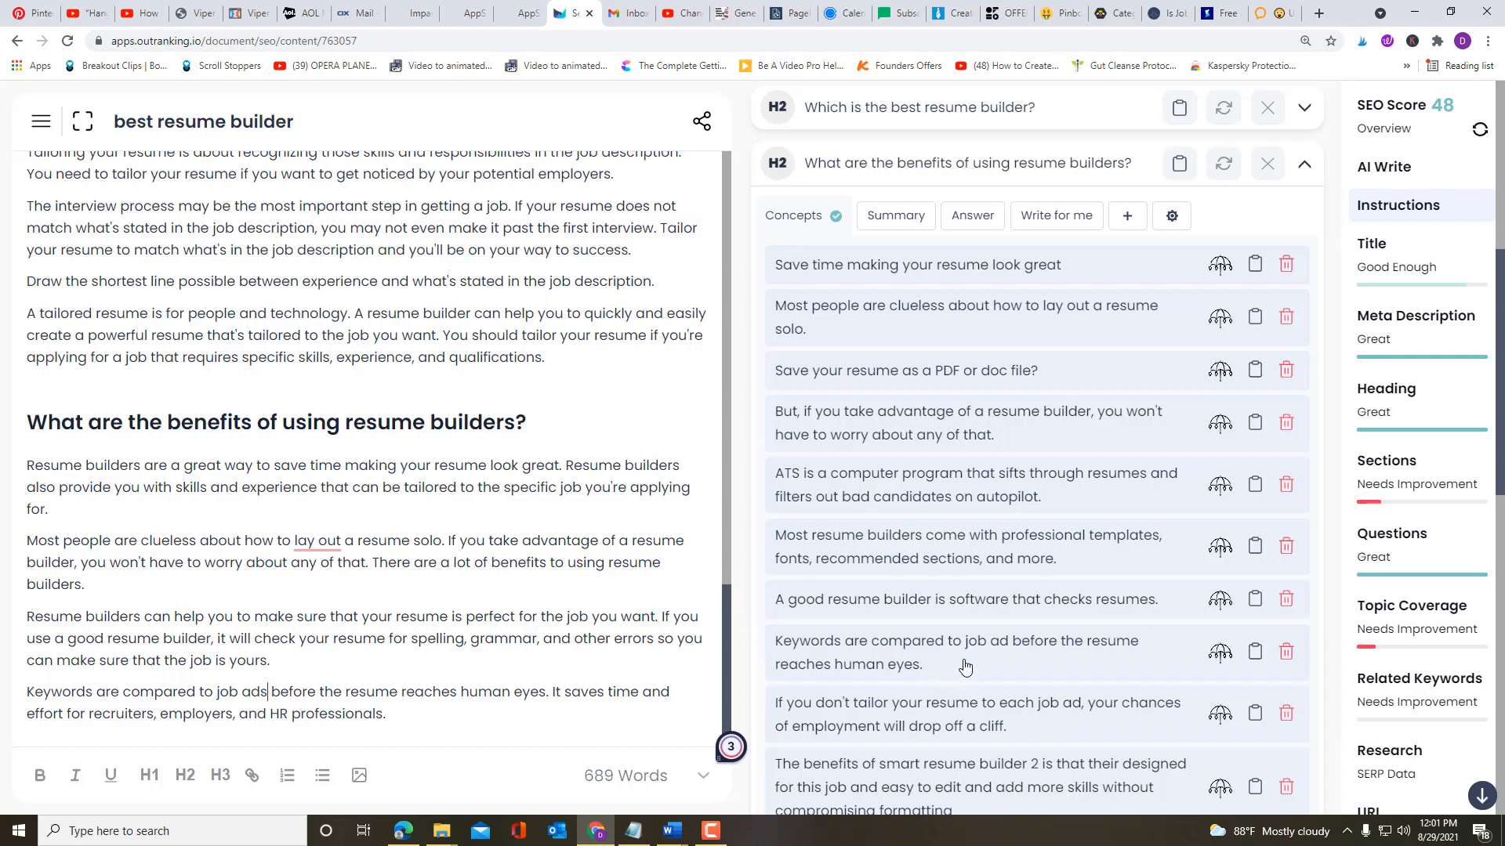
pyautogui.scroll(-2, 967, 662)
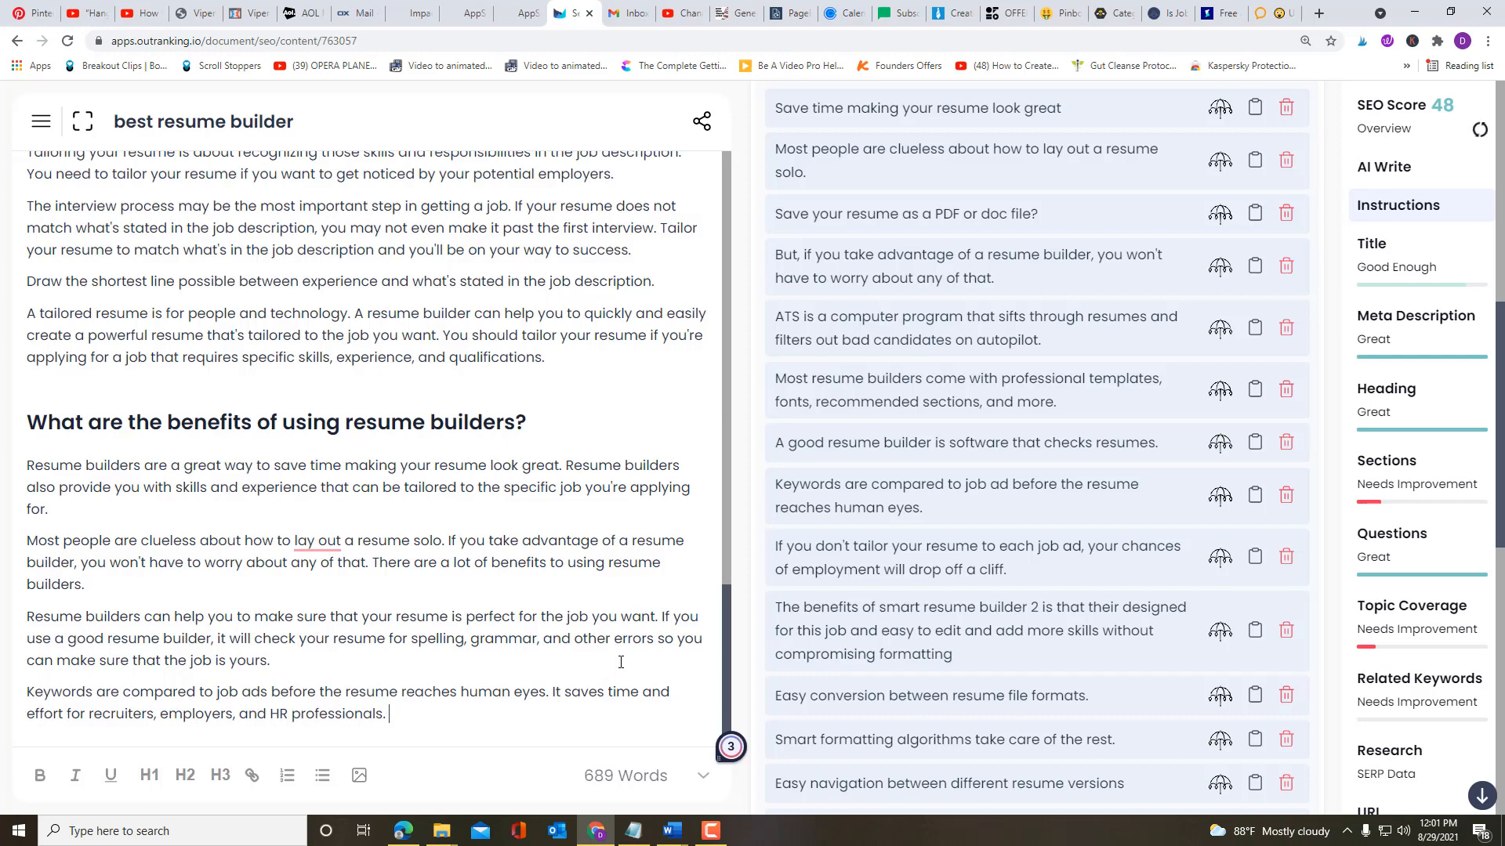
# Step: Develop the concept about tailoring your resume to each job ad into a closing paragraph and add a blank line after it
pyautogui.click(1219, 557)
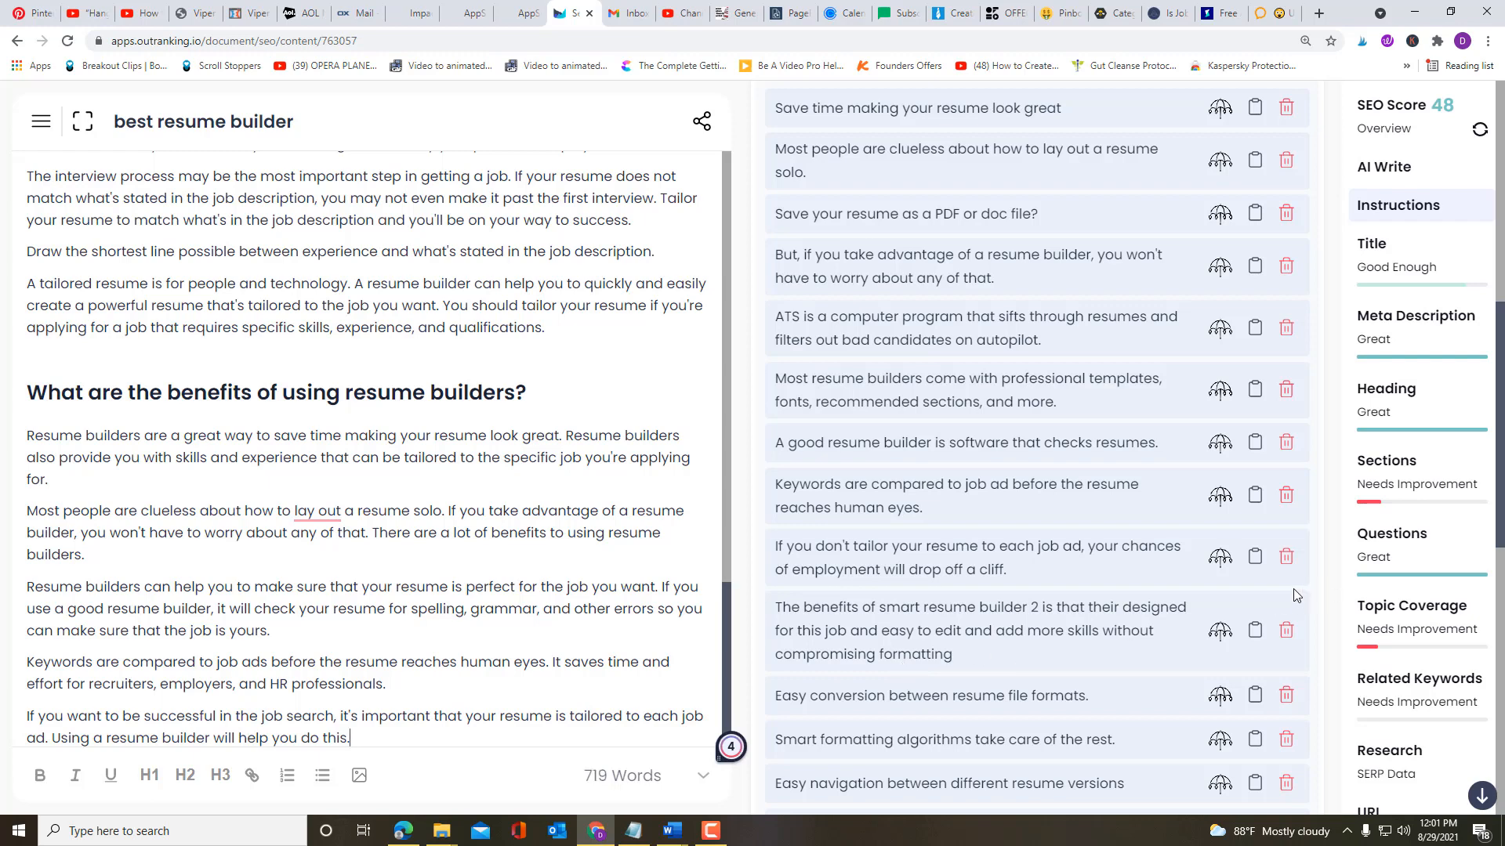
pyautogui.scroll(-1, 1057, 601)
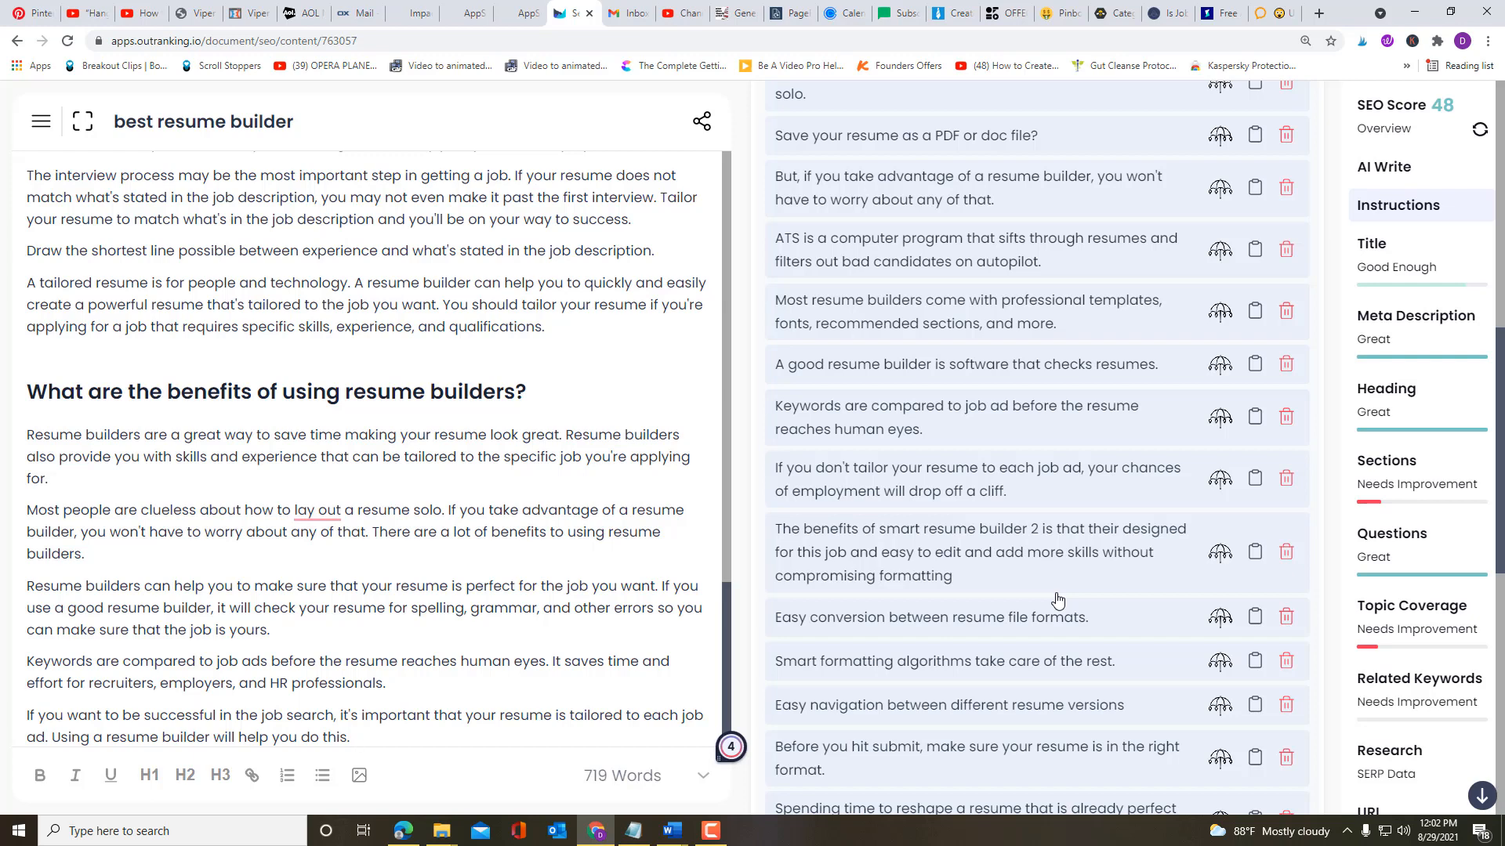
pyautogui.scroll(-2, 1010, 578)
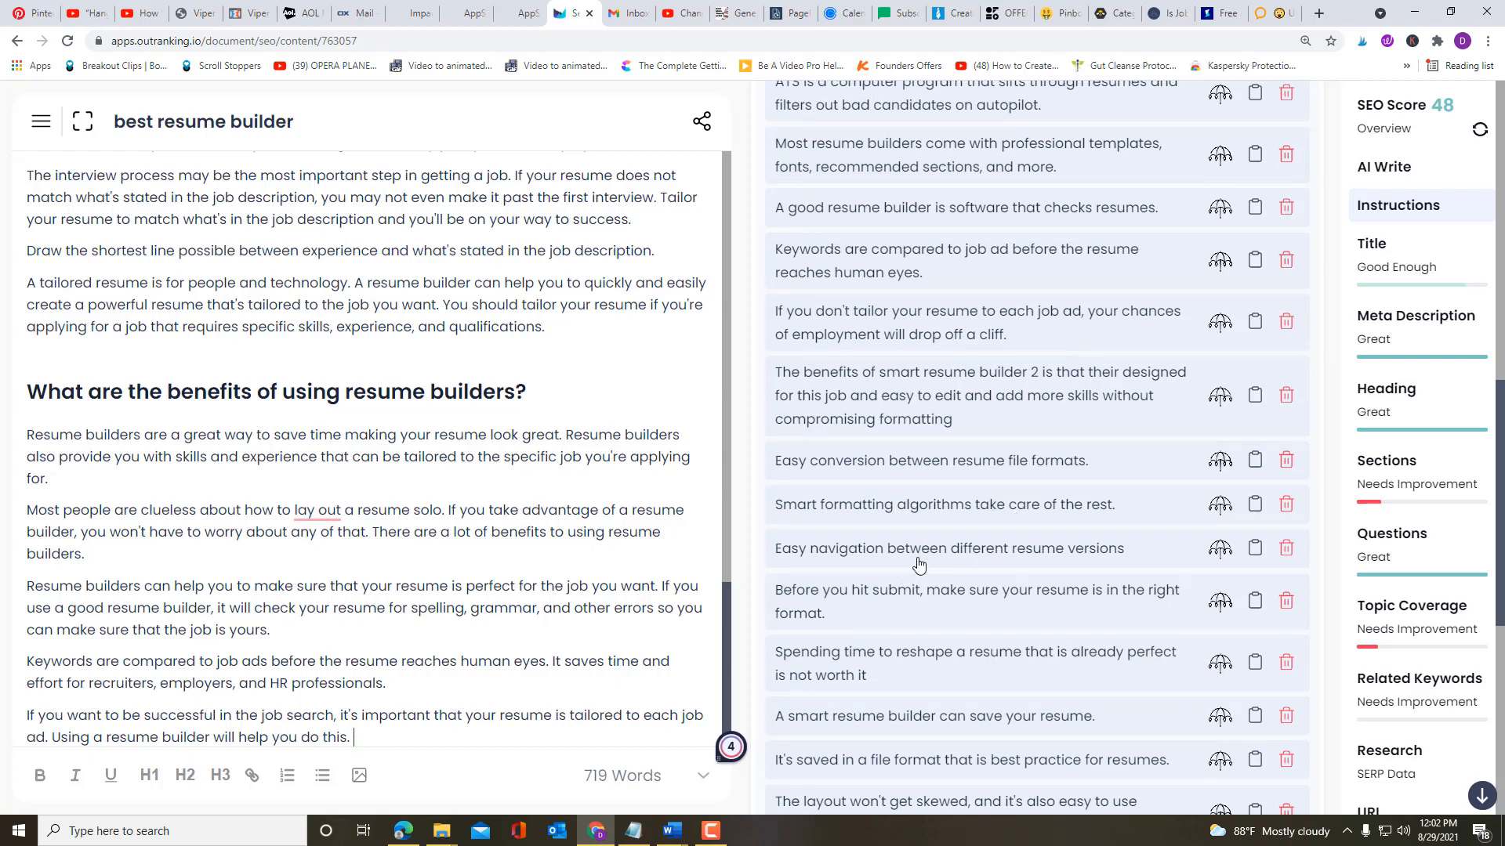
pyautogui.scroll(-1, 895, 602)
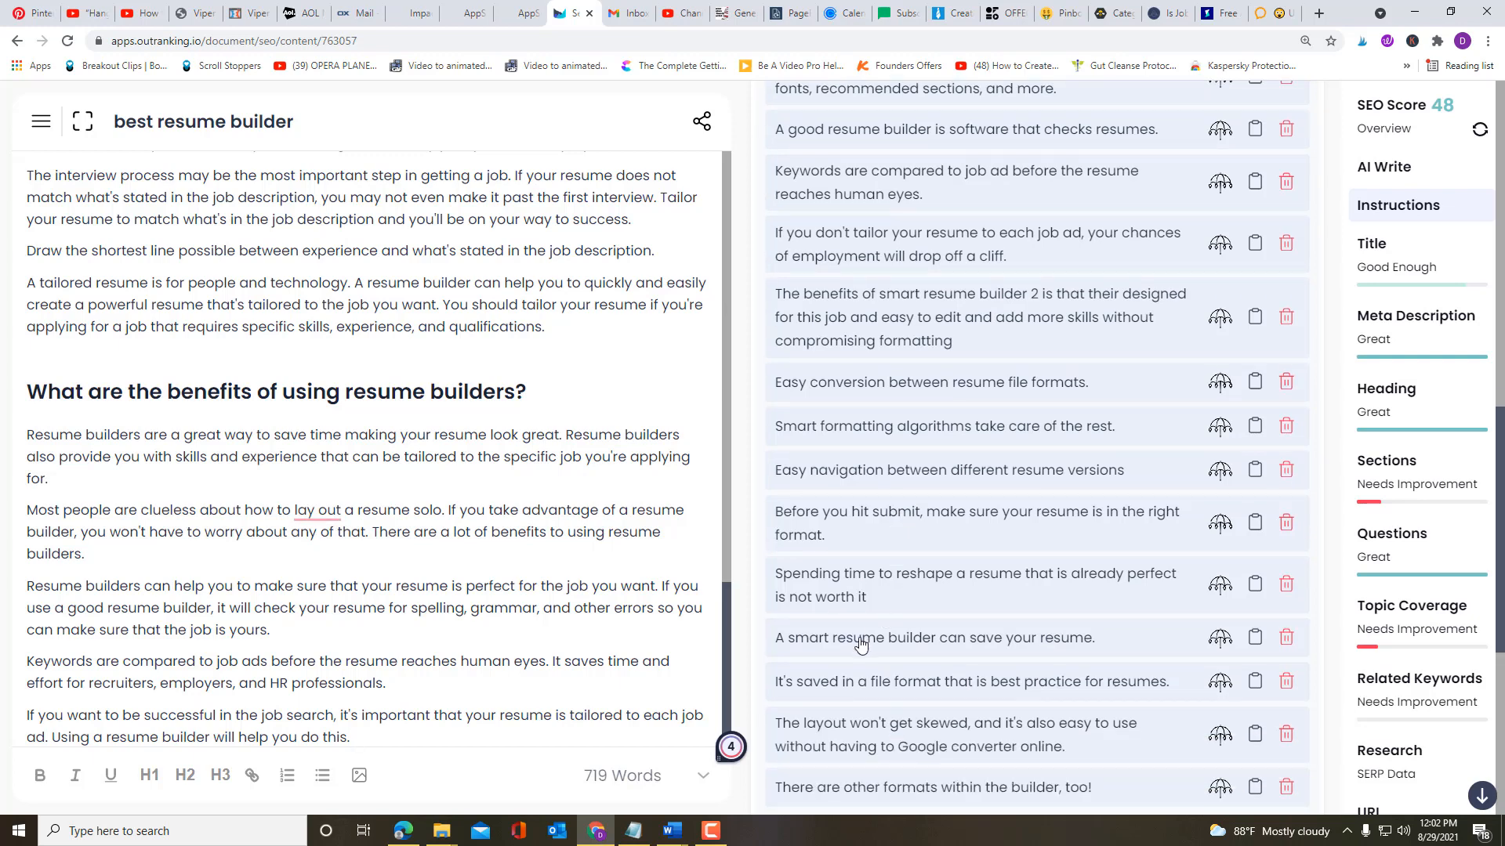
pyautogui.scroll(-1, 860, 644)
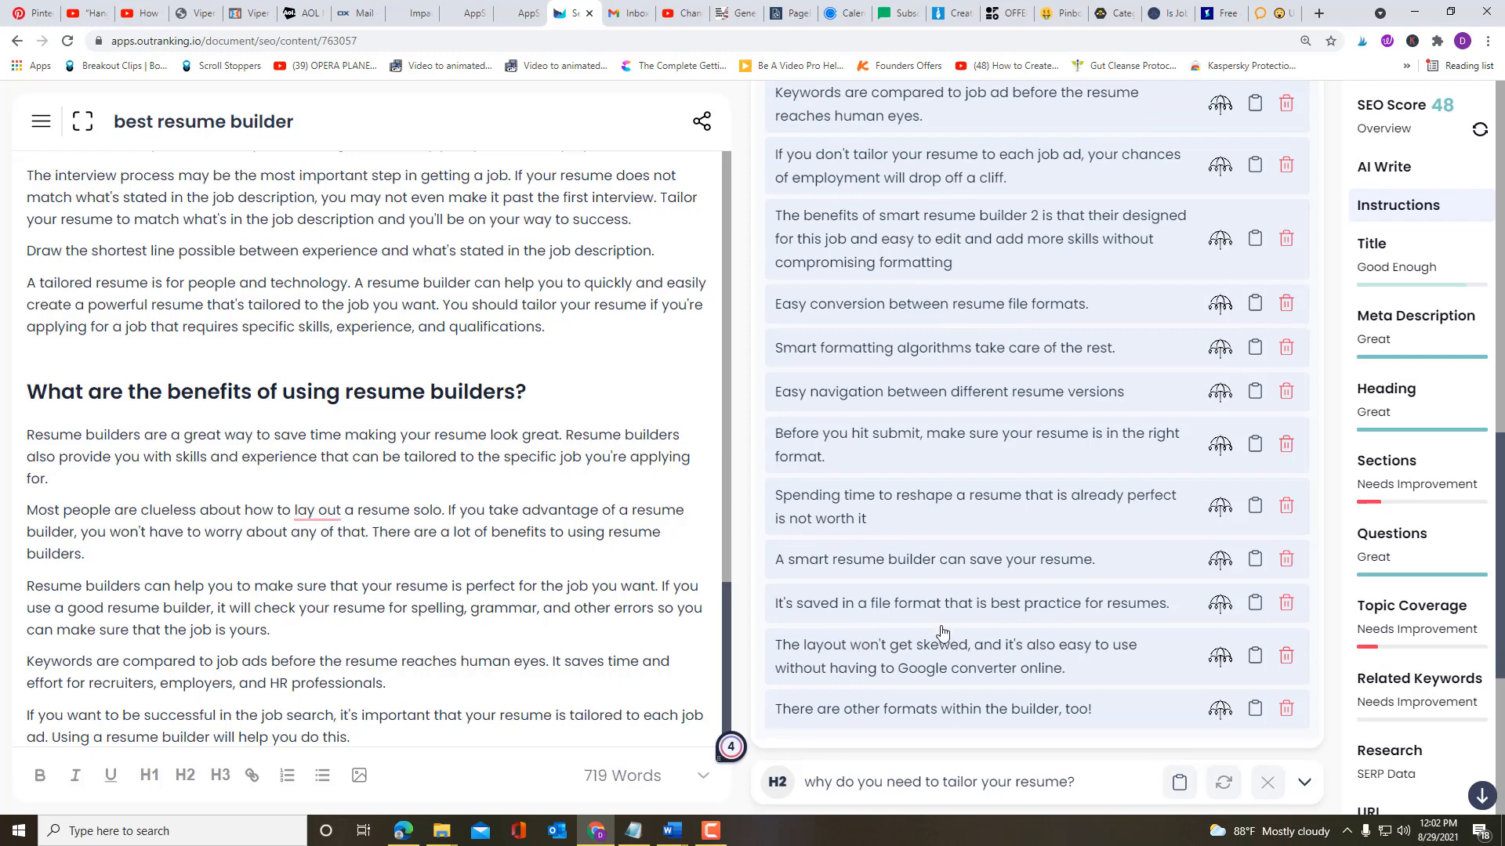
pyautogui.scroll(-2, 874, 656)
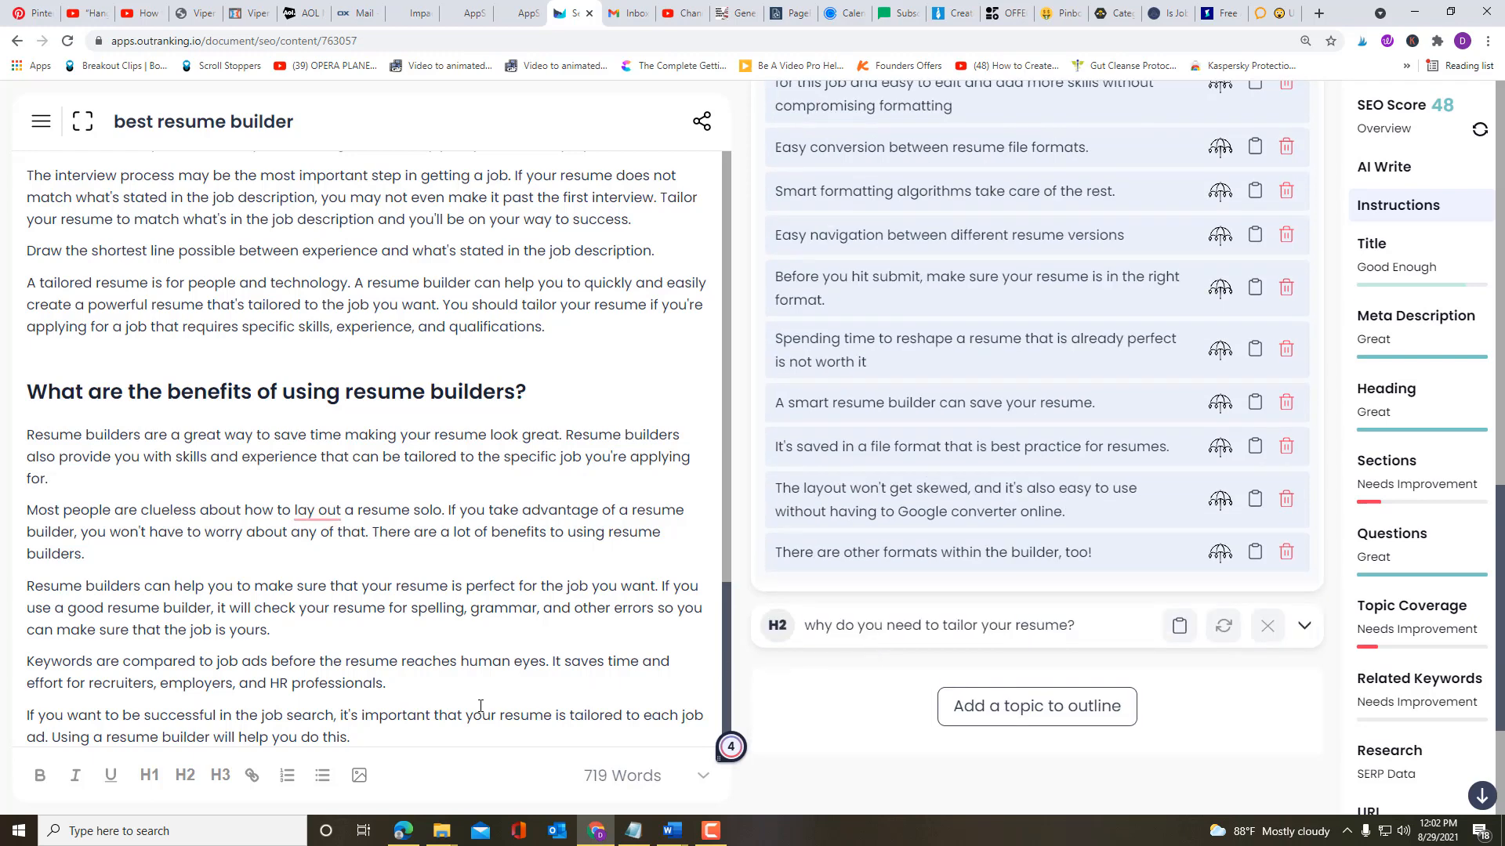
pyautogui.scroll(4, 432, 649)
pyautogui.scroll(-4, 428, 644)
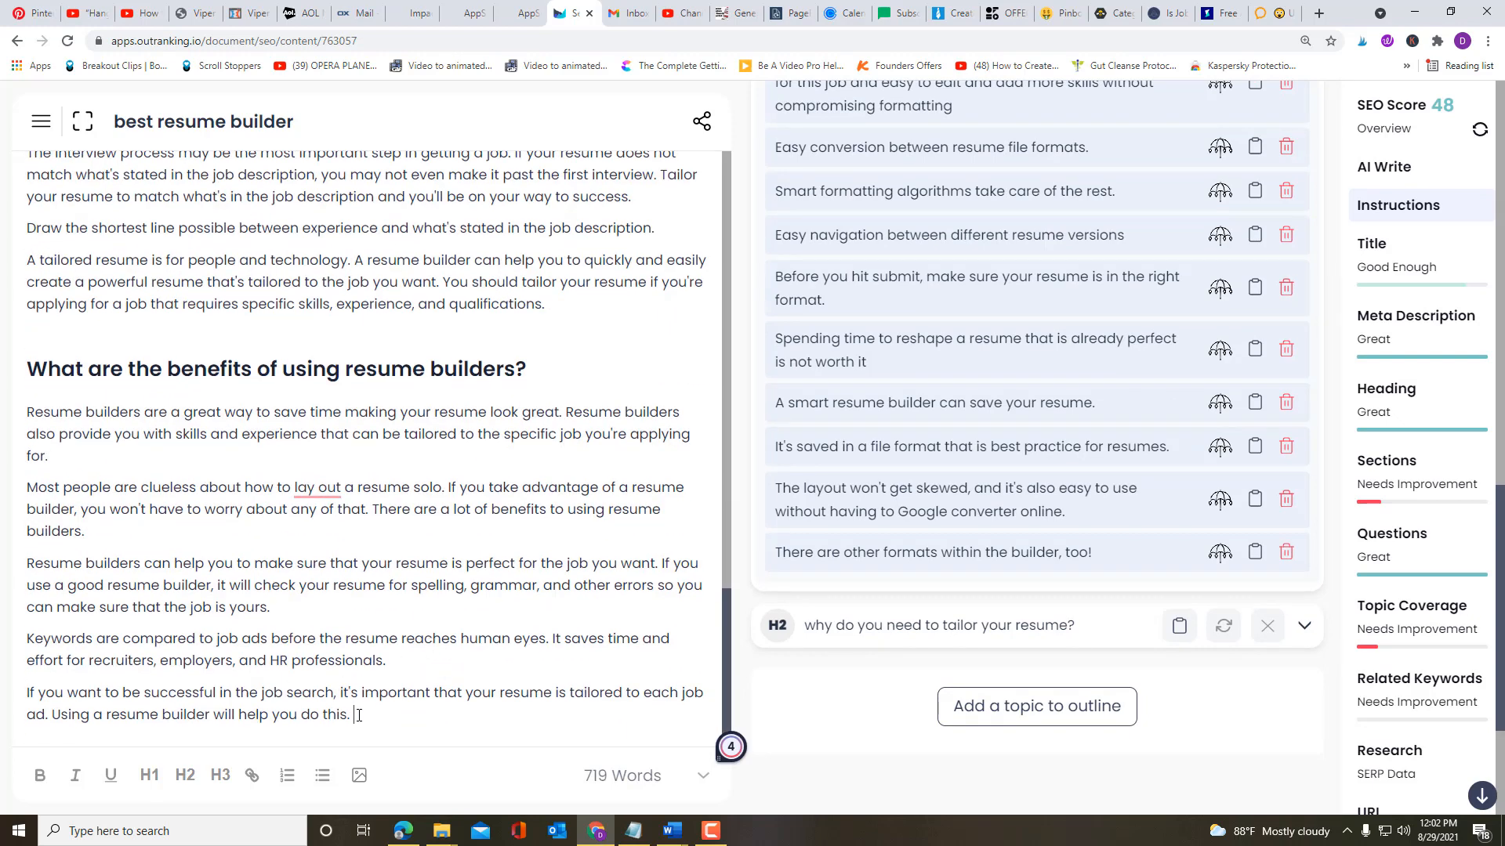
pyautogui.press('Return')
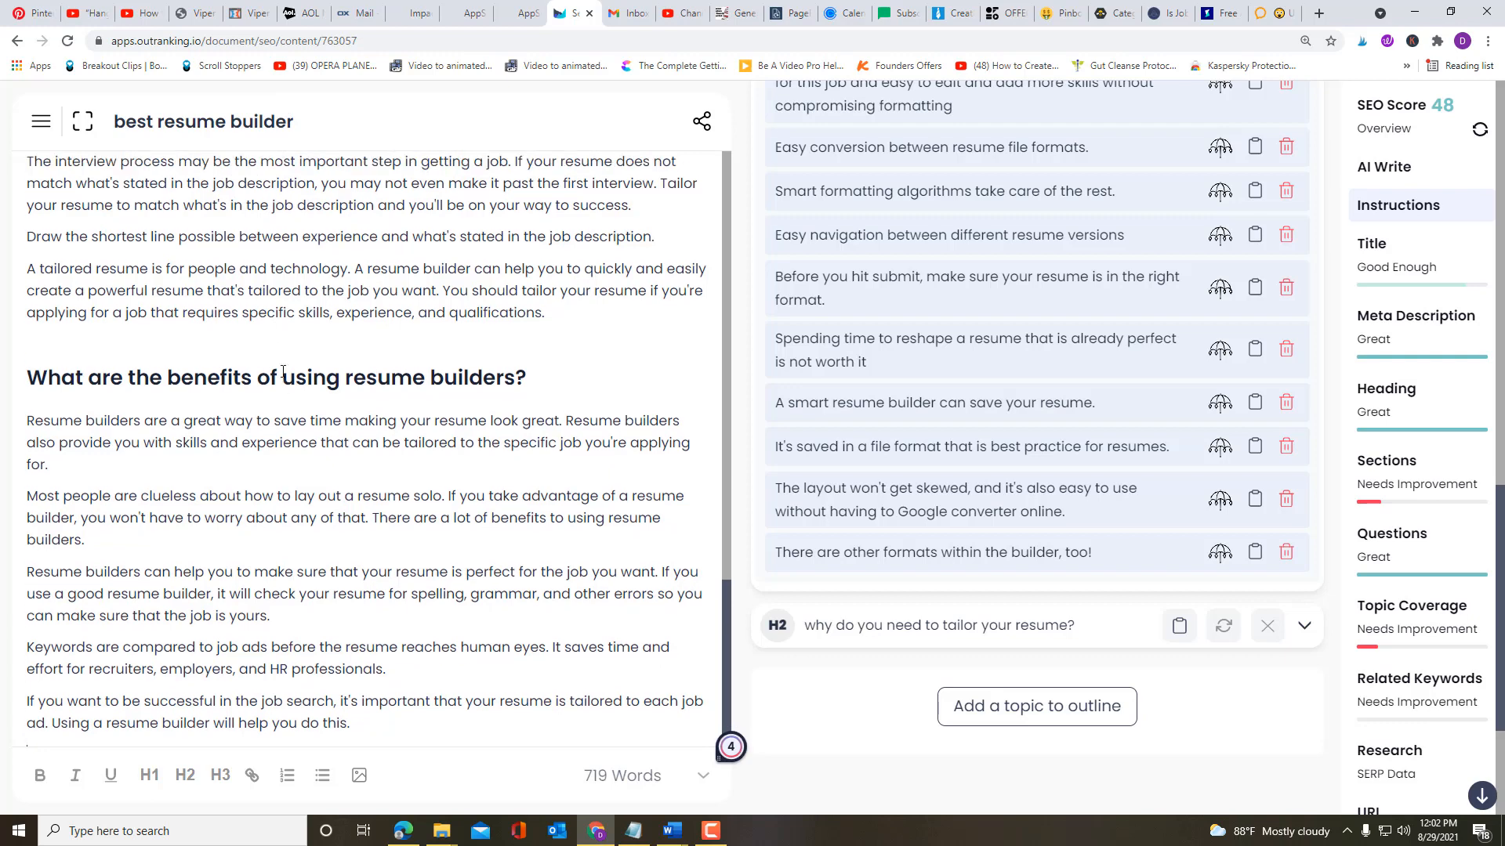
# Step: Review the article's sections on tailoring a resume and on resume builder benefits, including the flagged spelling of "lay out"
pyautogui.scroll(4, 283, 372)
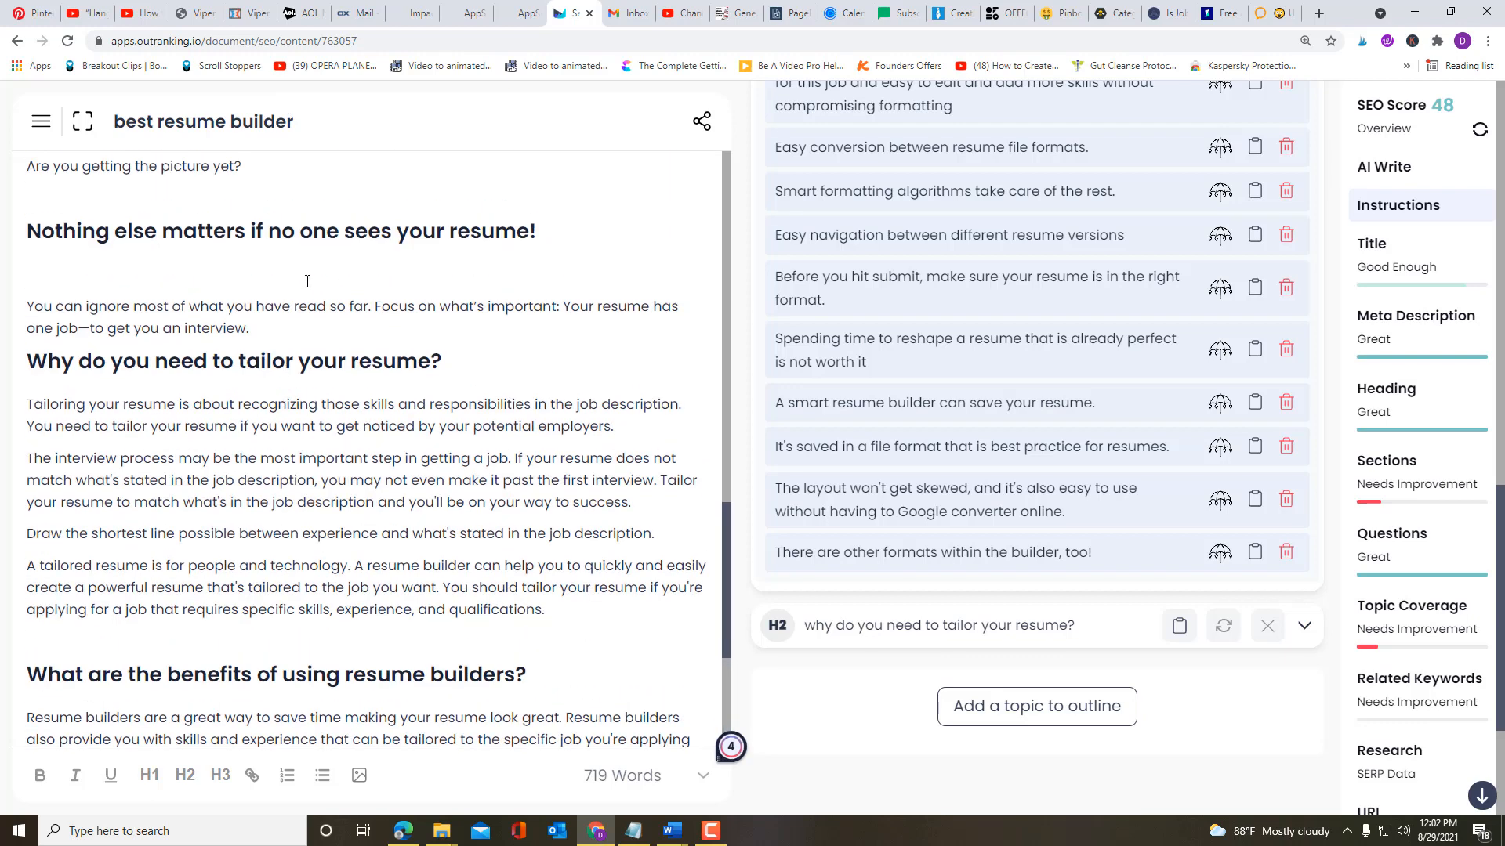
pyautogui.scroll(-4, 264, 679)
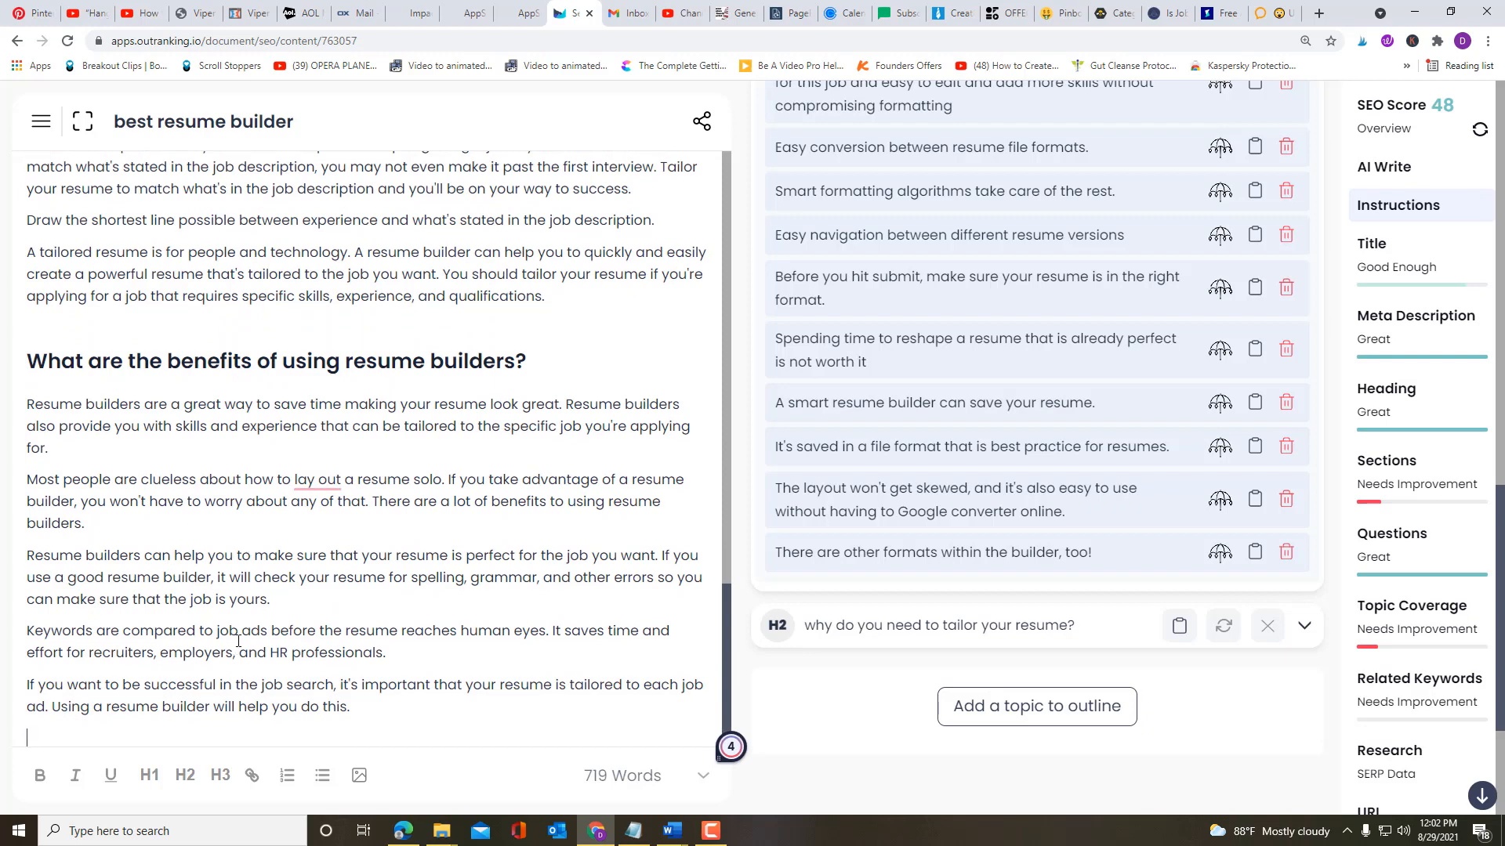
pyautogui.moveTo(332, 463)
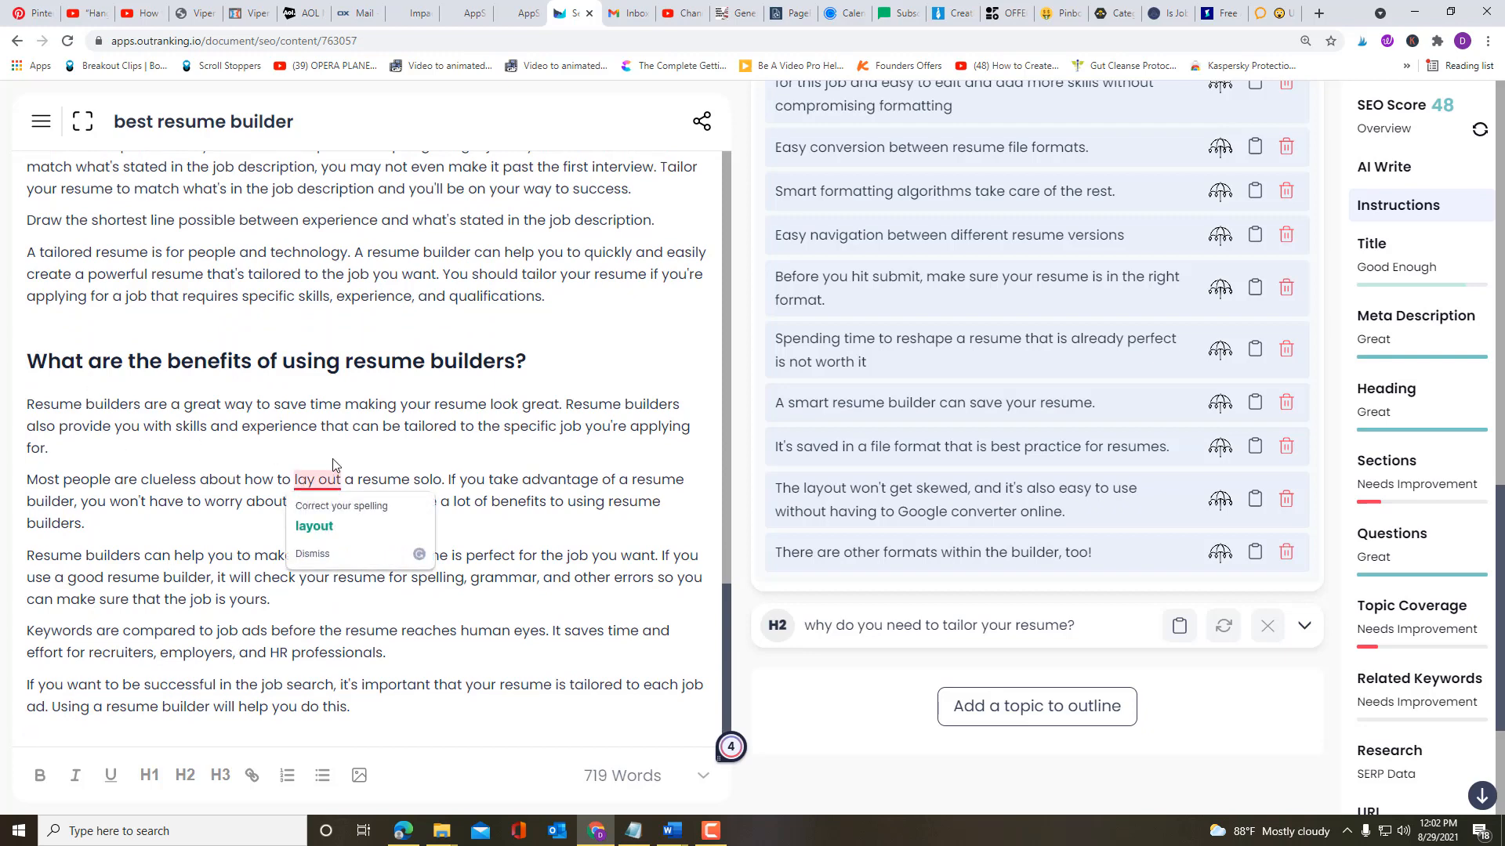
pyautogui.scroll(4, 430, 547)
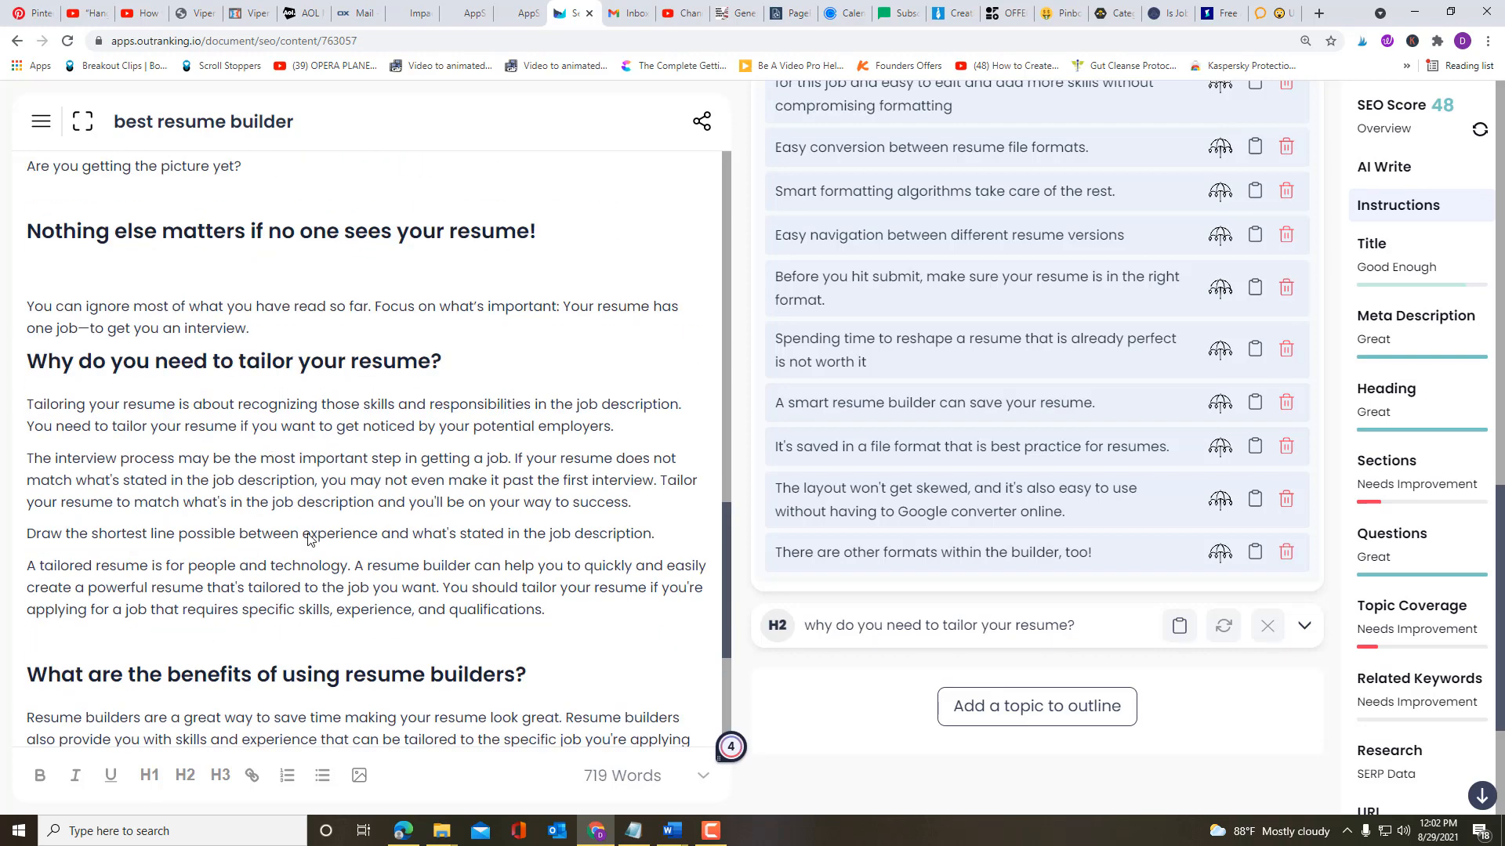
pyautogui.scroll(-3, 256, 633)
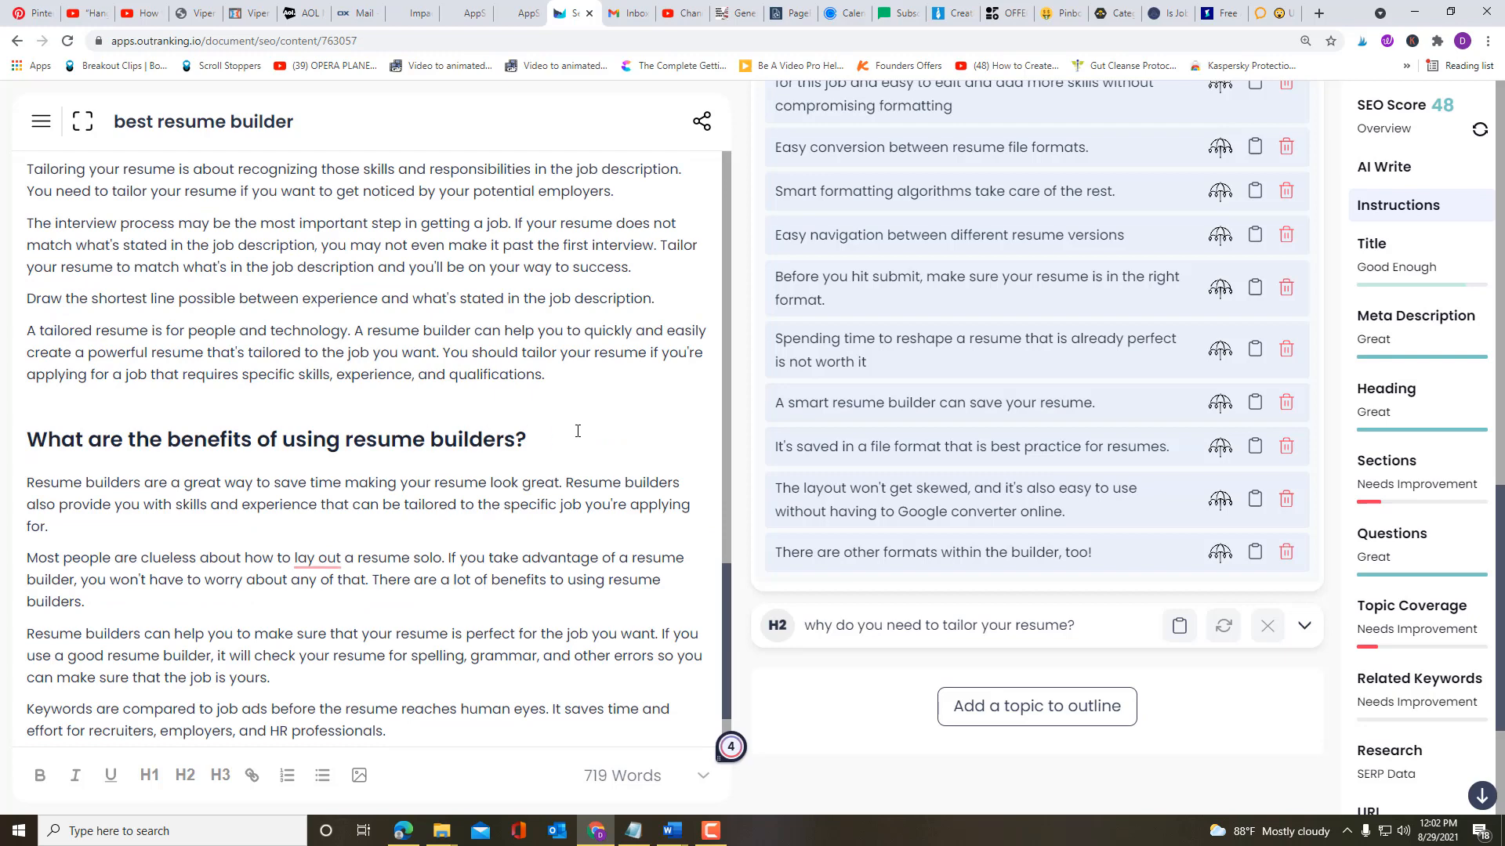
pyautogui.scroll(4, 621, 498)
pyautogui.scroll(10, 1082, 455)
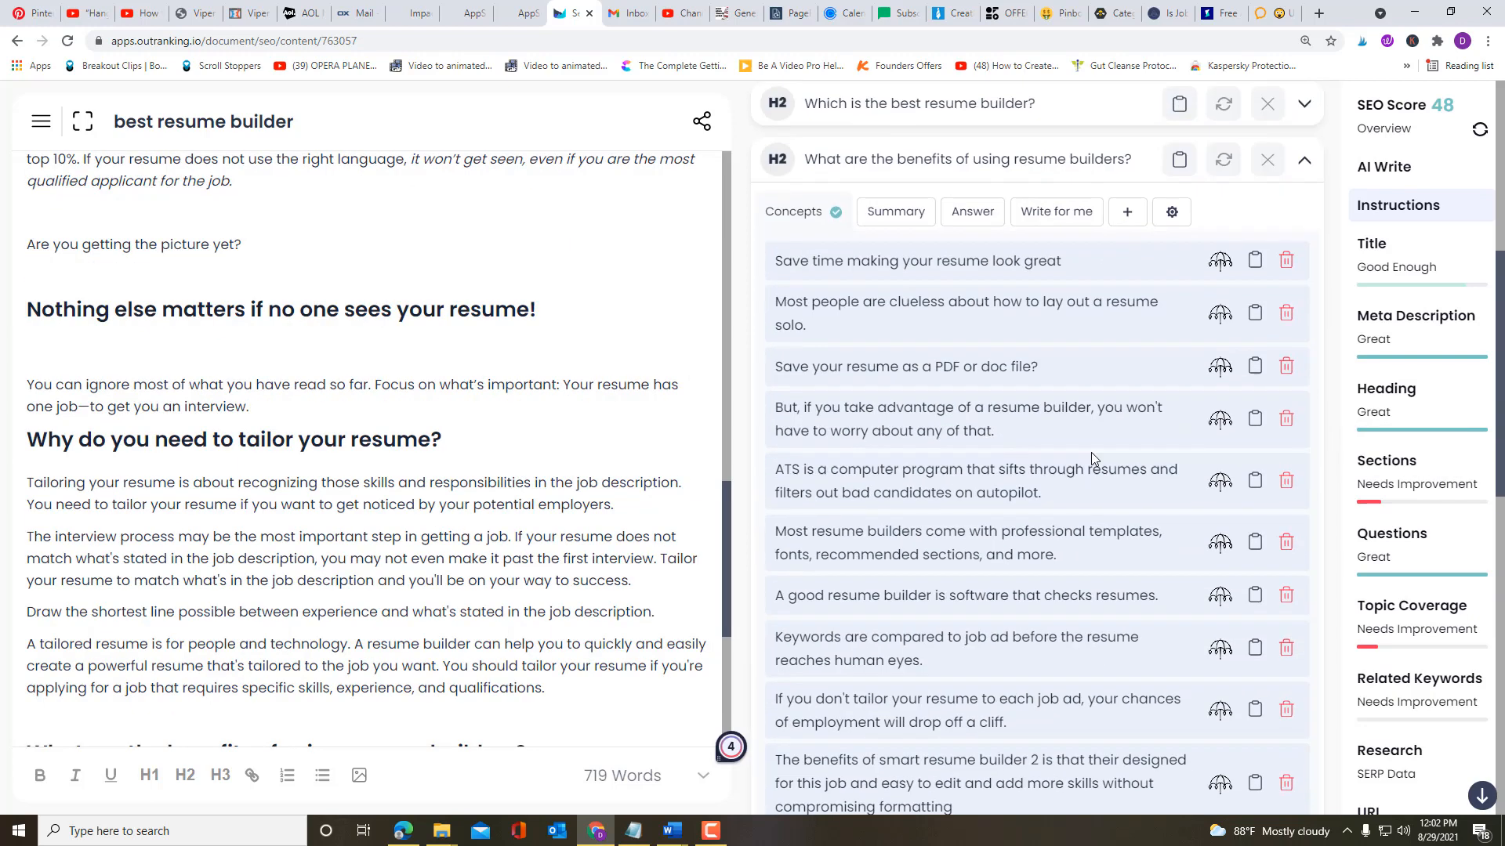
# Step: Generate concepts for the outline heading "How to build the best resume for the job you want"
pyautogui.click(1304, 481)
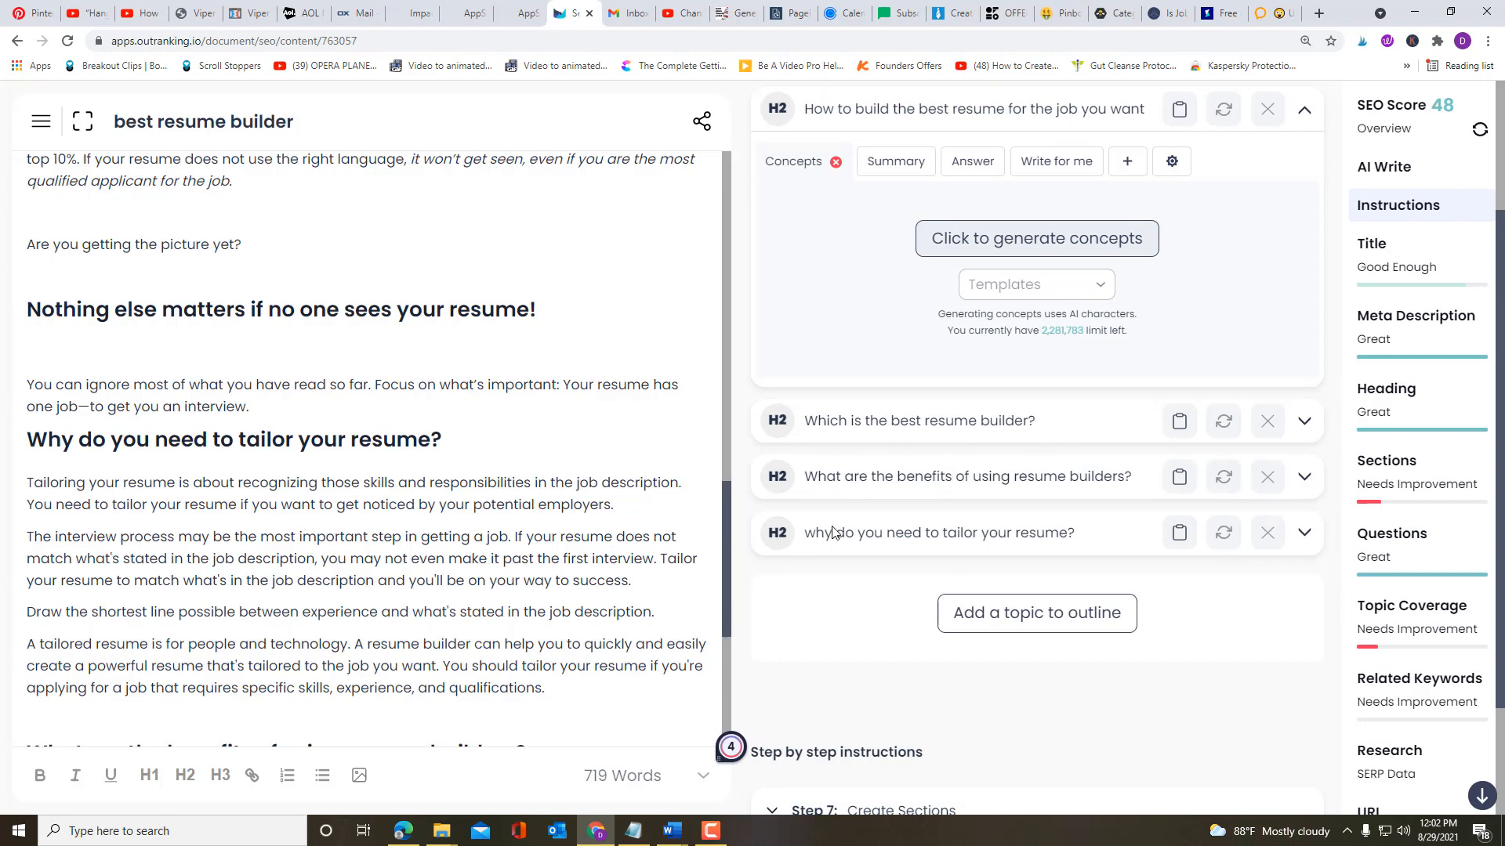
pyautogui.scroll(2, 863, 517)
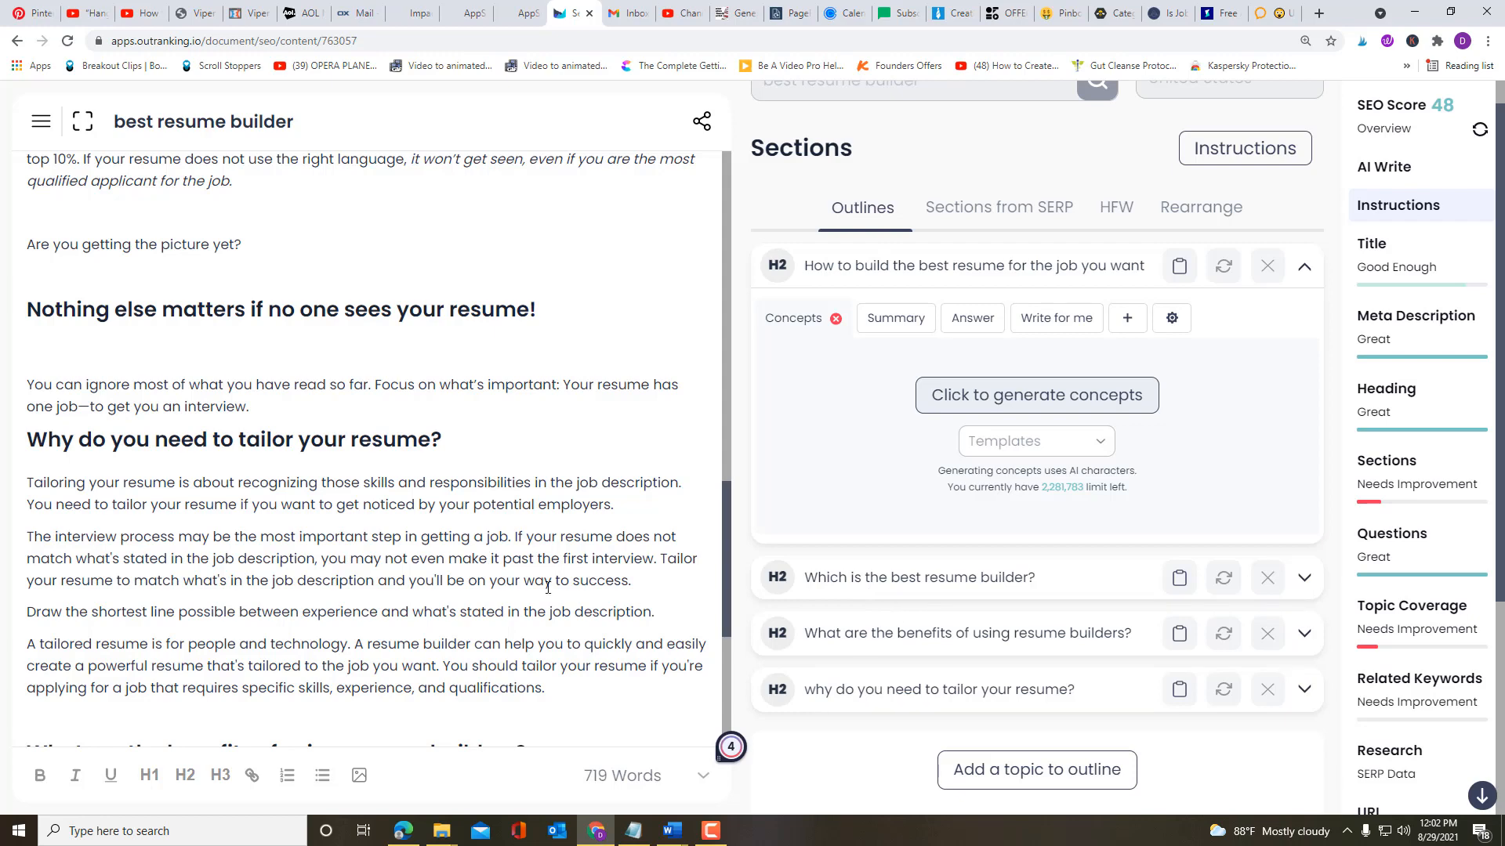
pyautogui.scroll(-5, 497, 584)
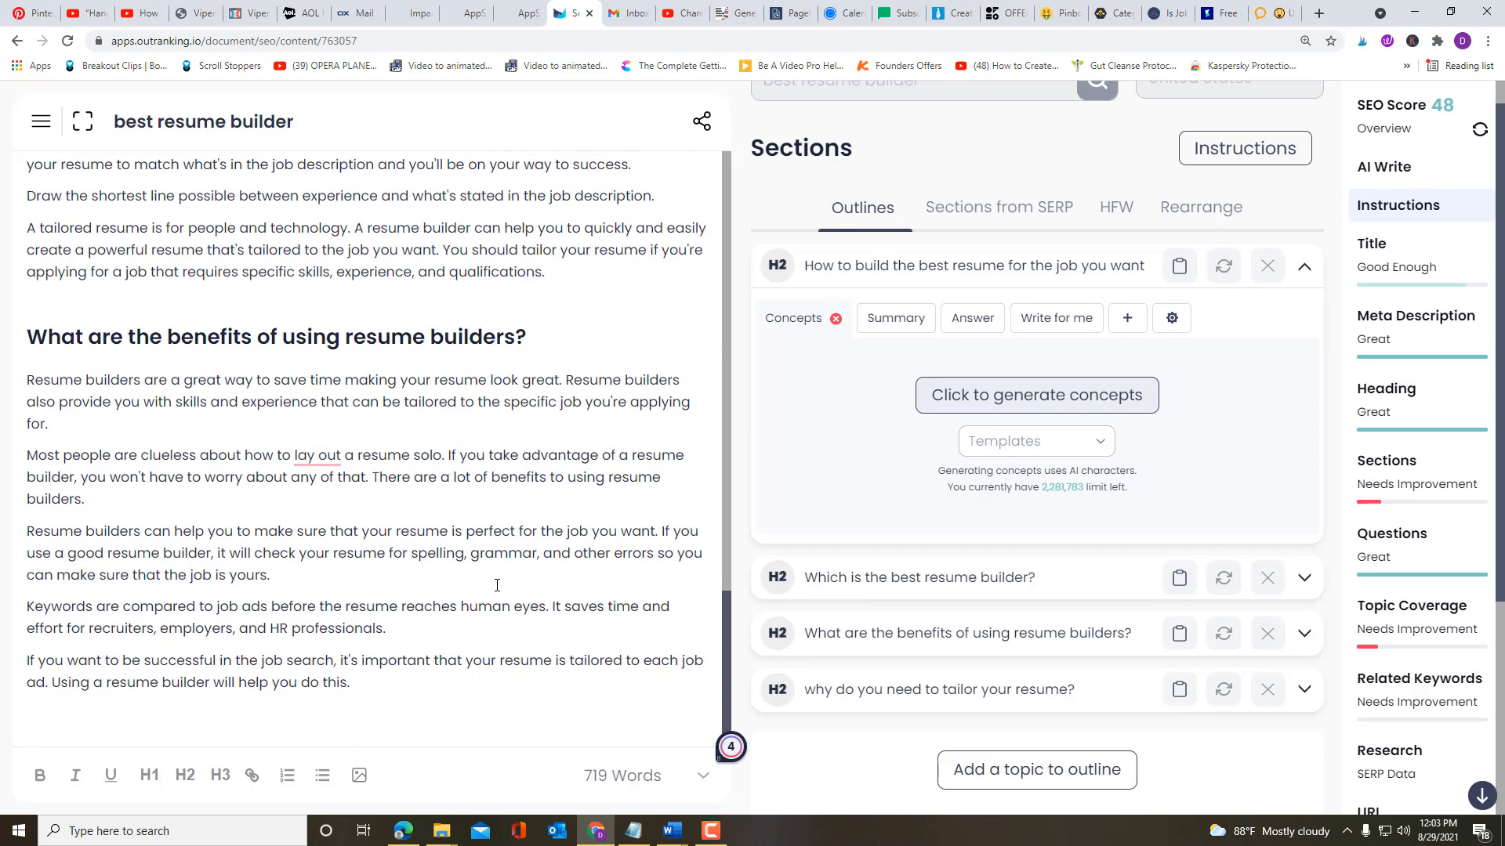
pyautogui.scroll(3, 497, 584)
pyautogui.scroll(-3, 497, 585)
pyautogui.scroll(5, 529, 430)
pyautogui.scroll(-5, 529, 429)
pyautogui.click(1003, 392)
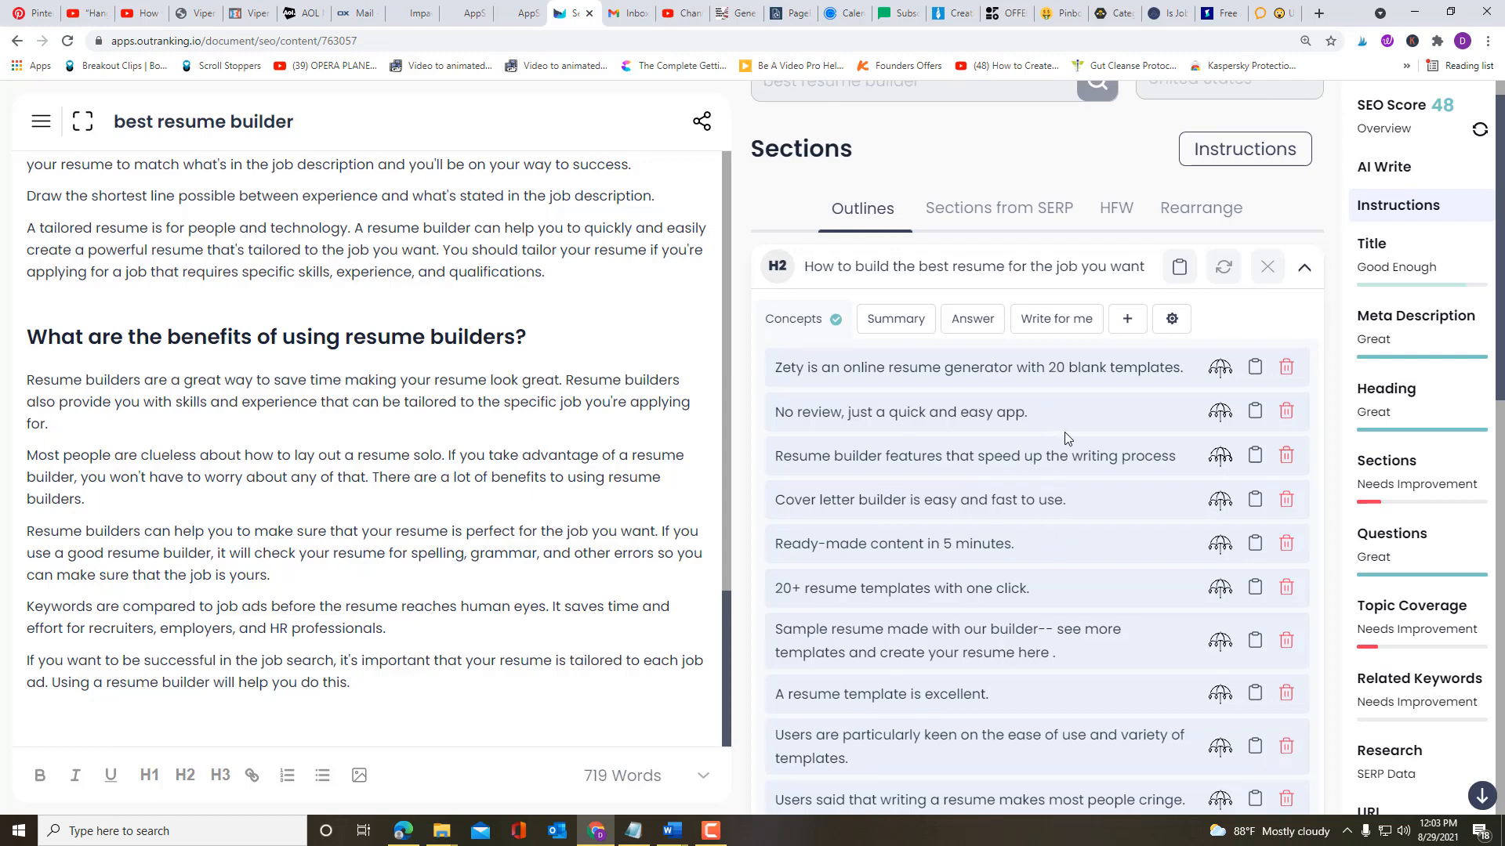
# Step: Delete the concepts about Zety's 20 blank templates and "No review, just a quick and easy app."
pyautogui.scroll(1, 1064, 435)
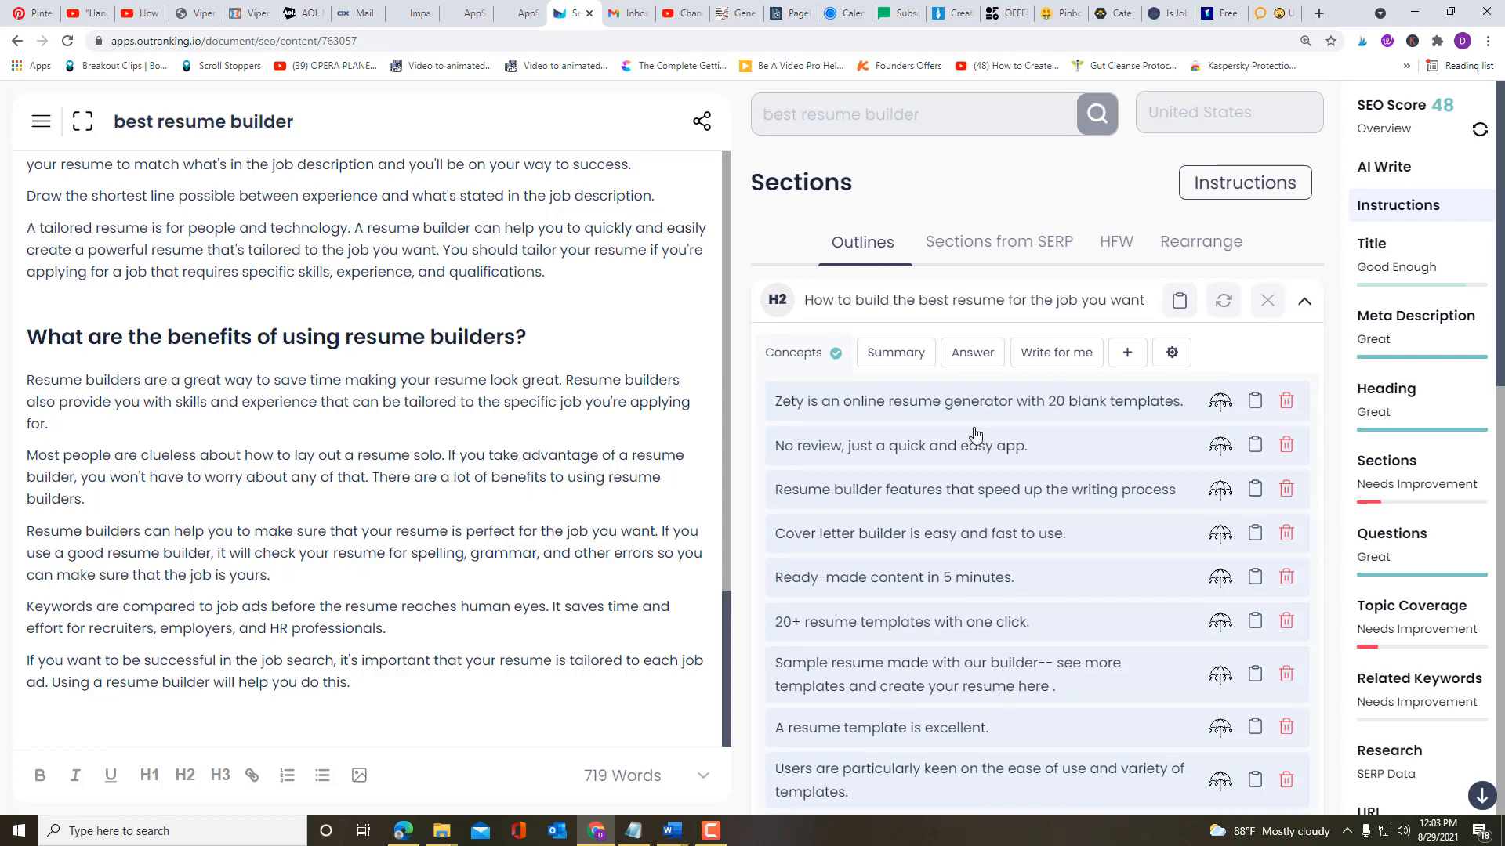
pyautogui.scroll(-3, 975, 434)
pyautogui.scroll(3, 975, 434)
pyautogui.click(1287, 402)
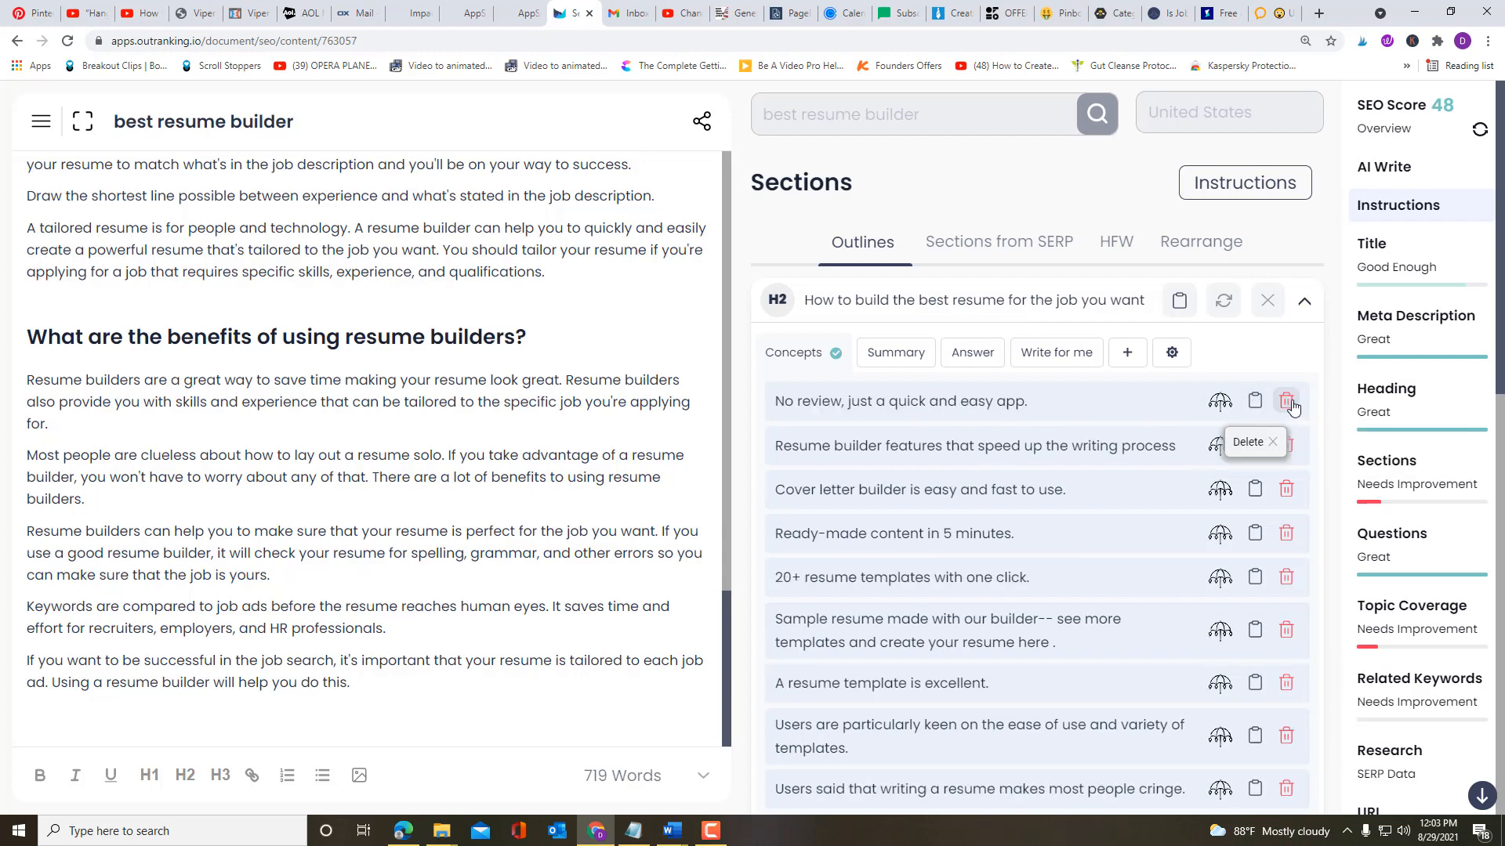
pyautogui.click(1290, 403)
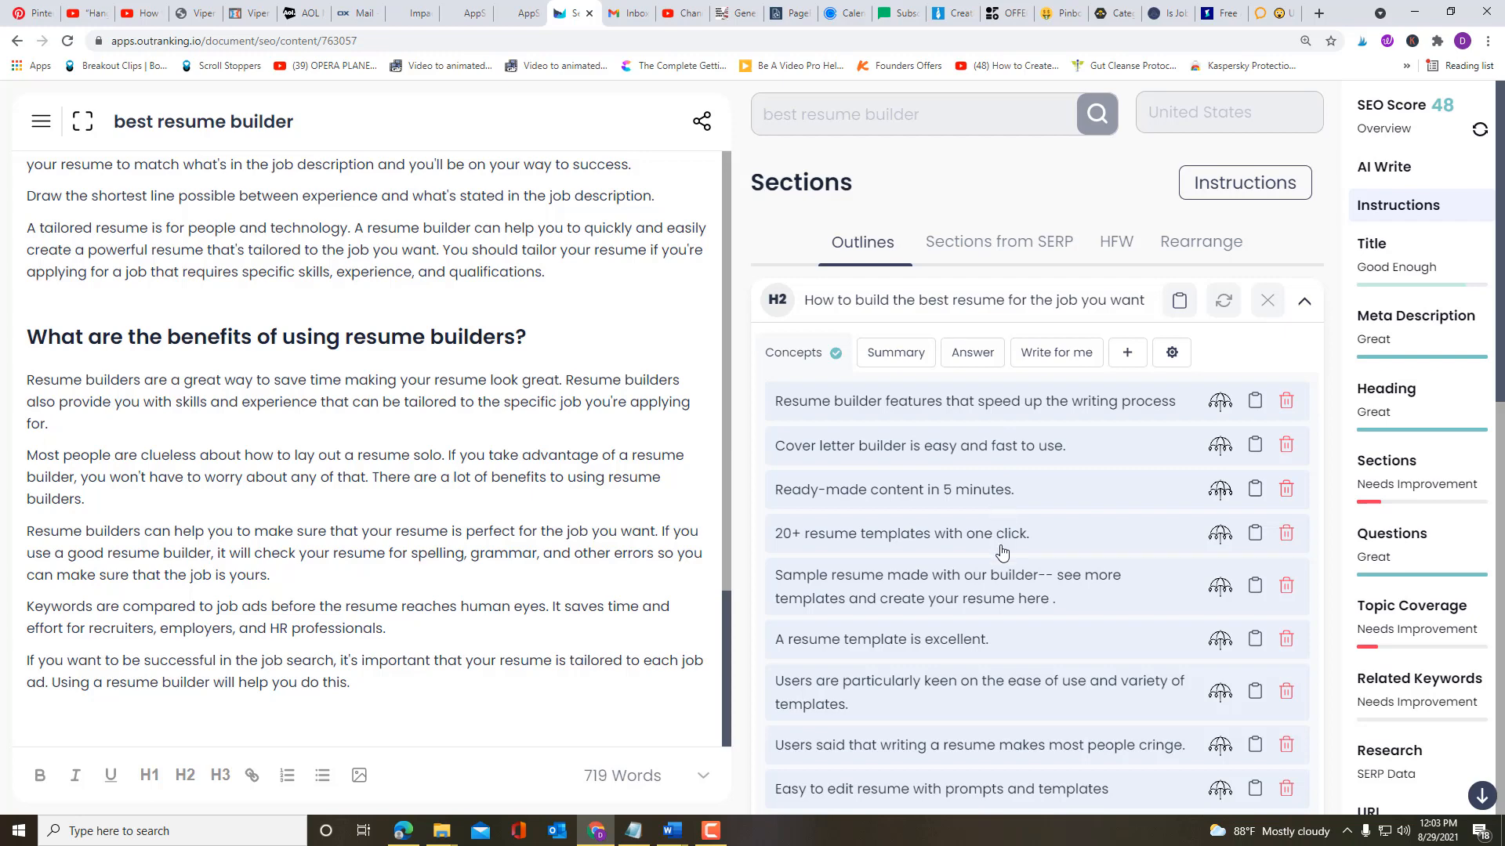
# Step: Delete the next seven concepts, from "Resume builder features that speed up the writing process" through the one on ease of use and variety of templates
pyautogui.scroll(-2, 985, 590)
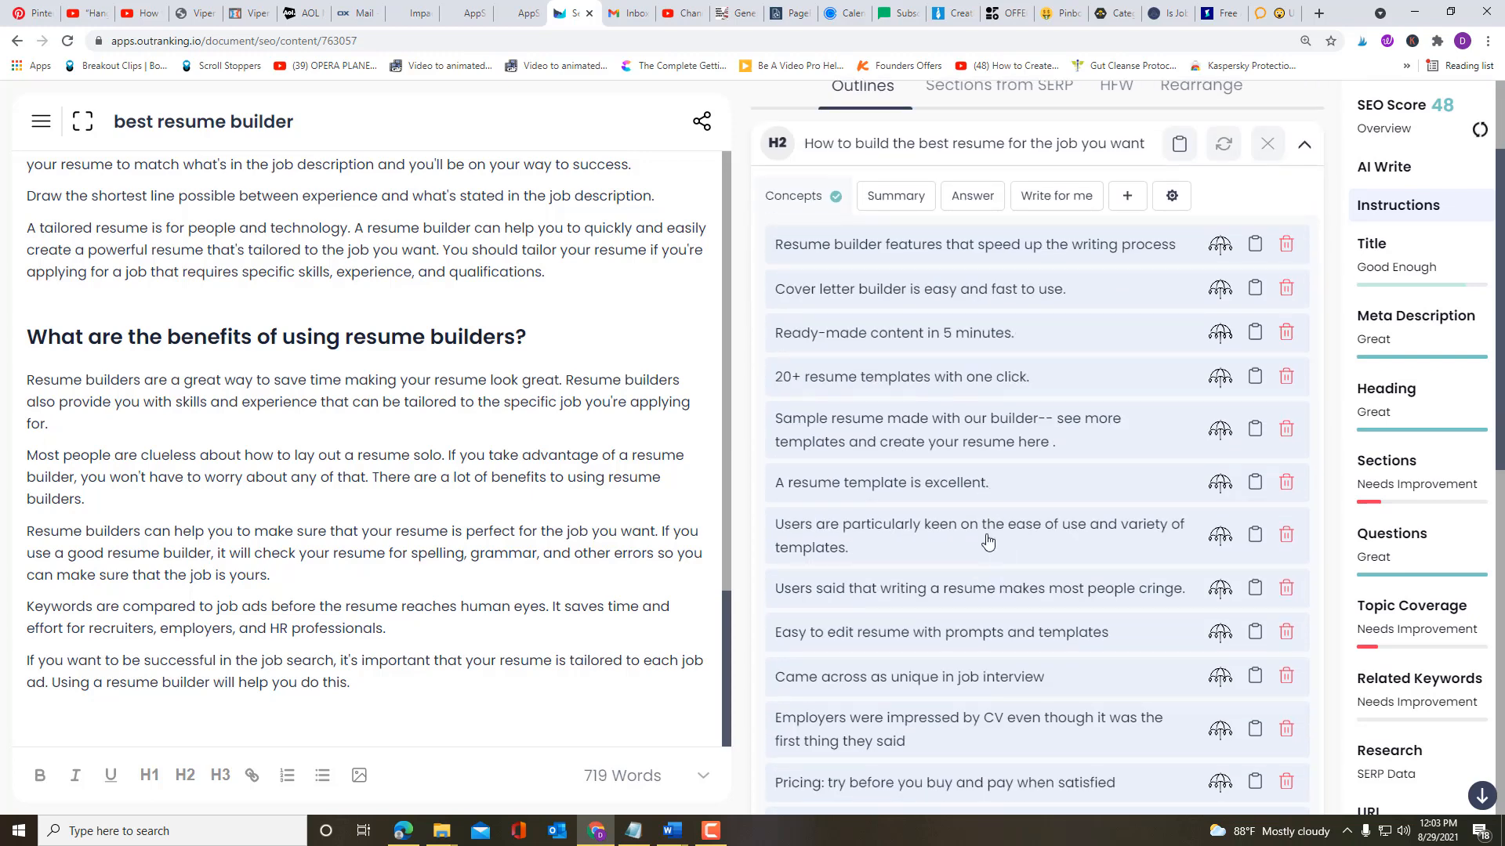
pyautogui.scroll(2, 1297, 266)
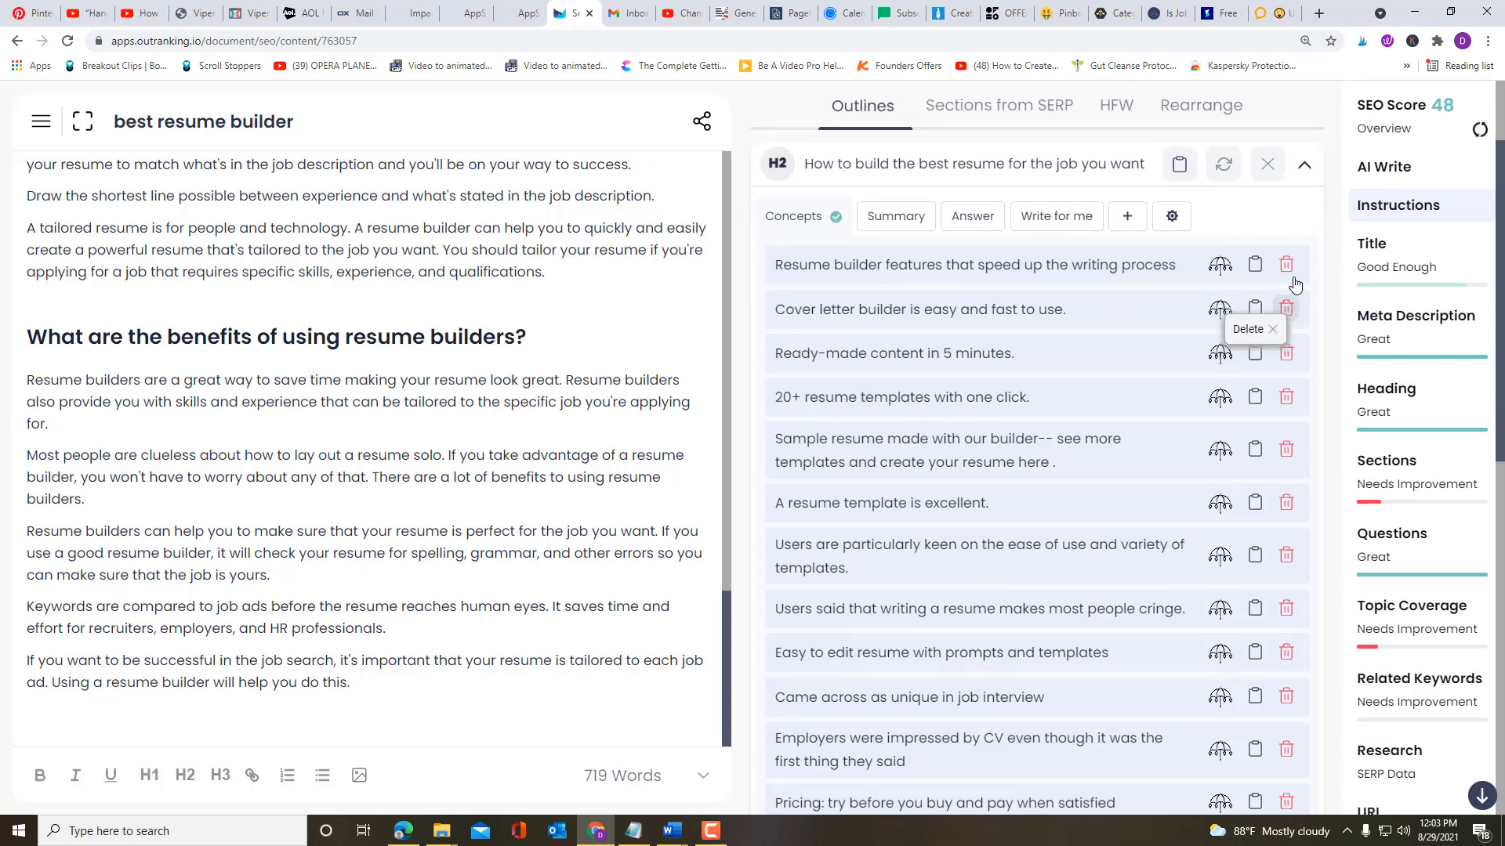
pyautogui.click(1286, 402)
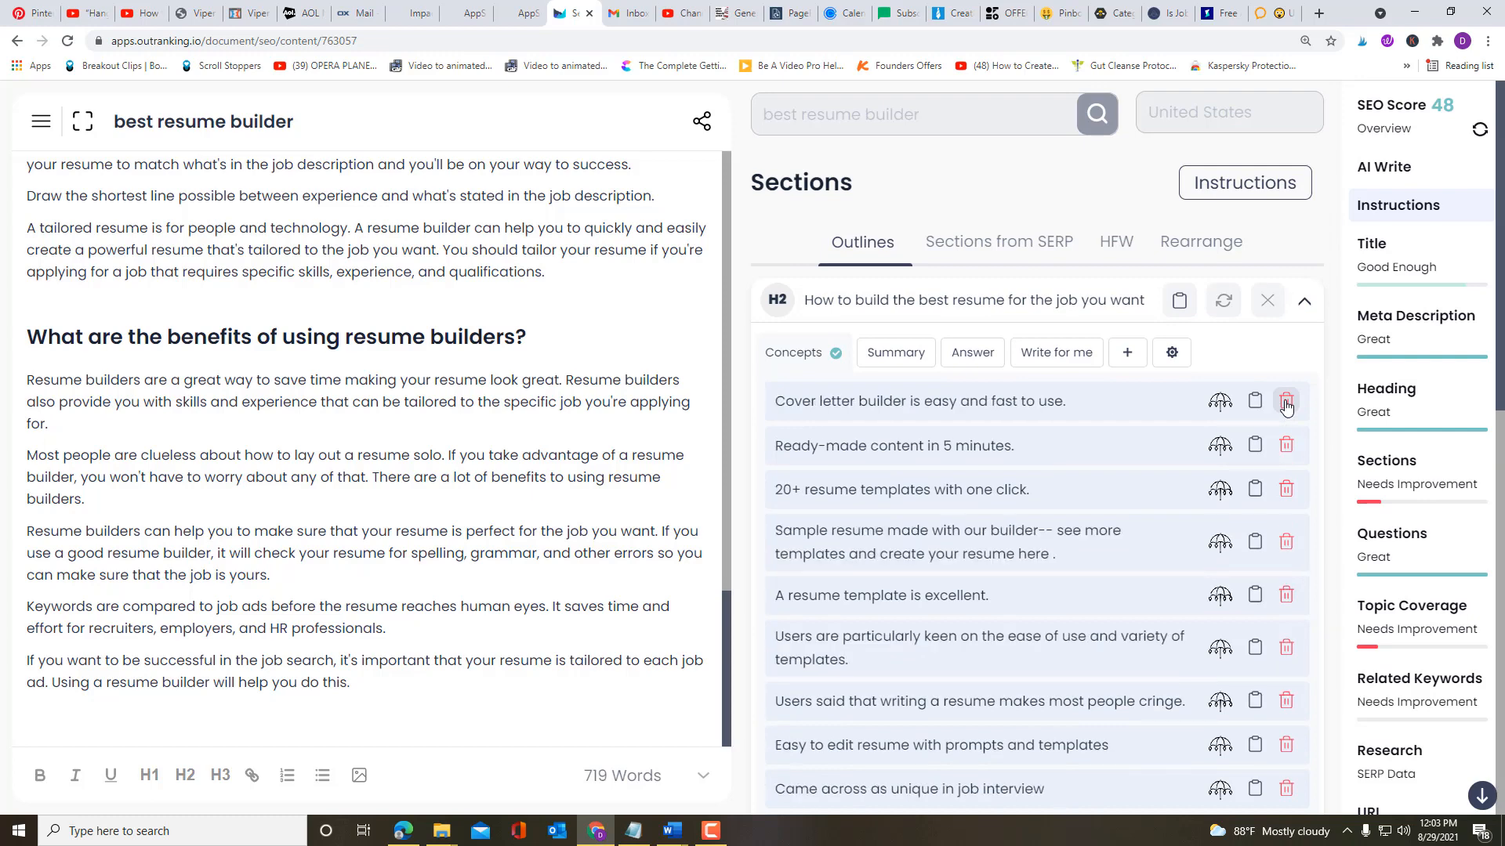
pyautogui.click(1286, 403)
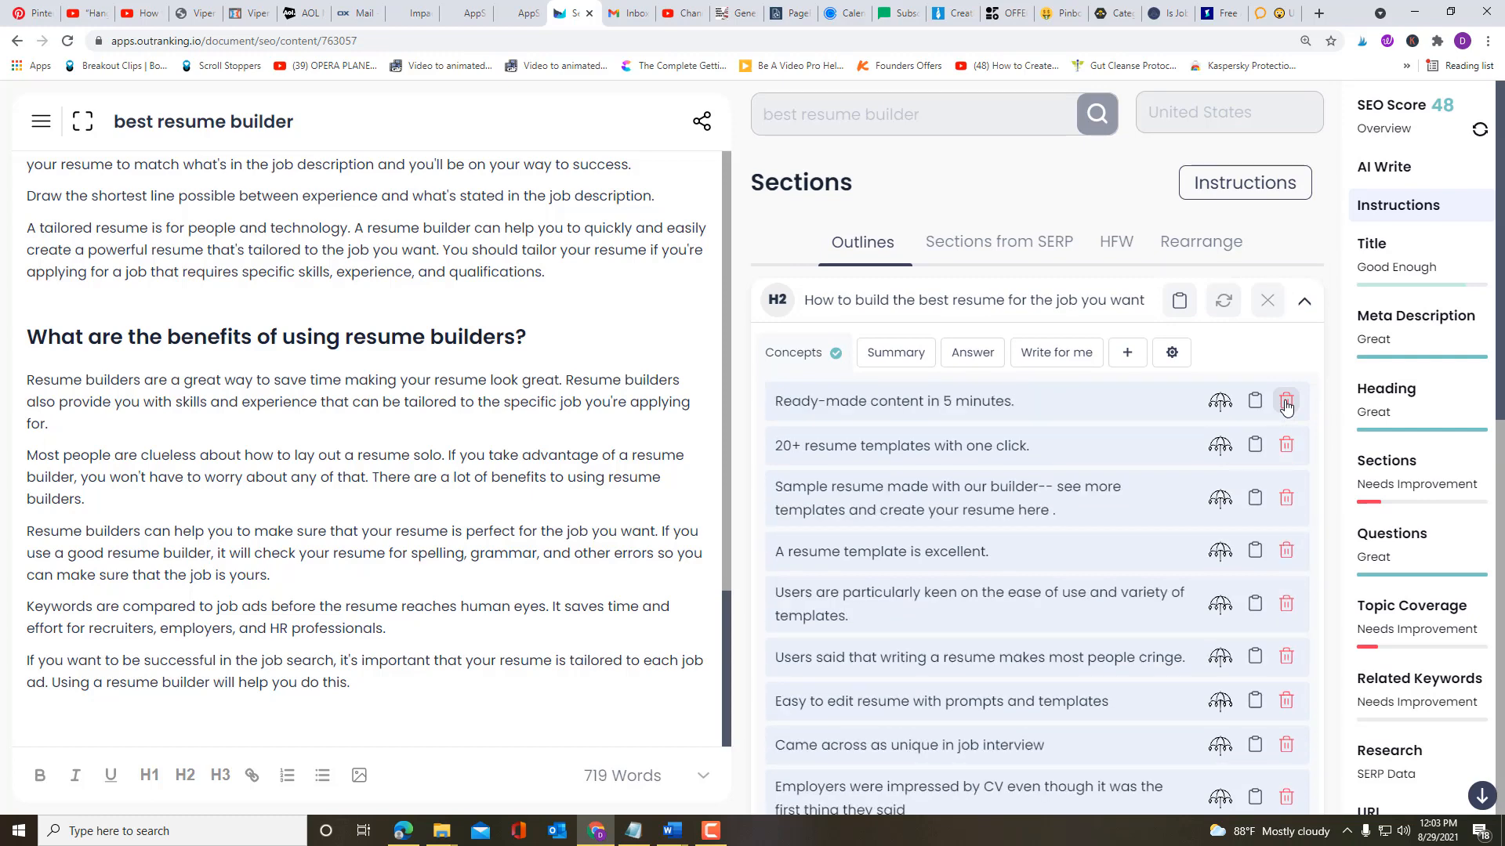
pyautogui.click(1286, 403)
pyautogui.click(1286, 403)
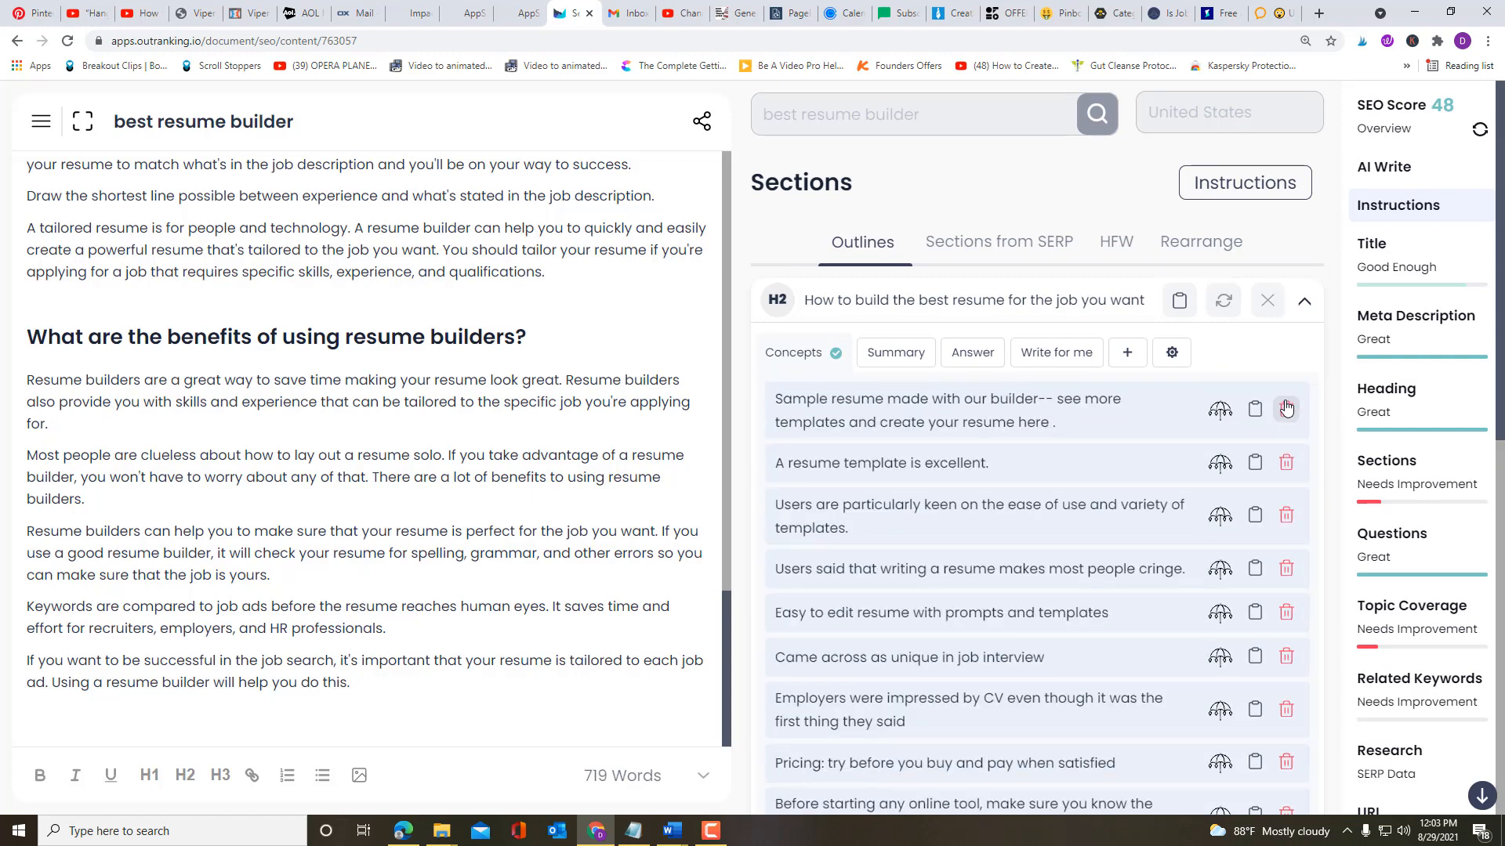
pyautogui.click(1286, 406)
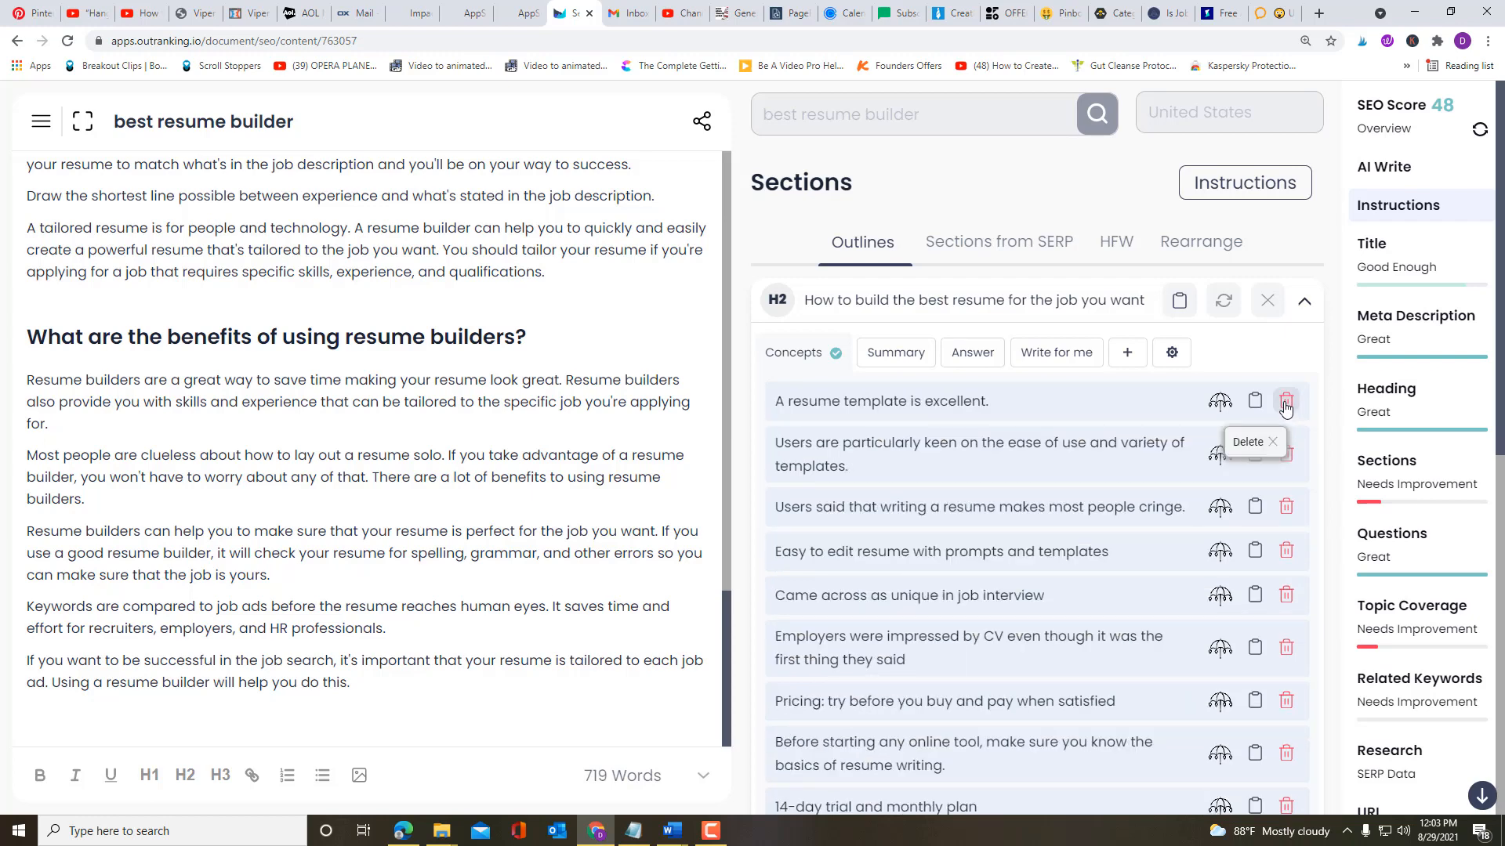
pyautogui.click(1285, 403)
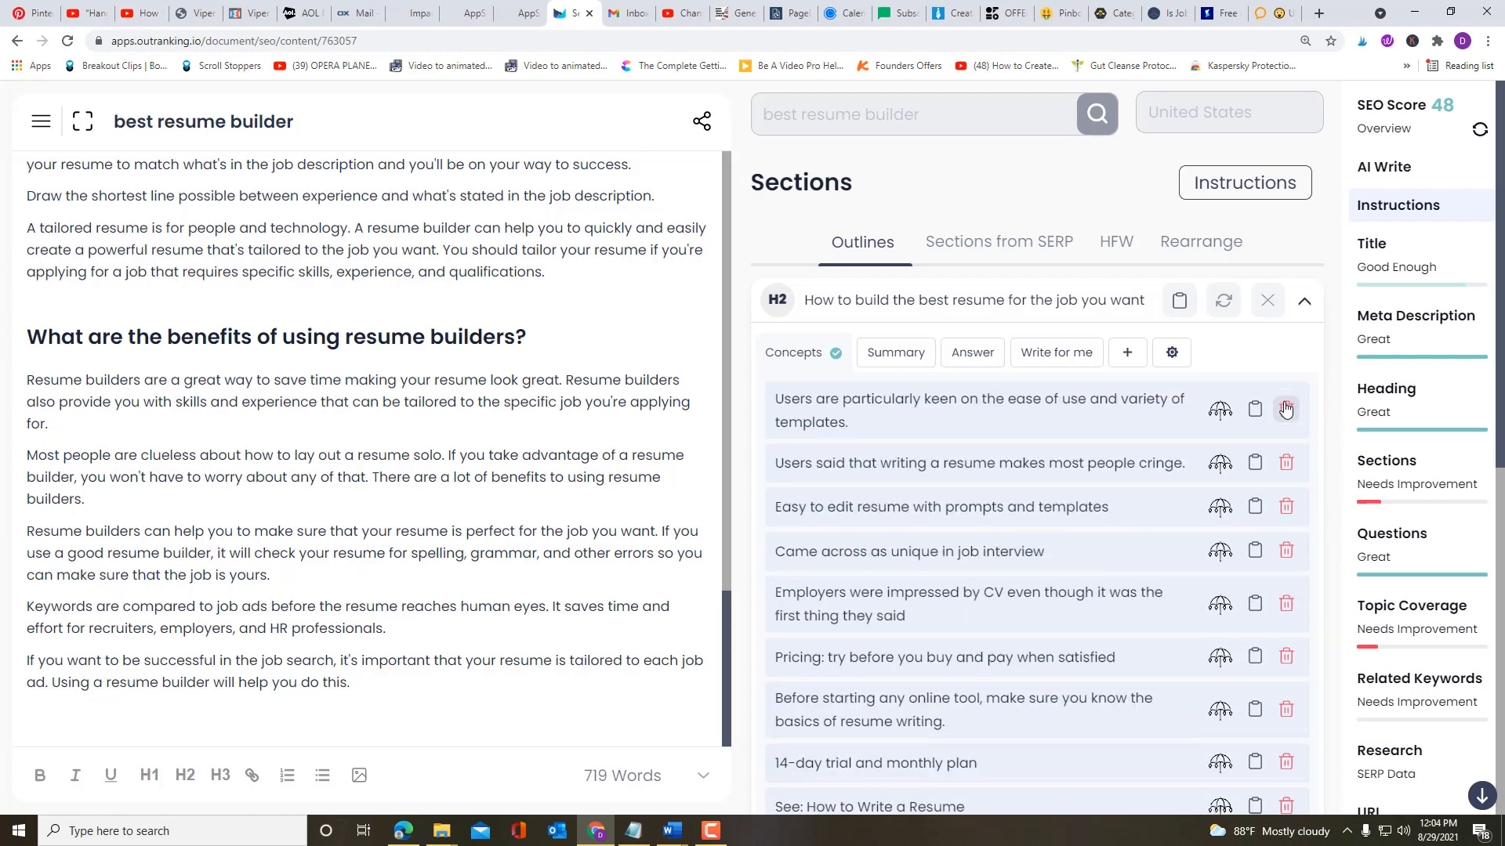
pyautogui.click(1287, 411)
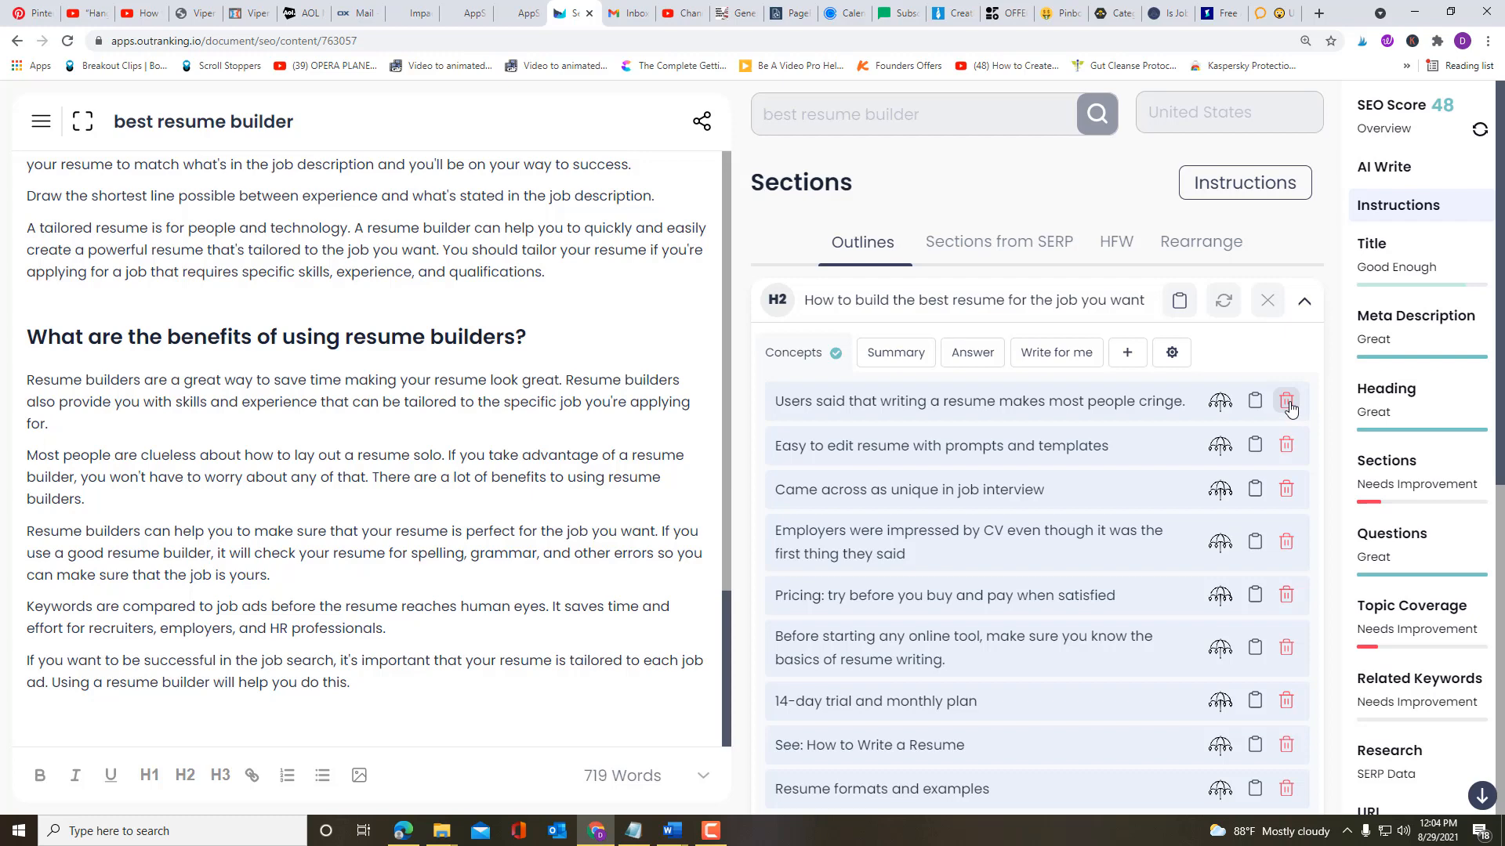
# Step: Delete the concepts from "Easy to edit resume with prompts and templates" through "Resume formats and examples", keeping only the one about people cringing
pyautogui.click(1285, 445)
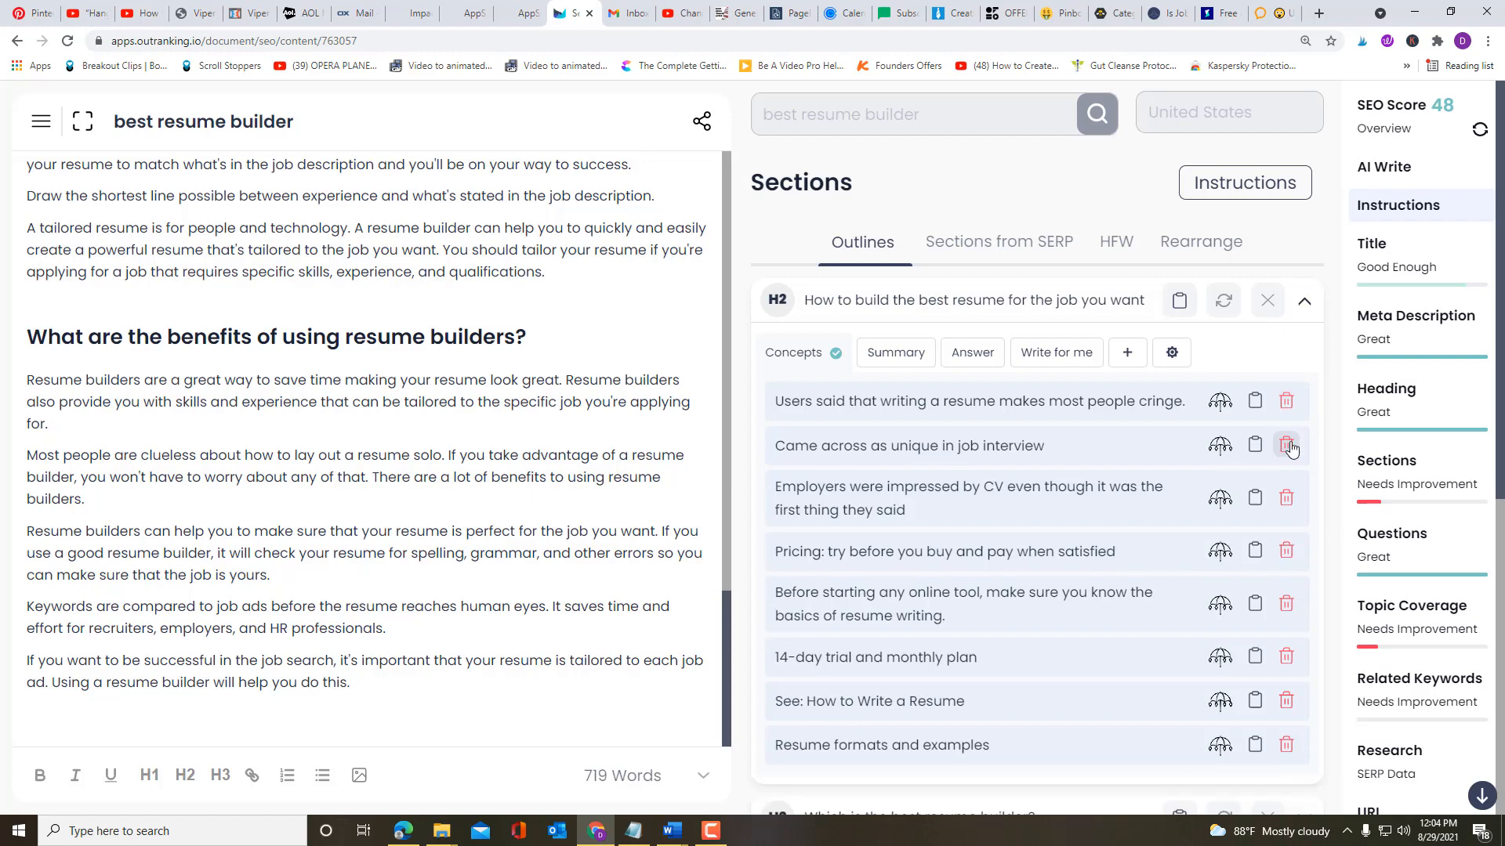
pyautogui.click(1286, 445)
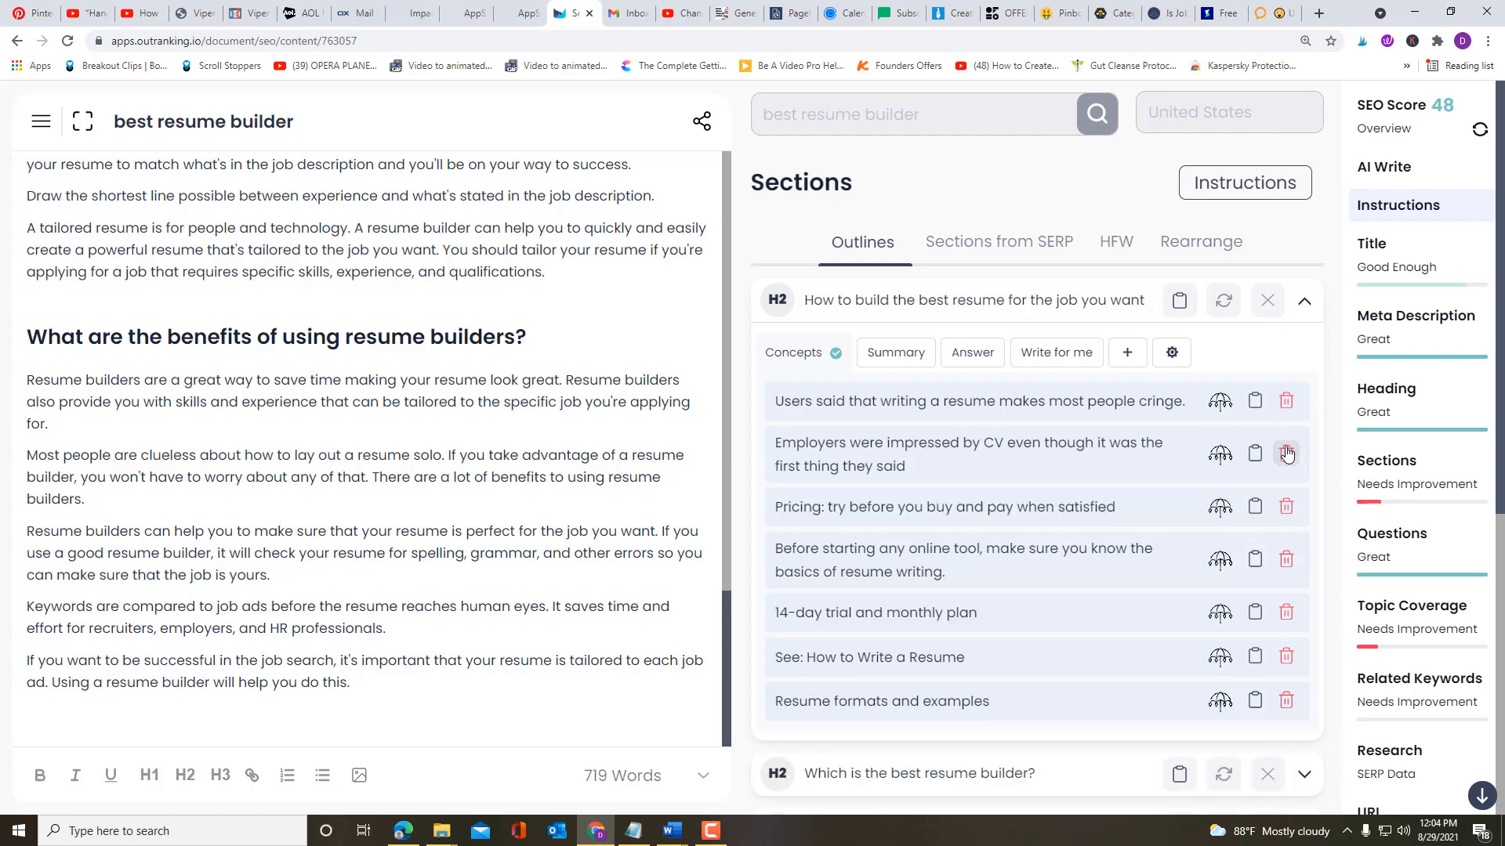
pyautogui.click(1286, 453)
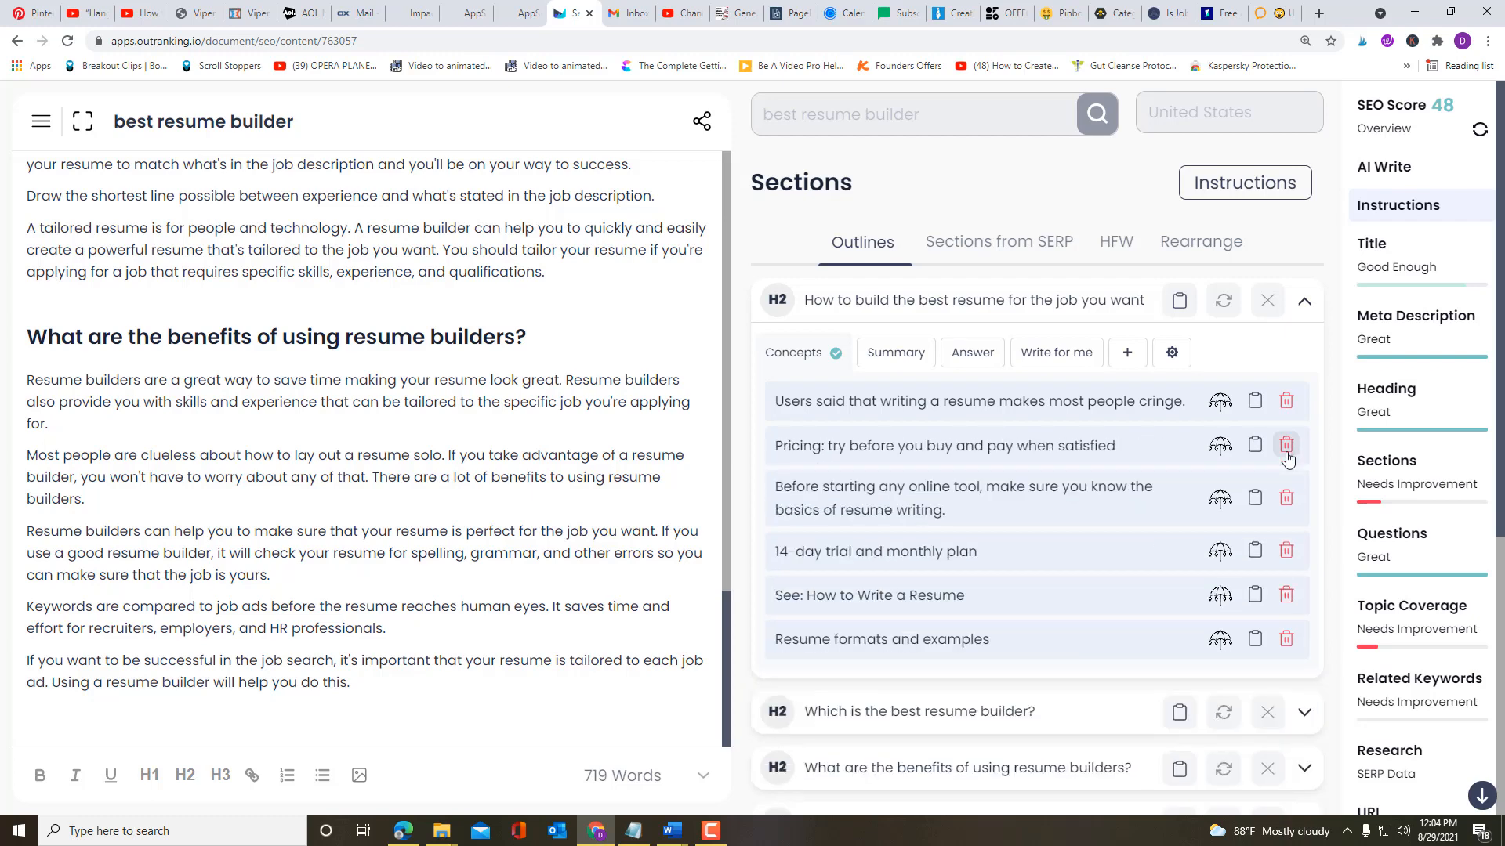
pyautogui.click(1286, 445)
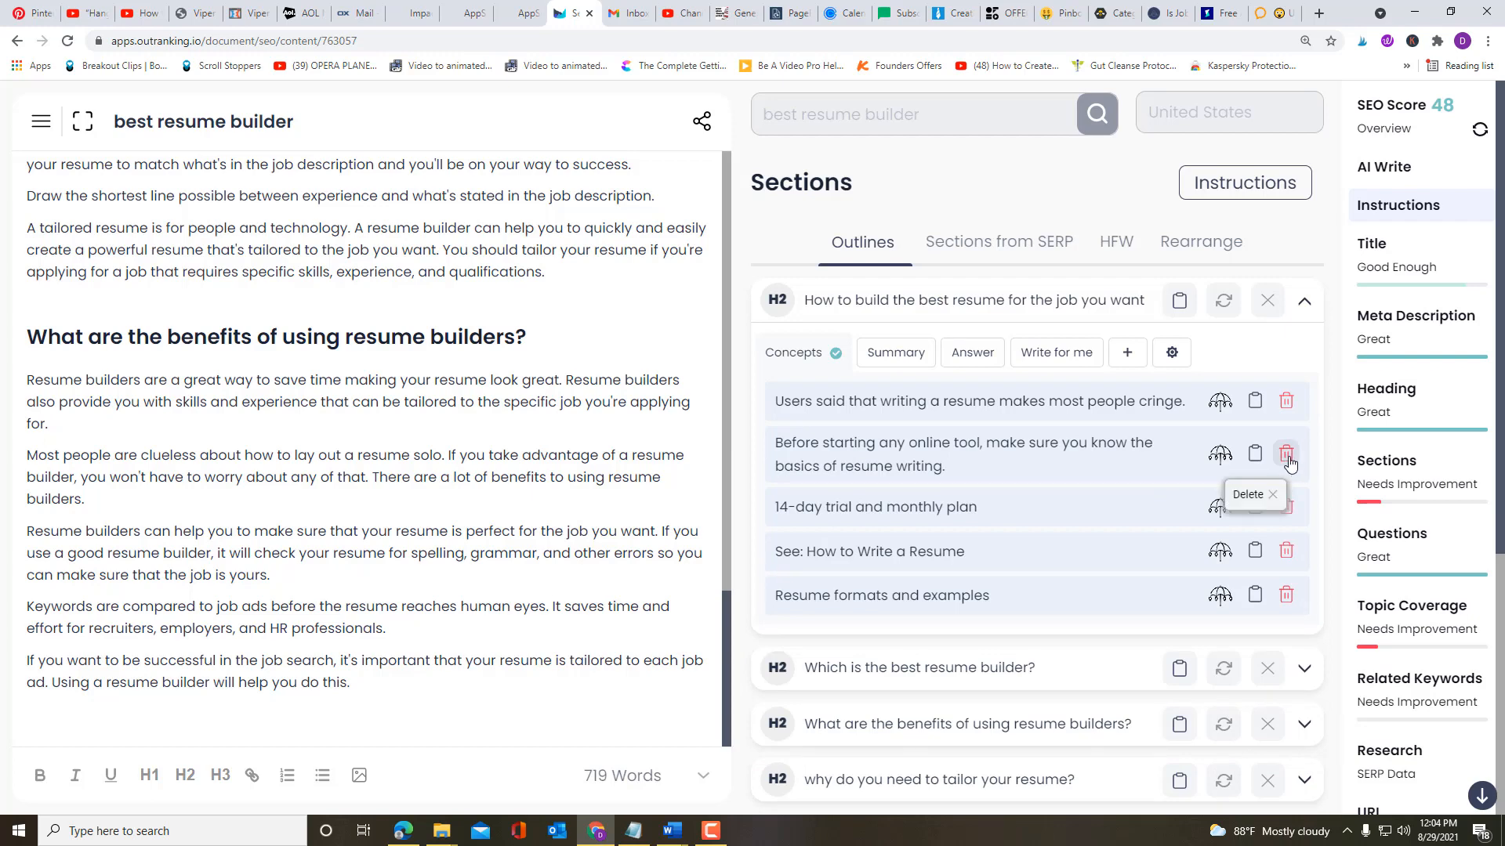
pyautogui.click(1287, 457)
pyautogui.click(1286, 446)
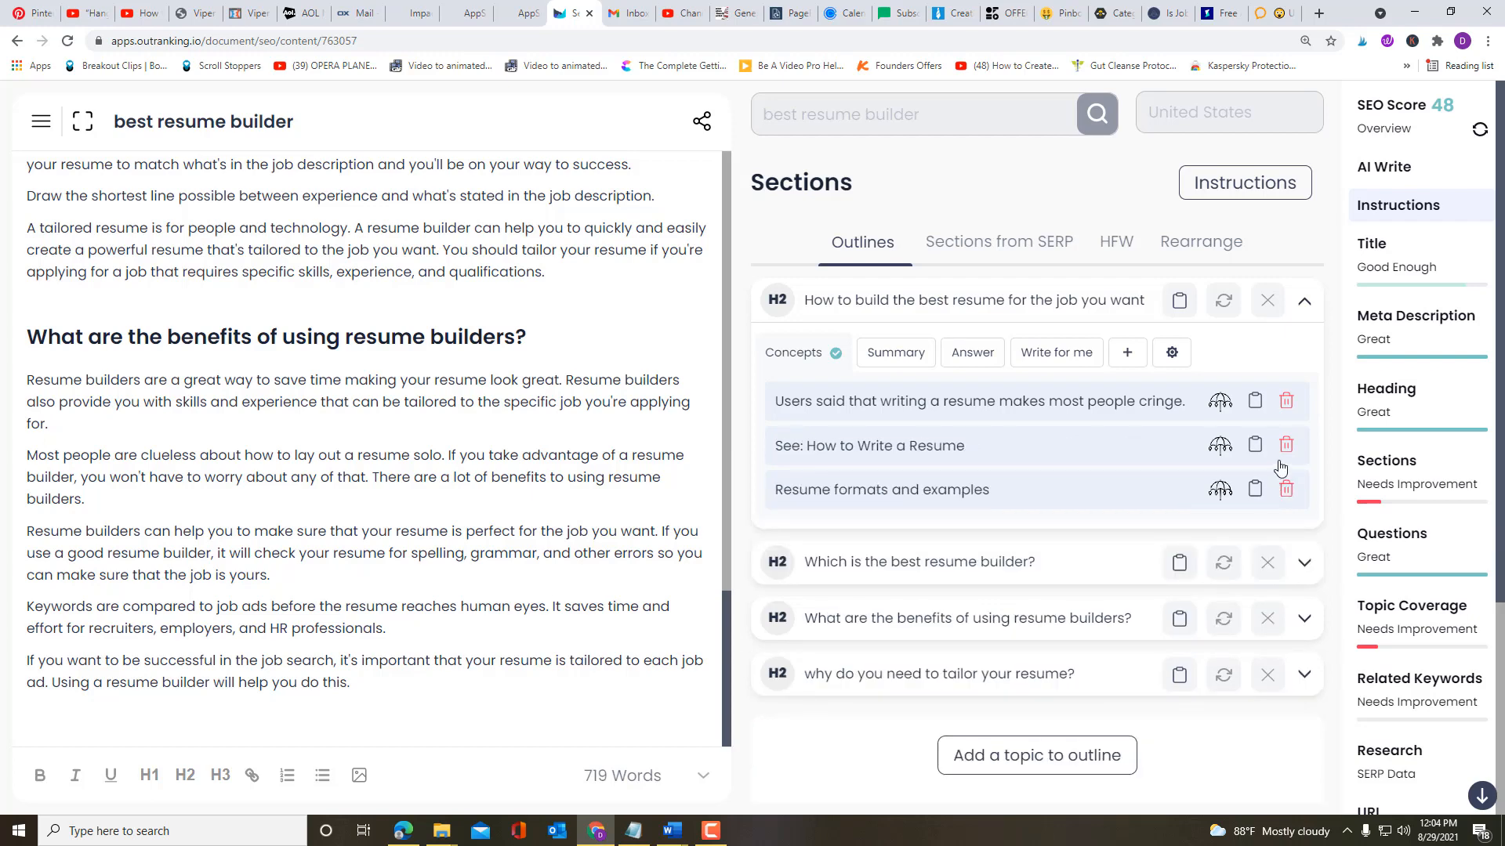
pyautogui.click(1286, 445)
pyautogui.click(1286, 446)
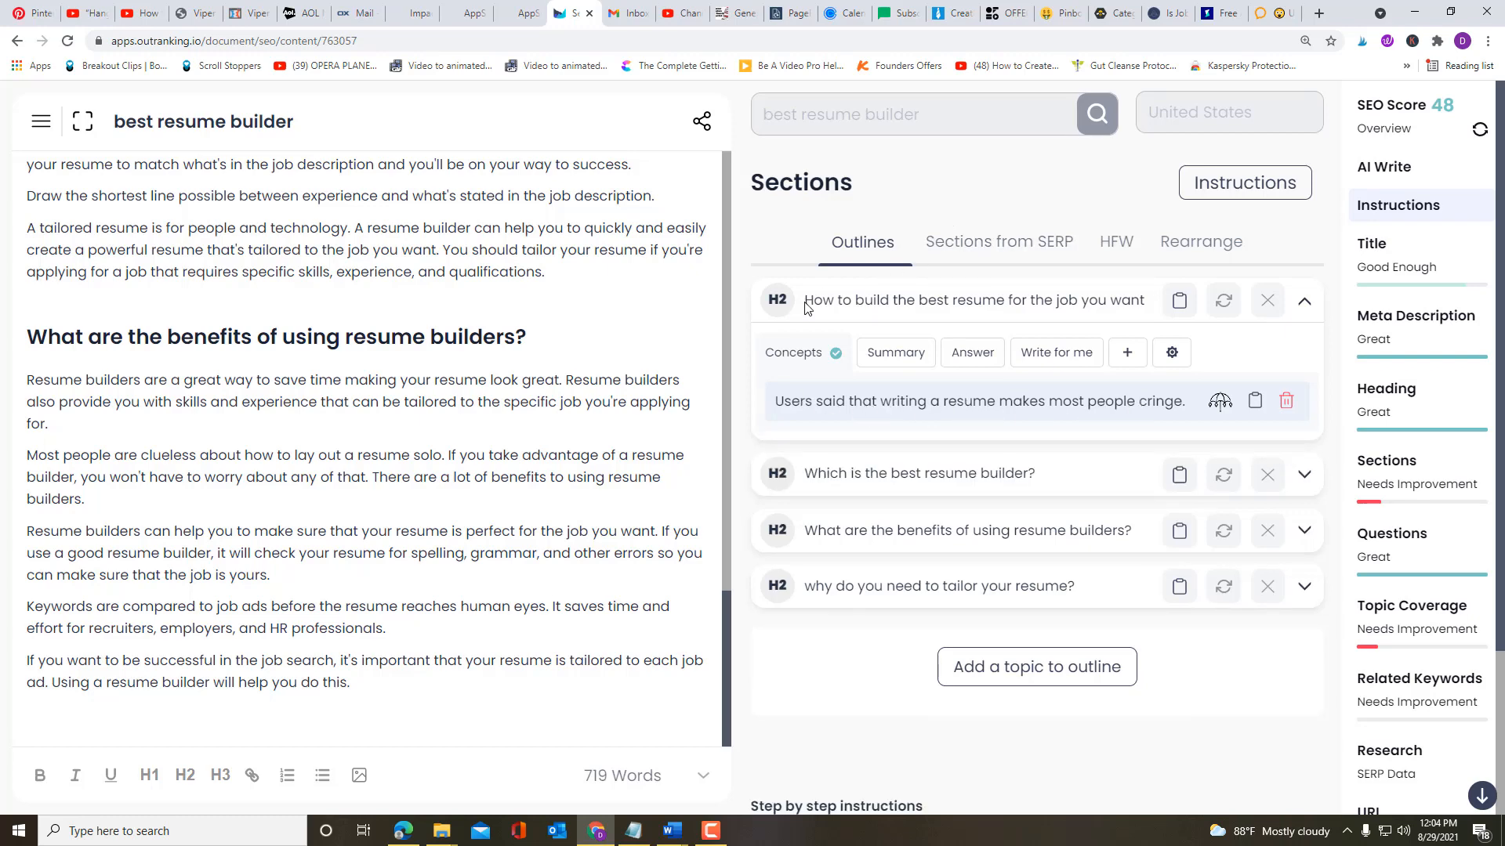
# Step: Copy the outline heading "How to build the best resume for the job you want" and search Google for it
pyautogui.moveTo(805, 301); pyautogui.dragTo(1211, 299)
pyautogui.hotkey('ctrl', 'c')
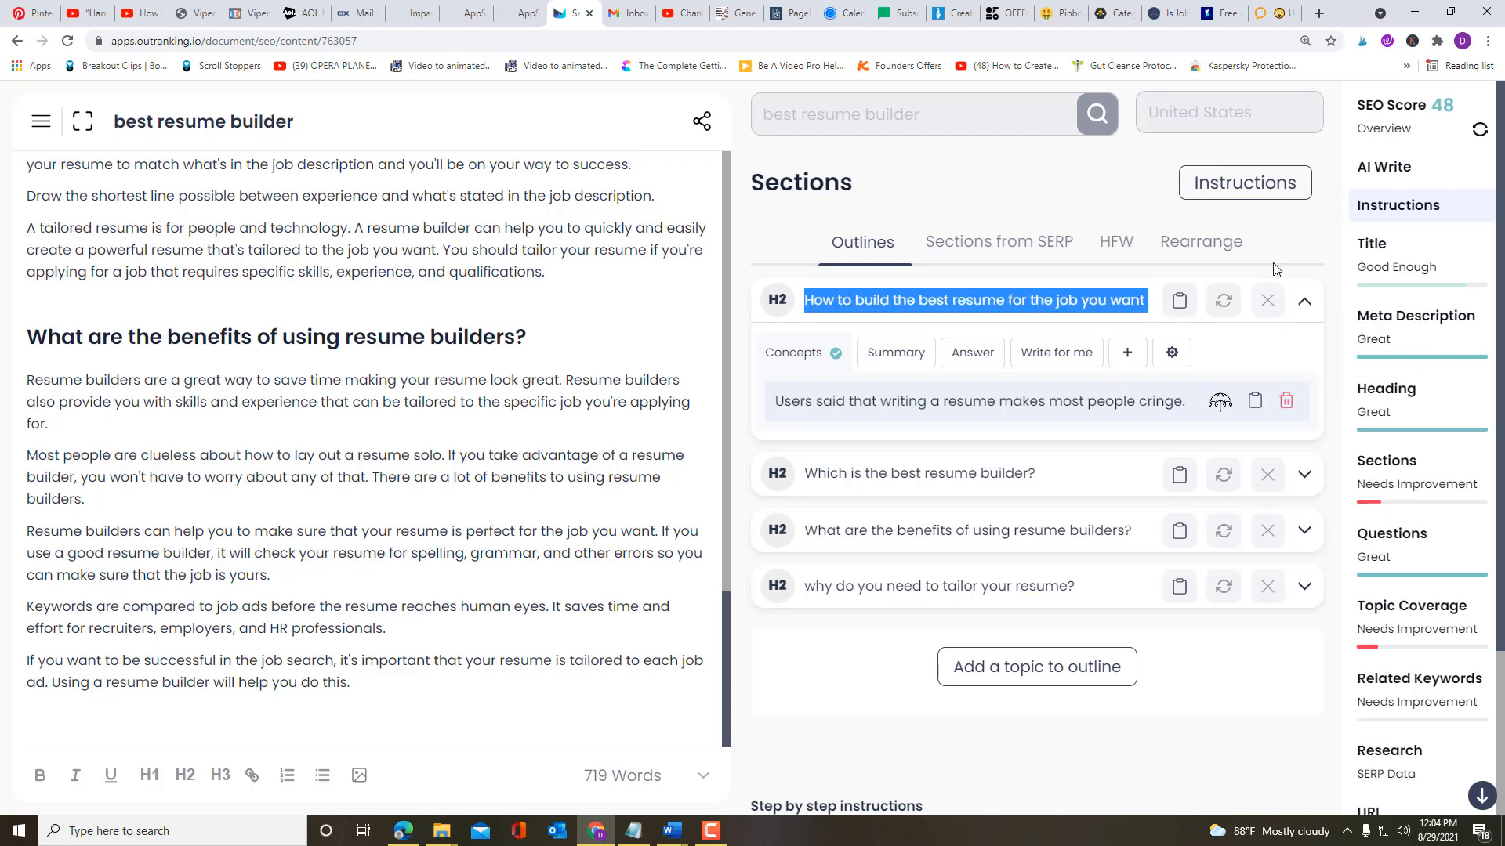
pyautogui.click(1265, 13)
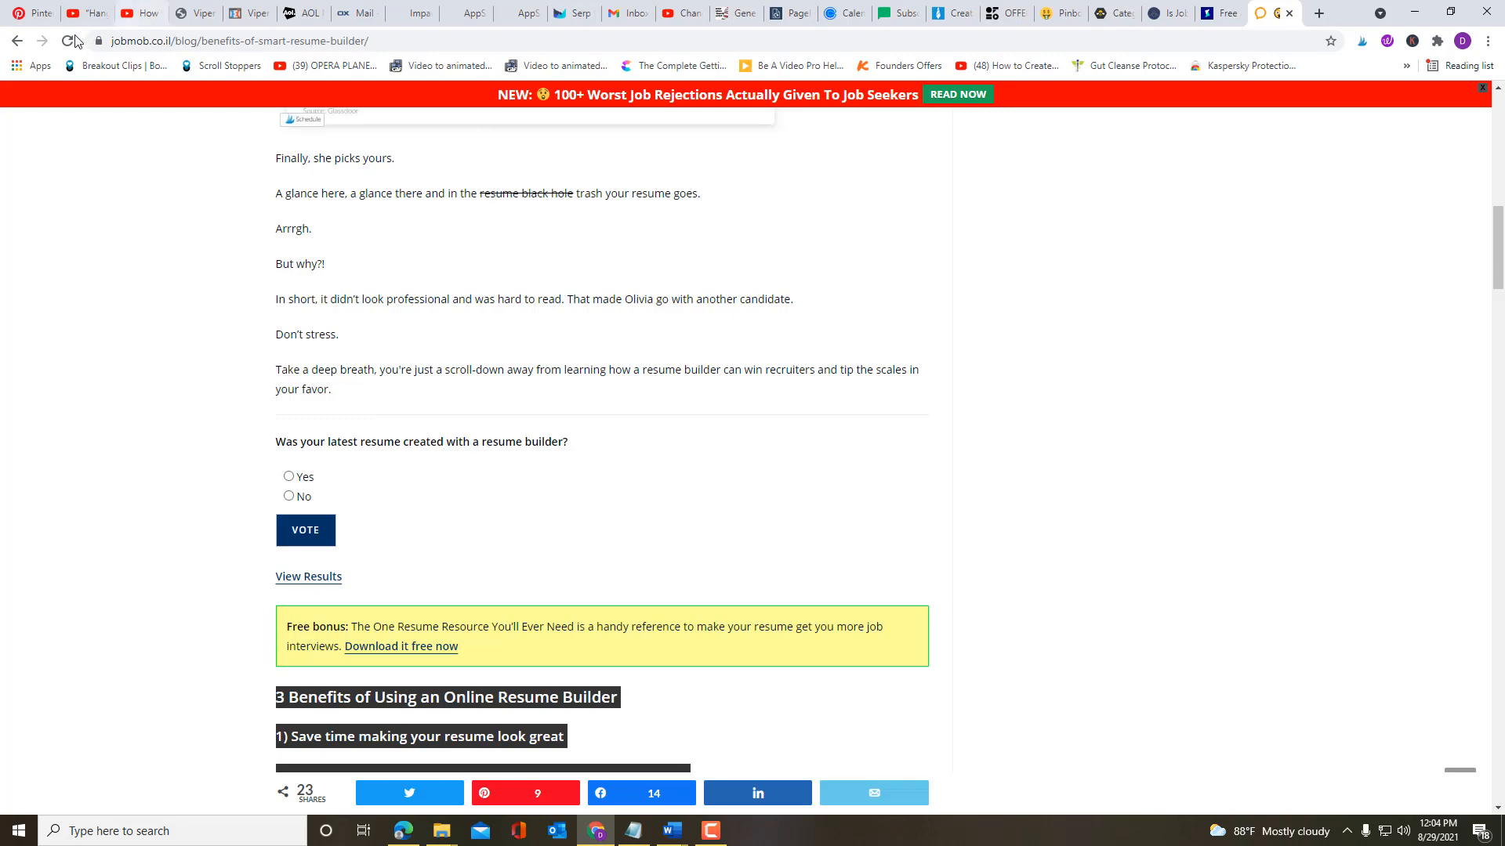
pyautogui.click(18, 42)
pyautogui.scroll(15, 338, 227)
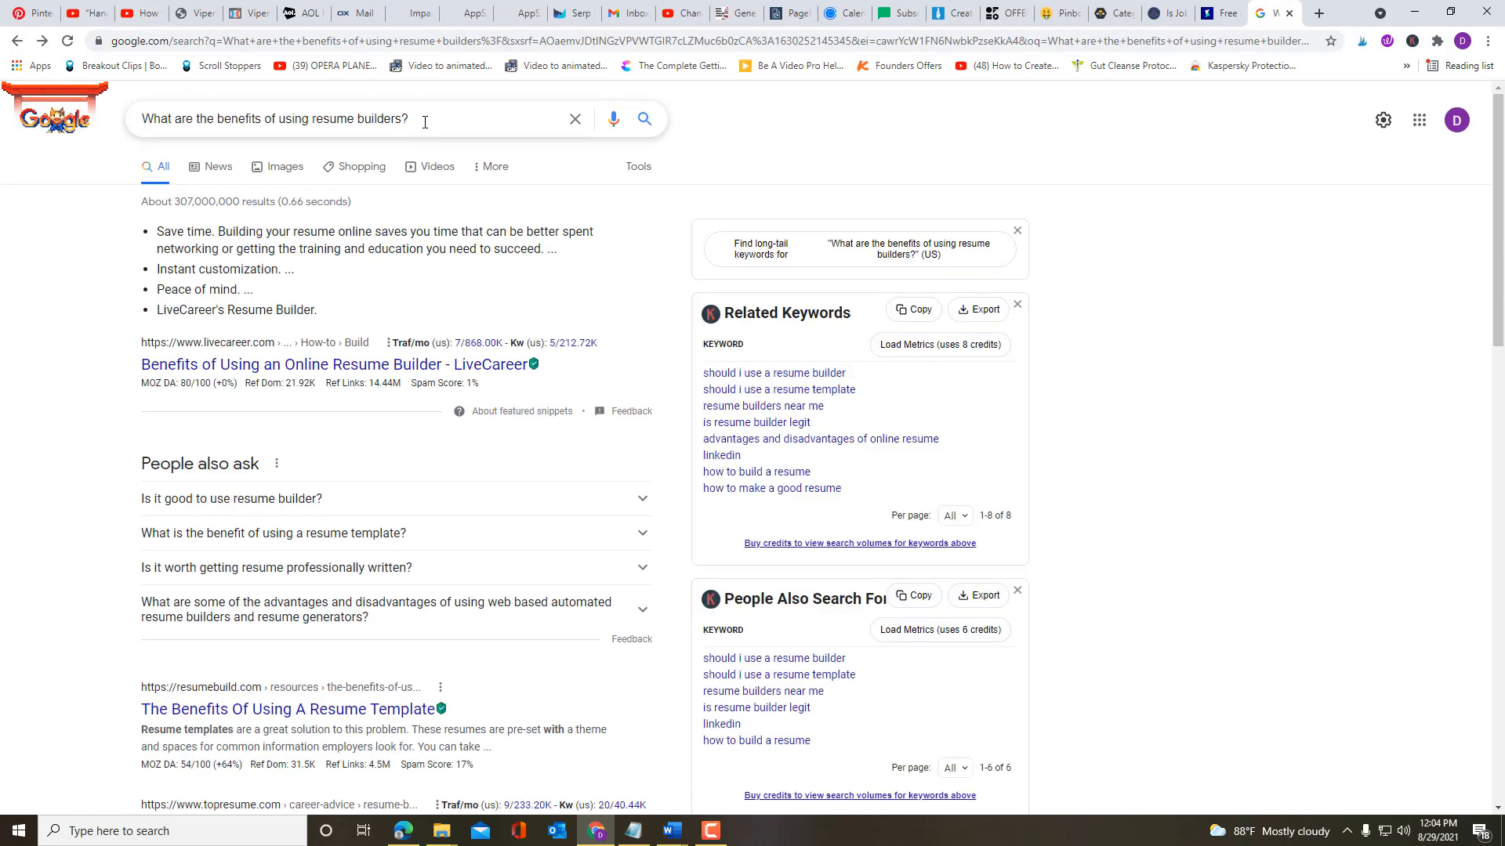
pyautogui.moveTo(415, 118); pyautogui.dragTo(138, 119)
pyautogui.hotkey('ctrl', 'v')
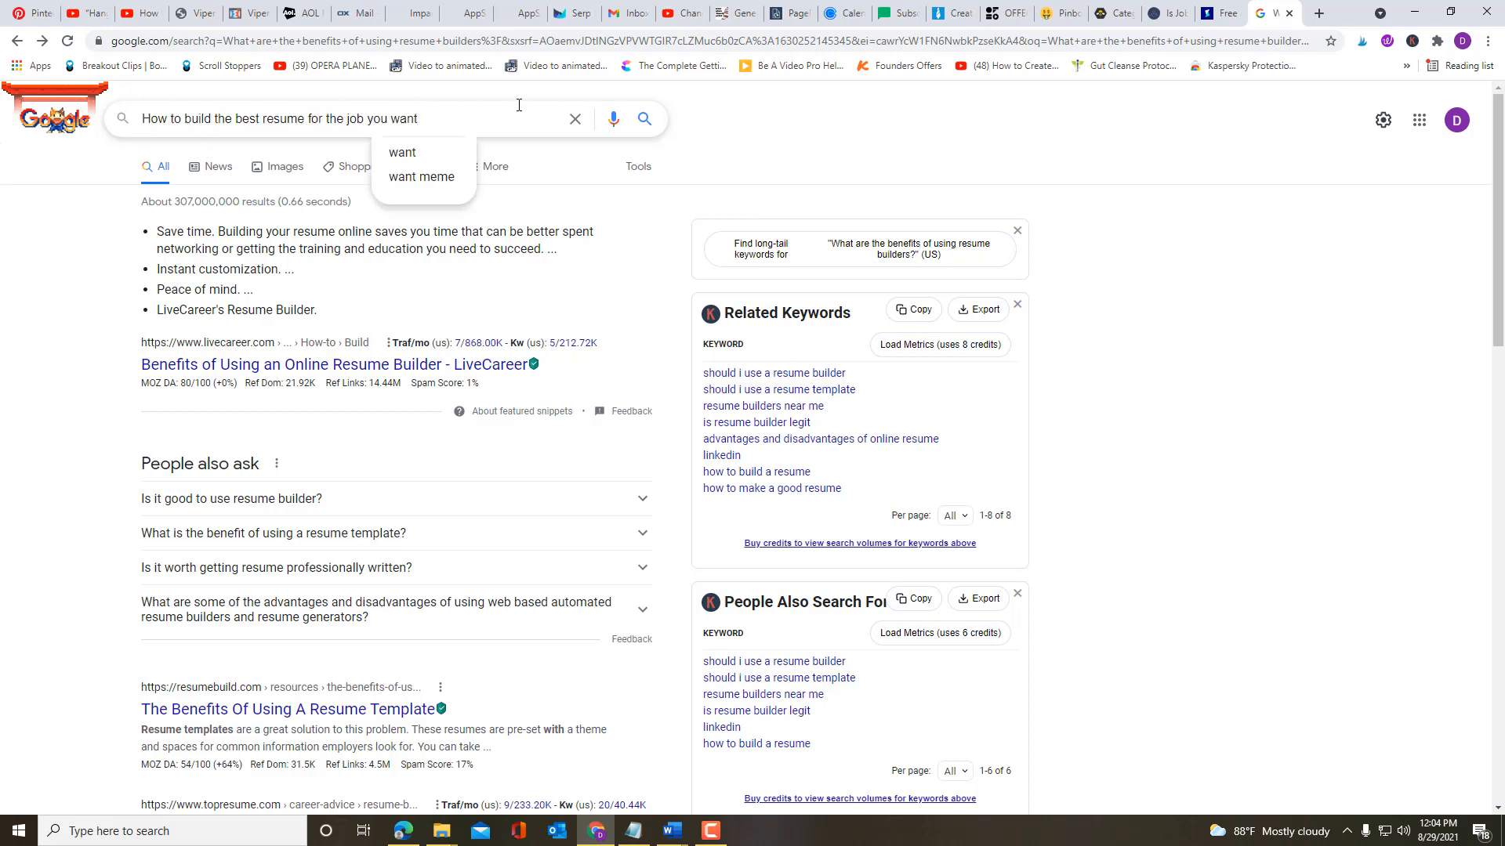
pyautogui.click(644, 119)
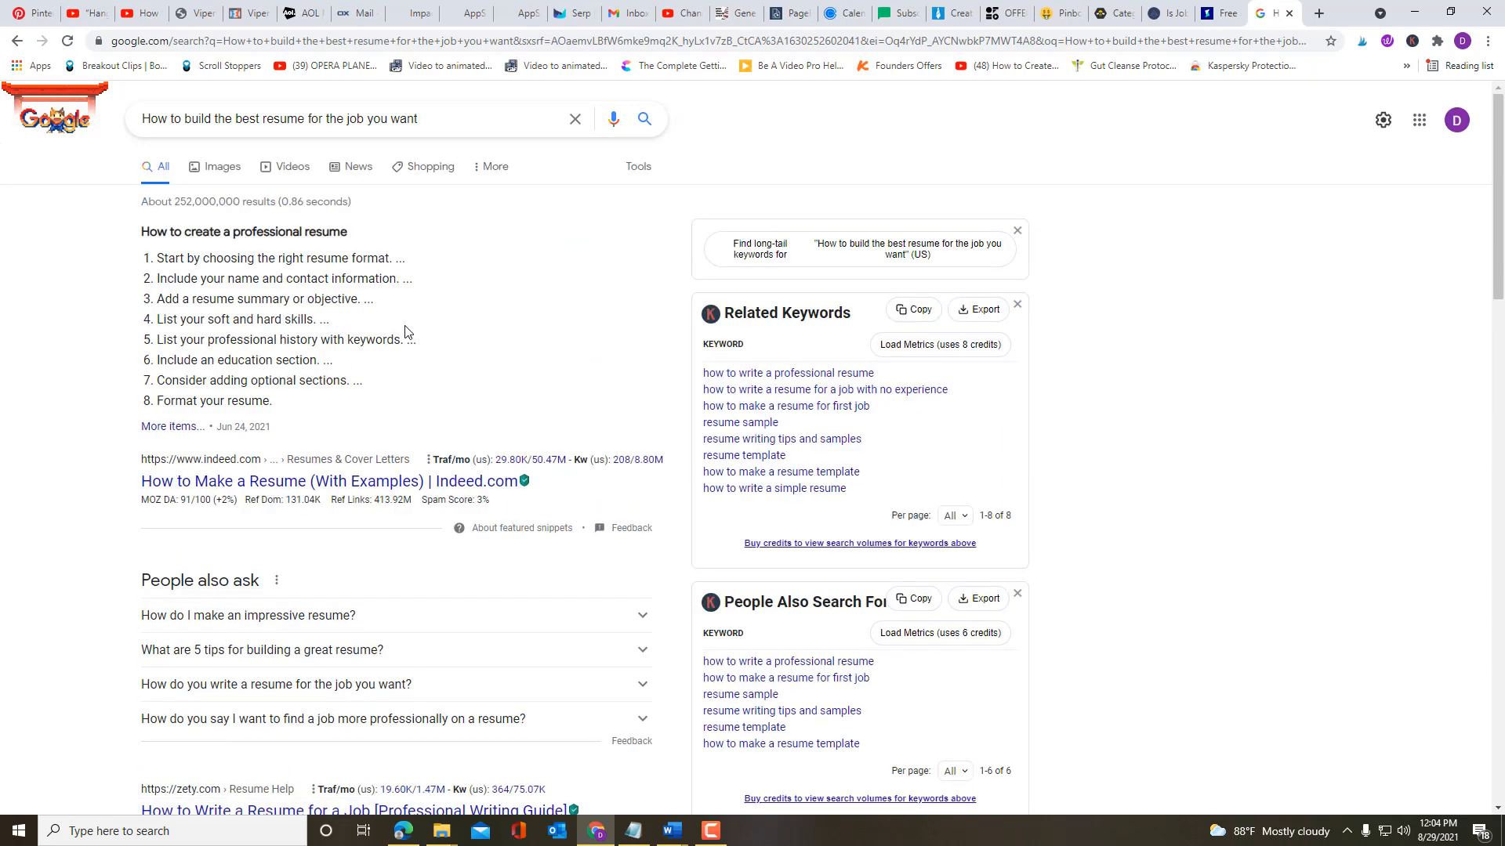
# Step: Look through the Google results for a guide suitable as source material for the resume-building section
pyautogui.scroll(-1, 406, 332)
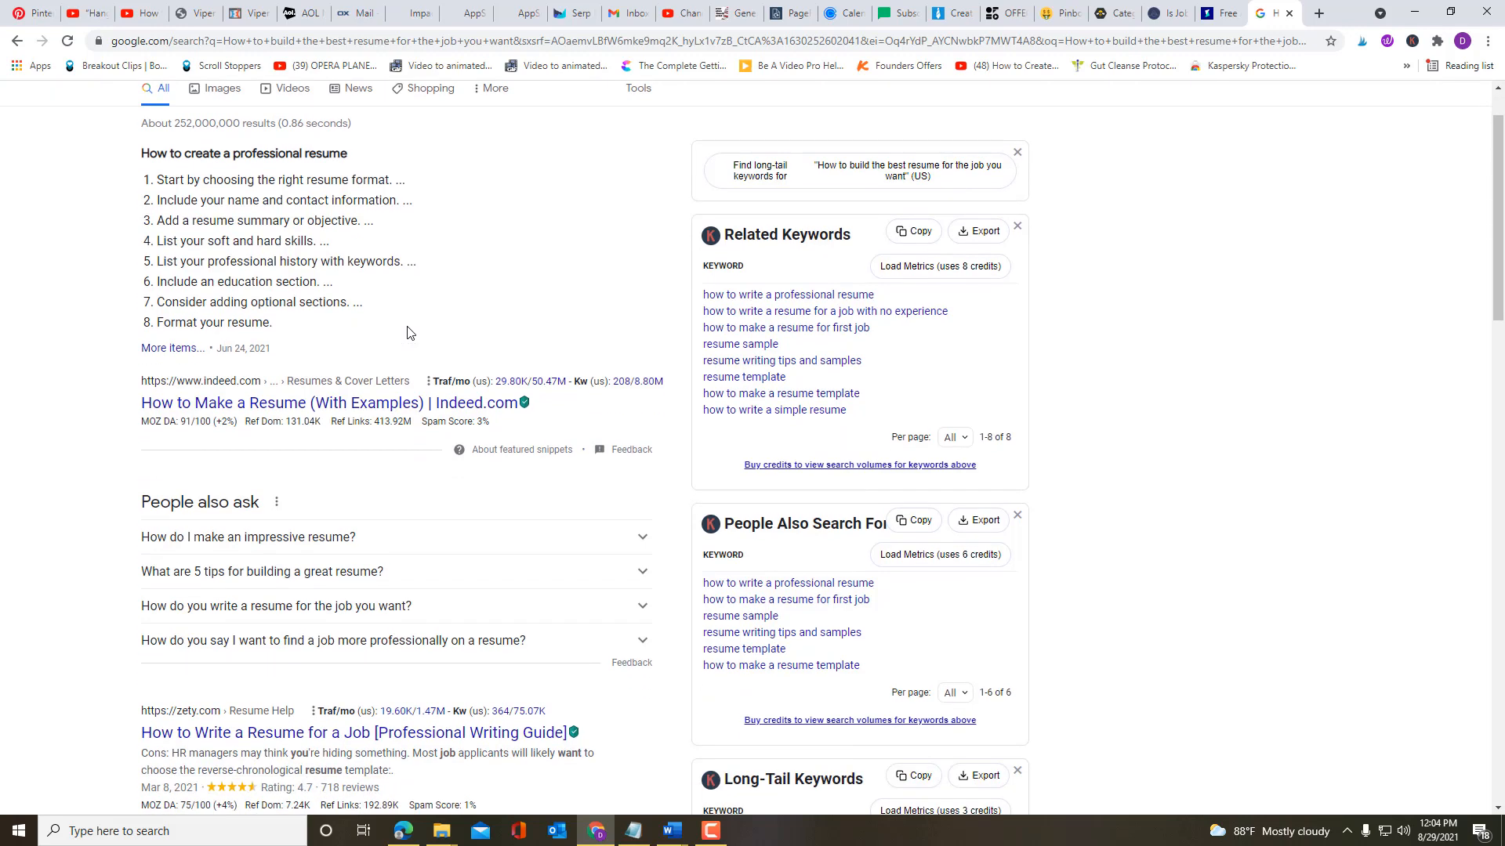
pyautogui.scroll(-3, 406, 332)
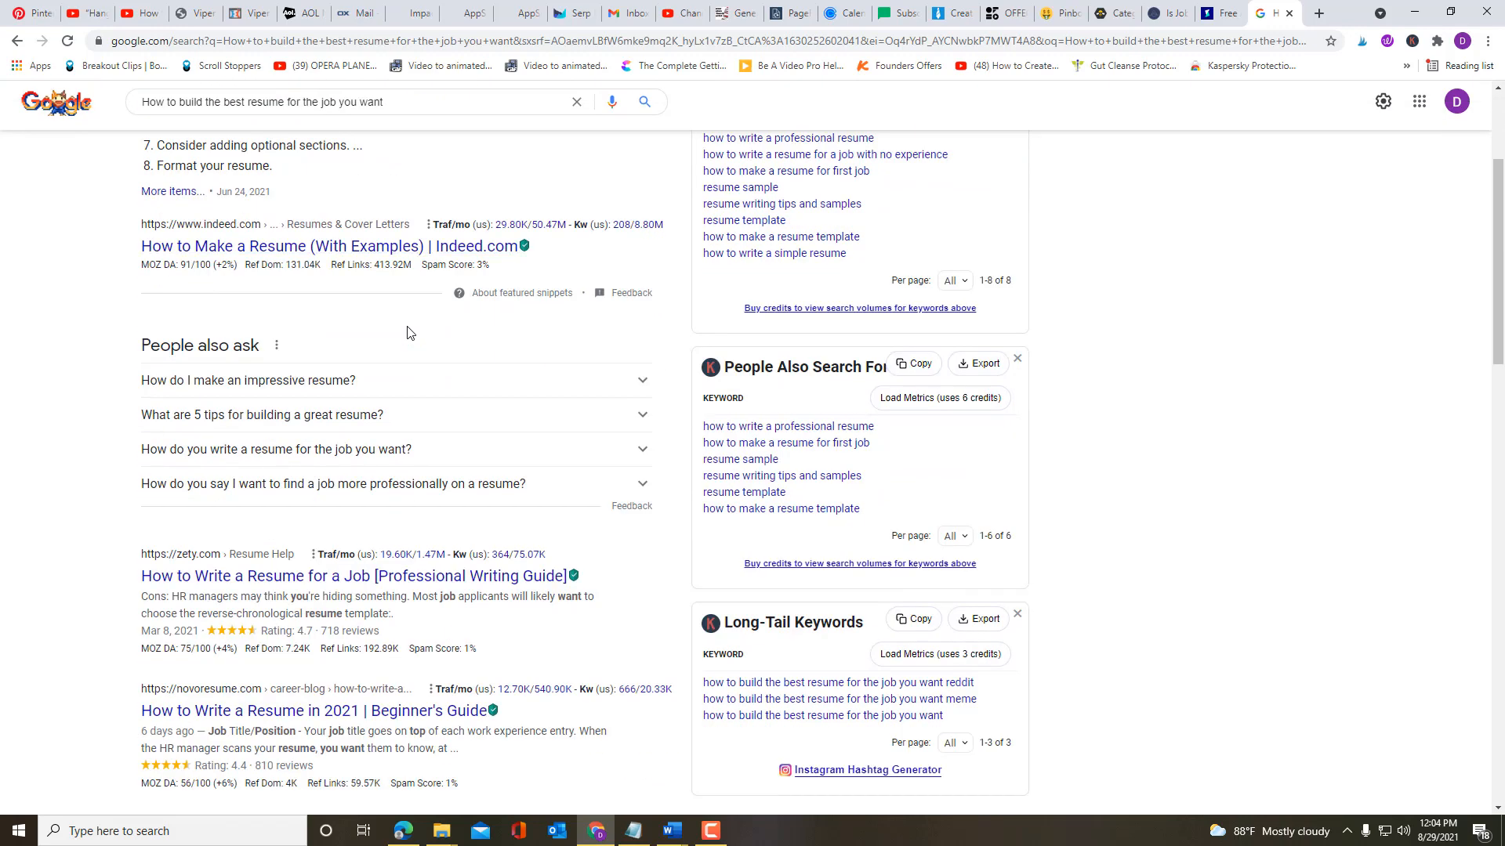
pyautogui.scroll(-3, 407, 332)
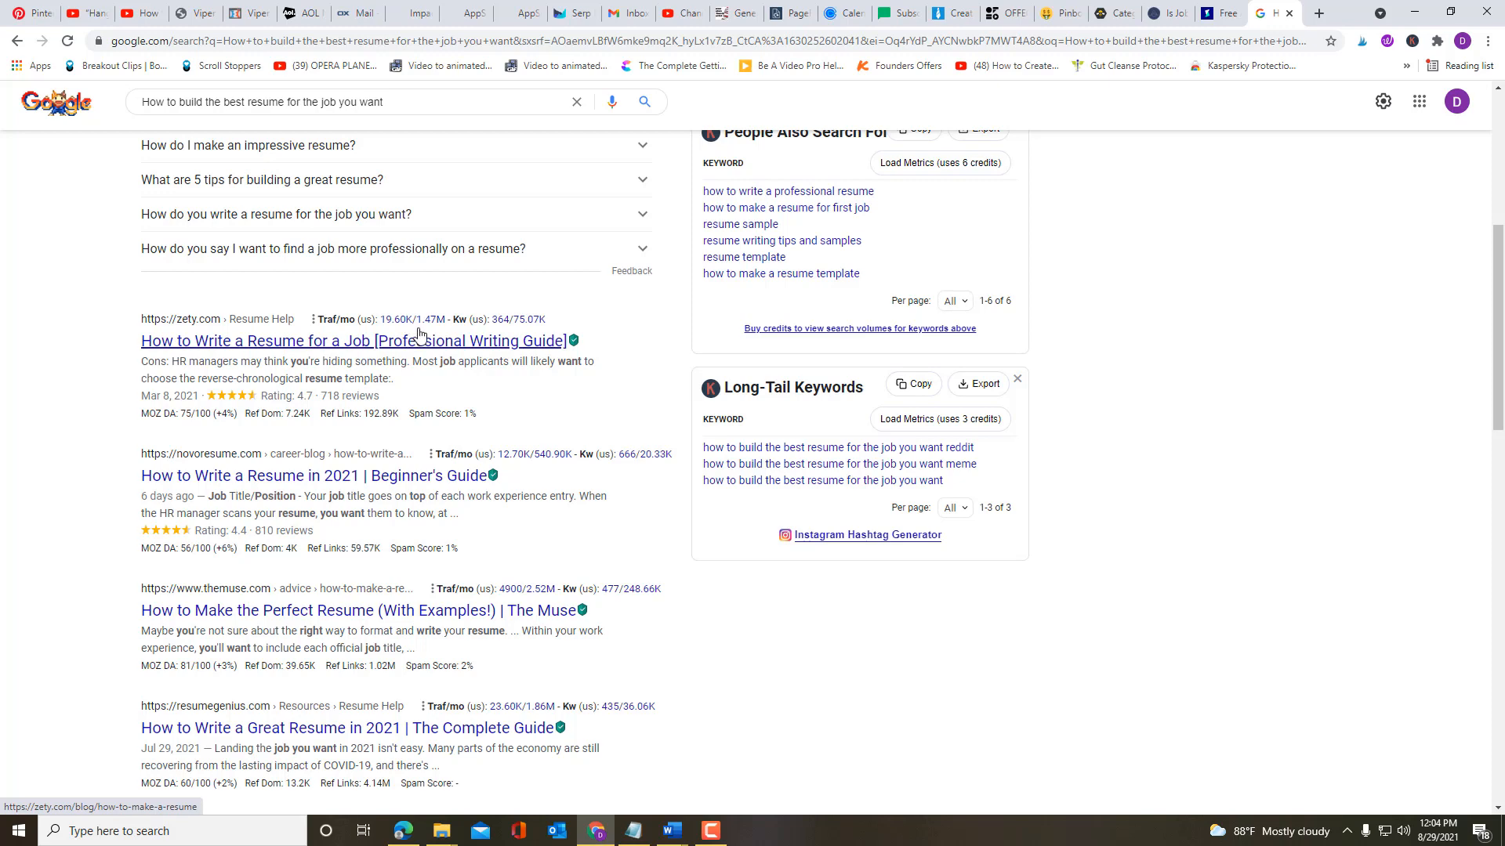
pyautogui.scroll(-3, 419, 335)
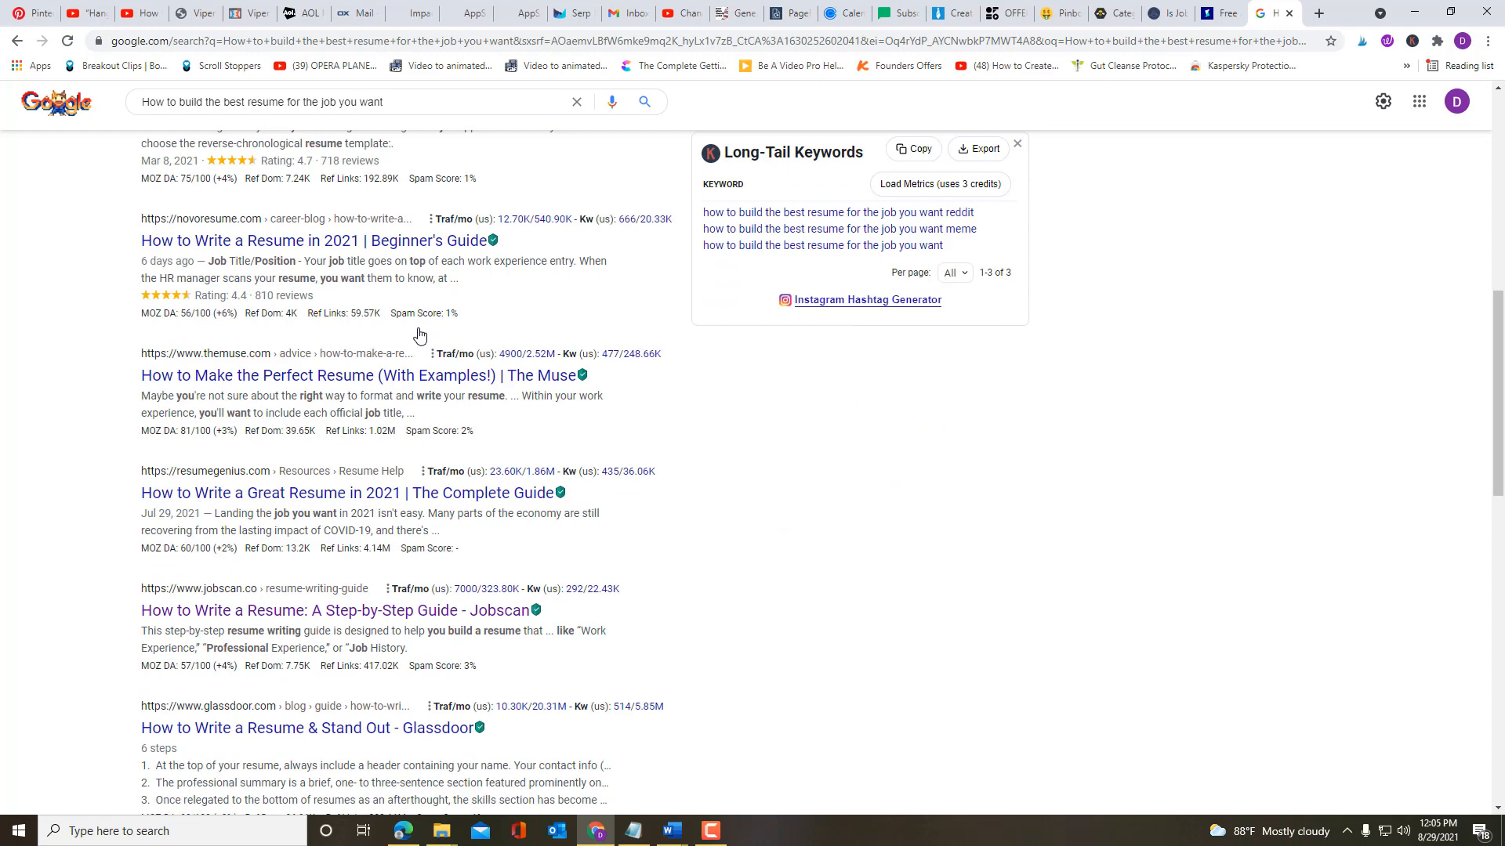
pyautogui.scroll(-4, 419, 335)
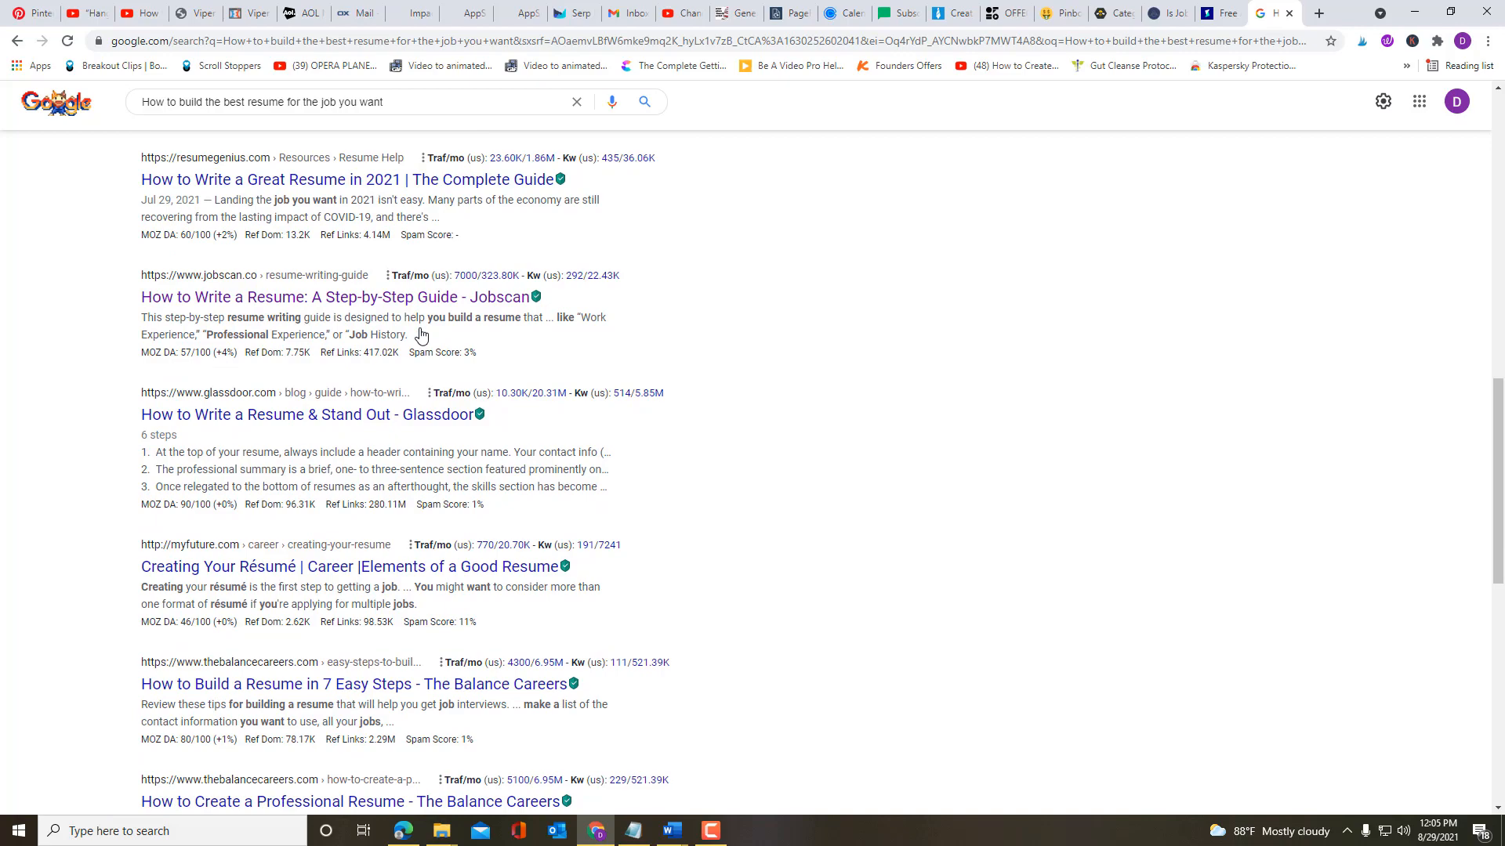
pyautogui.scroll(-2, 420, 335)
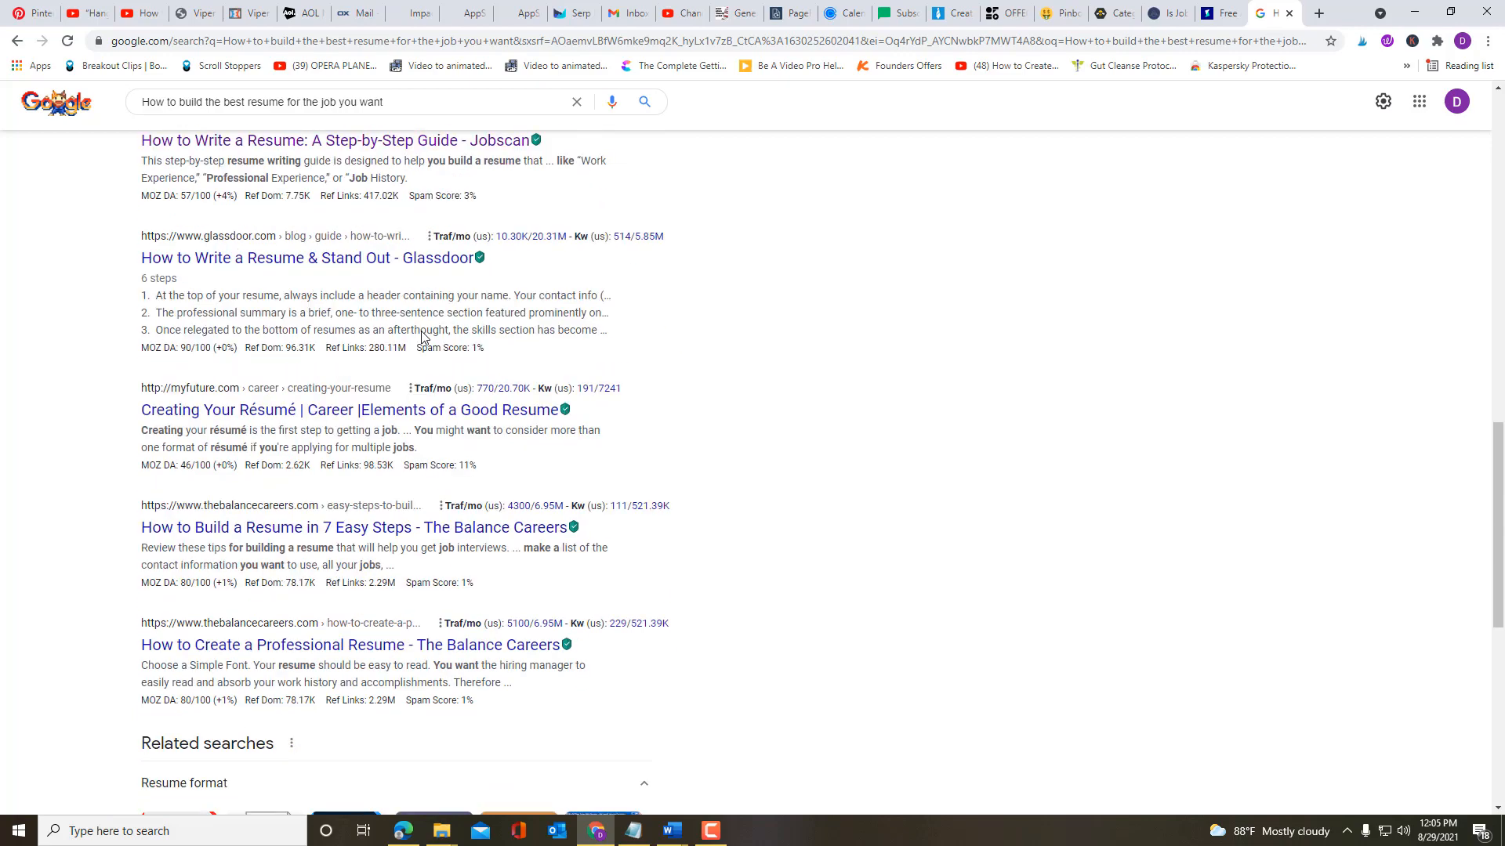
pyautogui.scroll(15, 423, 335)
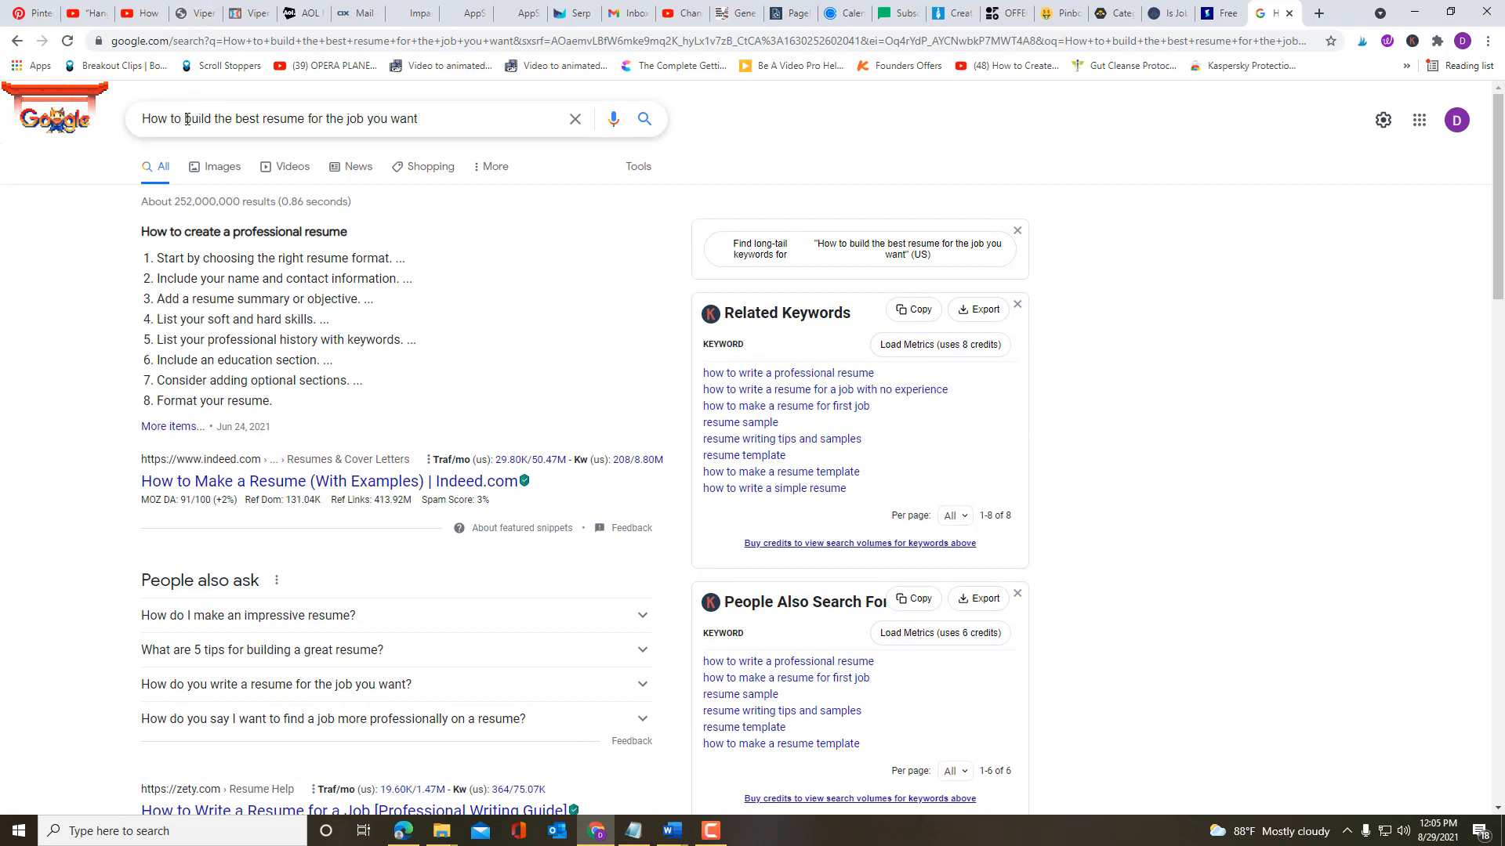
# Step: Reword the Google query to "How to tailor your resume to get the job you want" and run the search
pyautogui.moveTo(187, 118); pyautogui.dragTo(212, 119)
pyautogui.write('tailor')
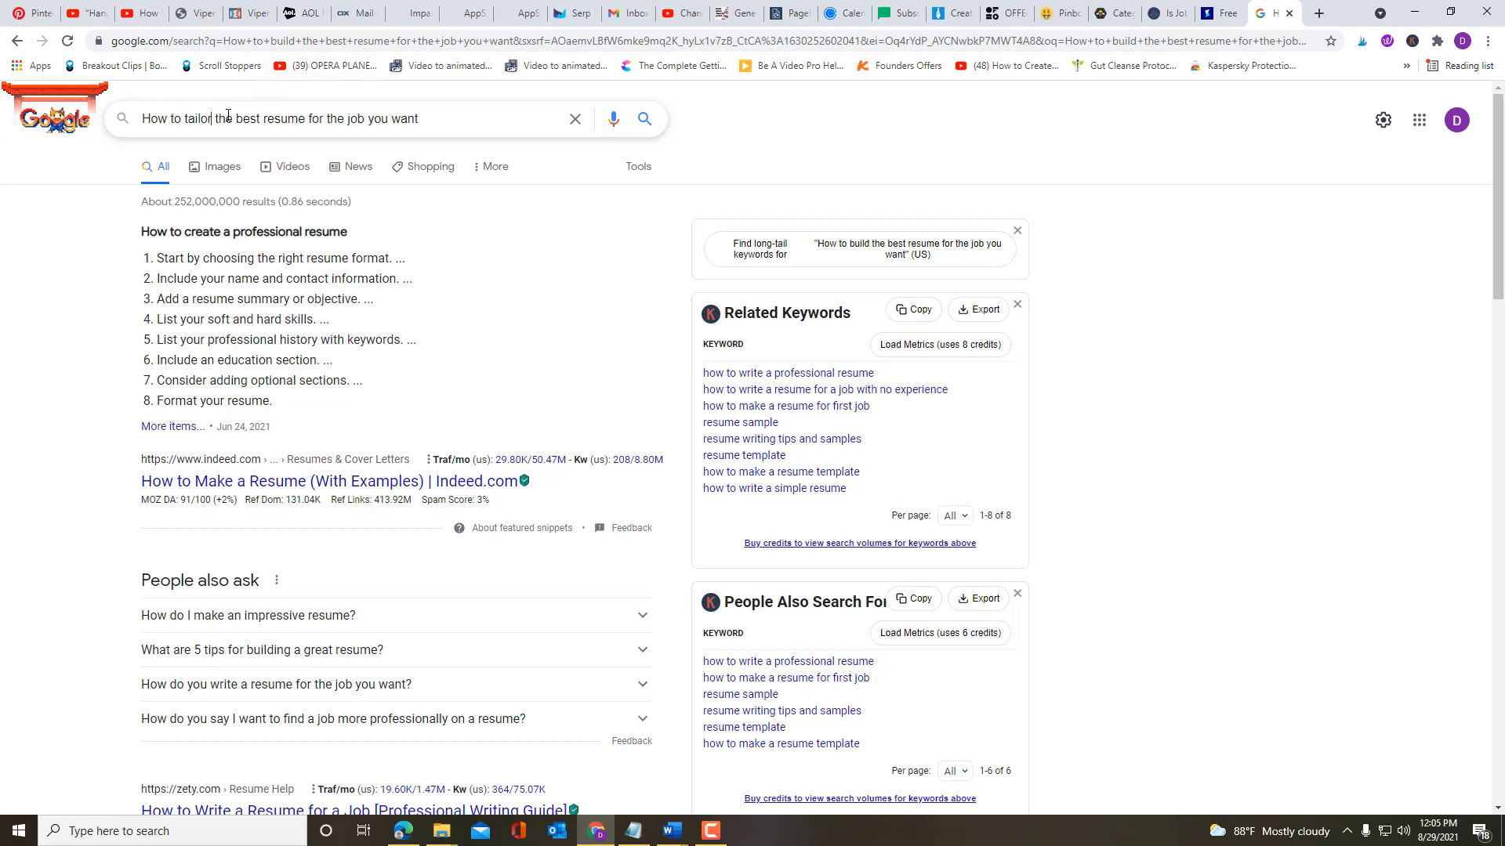
pyautogui.moveTo(214, 120); pyautogui.dragTo(233, 119)
pyautogui.write('your')
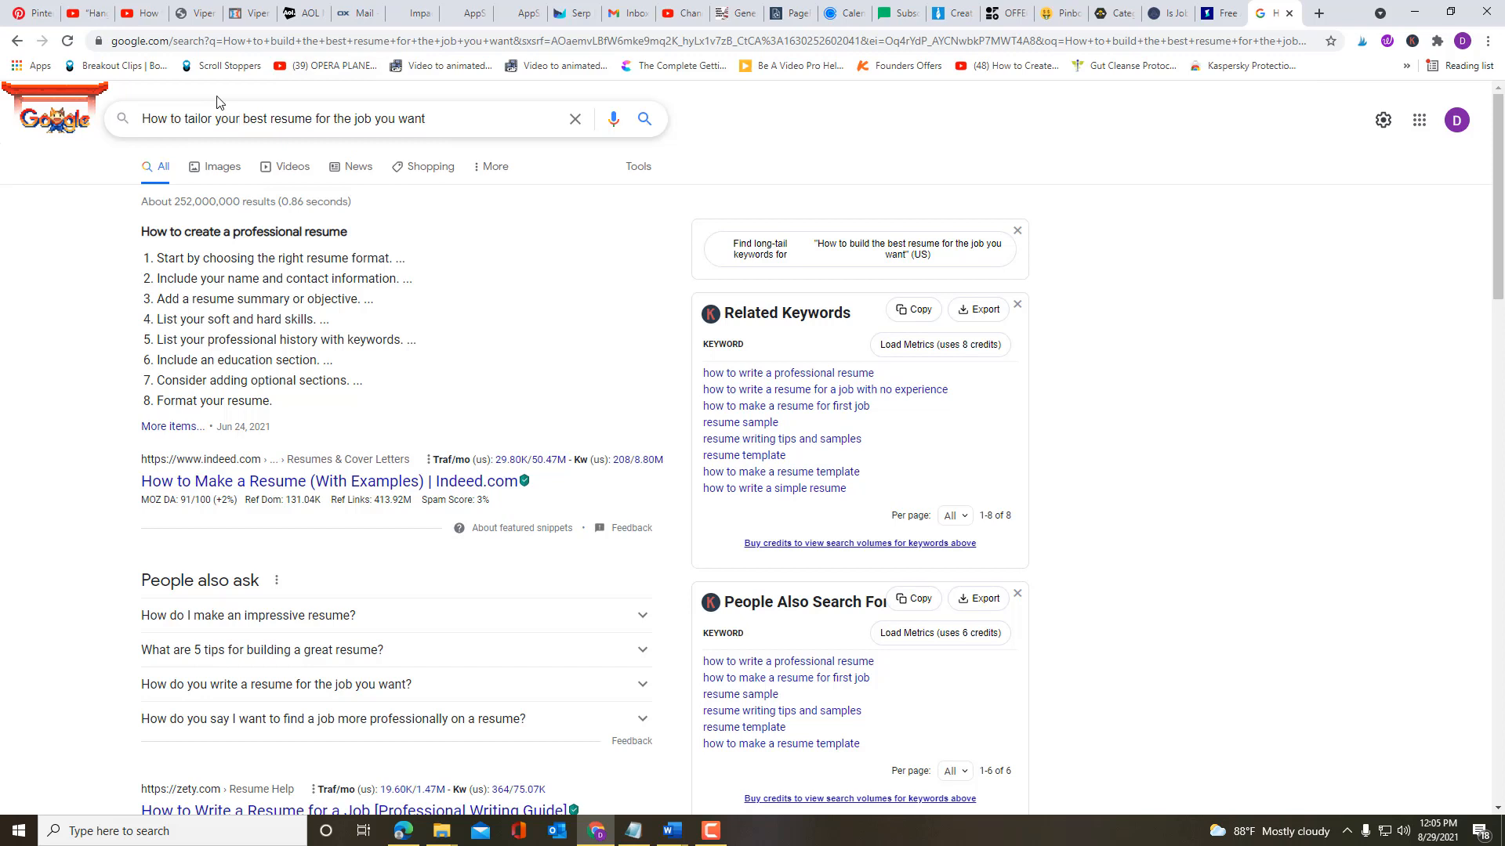
pyautogui.moveTo(242, 118); pyautogui.dragTo(268, 118)
pyautogui.press('BackSpace')
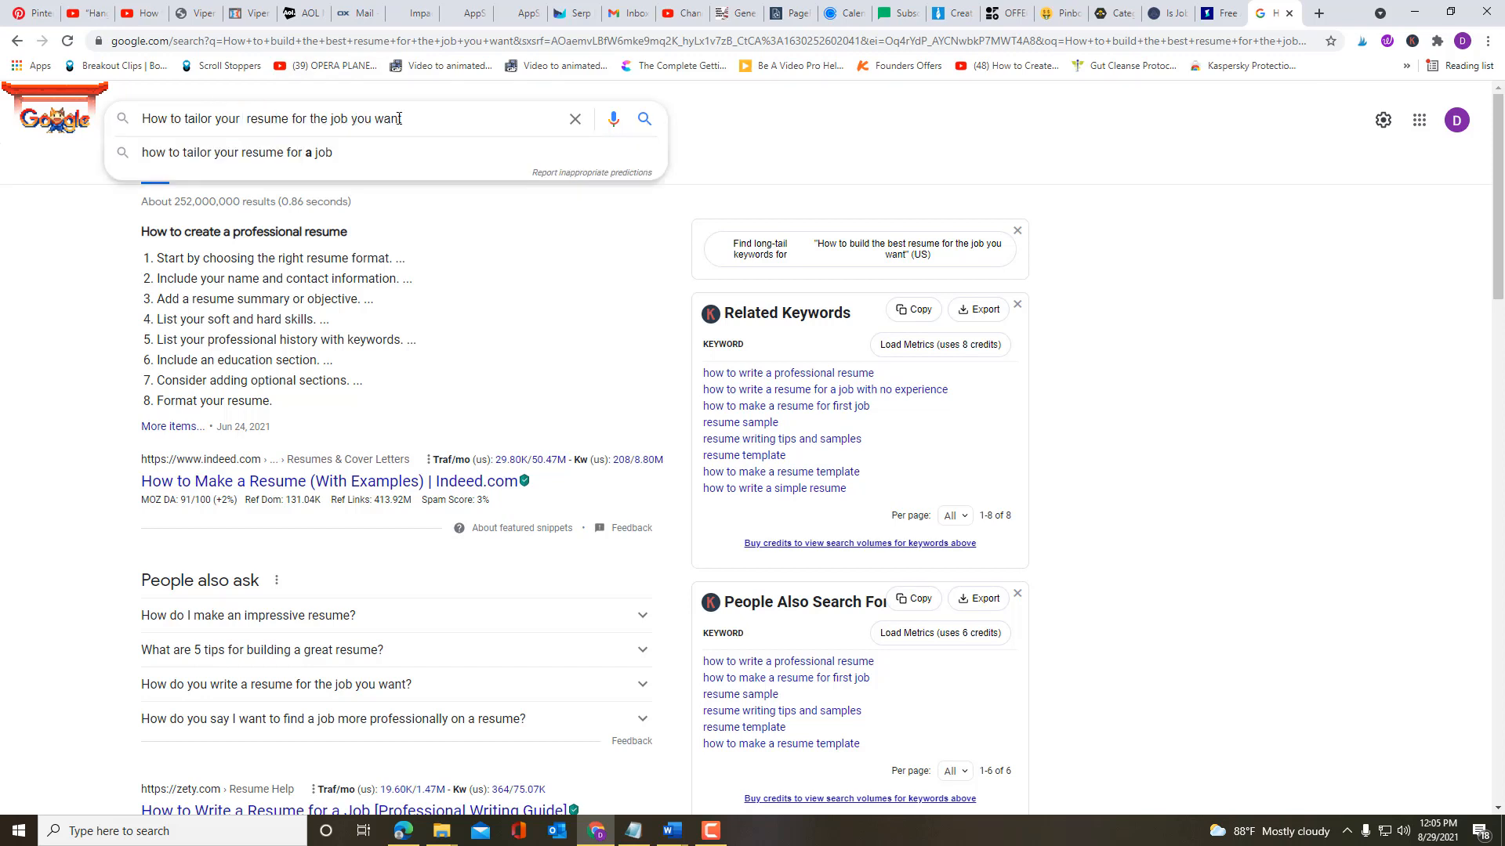
pyautogui.press('BackSpace')
pyautogui.moveTo(292, 119); pyautogui.dragTo(306, 115)
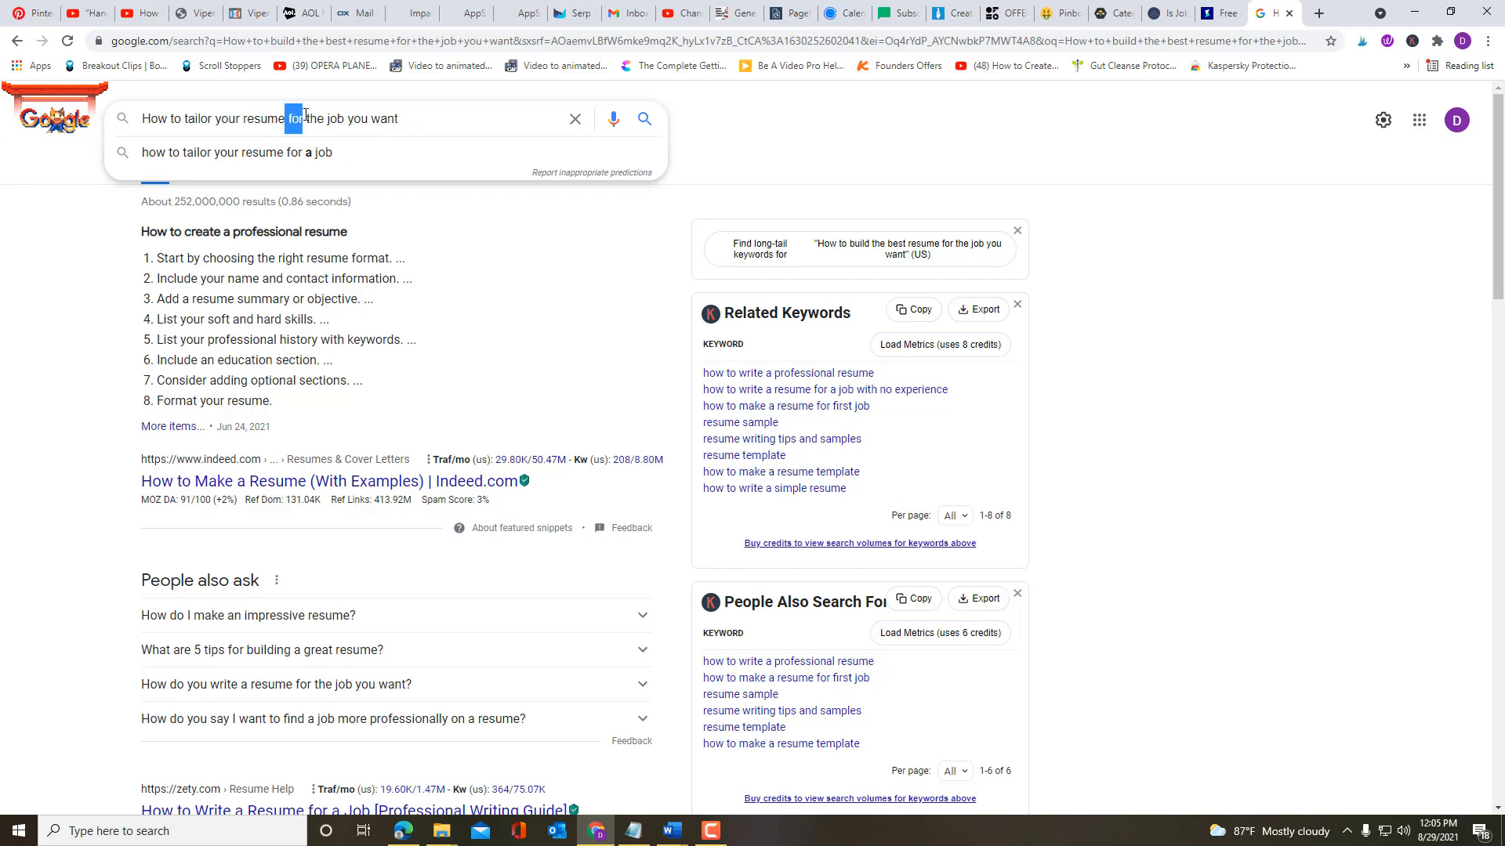
pyautogui.press('BackSpace')
pyautogui.write('to get')
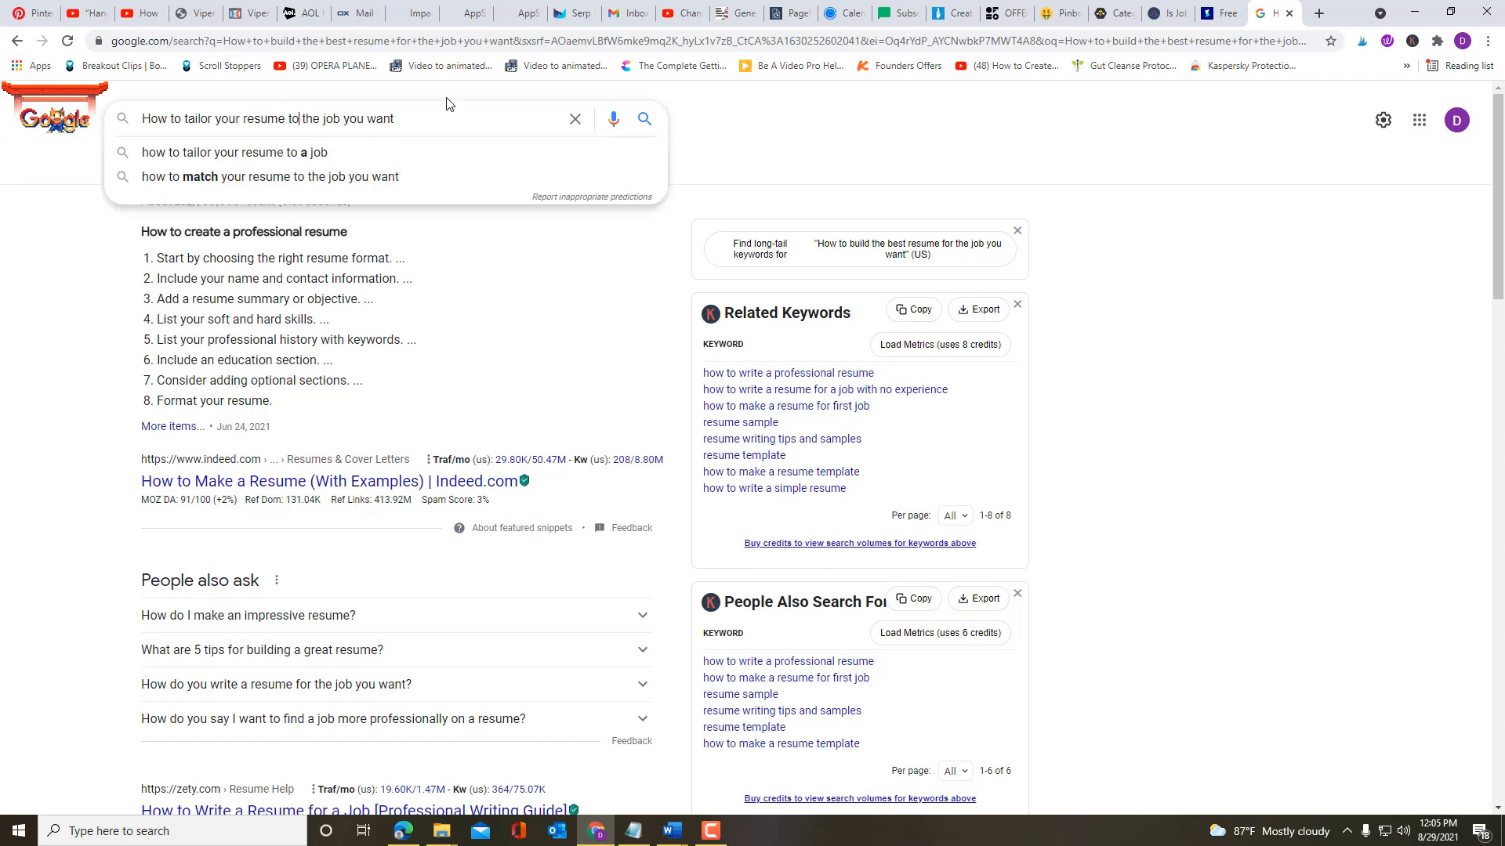
pyautogui.click(645, 120)
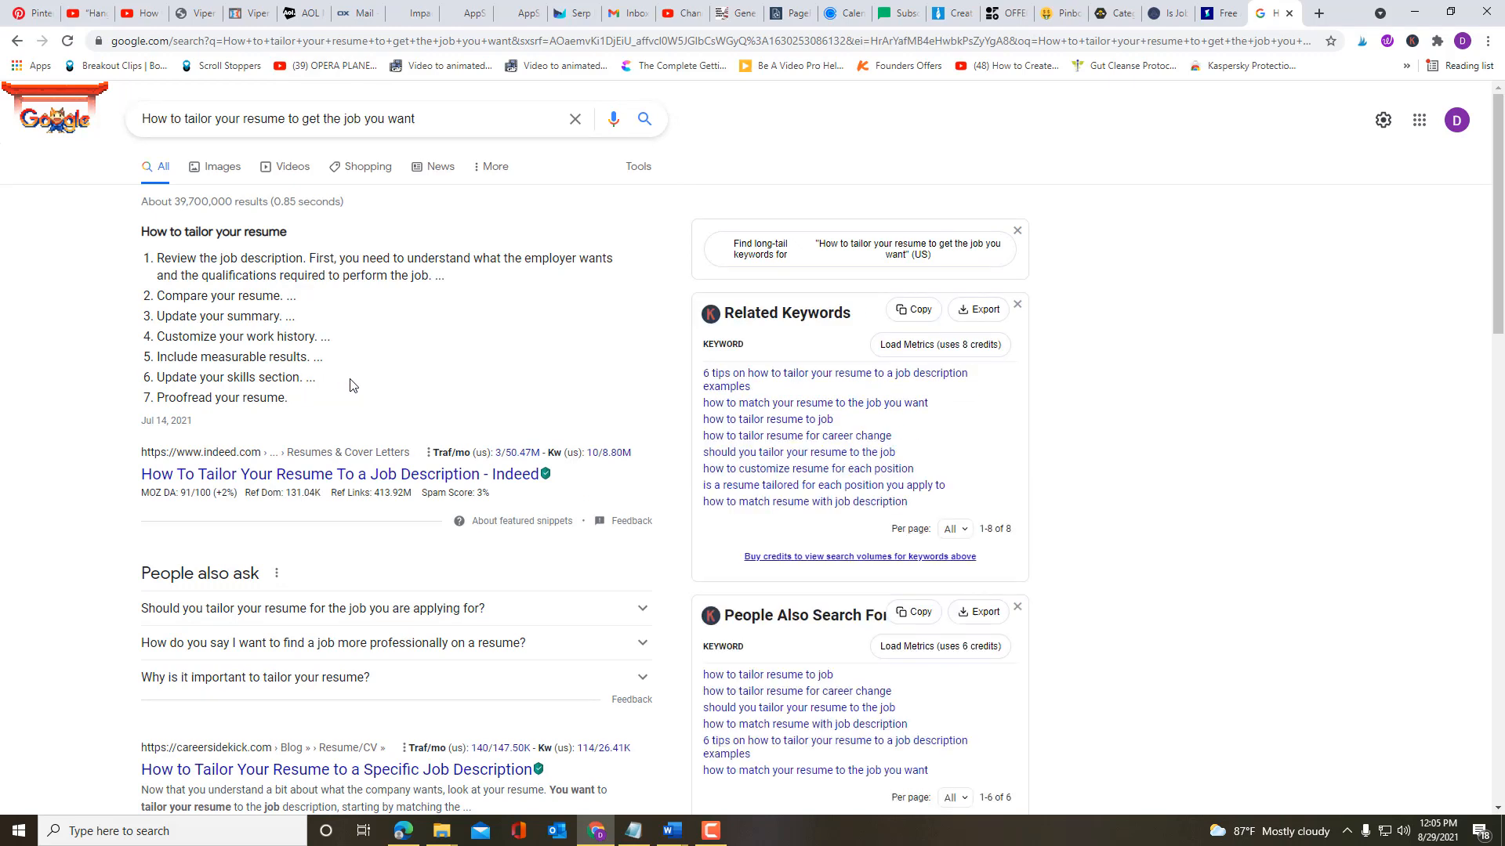
# Step: Open the CareerSidekick article "How to Tailor Your Resume to a Specific Job Description" from the results
pyautogui.scroll(-1, 351, 386)
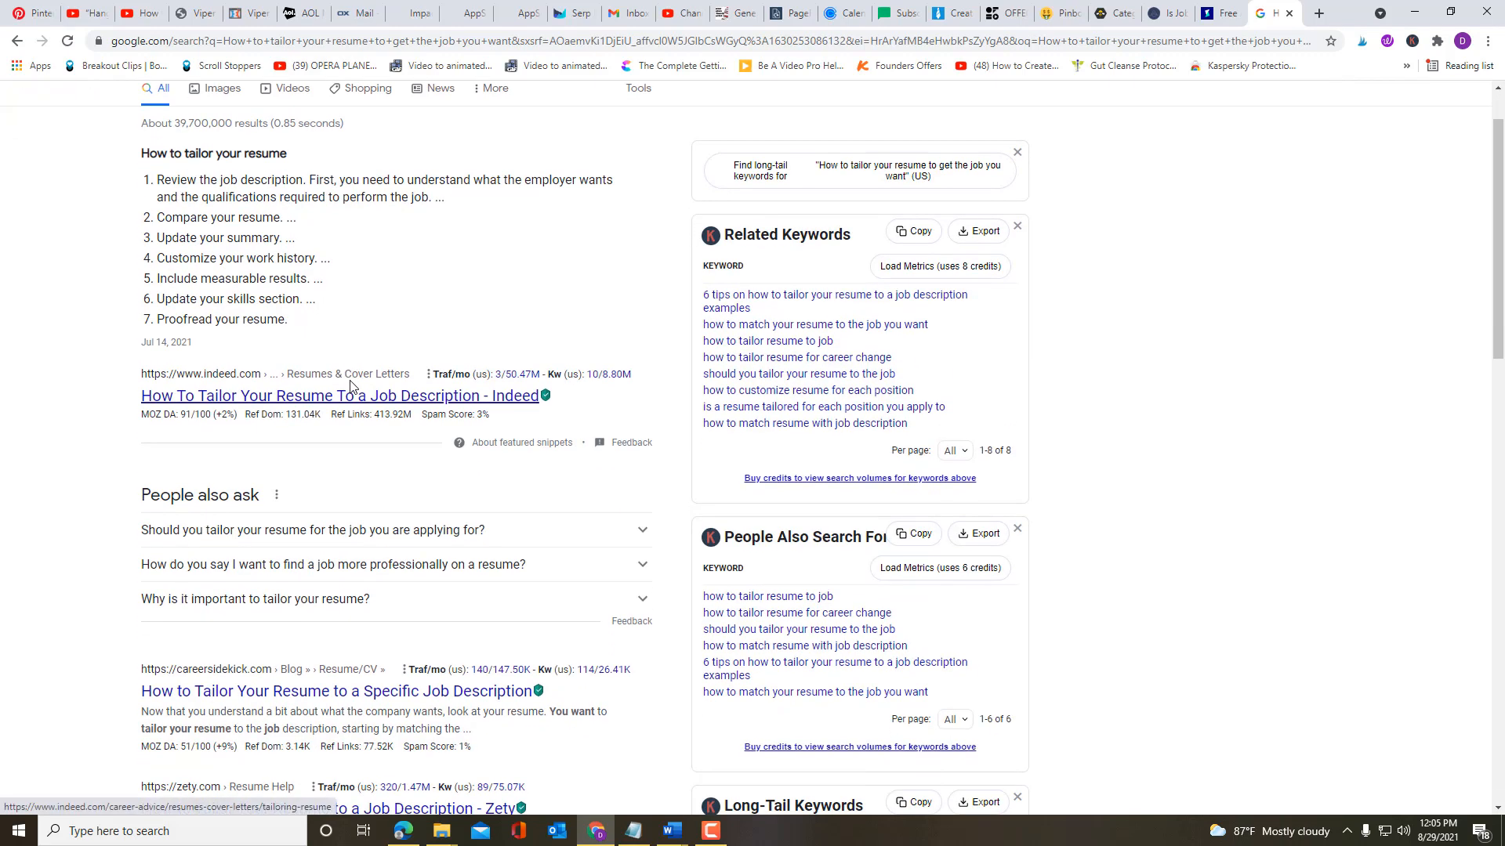
pyautogui.scroll(-3, 350, 387)
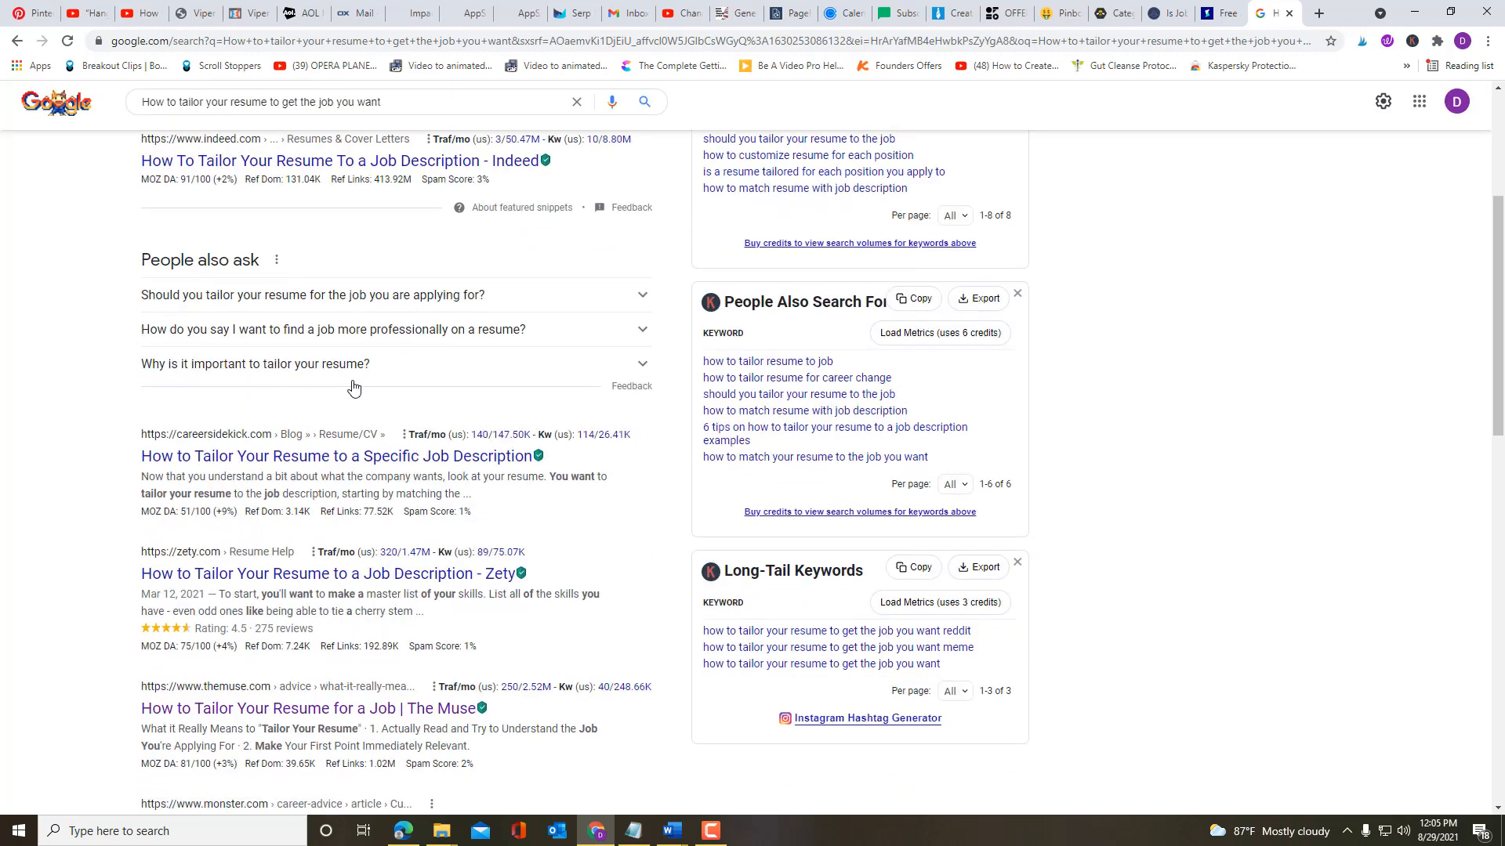
pyautogui.scroll(-1, 355, 386)
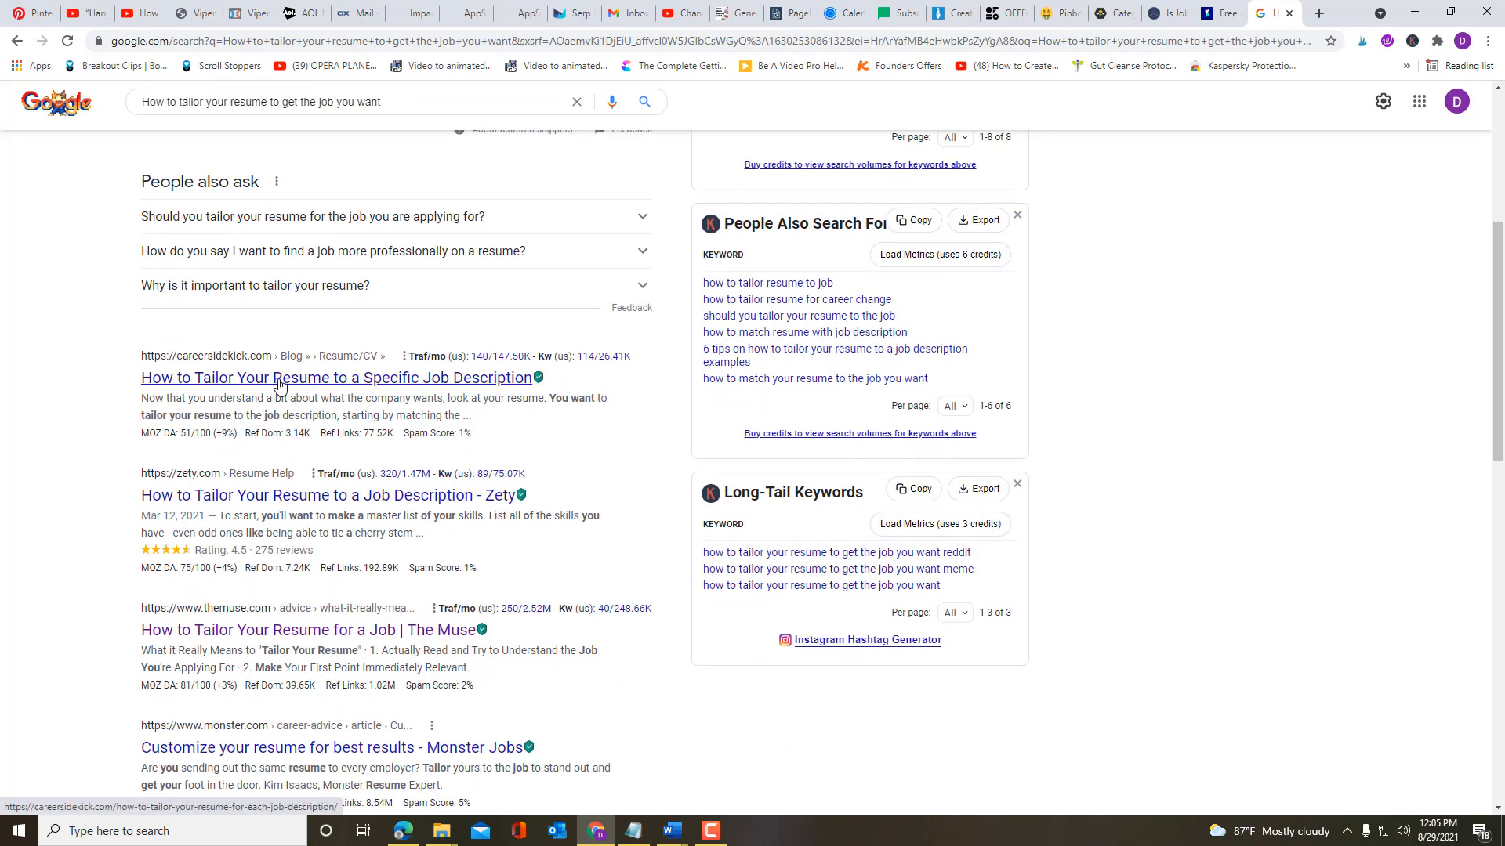
pyautogui.click(491, 390)
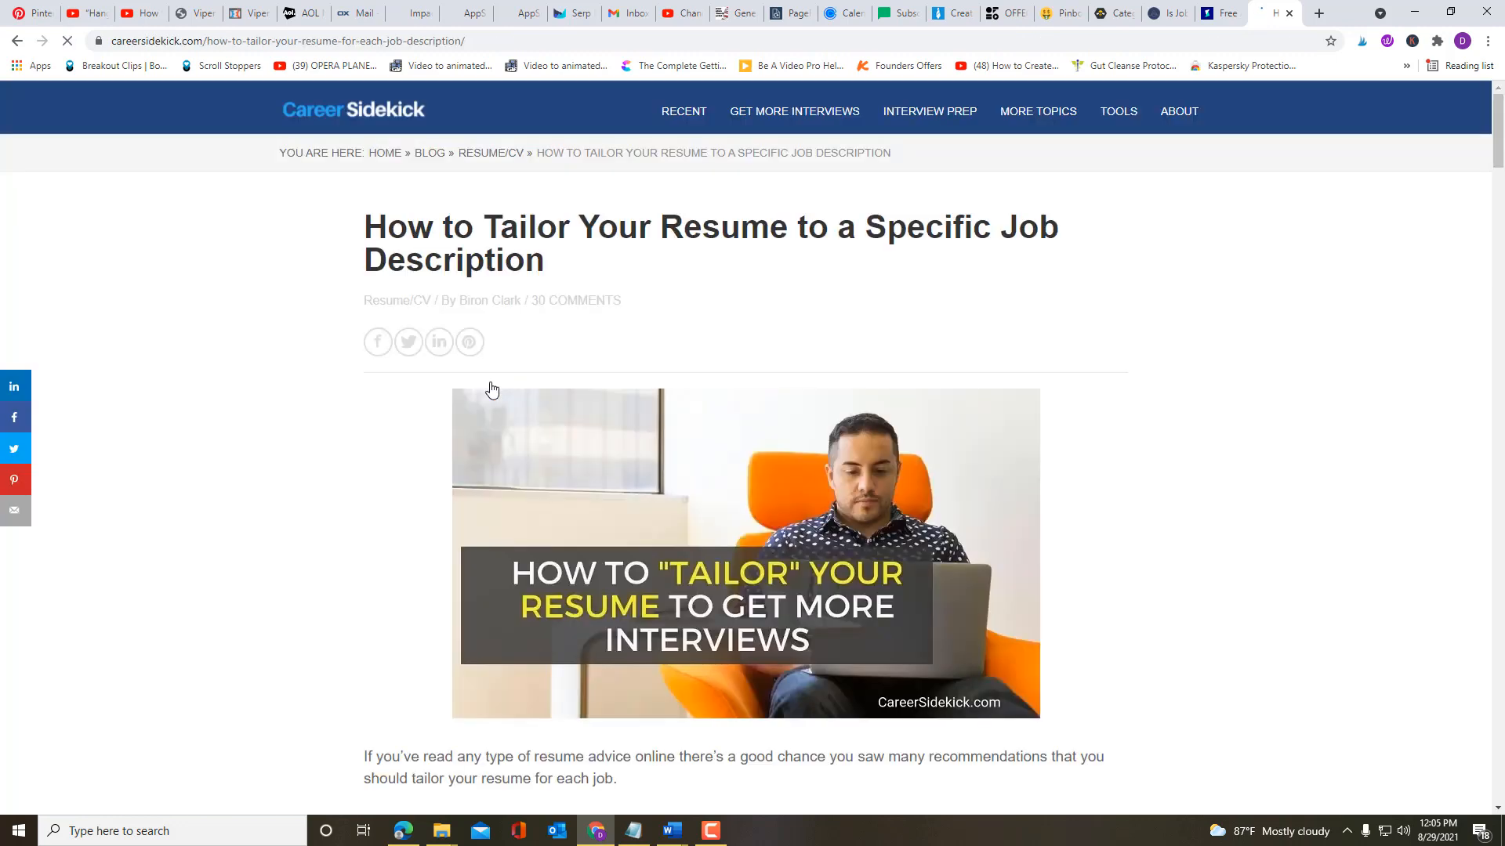
# Step: Read the article's introduction, the problem with not tailoring a resume, and the first tailoring steps
pyautogui.scroll(-6, 490, 389)
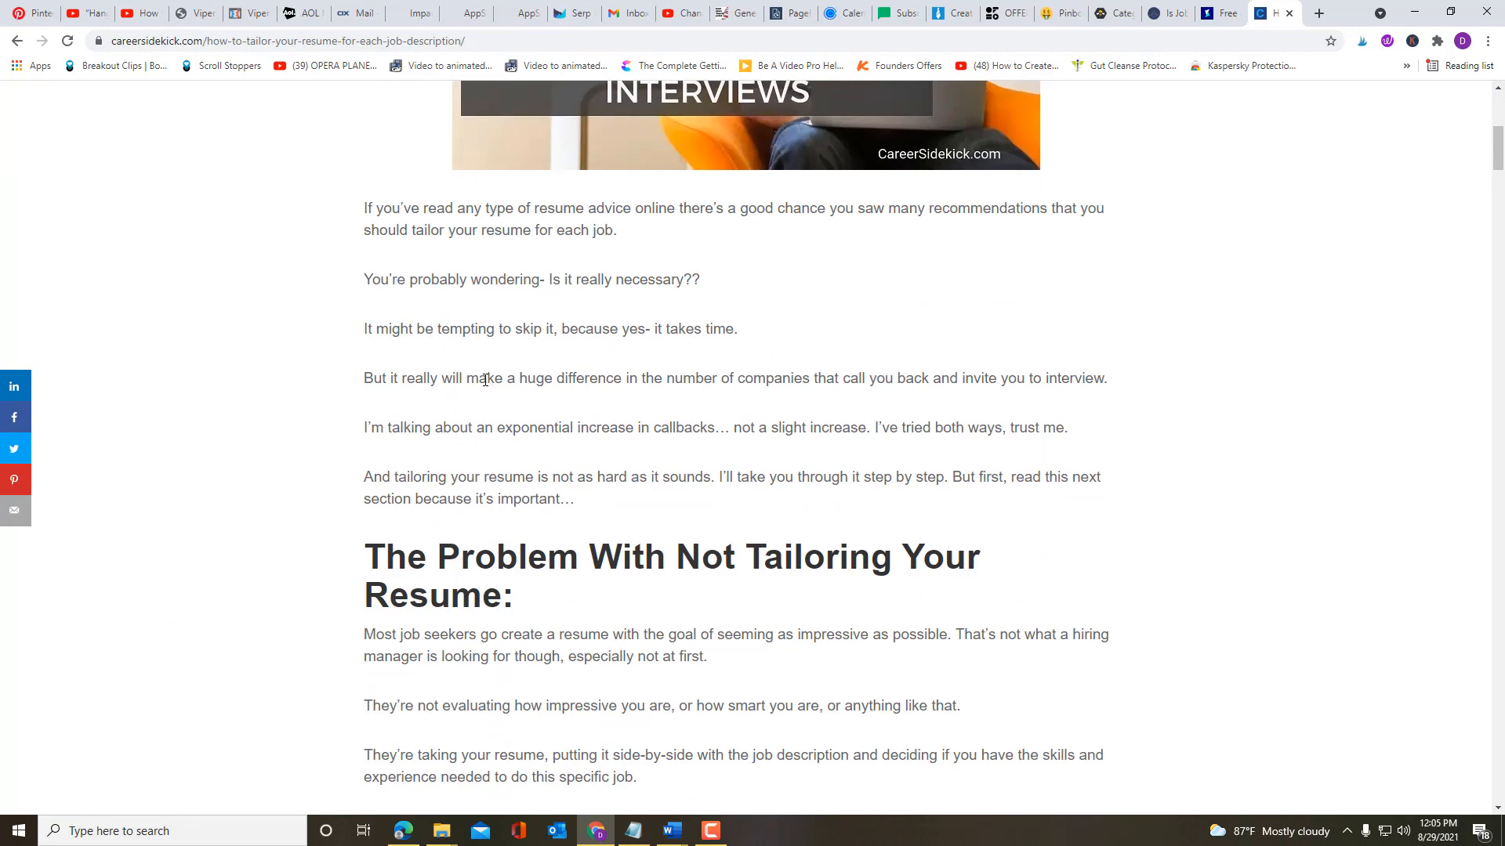
pyautogui.scroll(-4, 489, 382)
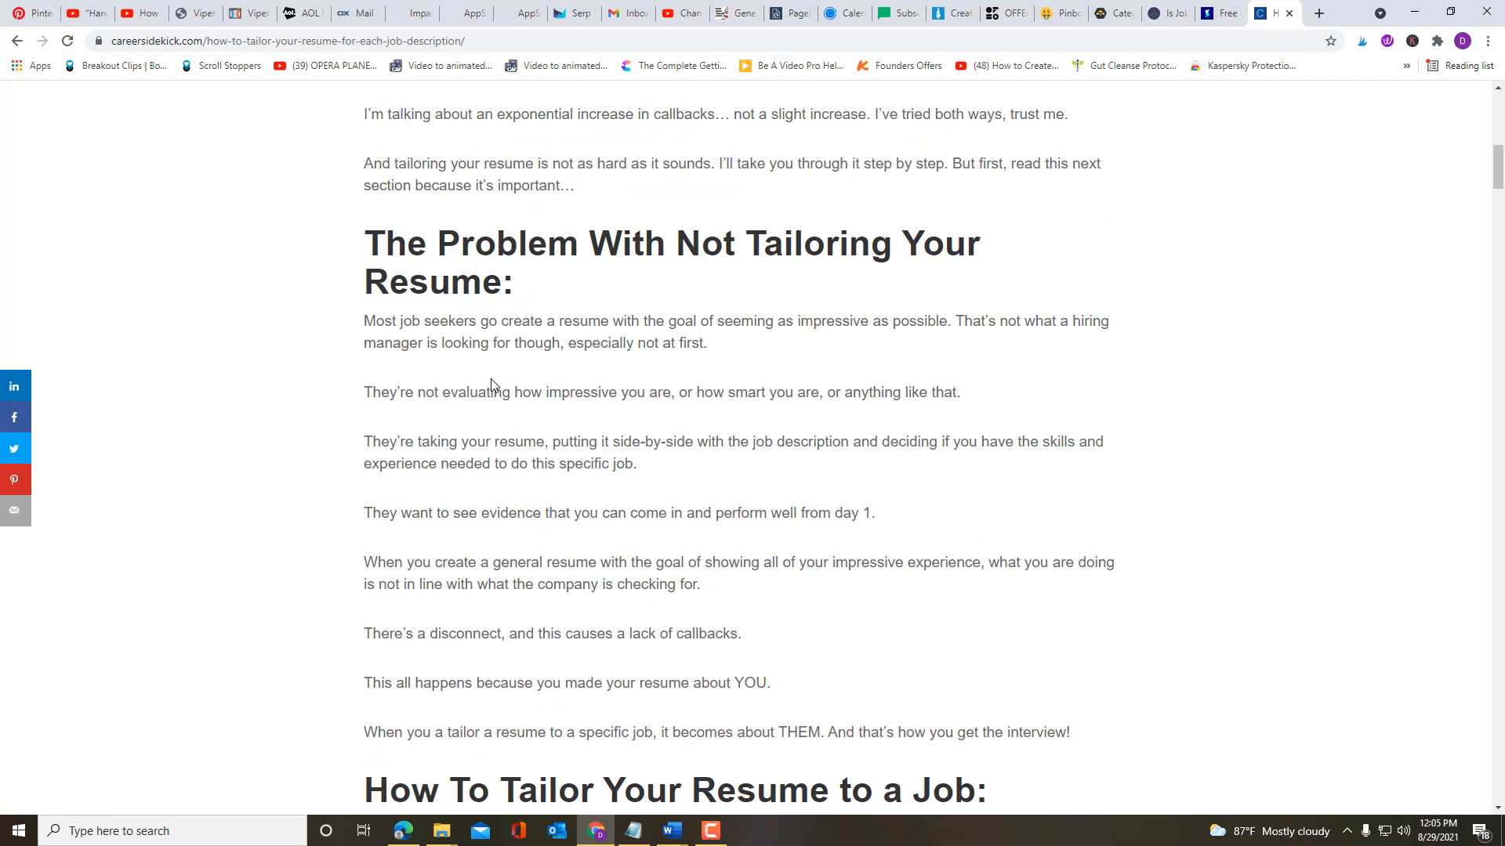
pyautogui.scroll(3, 492, 384)
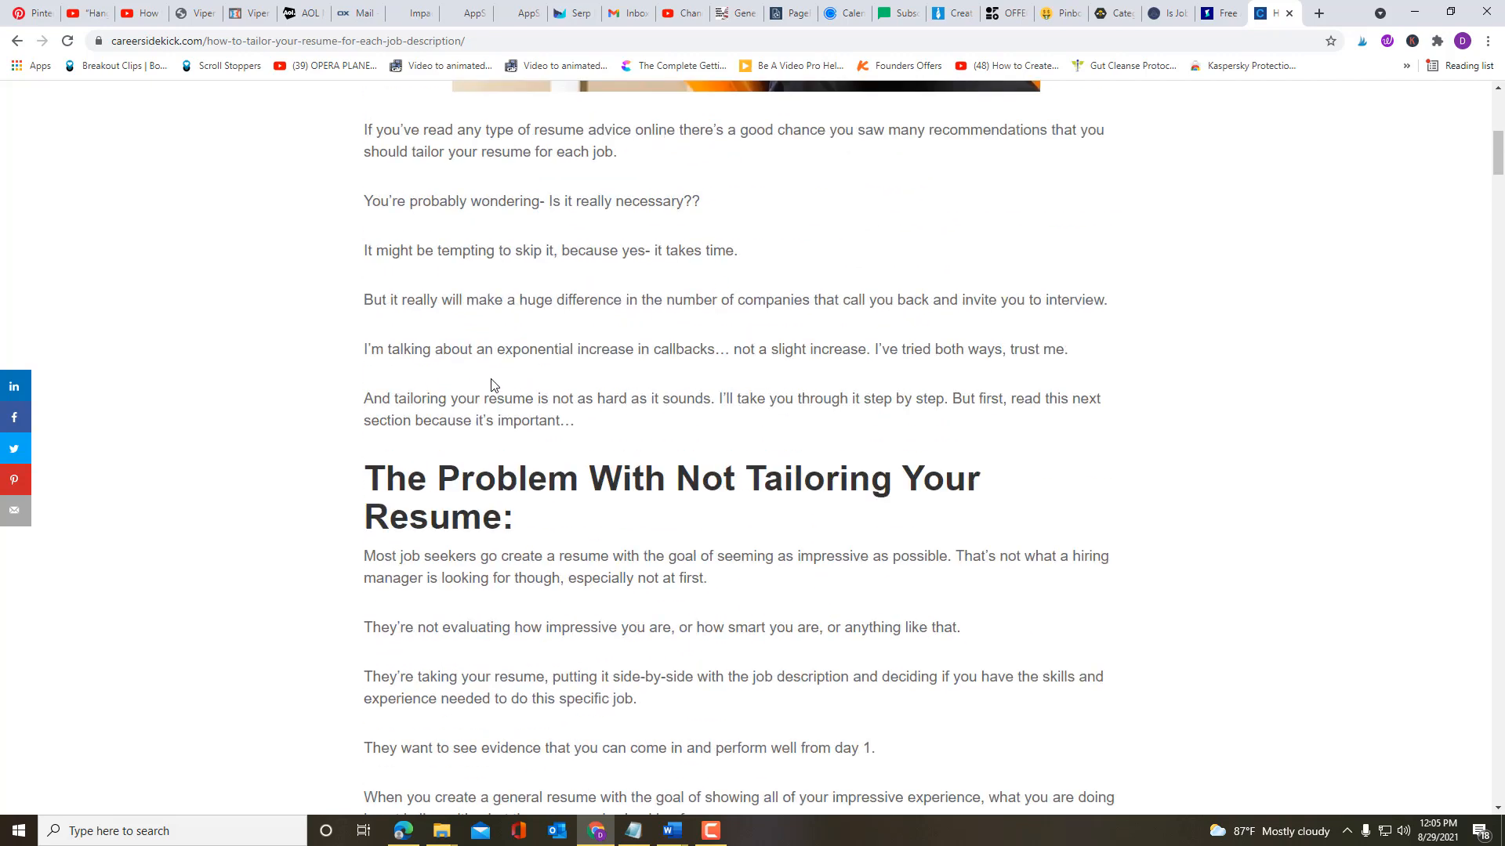
pyautogui.scroll(2, 491, 385)
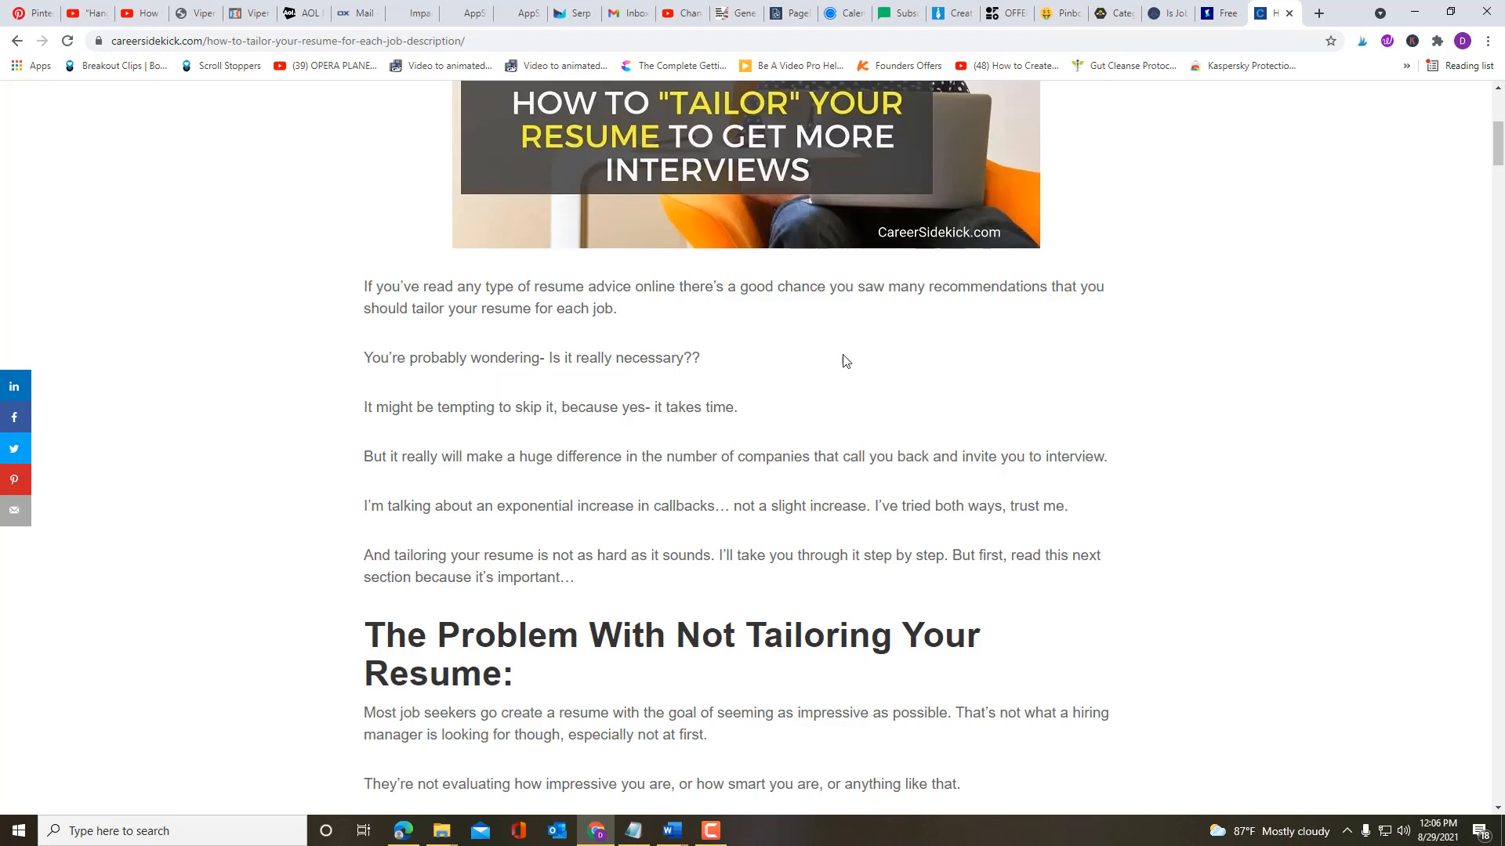
pyautogui.scroll(-4, 552, 368)
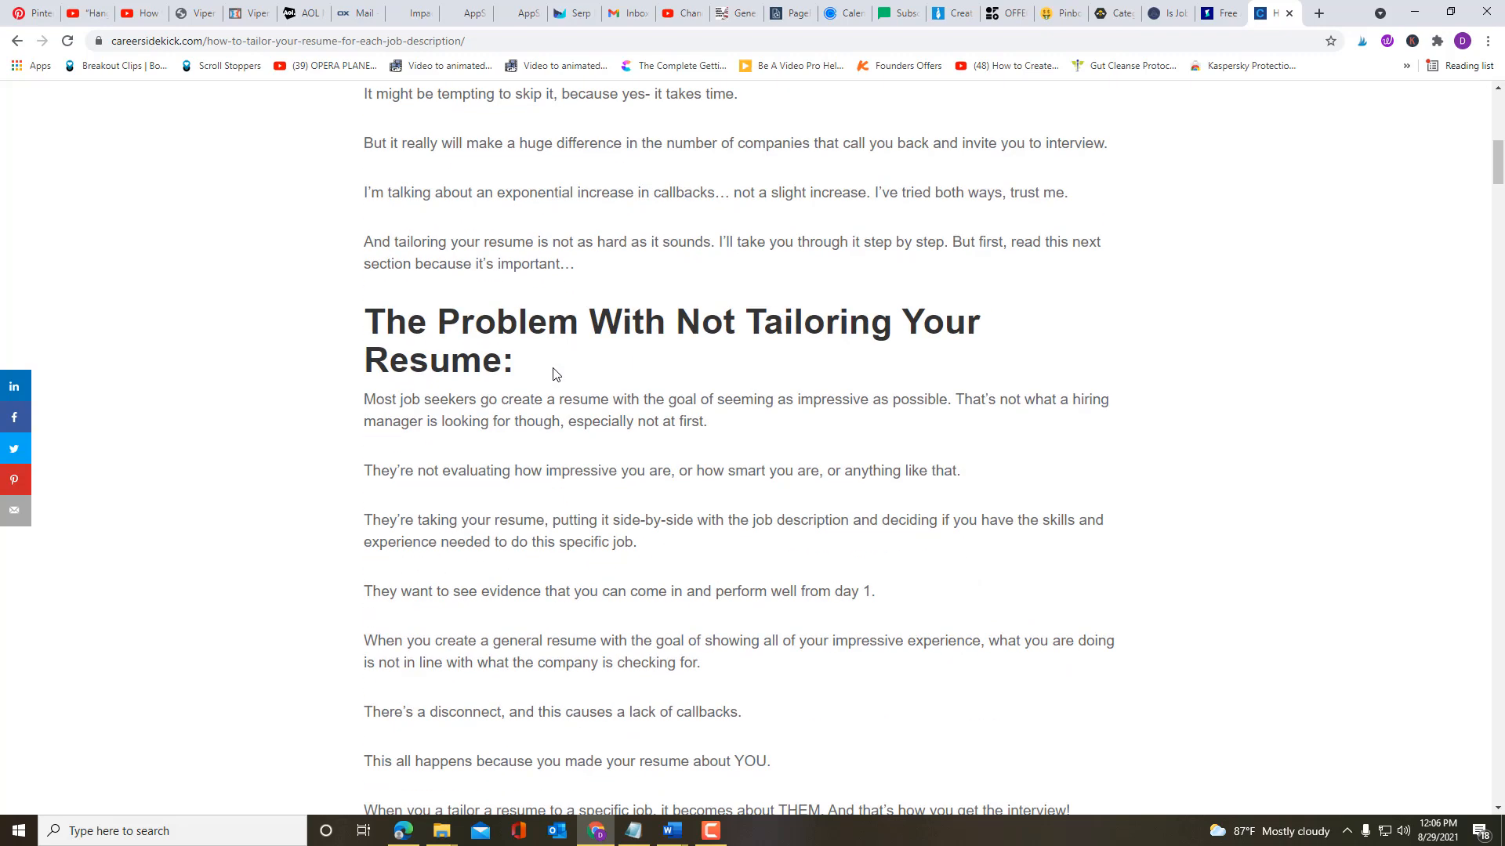
pyautogui.scroll(-6, 554, 373)
pyautogui.scroll(-4, 554, 373)
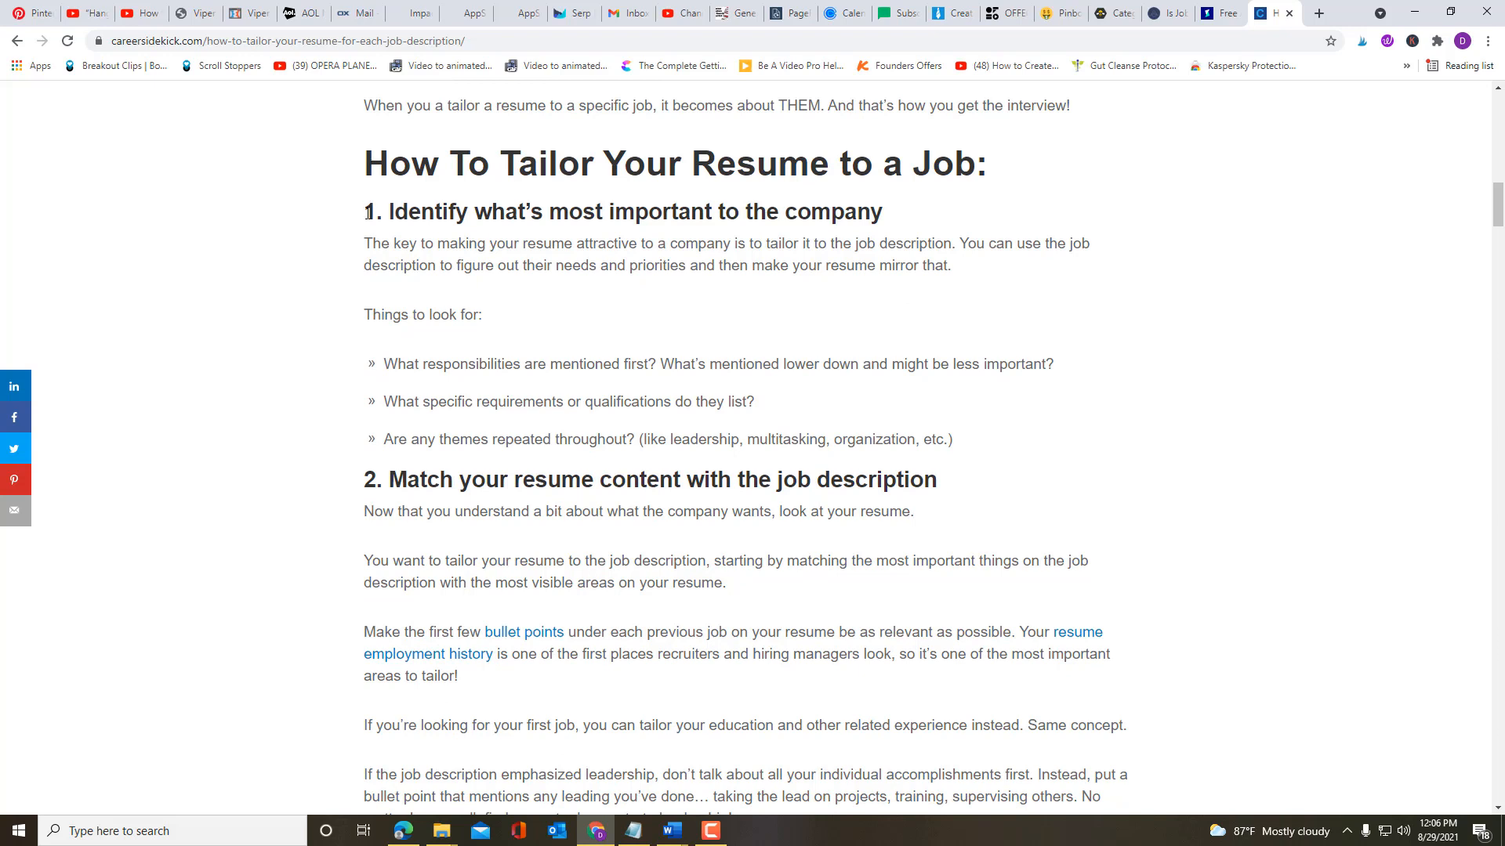
# Step: Select the article text from its title through the sentence "You need to tailor it."
pyautogui.moveTo(368, 213); pyautogui.dragTo(1098, 797)
pyautogui.scroll(-3, 1085, 661)
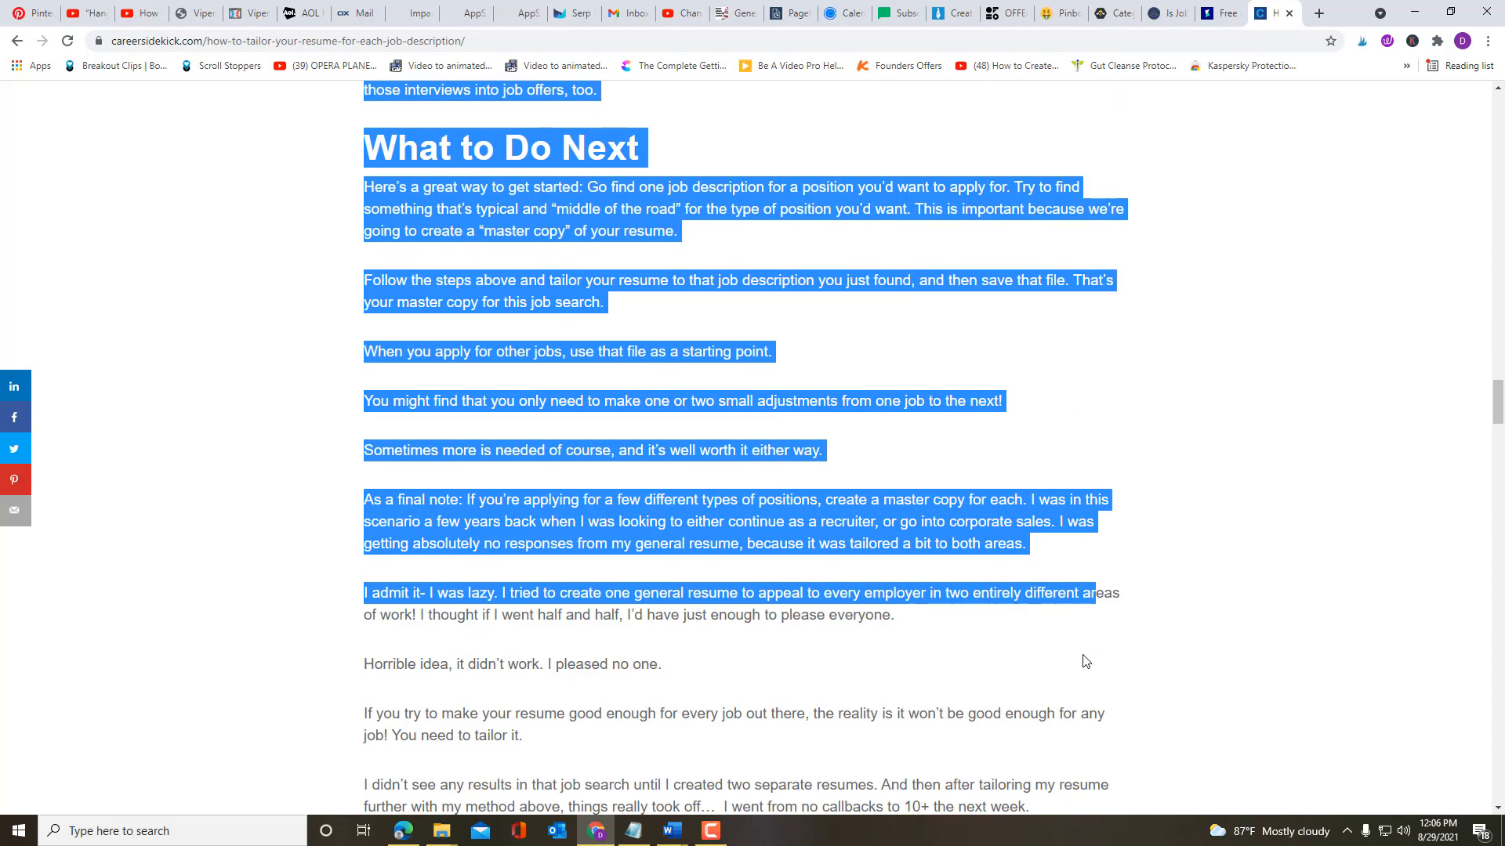
pyautogui.scroll(-6, 1085, 660)
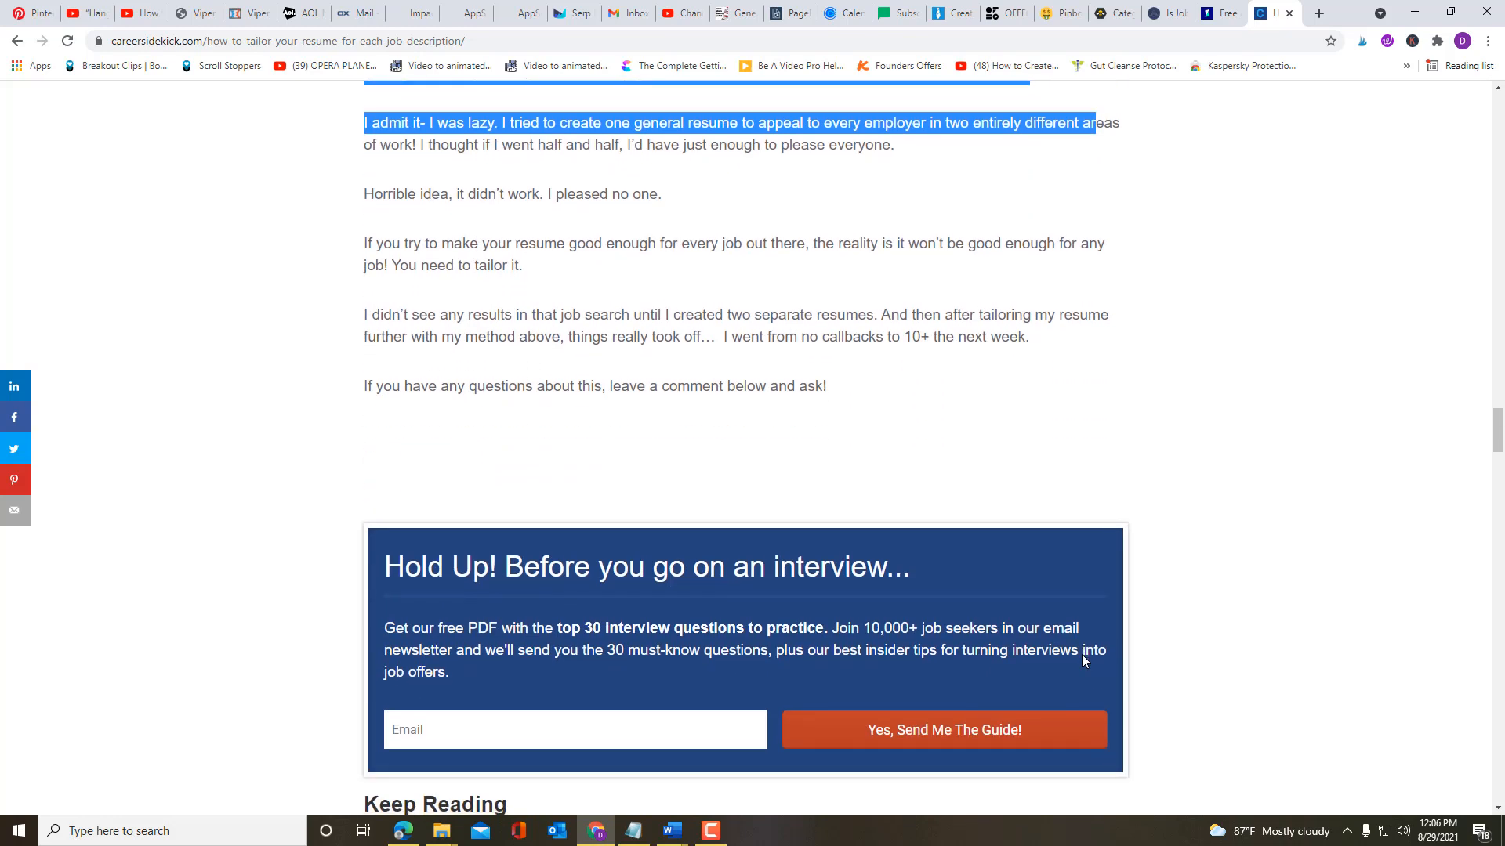
pyautogui.scroll(4, 1081, 656)
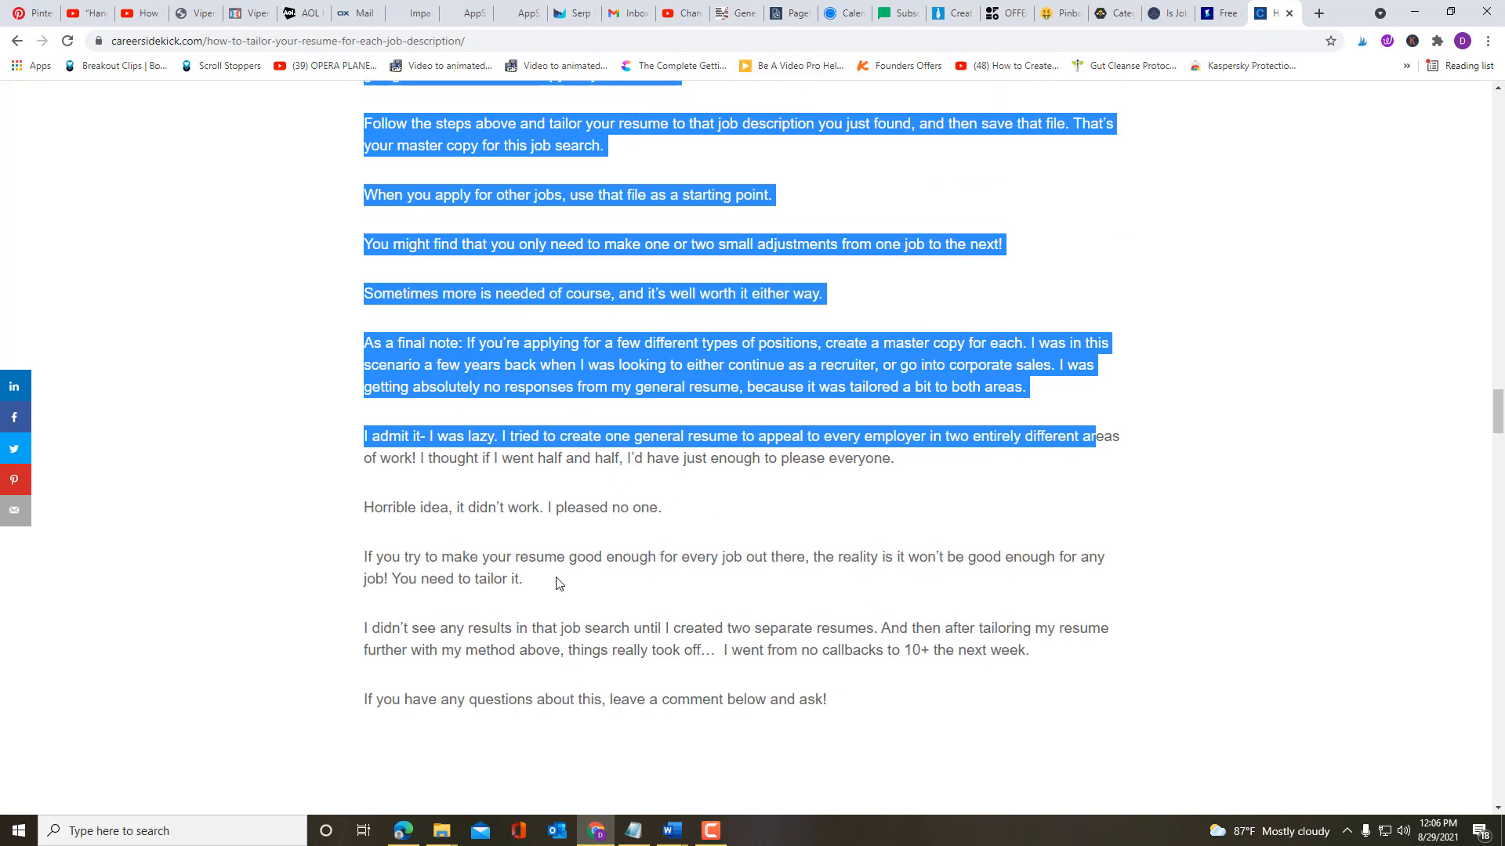
pyautogui.moveTo(530, 588); pyautogui.dragTo(317, 231)
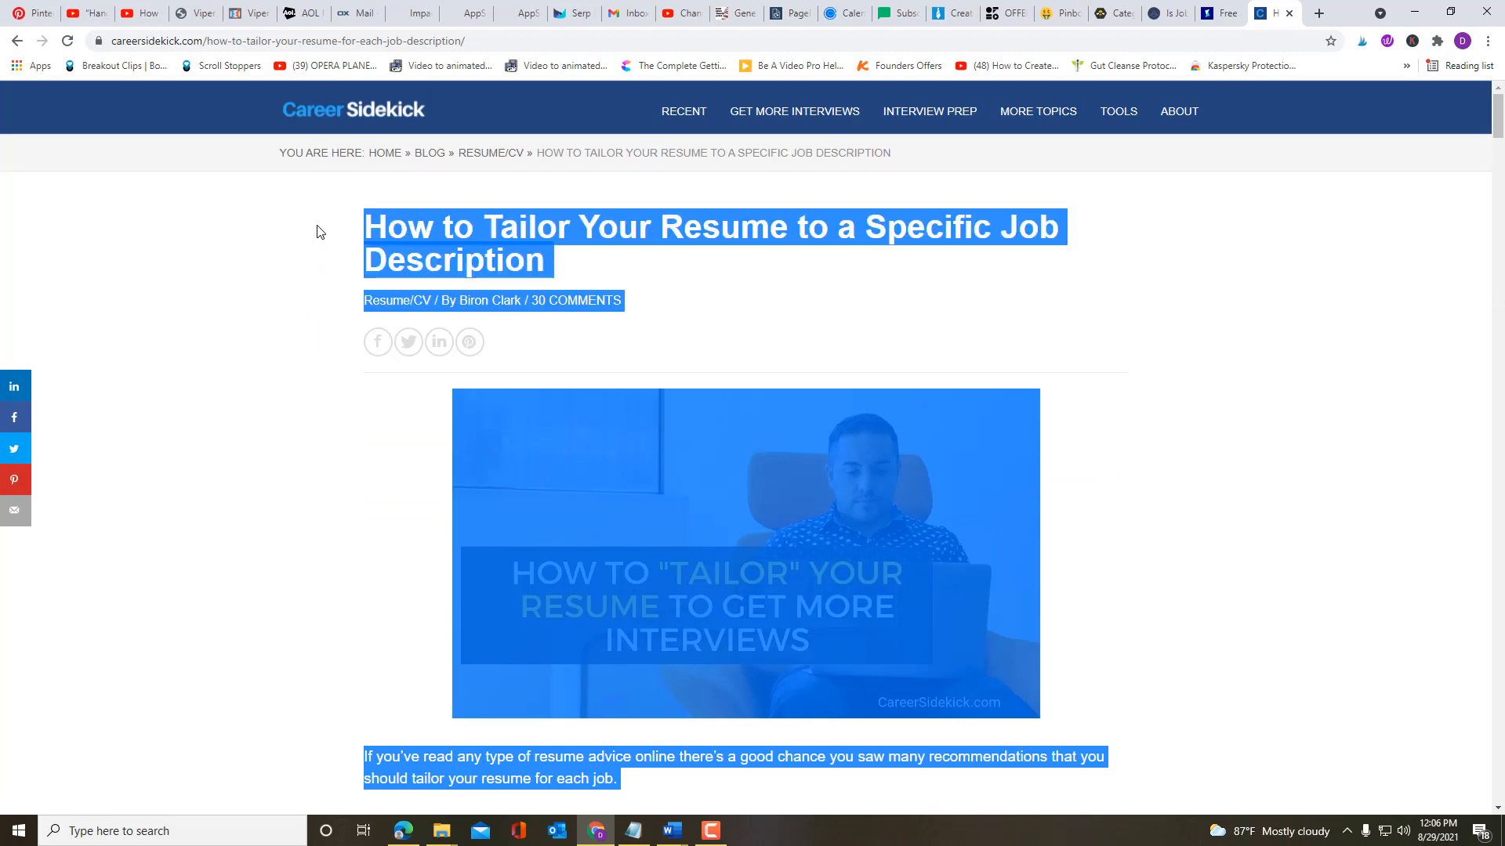
# Step: Switch to Outranking, delete the existing concept under the first H2 outline, and save the copied CareerSidekick article text as its source summary
pyautogui.click(566, 14)
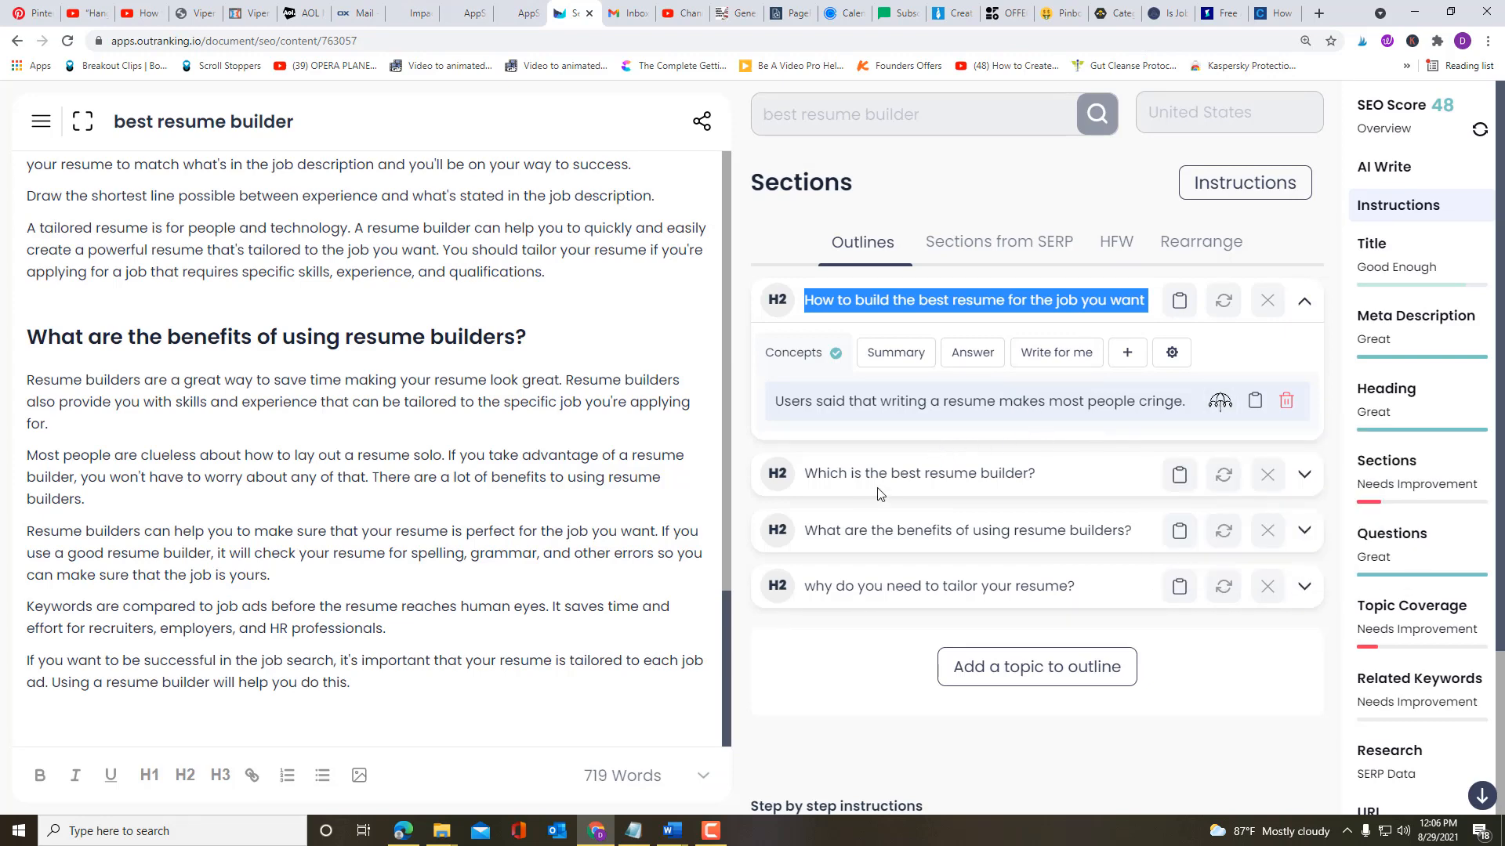
pyautogui.click(1289, 403)
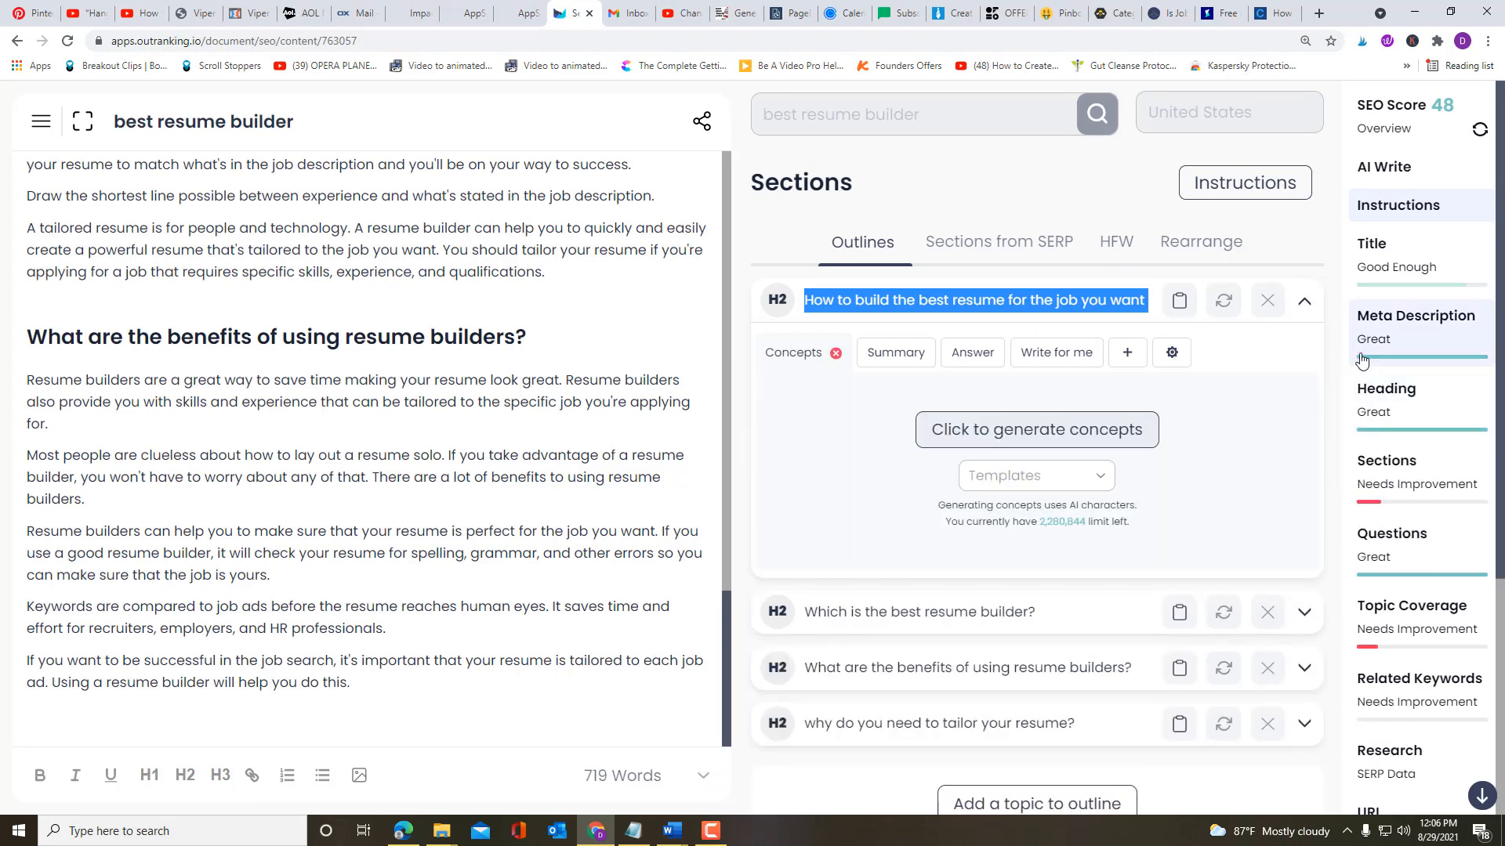
pyautogui.click(1174, 354)
pyautogui.click(942, 406)
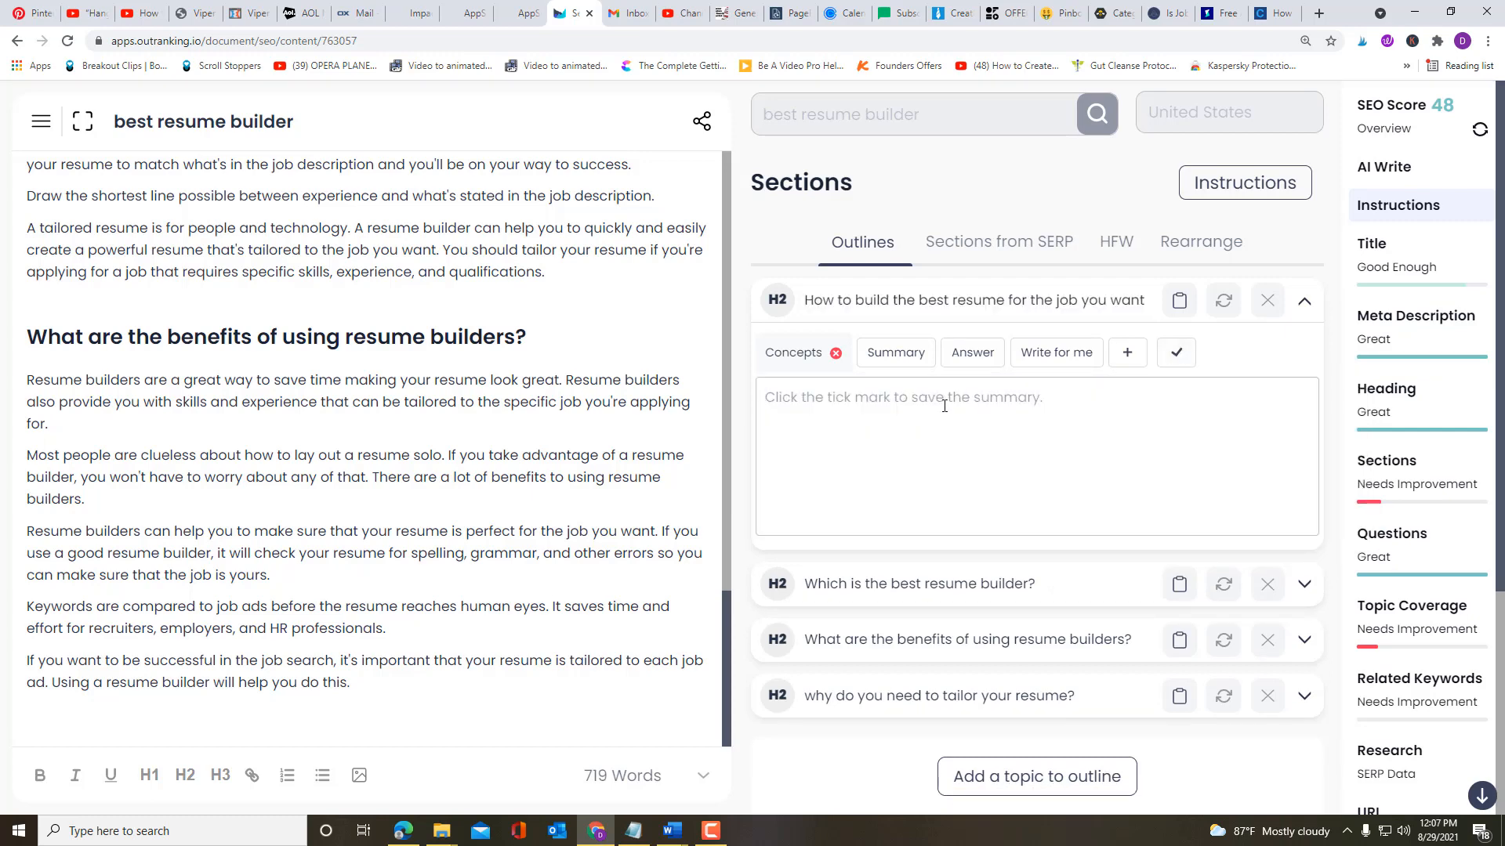
pyautogui.write('I admit it- I was lazy. I tried to create one general resume to appeal to every employer in two entirely different areas of work! I thought if I went half and half, I’d have just enough to please everyone.  Horrible idea, it didn’t work. I pleased no one.  If you try to make your resume good enough for every job out there, the reality is it won’t be good enough for any job! You need to tailor it.')
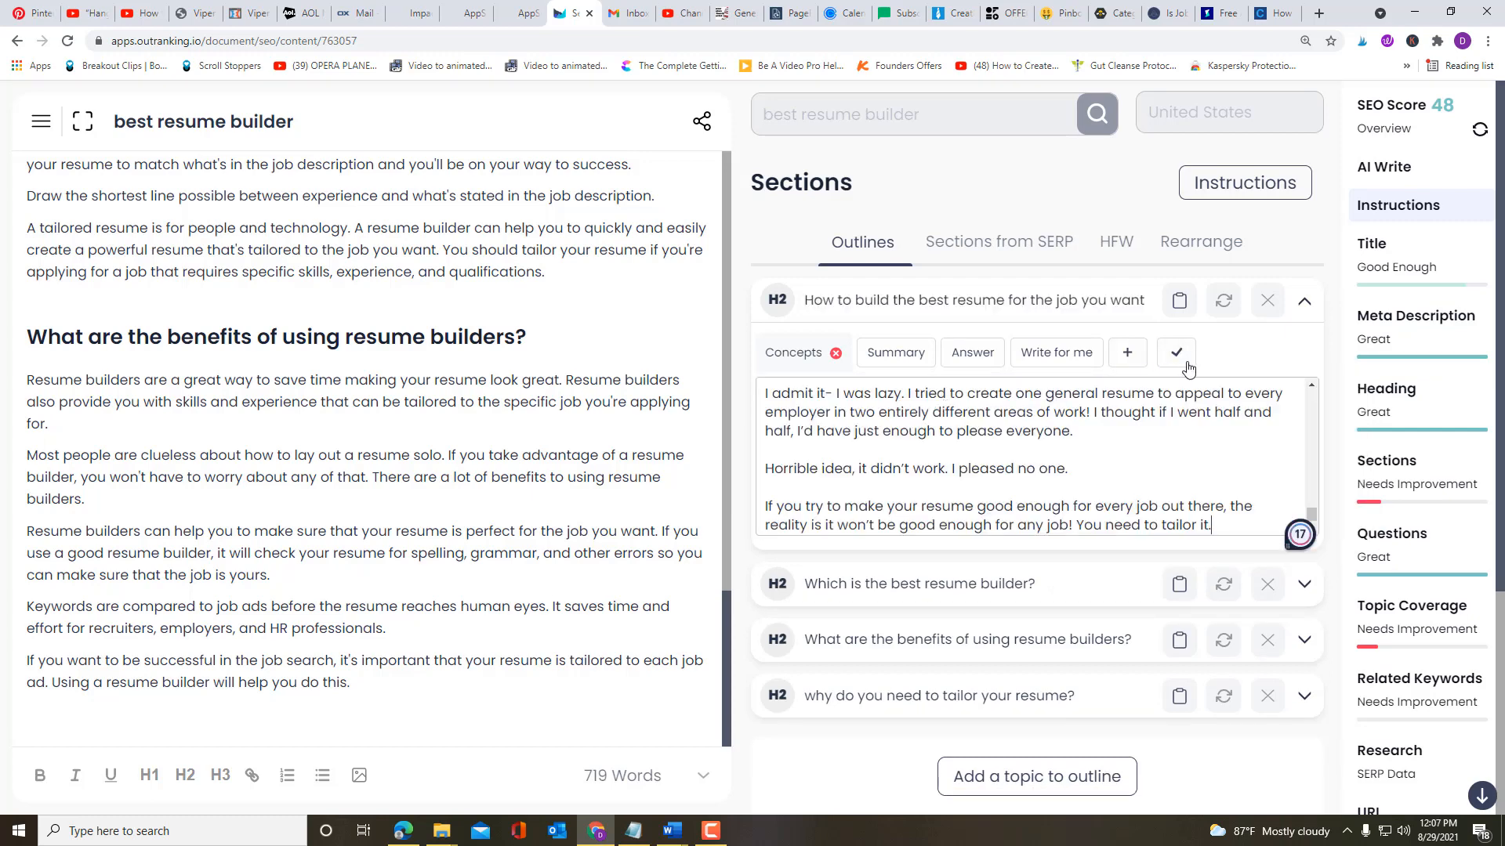
pyautogui.click(1176, 353)
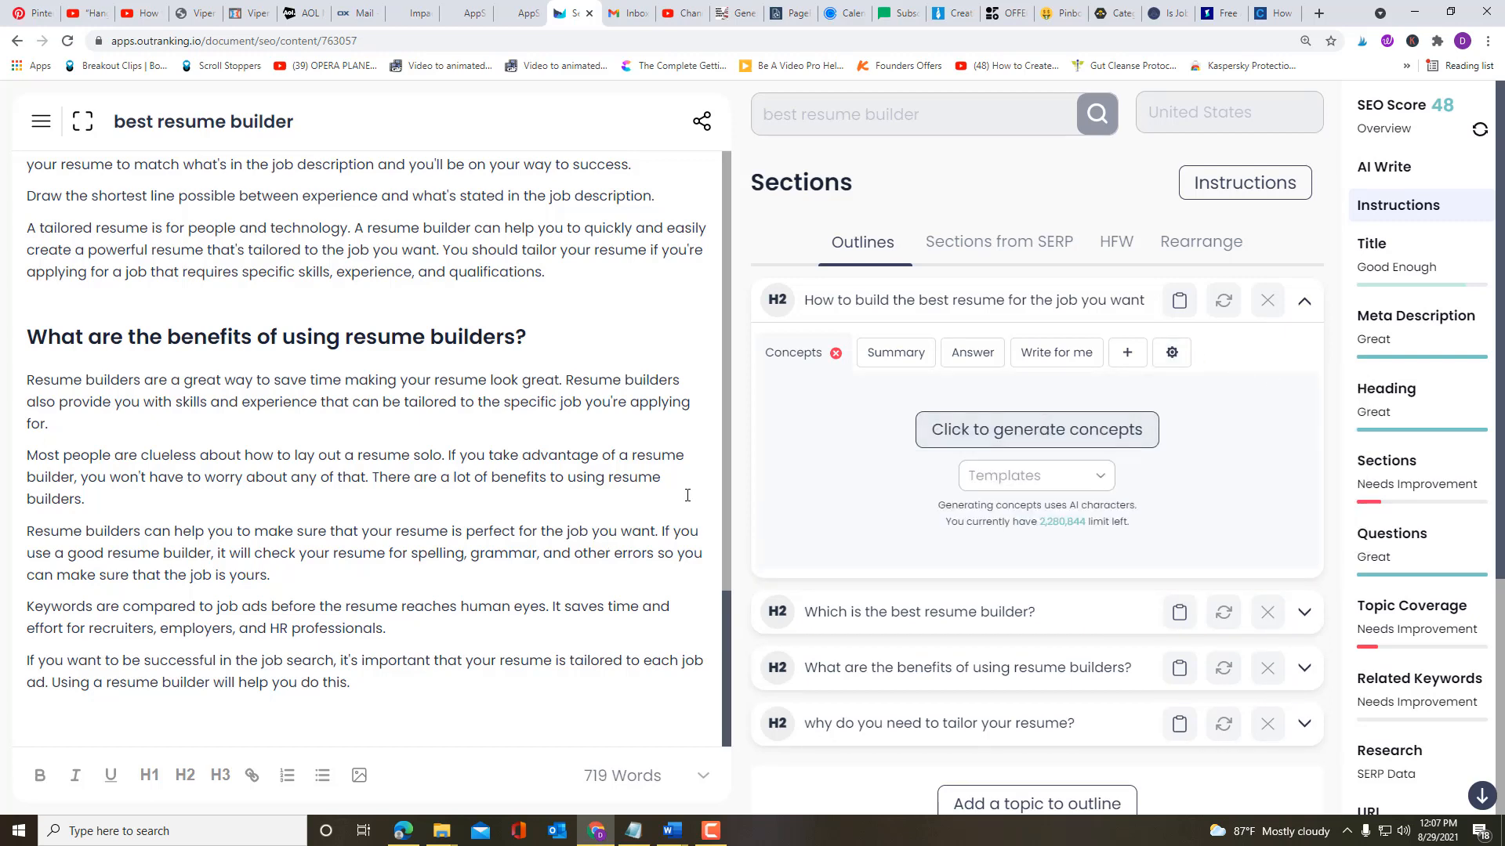
# Step: Copy the Google search query and use it to rename the first H2 outline "How to tailor your resume to get the job you want"
pyautogui.click(1277, 13)
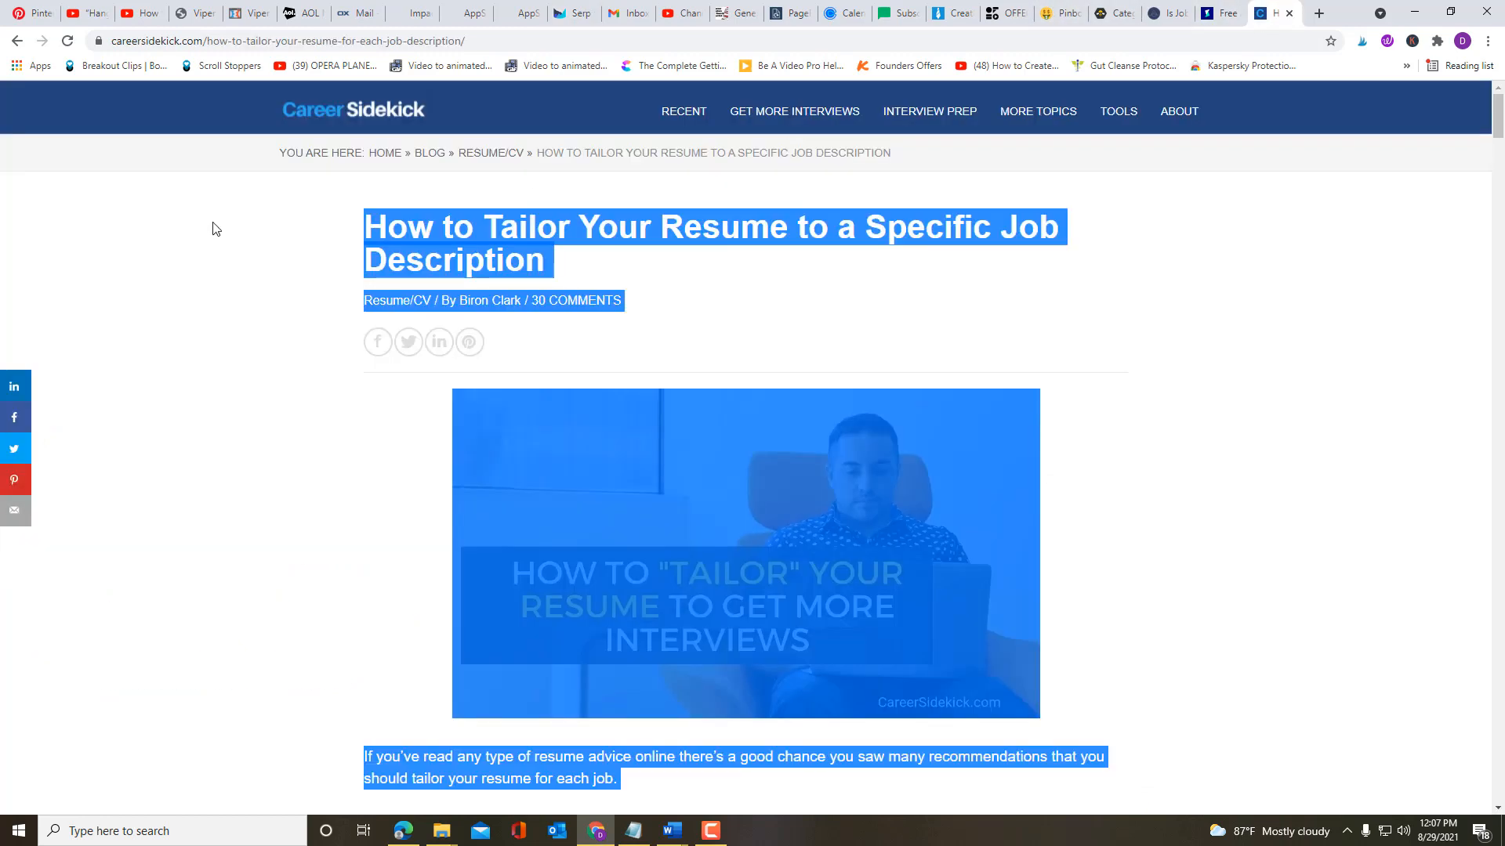
pyautogui.click(16, 41)
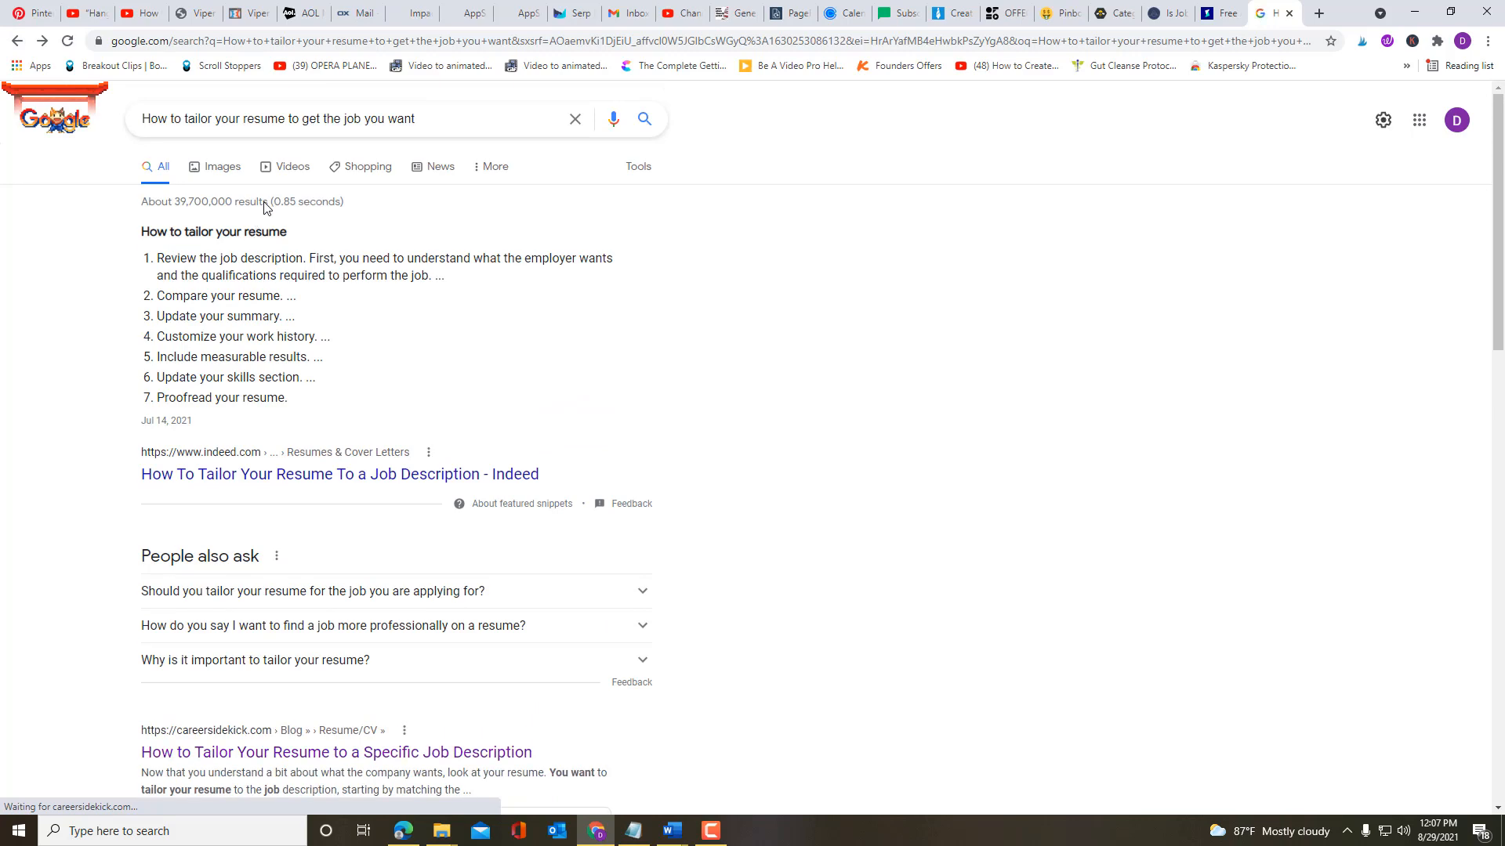
pyautogui.moveTo(435, 118); pyautogui.dragTo(109, 122)
pyautogui.hotkey('ctrl', 'c')
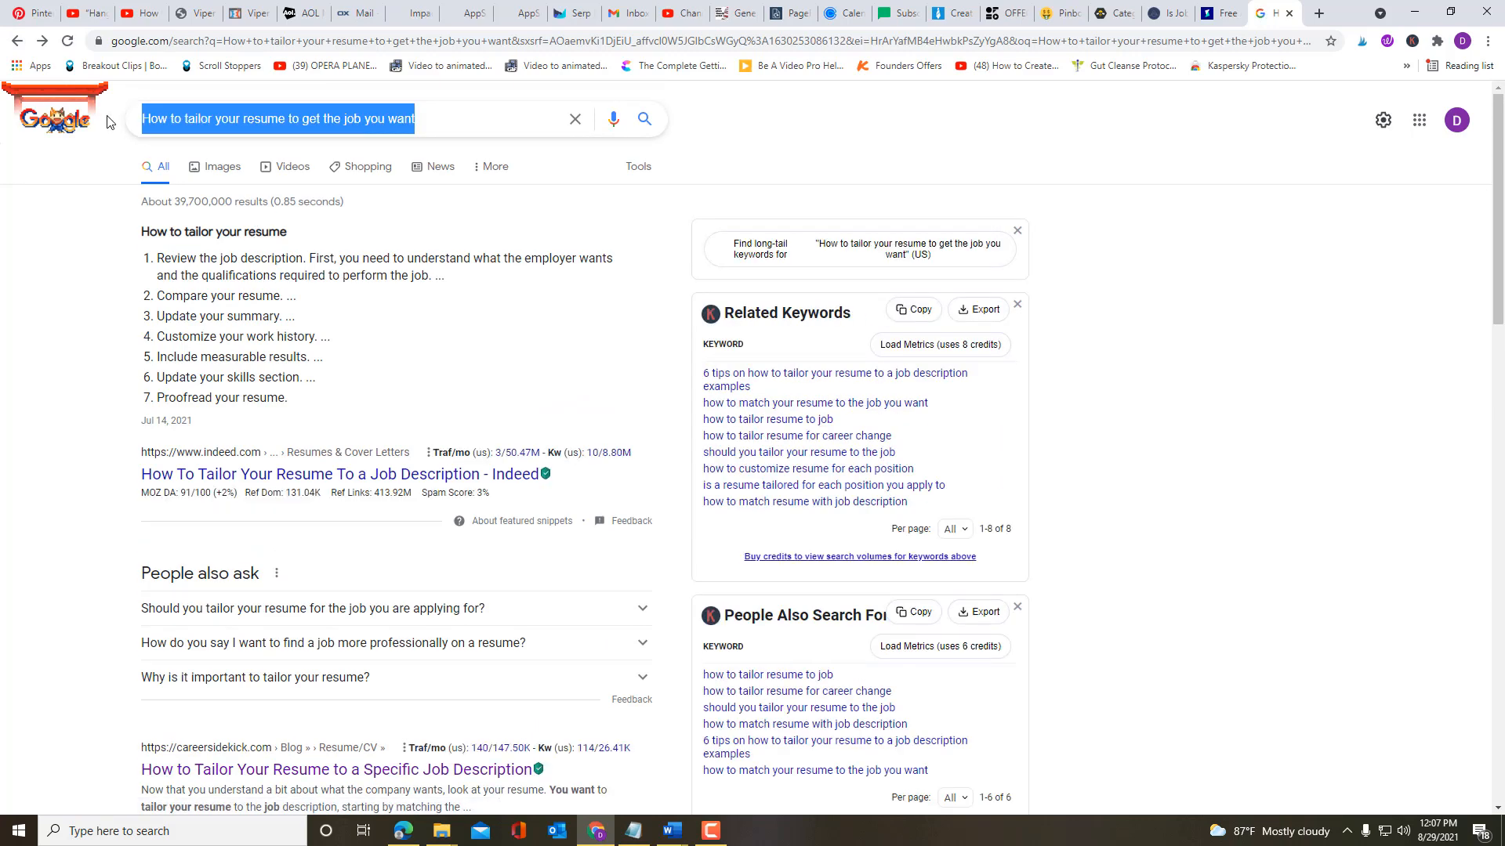
pyautogui.click(574, 14)
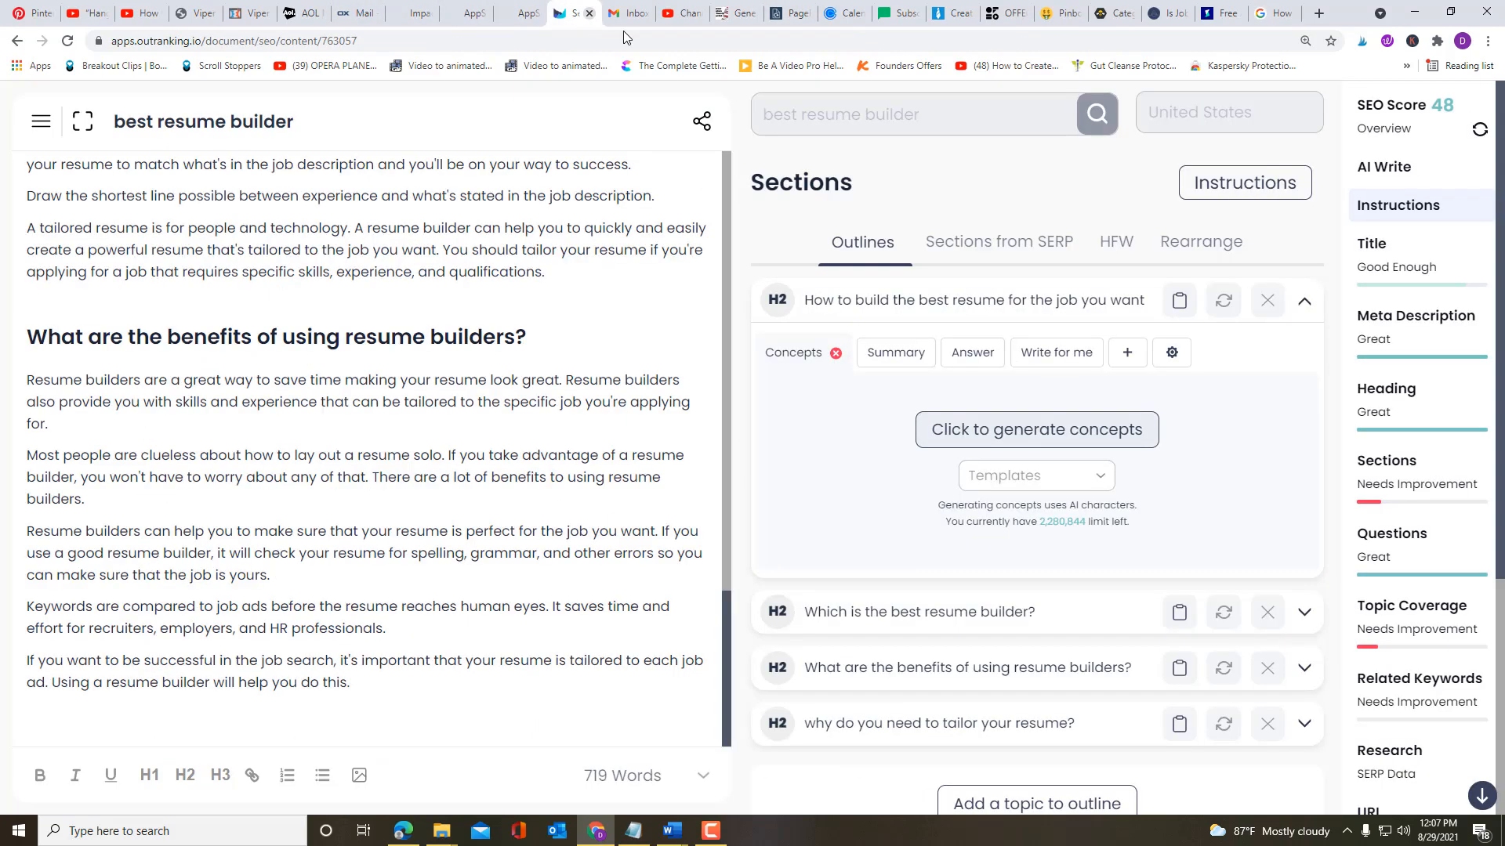
pyautogui.click(1001, 303)
pyautogui.moveTo(851, 322); pyautogui.dragTo(816, 305)
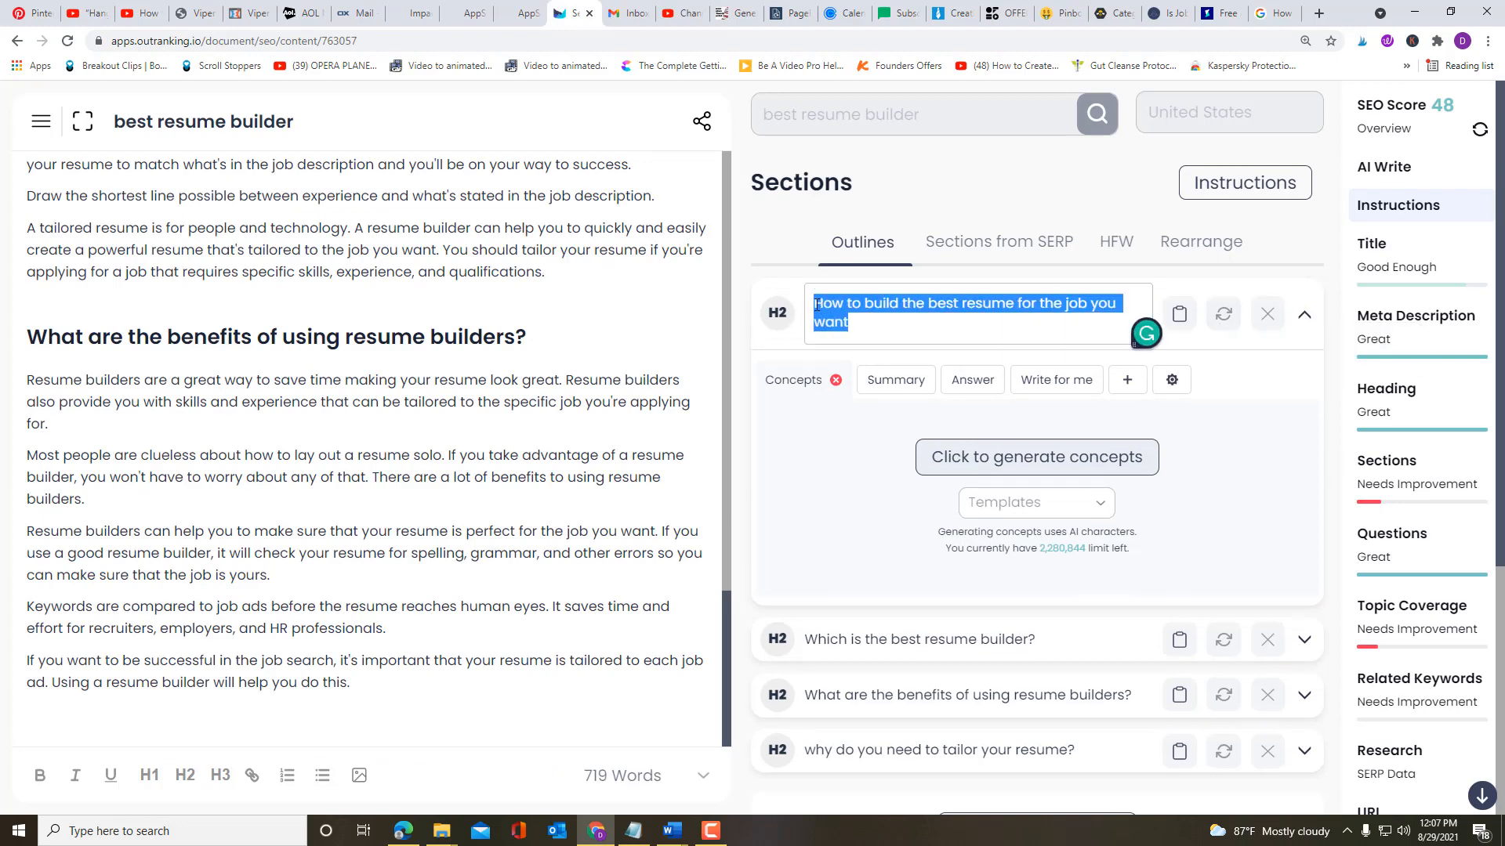
pyautogui.hotkey('ctrl', 'v')
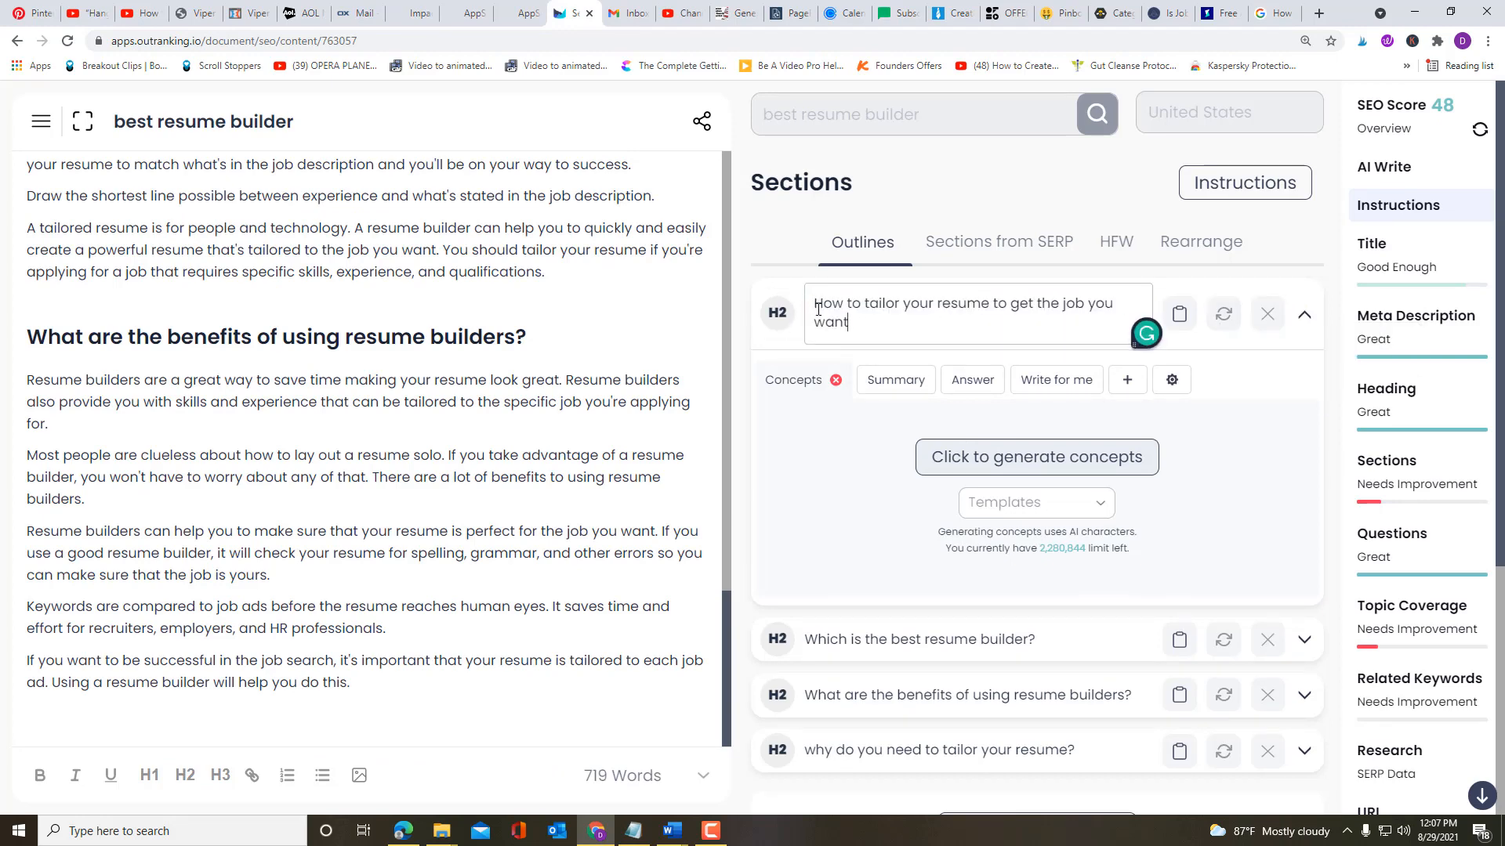
pyautogui.click(1063, 459)
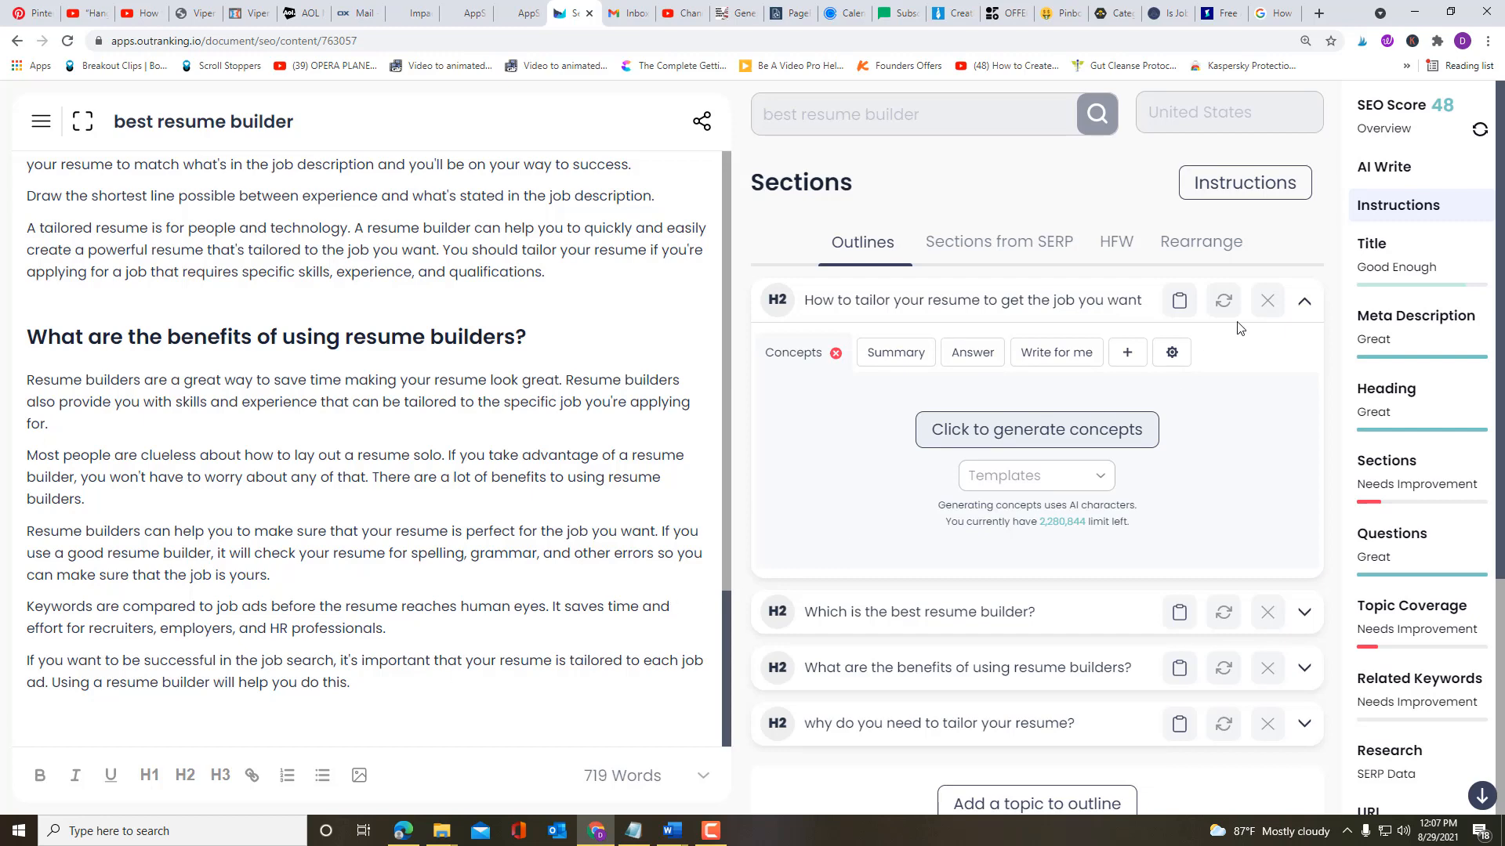
# Step: Generate concepts for the "How to tailor your resume to get the job you want" section and look through them
pyautogui.click(1000, 433)
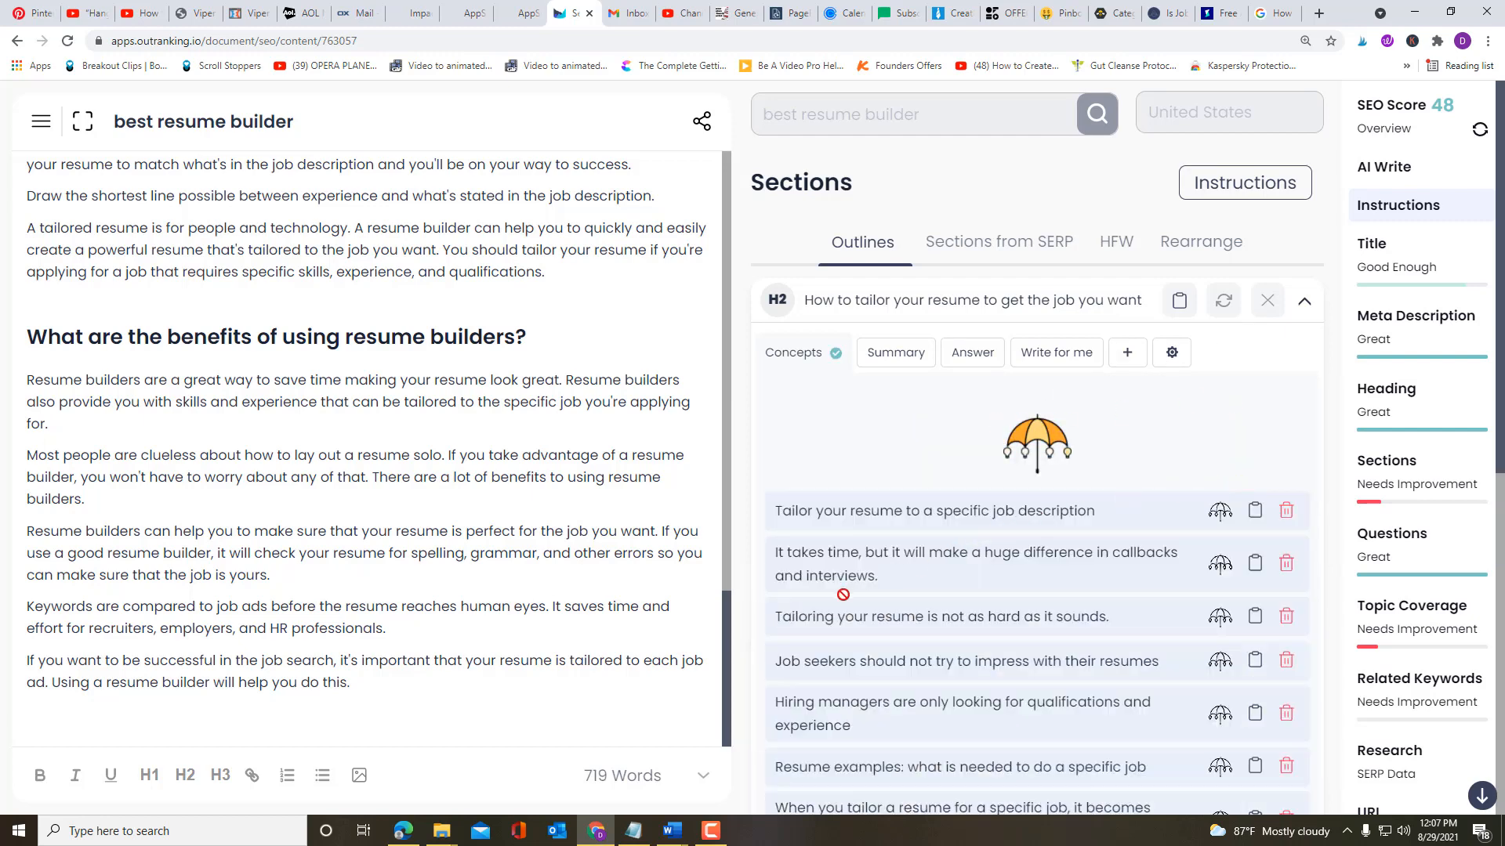
pyautogui.scroll(-2, 843, 595)
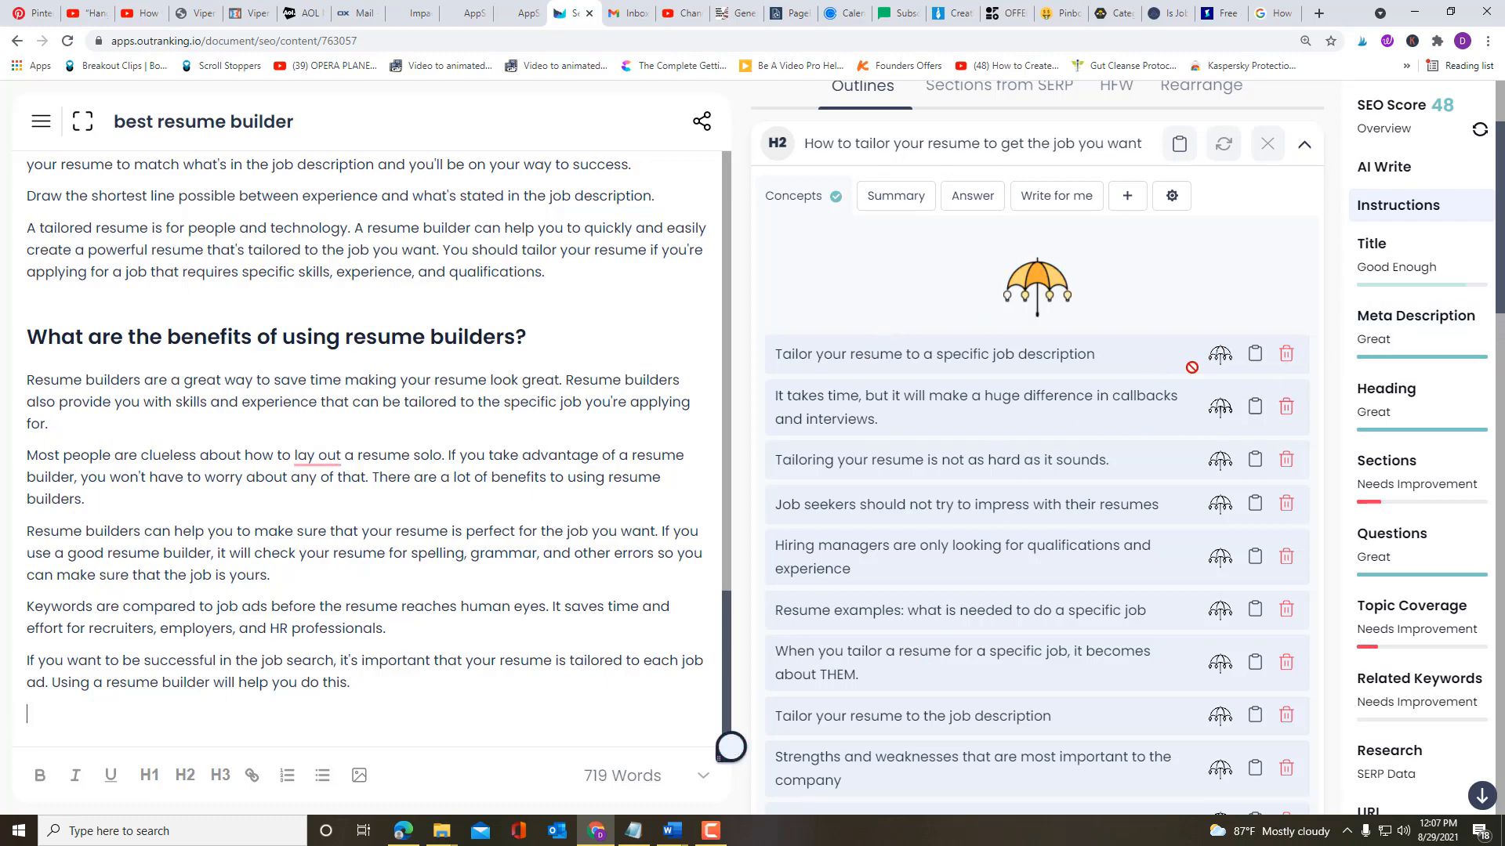
pyautogui.scroll(2, 997, 506)
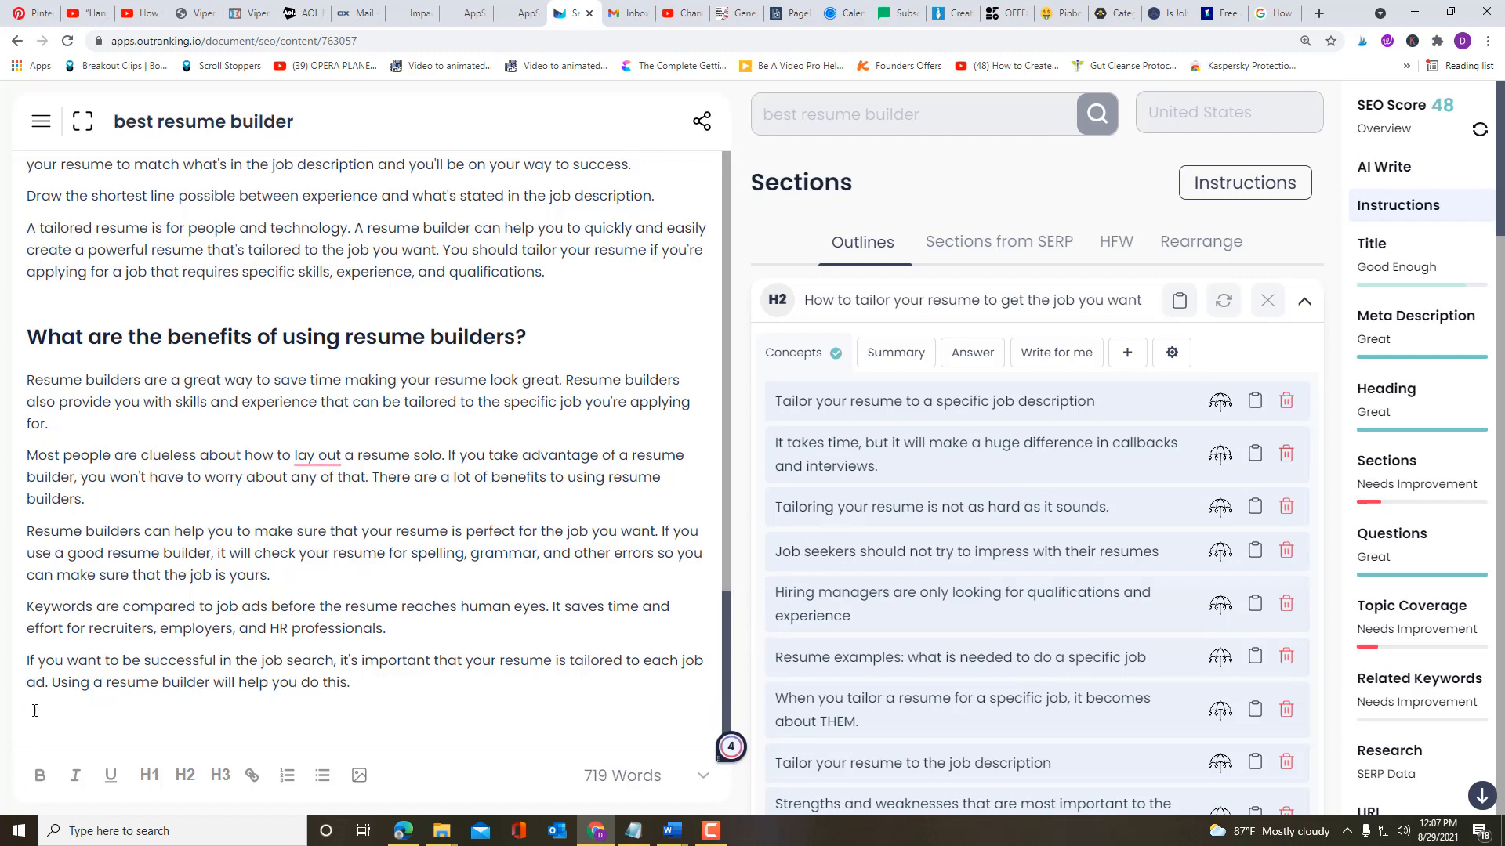
# Step: Start the new section with its heading, expand its first two concepts into text, and delete the paragraph beginning "In the job search process"
pyautogui.click(1220, 403)
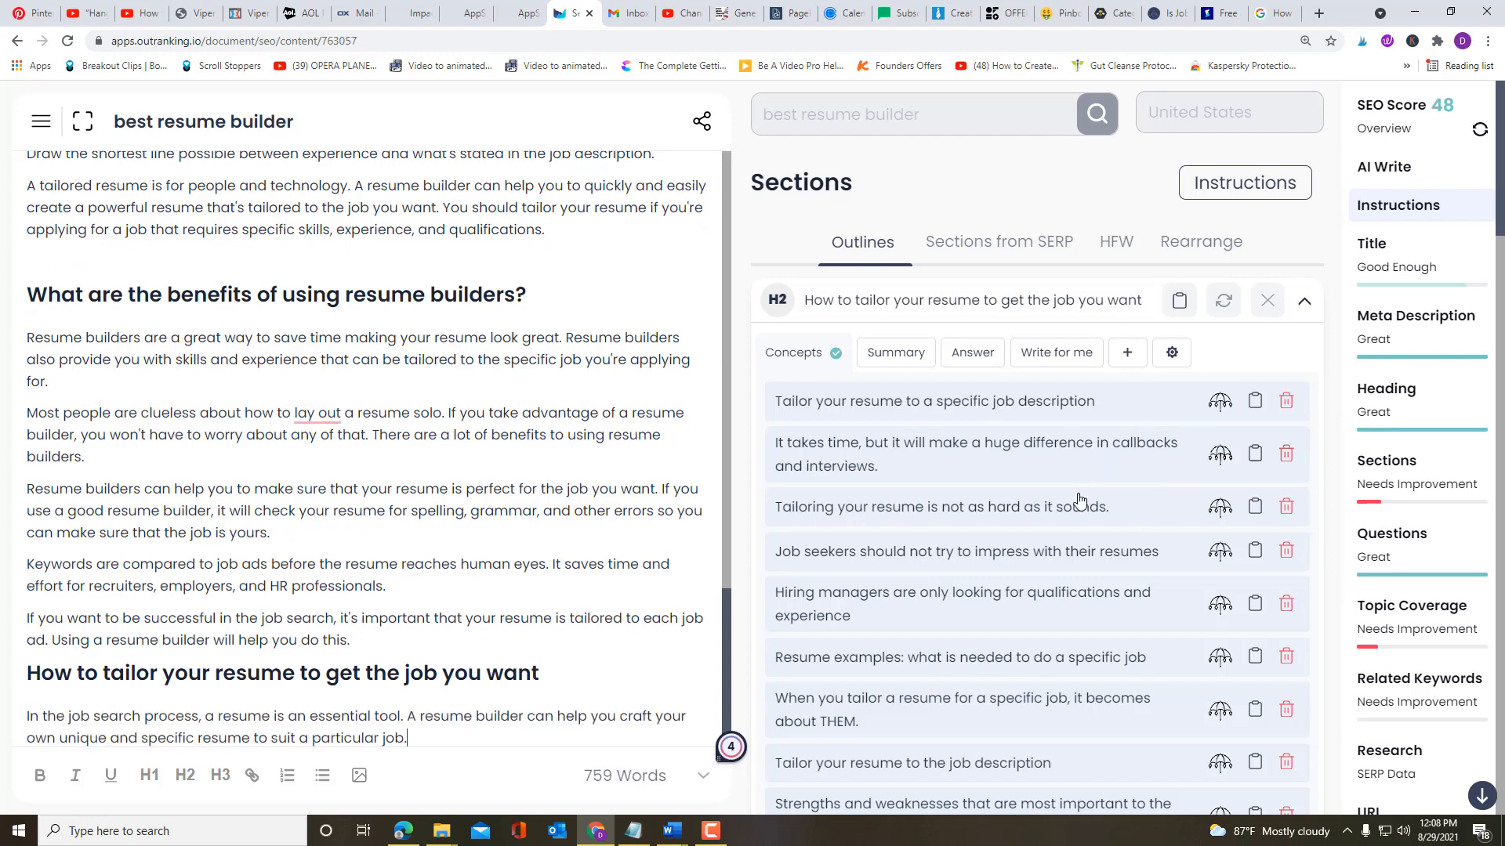
pyautogui.click(1219, 455)
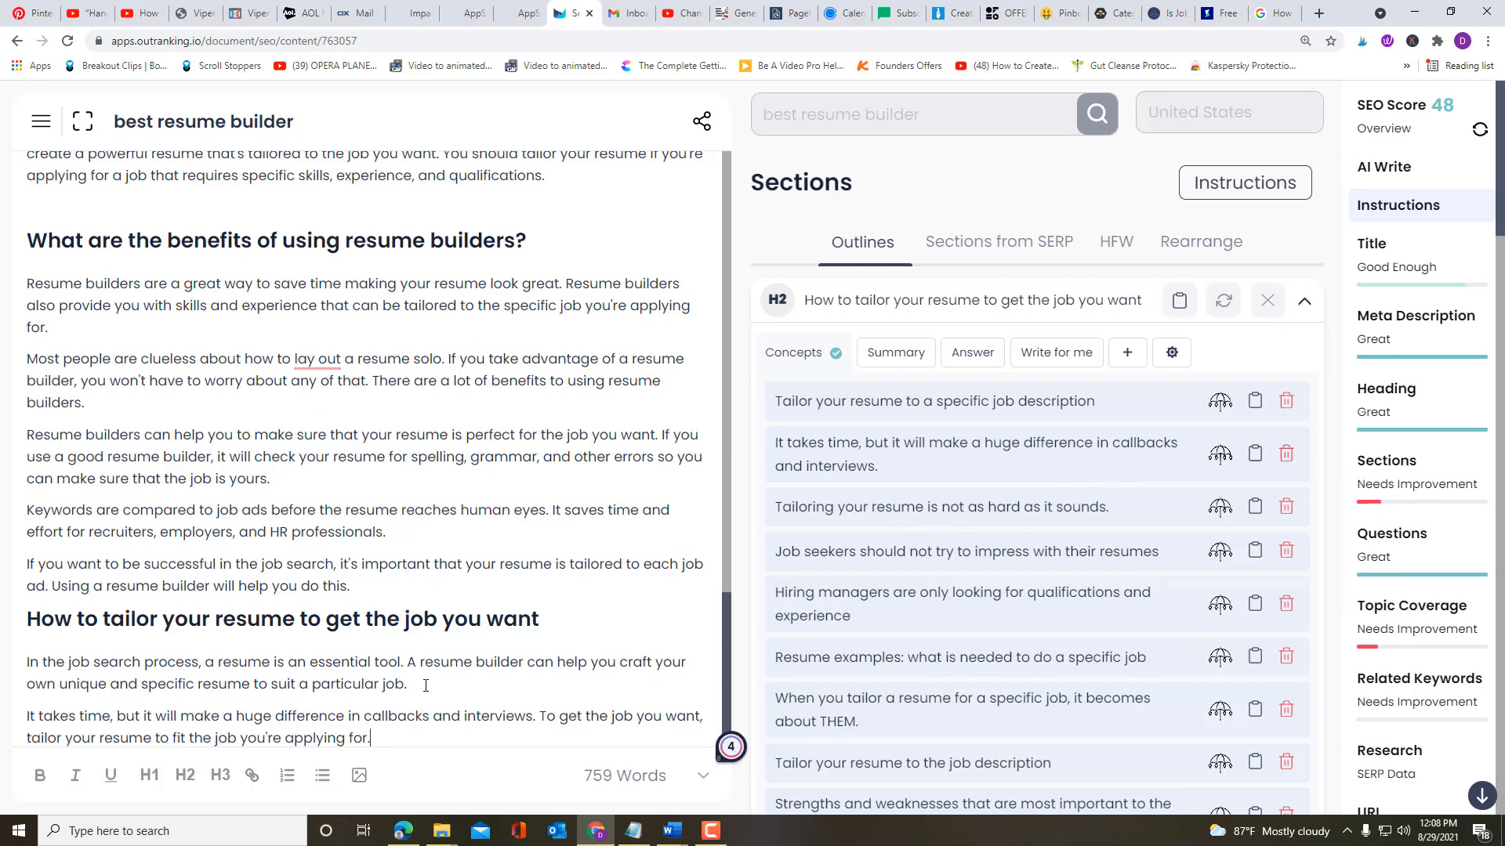
pyautogui.moveTo(424, 686); pyautogui.dragTo(24, 673)
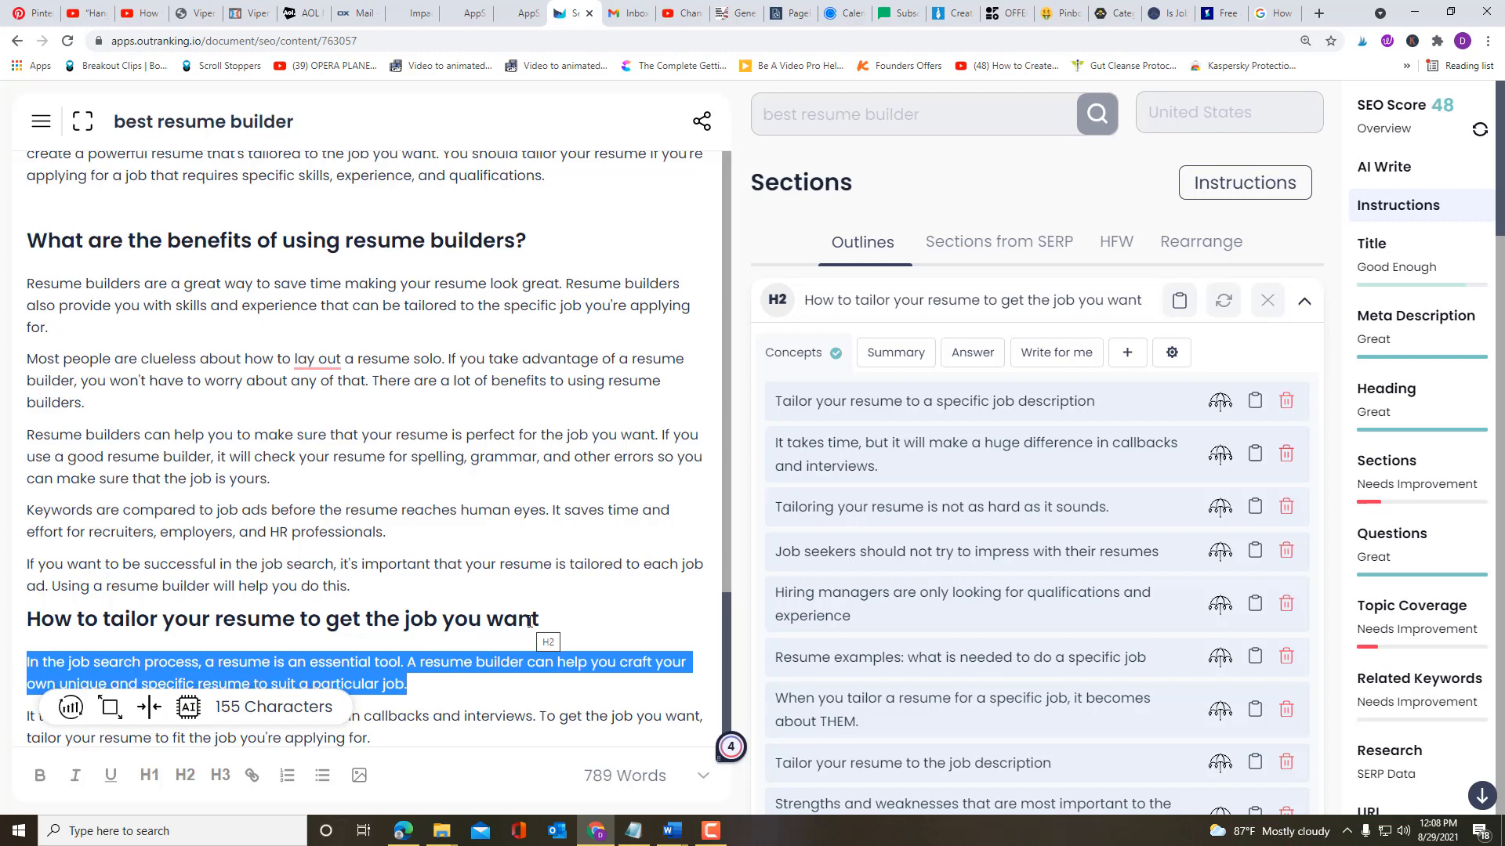
pyautogui.press('BackSpace')
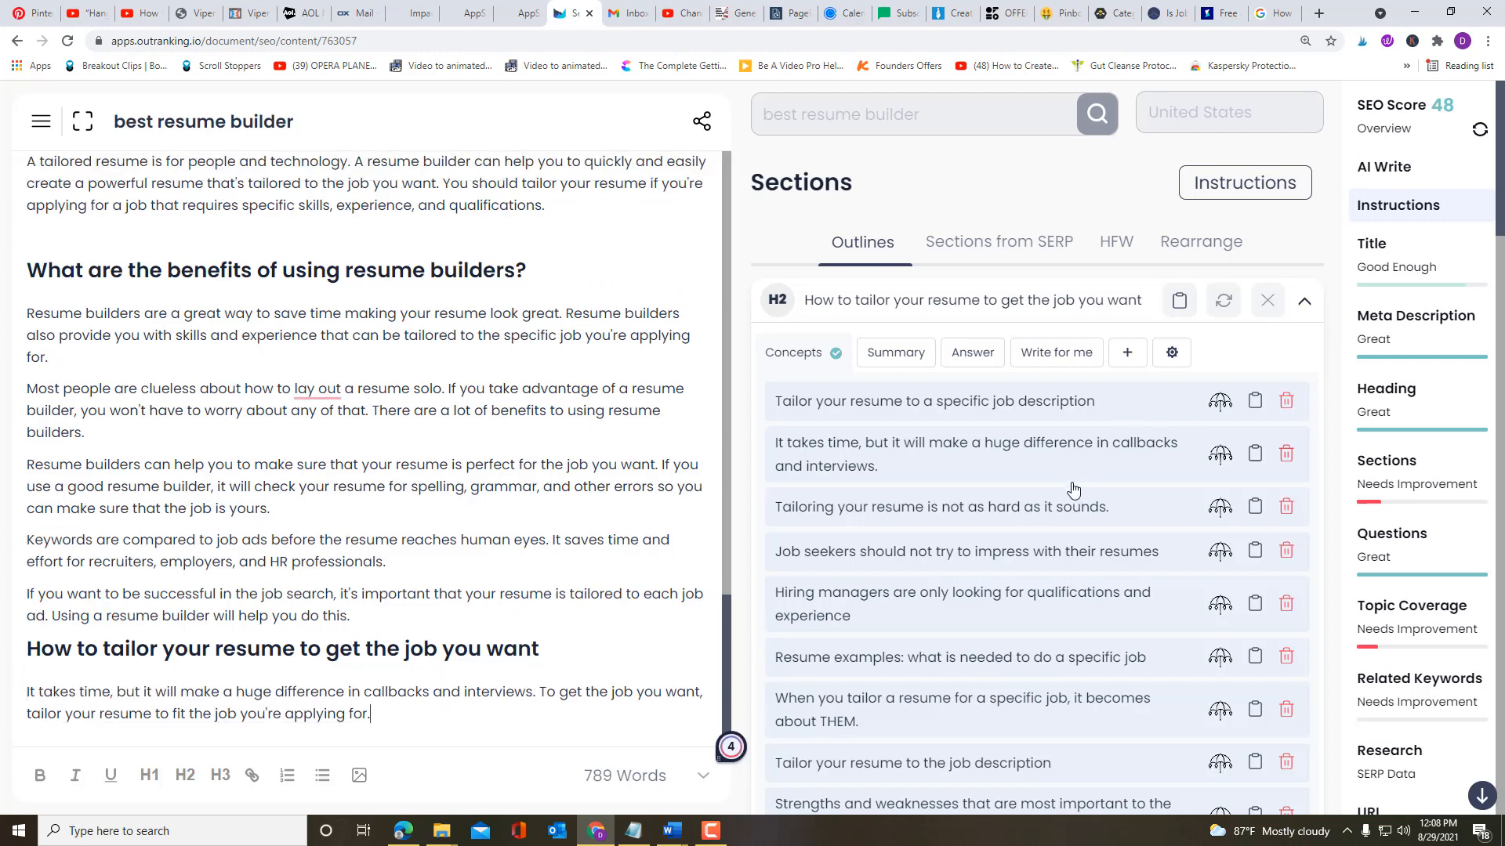
# Step: Expand the concepts on tailoring not being hard, not trying to impress, hiring managers' focus, and "it becomes about THEM" into article paragraphs
pyautogui.click(1219, 509)
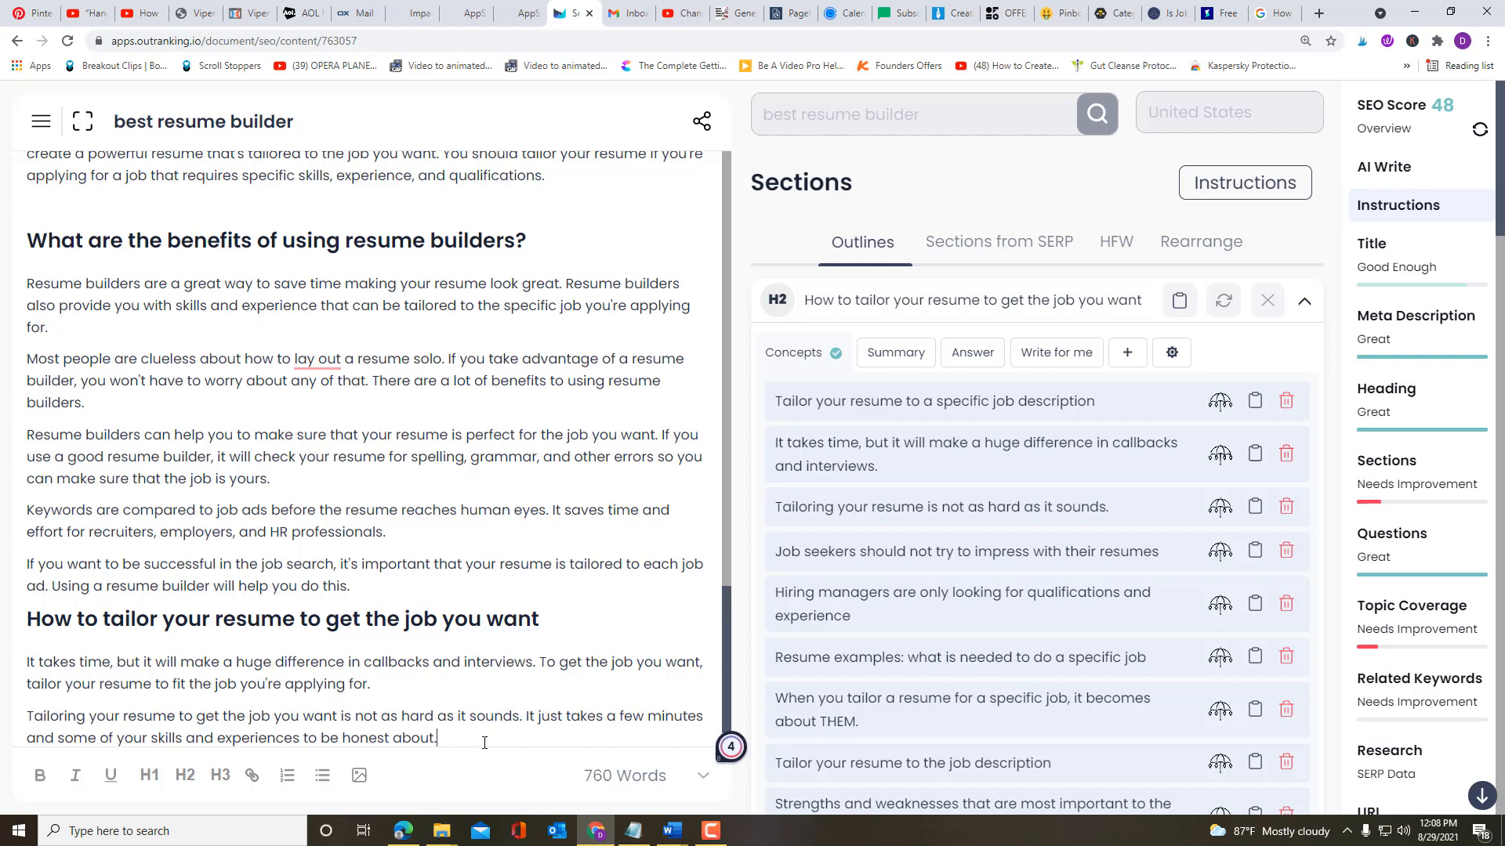
pyautogui.scroll(-1, 1066, 516)
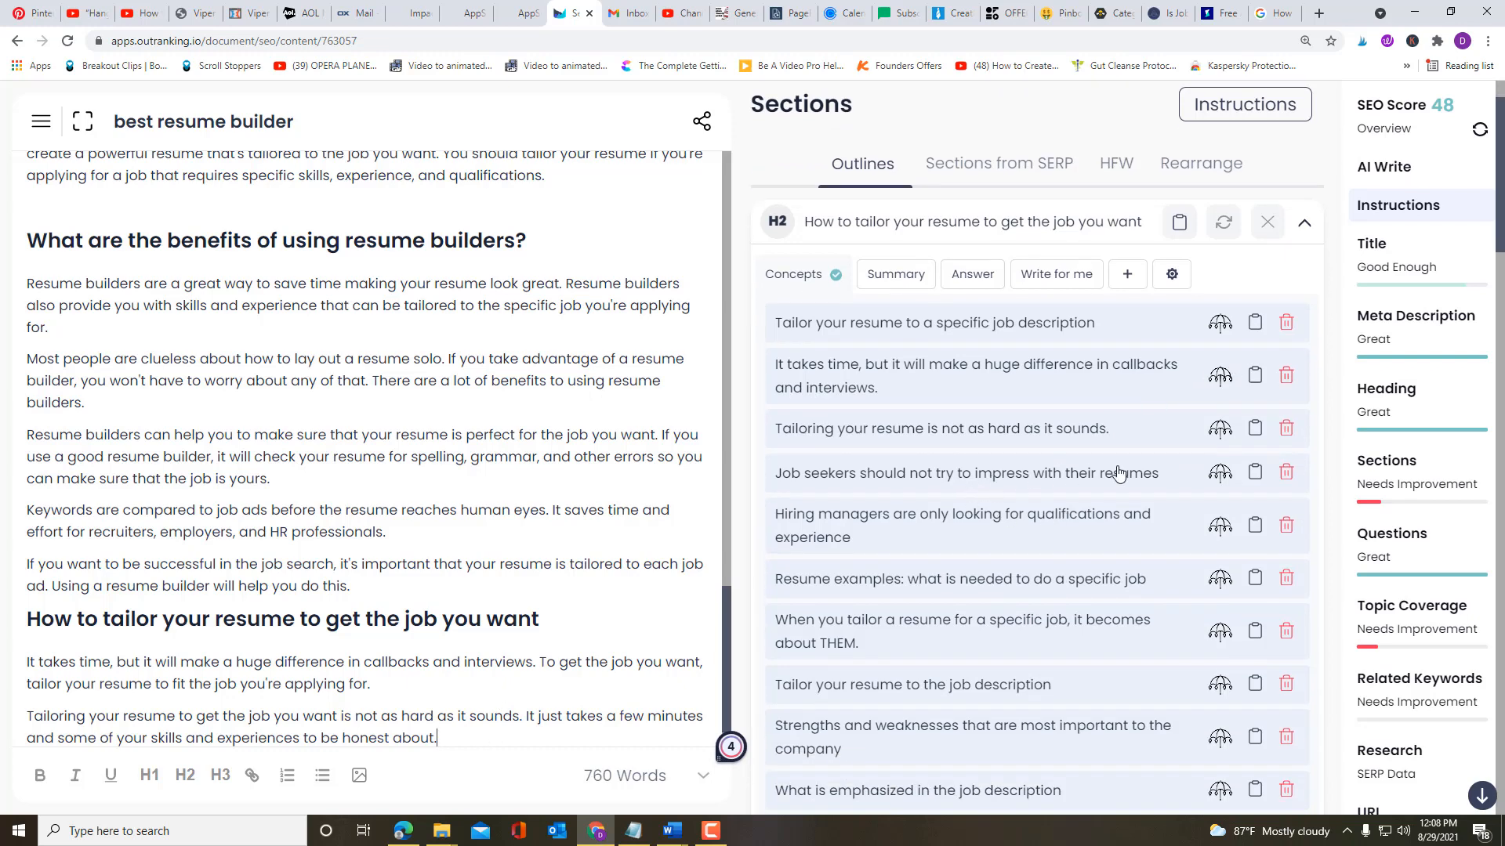
pyautogui.click(1220, 473)
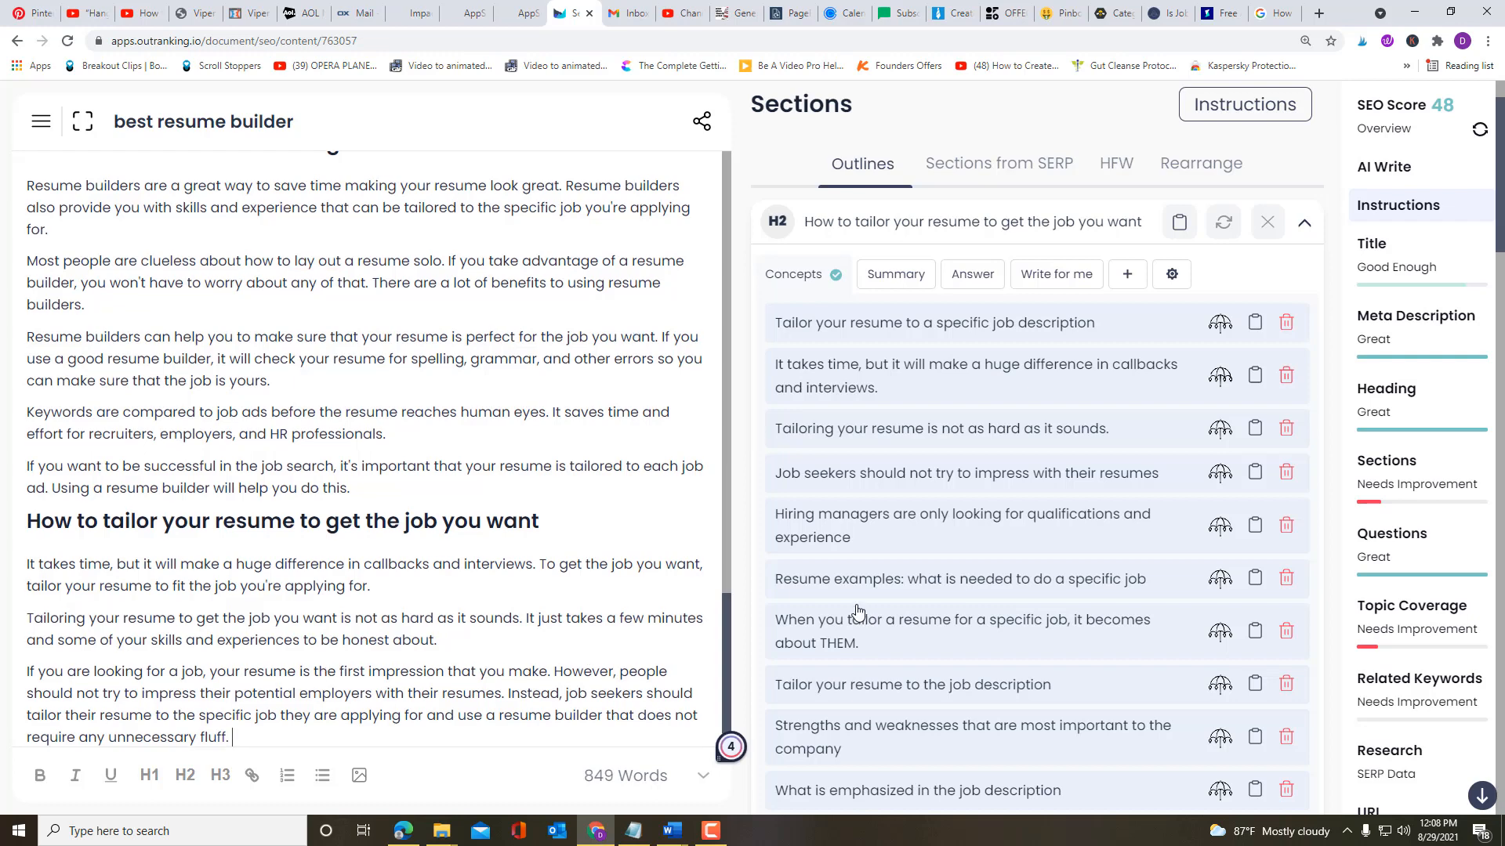
pyautogui.click(1219, 525)
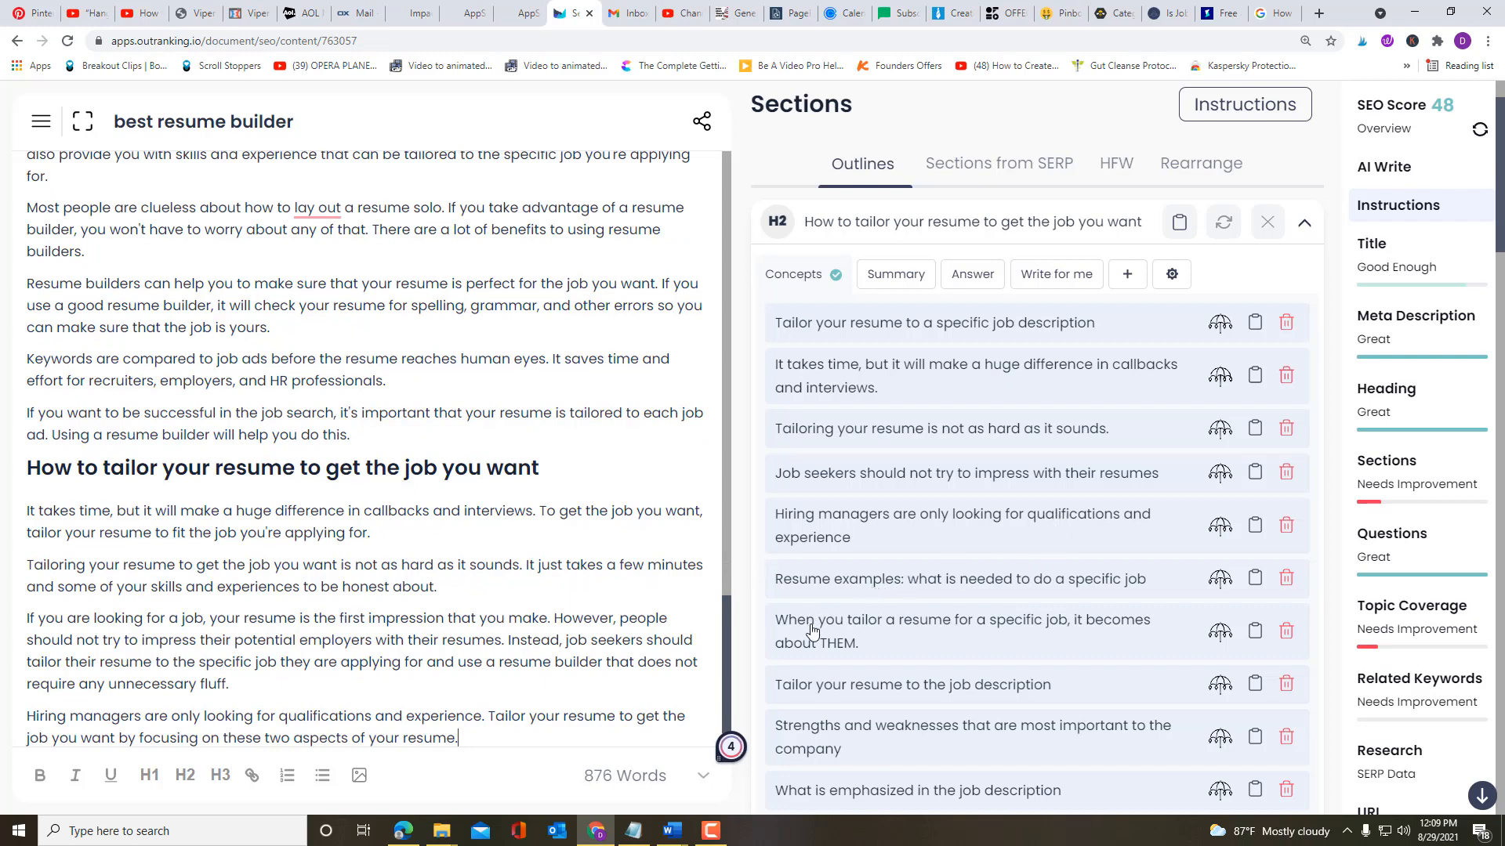
pyautogui.click(1220, 631)
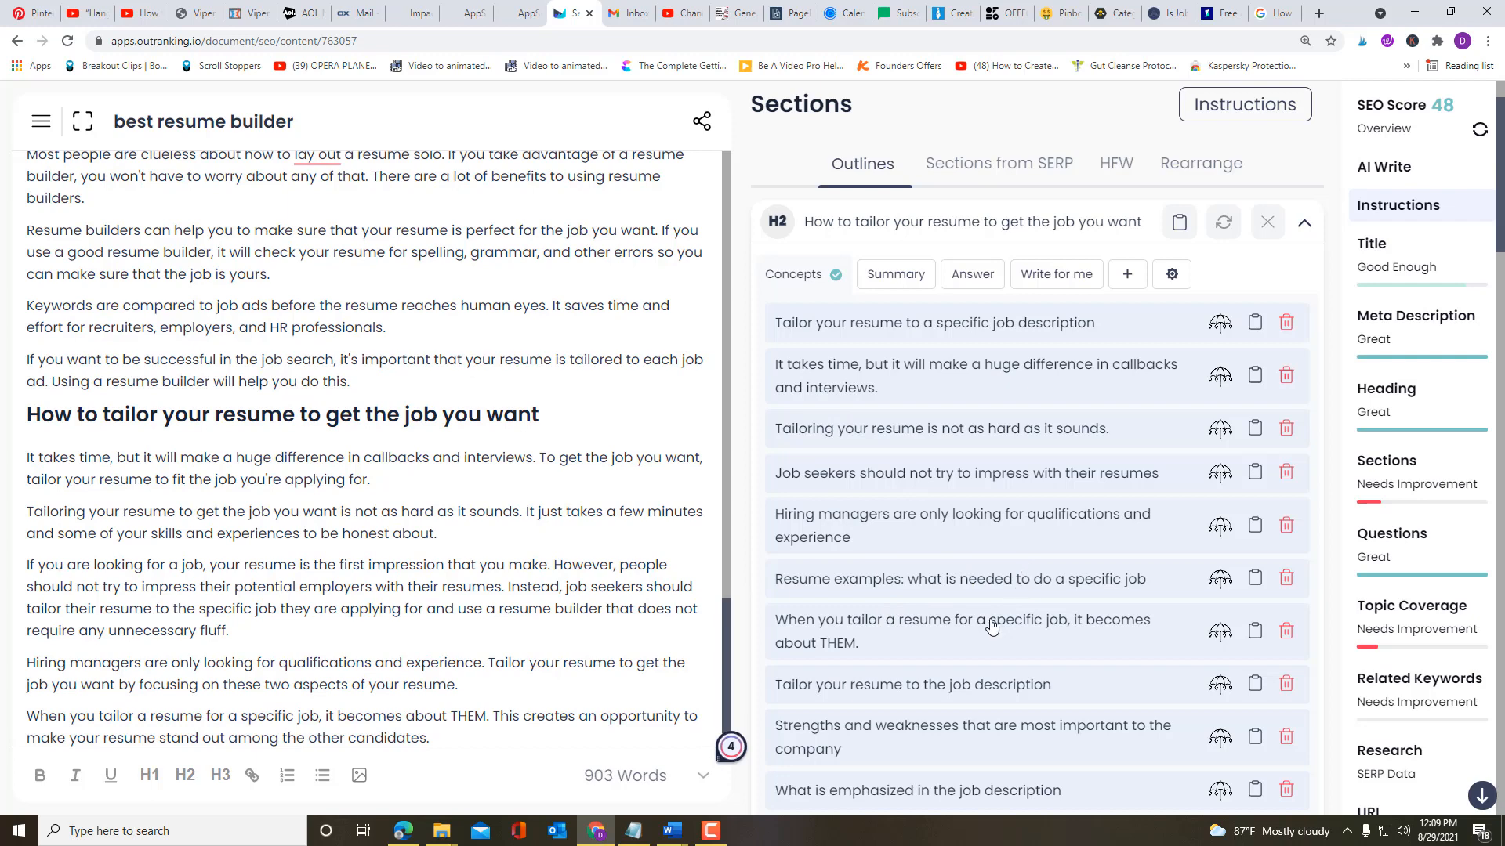
# Step: Expand "Tailor your resume to the job description" and trim the text to "Tailor it to the job description by changing your title and skills."
pyautogui.scroll(-2, 992, 625)
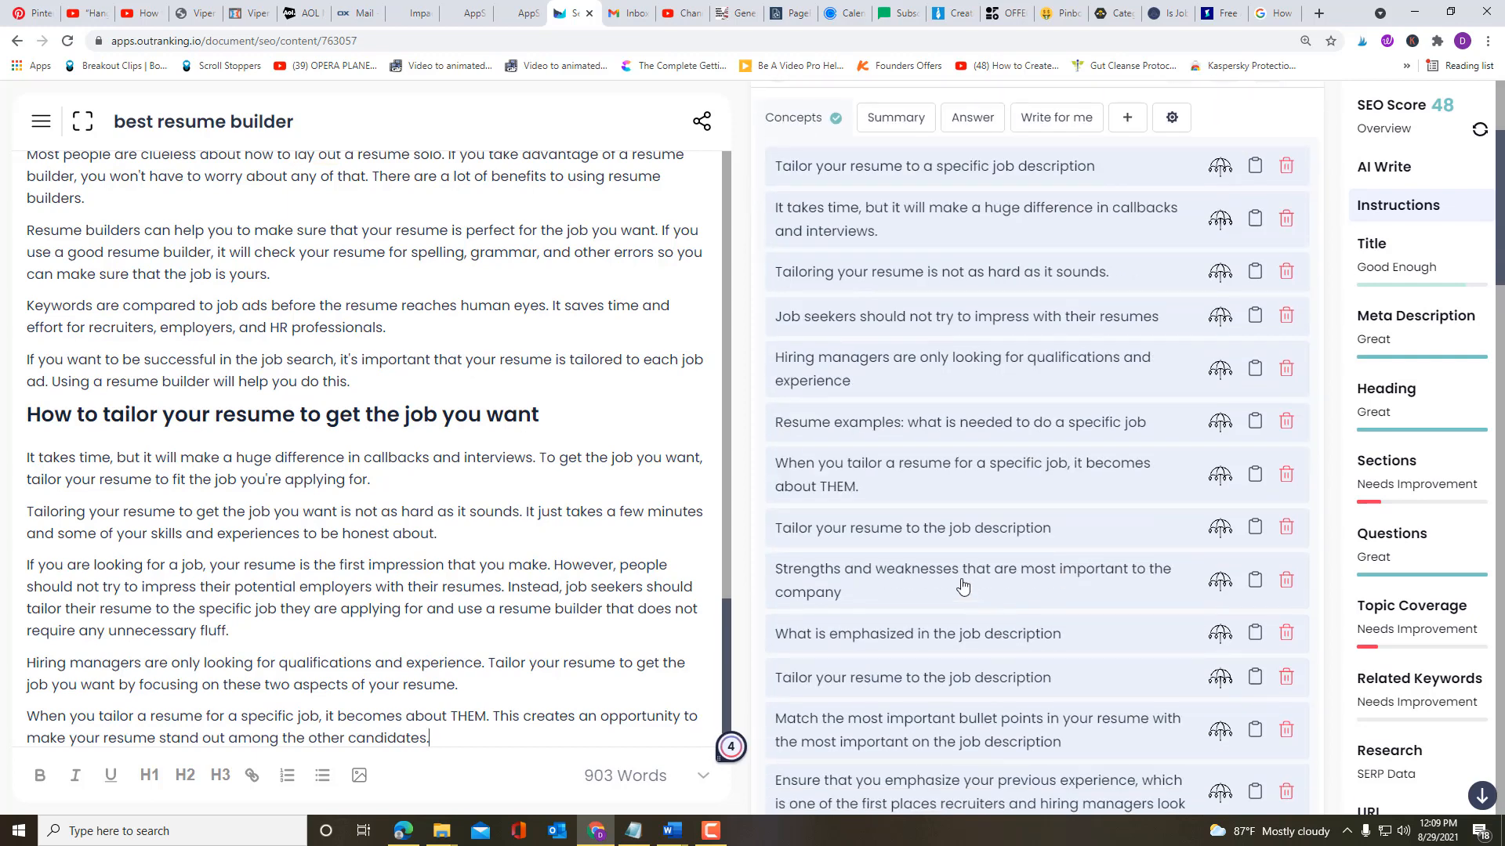
pyautogui.click(1217, 527)
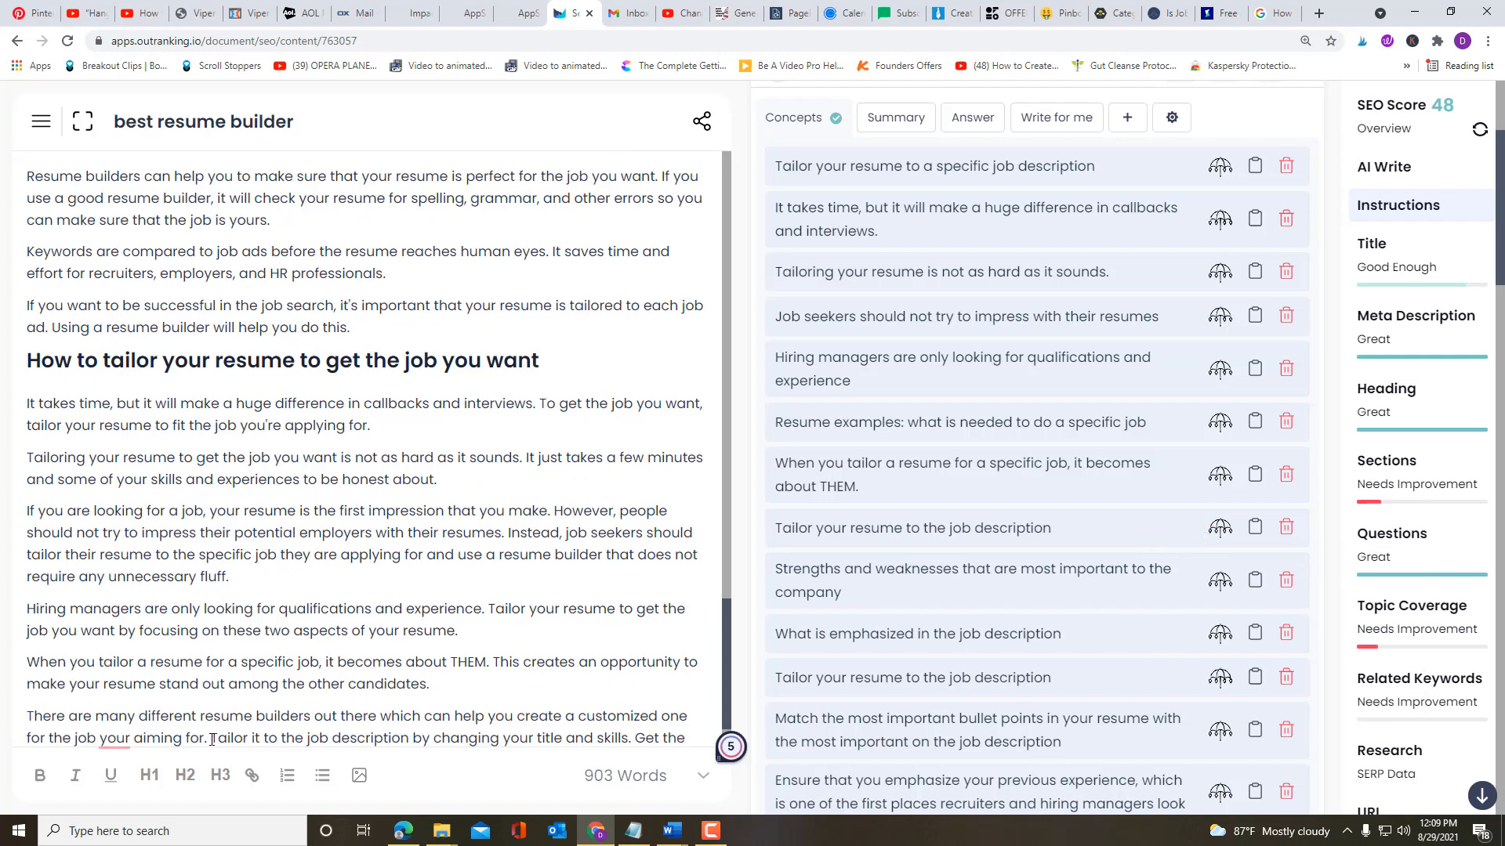
pyautogui.moveTo(210, 727); pyautogui.dragTo(11, 717)
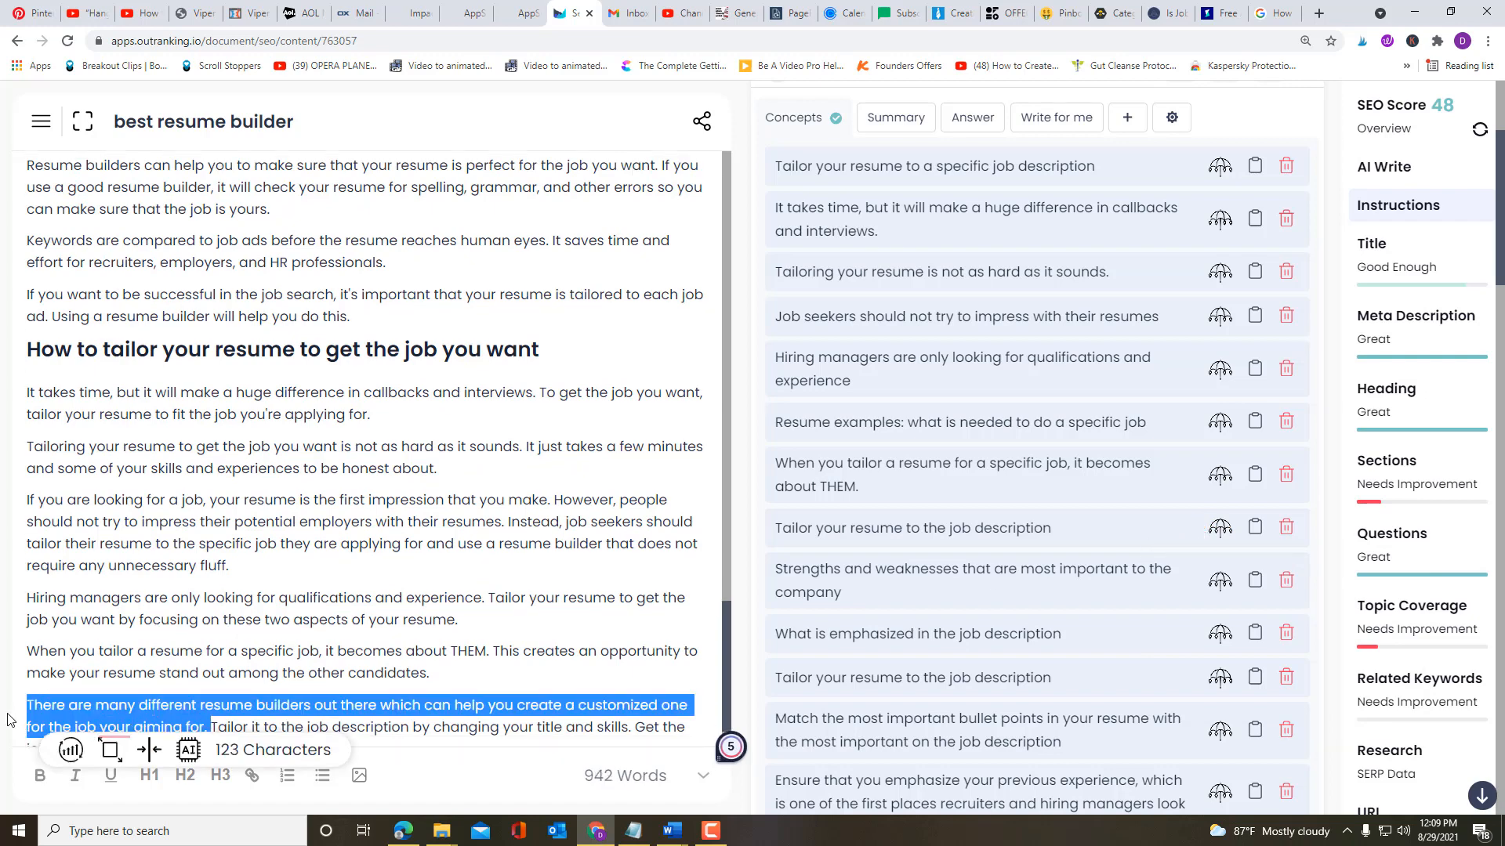
pyautogui.press('BackSpace')
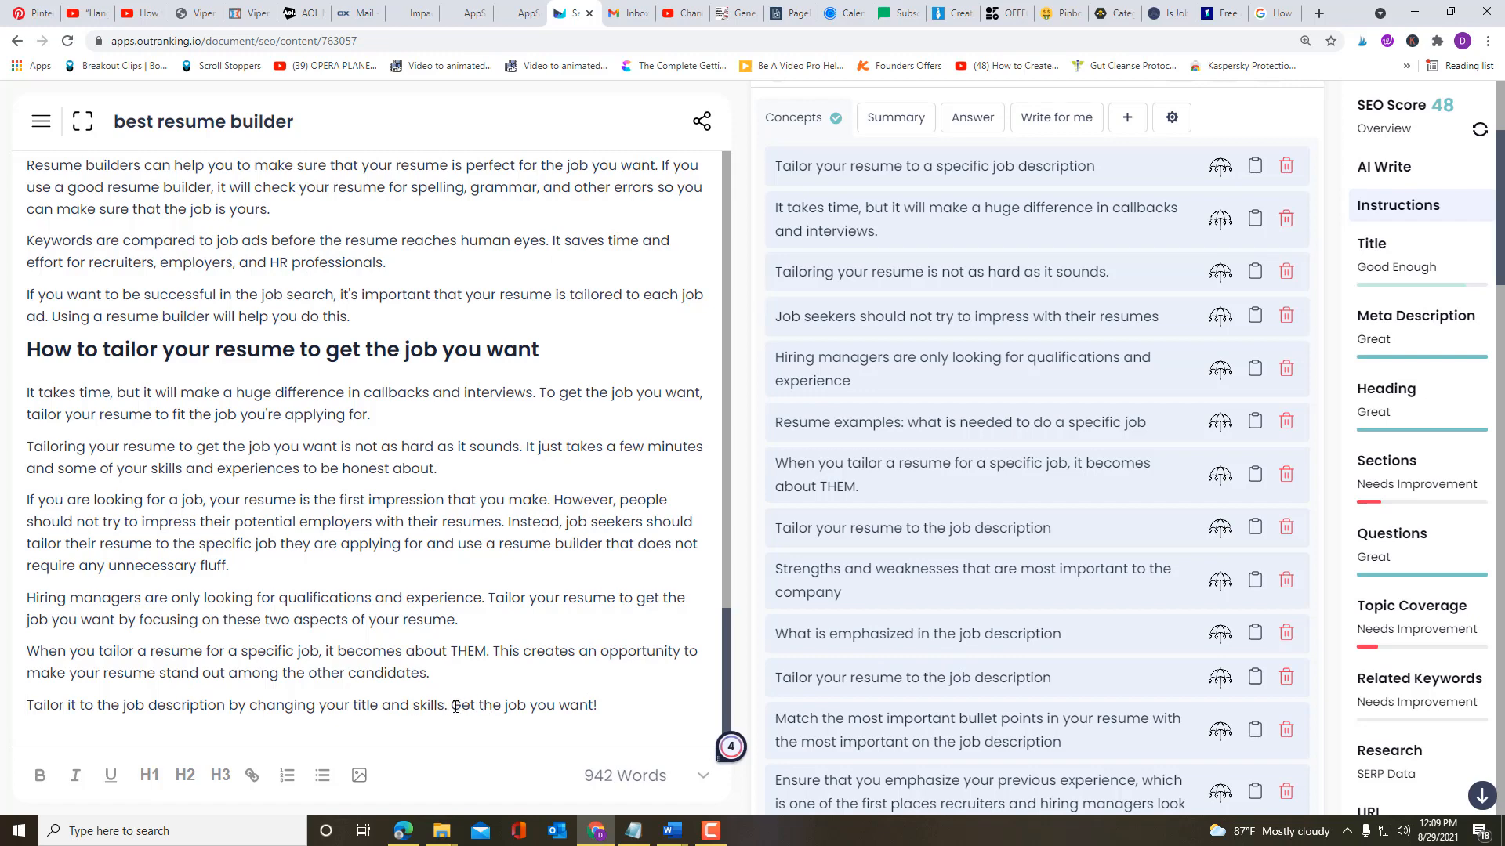
pyautogui.moveTo(453, 706); pyautogui.dragTo(614, 708)
pyautogui.press('BackSpace')
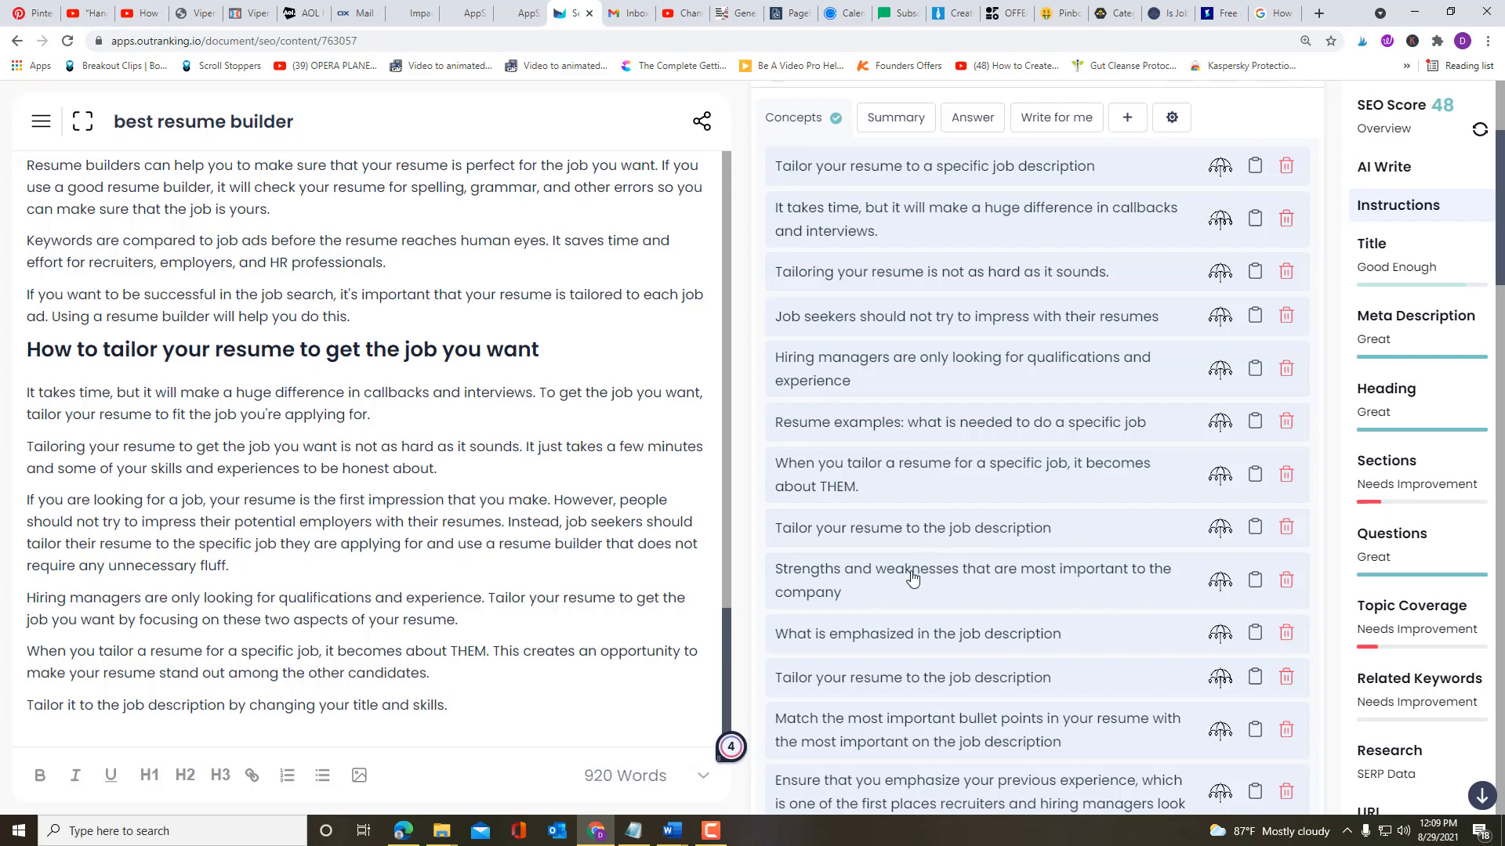
# Step: Try expanding the concept "Strengths and weaknesses that are most important to the company", and delete the generated resume builder paragraph
pyautogui.scroll(-1, 911, 578)
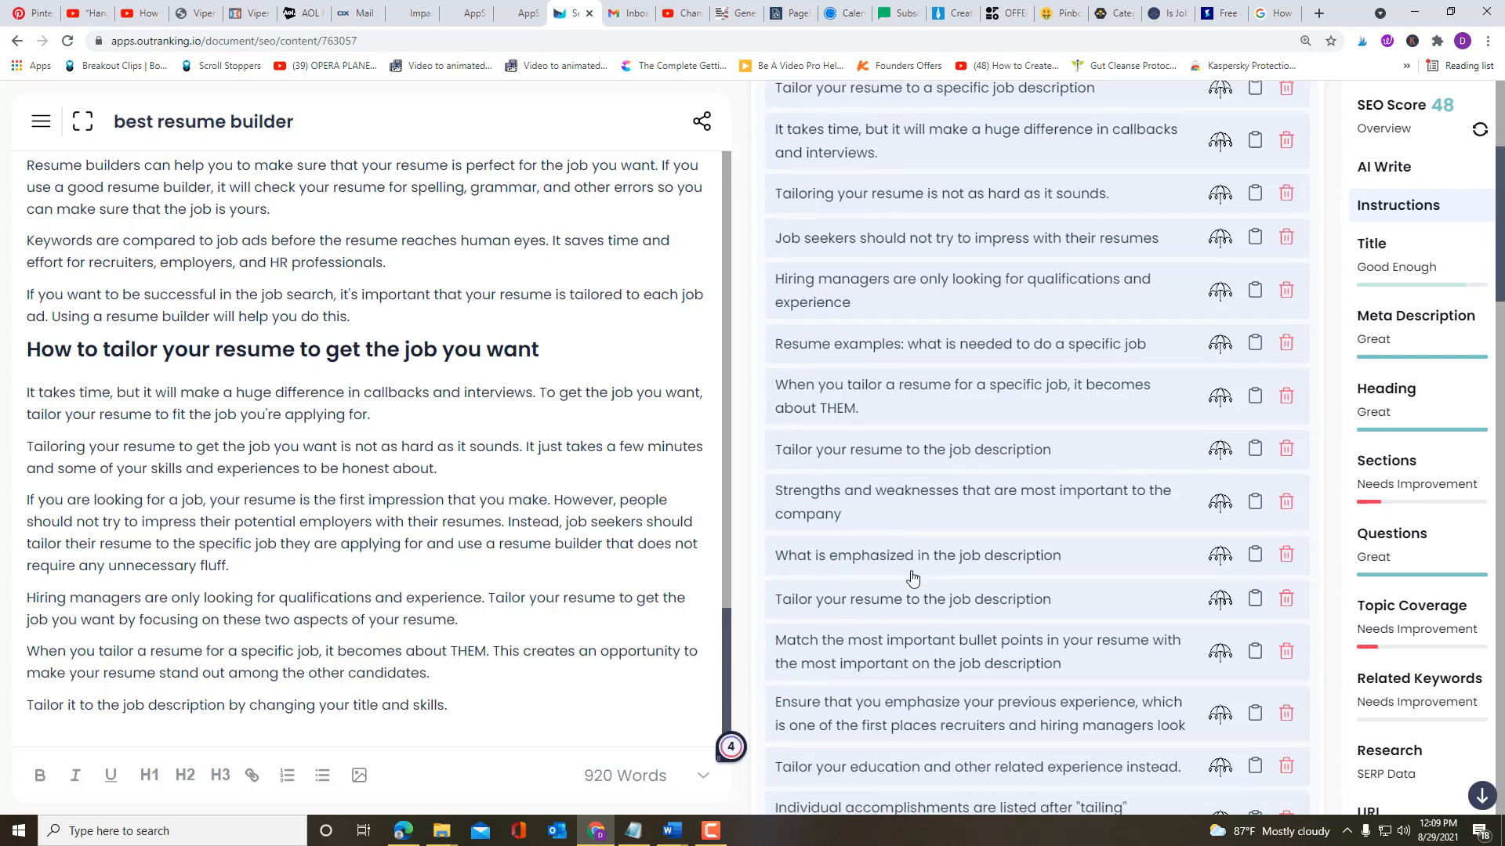
pyautogui.click(1219, 505)
pyautogui.click(1220, 503)
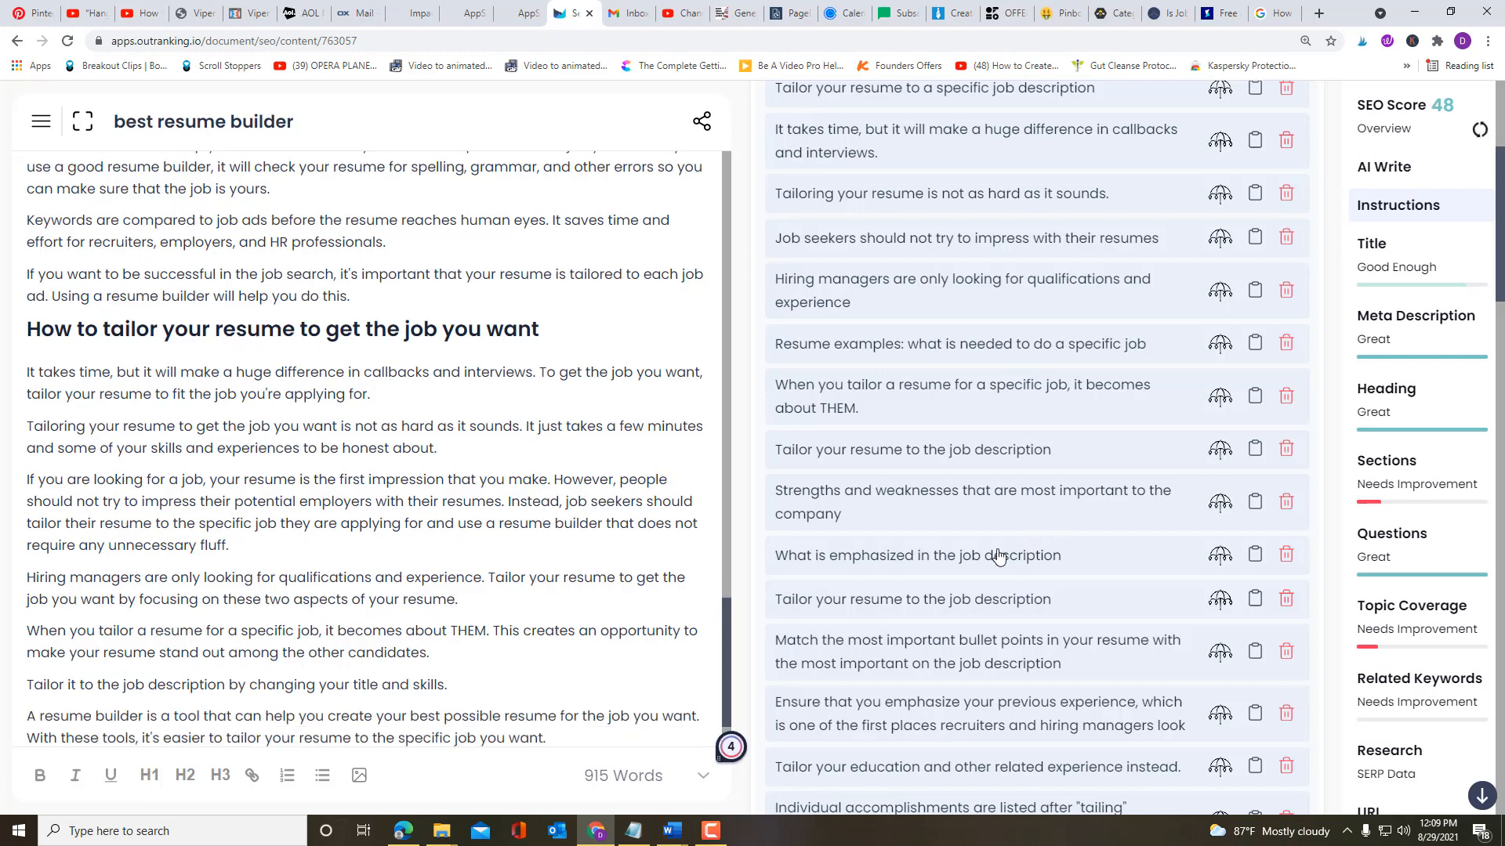
pyautogui.scroll(-1, 647, 617)
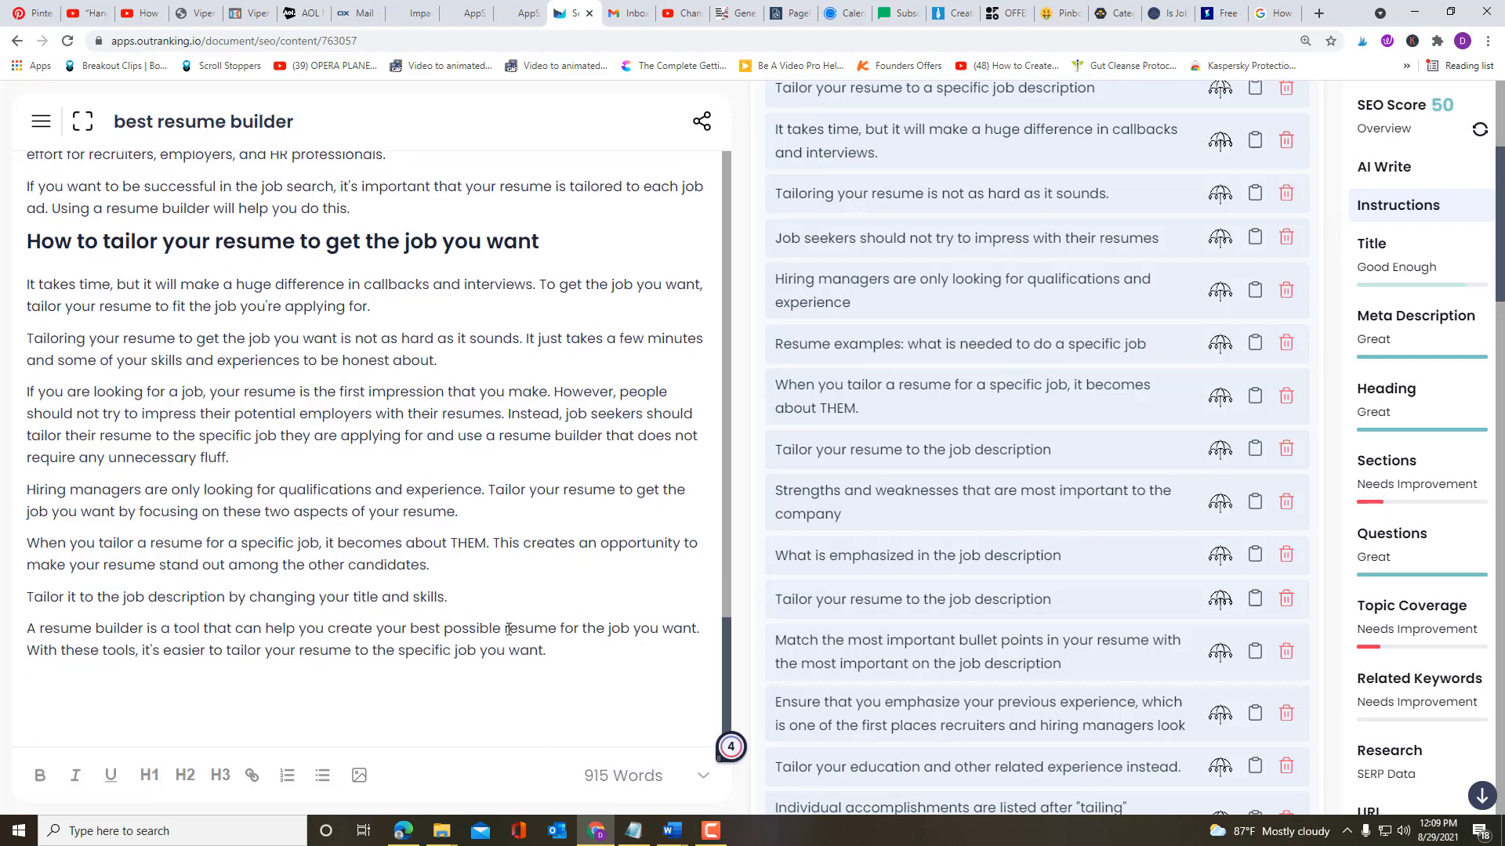
pyautogui.moveTo(553, 652); pyautogui.dragTo(9, 641)
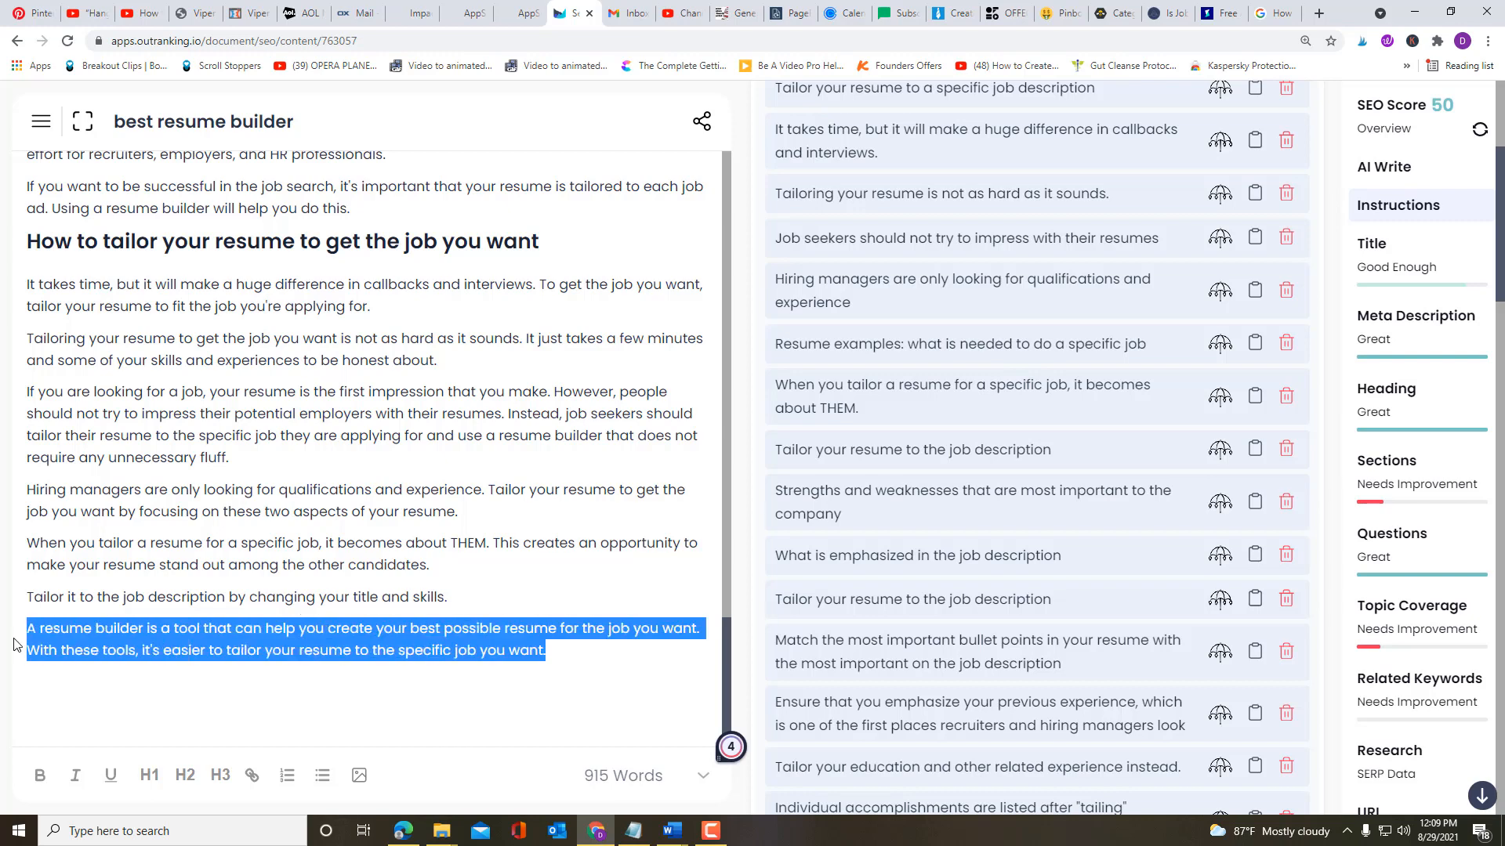
pyautogui.press('BackSpace')
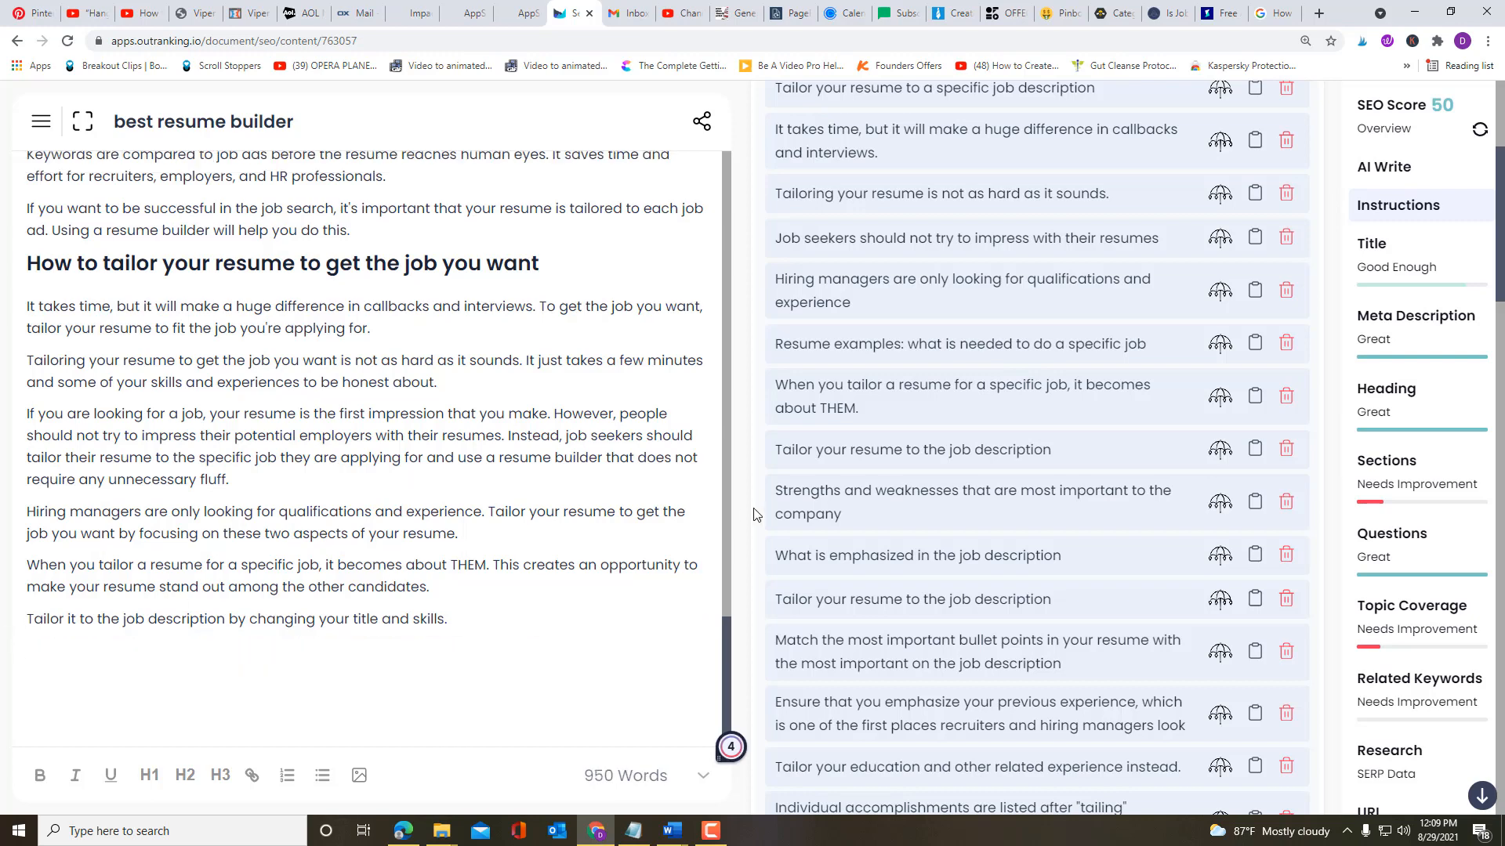
# Step: Expand the concept "What is emphasized in the job description" into a paragraph at the end of the article
pyautogui.click(1219, 555)
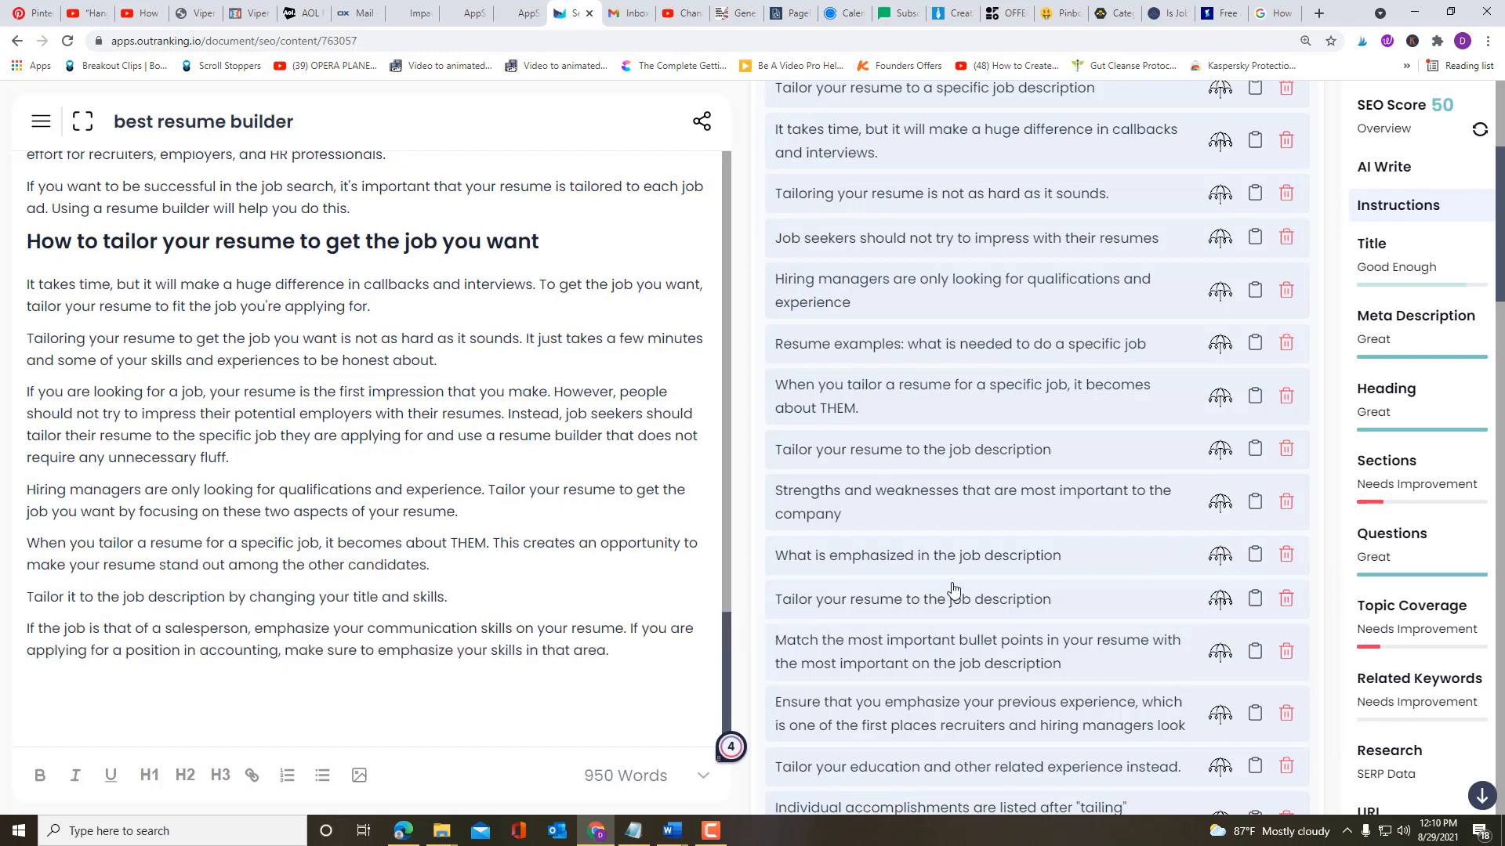
# Step: Expand the concepts on matching the most important bullet points and emphasizing previous experience into paragraphs at the article's end
pyautogui.scroll(-2, 1051, 597)
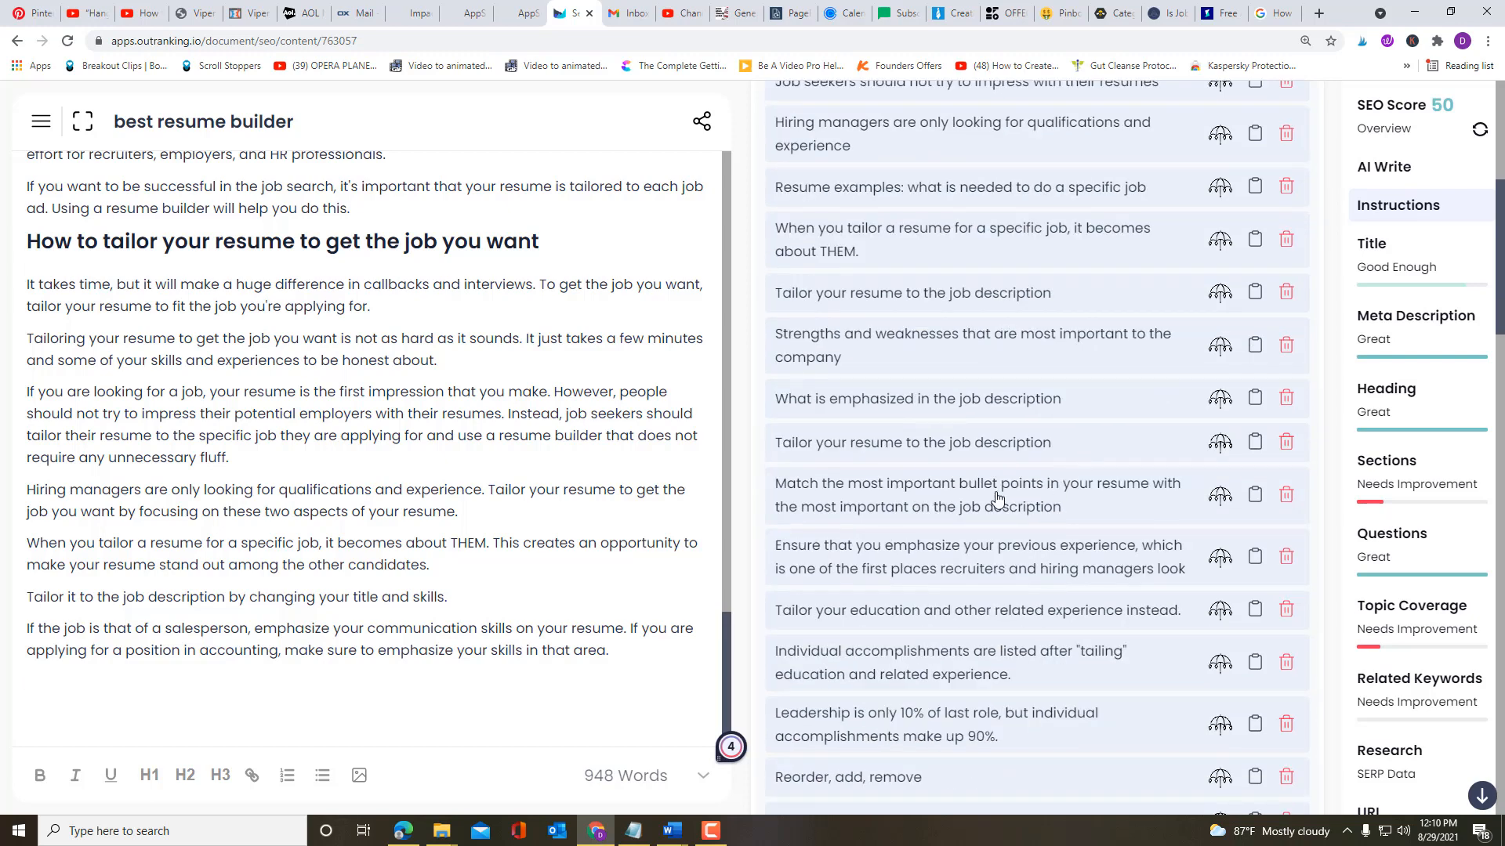
pyautogui.click(1219, 496)
pyautogui.click(1220, 494)
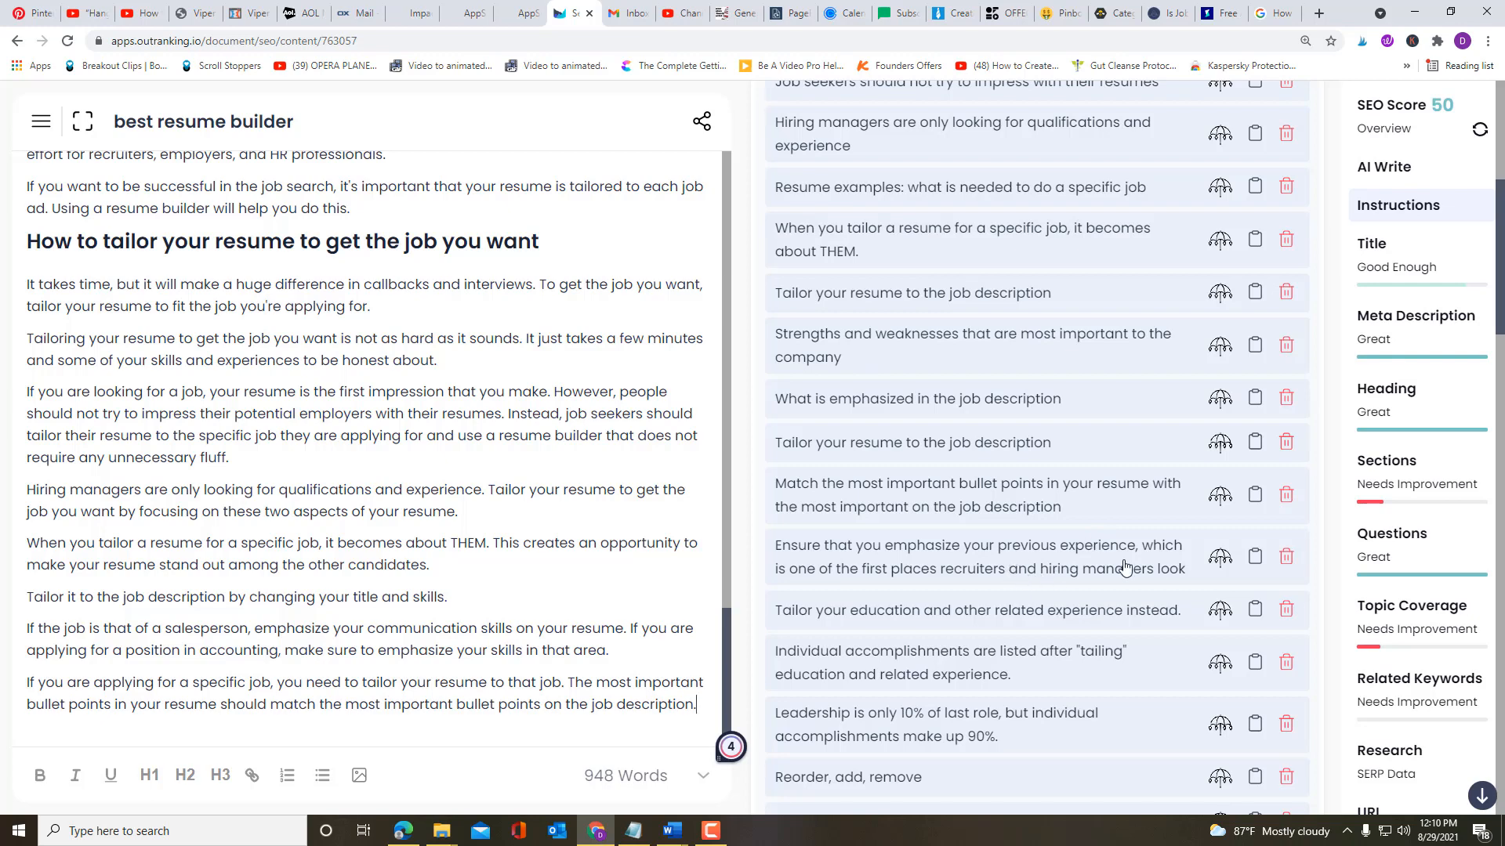
pyautogui.click(1219, 556)
pyautogui.scroll(-2, 523, 619)
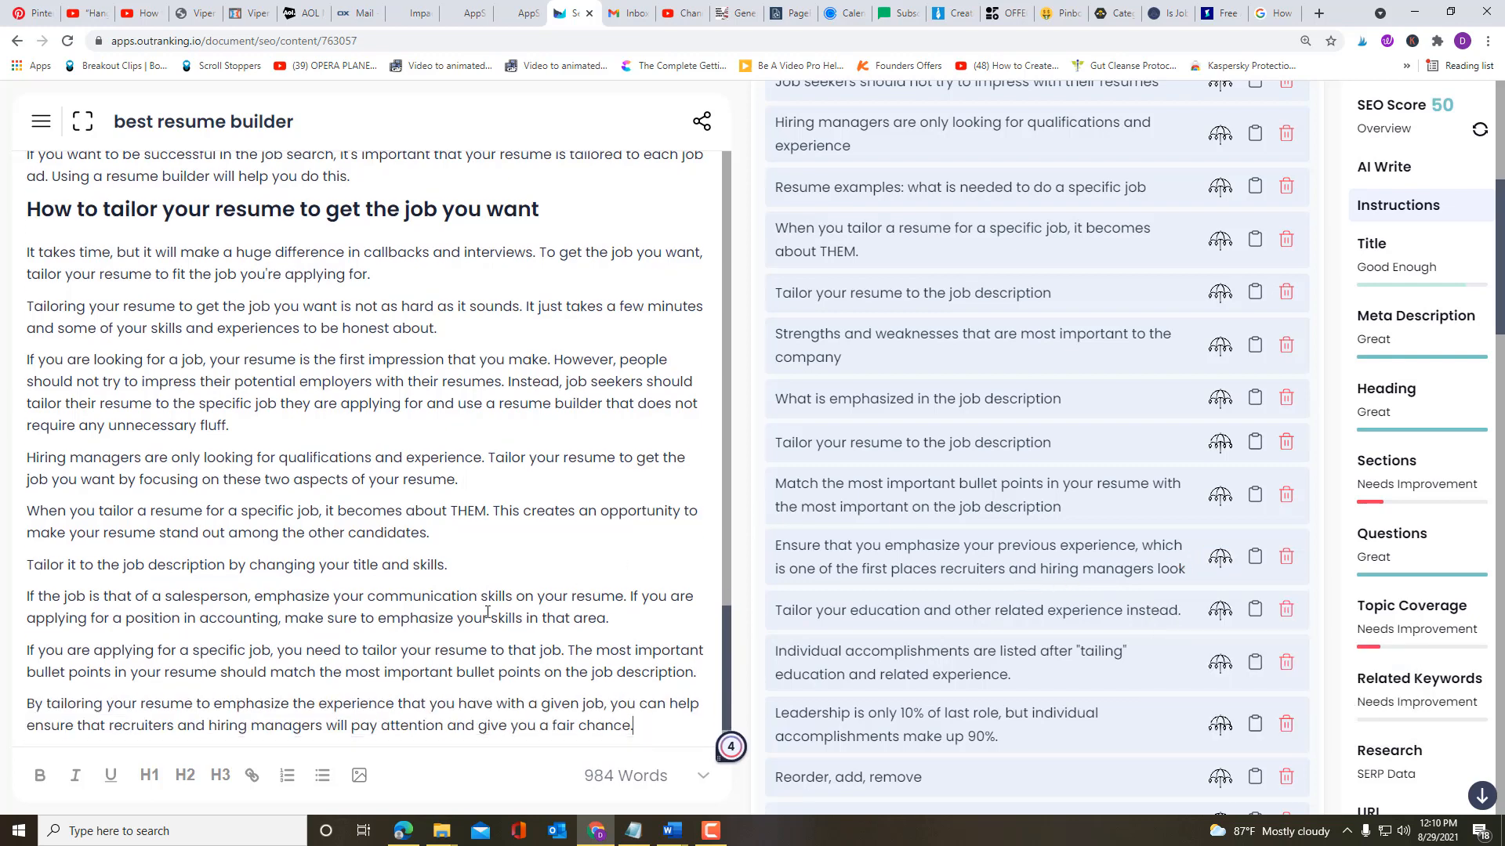
# Step: Expand "Tailor your education and other related experience instead." into a closing paragraph and remove the blank line above it
pyautogui.click(652, 645)
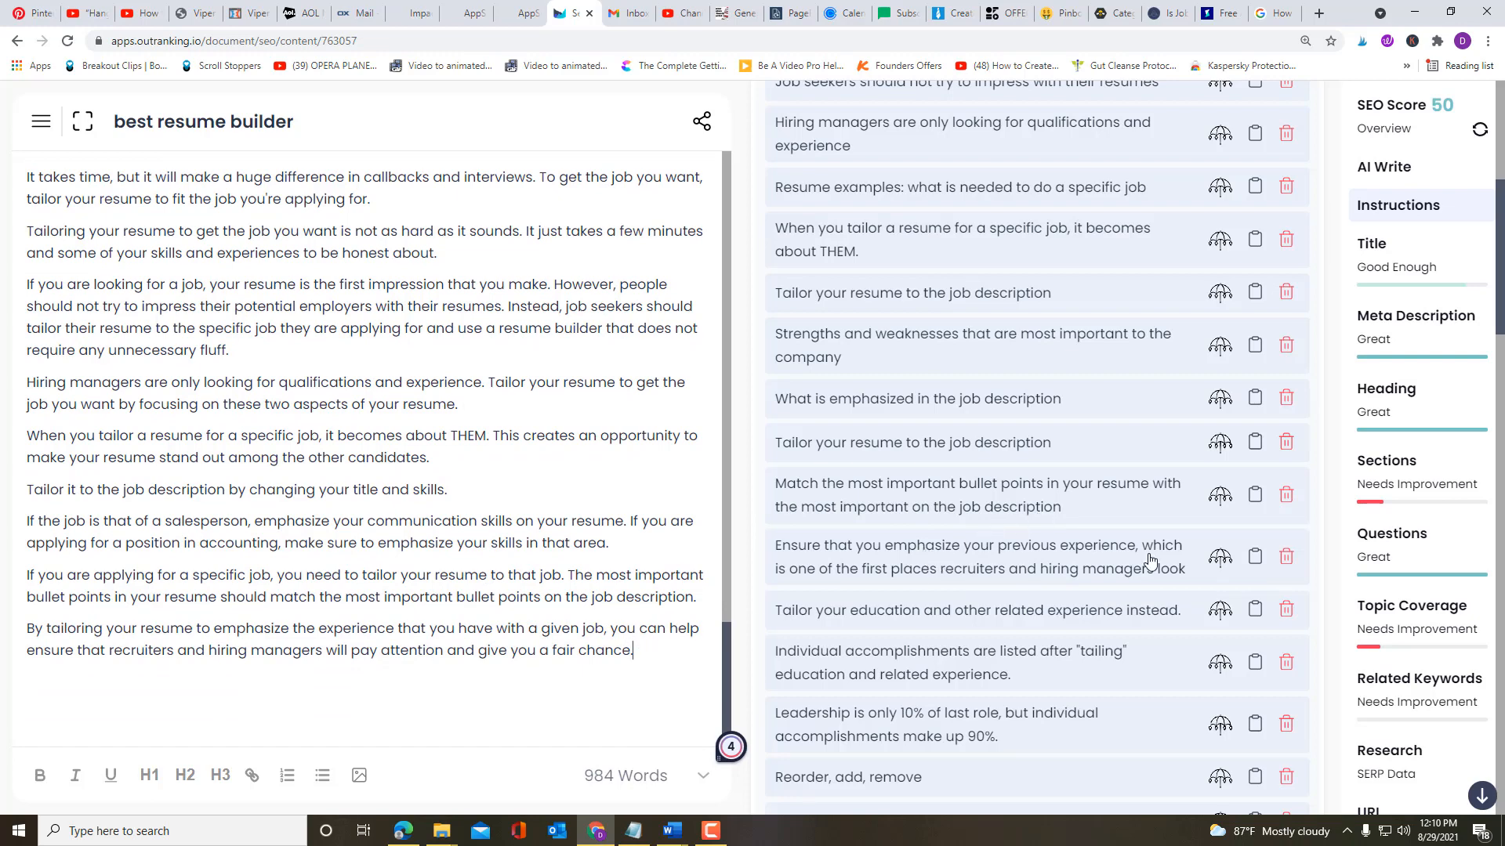
pyautogui.click(1220, 611)
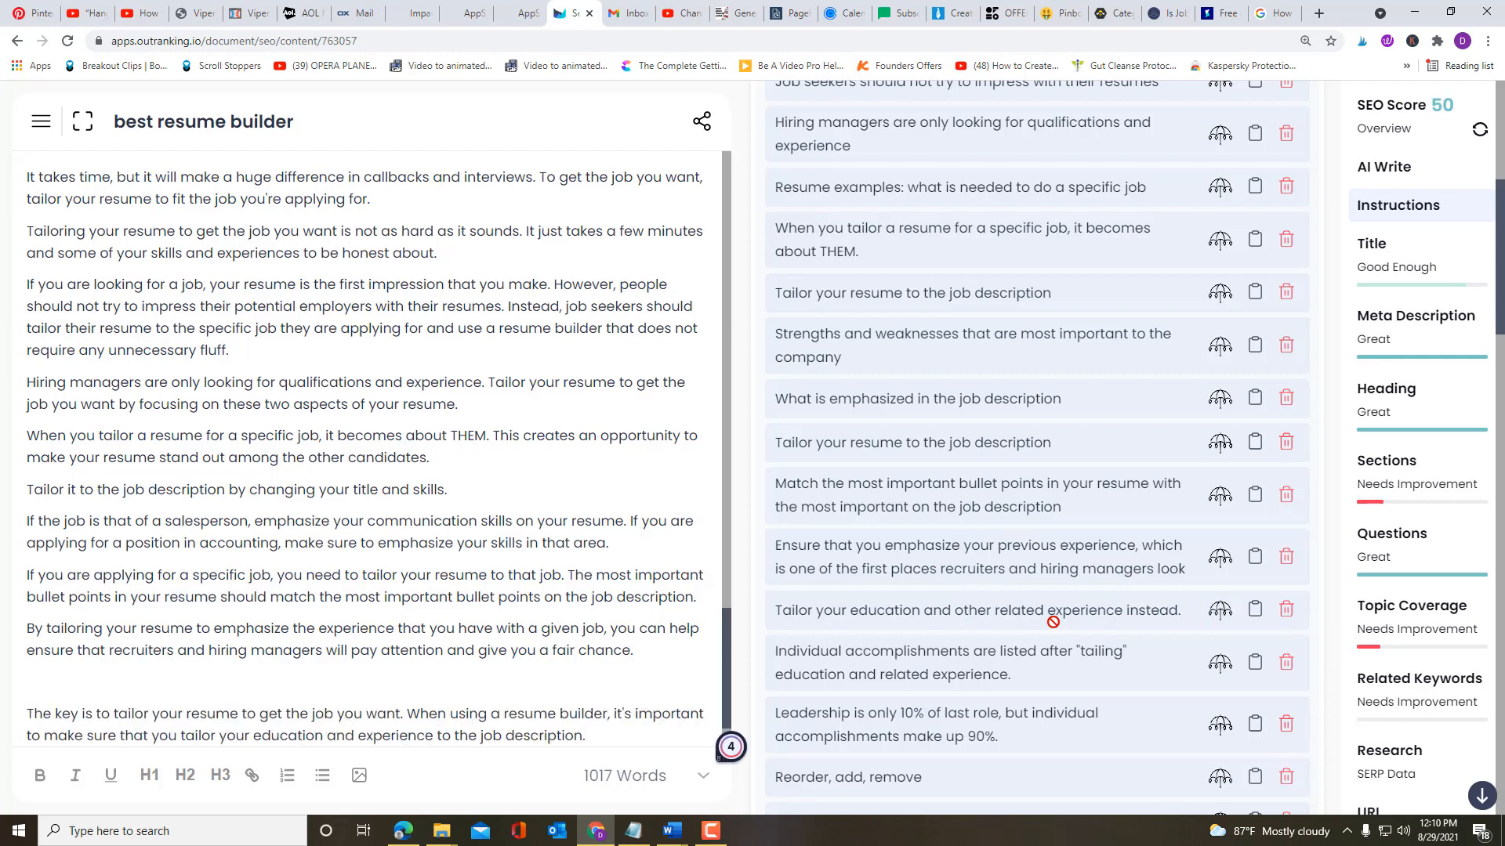
pyautogui.scroll(-2, 1052, 621)
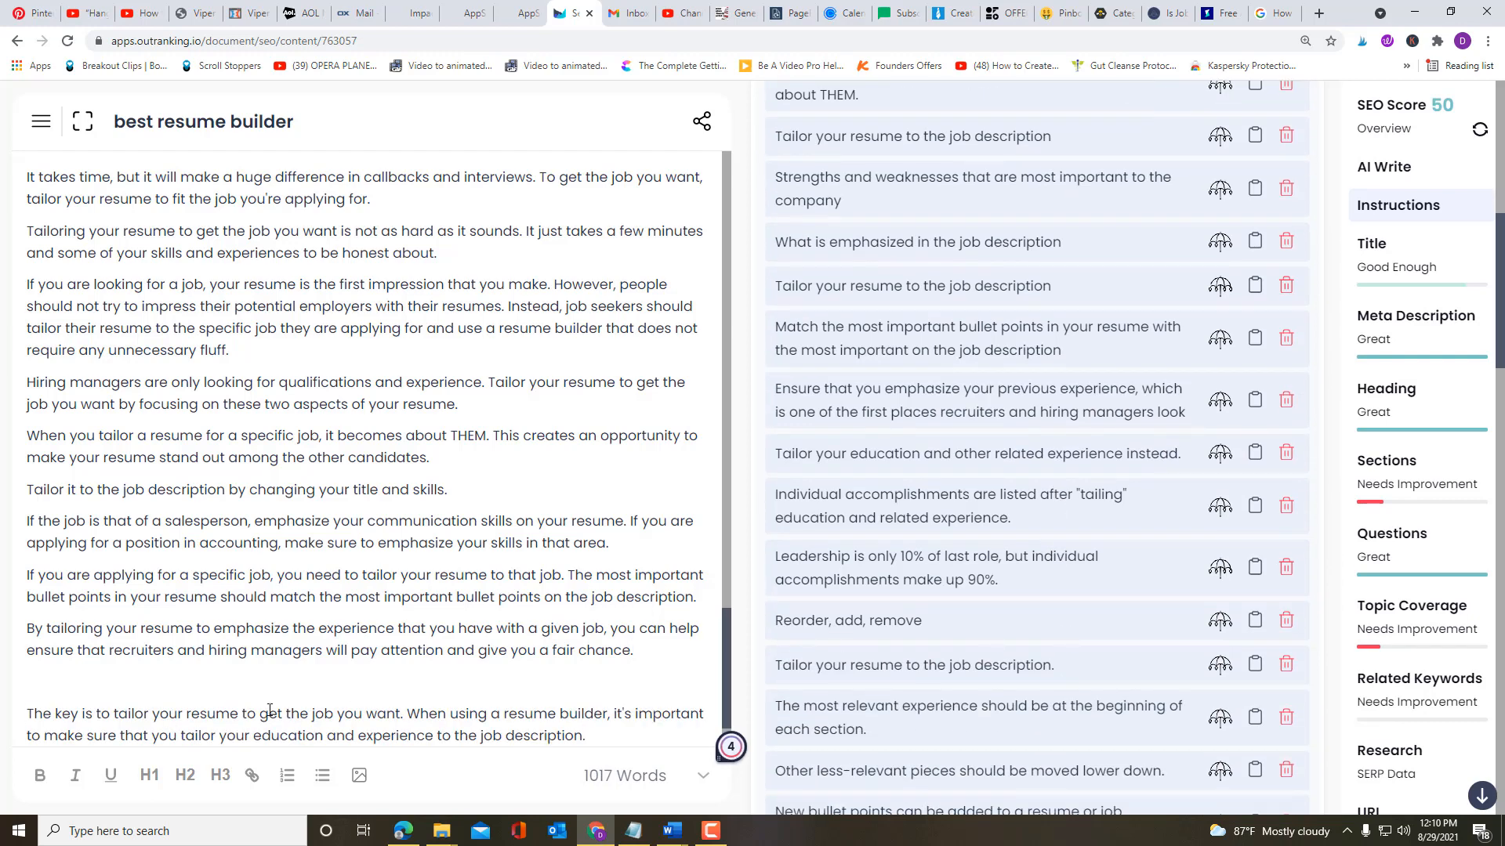
pyautogui.click(138, 681)
pyautogui.press('Delete')
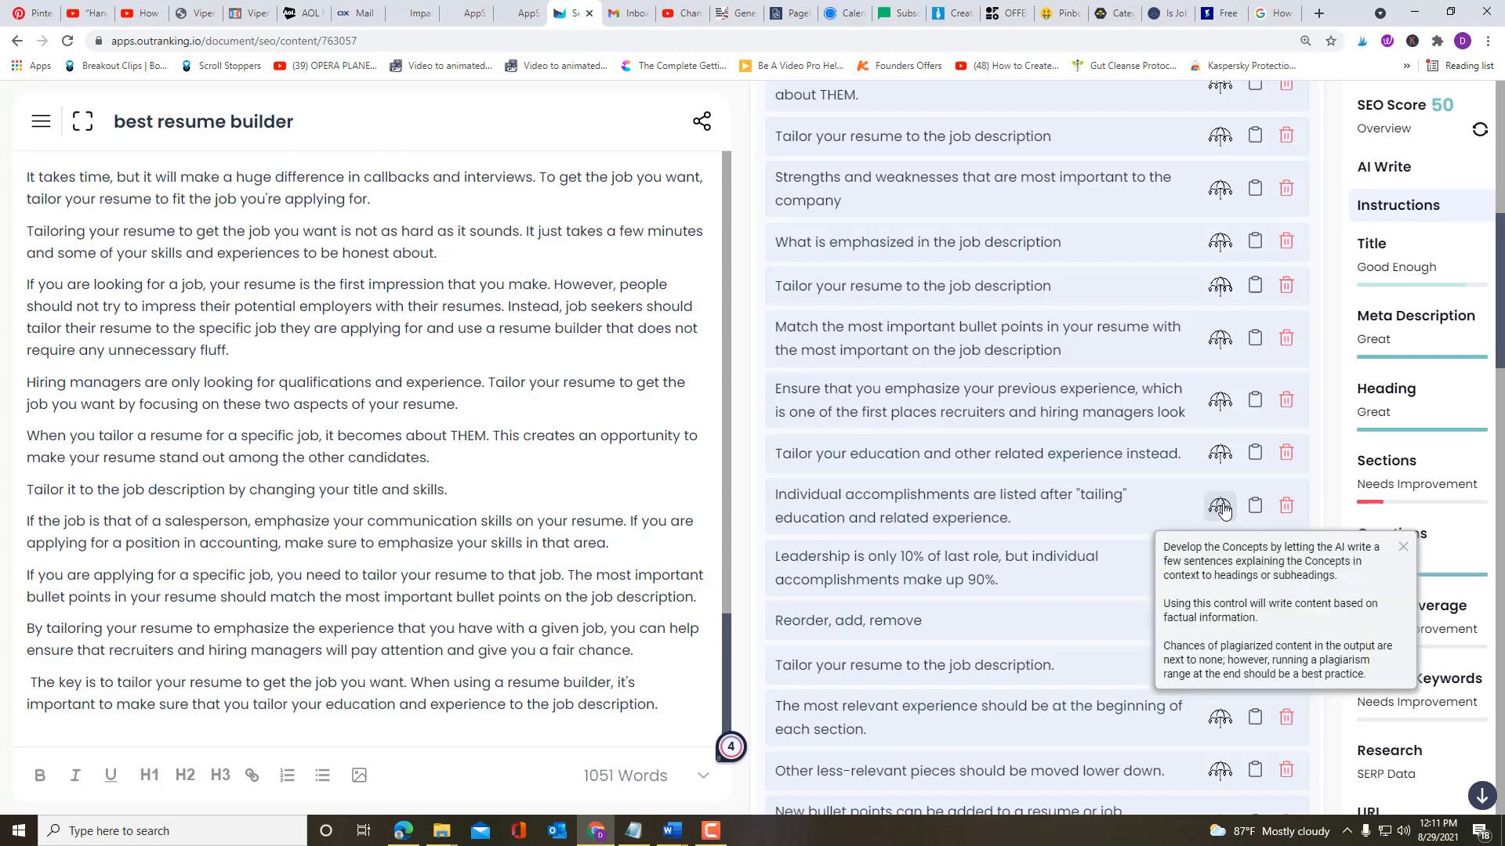
# Step: Expand the concept on individual accomplishments, and delete the generated sentence "Resume builders are software programs that allow you to create a professional resume."
pyautogui.scroll(-2, 998, 597)
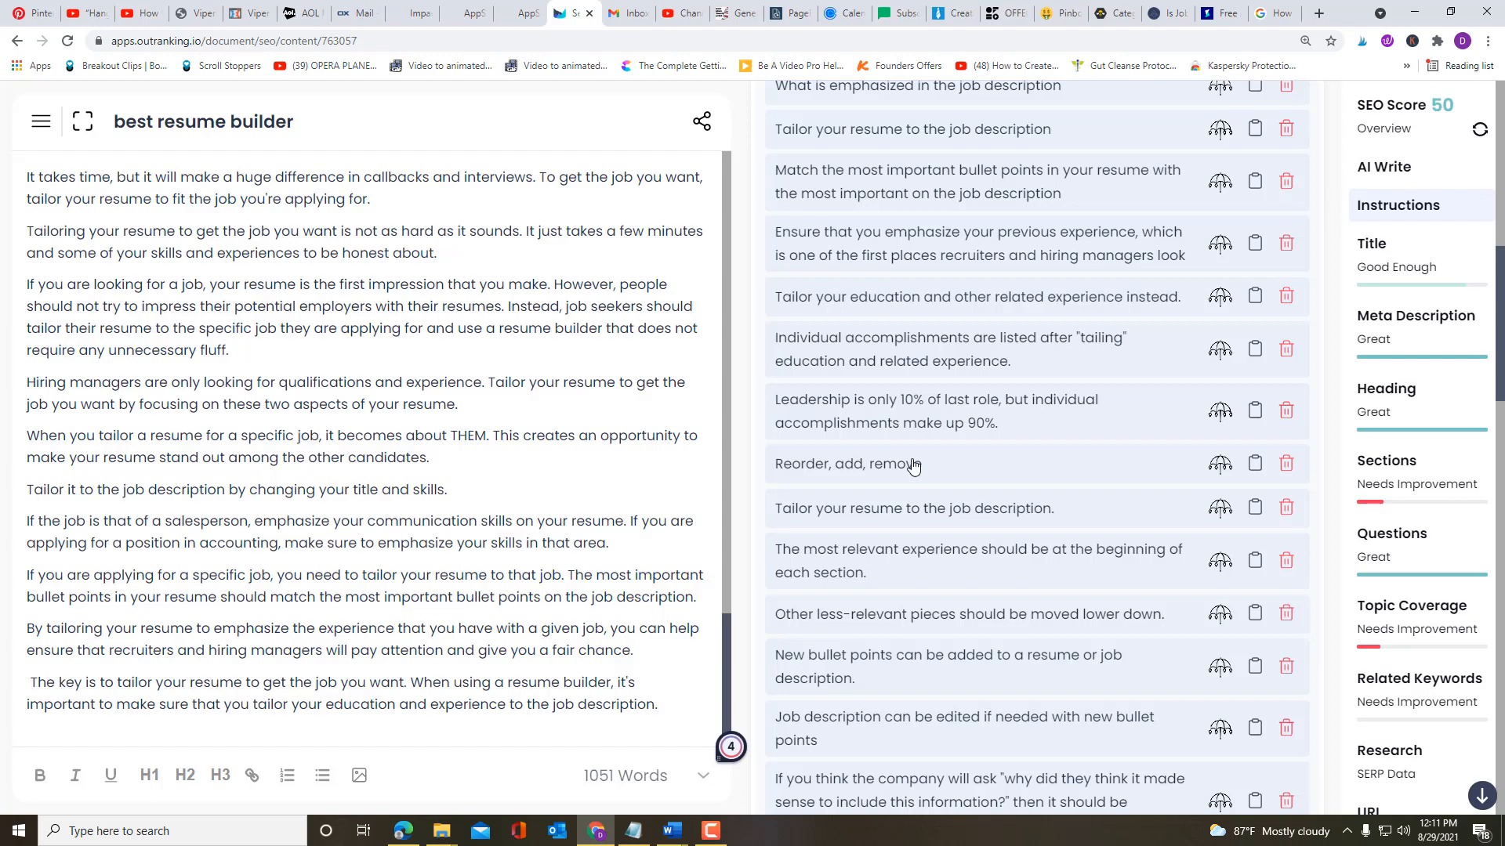
pyautogui.click(1219, 348)
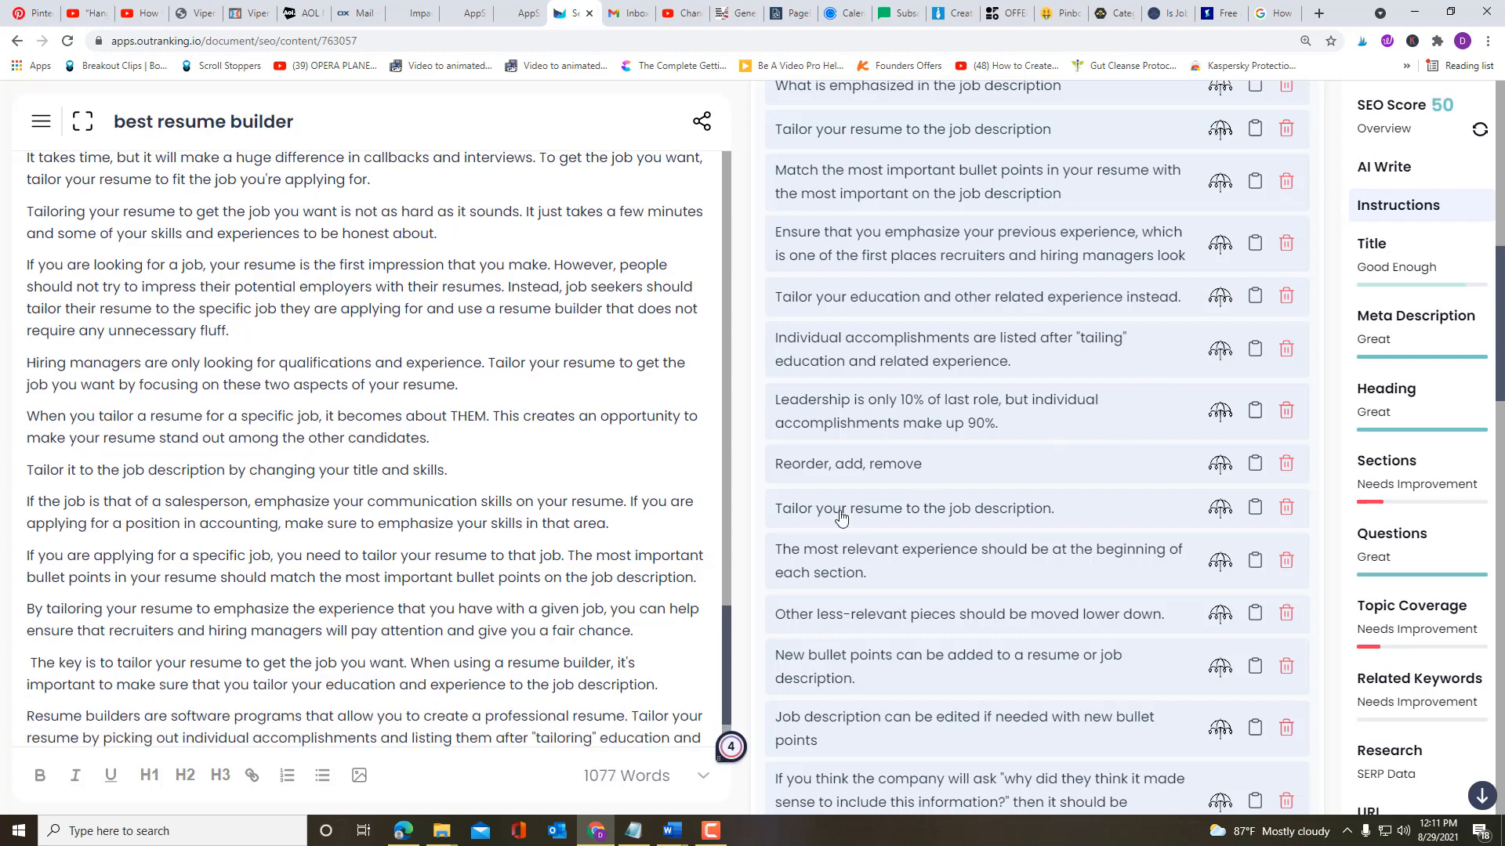
pyautogui.scroll(-2, 615, 650)
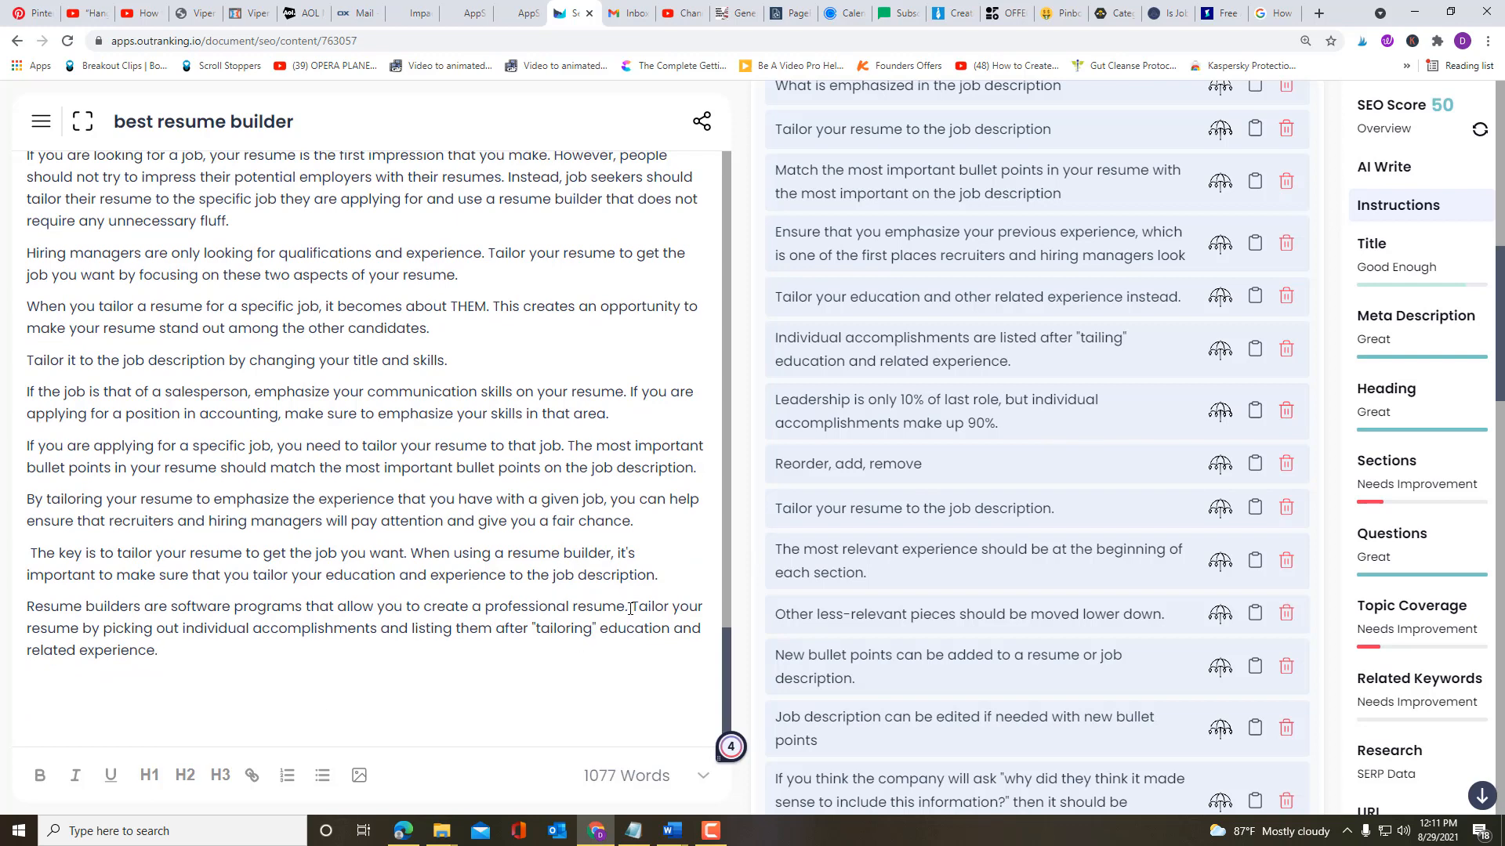
pyautogui.moveTo(630, 609); pyautogui.dragTo(4, 605)
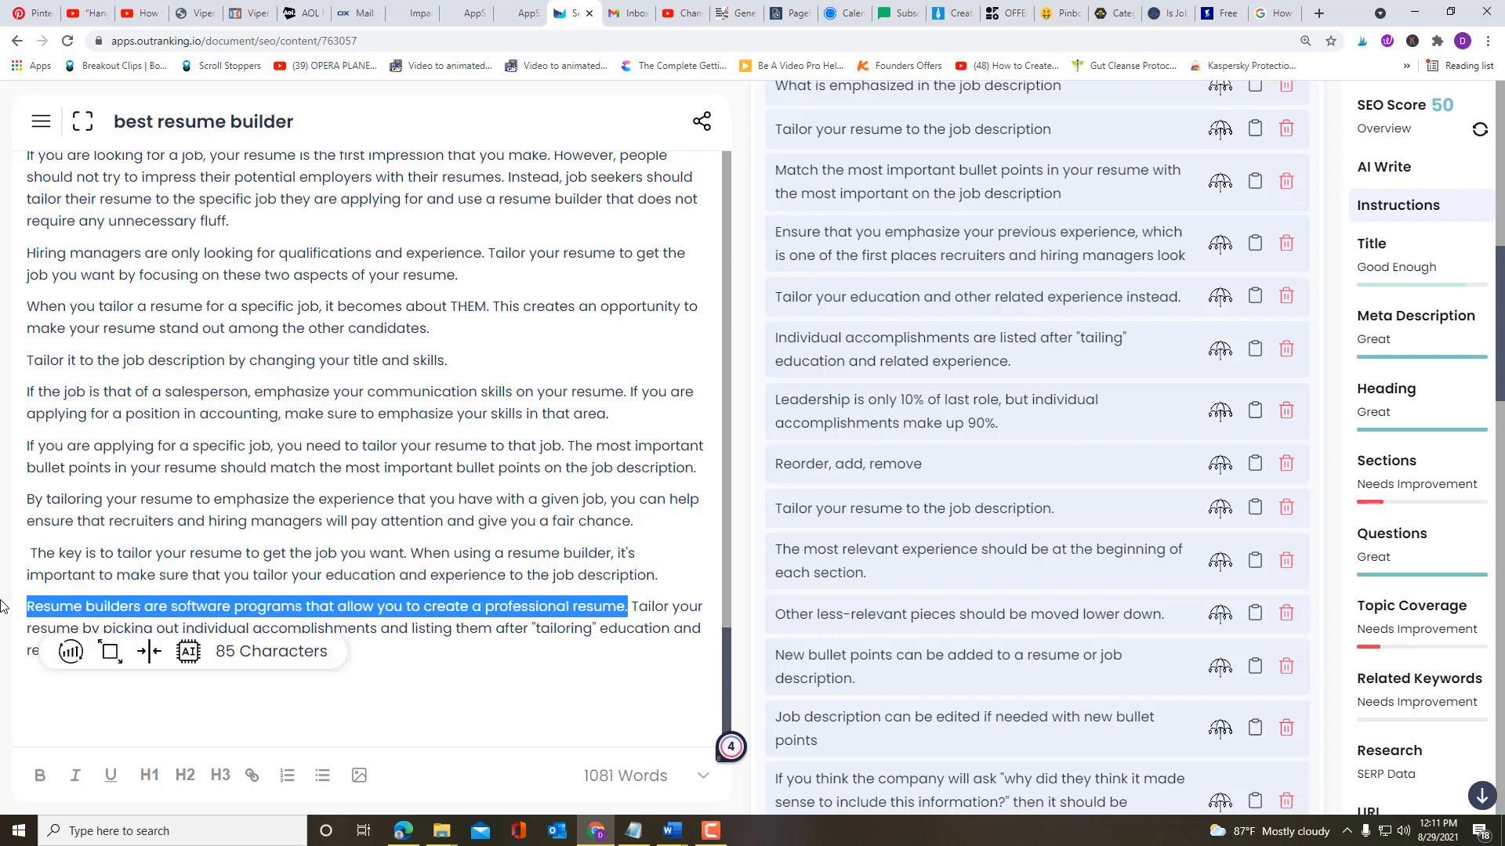
pyautogui.press('BackSpace')
pyautogui.press('Delete')
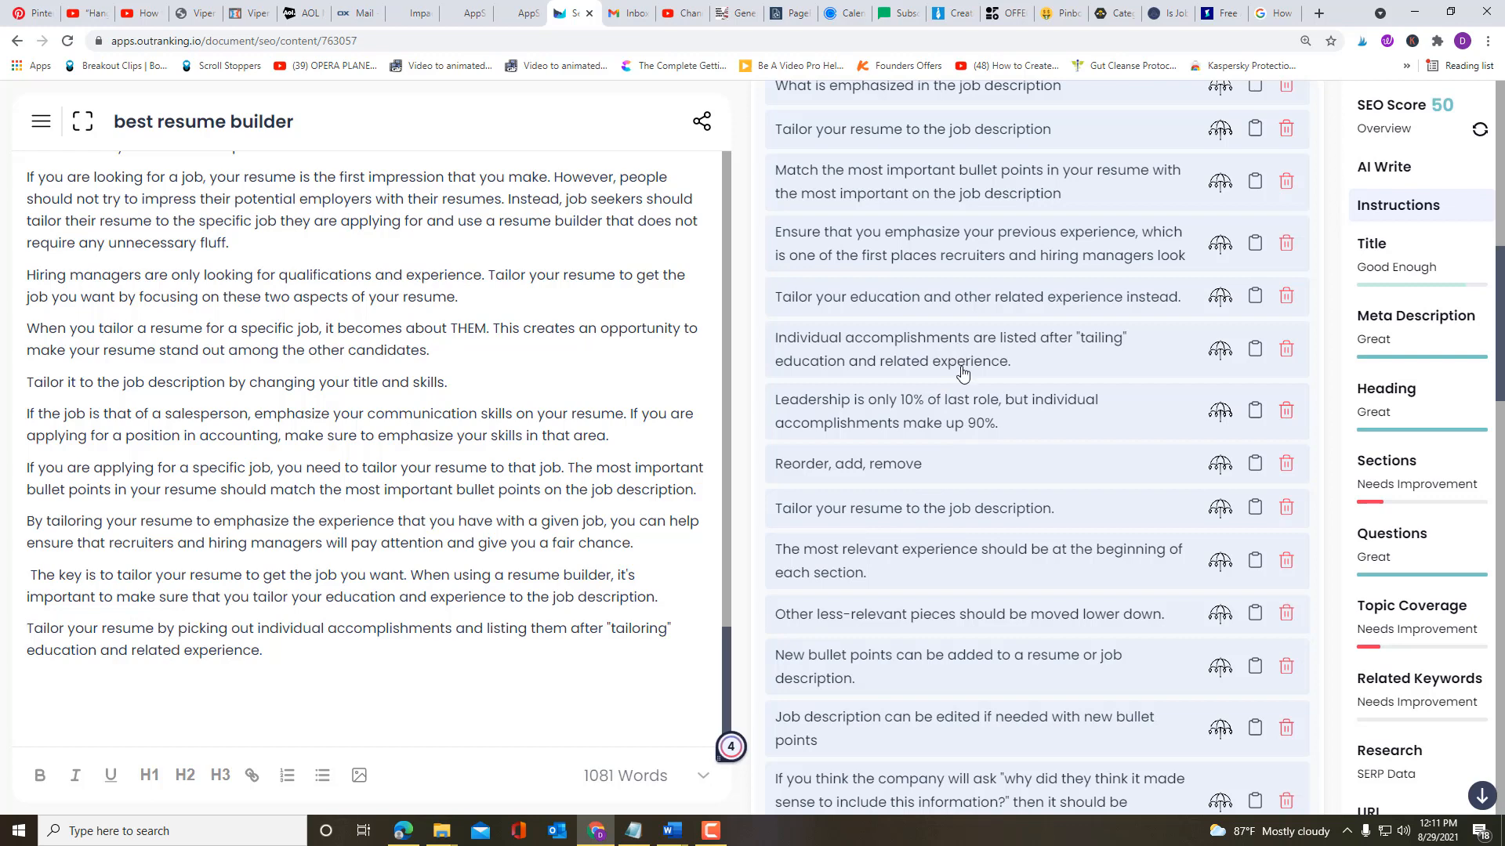
# Step: Expand the concept "Leadership is only 10% of last role" and move the generated text to the end of the individual accomplishments paragraph
pyautogui.click(1220, 410)
pyautogui.click(29, 605)
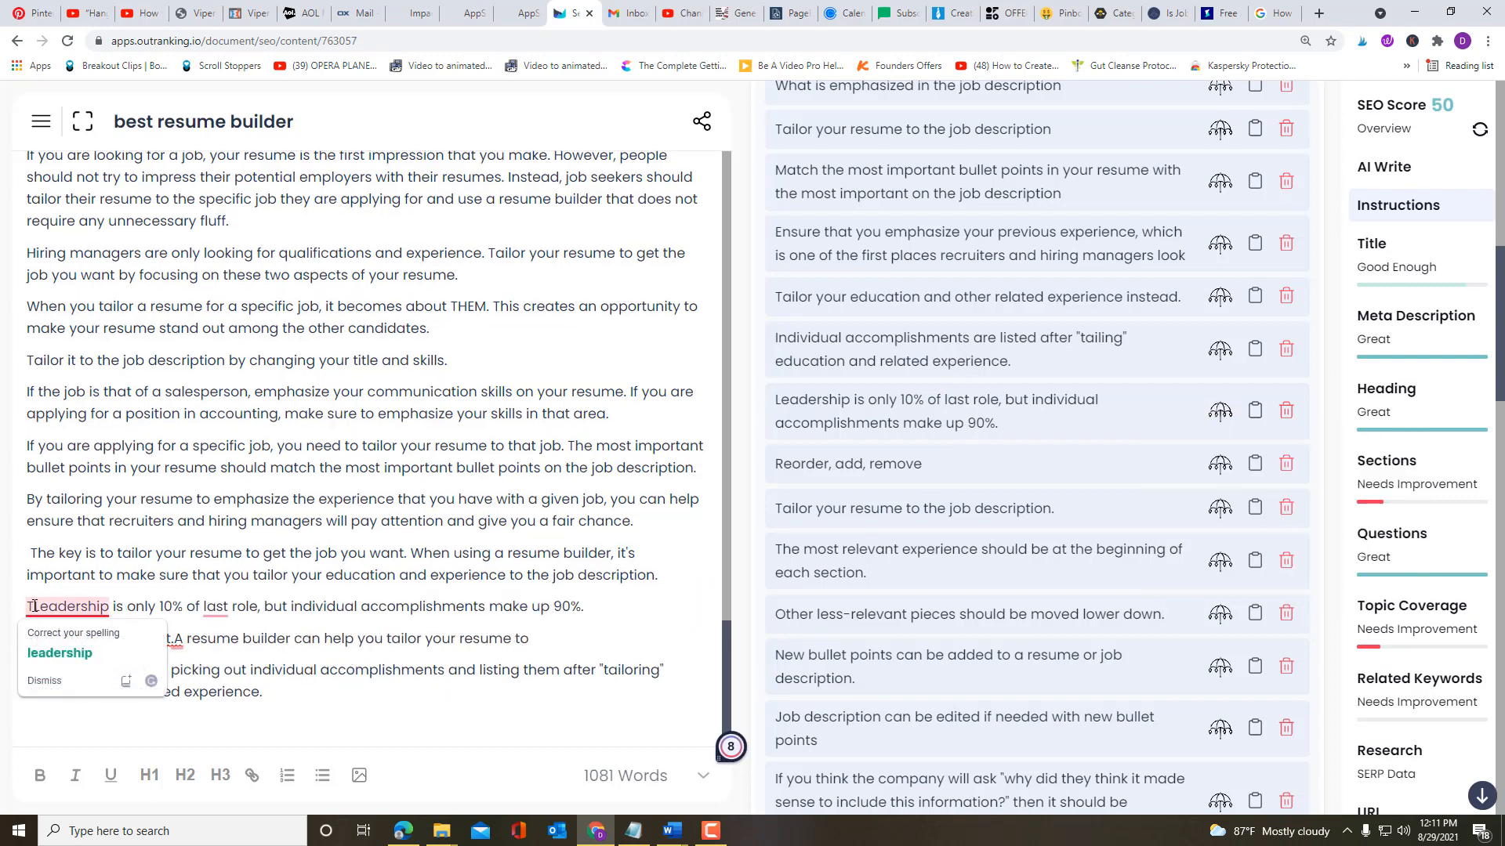
pyautogui.write('T')
pyautogui.moveTo(536, 639); pyautogui.dragTo(33, 605)
pyautogui.hotkey('ctrl', 'c')
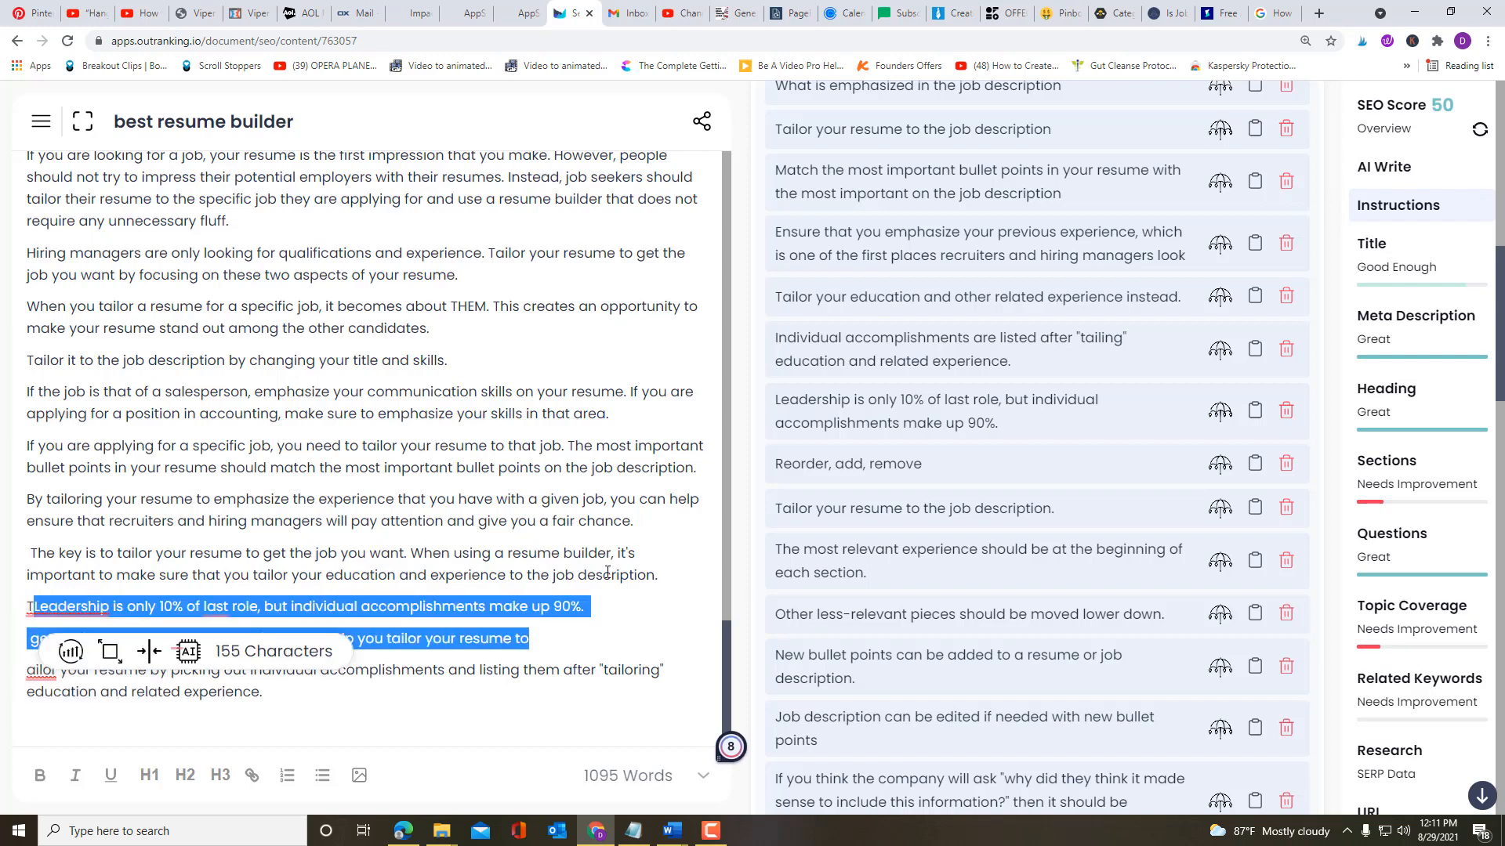
pyautogui.press('BackSpace')
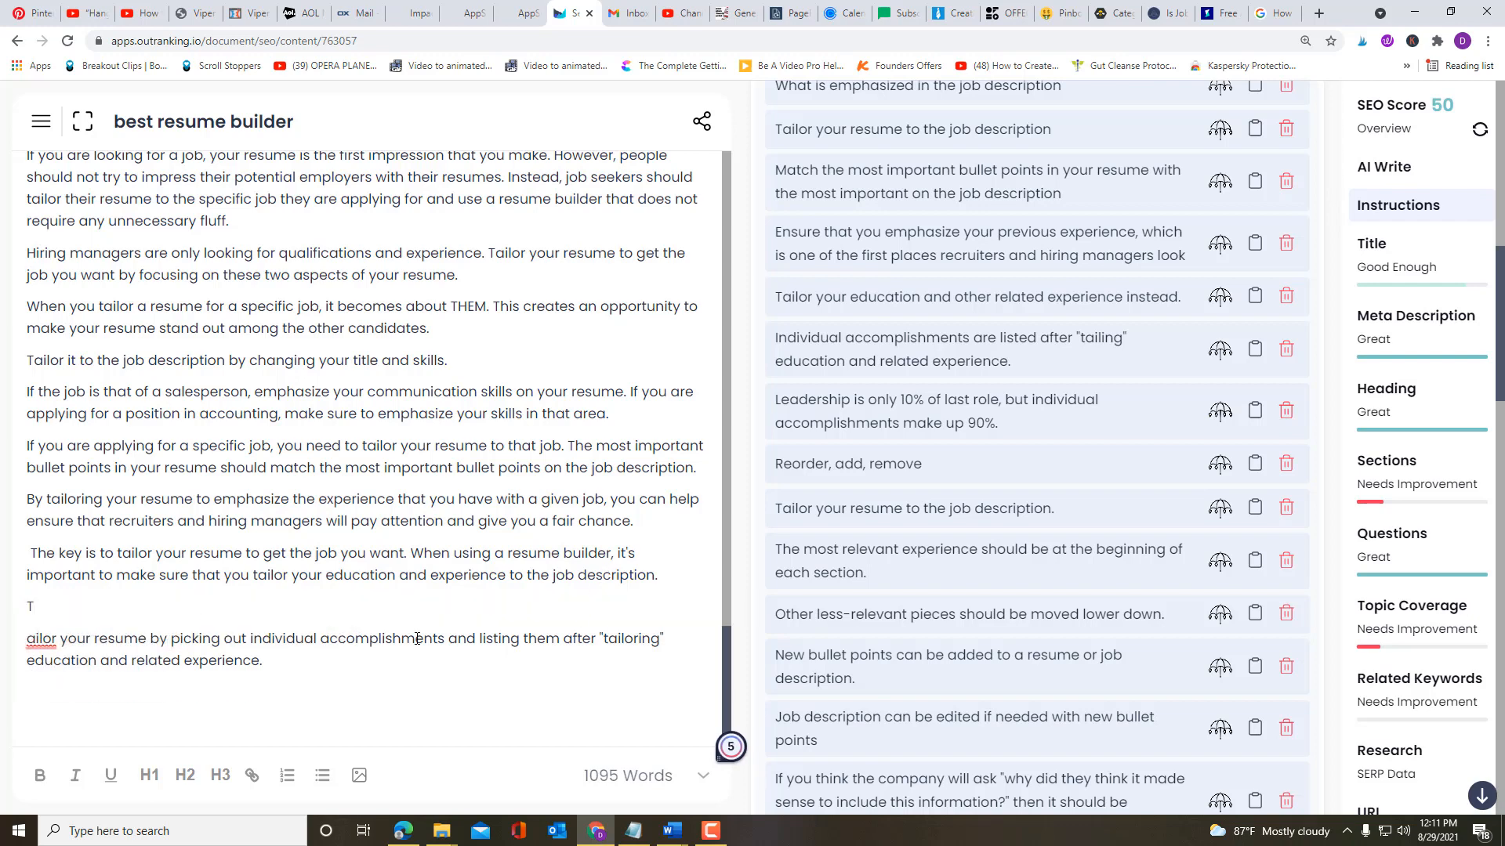
pyautogui.press('Delete')
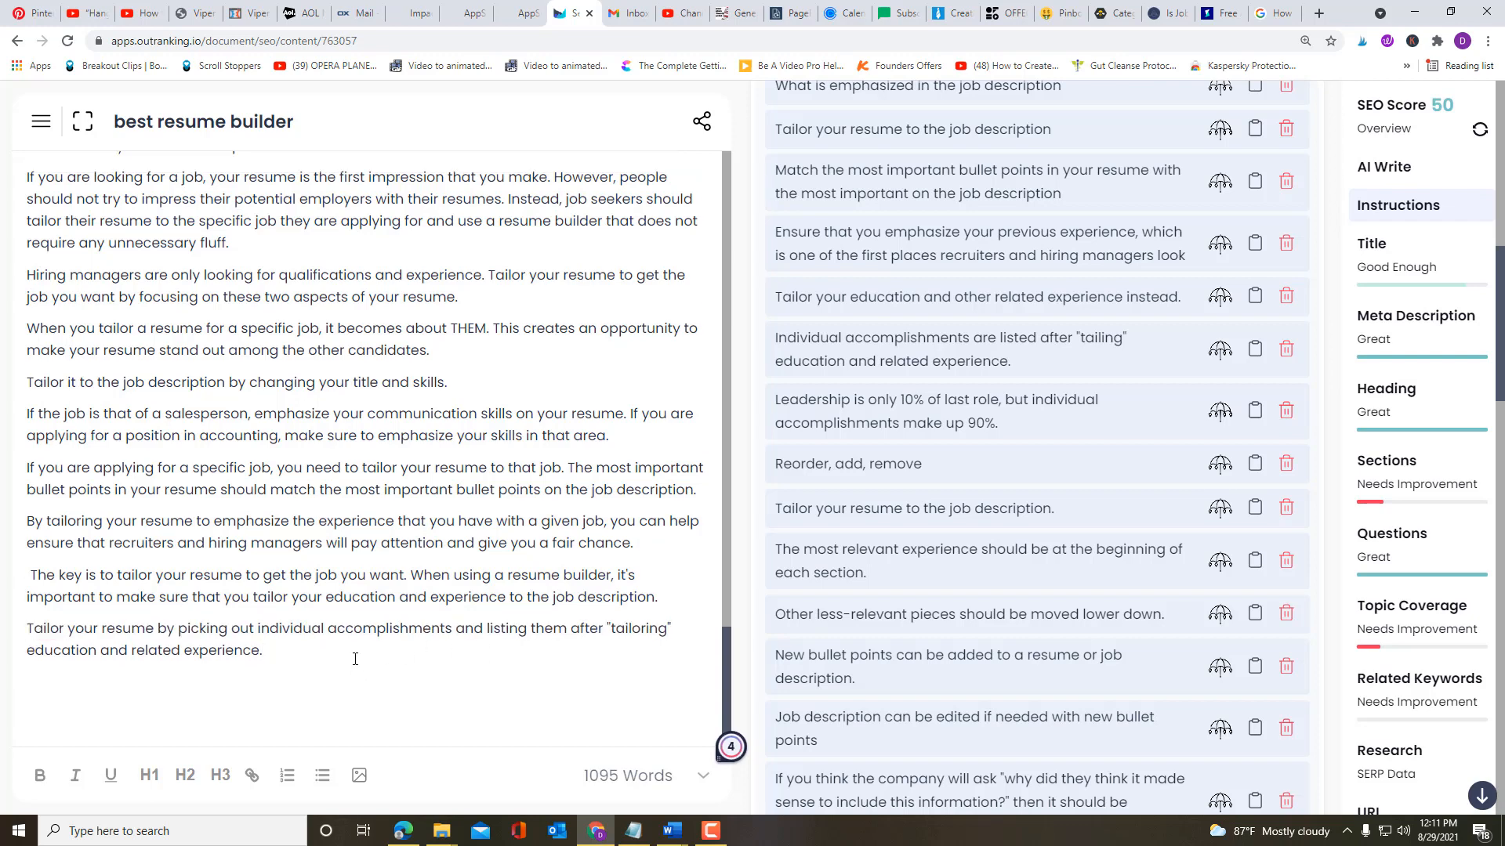
pyautogui.hotkey('ctrl', 'v')
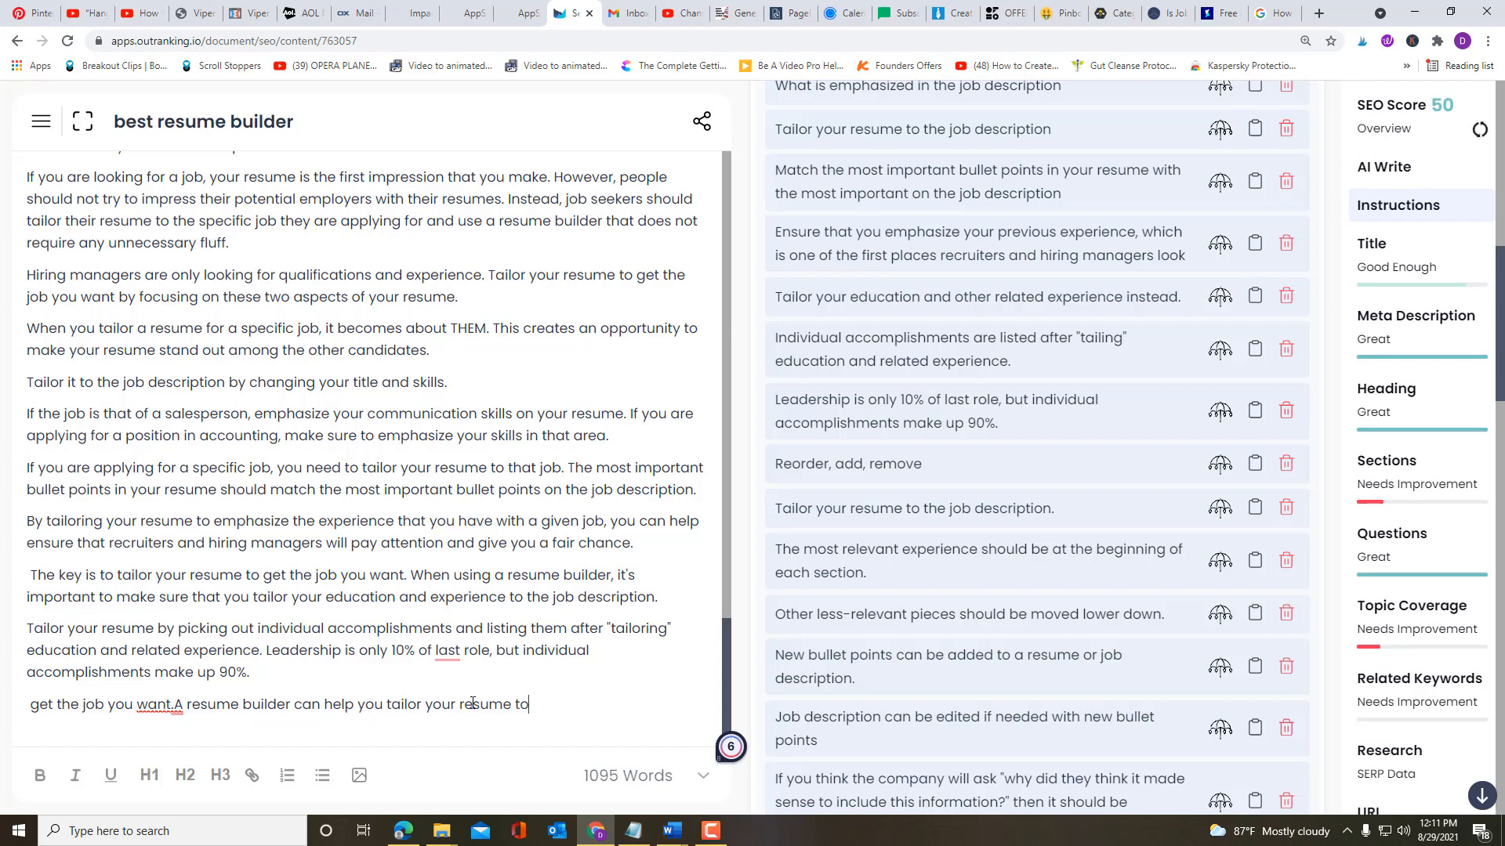
# Step: Delete the leftover resume builder line below the leadership sentence, and correct "10% of last role" to "10% of the last role"
pyautogui.moveTo(560, 704); pyautogui.dragTo(11, 709)
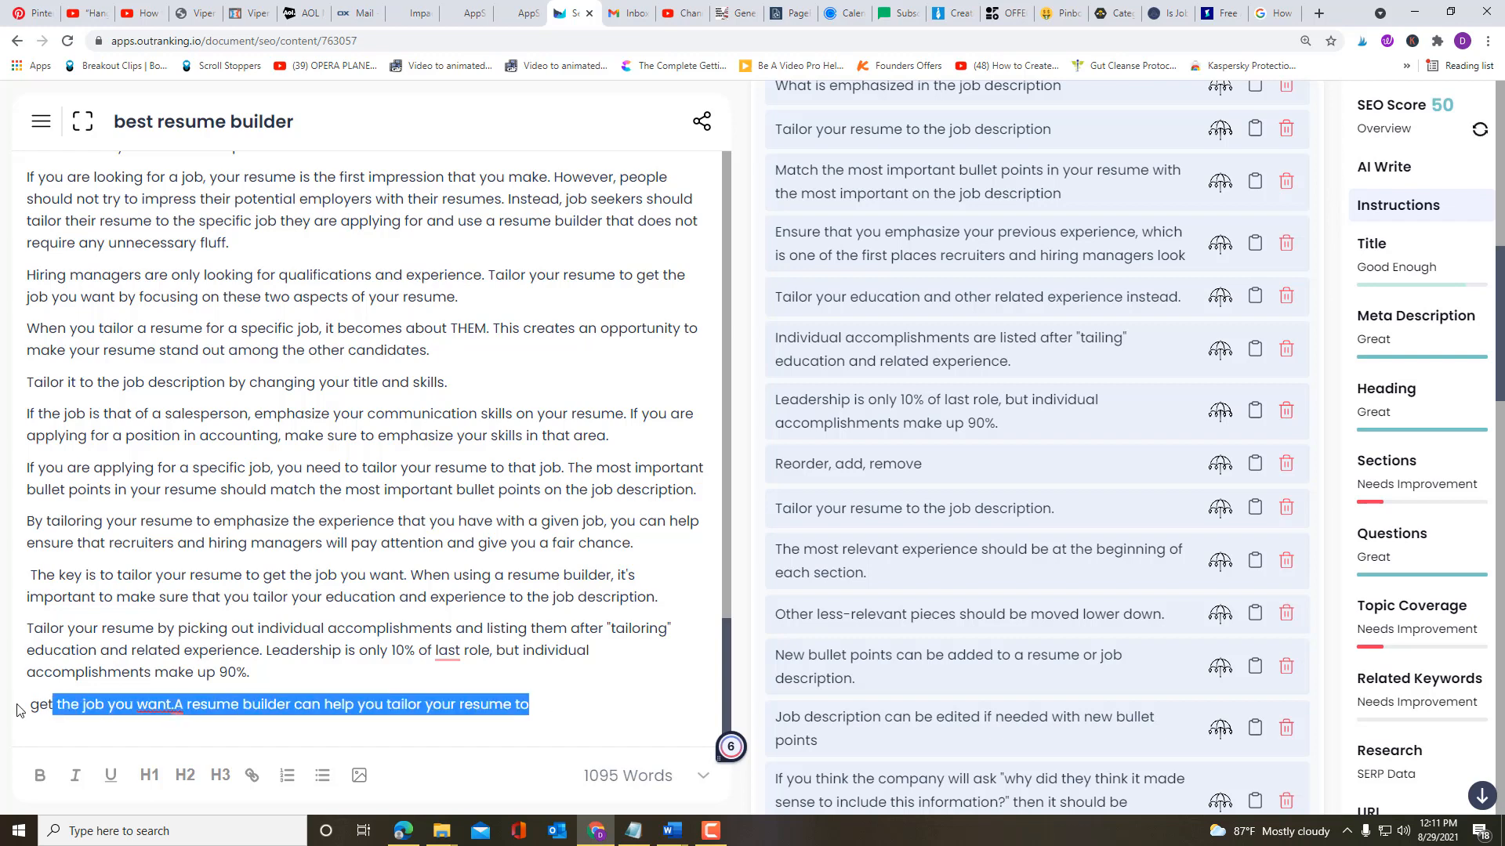
pyautogui.press('BackSpace')
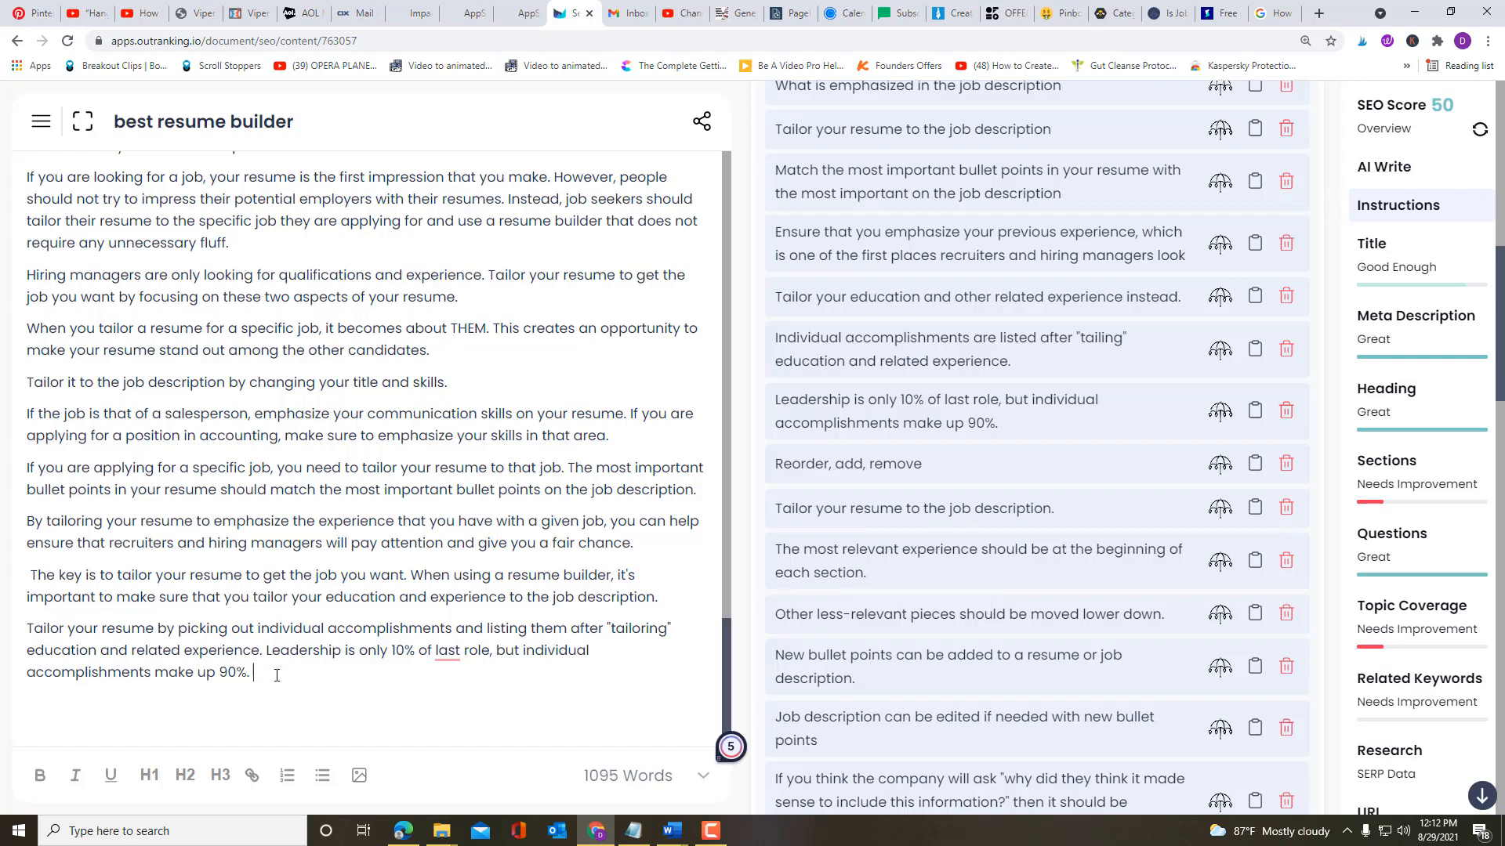
pyautogui.click(439, 652)
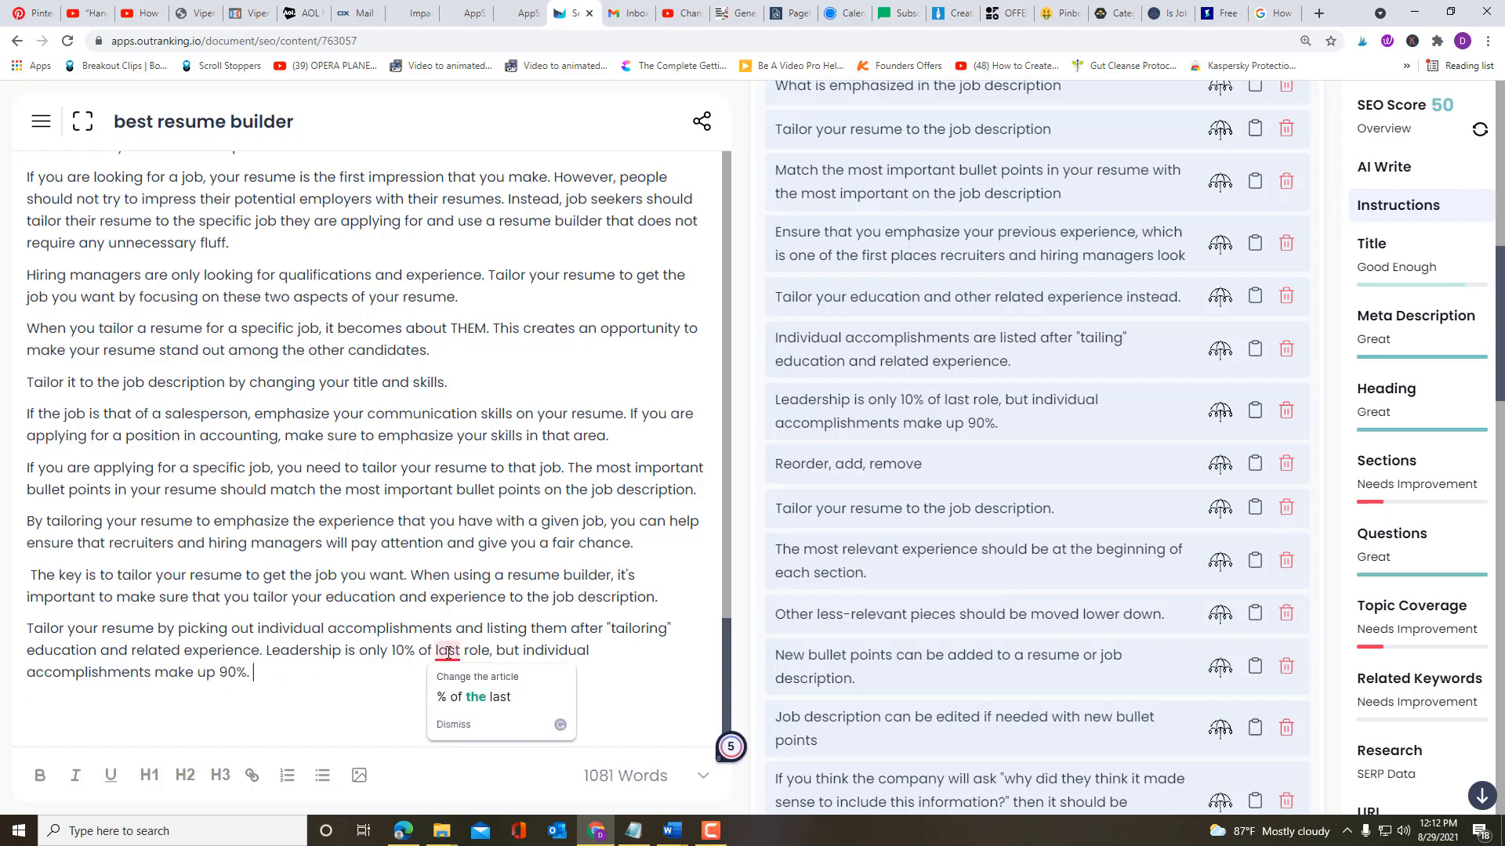
pyautogui.click(513, 695)
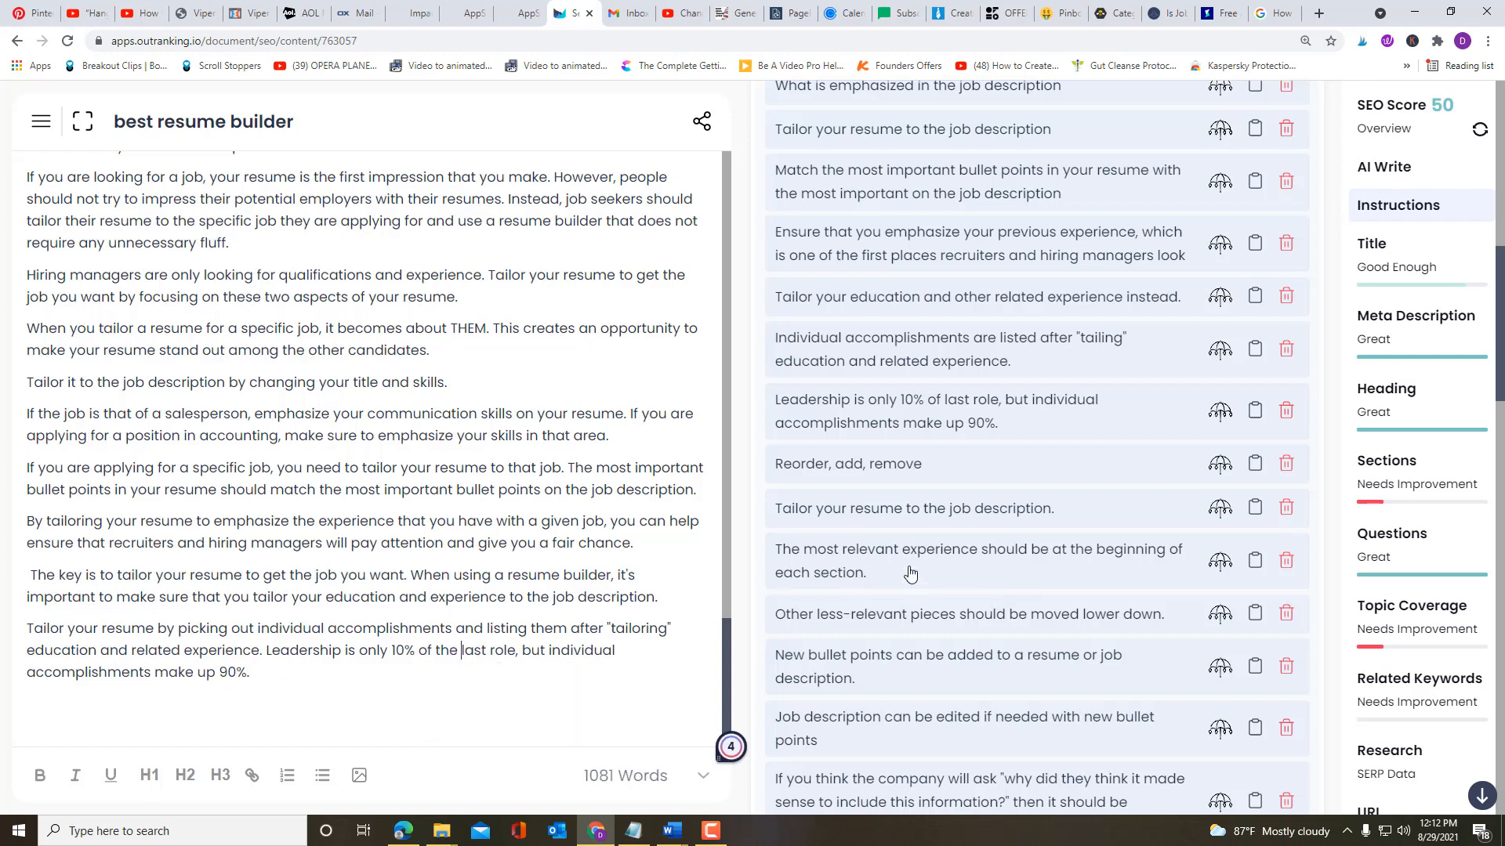
# Step: Expand "The most relevant experience should be at the beginning of each section", cut the generated text out, and rejoin the split word "last"
pyautogui.click(1221, 563)
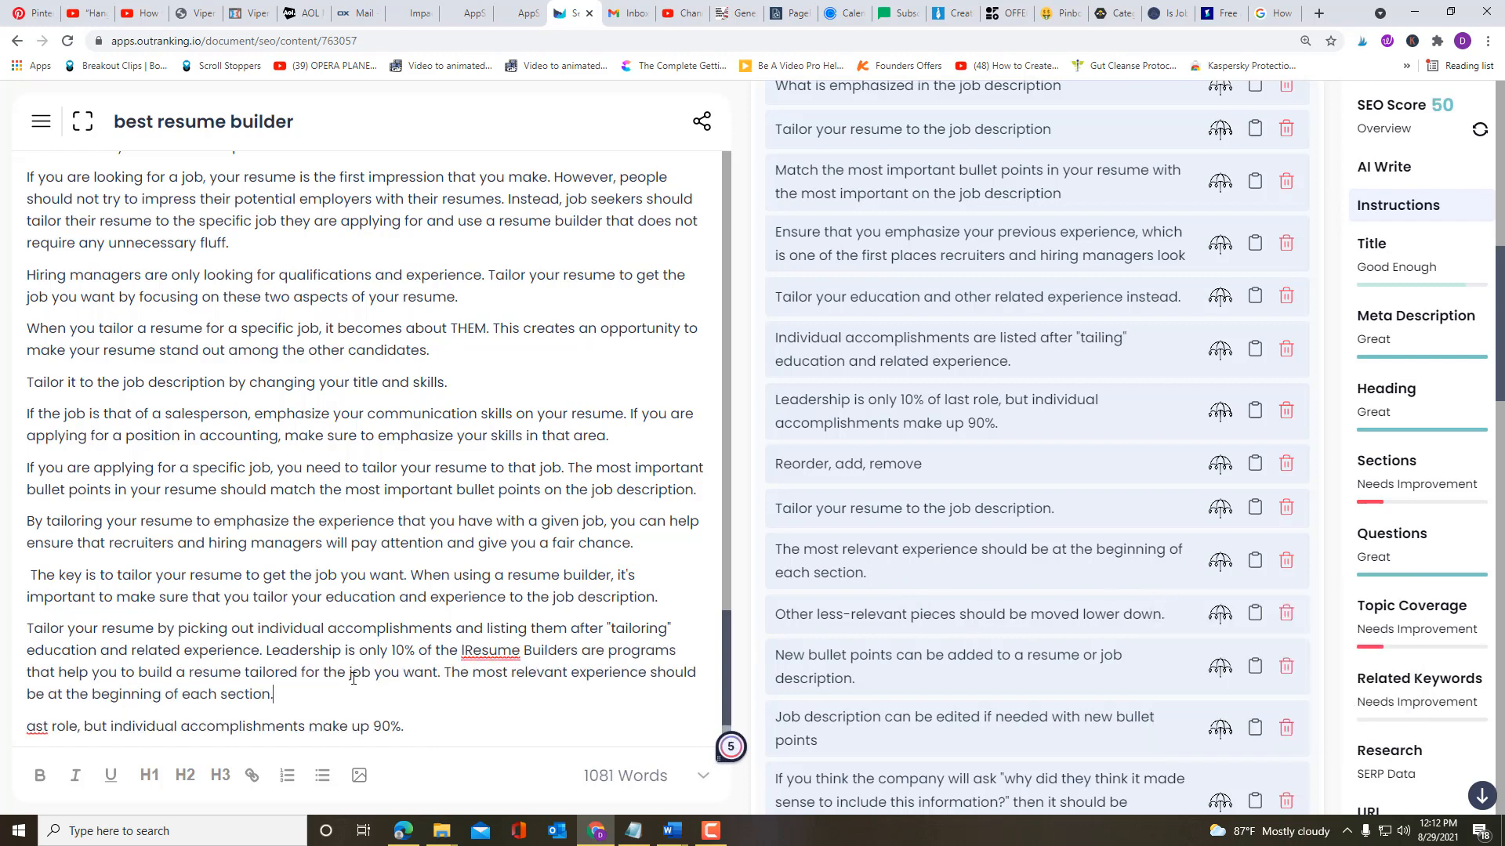
pyautogui.click(490, 651)
pyautogui.moveTo(469, 660)
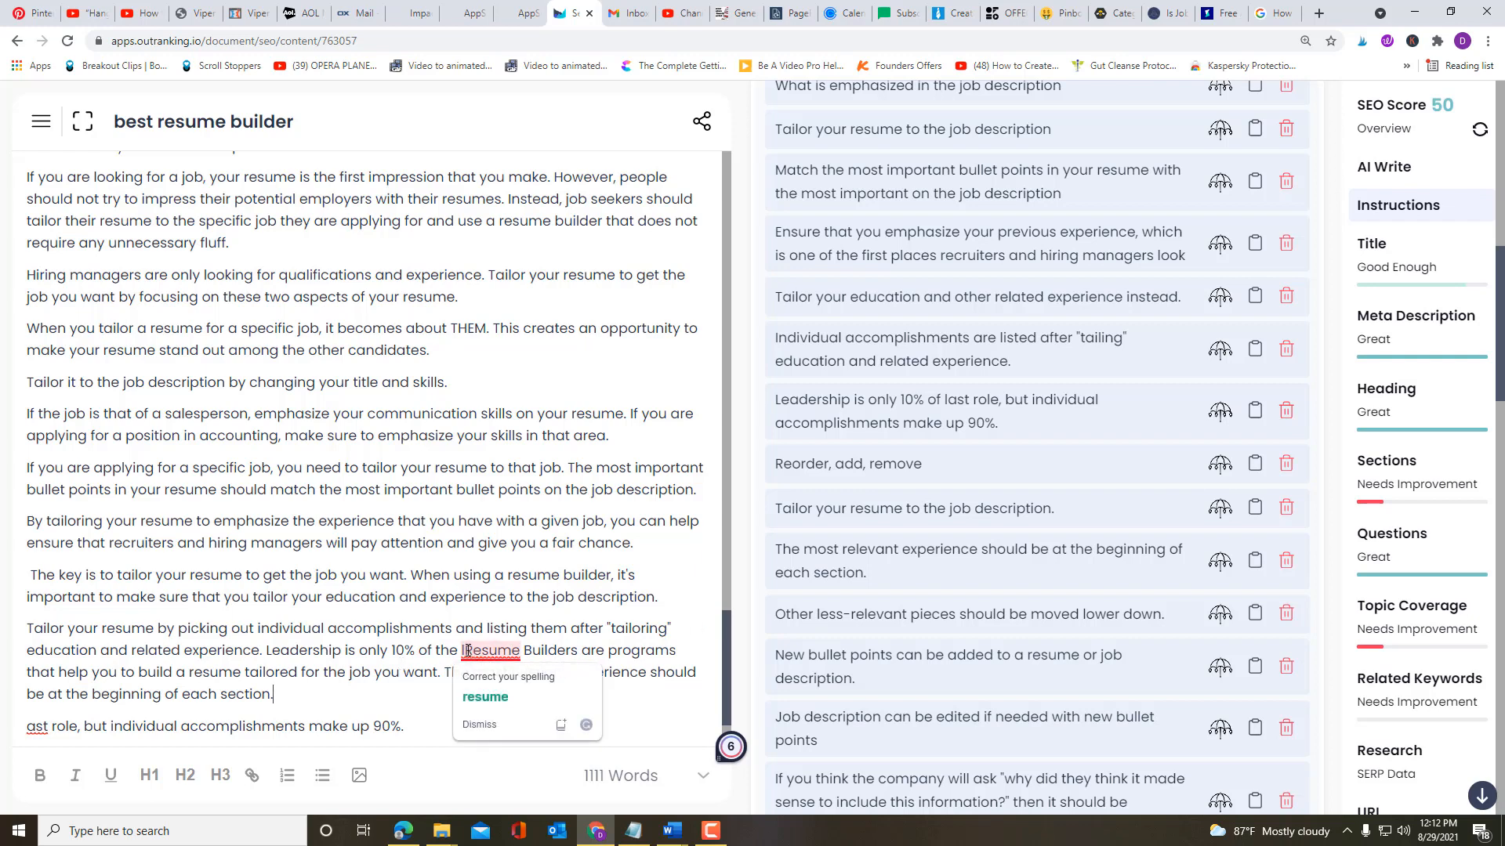
pyautogui.moveTo(467, 651); pyautogui.dragTo(593, 691)
pyautogui.hotkey('ctrl', 'c')
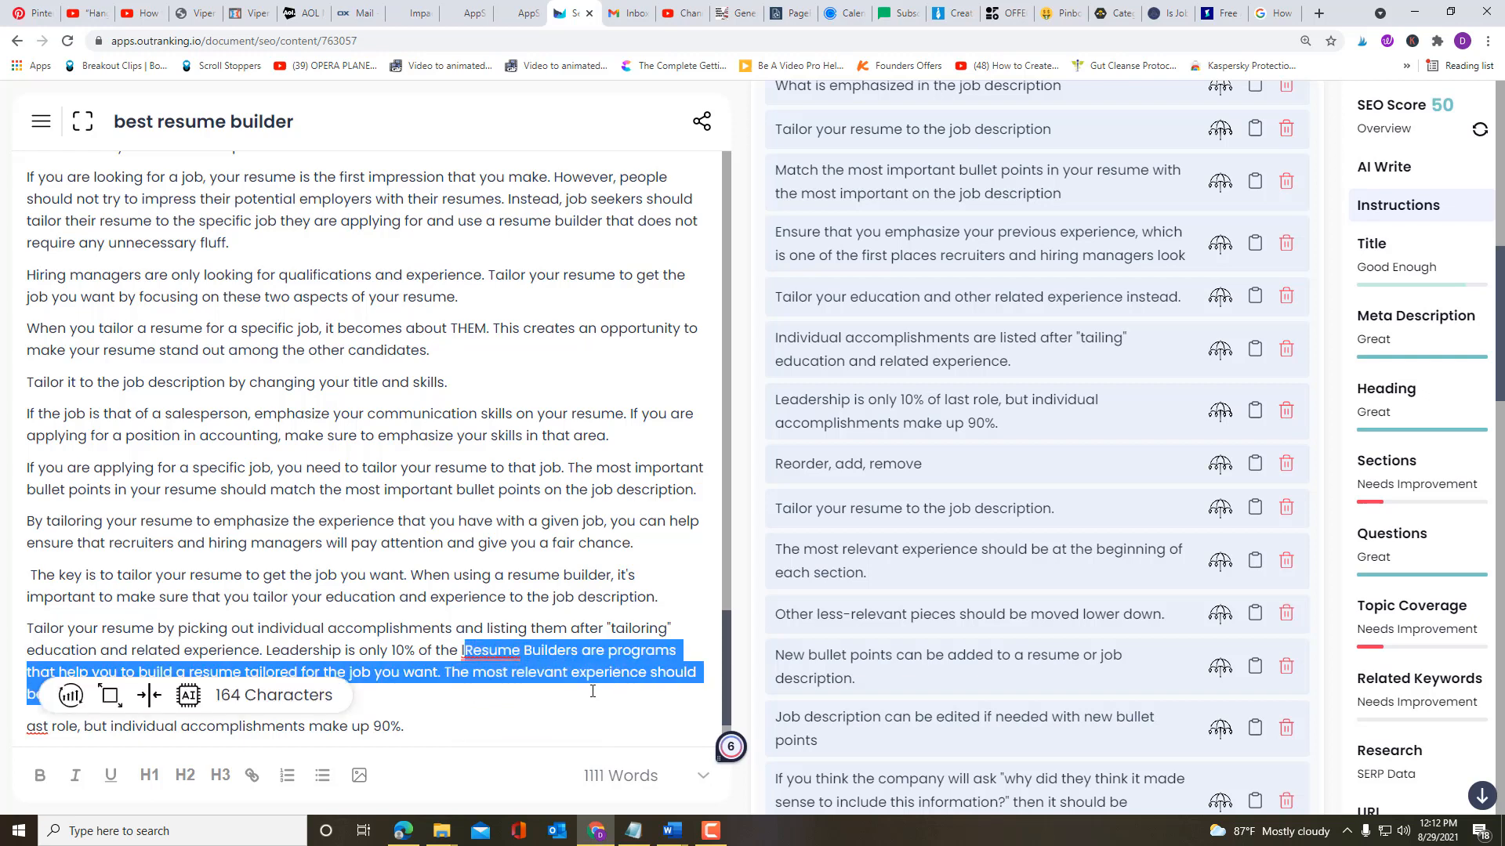
pyautogui.press('BackSpace')
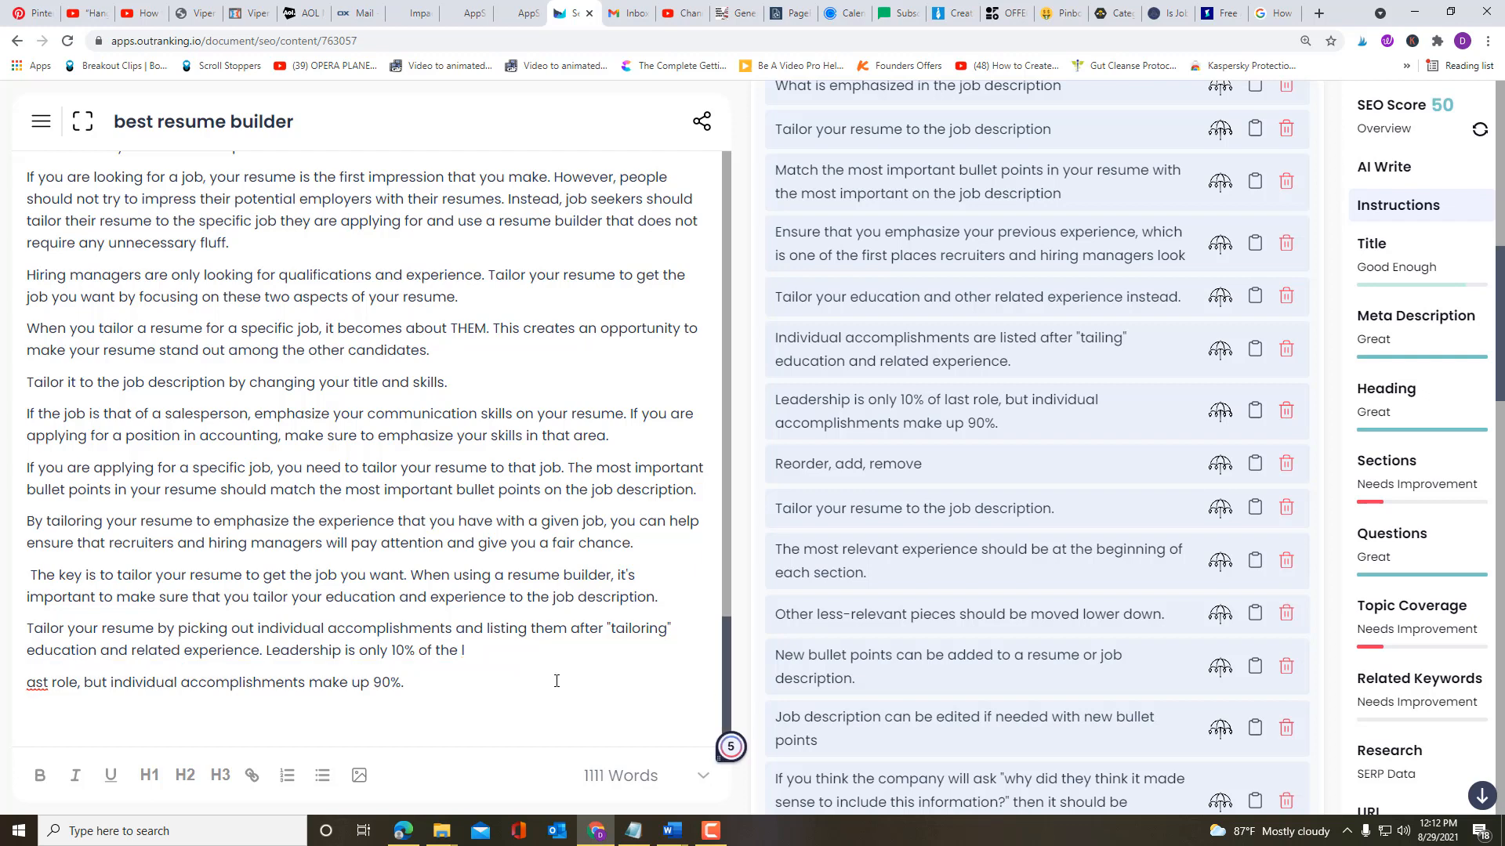
pyautogui.press('Delete')
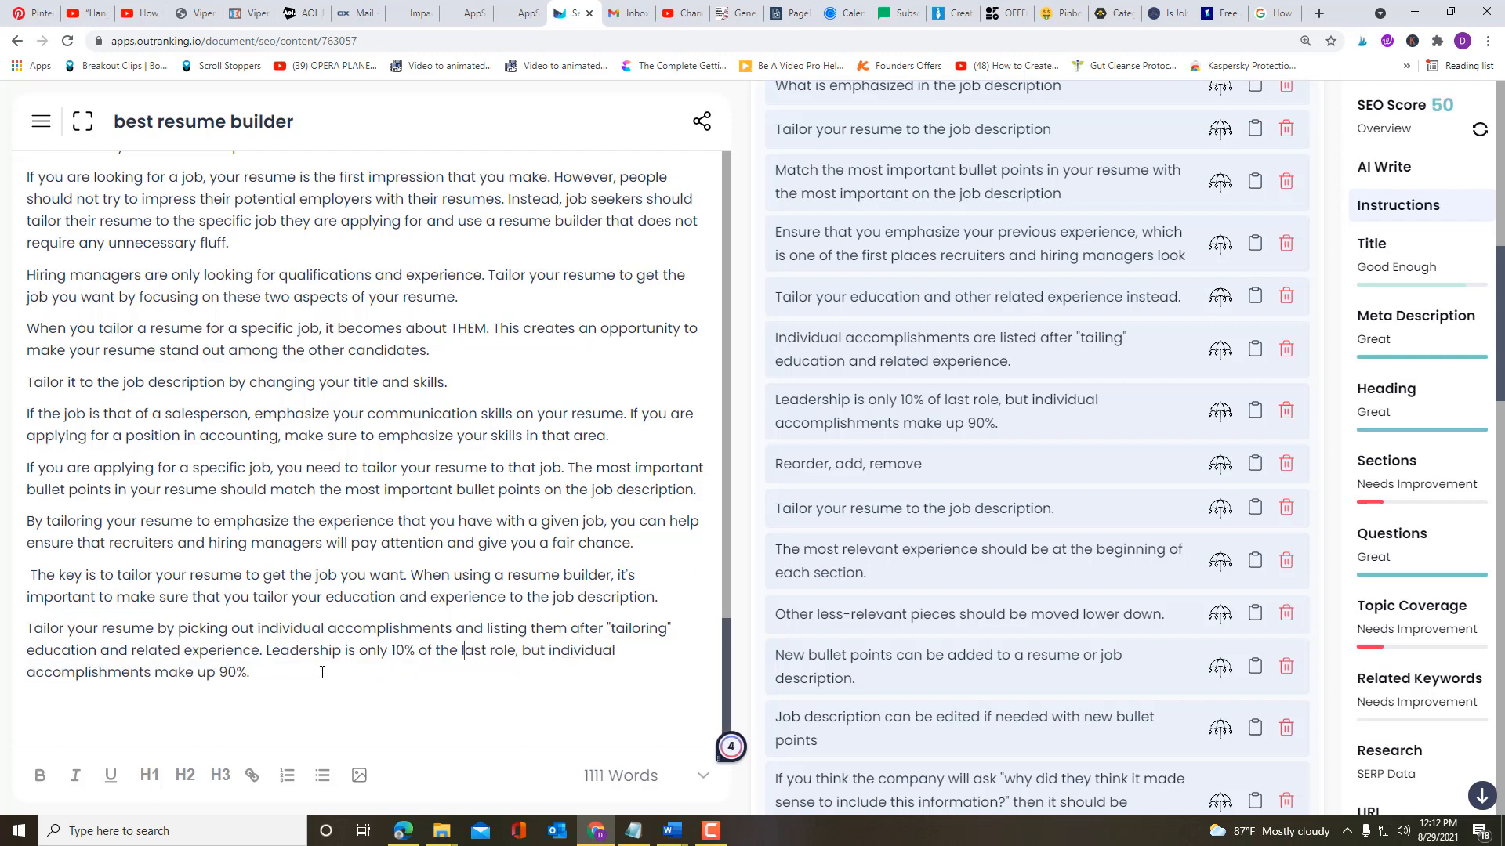
# Step: Paste the cut text after "make up 90%." and delete its sentence beginning "Resume Builders are programs"
pyautogui.click(321, 672)
pyautogui.hotkey('ctrl', 'v')
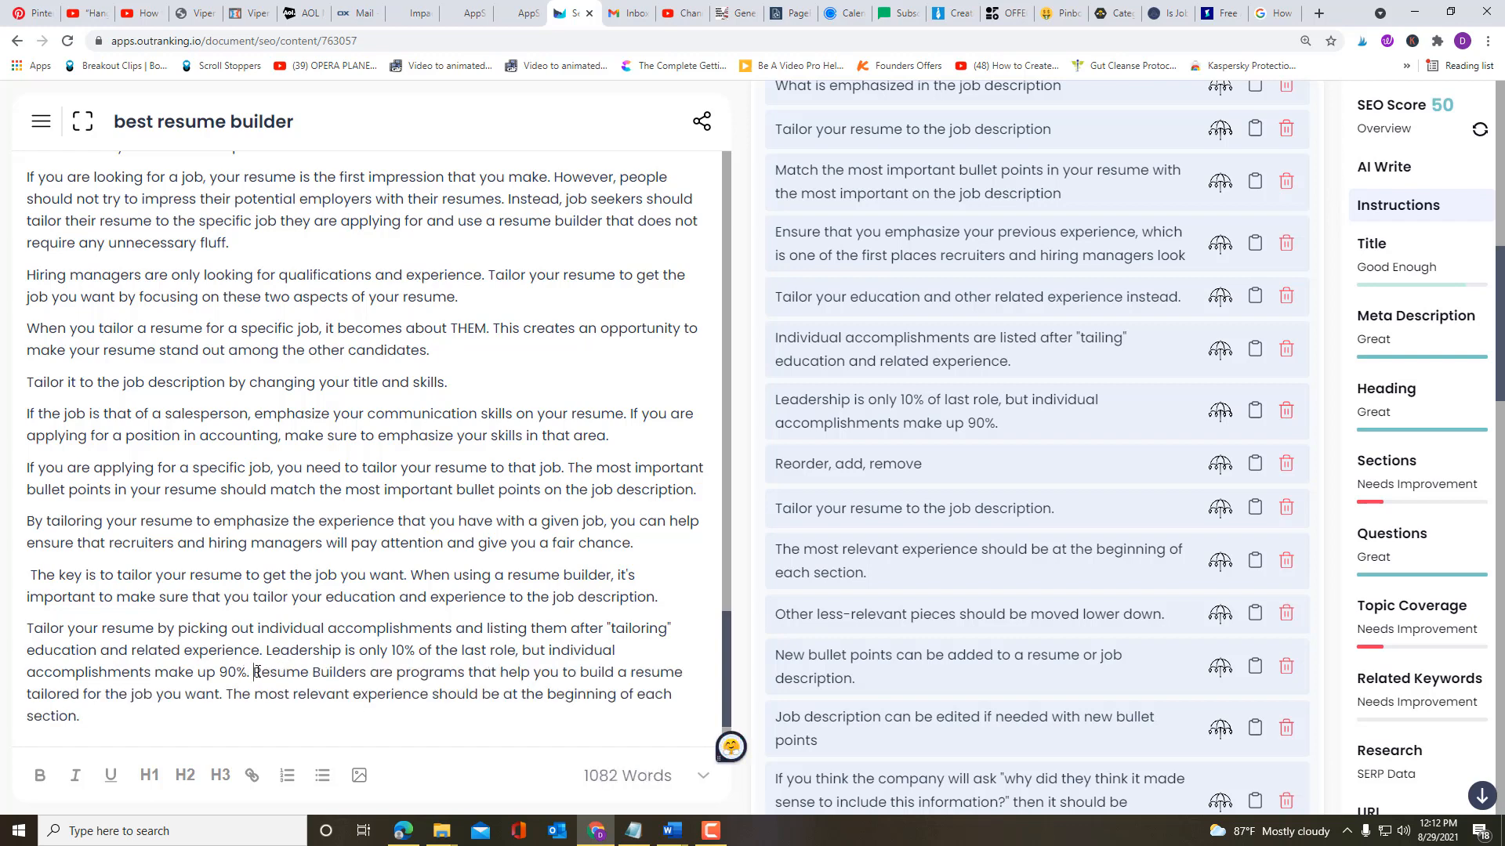
pyautogui.moveTo(257, 672); pyautogui.dragTo(229, 694)
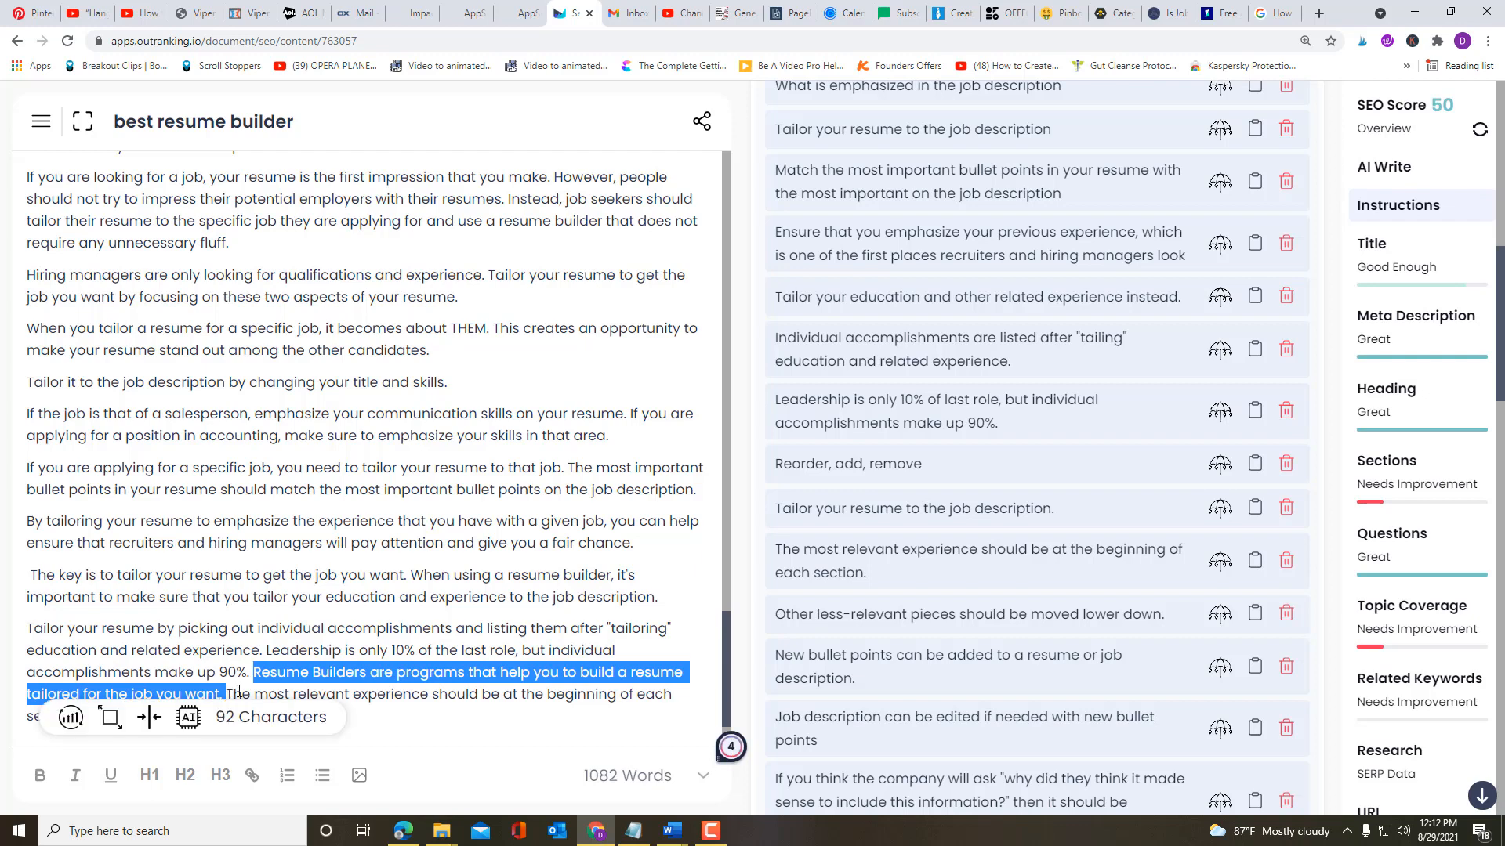
pyautogui.press('BackSpace')
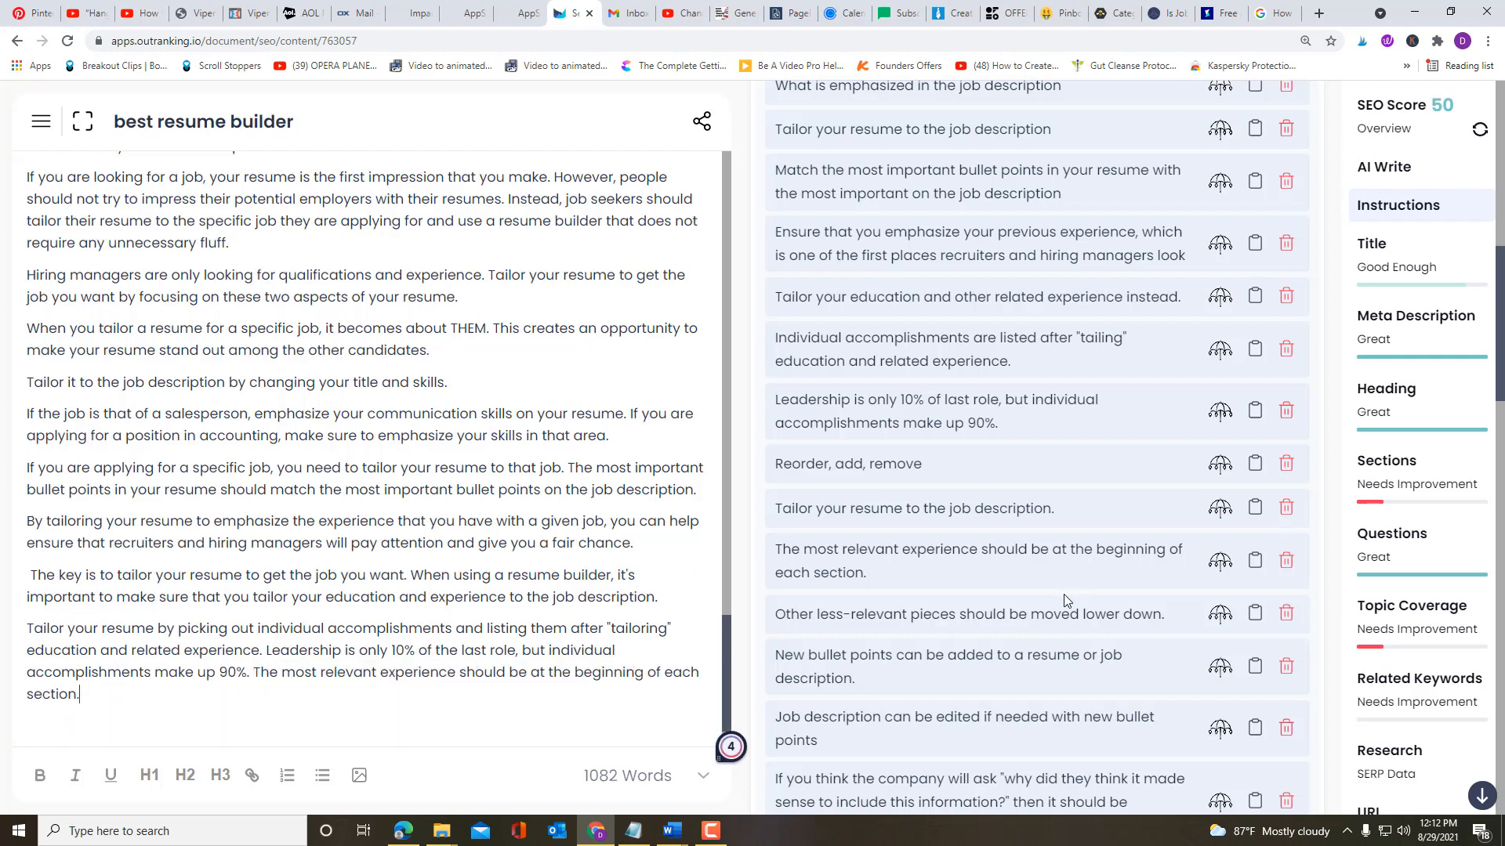
# Step: Expand "Other less-relevant pieces should be moved lower down." into a new paragraph and remove the comma after "too long"
pyautogui.scroll(-2, 1065, 594)
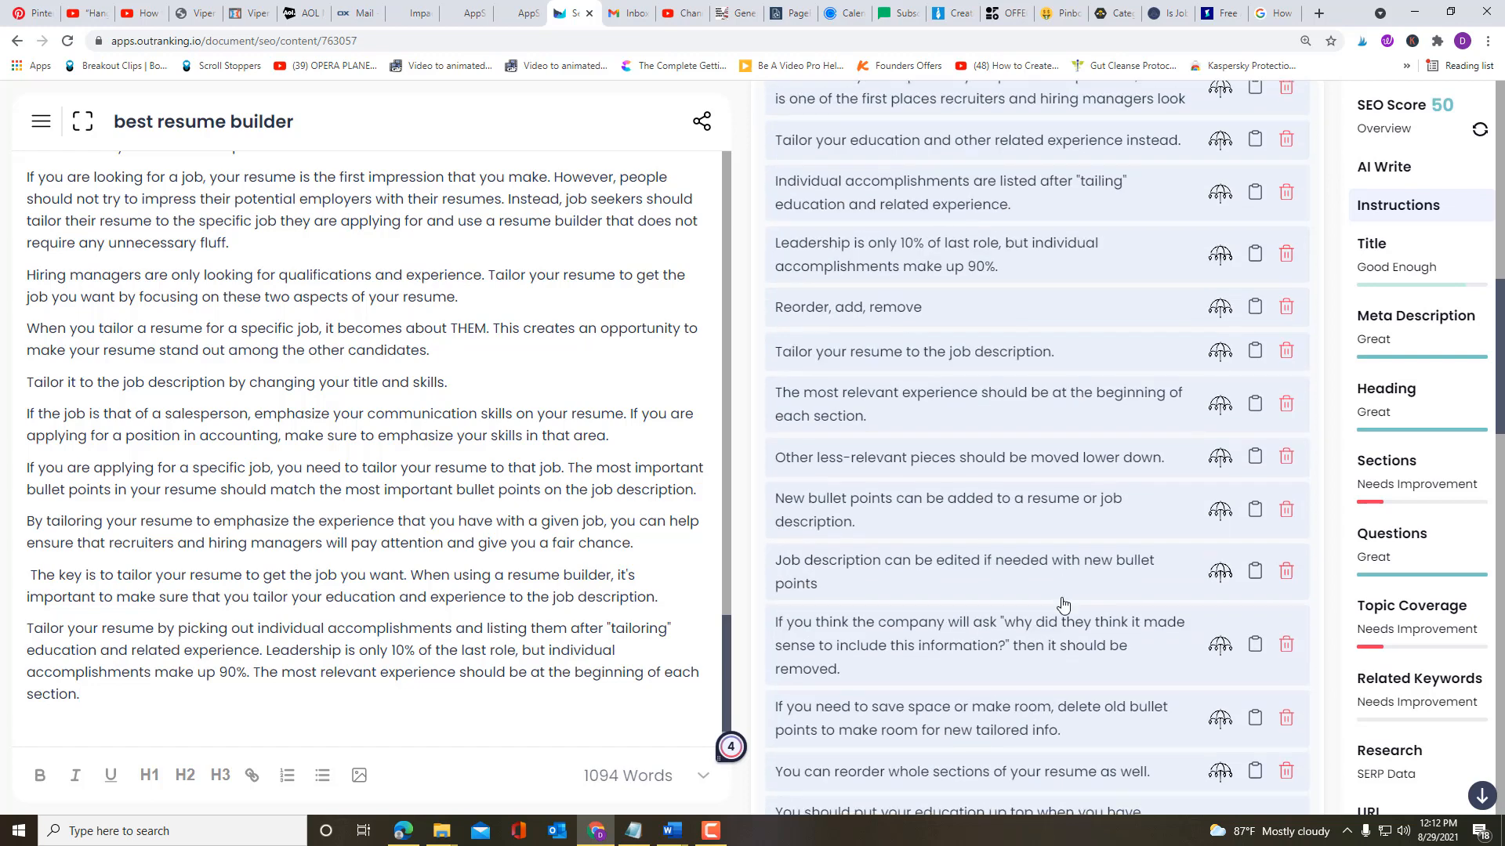
pyautogui.click(1210, 461)
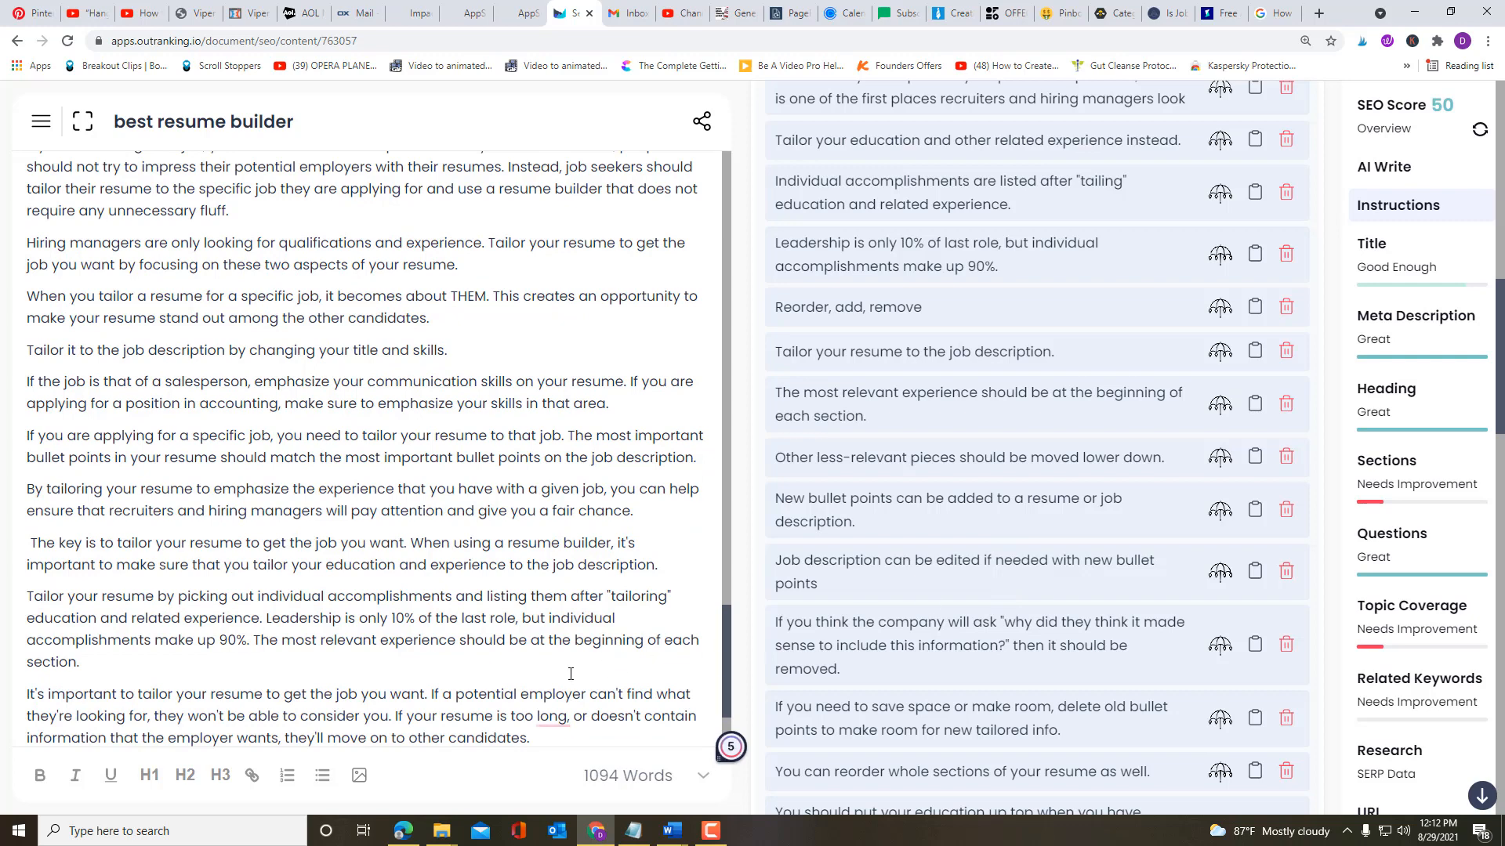
pyautogui.scroll(-2, 568, 627)
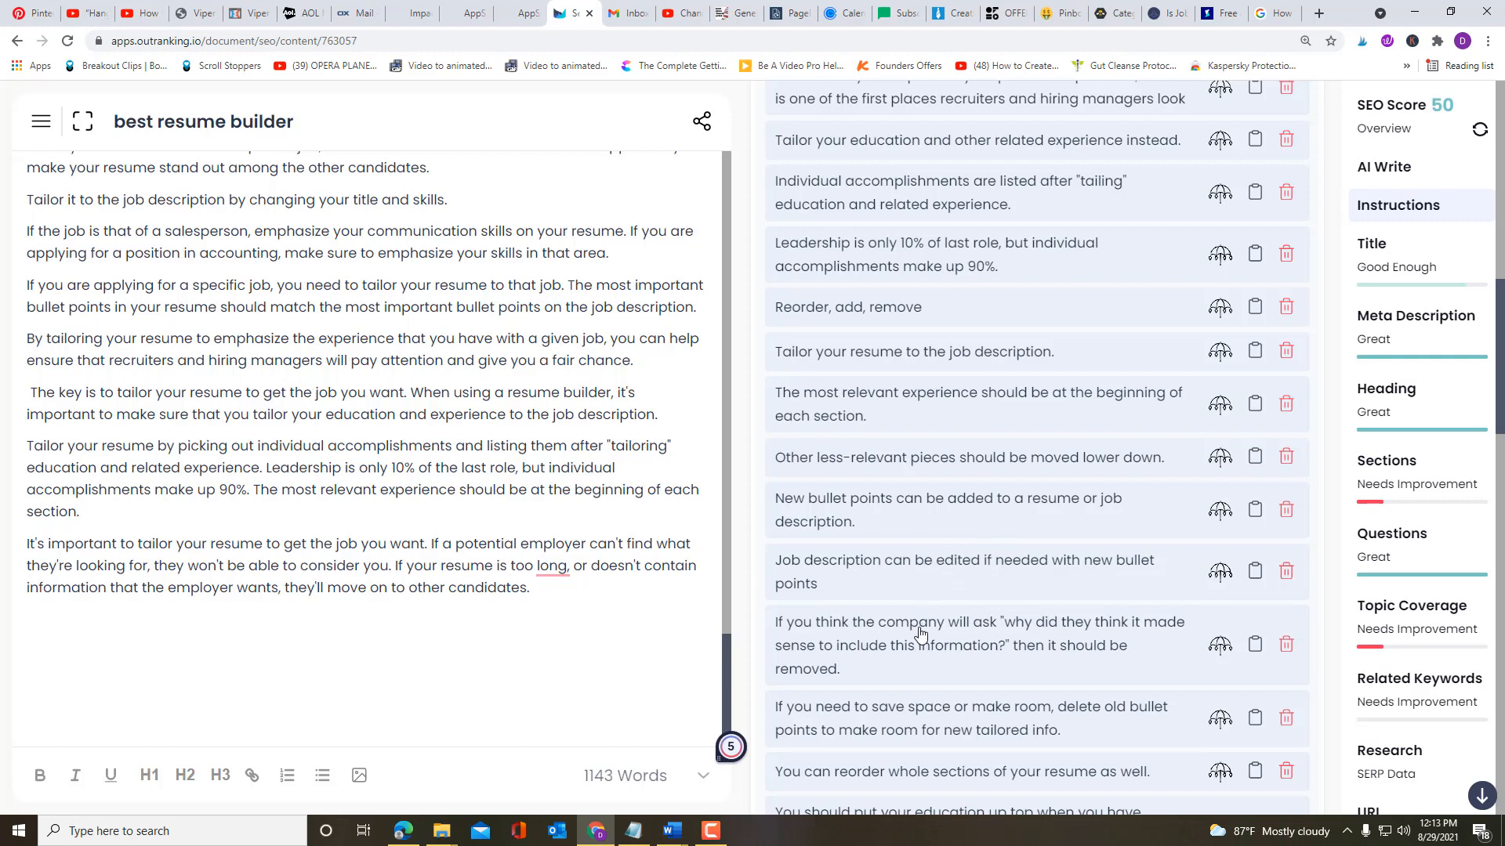
pyautogui.scroll(-1, 921, 631)
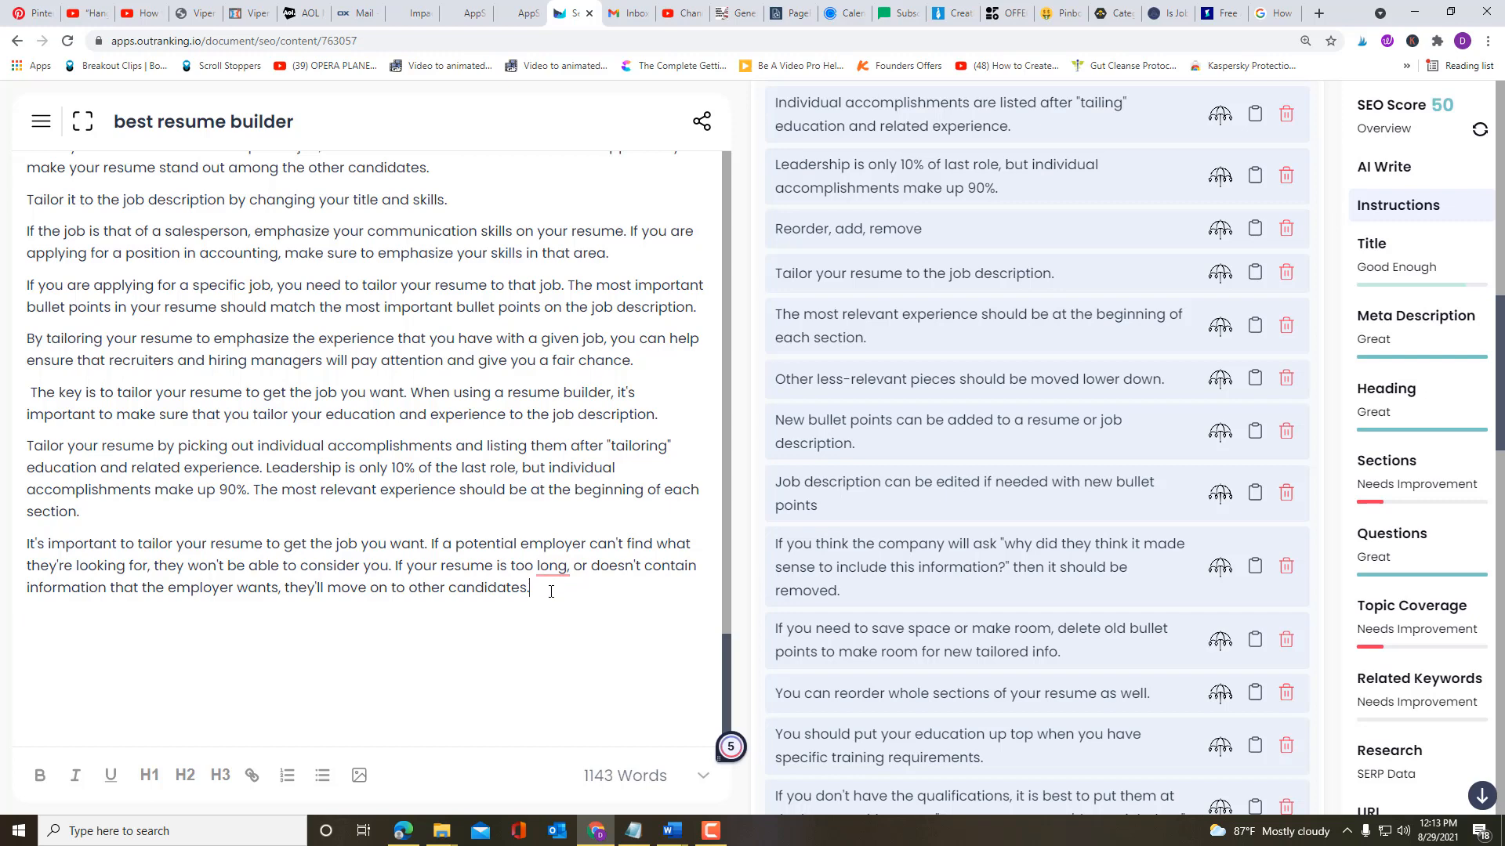
pyautogui.moveTo(538, 566)
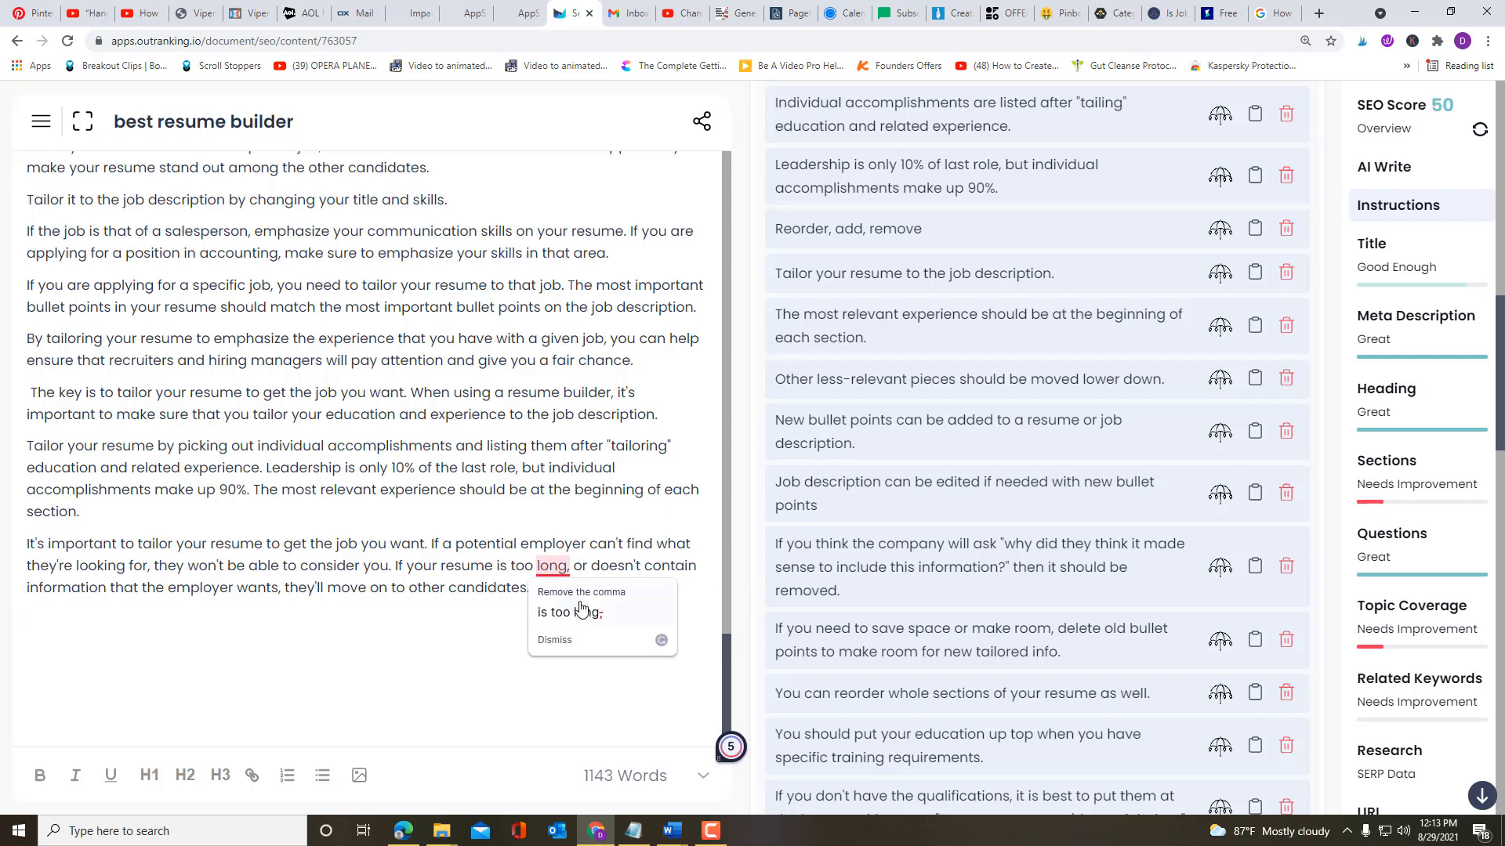
pyautogui.click(588, 611)
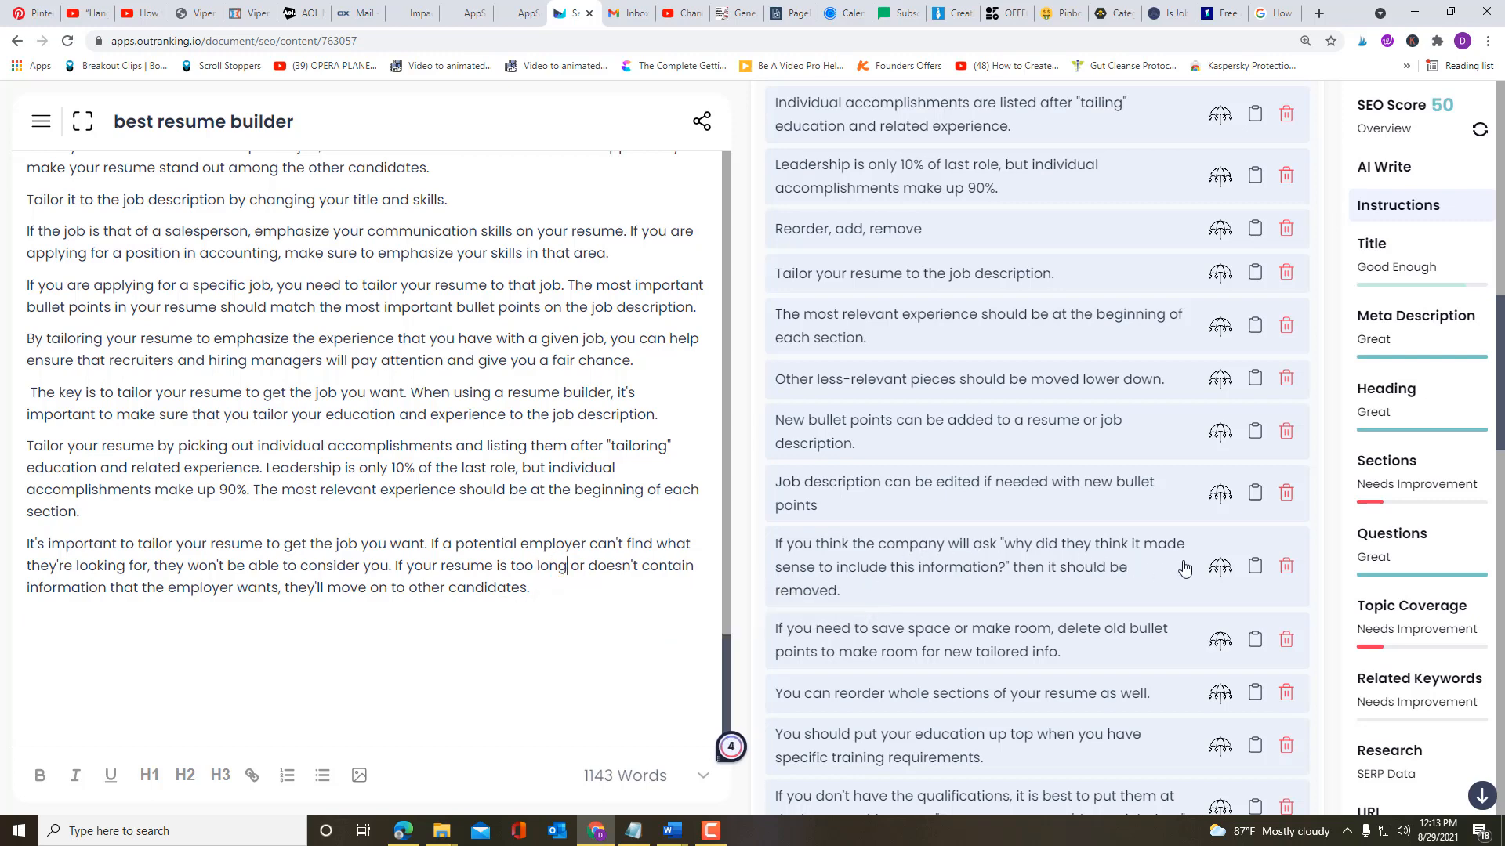
pyautogui.click(1219, 566)
pyautogui.moveTo(1169, 579); pyautogui.dragTo(530, 573)
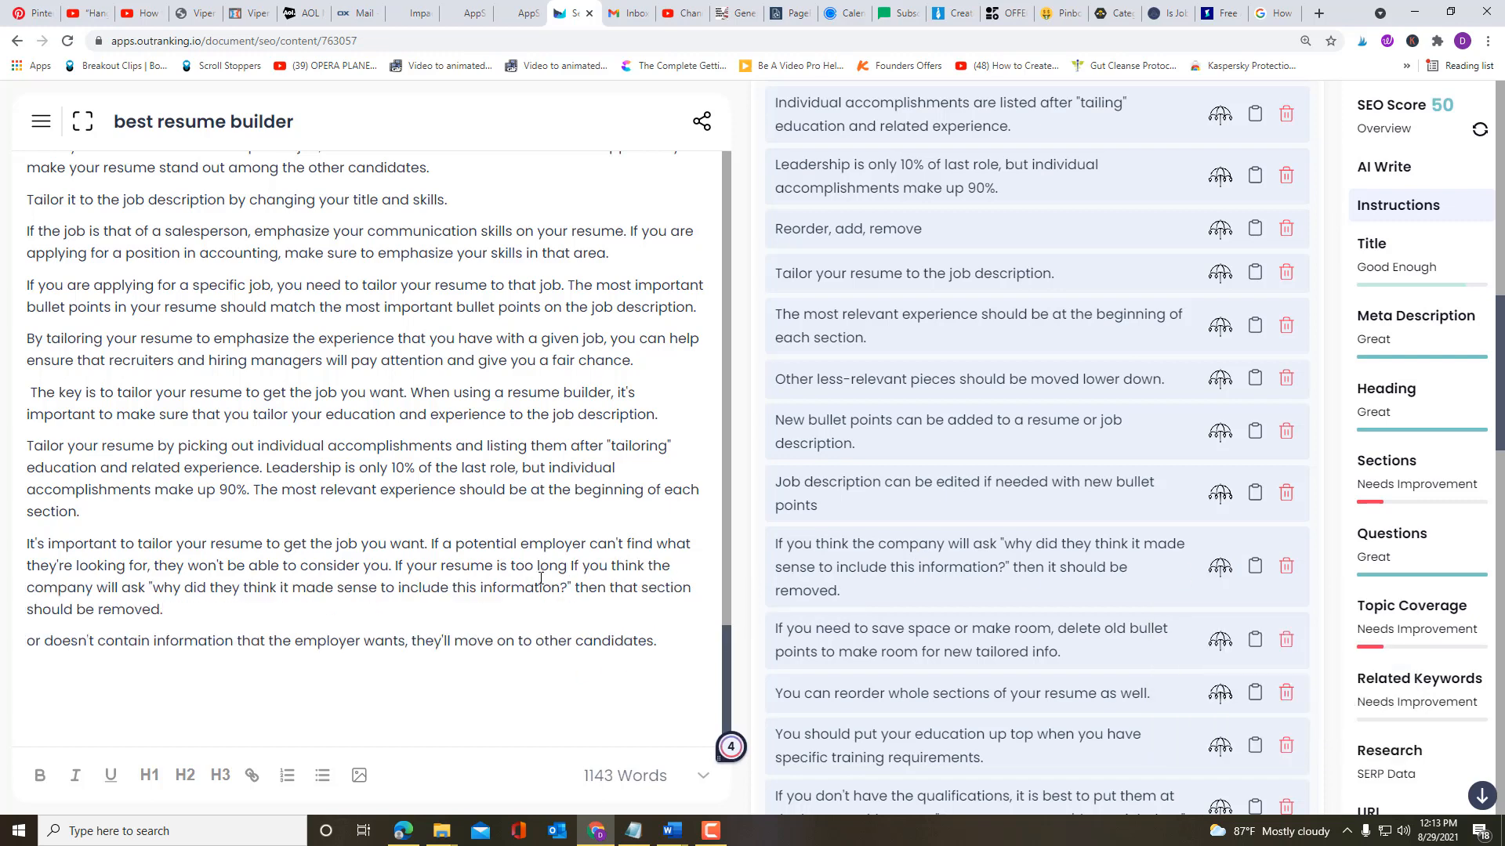
pyautogui.hotkey('ctrl', 'z')
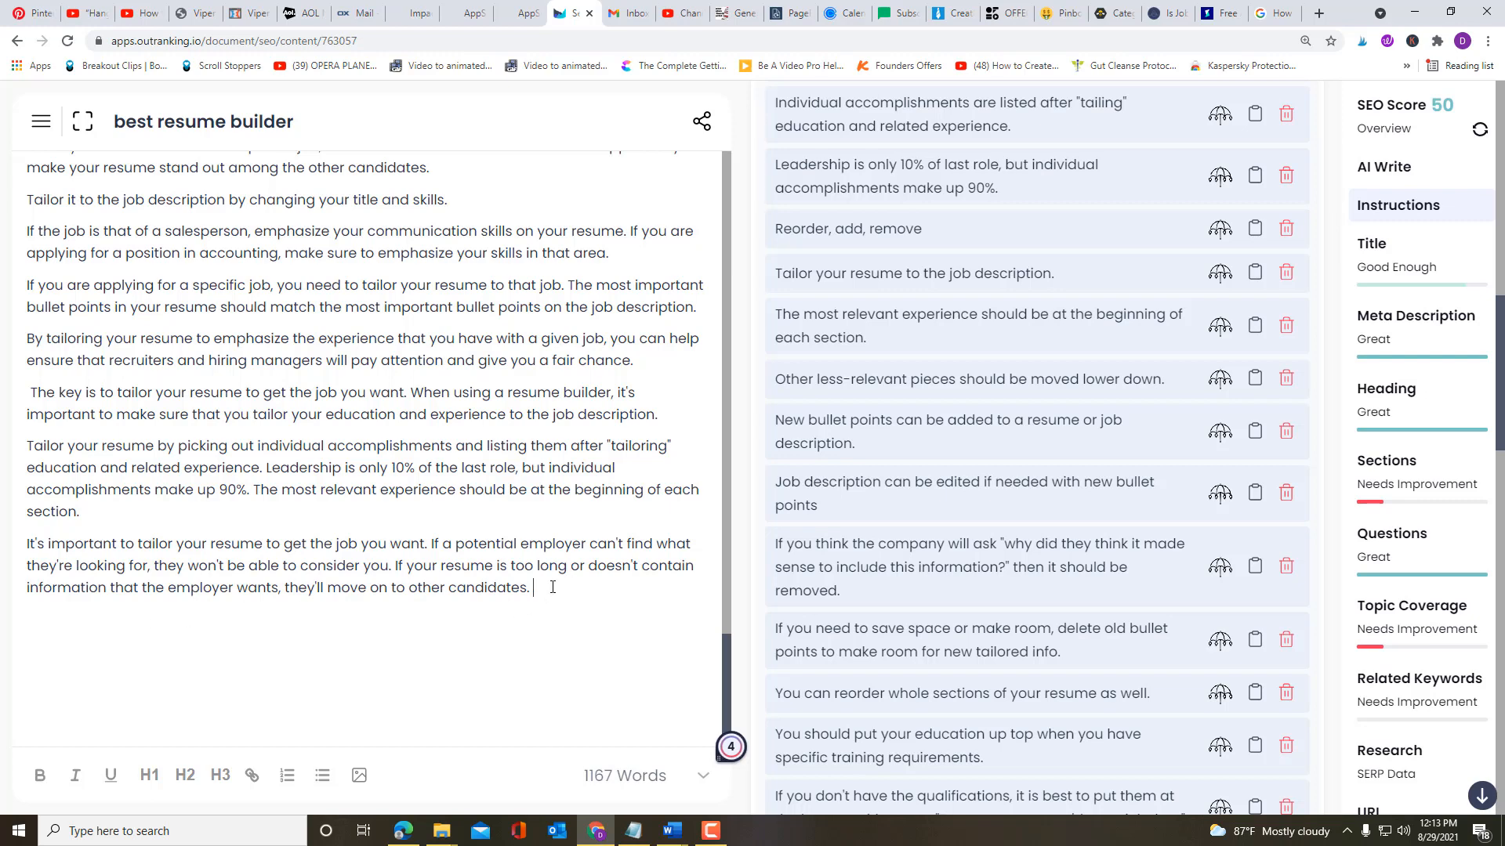
# Step: Paste the previously cut text after "they'll move on to other candidates." and delete its sentence beginning "Resume Builders are programs"
pyautogui.write('Resume Builders are programs that help you to build a resume tailored for the job you want. The most relevant experience should be at the beginning of each section.')
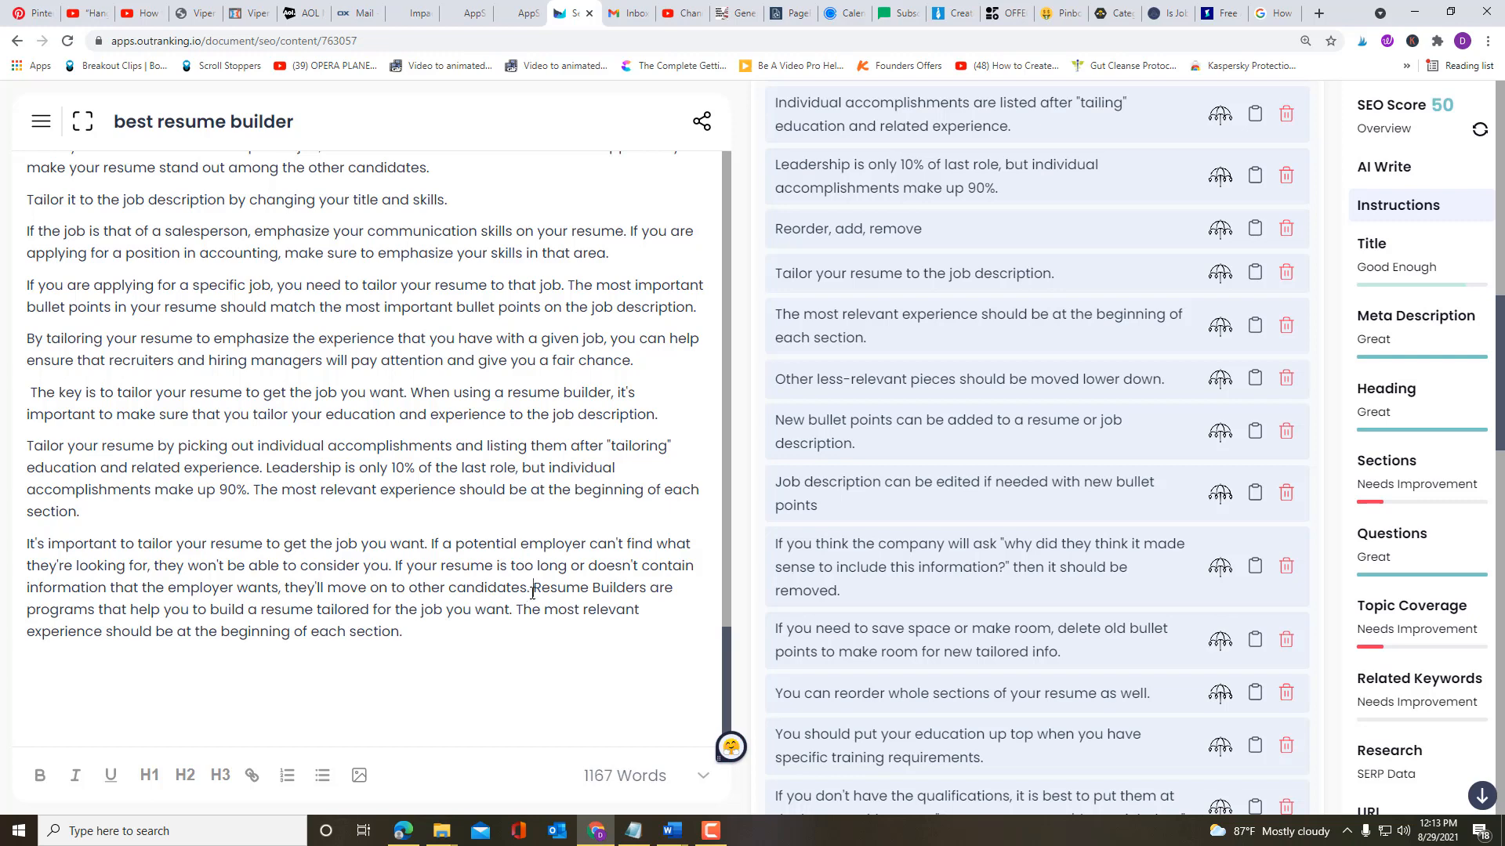
pyautogui.moveTo(533, 593); pyautogui.dragTo(518, 608)
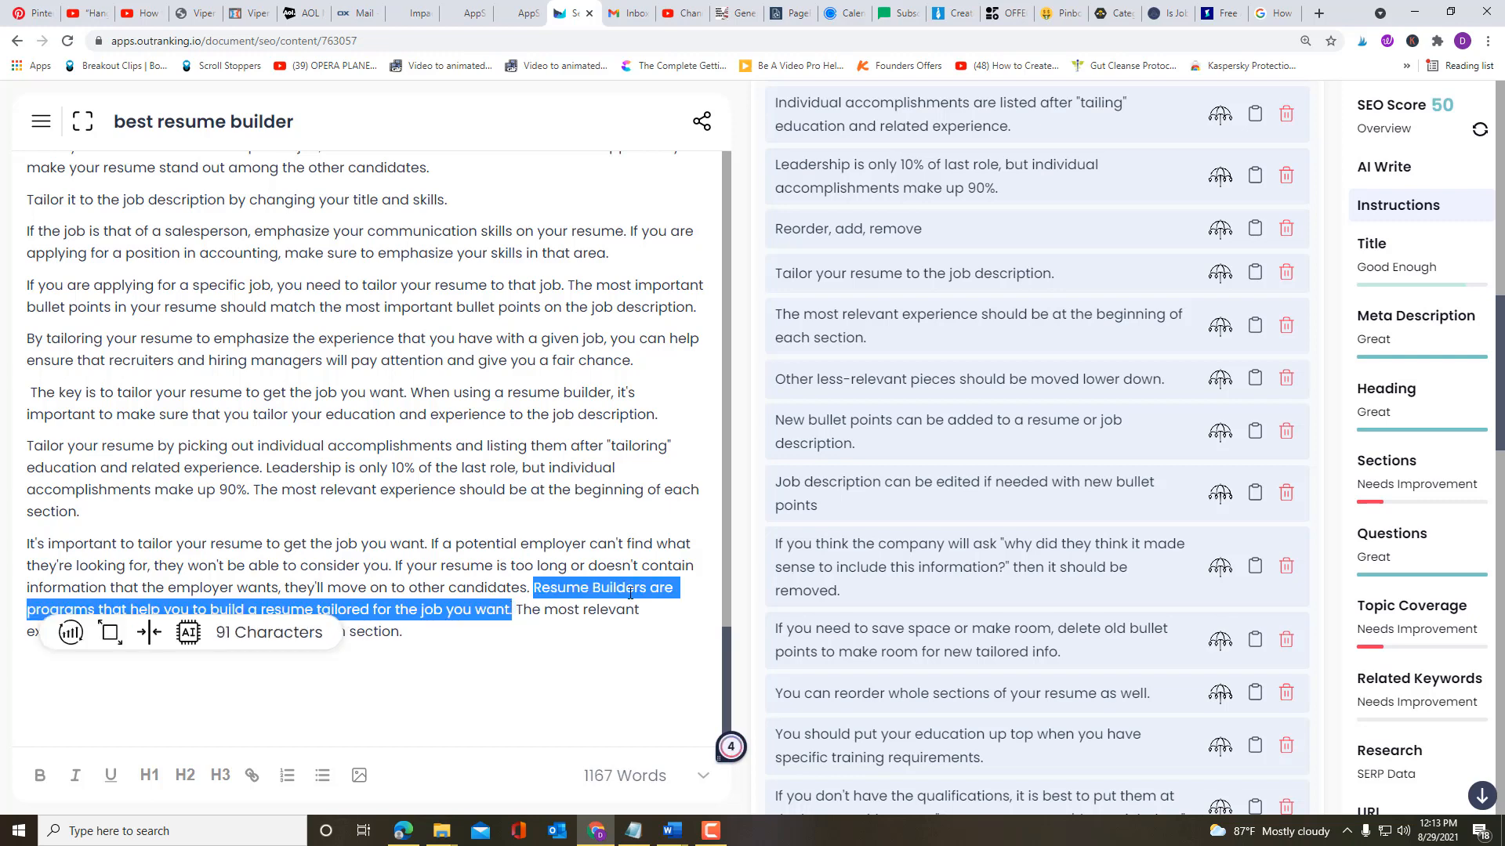
pyautogui.press('BackSpace')
pyautogui.press('BackSpace')
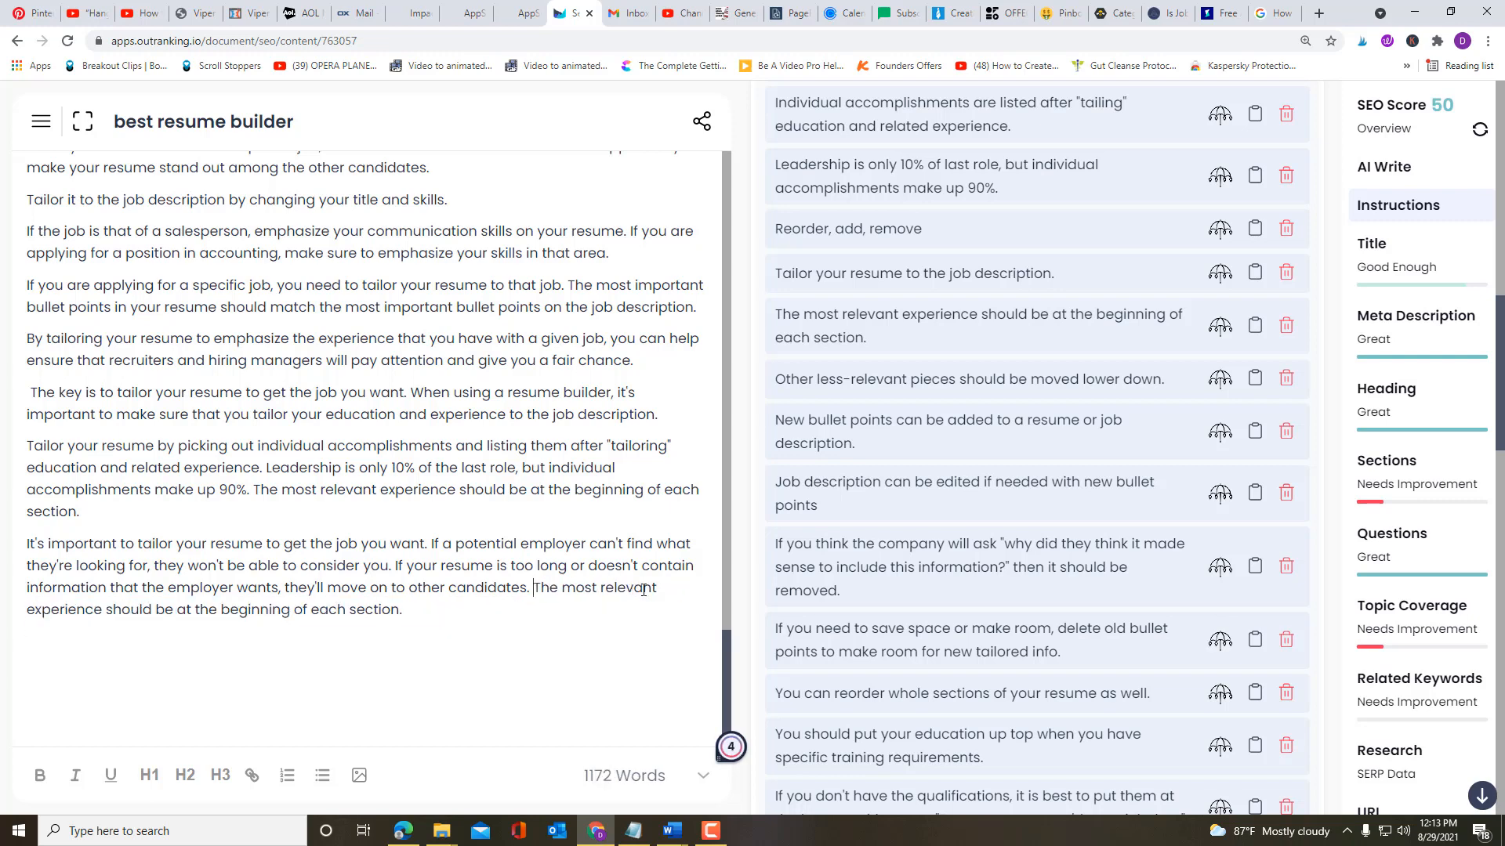
# Step: Expand the concepts "If you need to save space or make room" and "You should put your education up top" into new paragraphs
pyautogui.scroll(-2, 1066, 619)
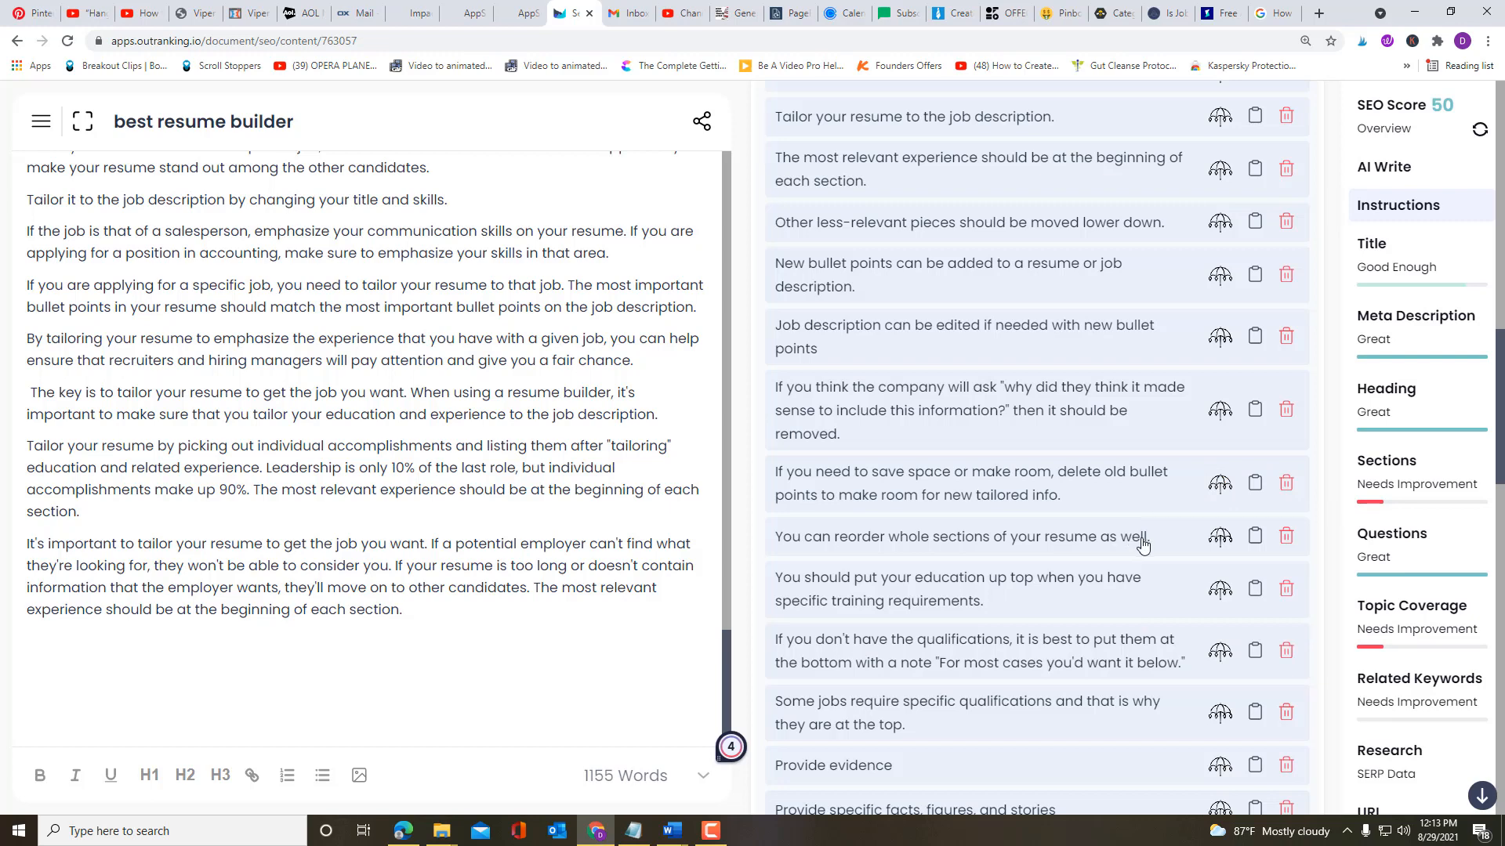
pyautogui.click(1210, 485)
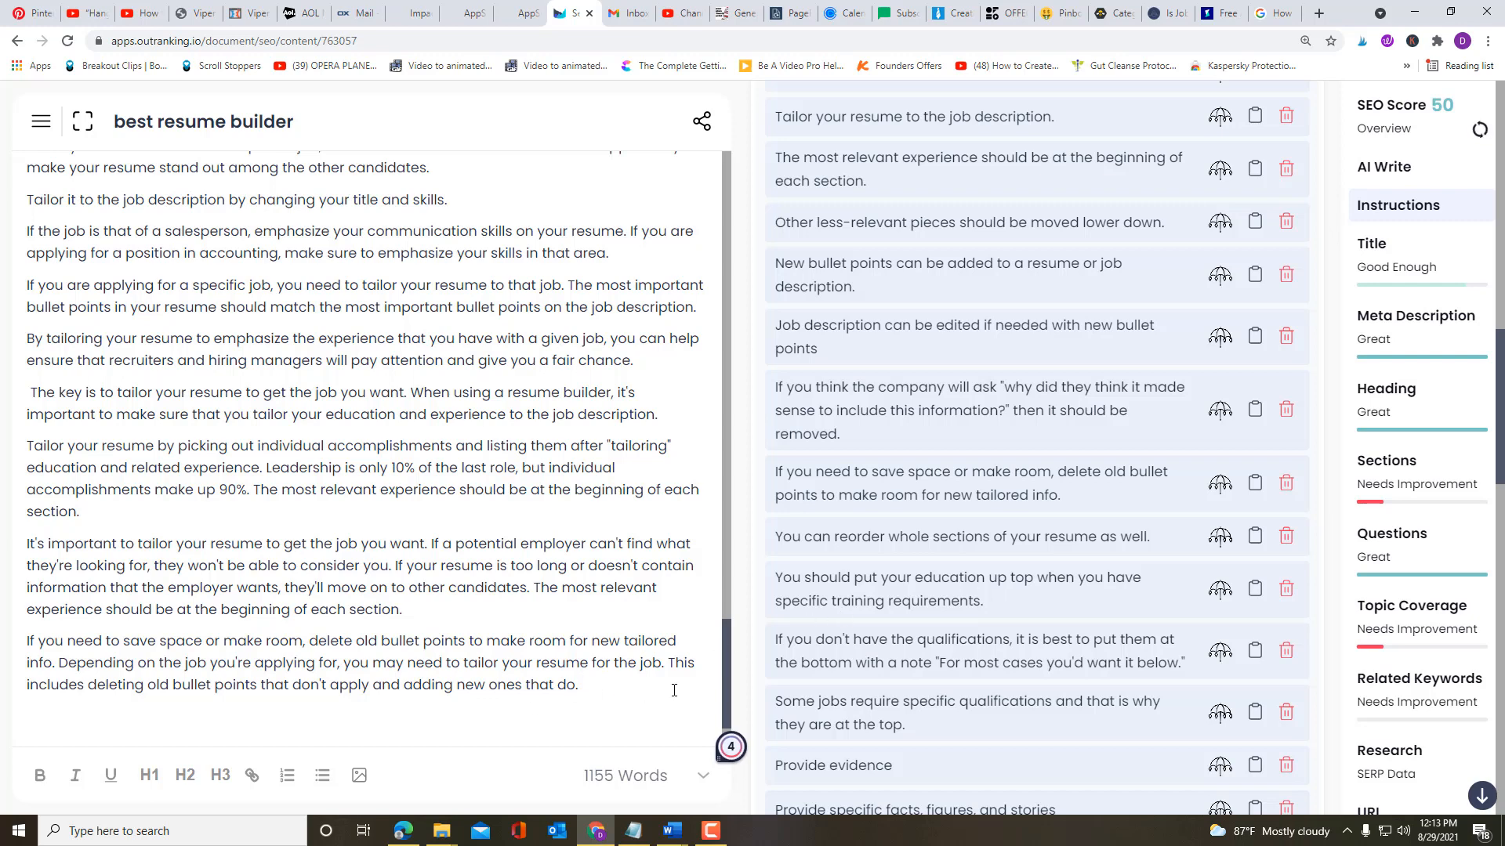
pyautogui.click(1232, 584)
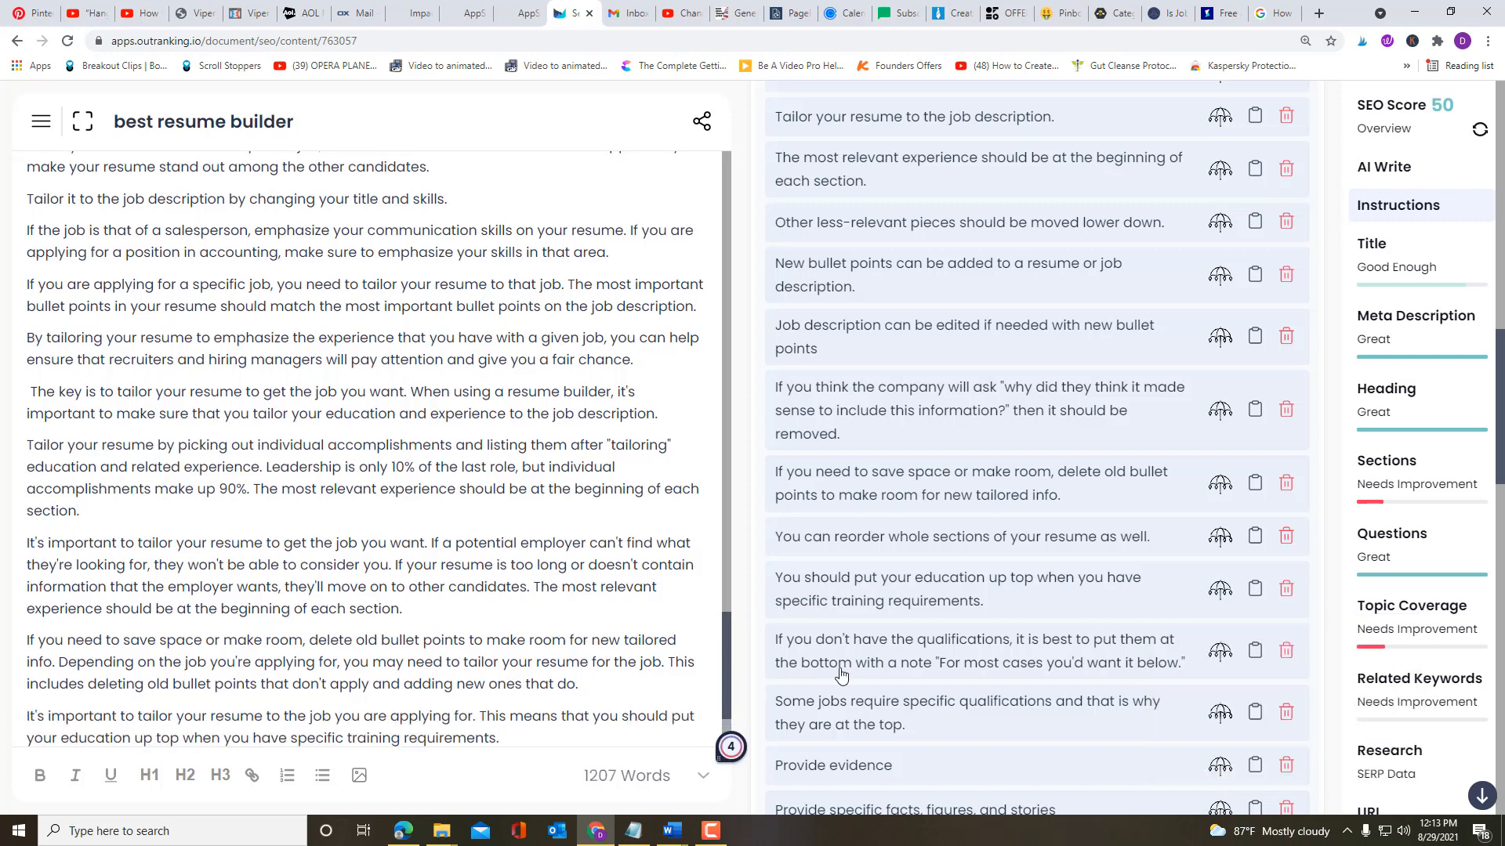
# Step: Trim the last paragraph's opening so it reads "You should put your education up top when you have specific training requirements."
pyautogui.scroll(-2, 841, 676)
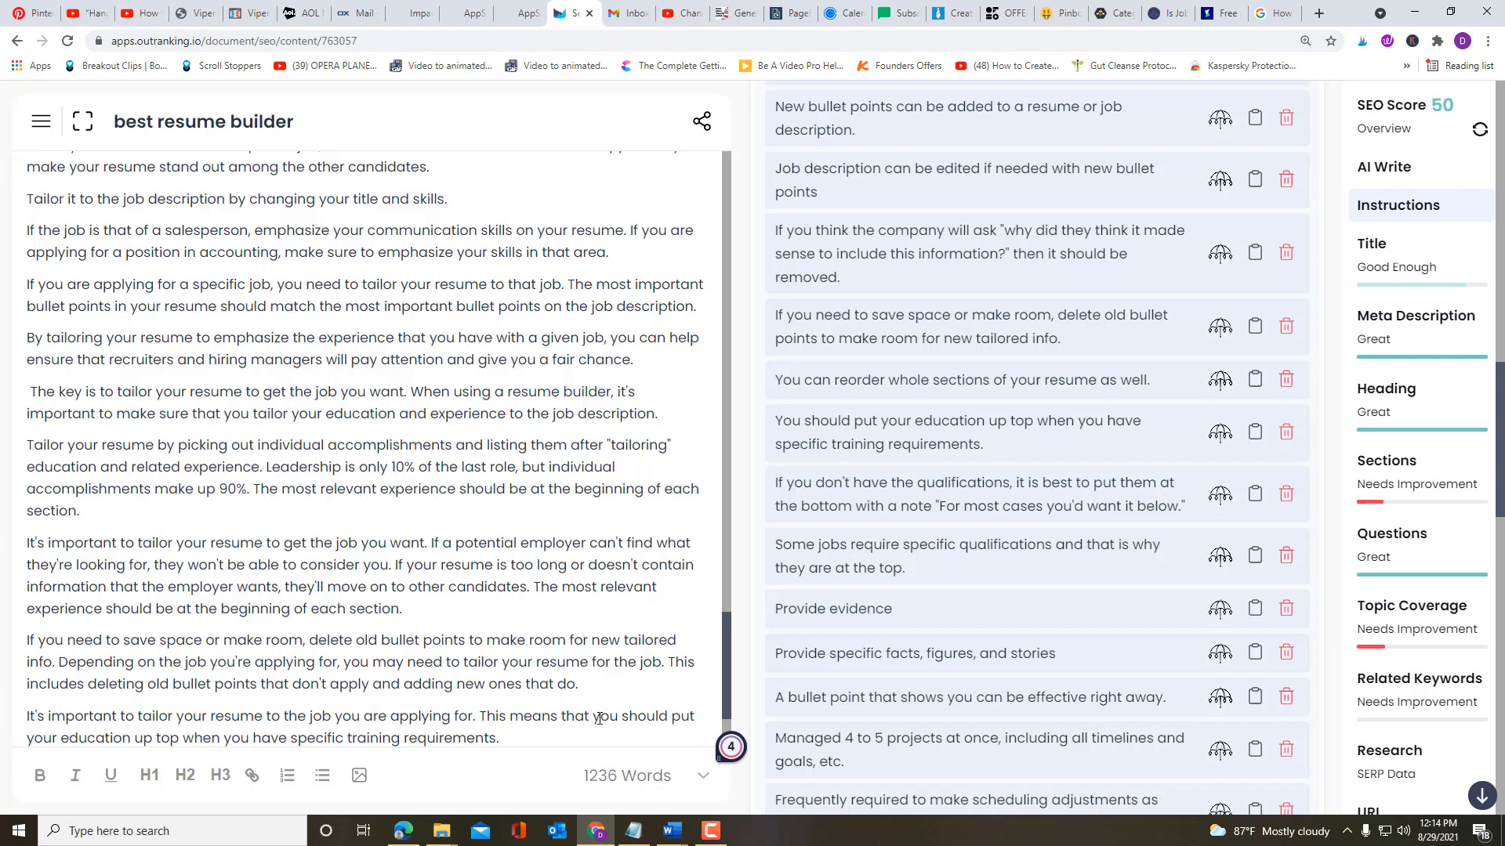
pyautogui.moveTo(595, 718); pyautogui.dragTo(28, 716)
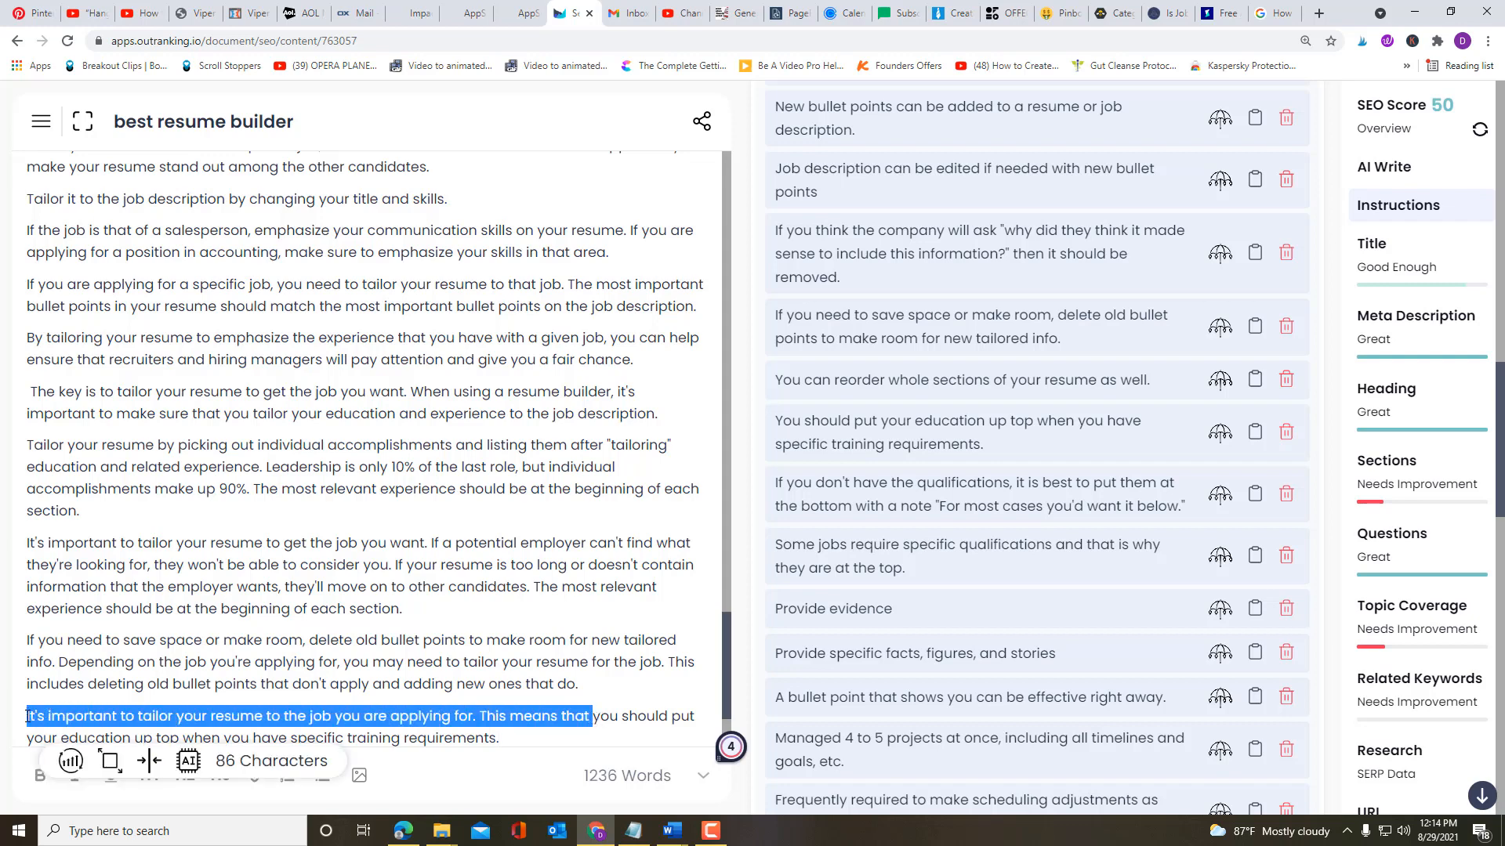
pyautogui.press('Delete')
pyautogui.press('Delete')
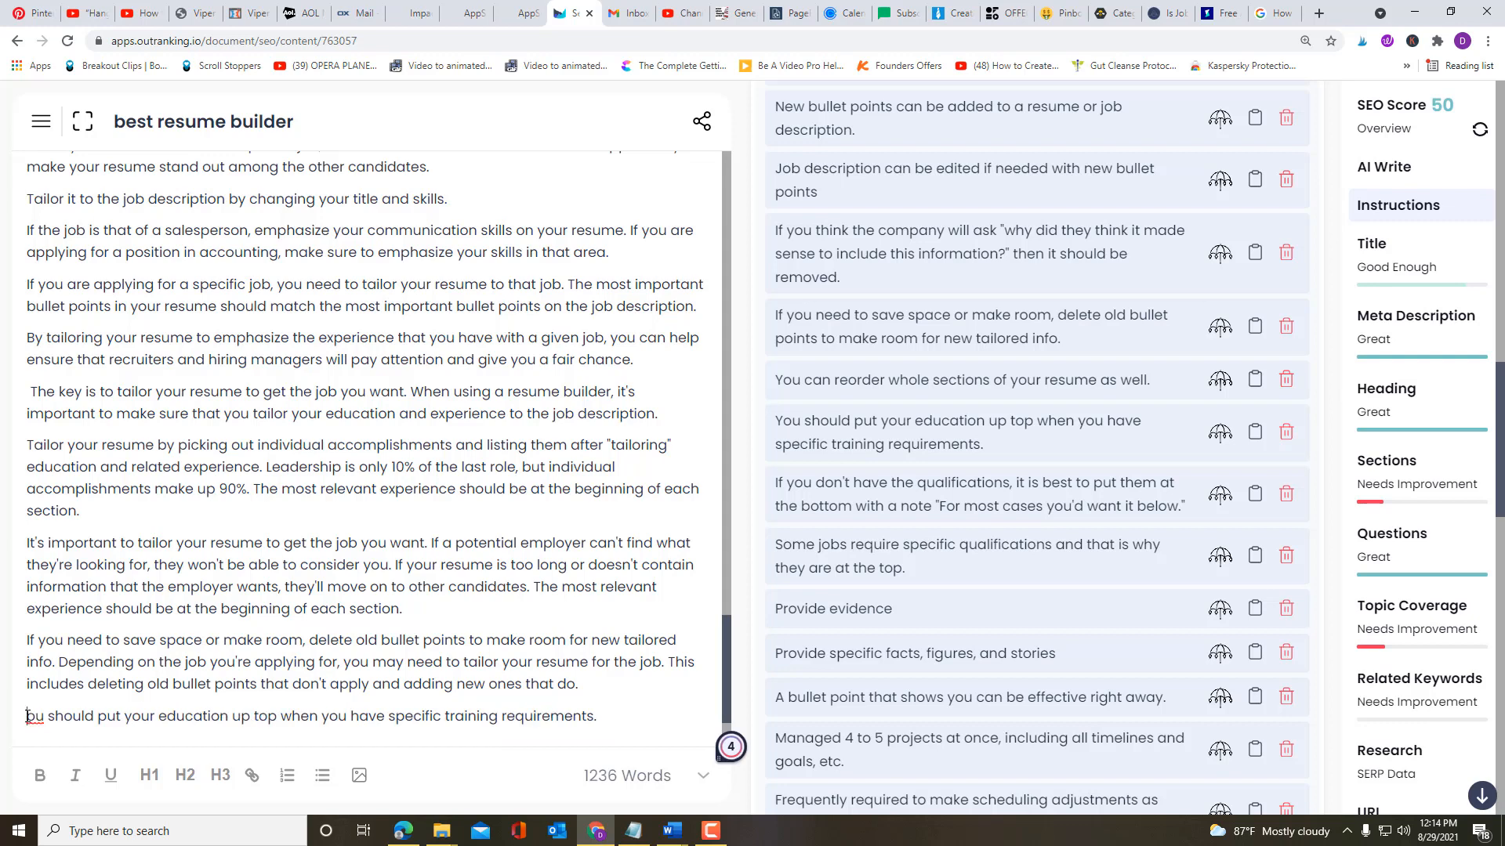
pyautogui.write('Y')
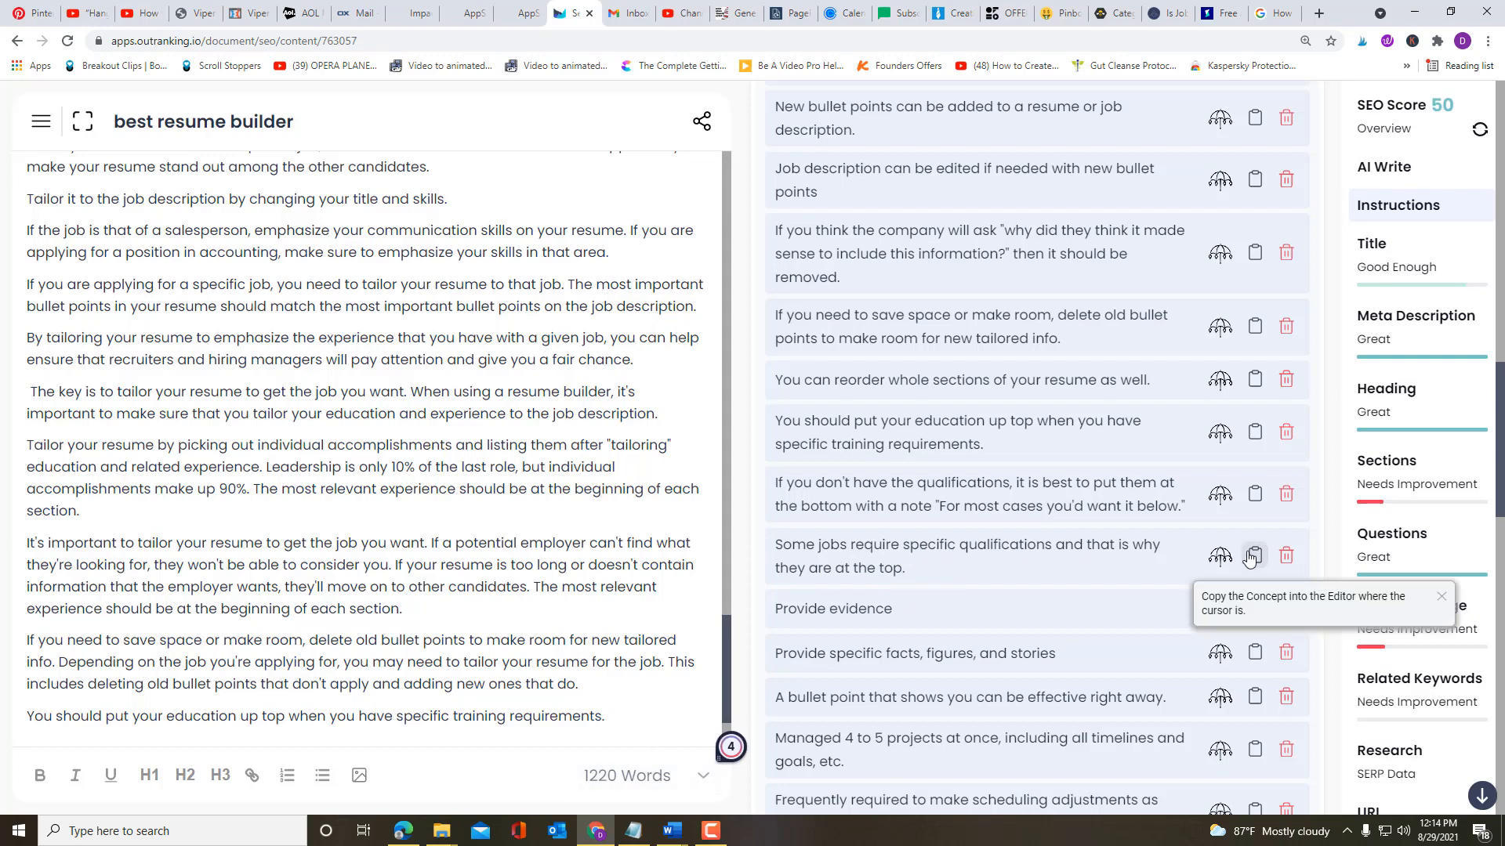
# Step: Expand "Some jobs require specific qualifications" and "Provide evidence", and delete the sentence beginning "Resume builders are a great tool"
pyautogui.click(1215, 558)
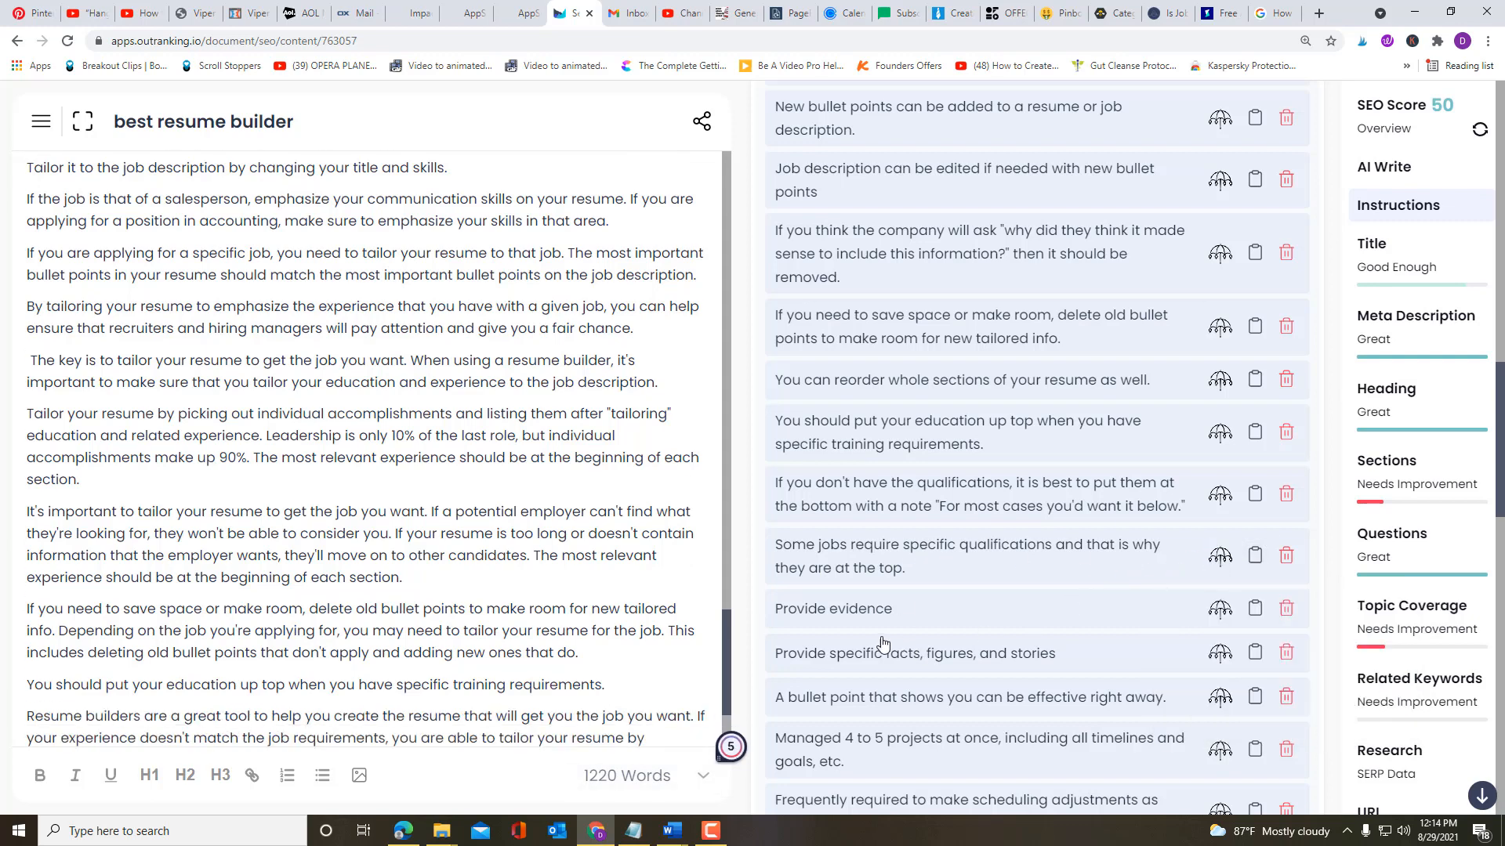
pyautogui.click(1220, 608)
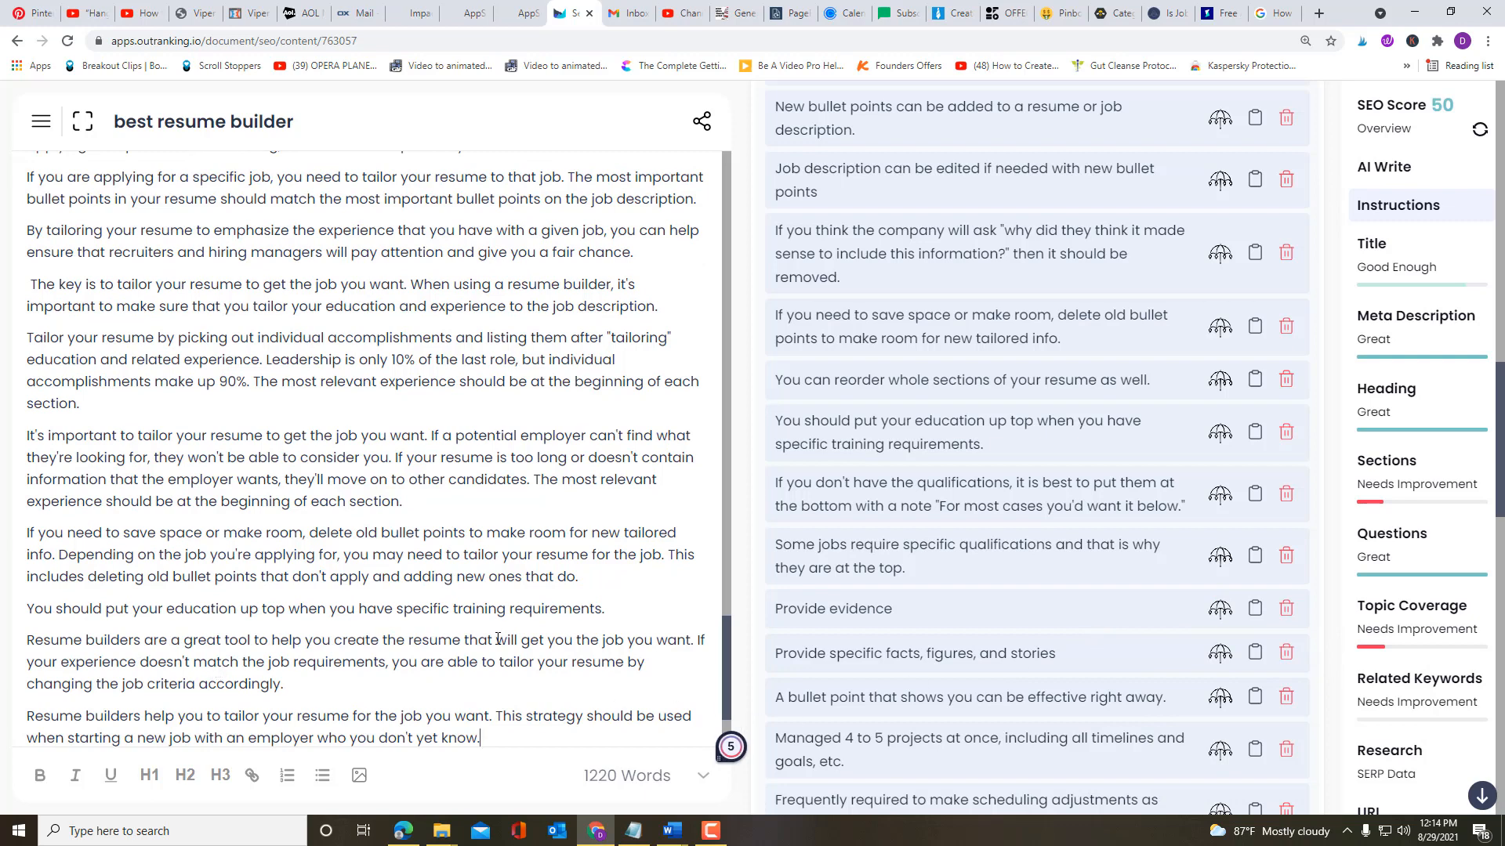
pyautogui.moveTo(693, 641); pyautogui.dragTo(15, 650)
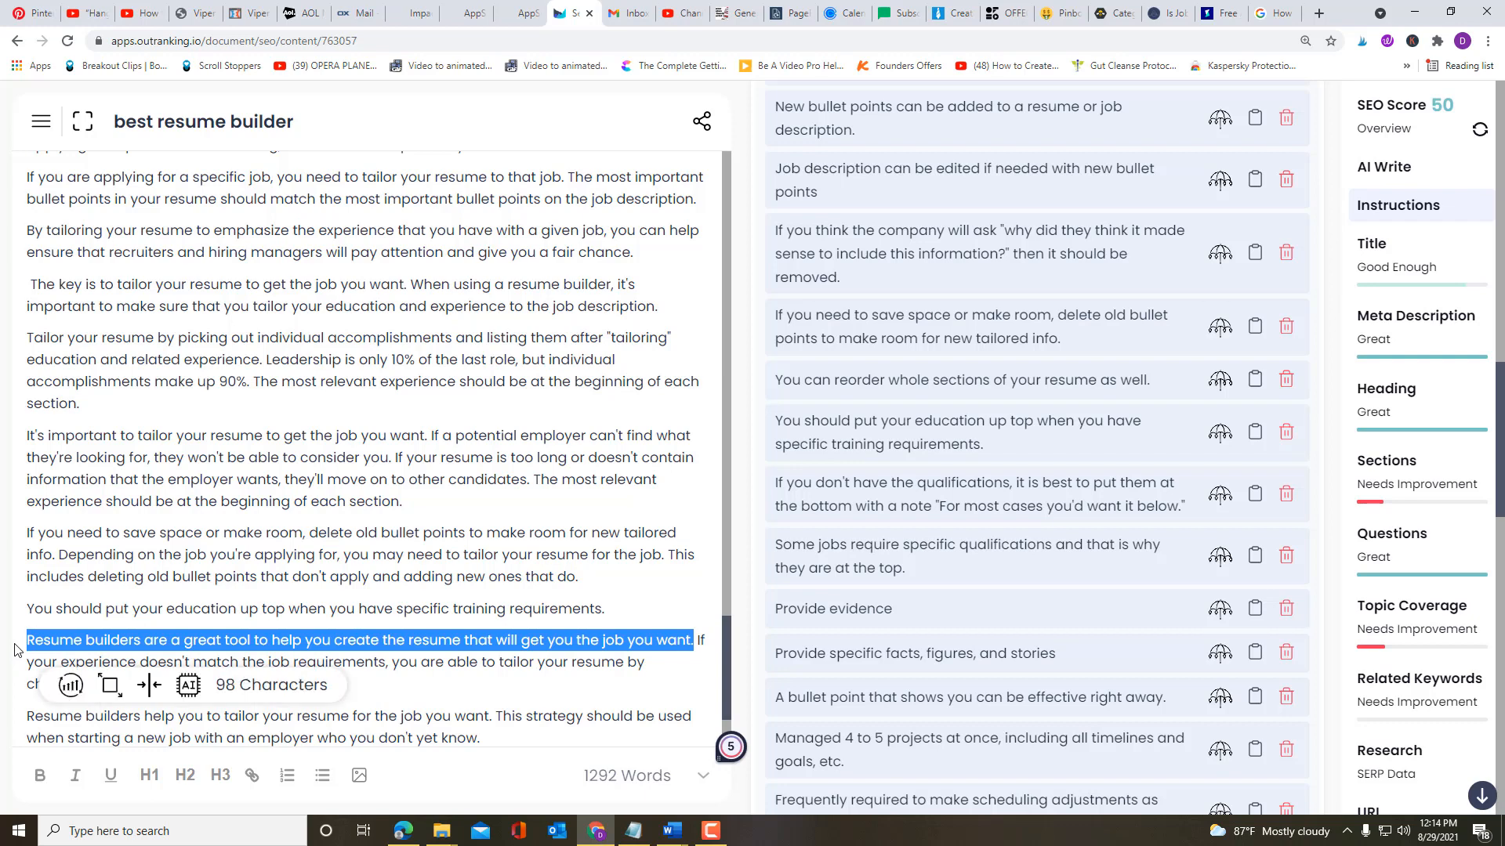
pyautogui.press('BackSpace')
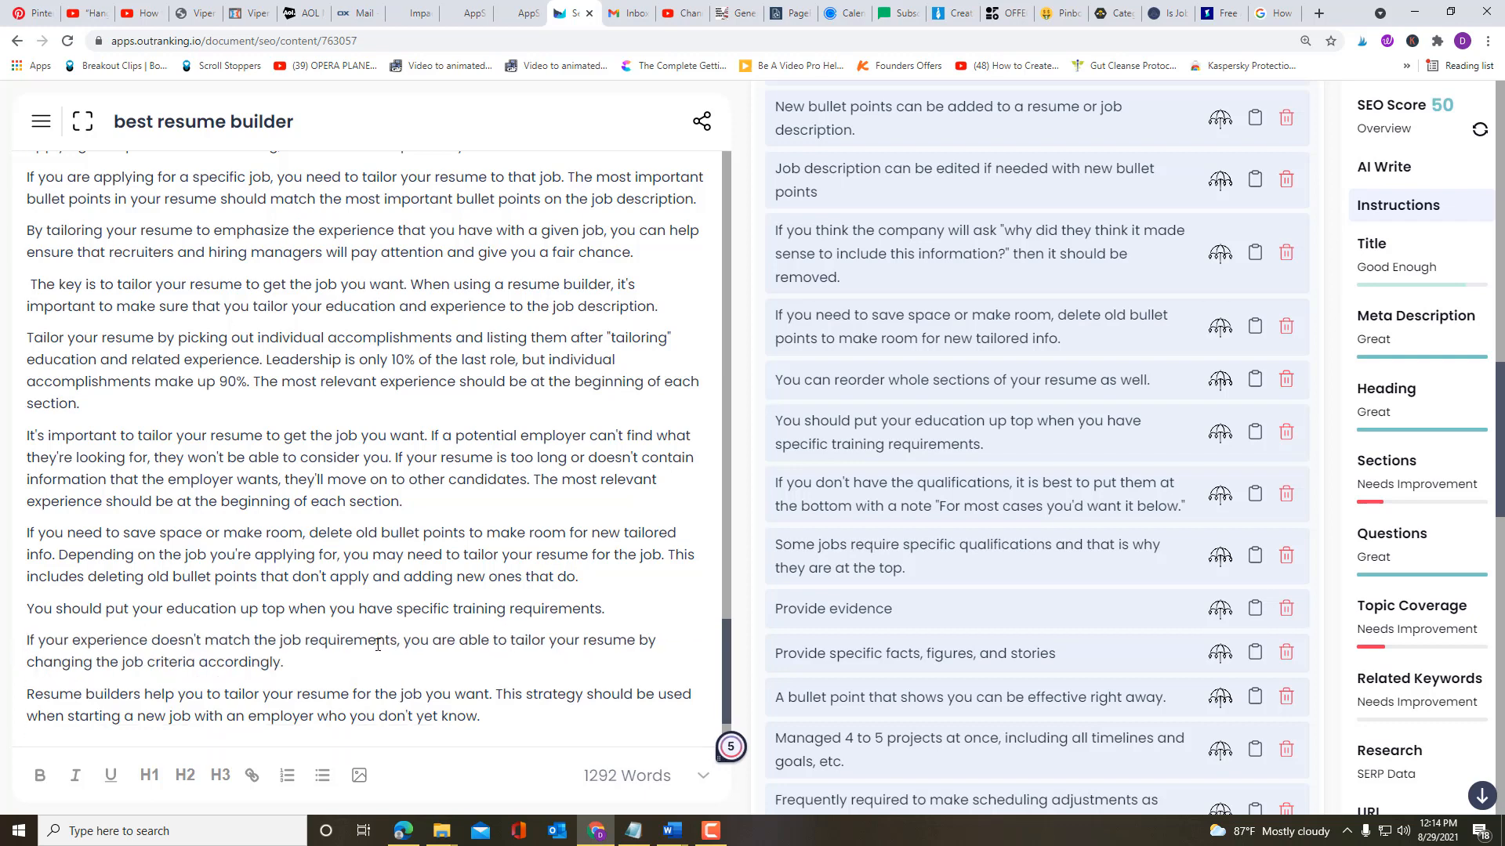
# Step: Delete the whole last paragraph, which begins "Resume builders help you to tailor your resume"
pyautogui.click(309, 673)
pyautogui.moveTo(500, 695); pyautogui.dragTo(19, 709)
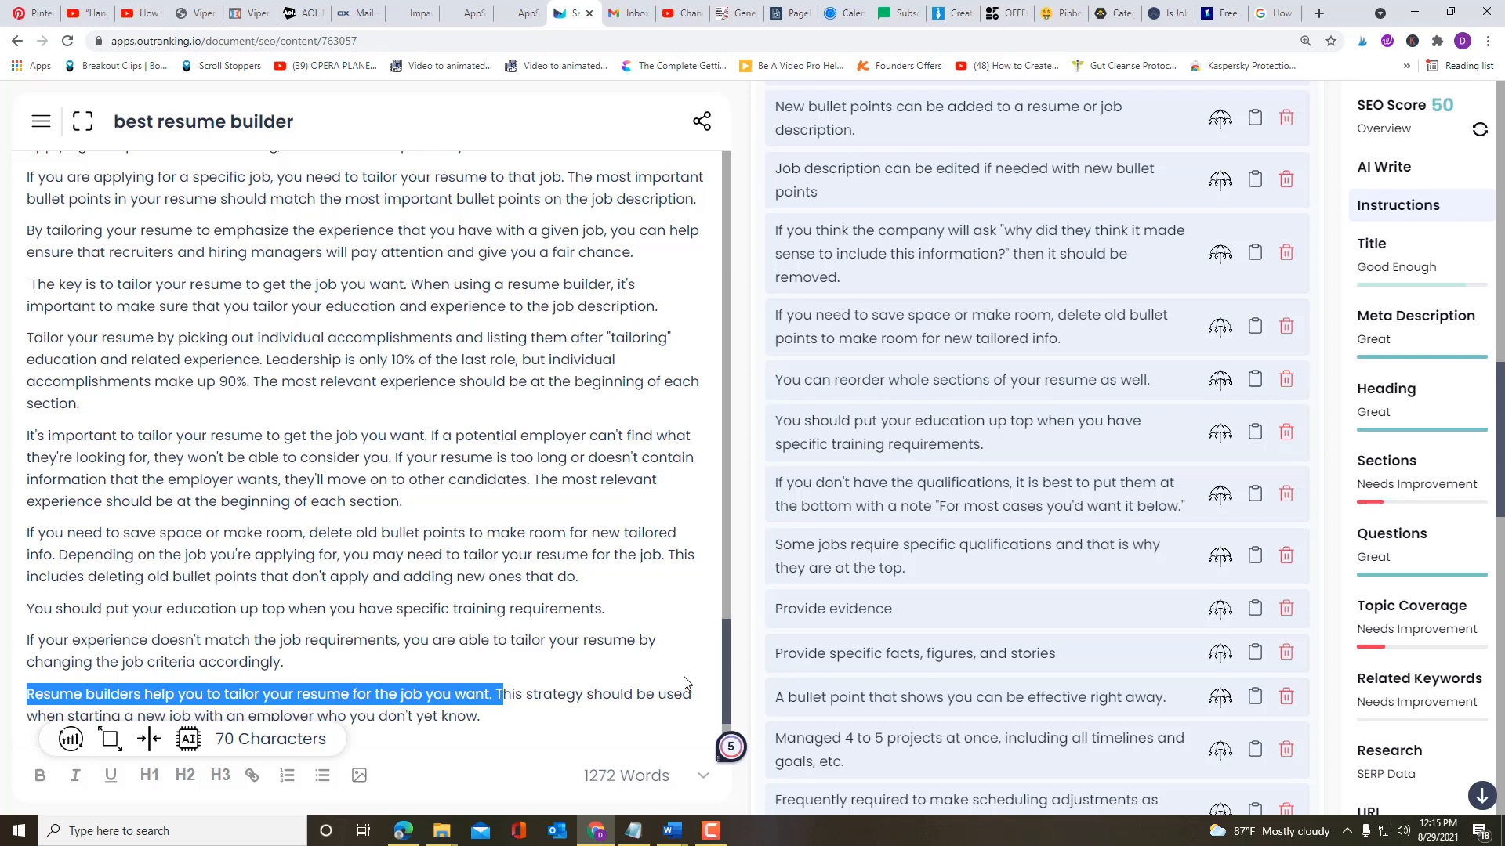
pyautogui.moveTo(517, 716); pyautogui.dragTo(16, 705)
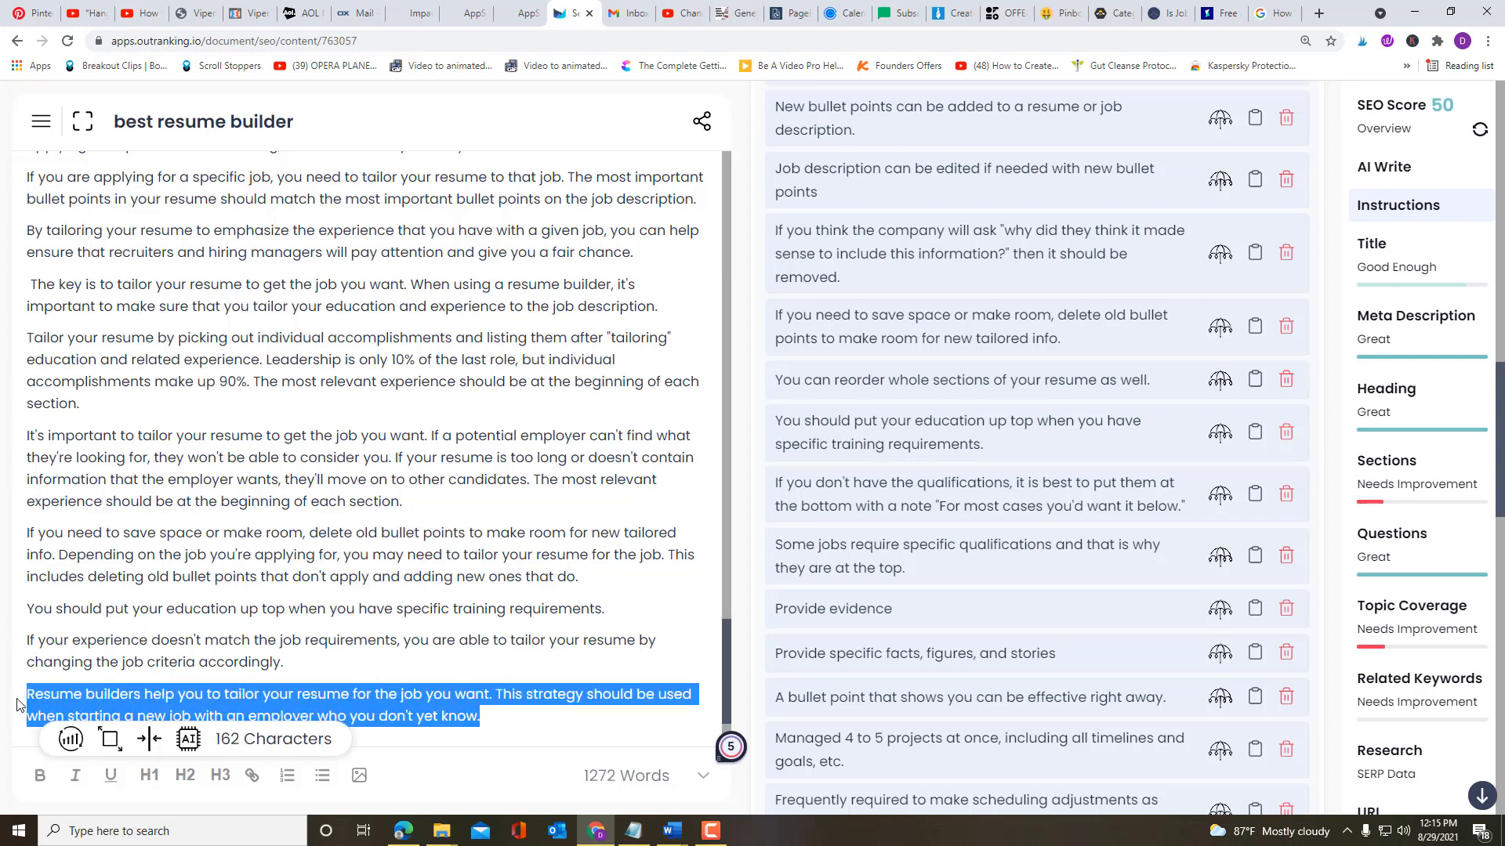
pyautogui.press('Delete')
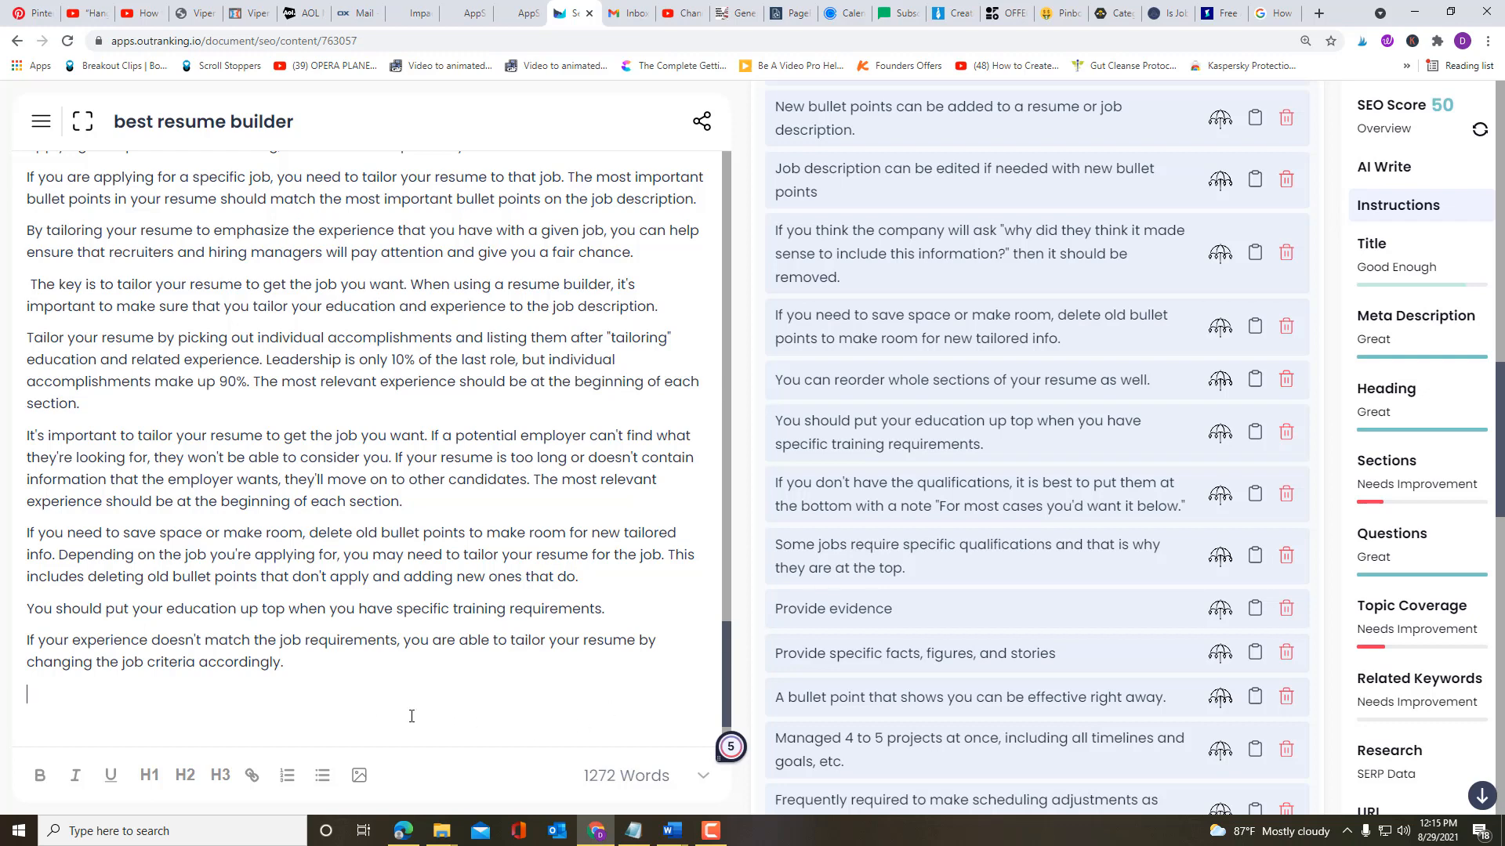
# Step: Expand "Some jobs require specific qualifications" and "Provide evidence" again into two new closing paragraphs
pyautogui.click(1219, 556)
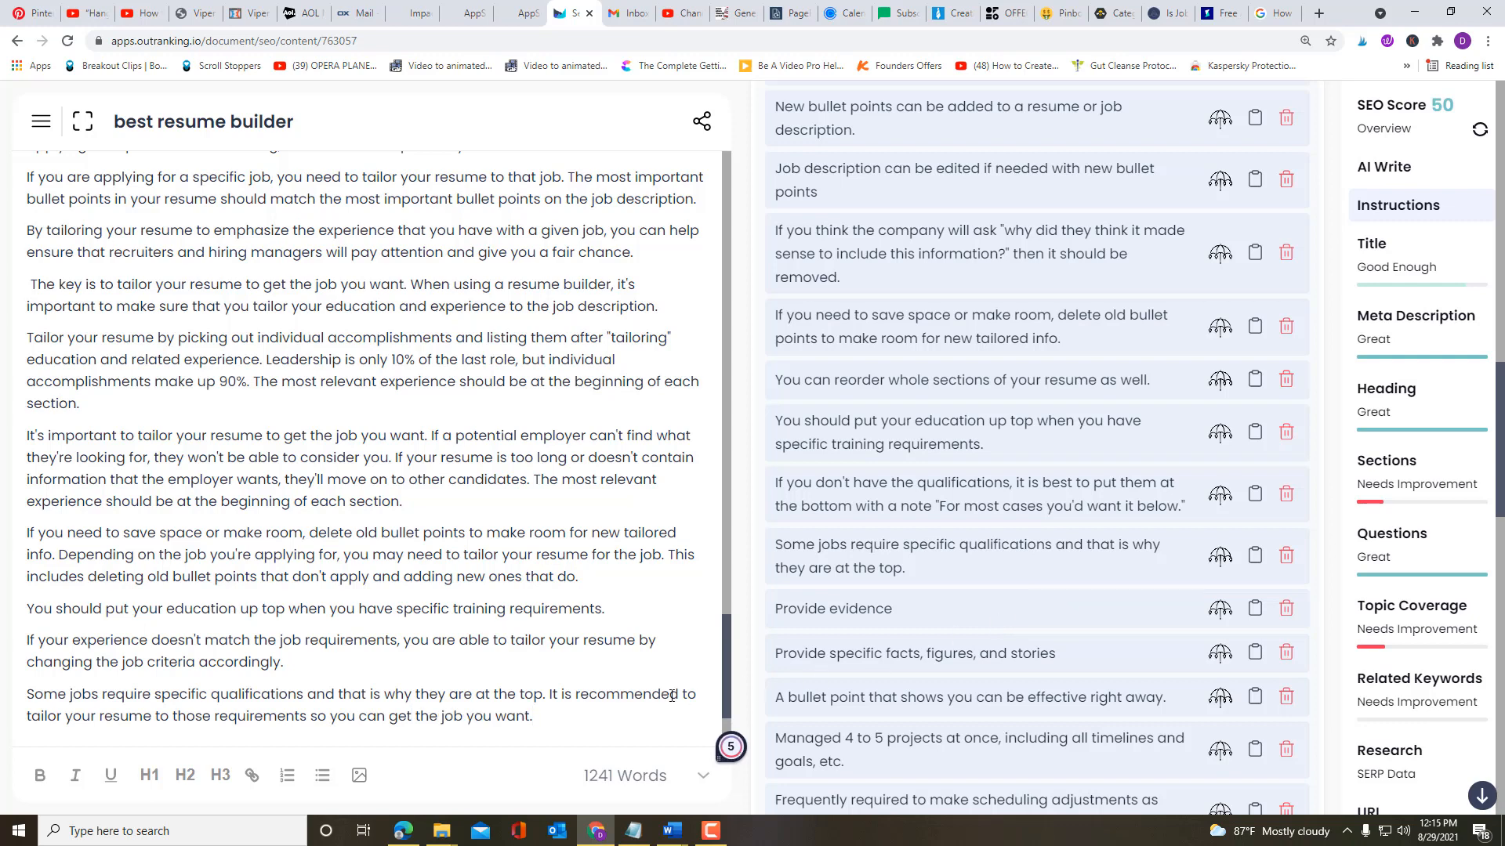
pyautogui.click(1220, 611)
pyautogui.scroll(-2, 1104, 617)
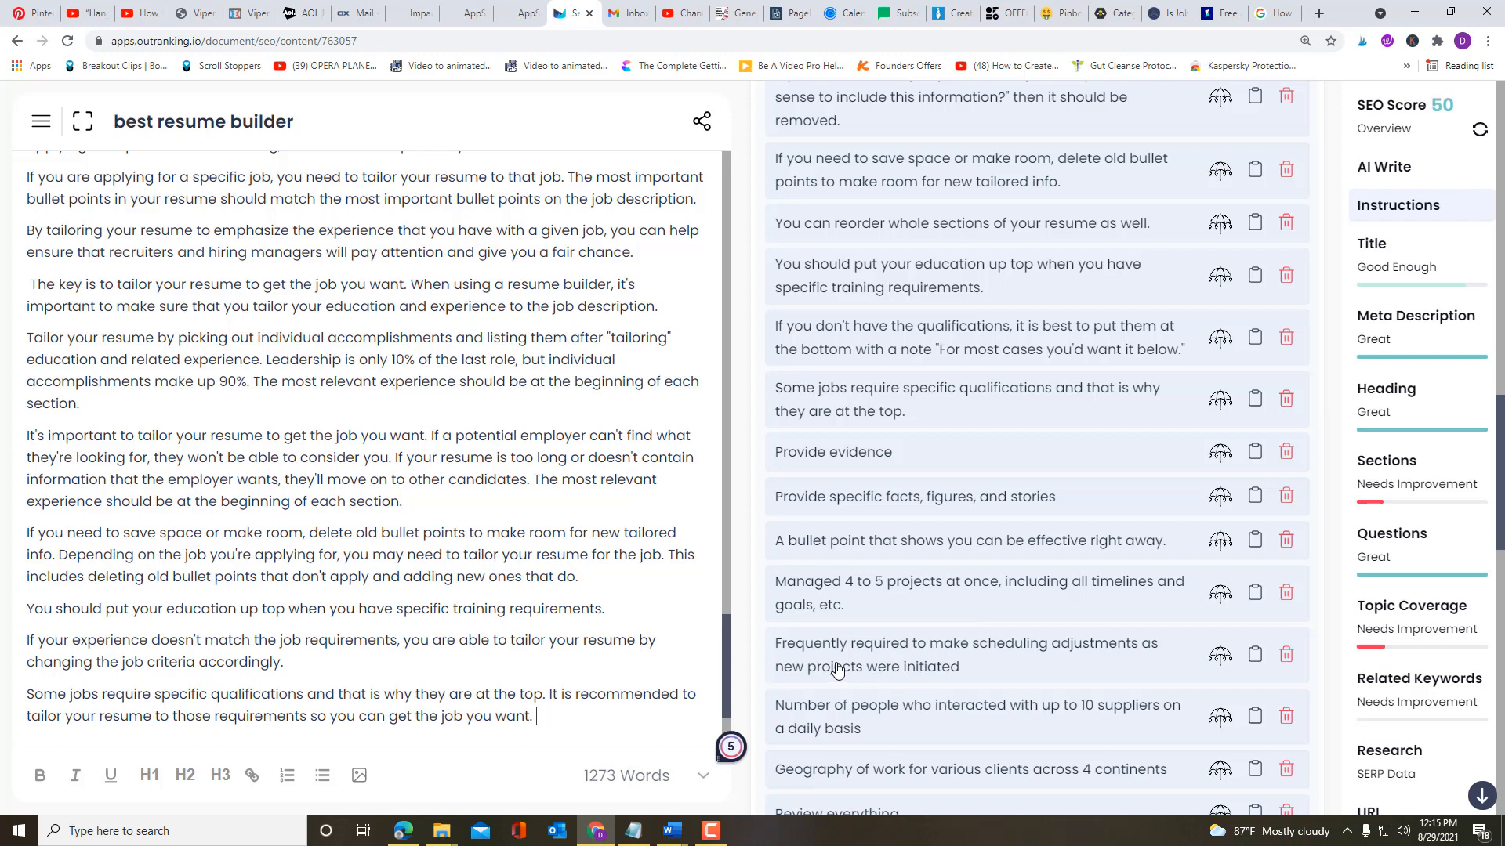
pyautogui.click(1217, 453)
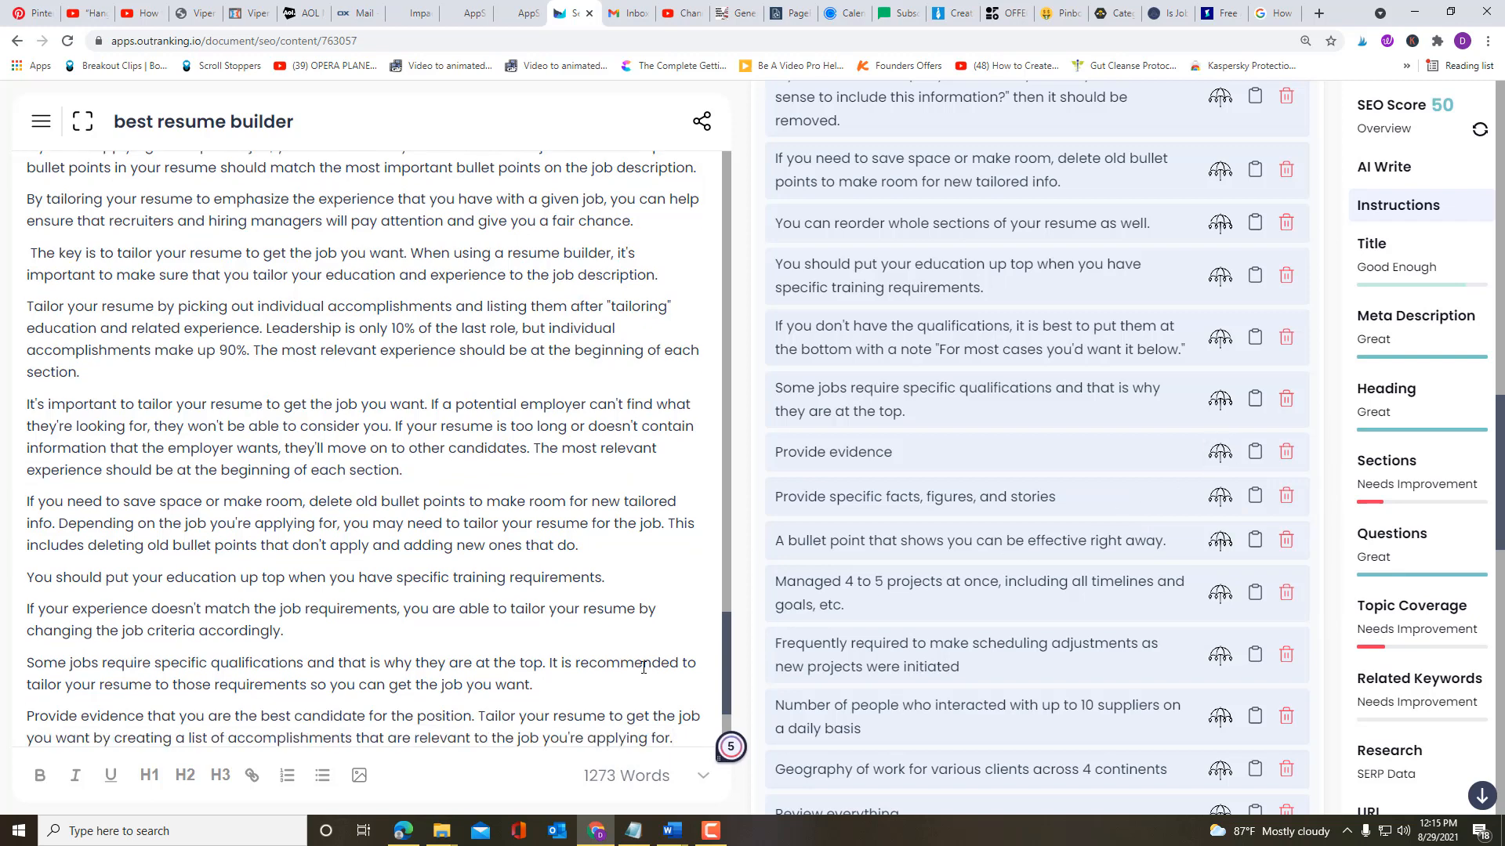
# Step: Expand "Provide specific facts, figures, and stories" and delete the generated sentence "This will help you to get the job you want."
pyautogui.scroll(-1, 639, 662)
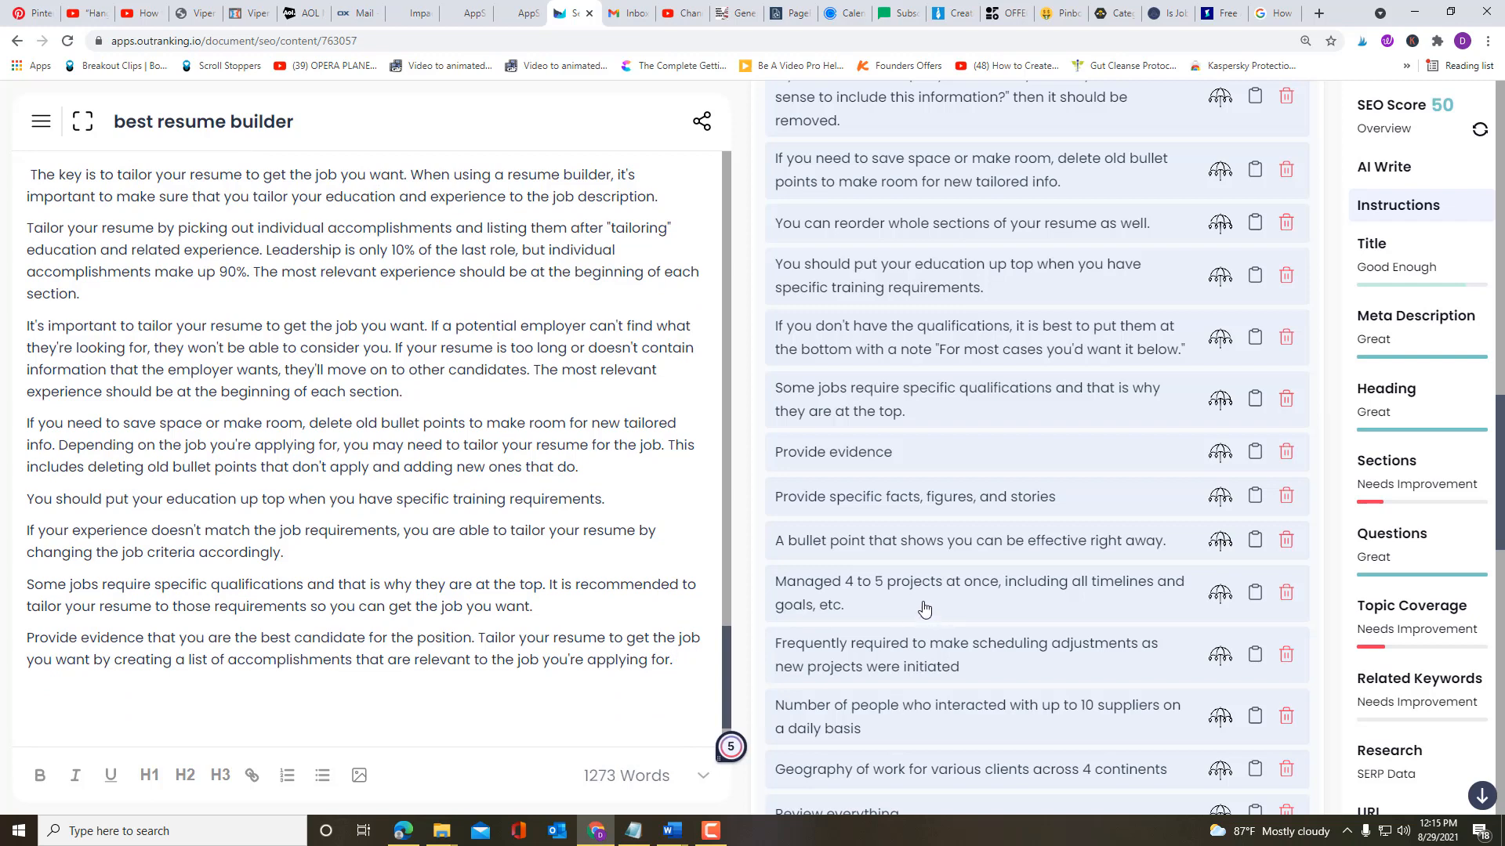
pyautogui.scroll(-1, 932, 603)
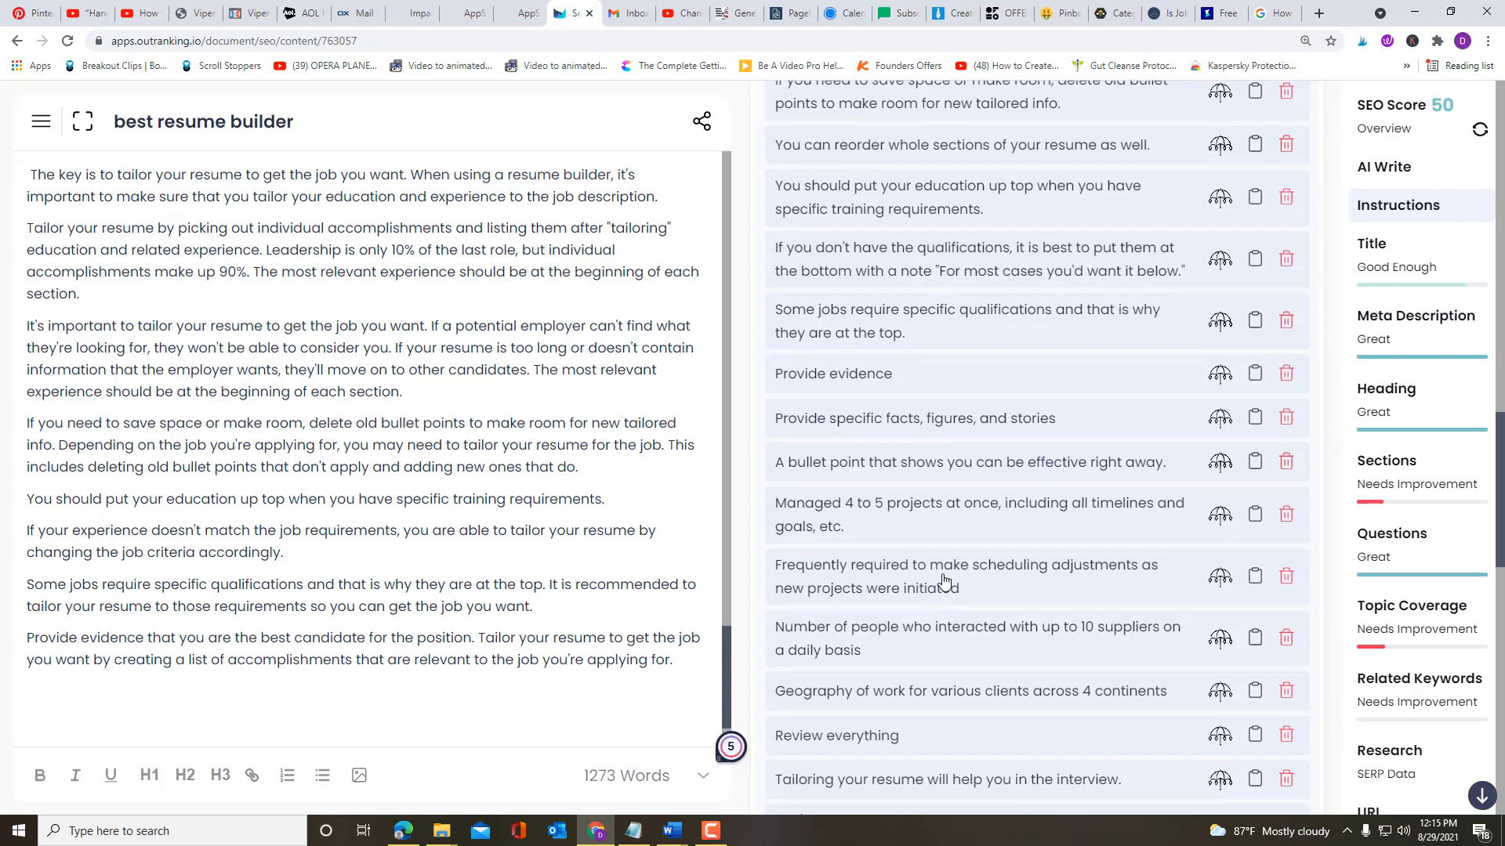
pyautogui.click(1216, 420)
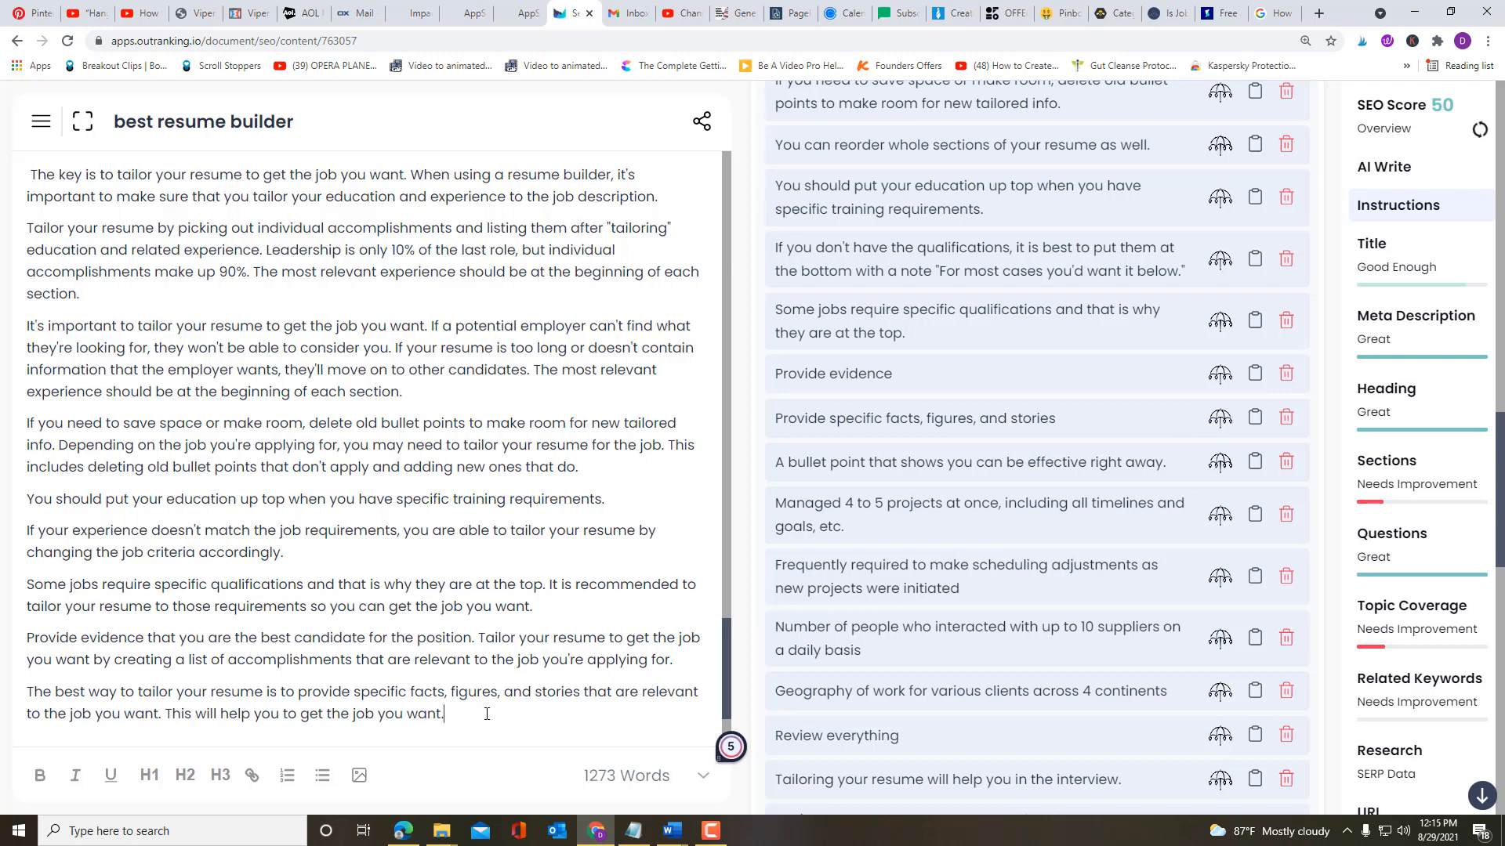
pyautogui.moveTo(166, 714); pyautogui.dragTo(453, 715)
pyautogui.press('BackSpace')
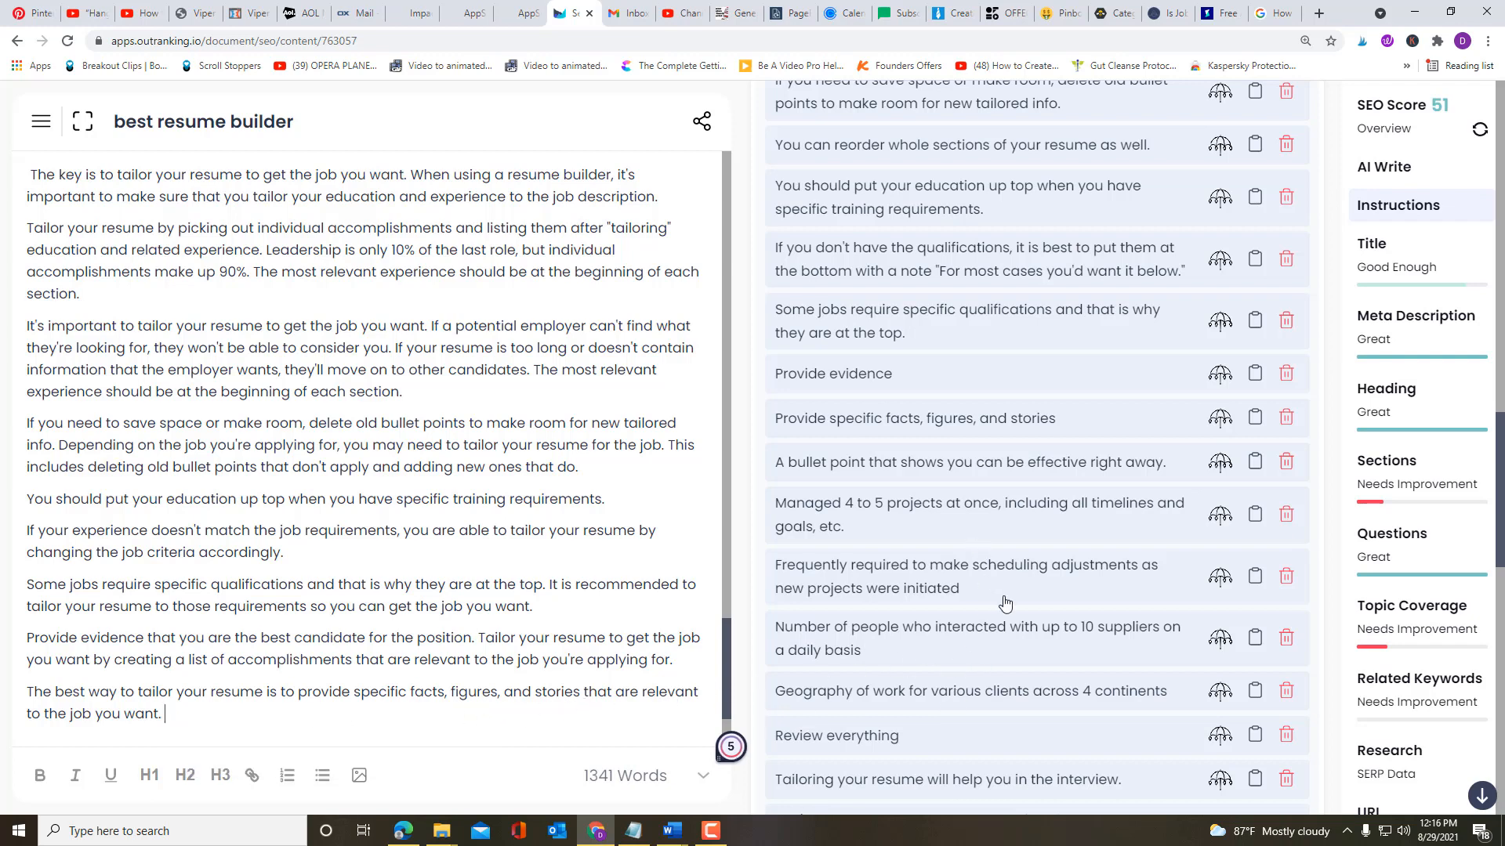
pyautogui.scroll(-2, 1007, 605)
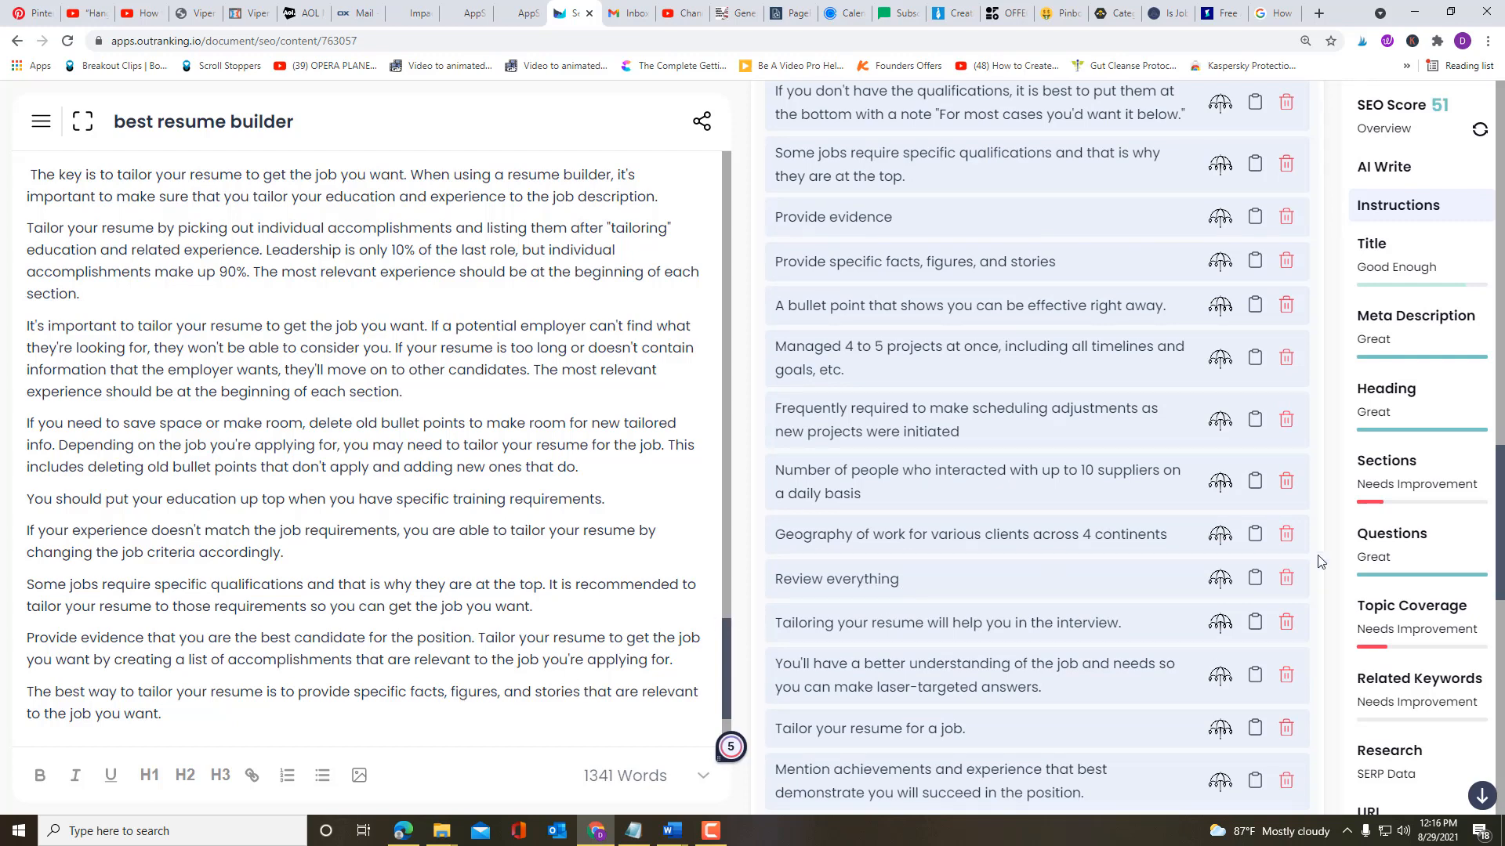
pyautogui.click(1220, 580)
pyautogui.scroll(-3, 1033, 617)
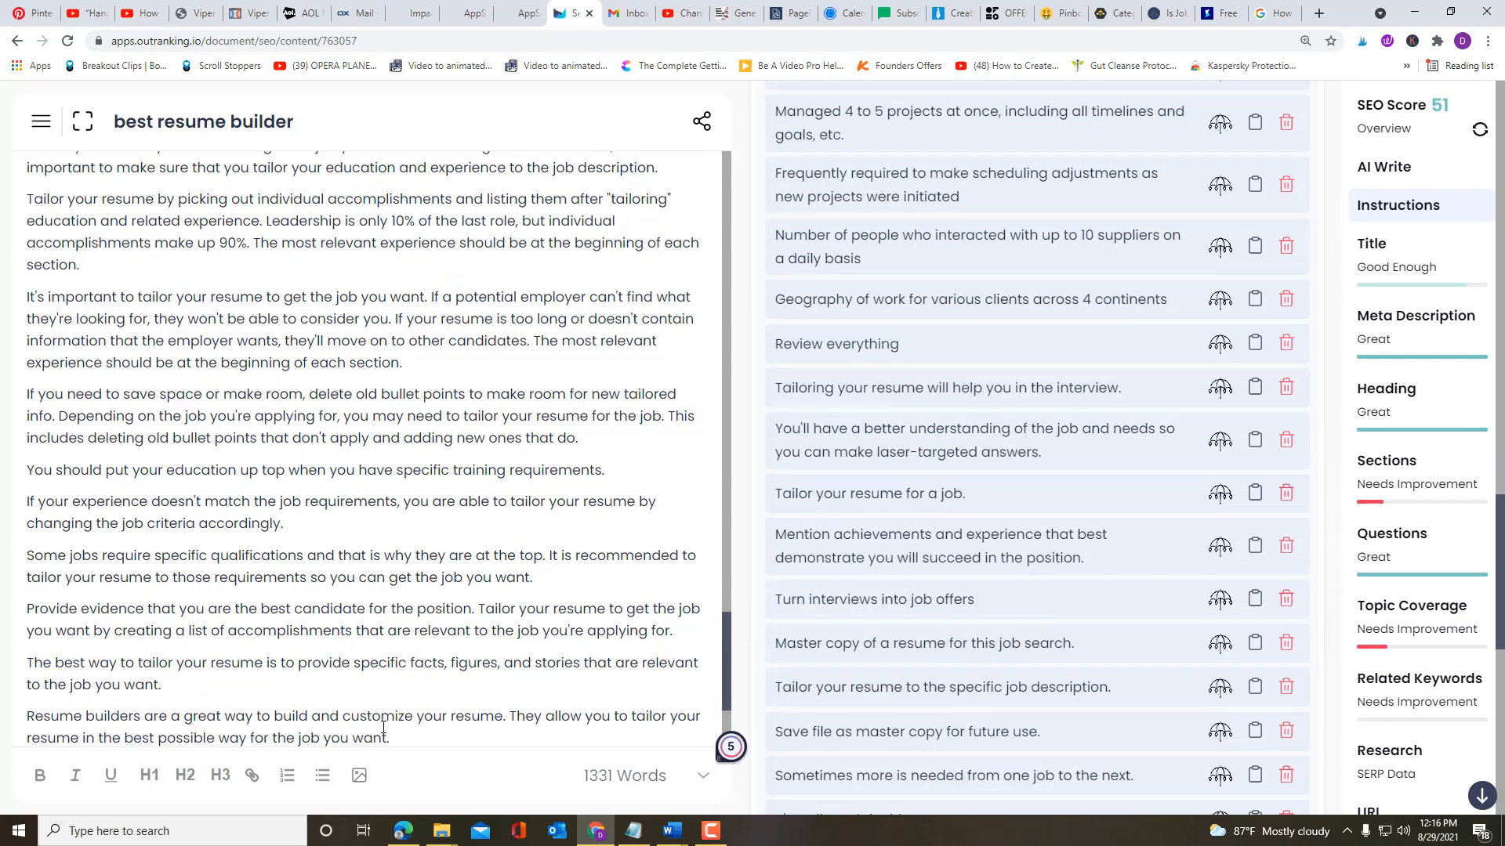
pyautogui.moveTo(401, 742); pyautogui.dragTo(4, 707)
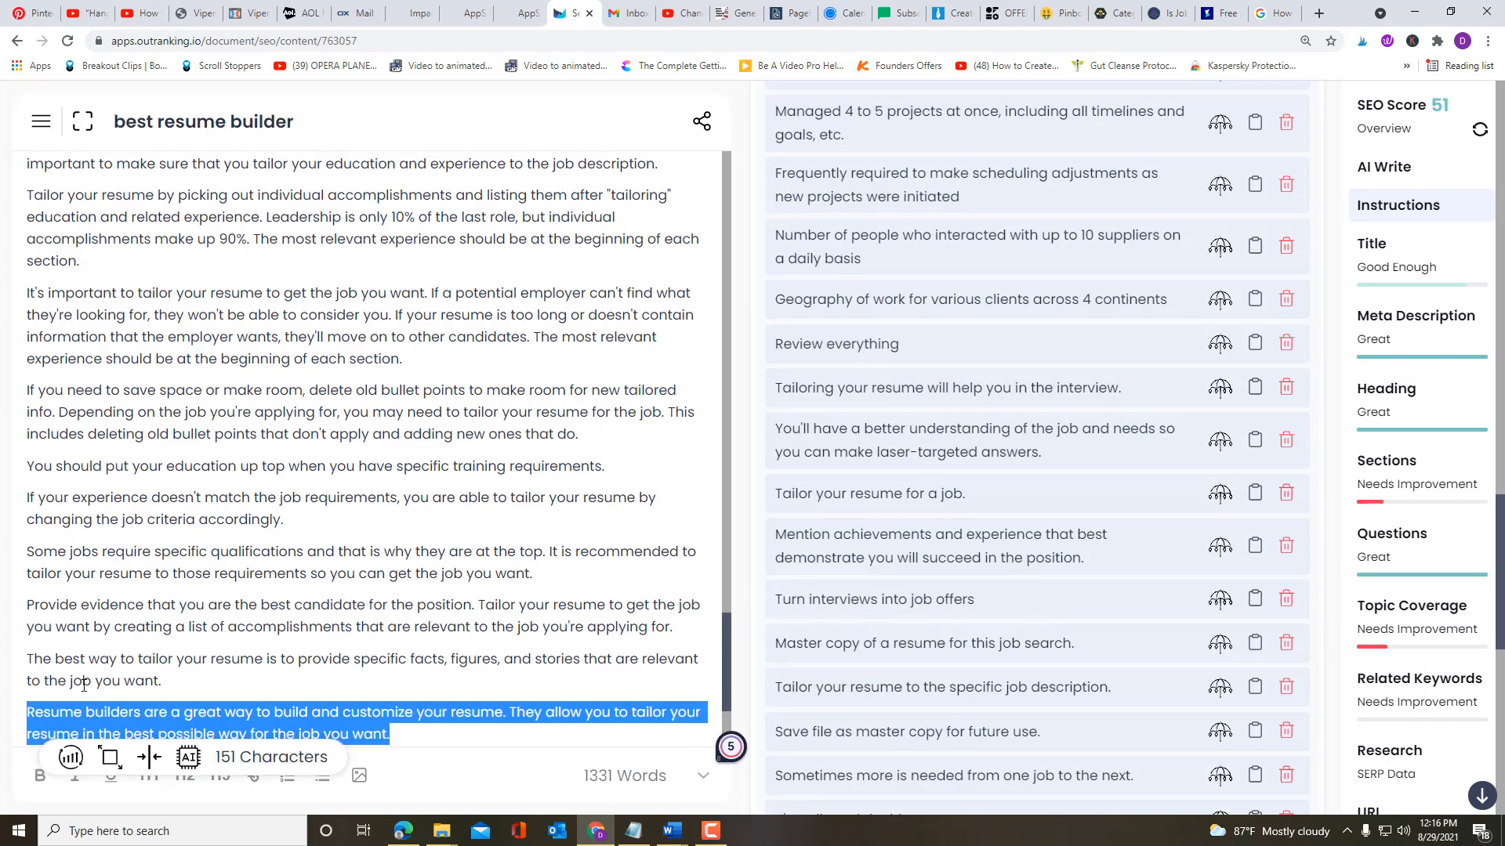
pyautogui.press('BackSpace')
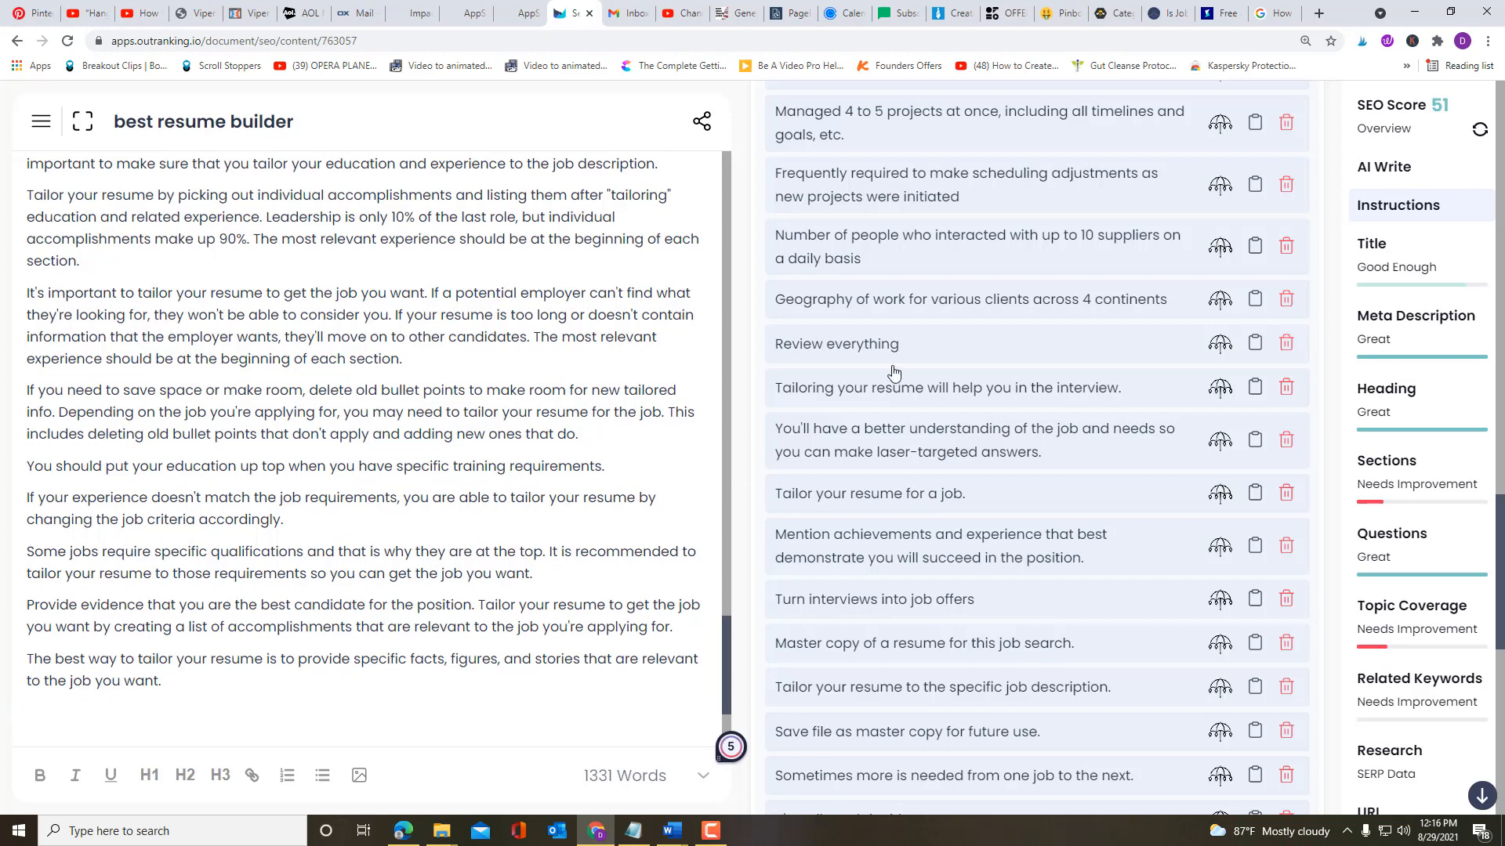
# Step: Copy the concept "Review everything" into the article as is, and collapse the "How to tailor your resume to get the job you want" section
pyautogui.click(1254, 344)
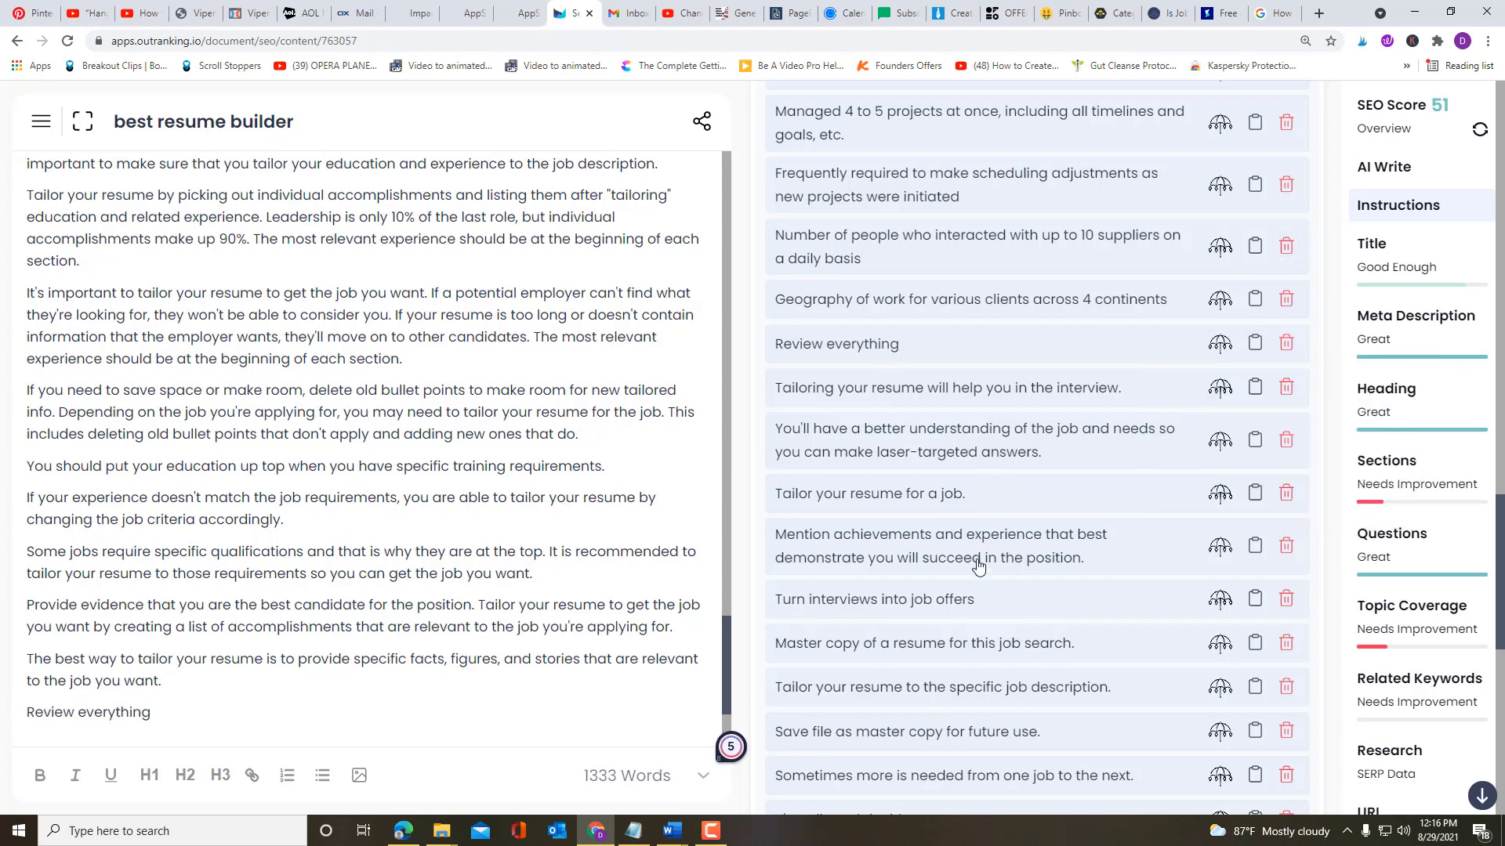
pyautogui.scroll(-1, 989, 597)
pyautogui.scroll(-2, 988, 597)
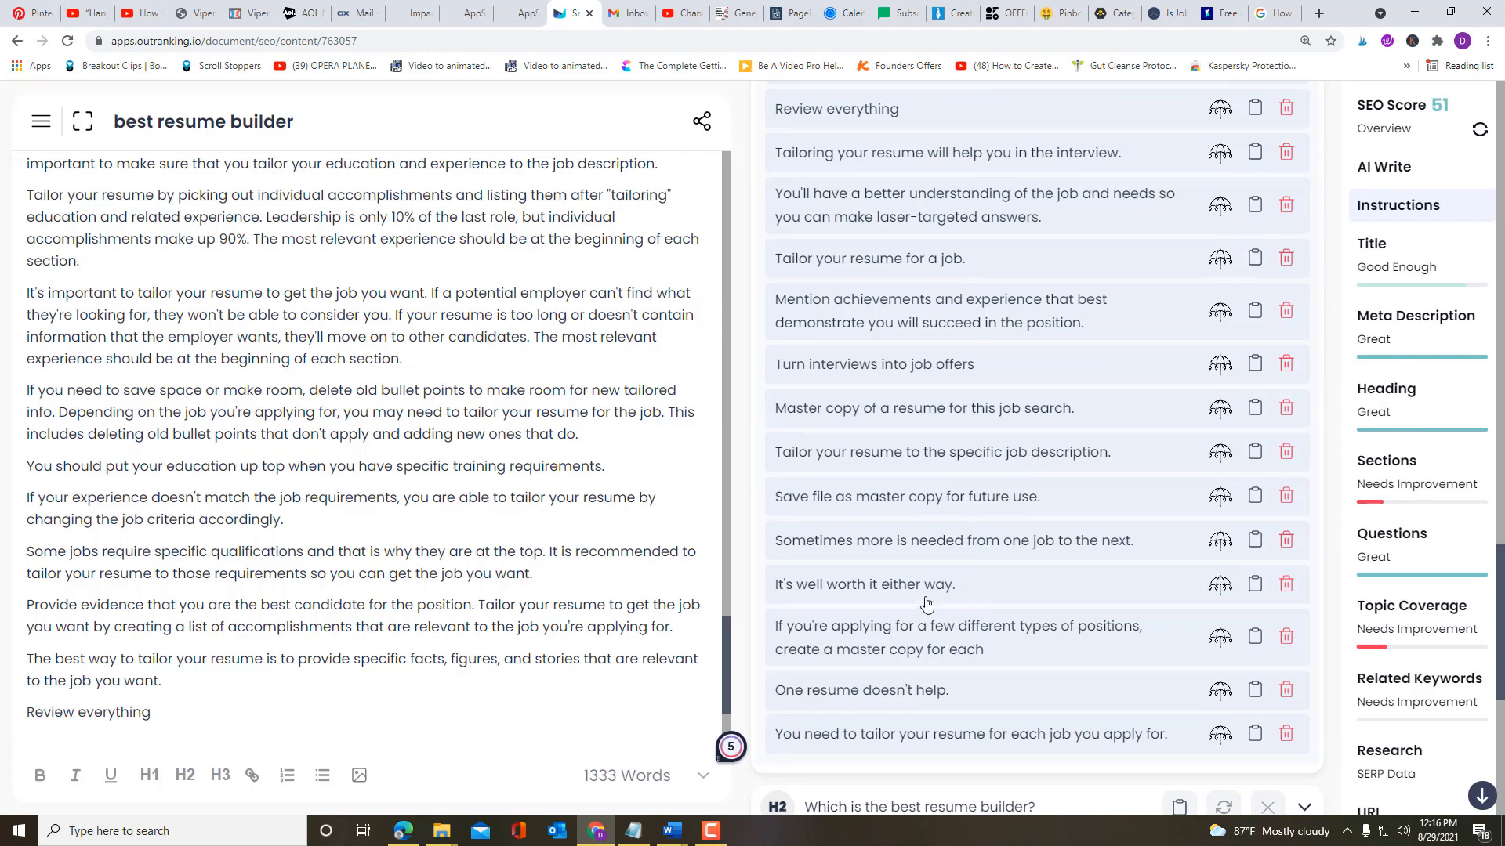
pyautogui.scroll(-2, 937, 592)
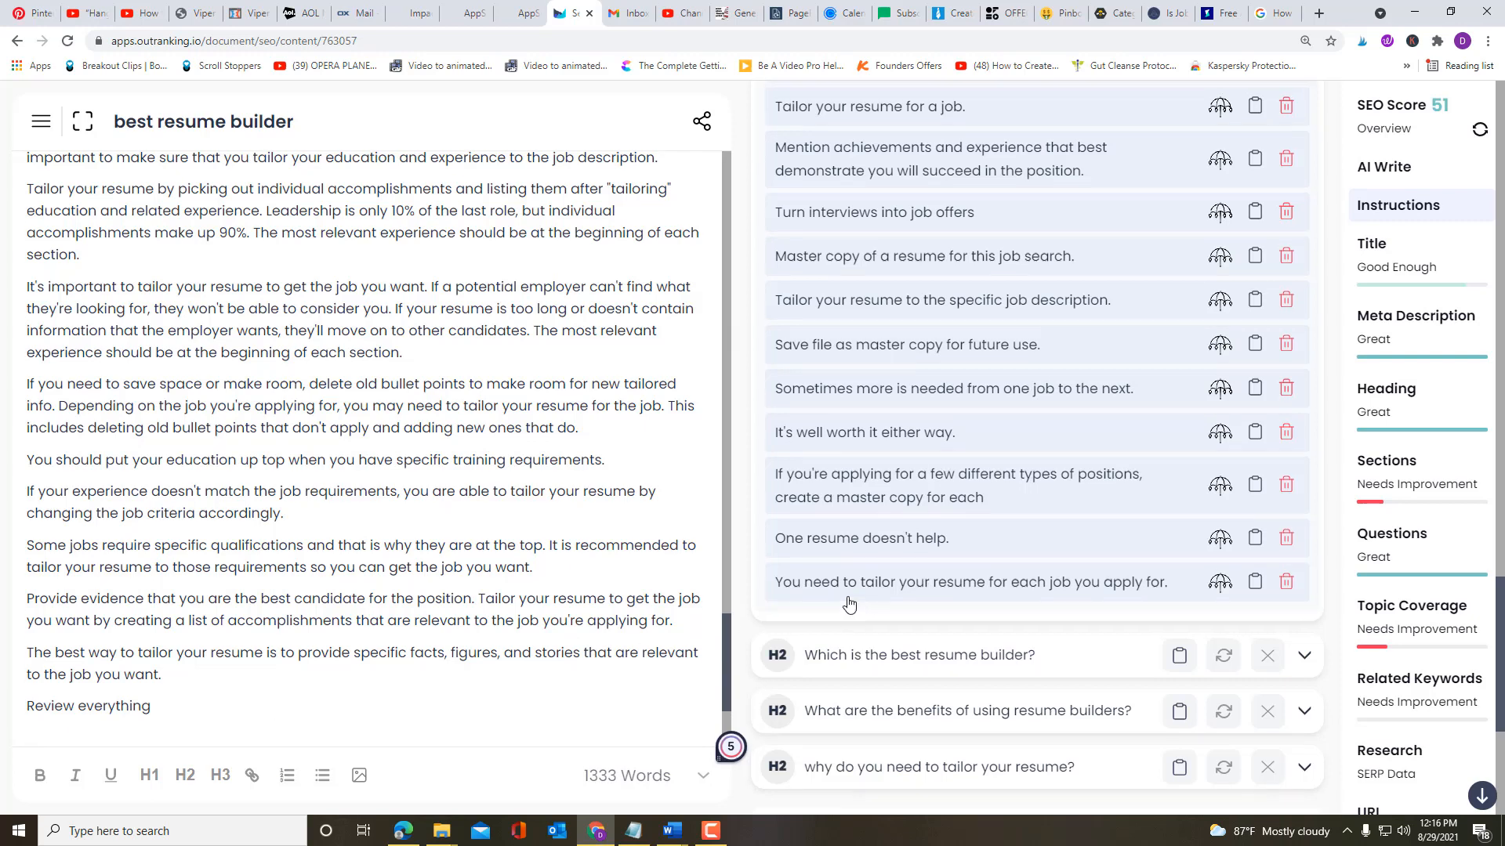
pyautogui.scroll(10, 853, 603)
pyautogui.scroll(10, 852, 604)
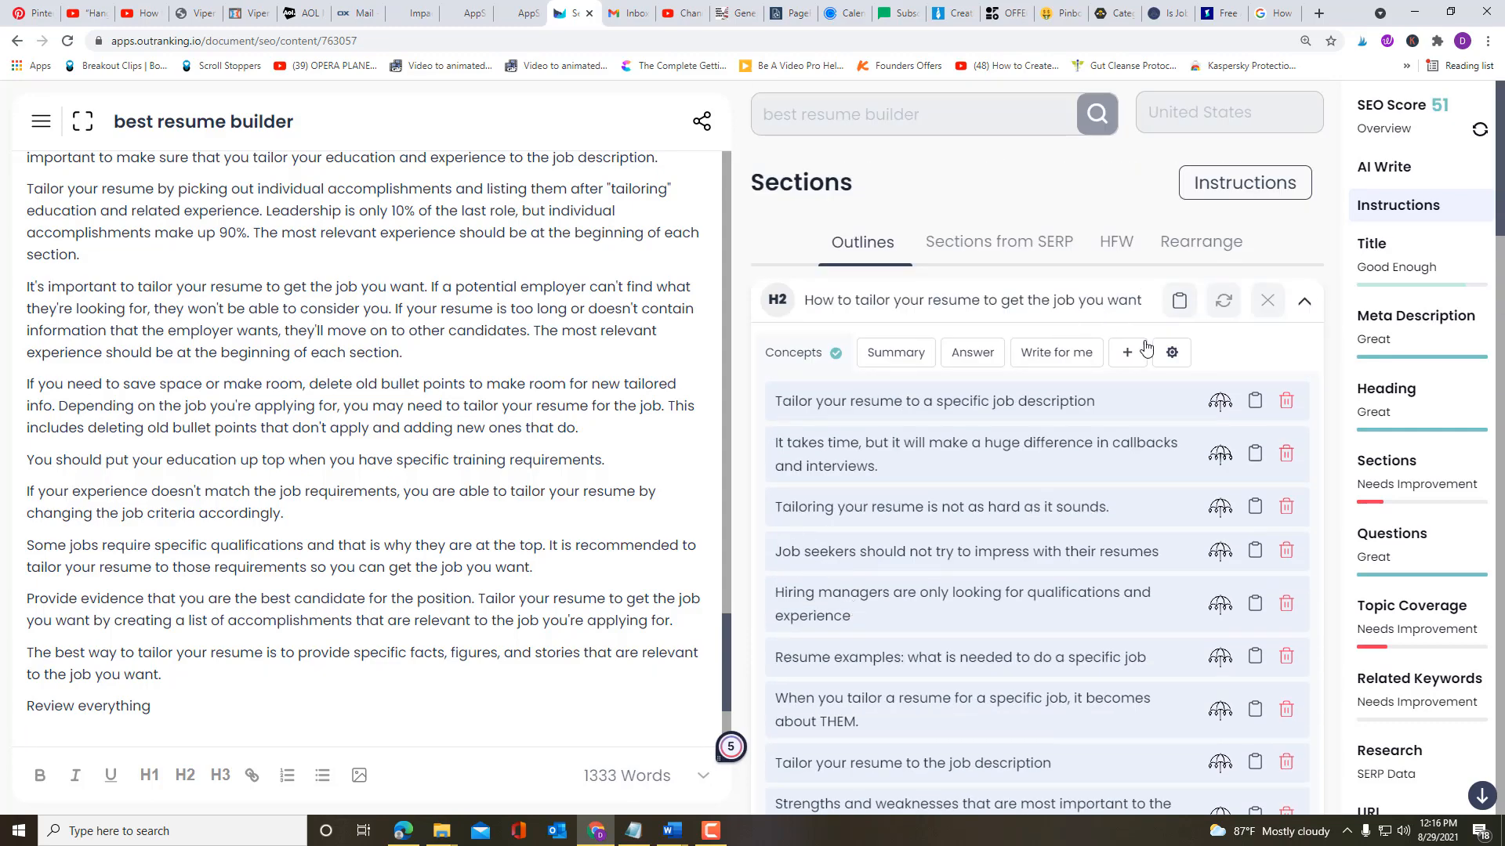
pyautogui.click(1303, 300)
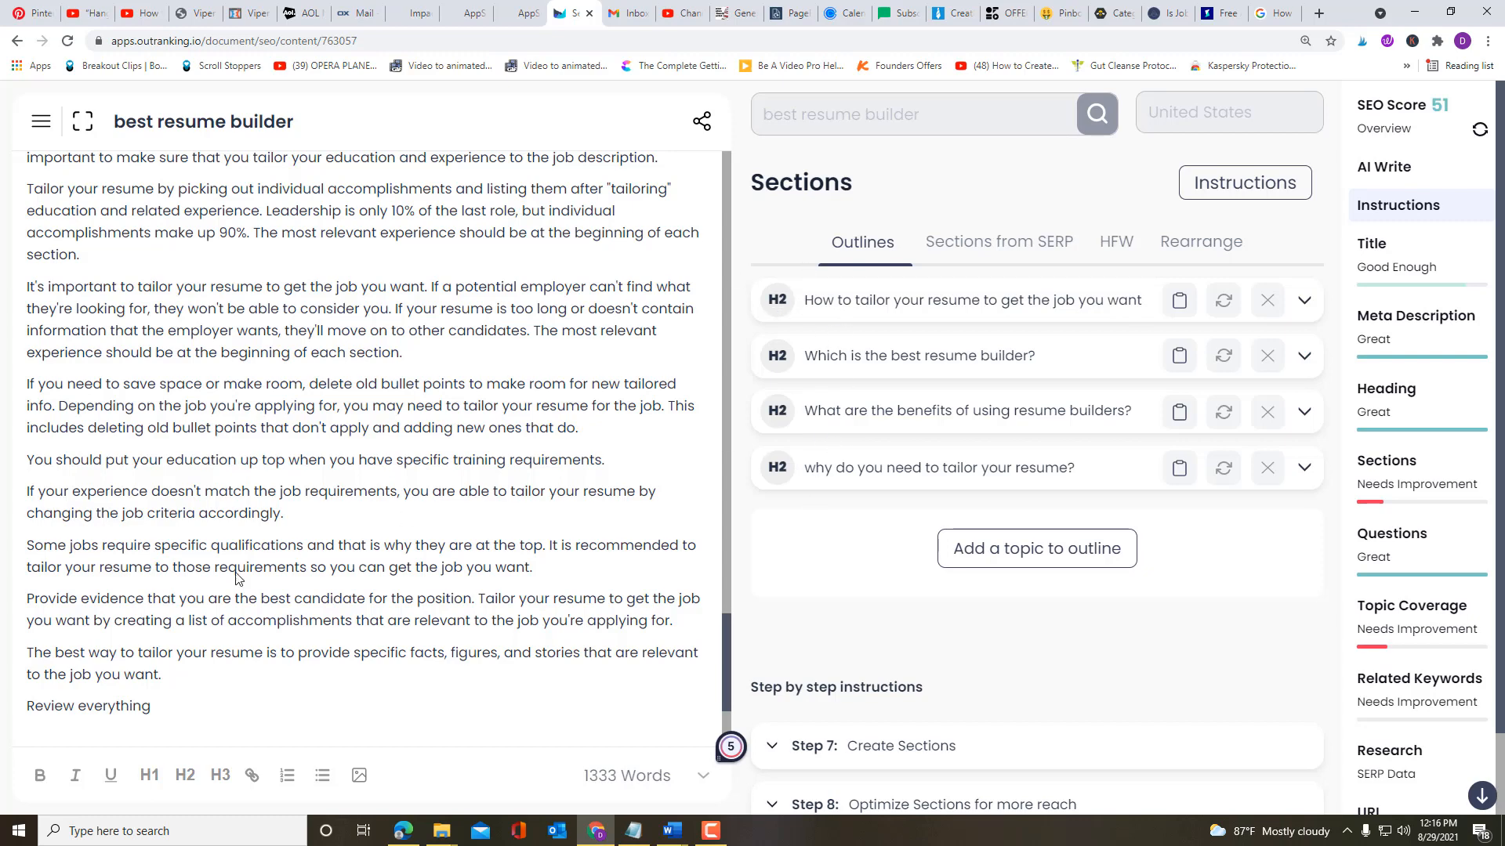
# Step: Switch to the Word document "AIDA for Resumes 2" and copy the heading "See how Jobscan can help you get the job you want"
pyautogui.scroll(7, 237, 577)
pyautogui.scroll(-10, 203, 549)
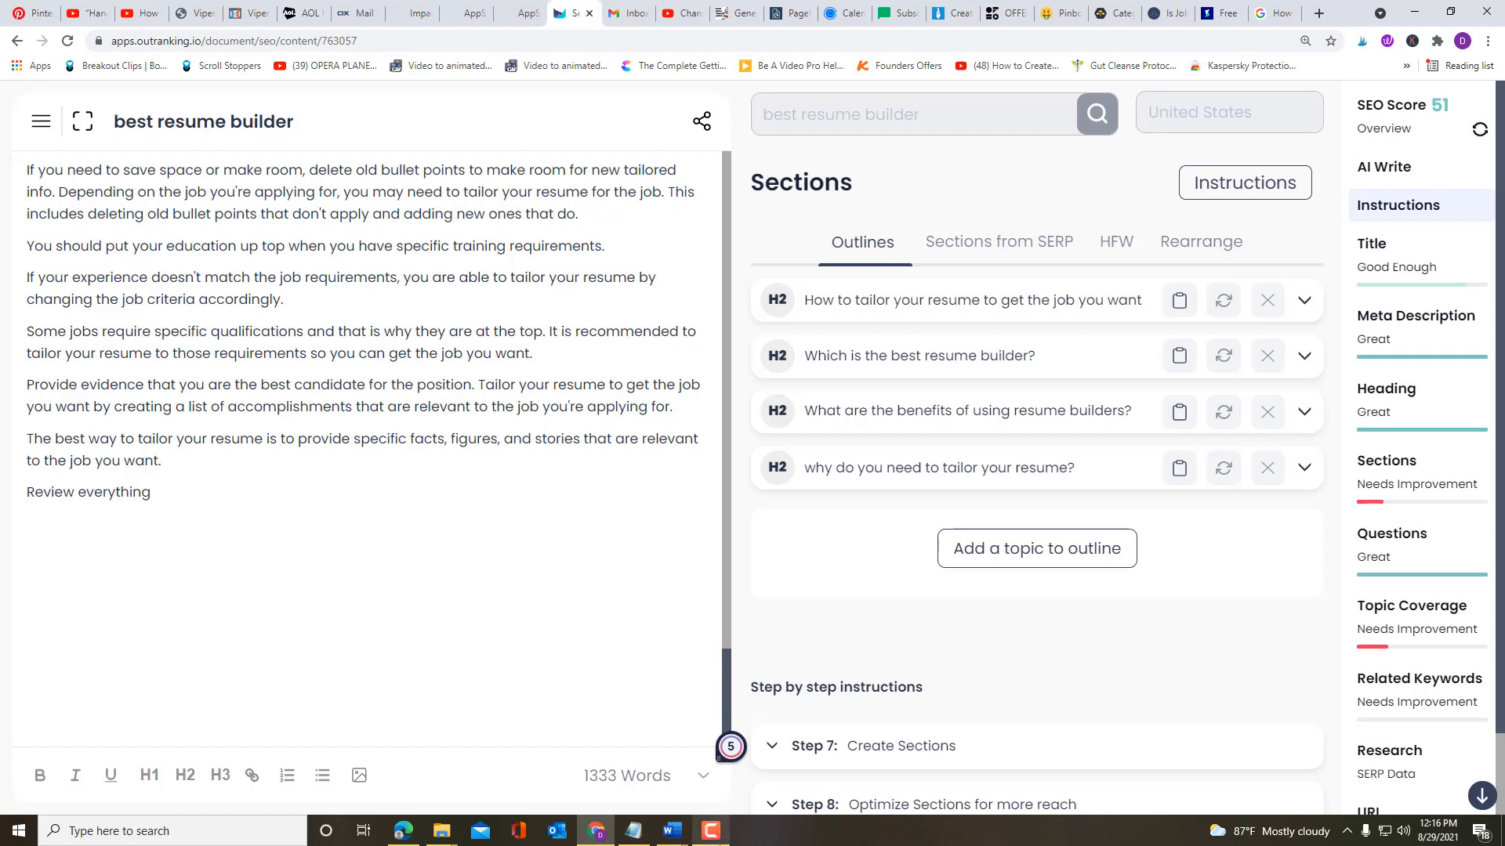
pyautogui.moveTo(710, 831)
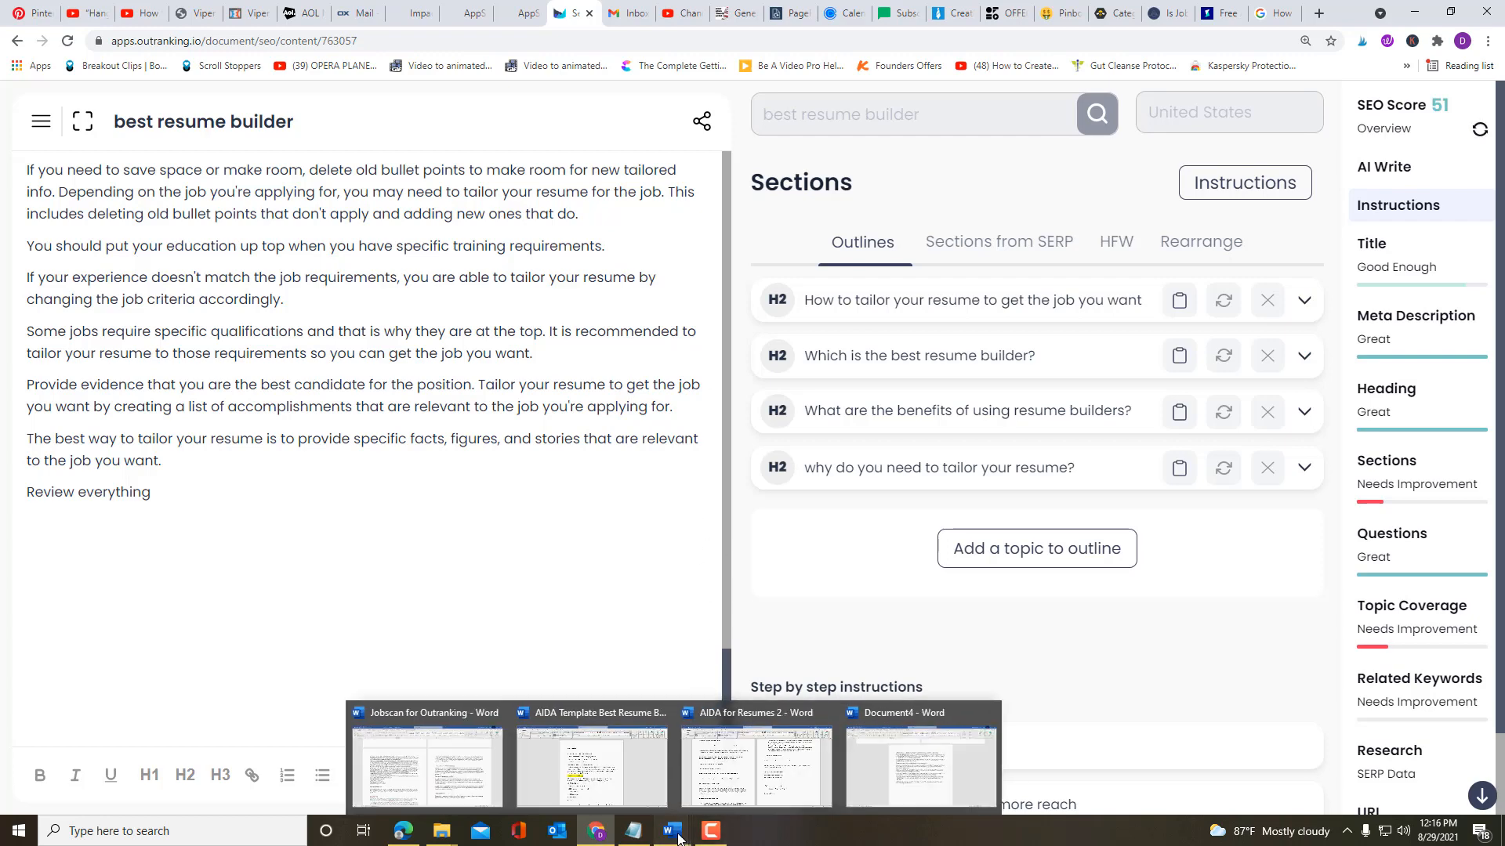
pyautogui.moveTo(758, 778)
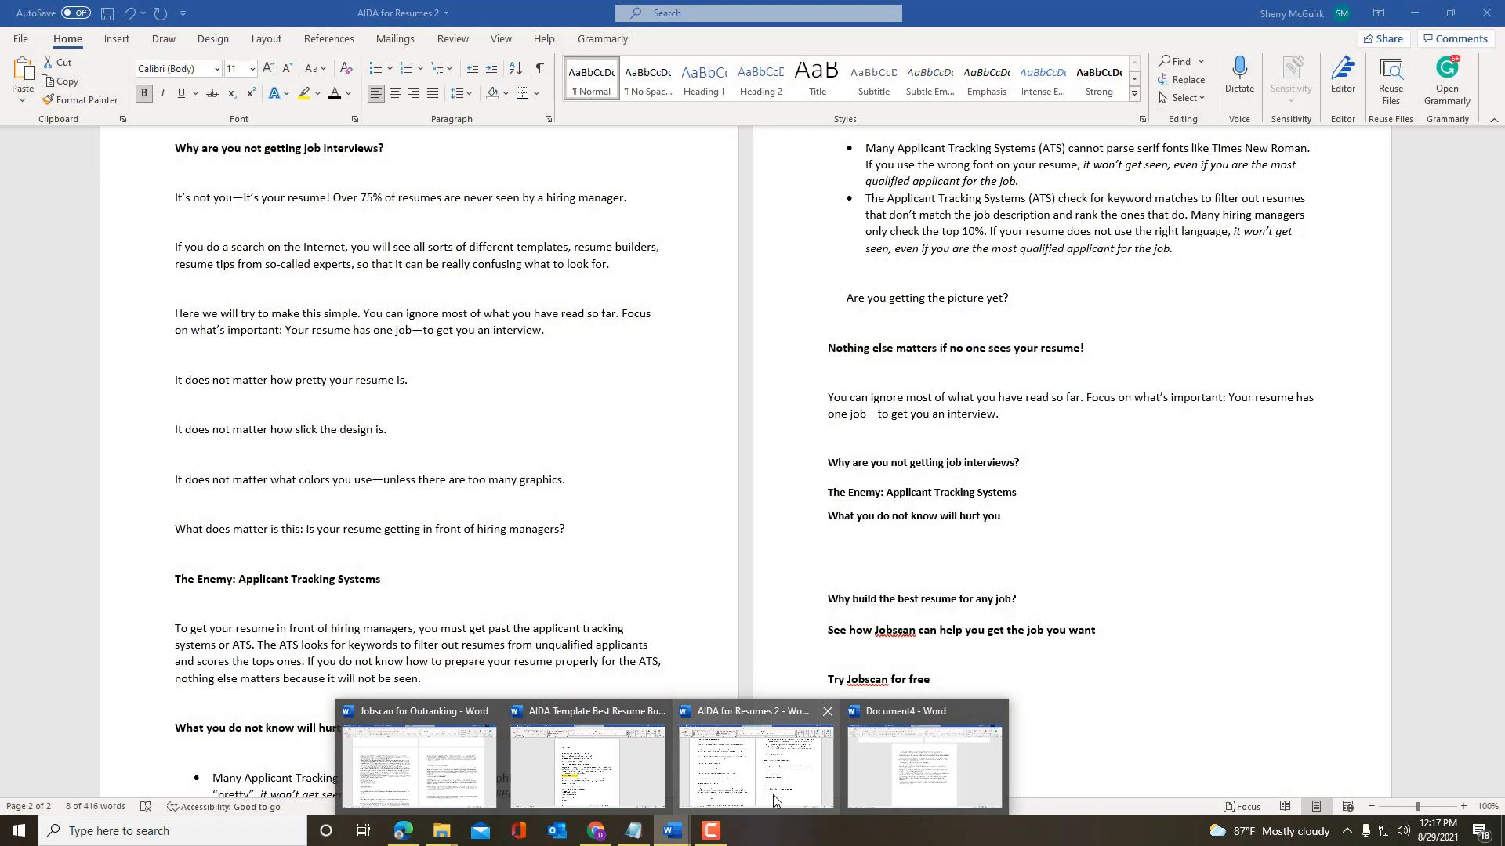
pyautogui.click(773, 795)
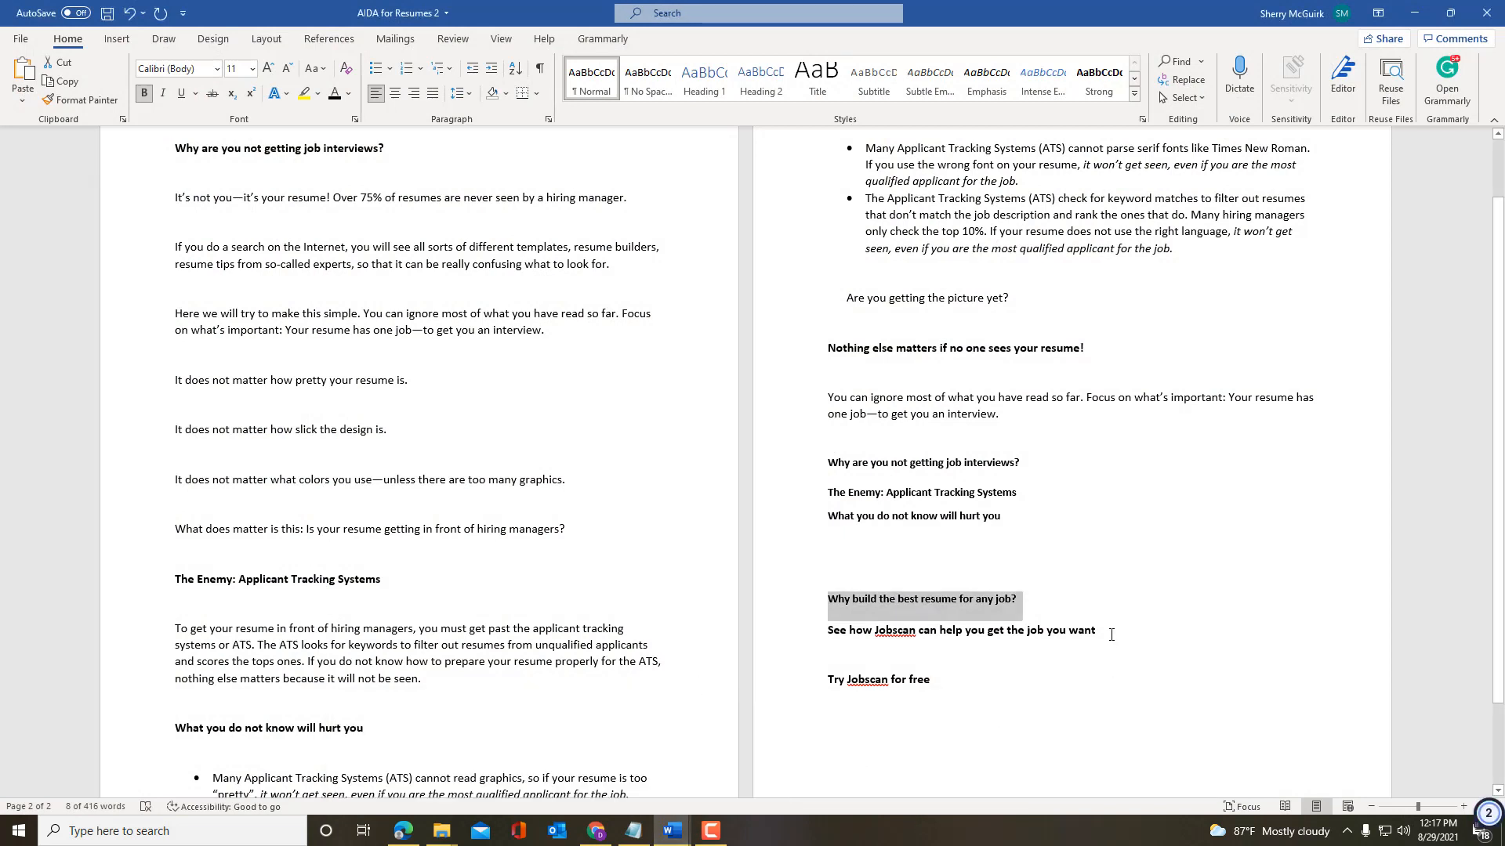
pyautogui.moveTo(1112, 632); pyautogui.dragTo(833, 640)
pyautogui.hotkey('ctrl', 'c')
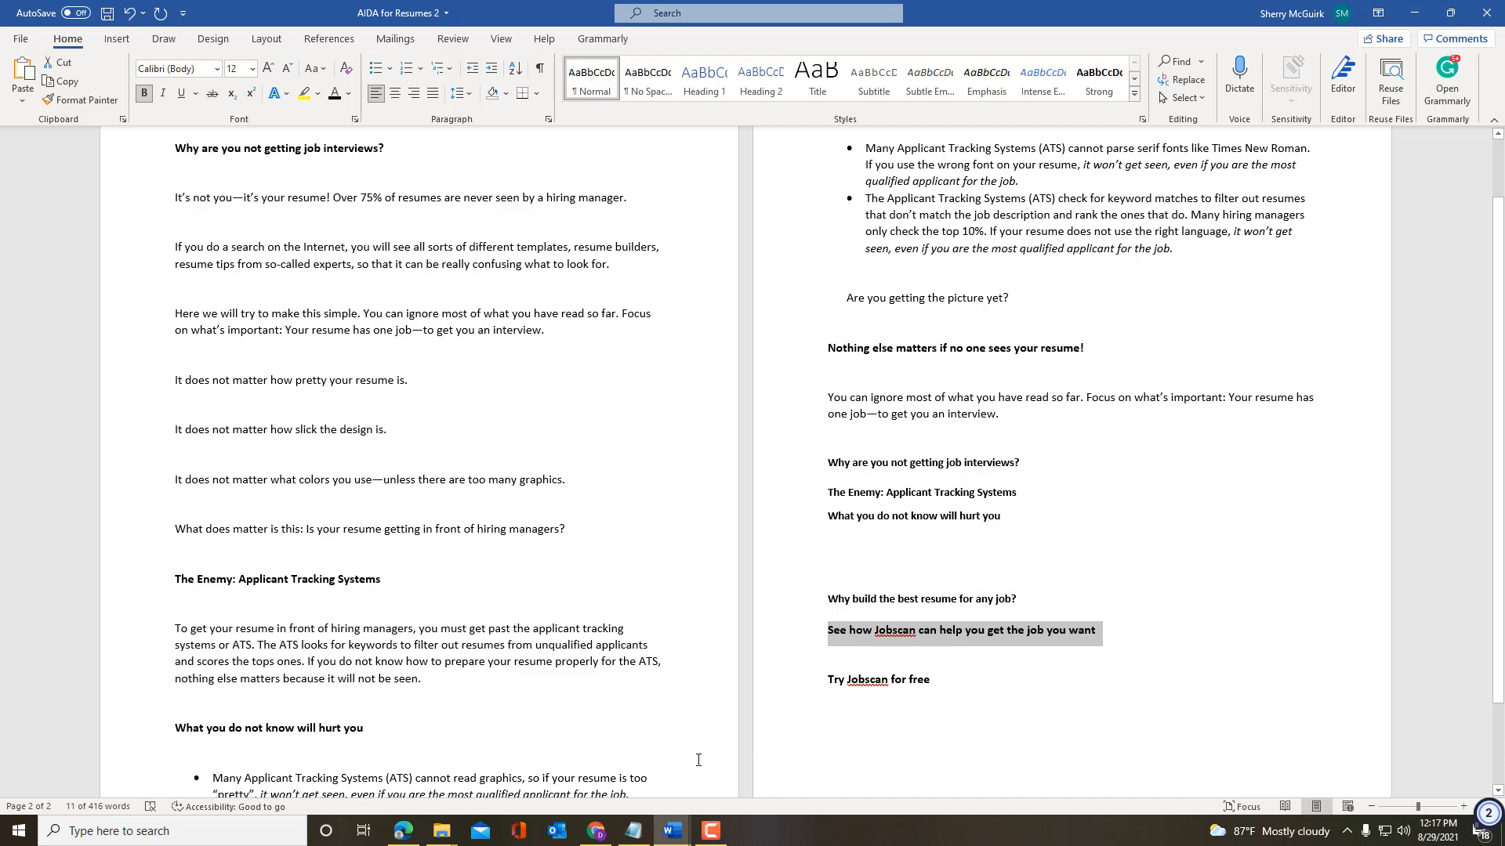
# Step: Back in Outranking, add a new outline topic with the copied heading "See how Jobscan can help you get the job you want"
pyautogui.click(596, 831)
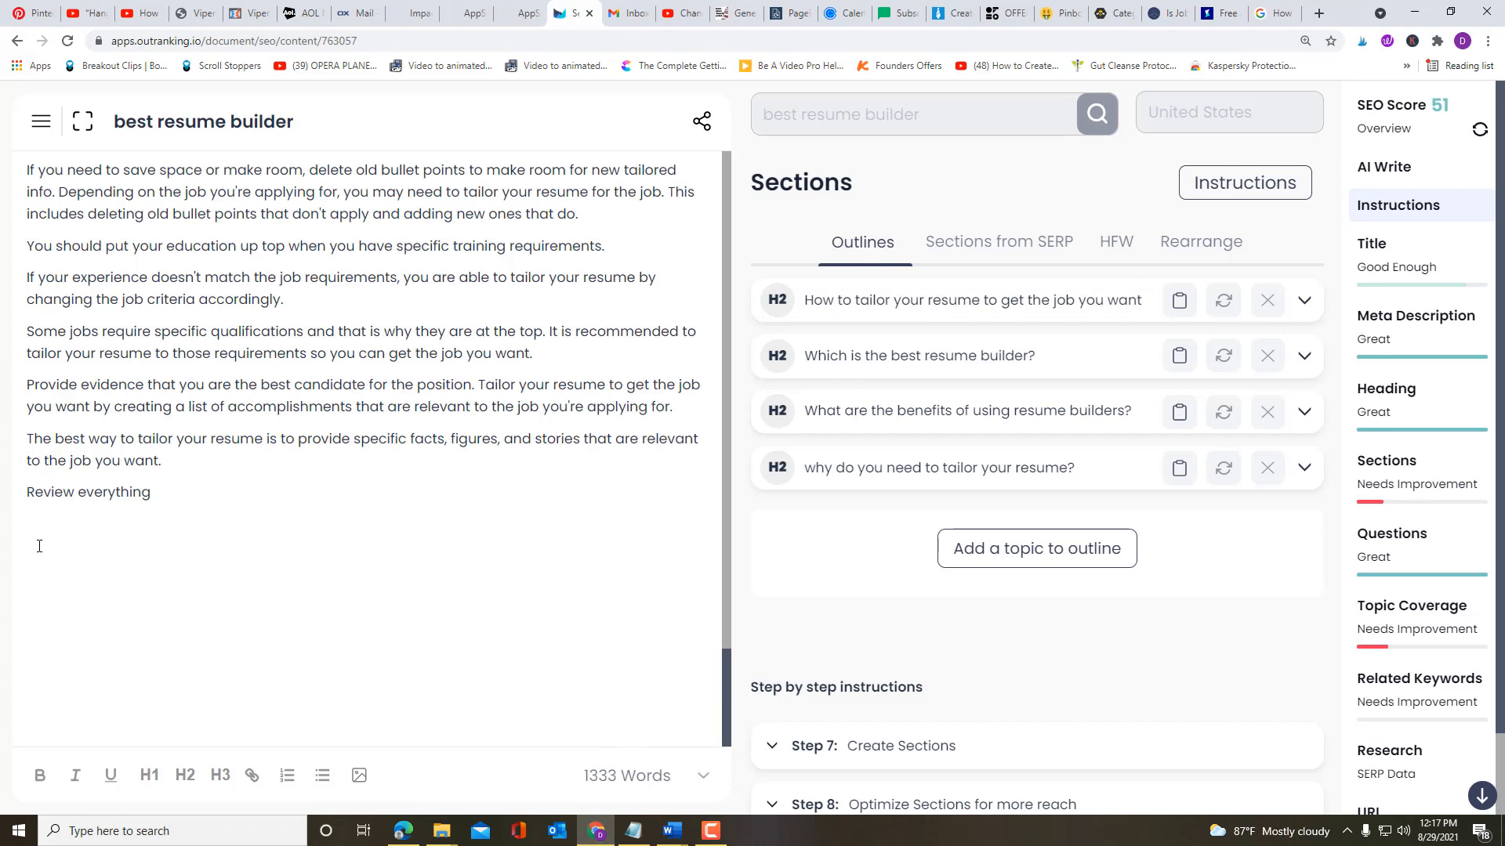
pyautogui.click(1025, 558)
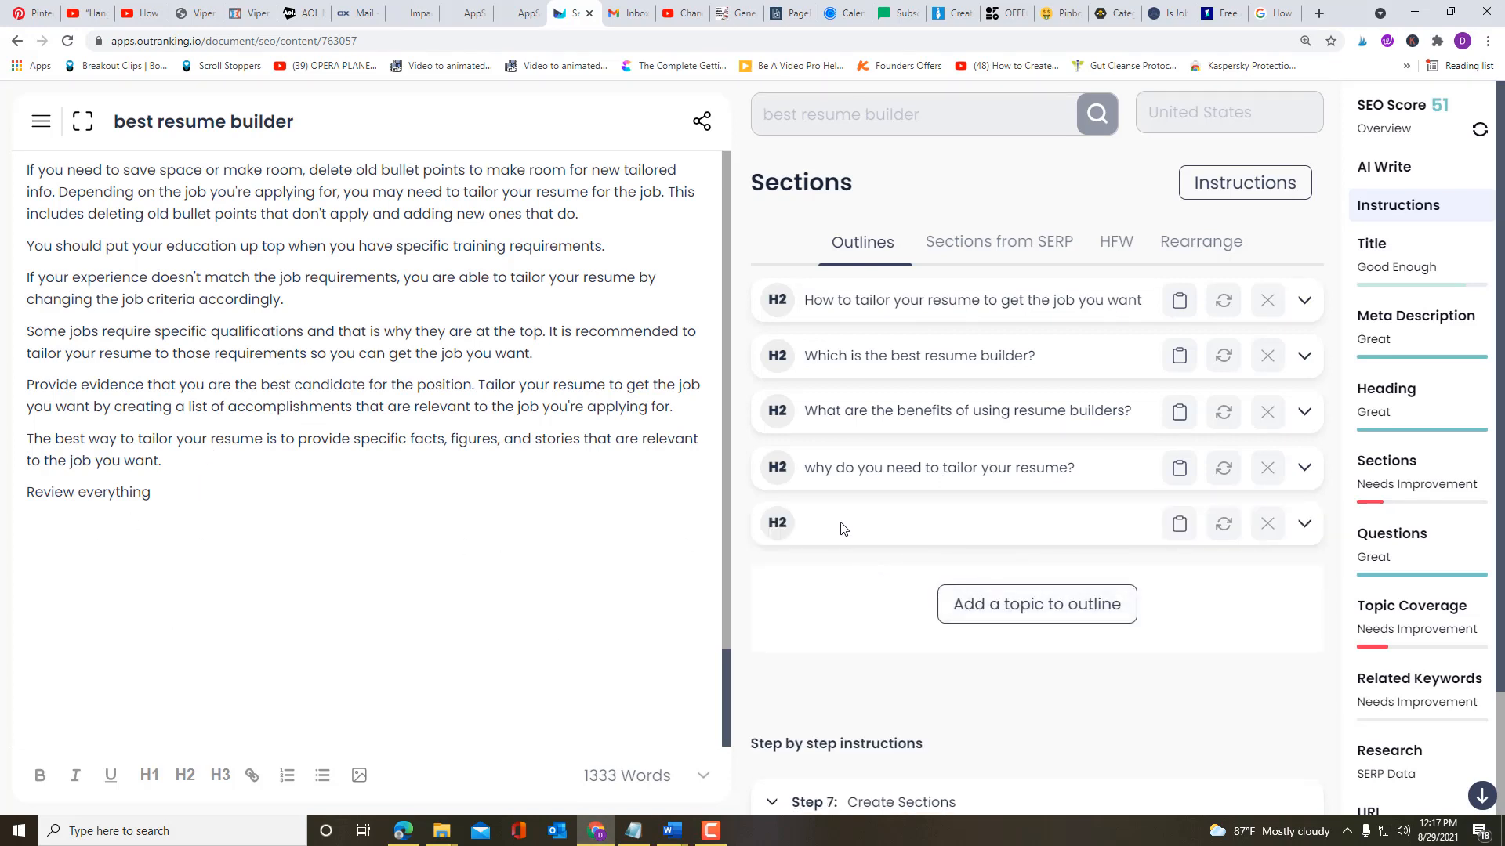
pyautogui.click(841, 531)
pyautogui.hotkey('ctrl', 'v')
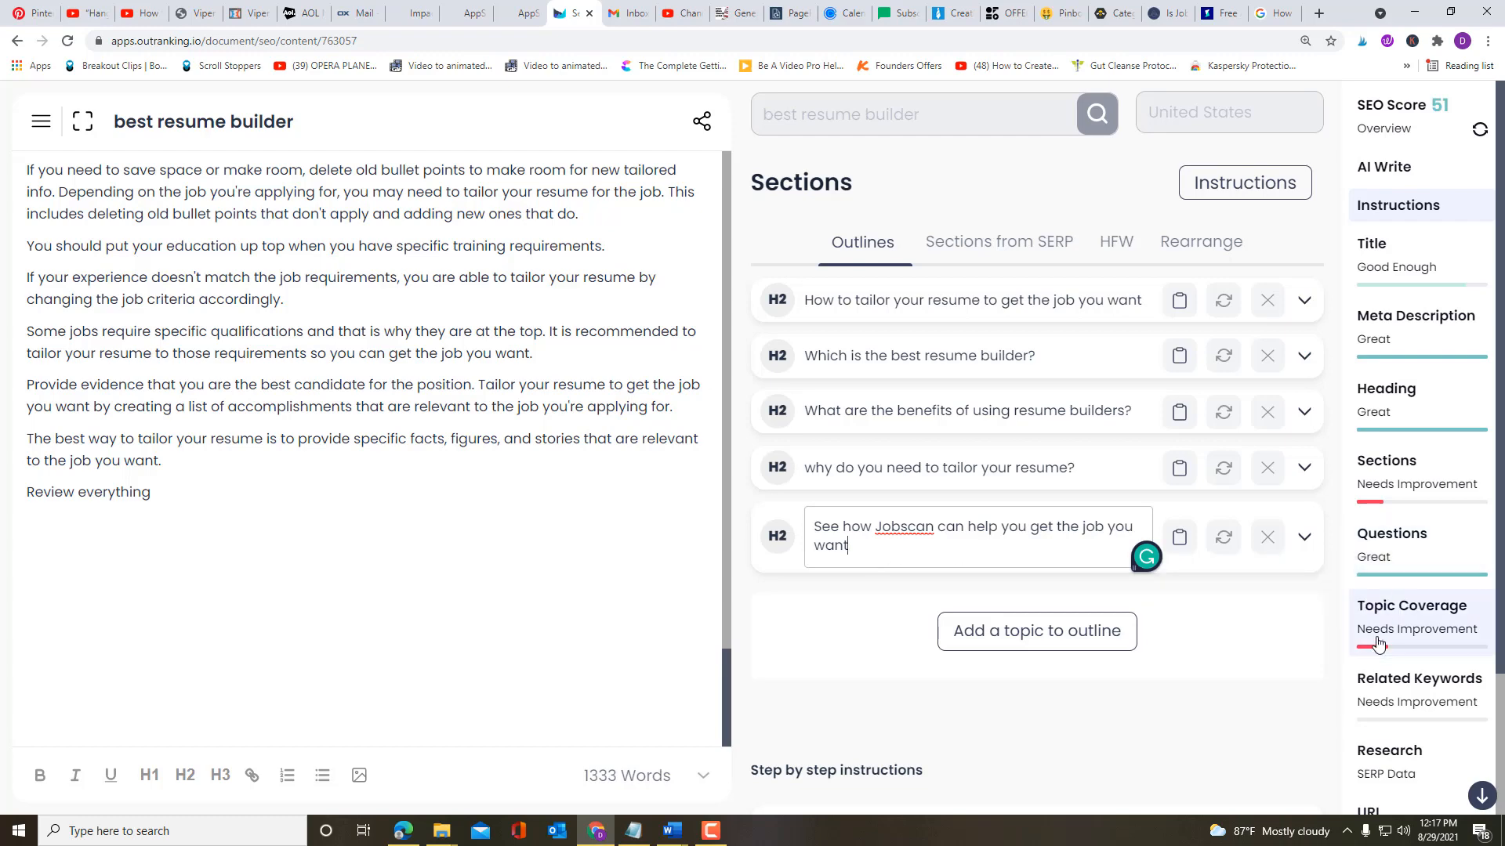
pyautogui.click(1286, 661)
# Step: Generate concepts for the Jobscan topic and expand "Jobscan is not quite a resume-building site" beneath that heading at the article's end
pyautogui.click(1303, 535)
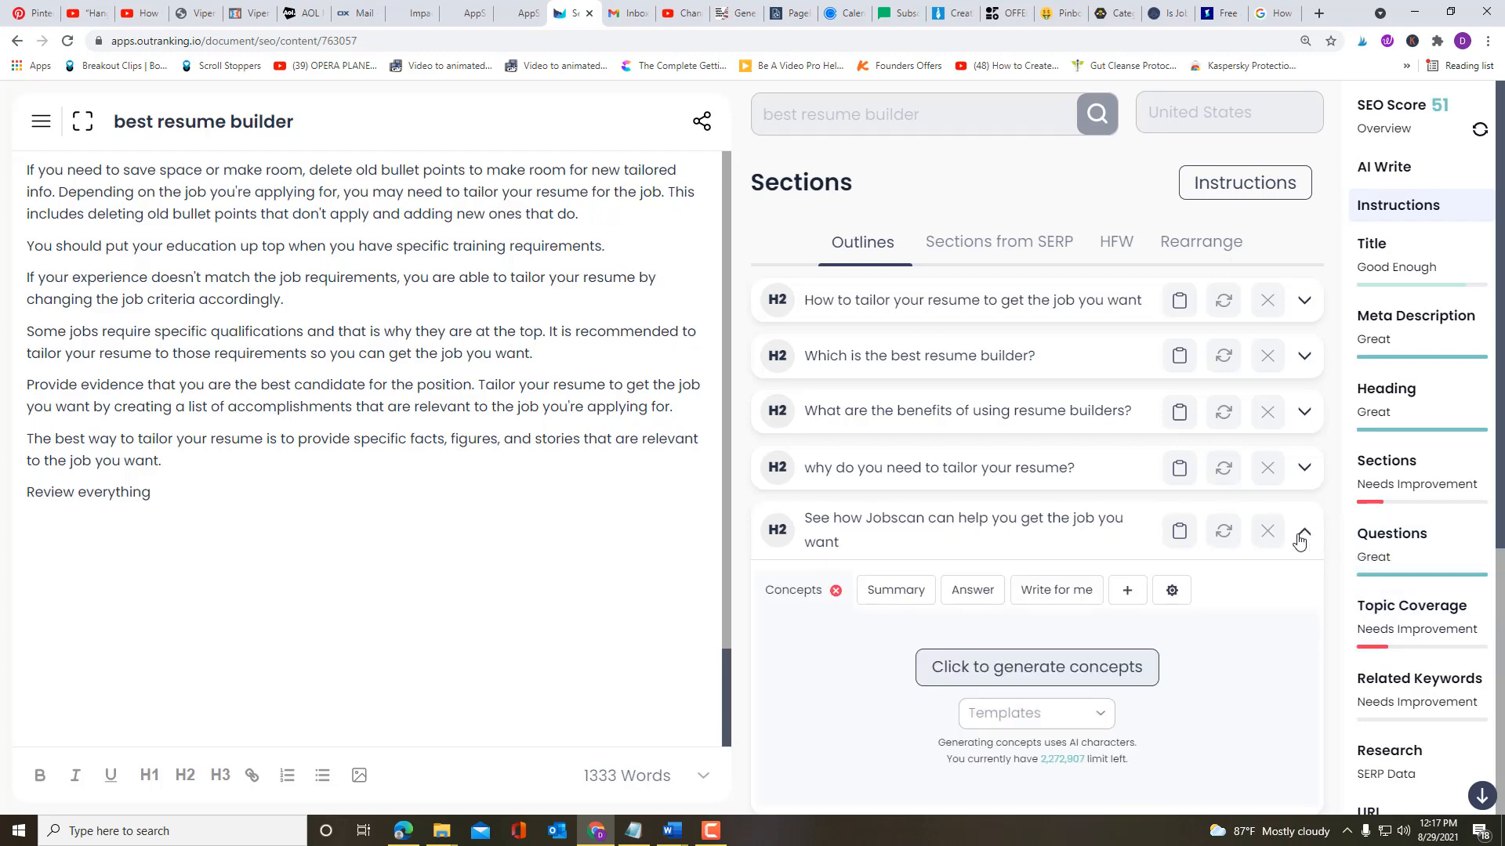
pyautogui.click(1059, 666)
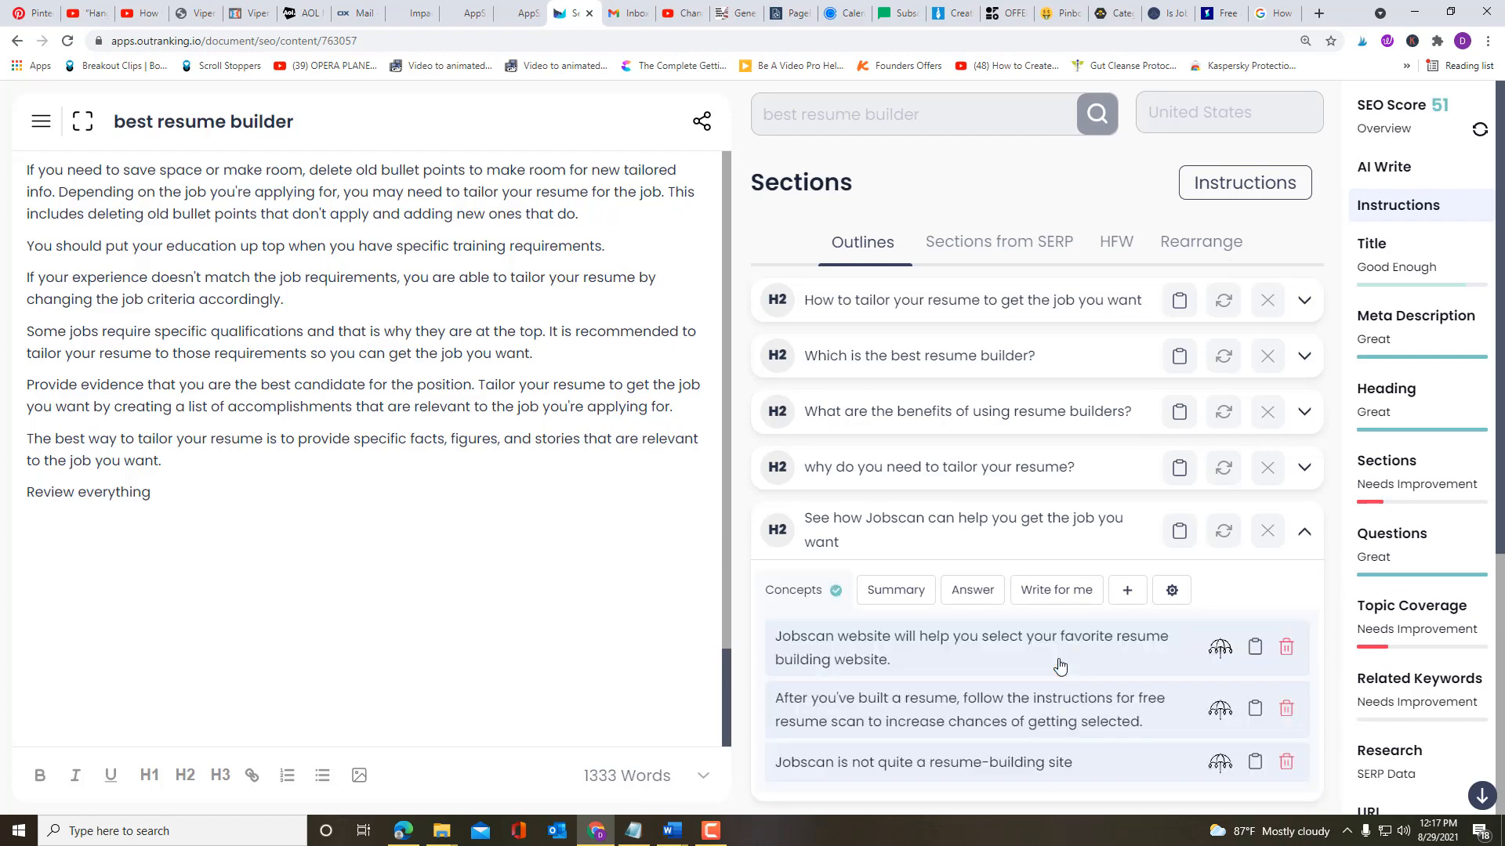
pyautogui.scroll(-3, 1059, 665)
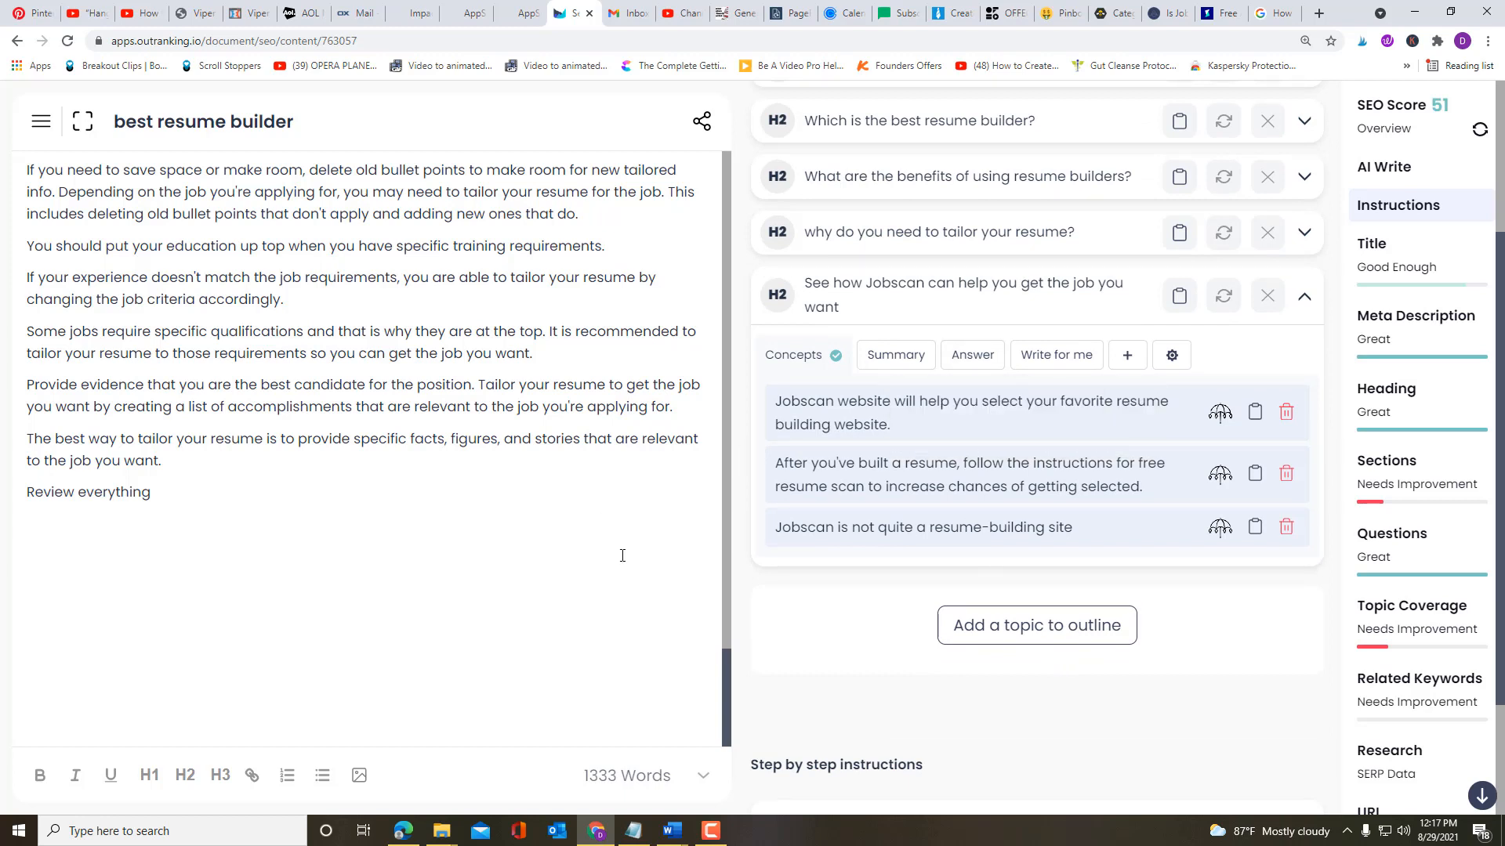
pyautogui.click(45, 534)
pyautogui.click(1218, 530)
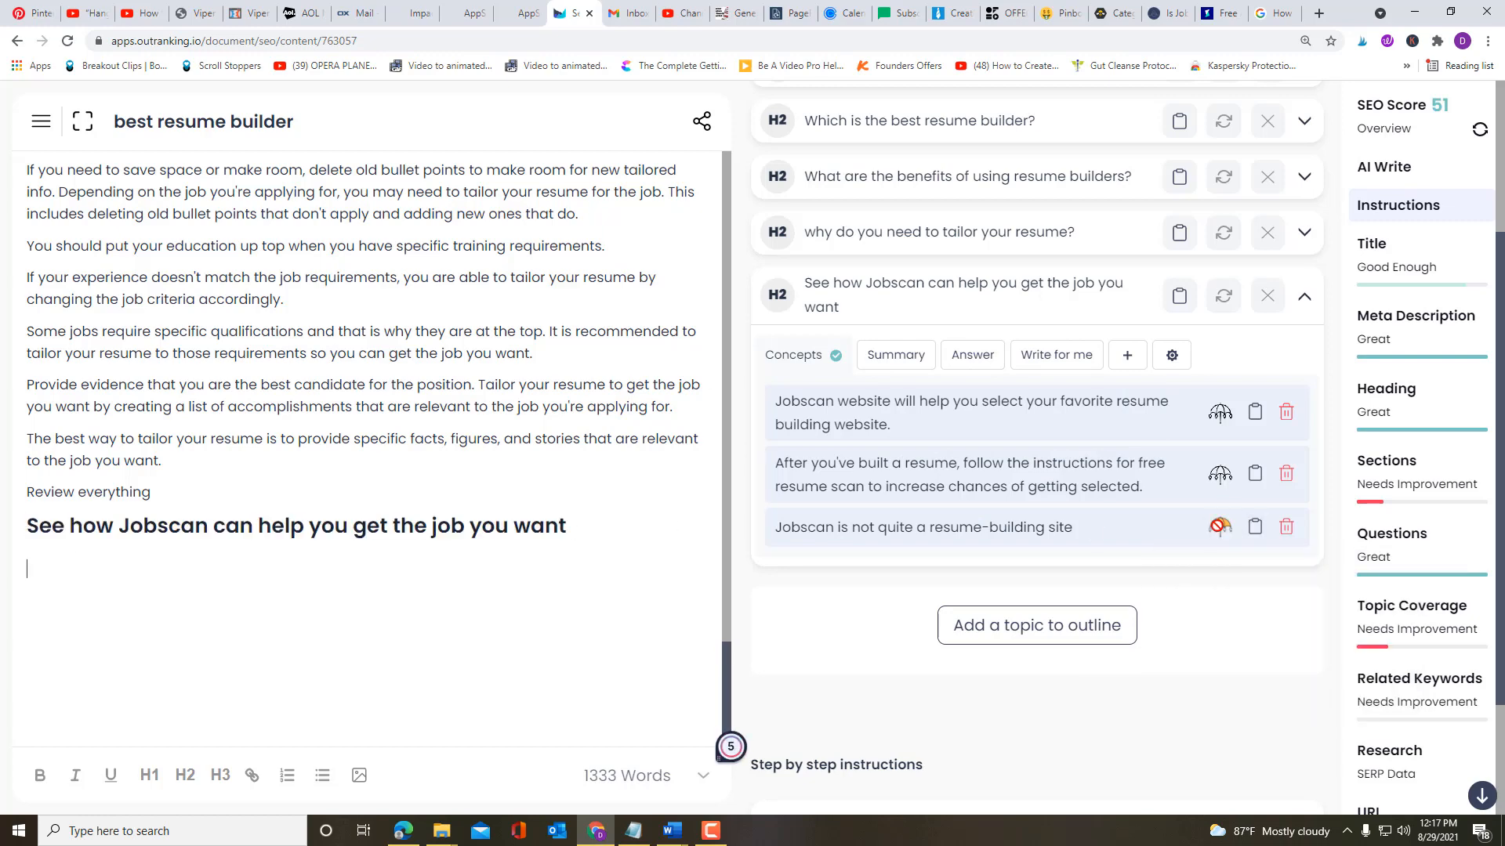
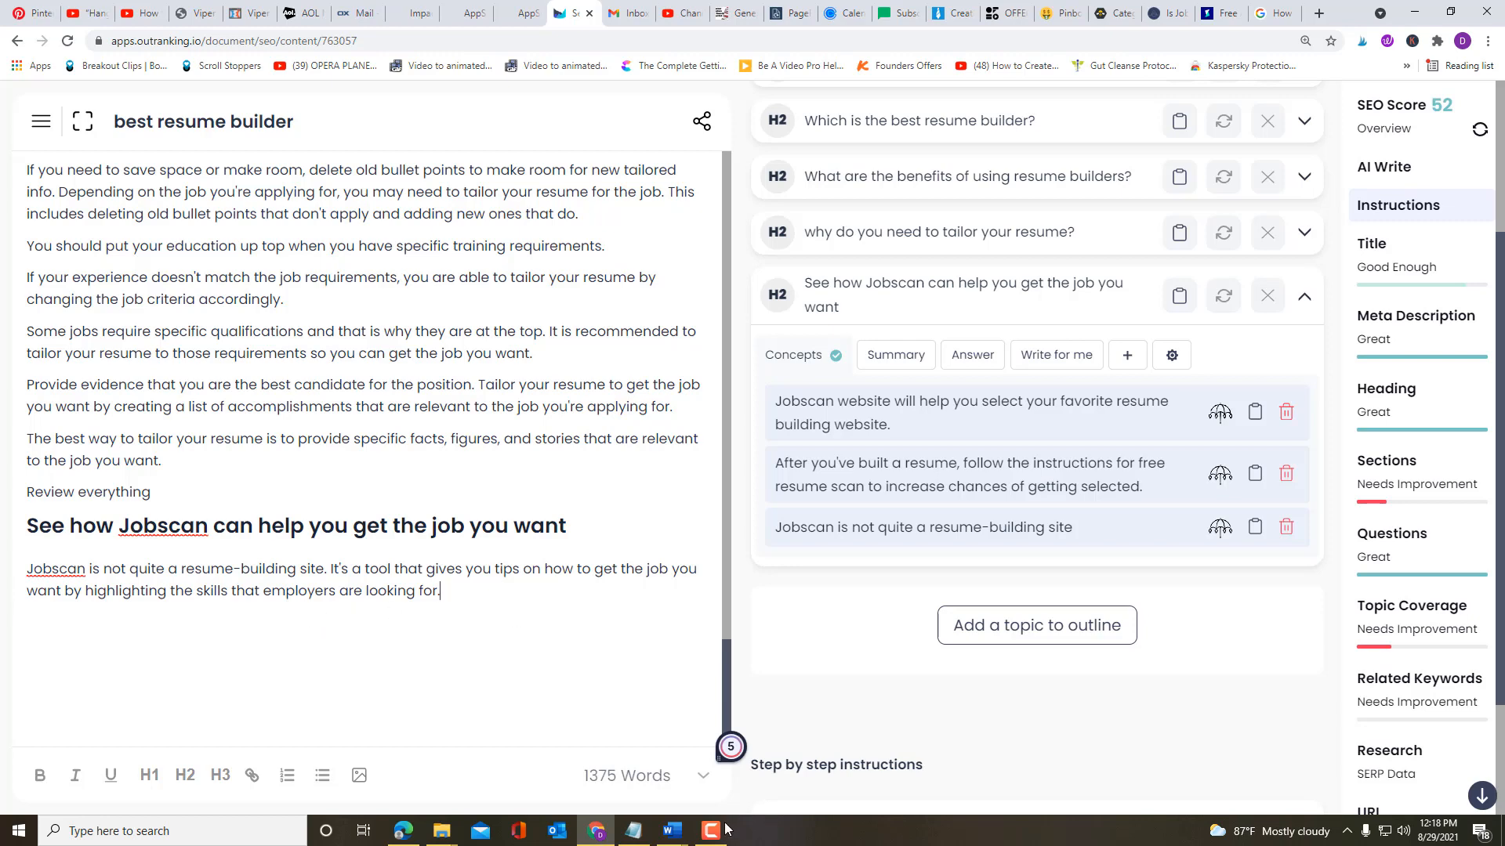
# Step: Switch to Word and look through Document4 and the "Jobscan for Outranking" document, from "What is Jobscan?" to "Try JobScan for Free"
pyautogui.click(673, 830)
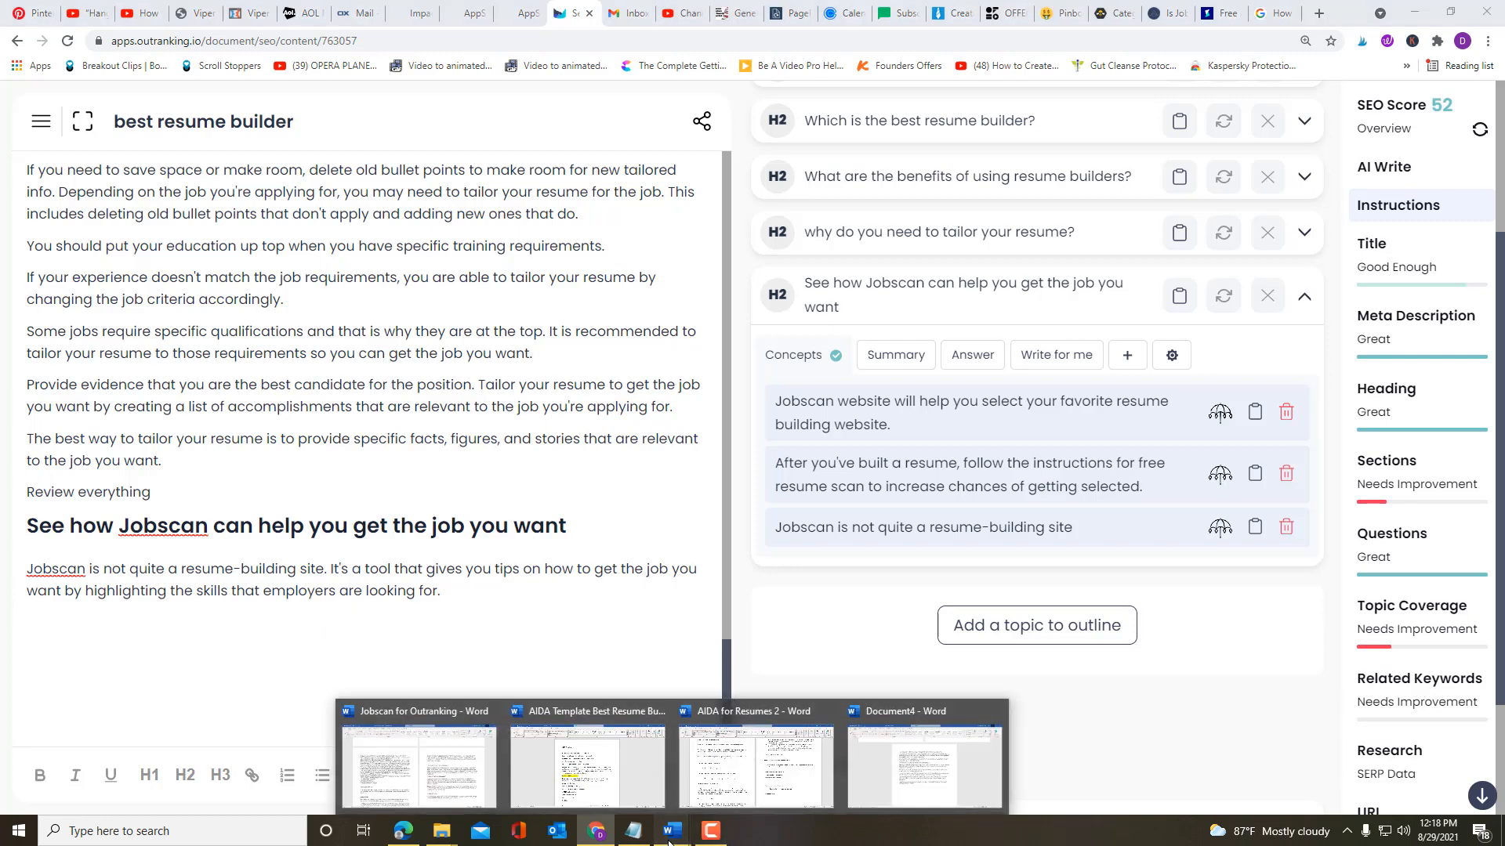
pyautogui.click(868, 791)
pyautogui.scroll(6, 870, 793)
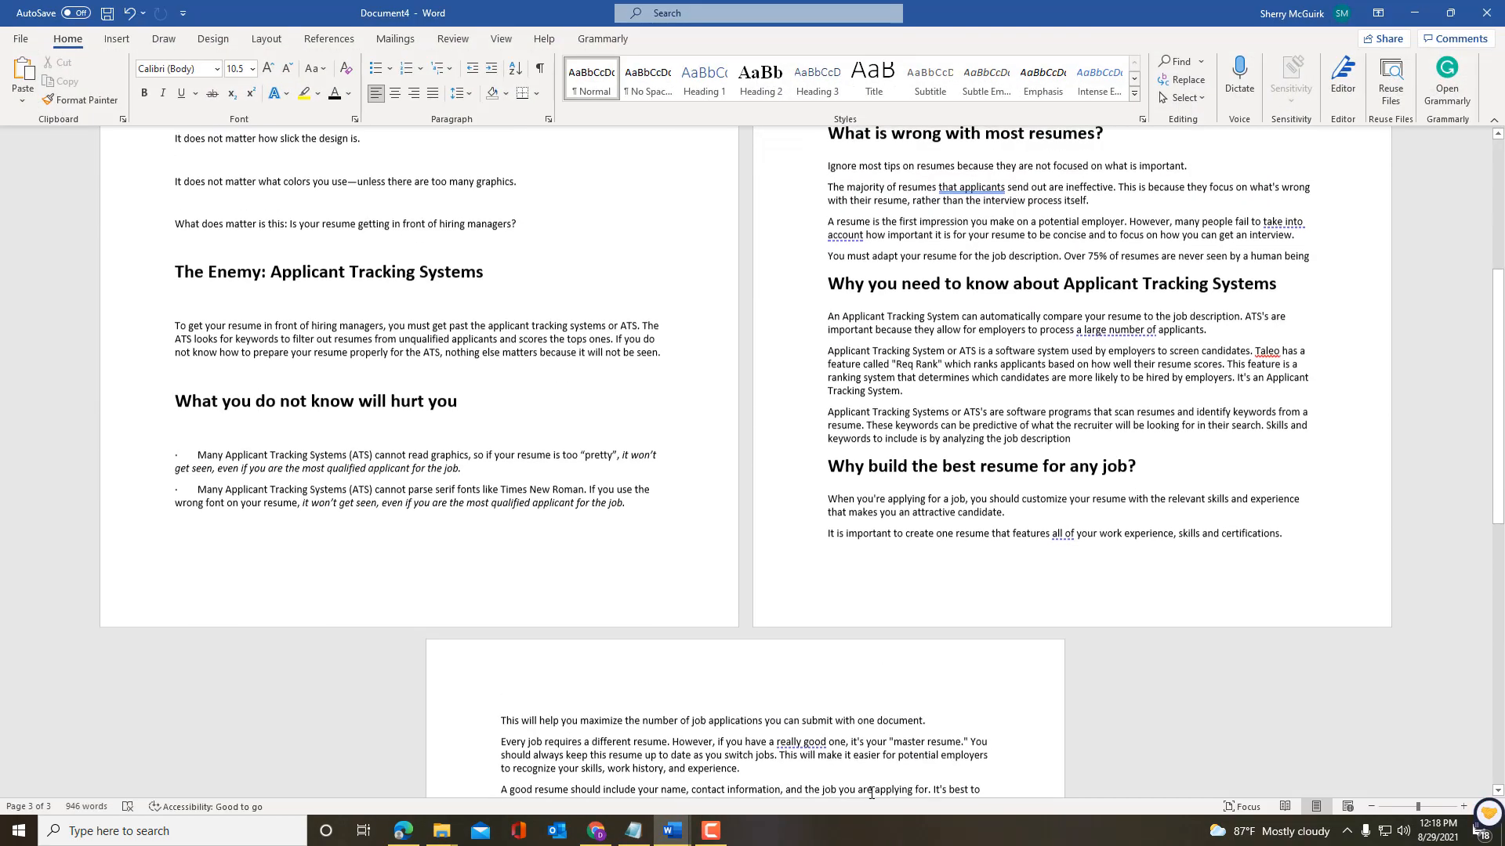
pyautogui.scroll(-6, 871, 793)
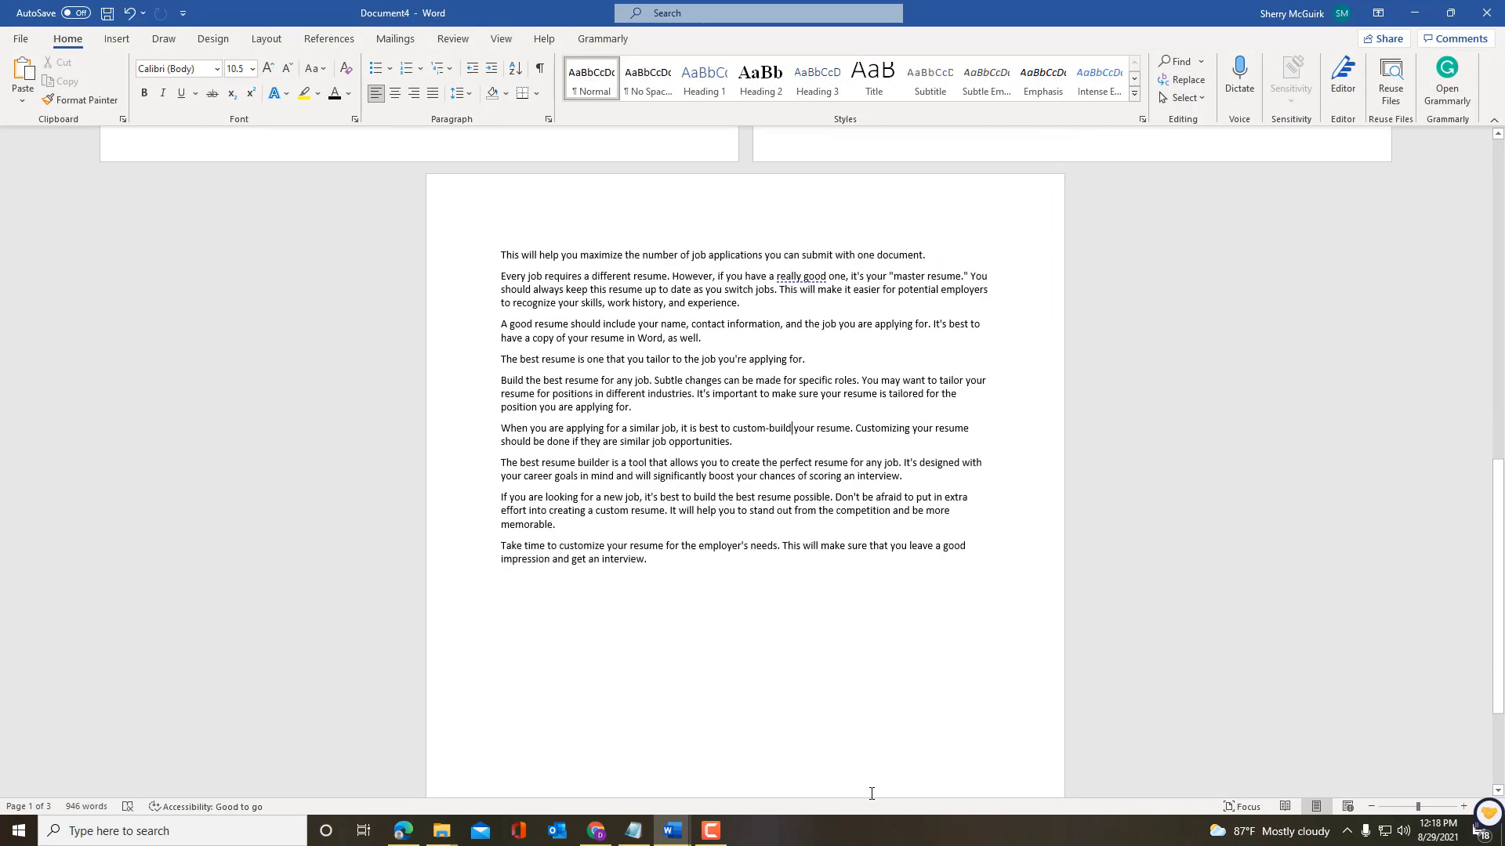
pyautogui.scroll(-2, 872, 793)
pyautogui.click(673, 831)
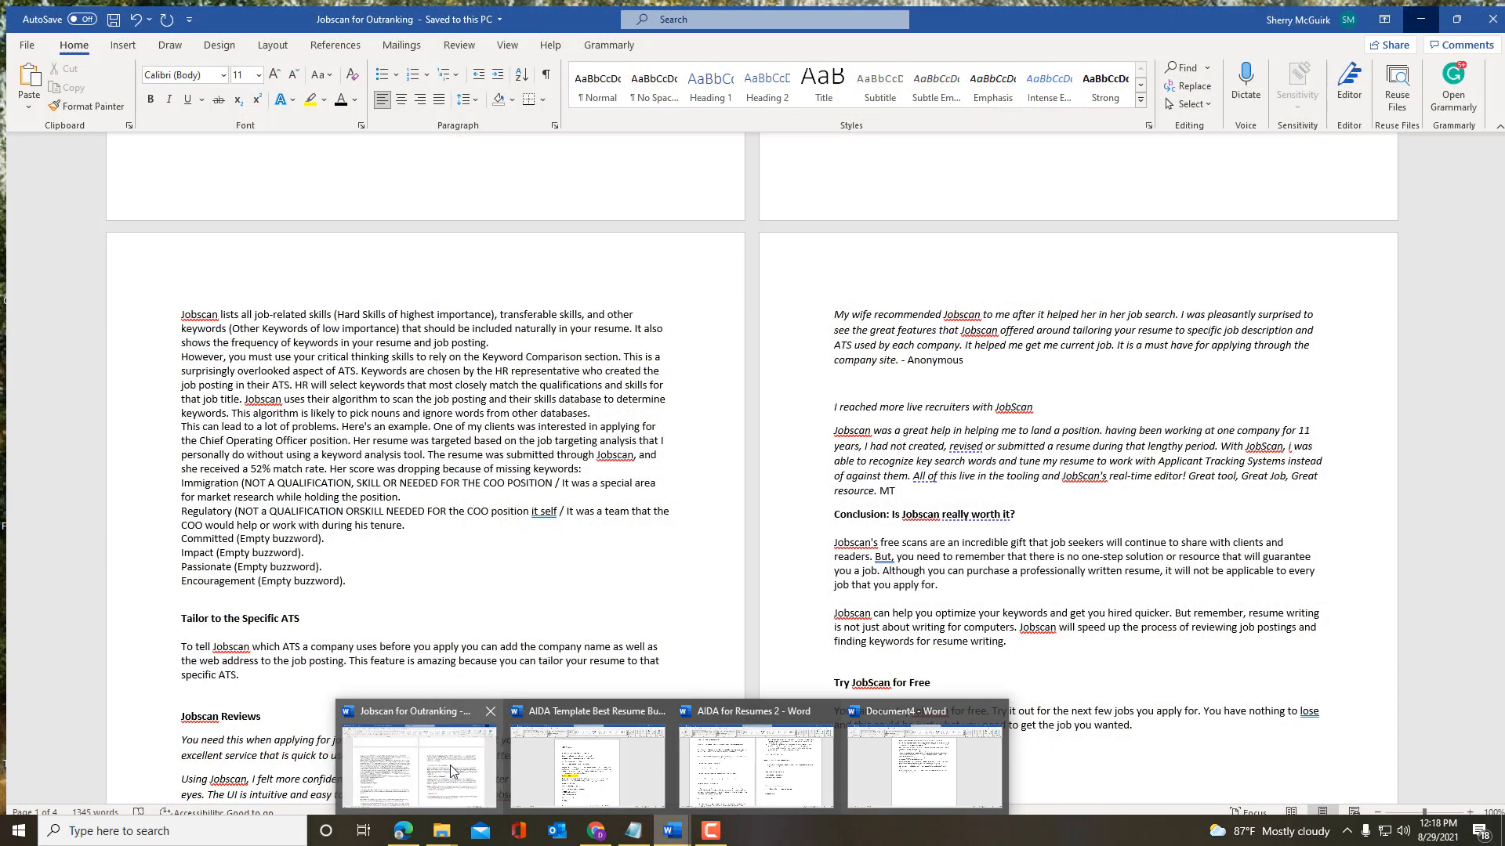
pyautogui.click(450, 772)
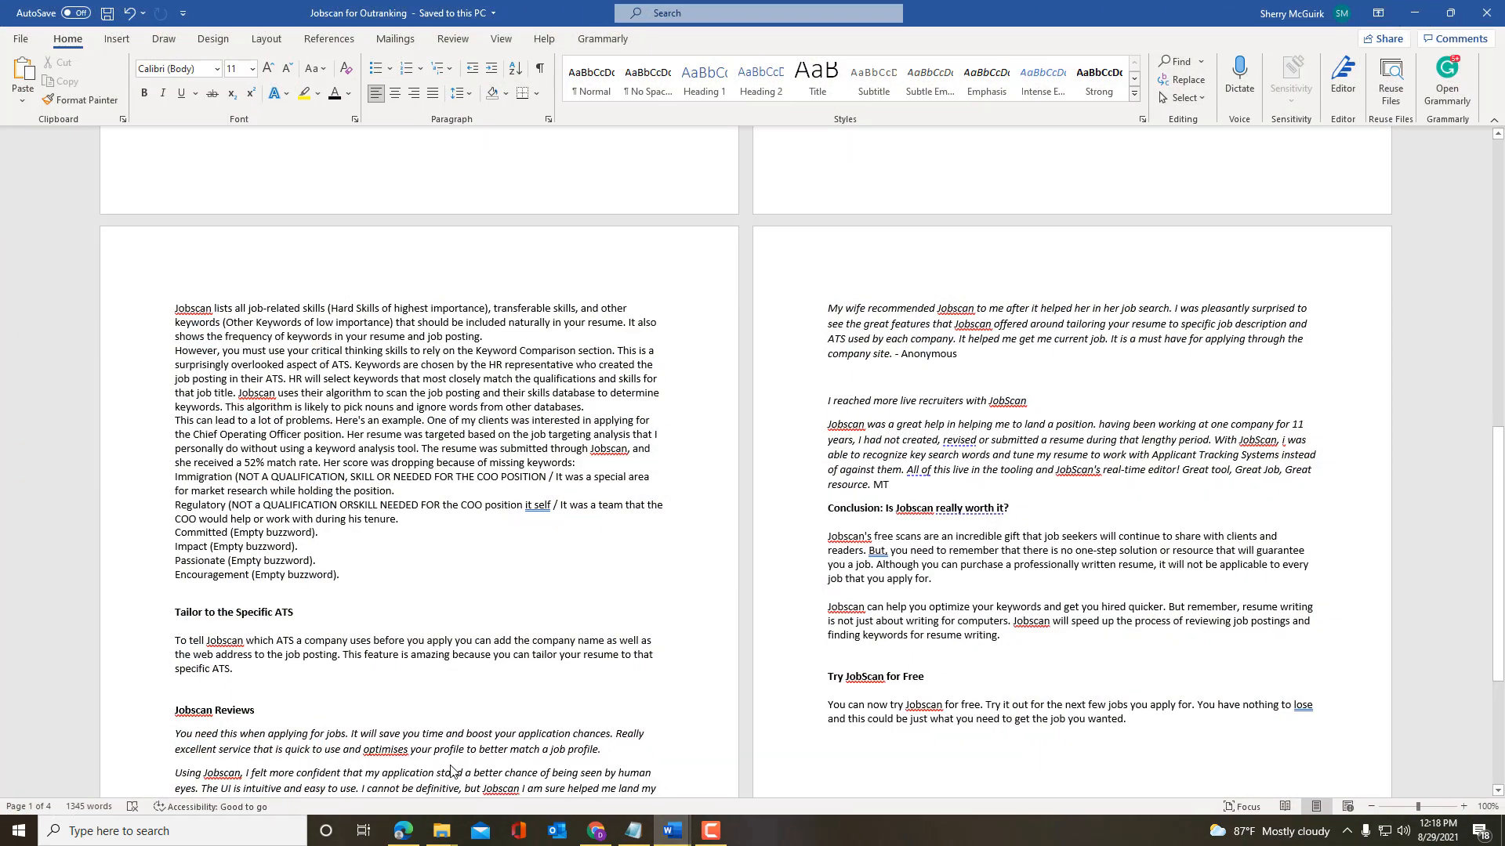
pyautogui.scroll(10, 735, 689)
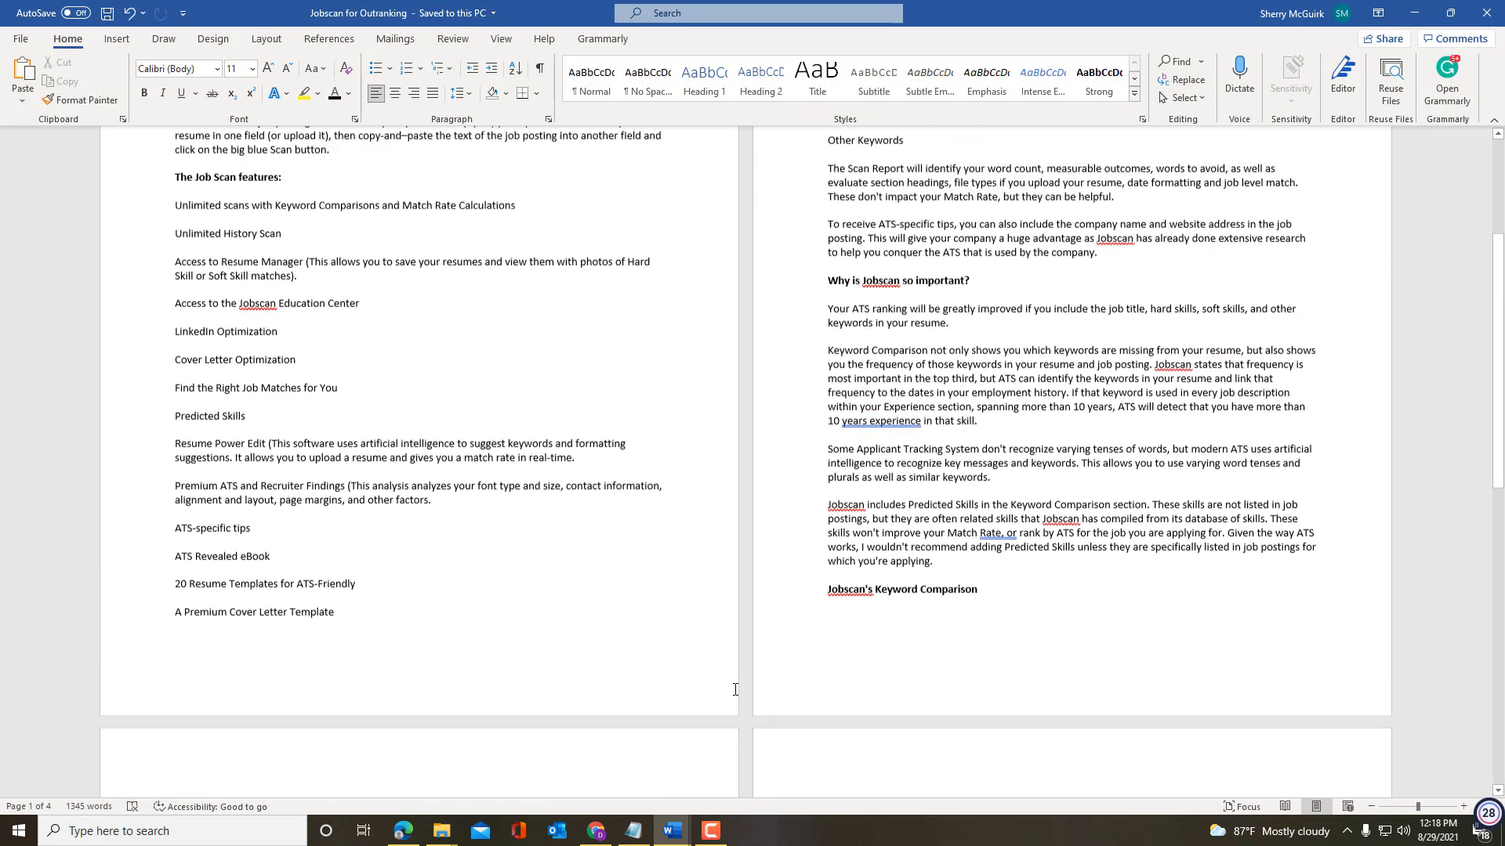
pyautogui.scroll(2, 735, 689)
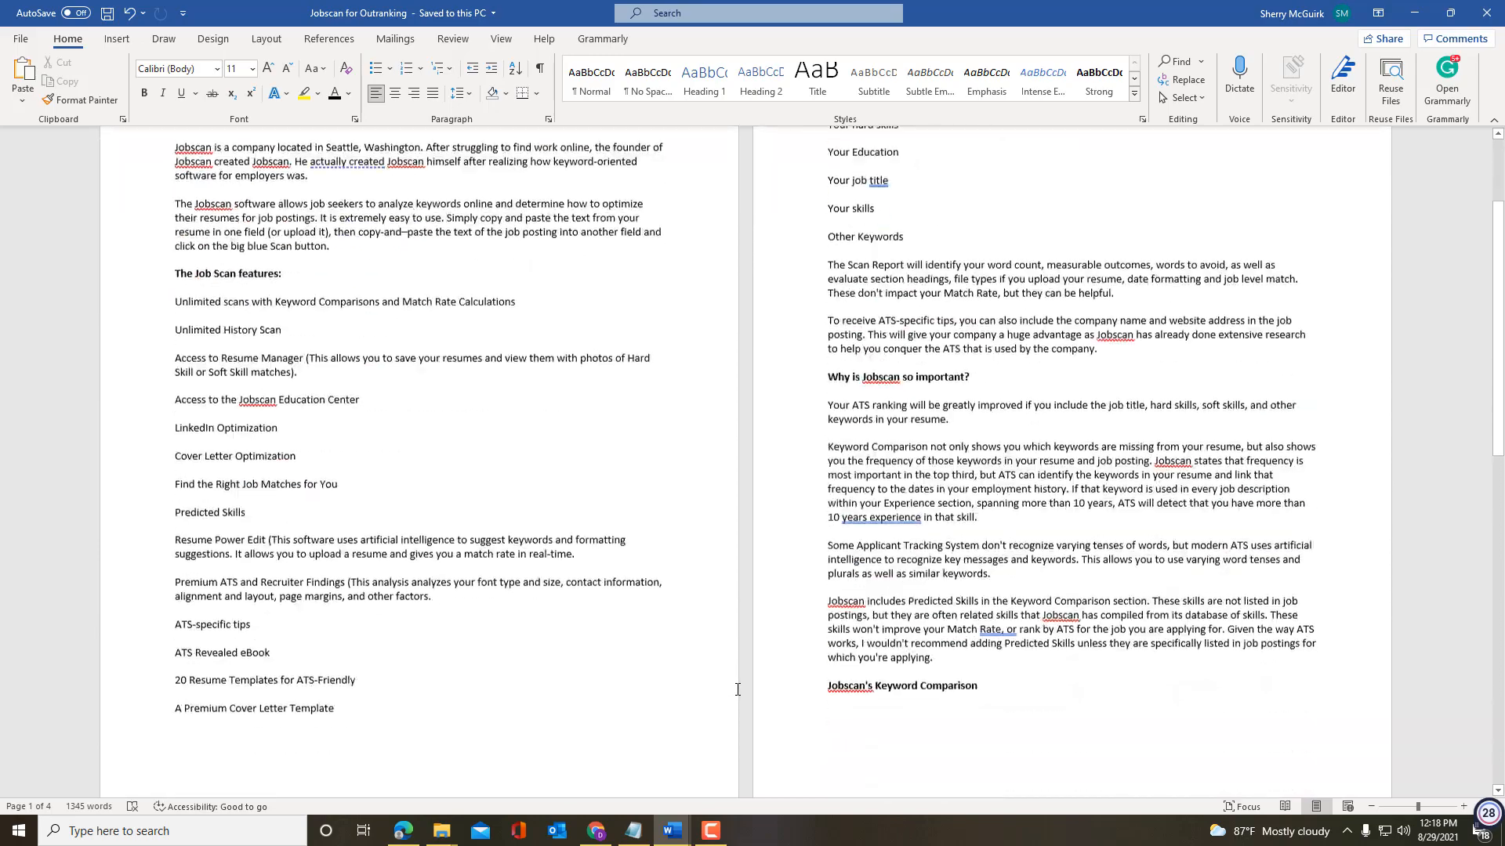
pyautogui.scroll(-9, 736, 689)
pyautogui.scroll(8, 736, 689)
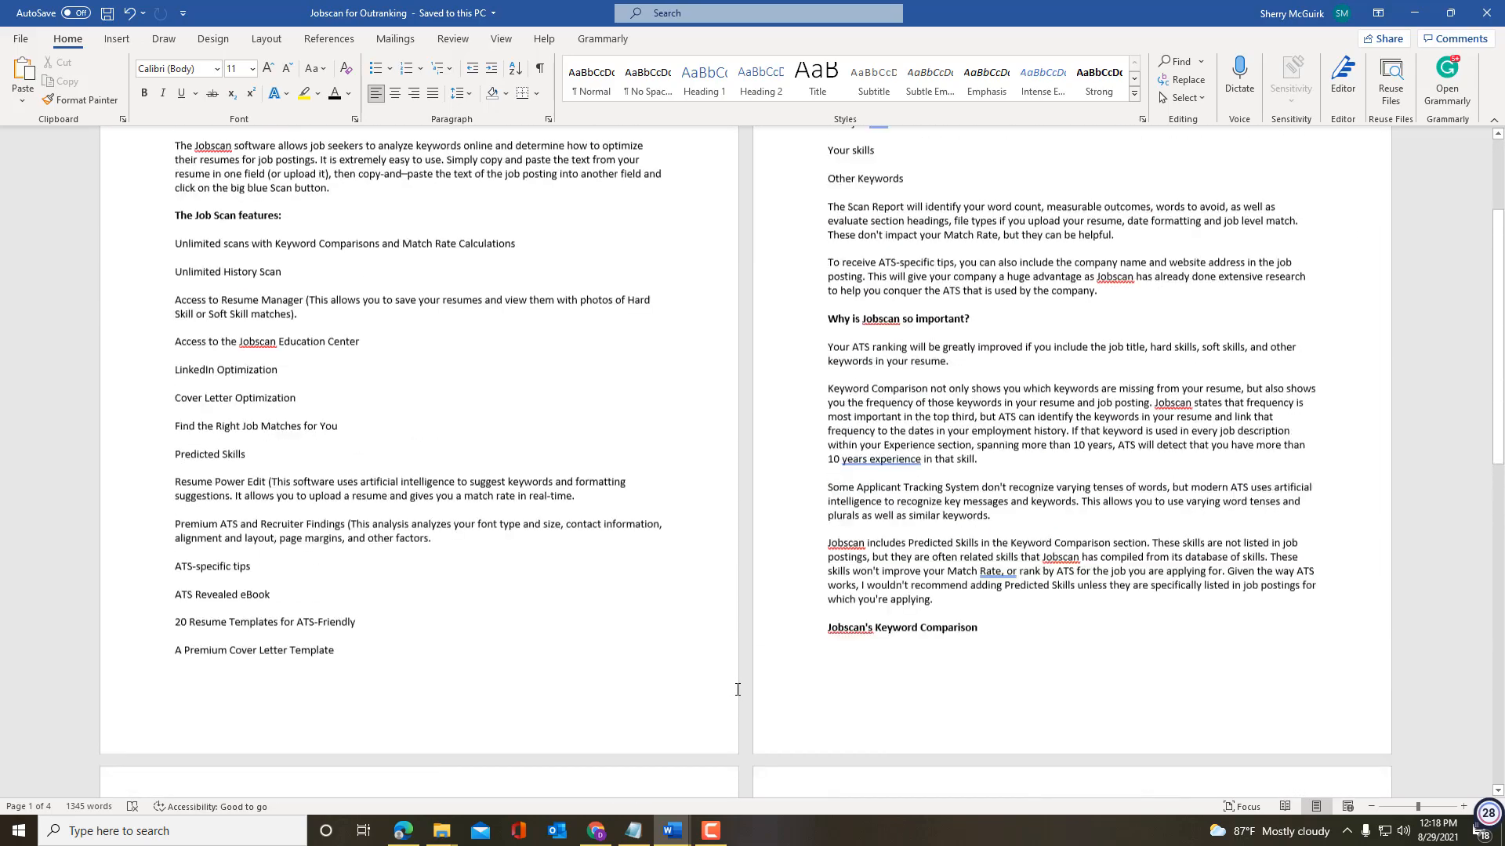
pyautogui.scroll(4, 737, 690)
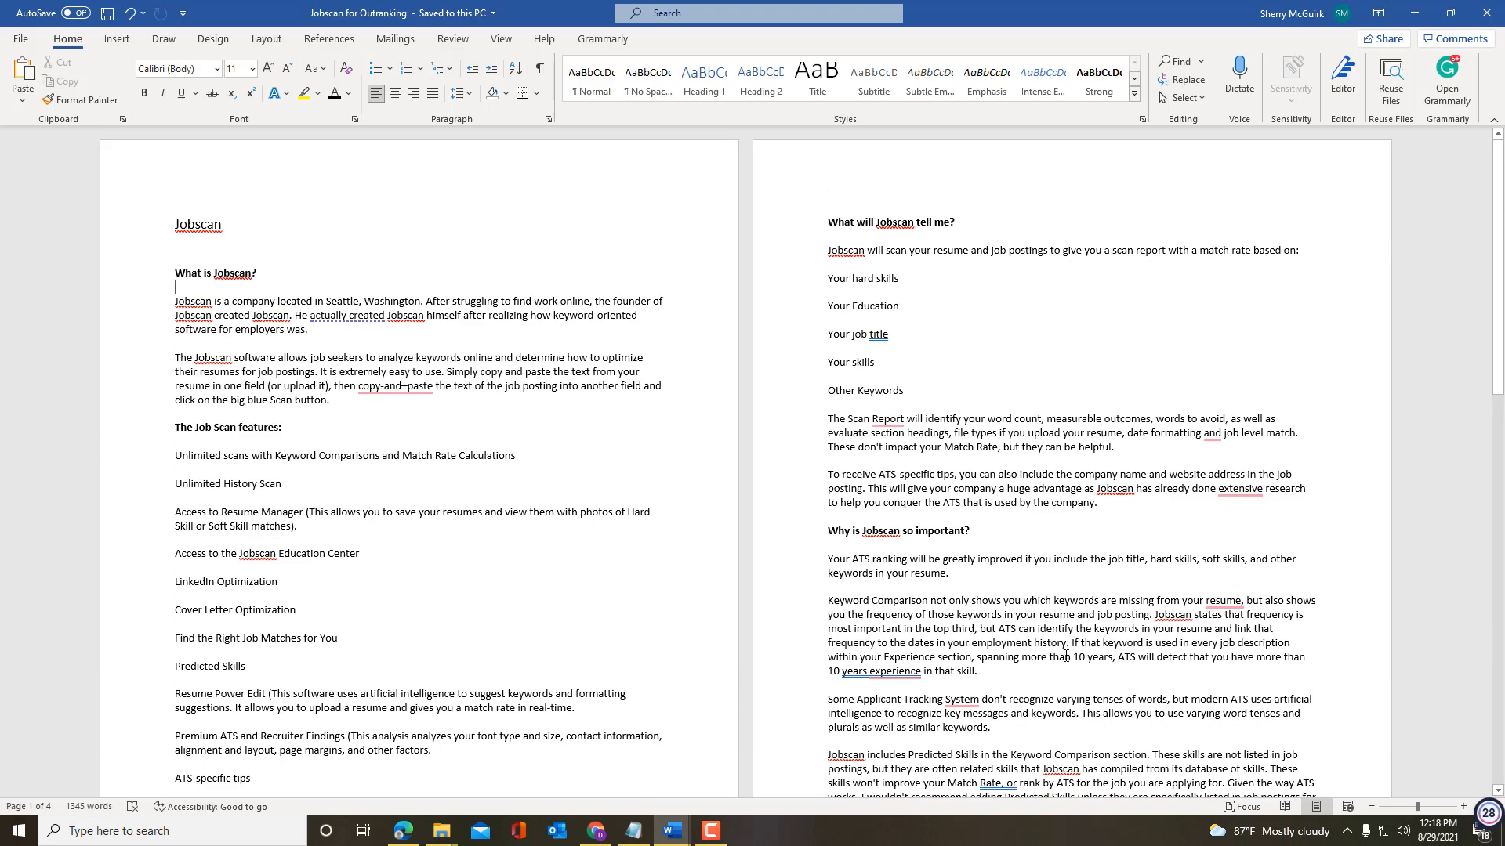
pyautogui.scroll(-15, 1065, 657)
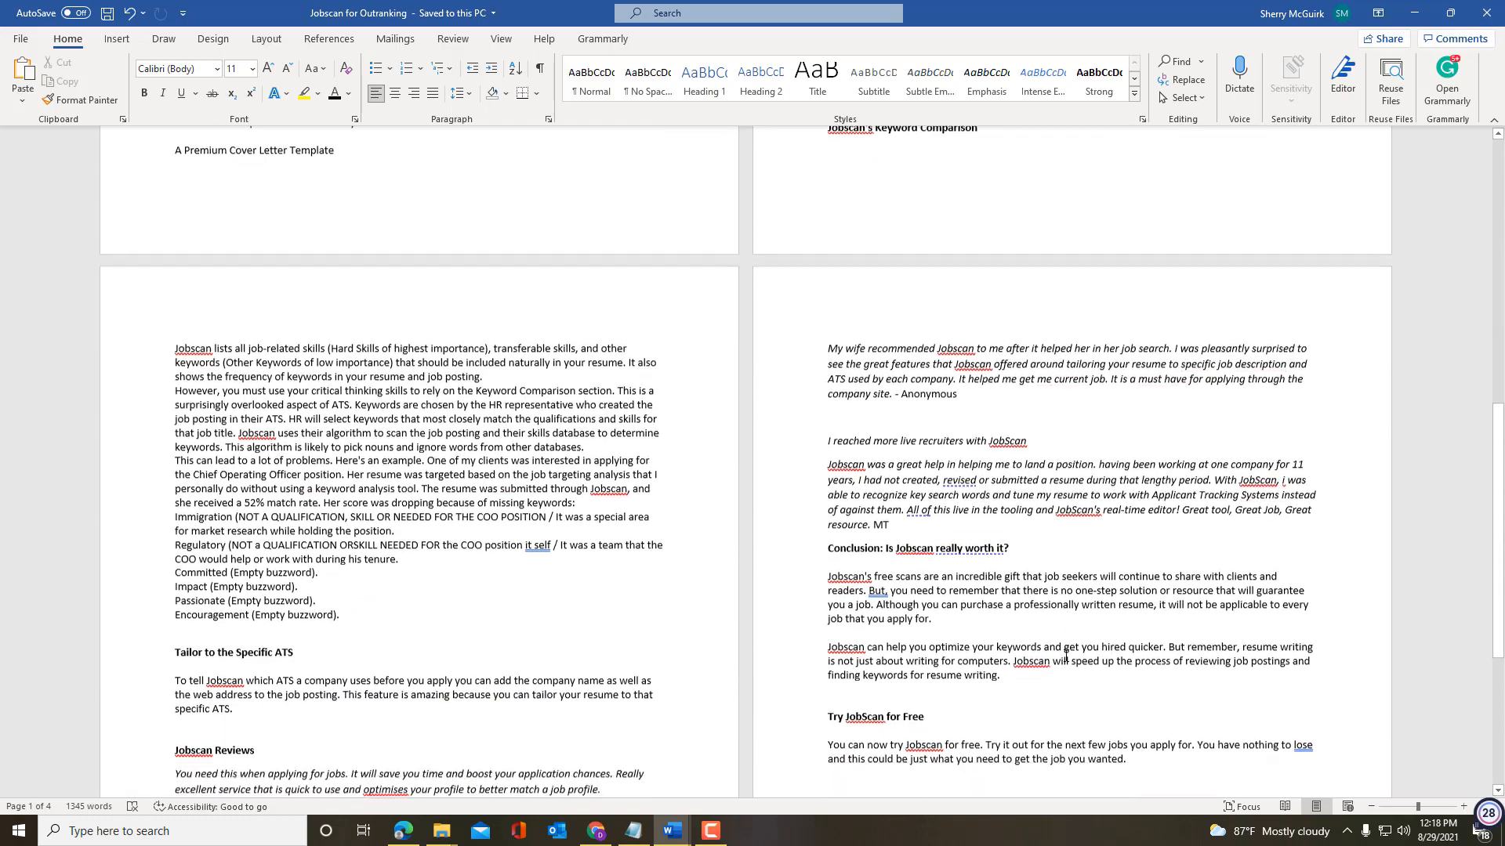
pyautogui.scroll(-3, 1065, 657)
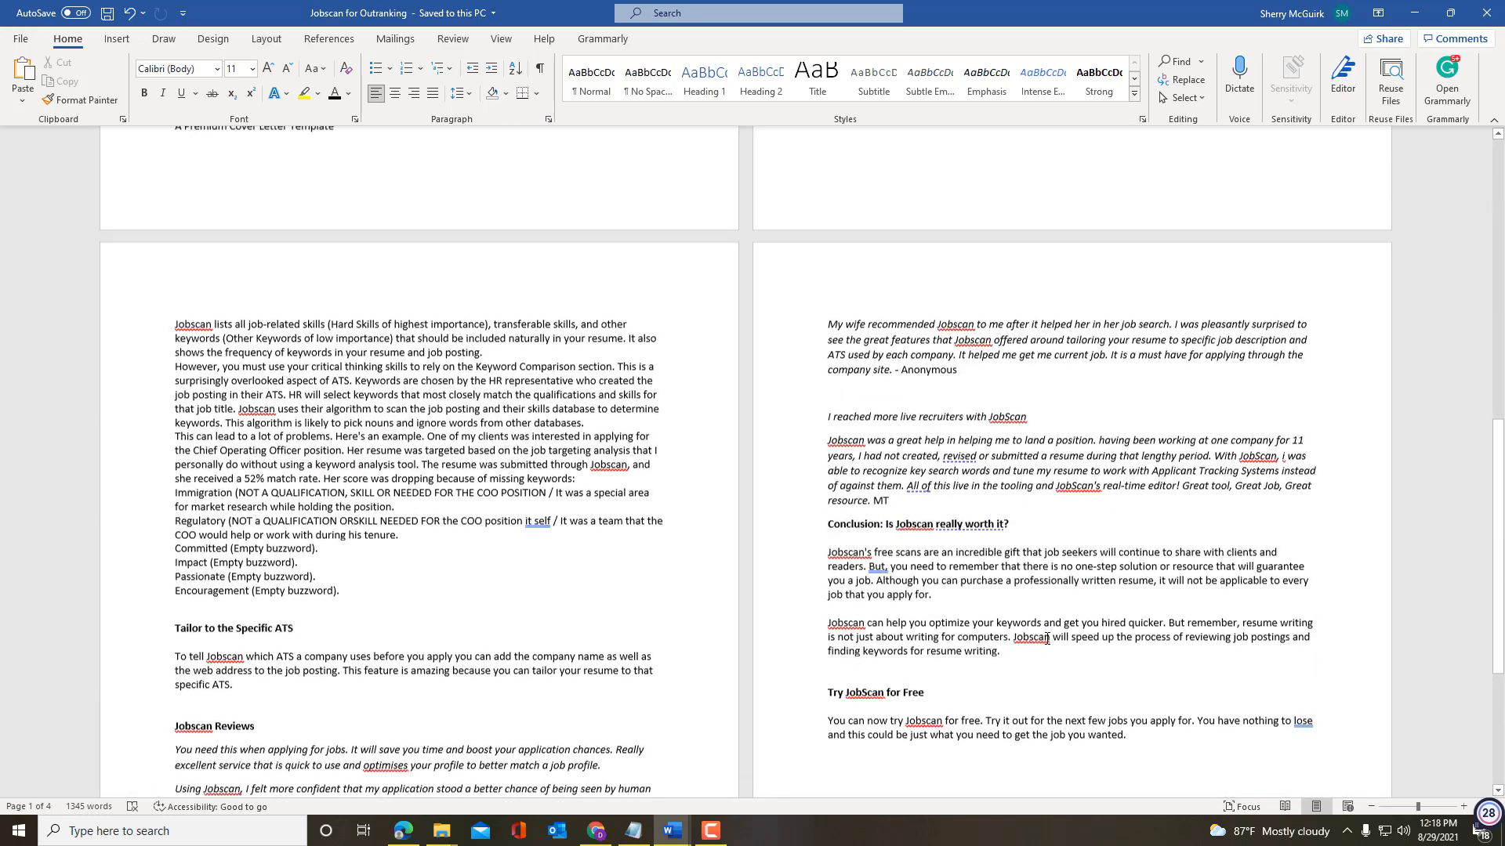
pyautogui.scroll(1, 1047, 639)
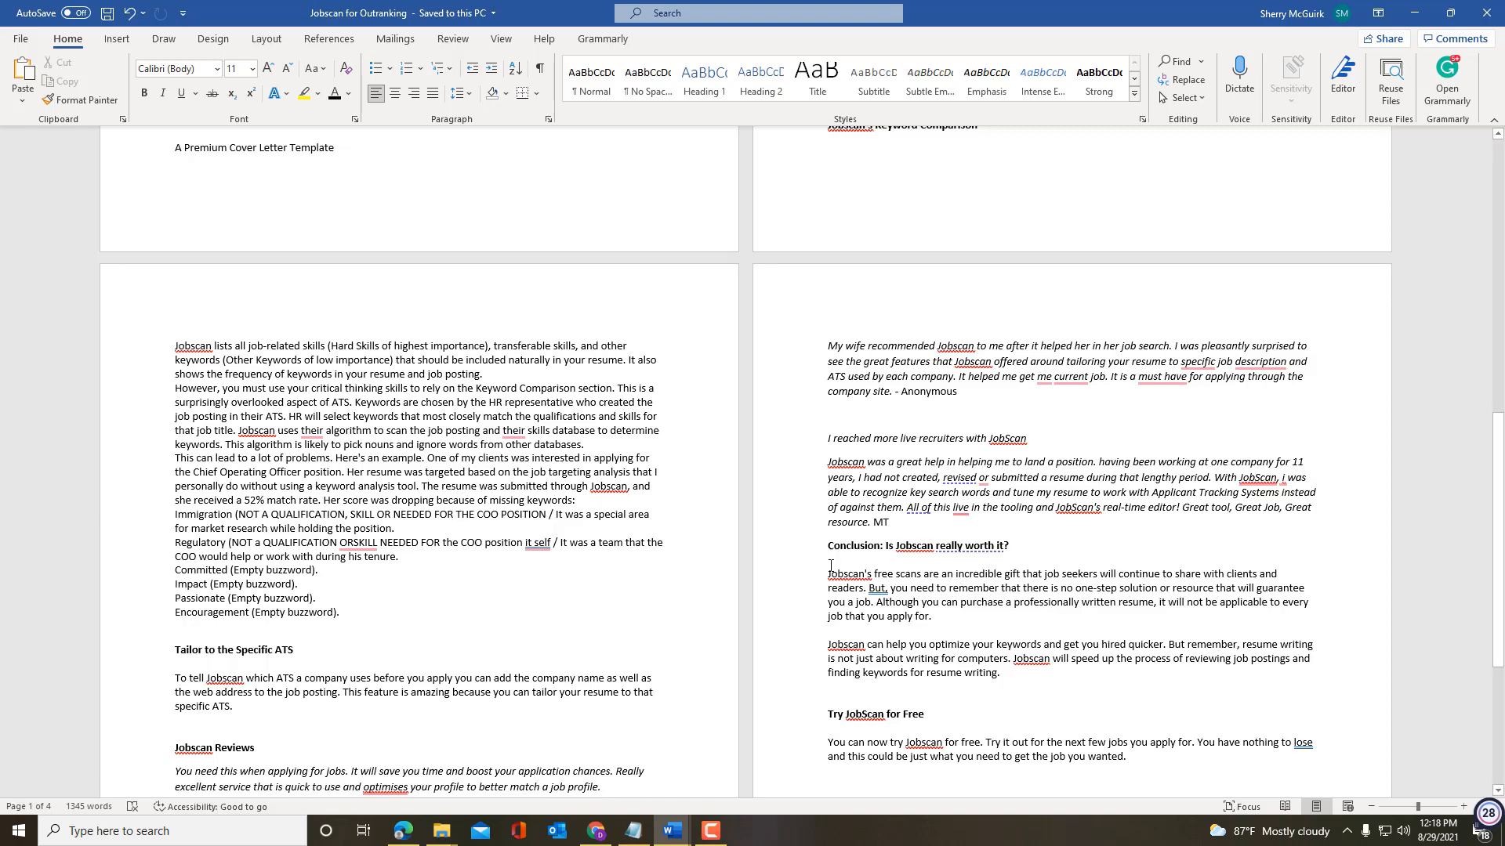
pyautogui.scroll(-2, 872, 376)
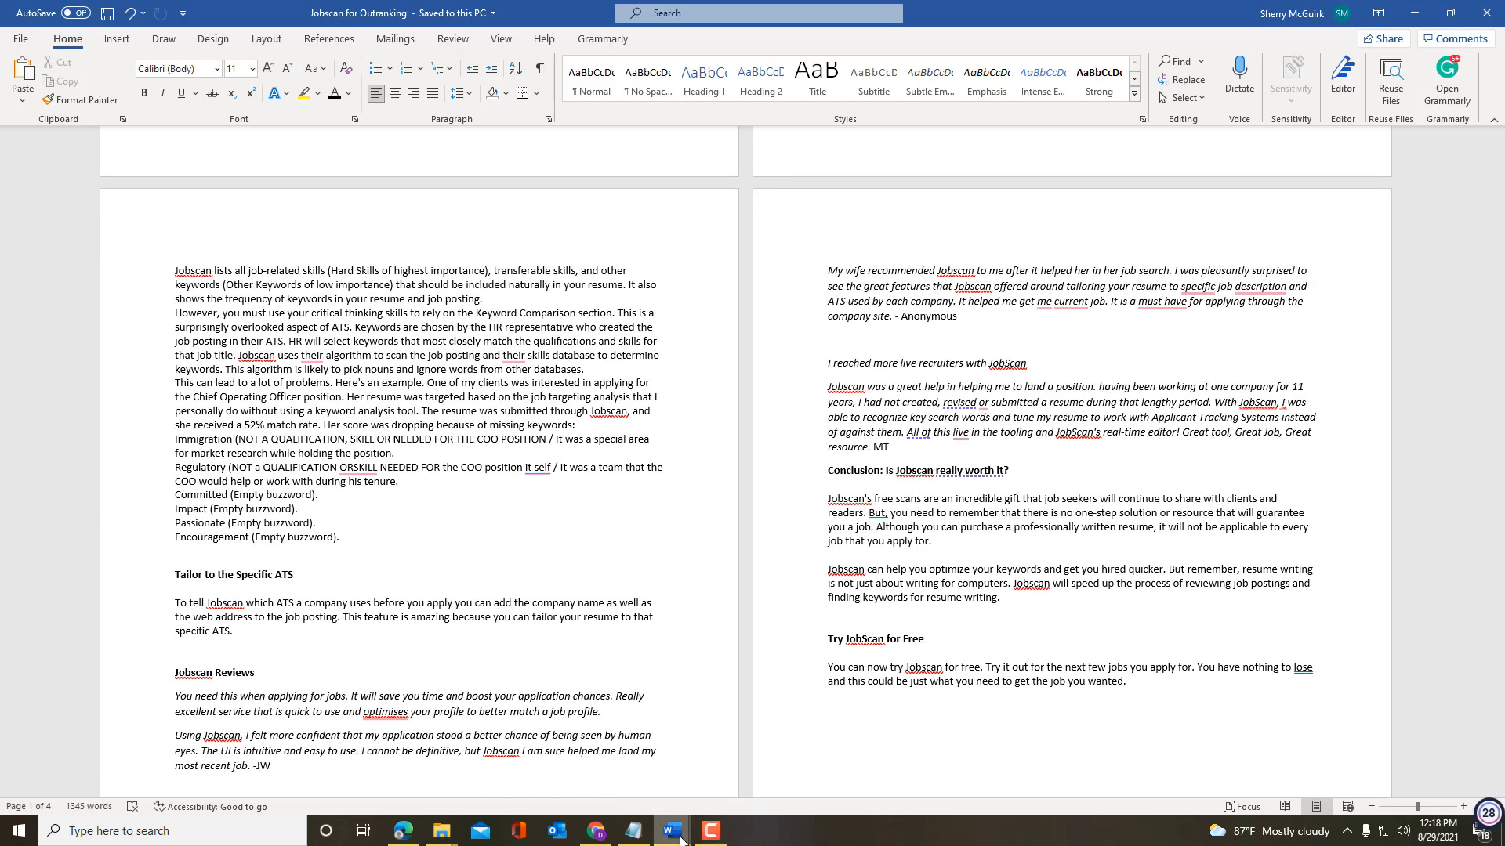
# Step: Review the structure in the Word document "AIDA Template Best Resume Builder", and return to the beginning of the article in Outranking
pyautogui.moveTo(672, 830)
pyautogui.click(580, 760)
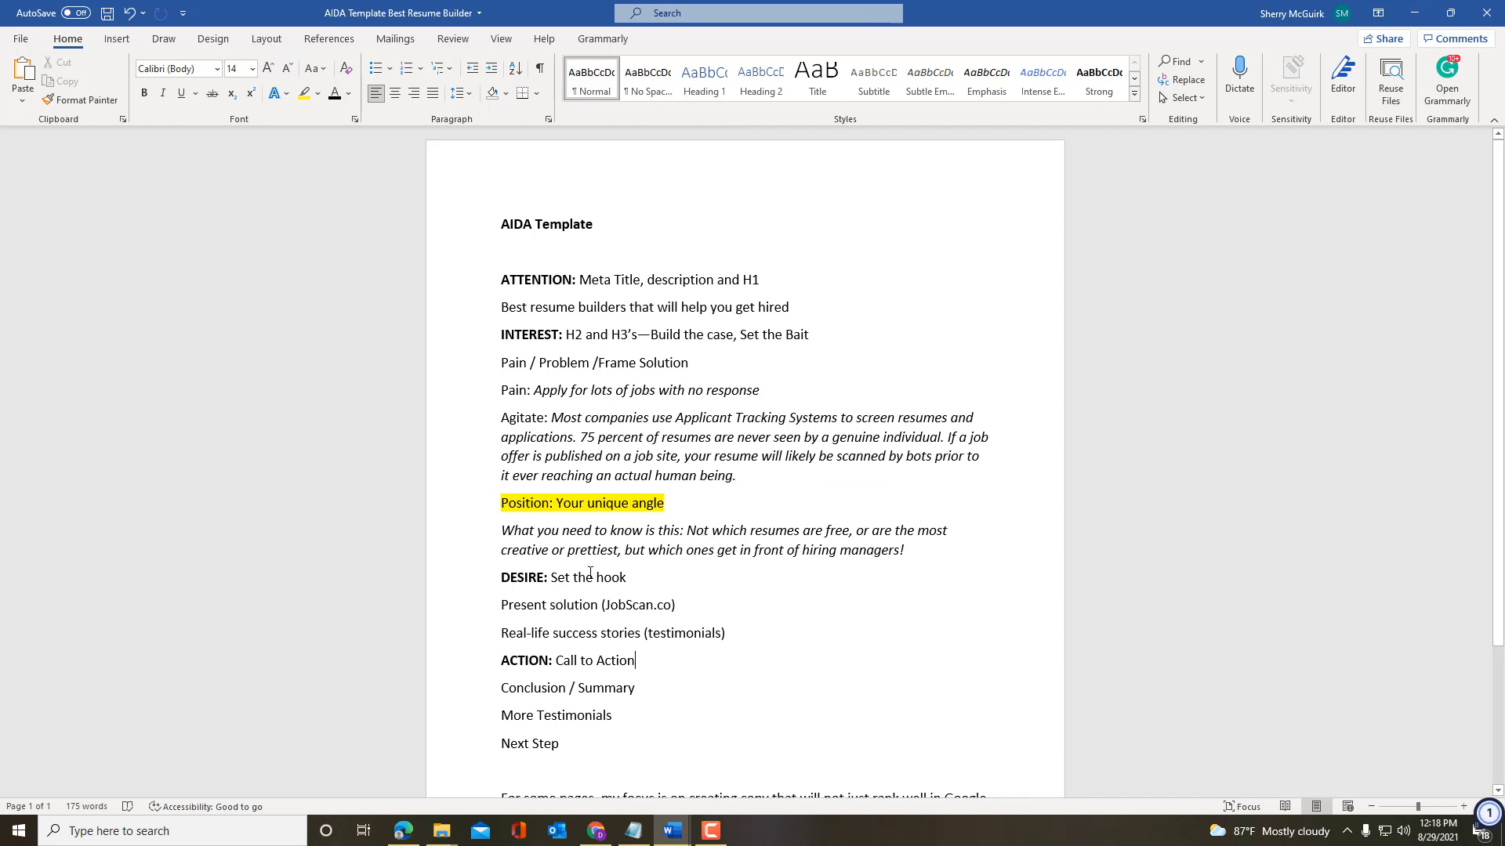
pyautogui.scroll(-3, 686, 609)
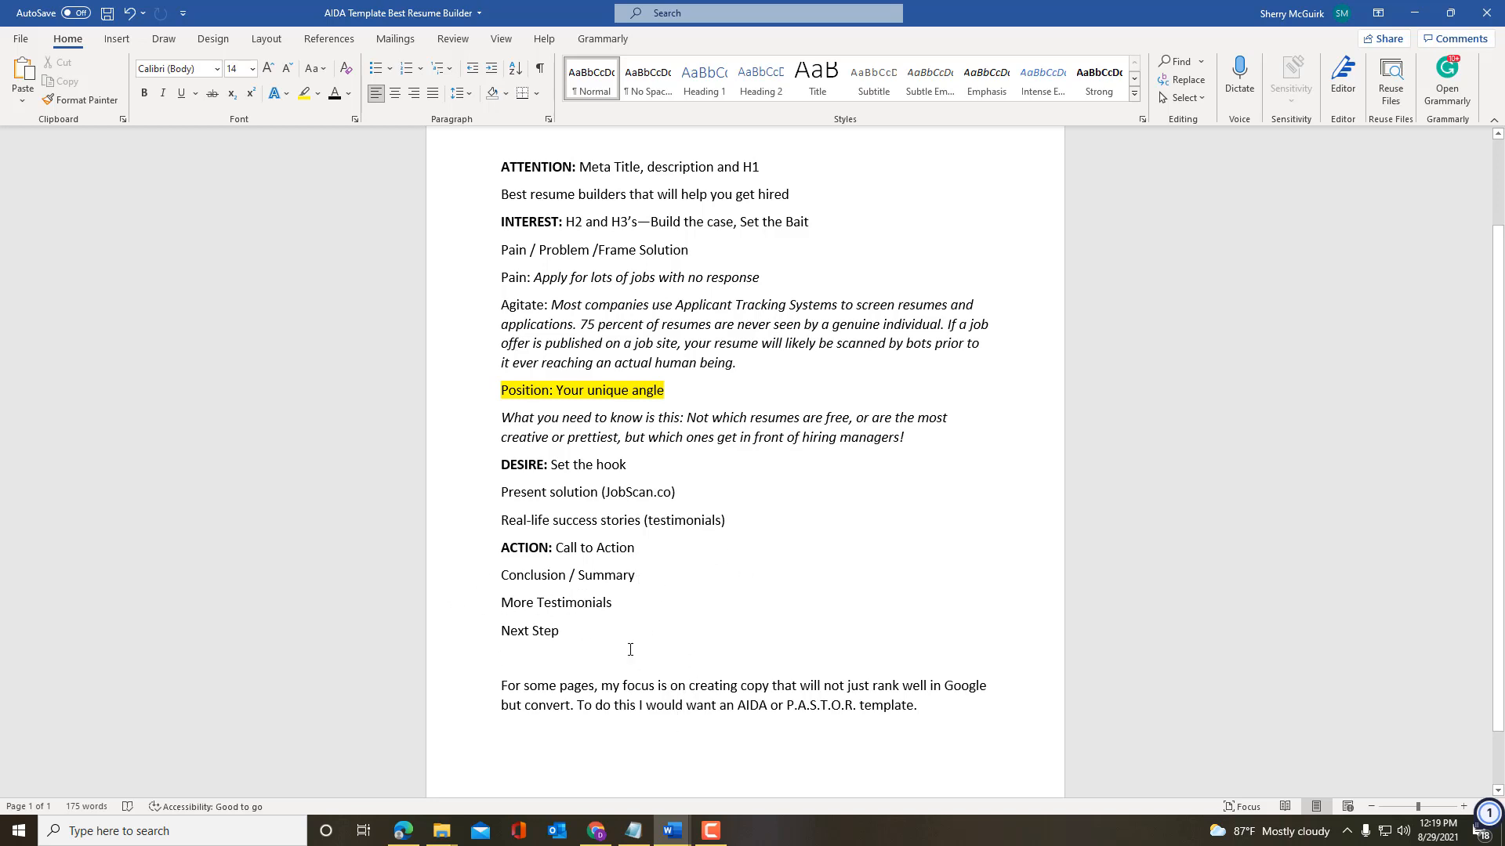
pyautogui.scroll(3, 791, 668)
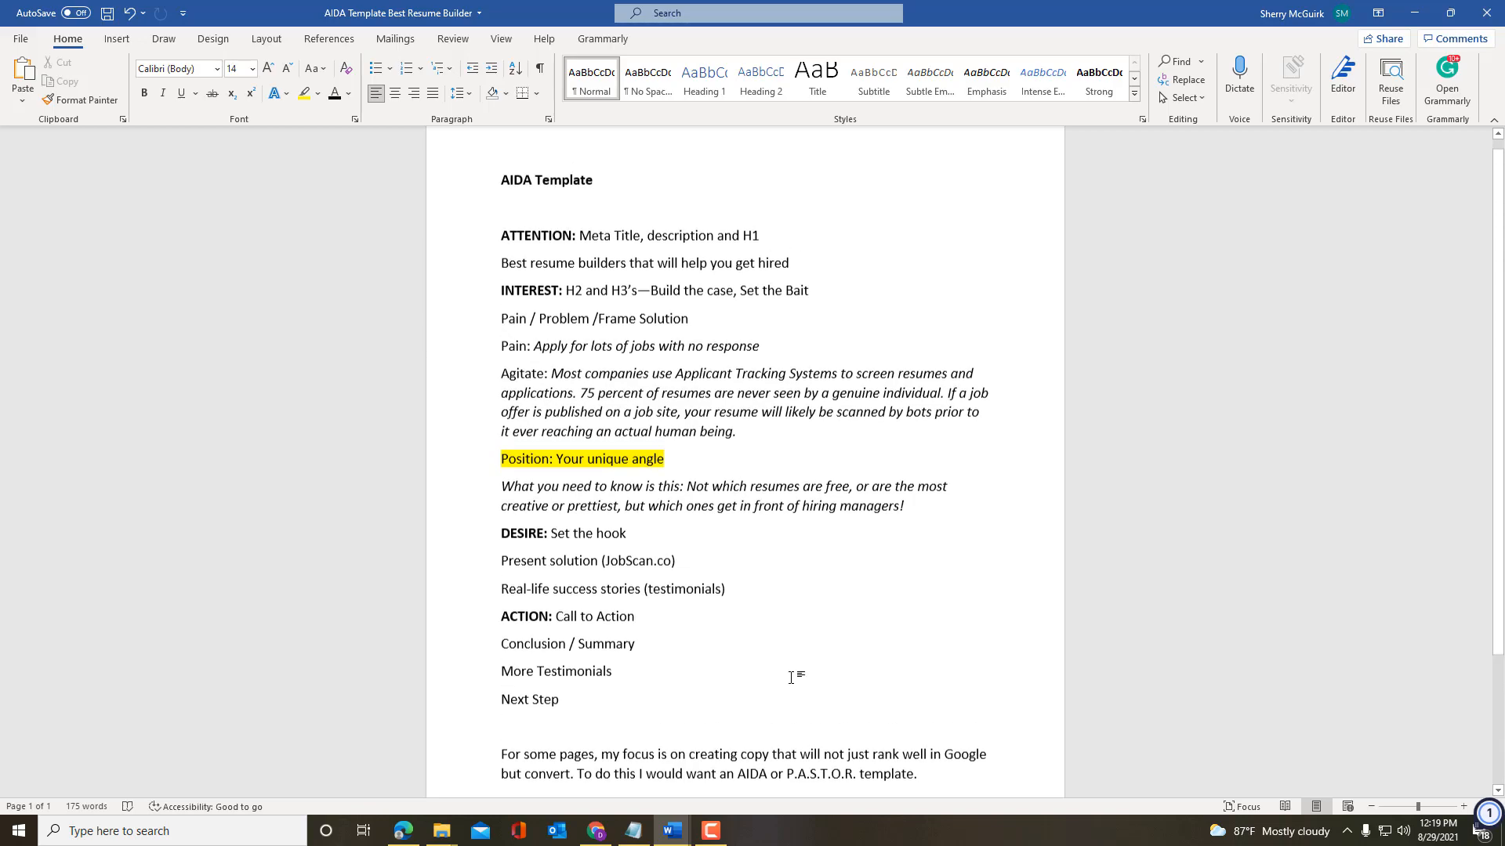
pyautogui.click(596, 834)
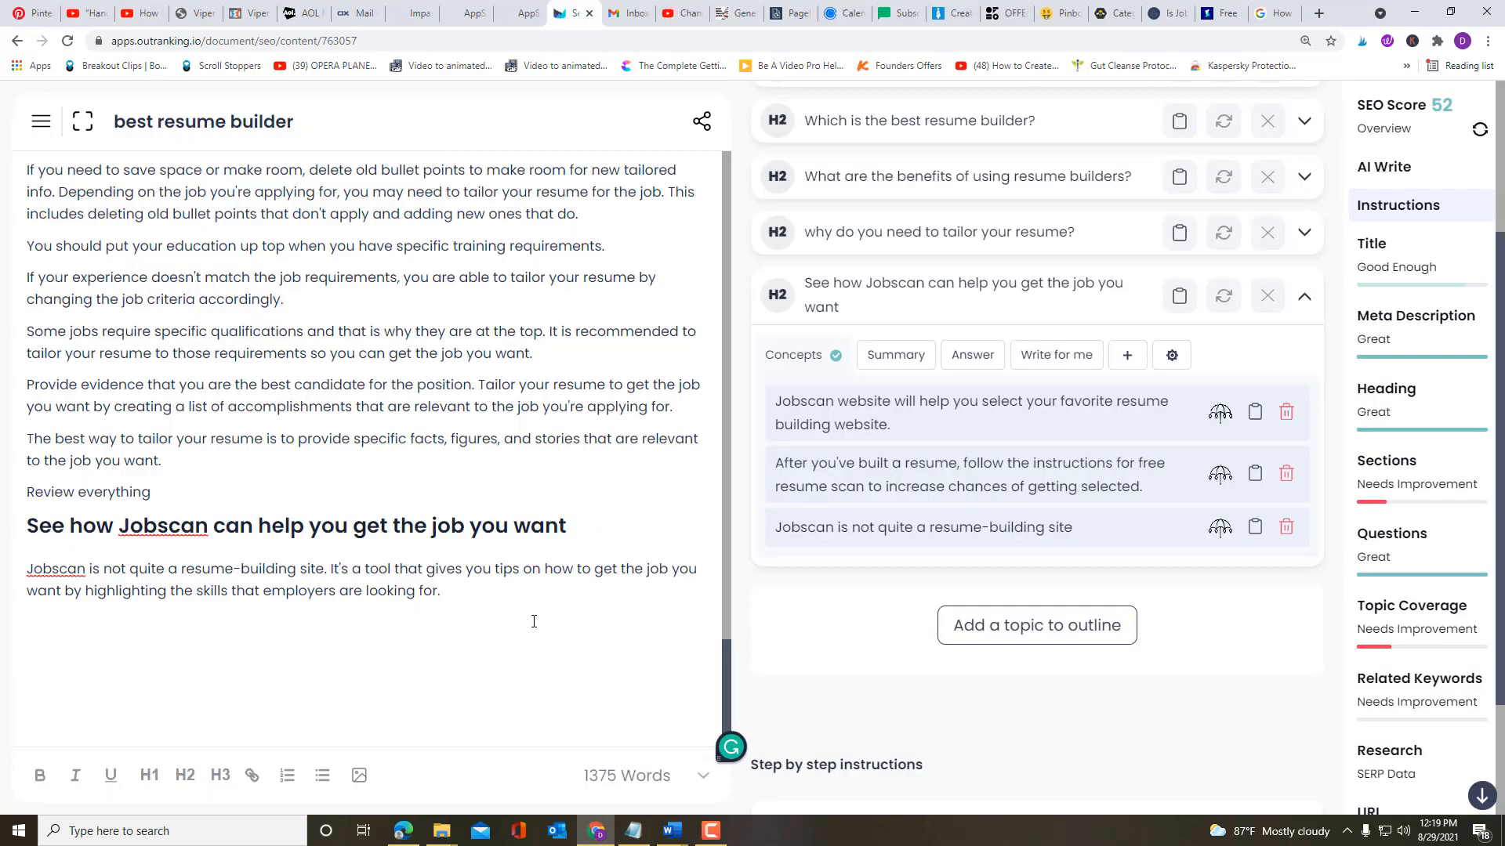
pyautogui.scroll(10, 517, 549)
pyautogui.scroll(15, 512, 459)
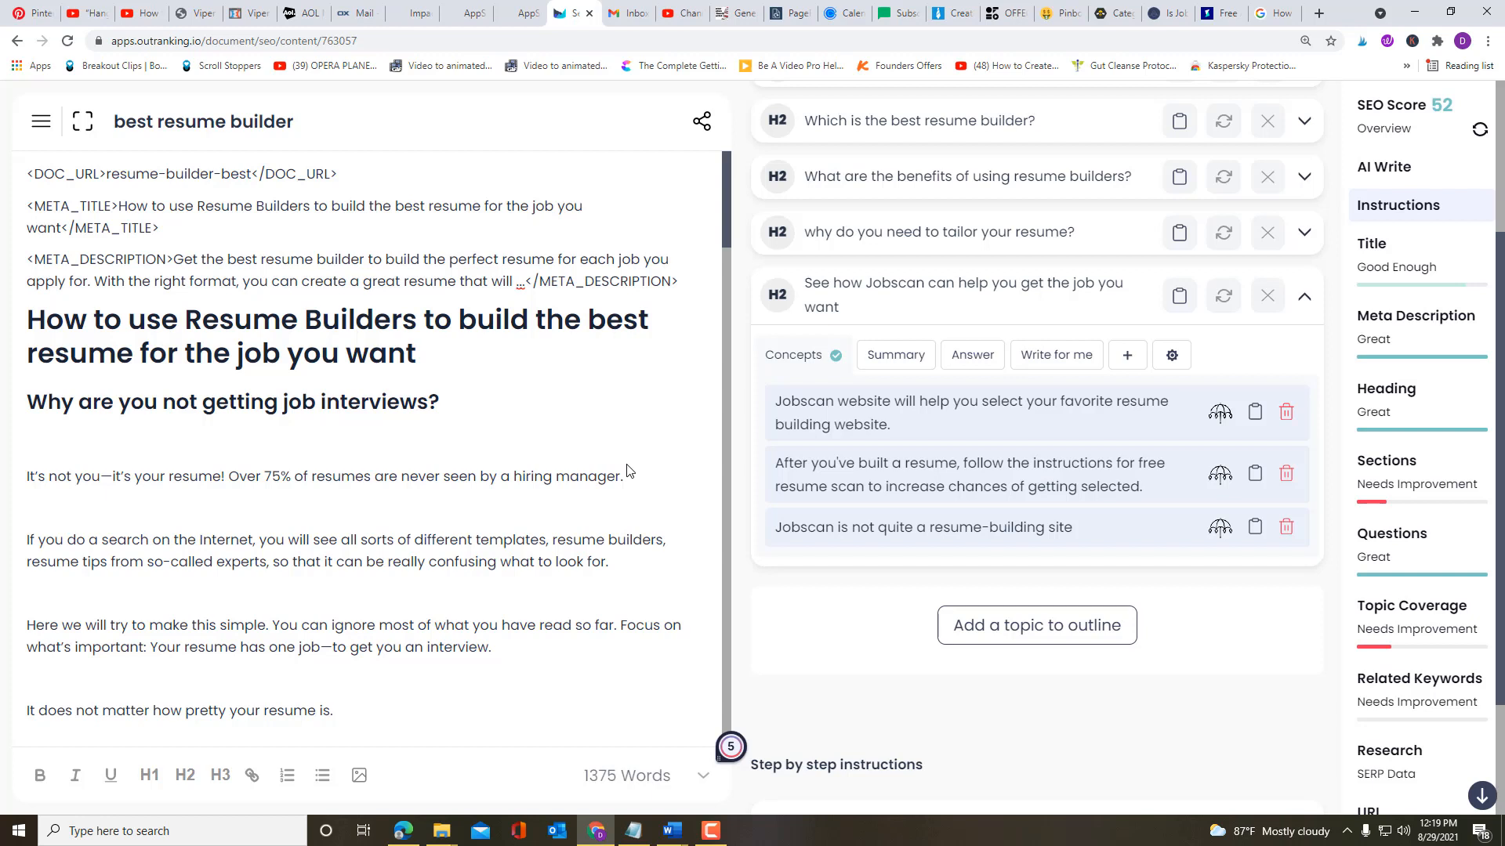
pyautogui.moveTo(716, 838)
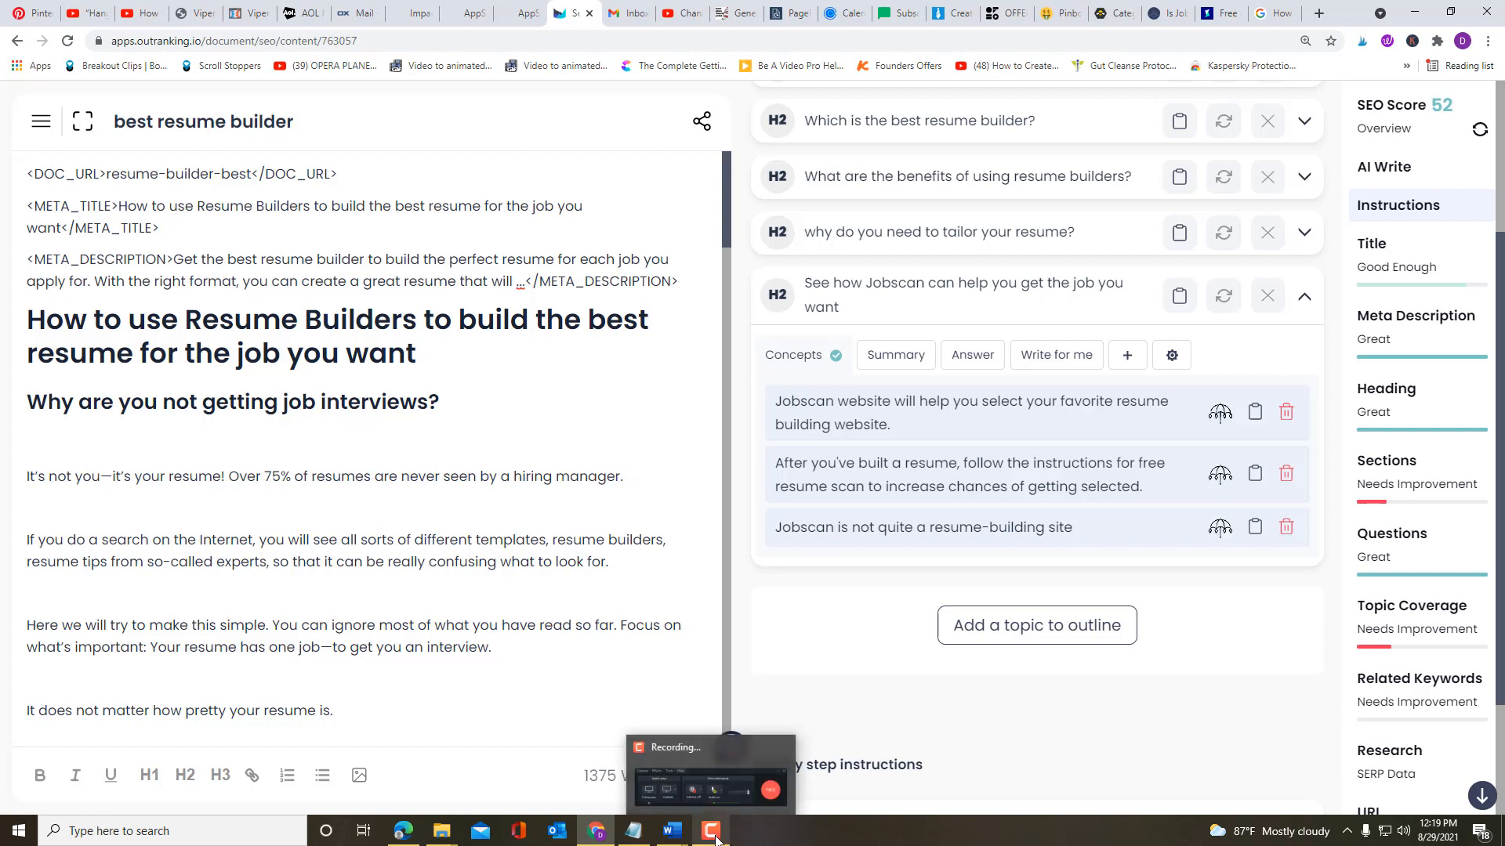
pyautogui.click(722, 749)
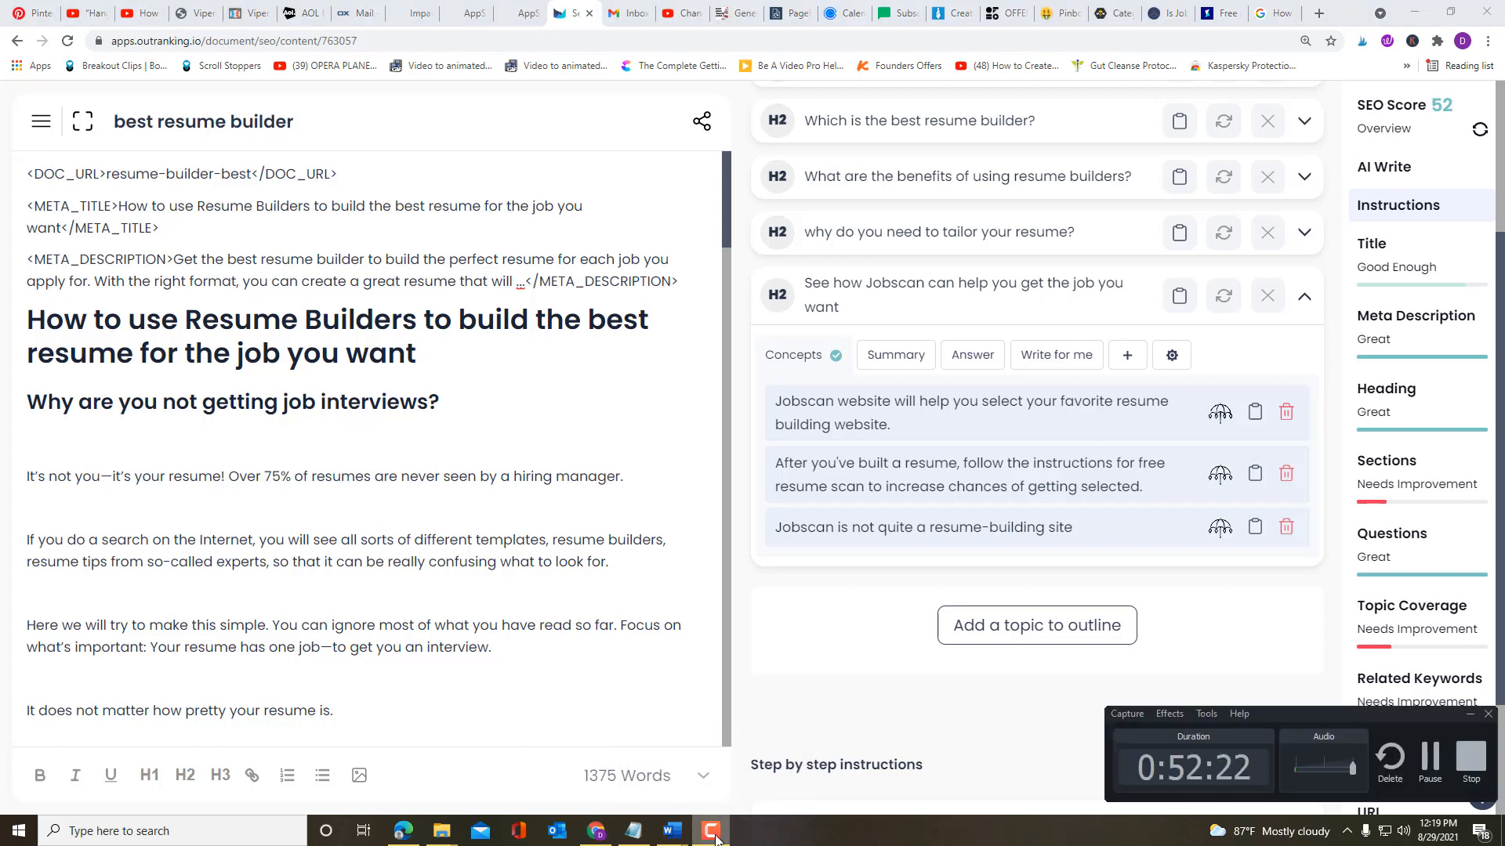